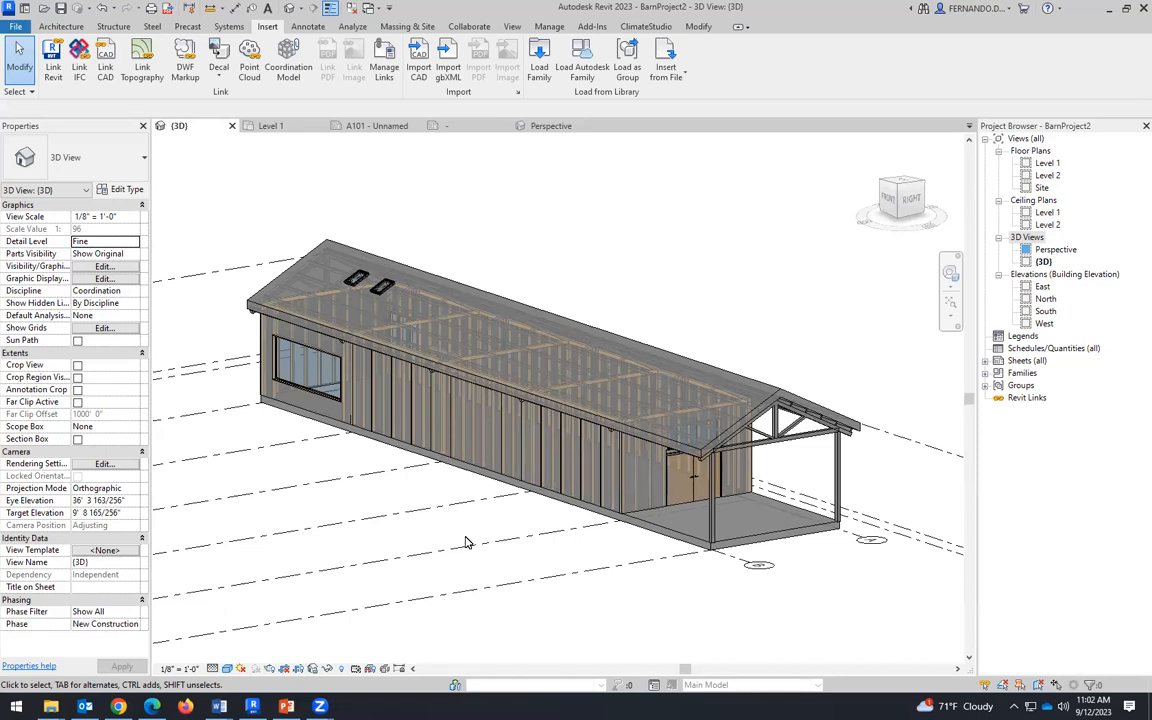
Step: Switch to PowerPoint and examine the composition of the two winter house renderings on slides 1 and 2
left_click(286, 706)
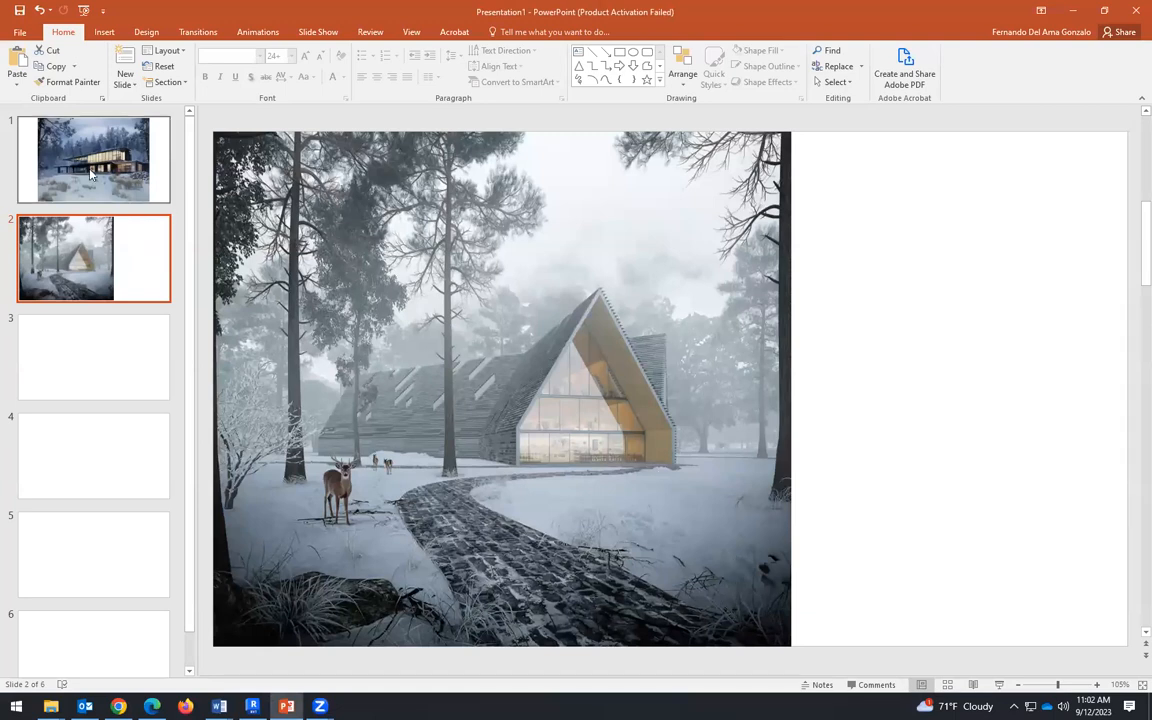
key("Up")
left_click(30, 232)
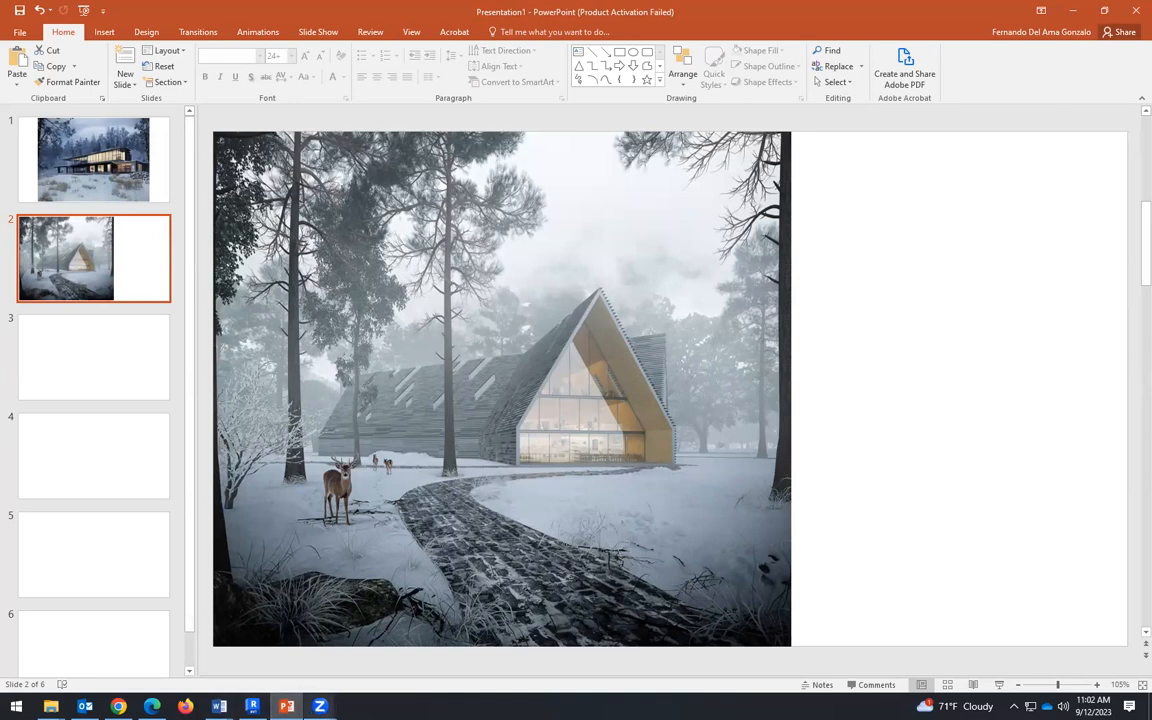
left_click(253, 706)
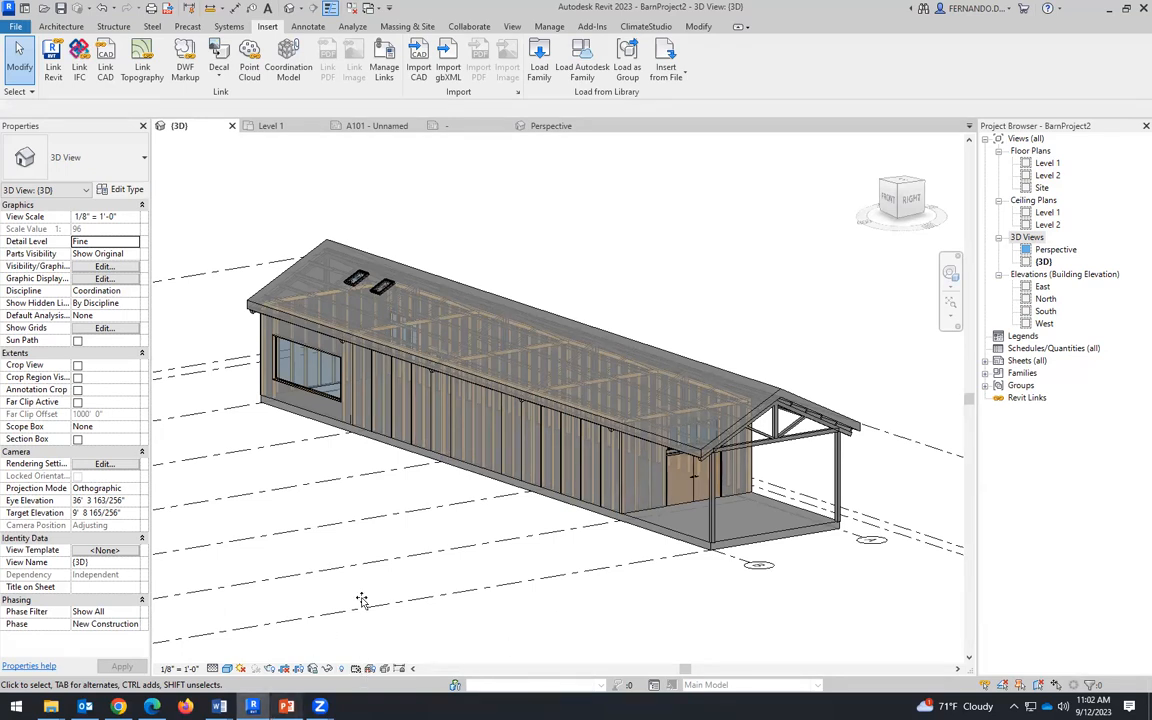
left_click(287, 706)
left_click(105, 165)
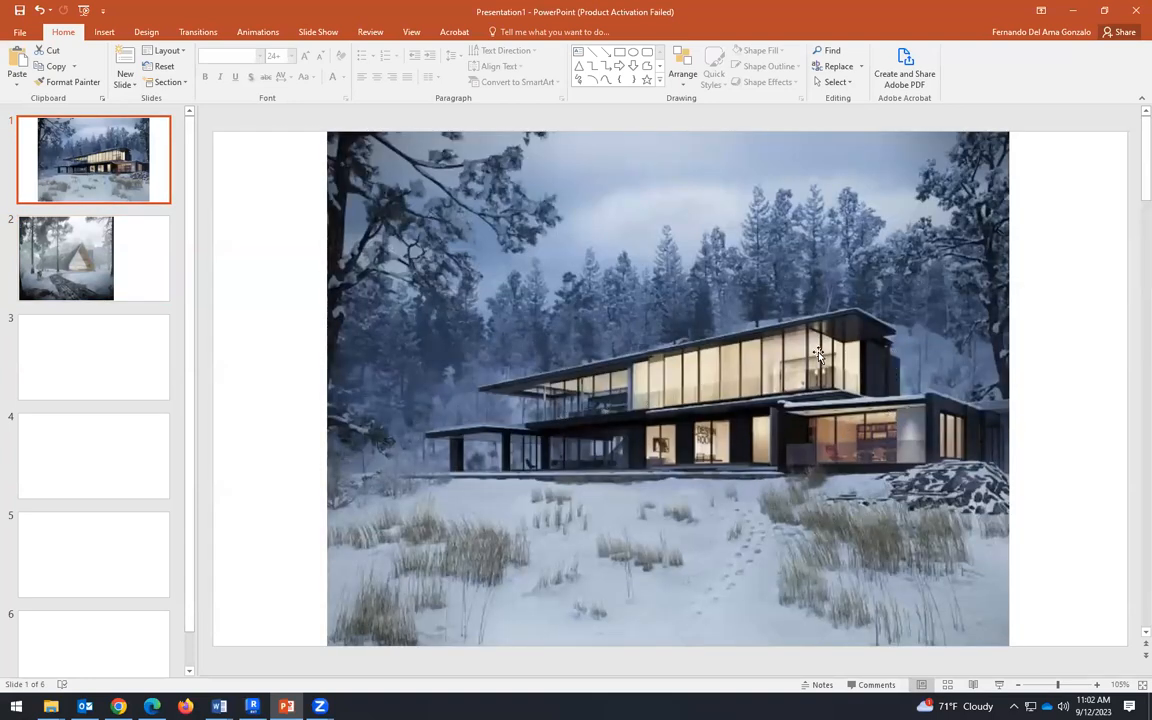
left_click(150, 245)
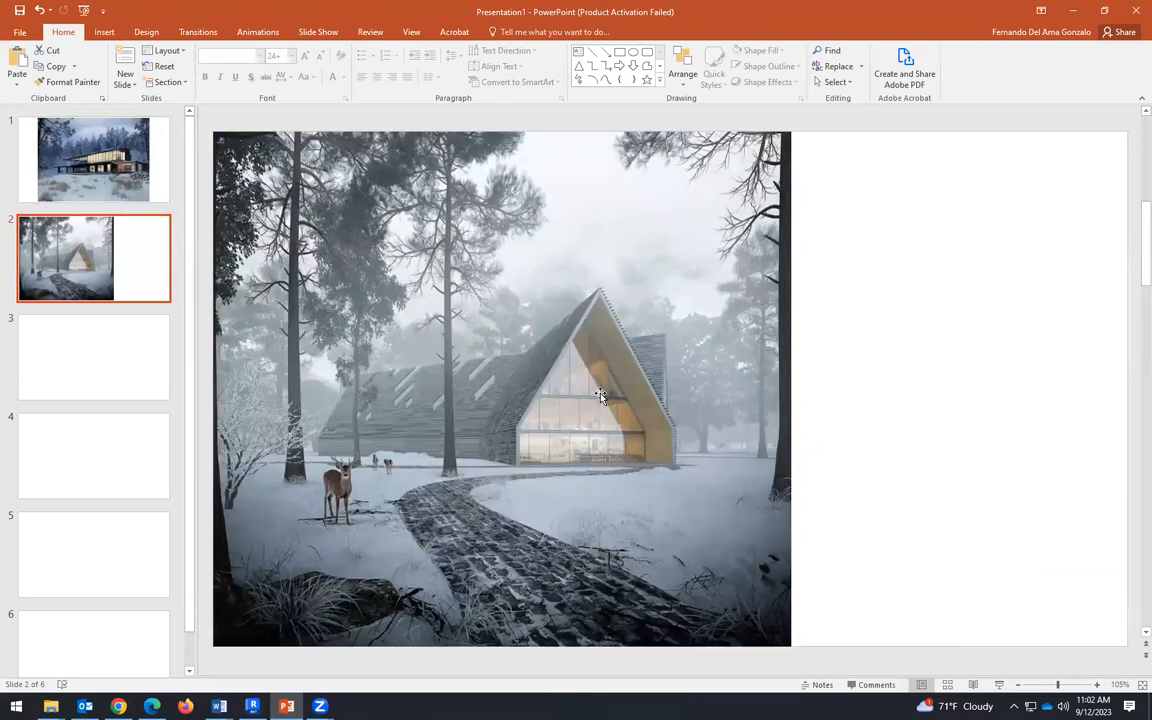
left_click(48, 145)
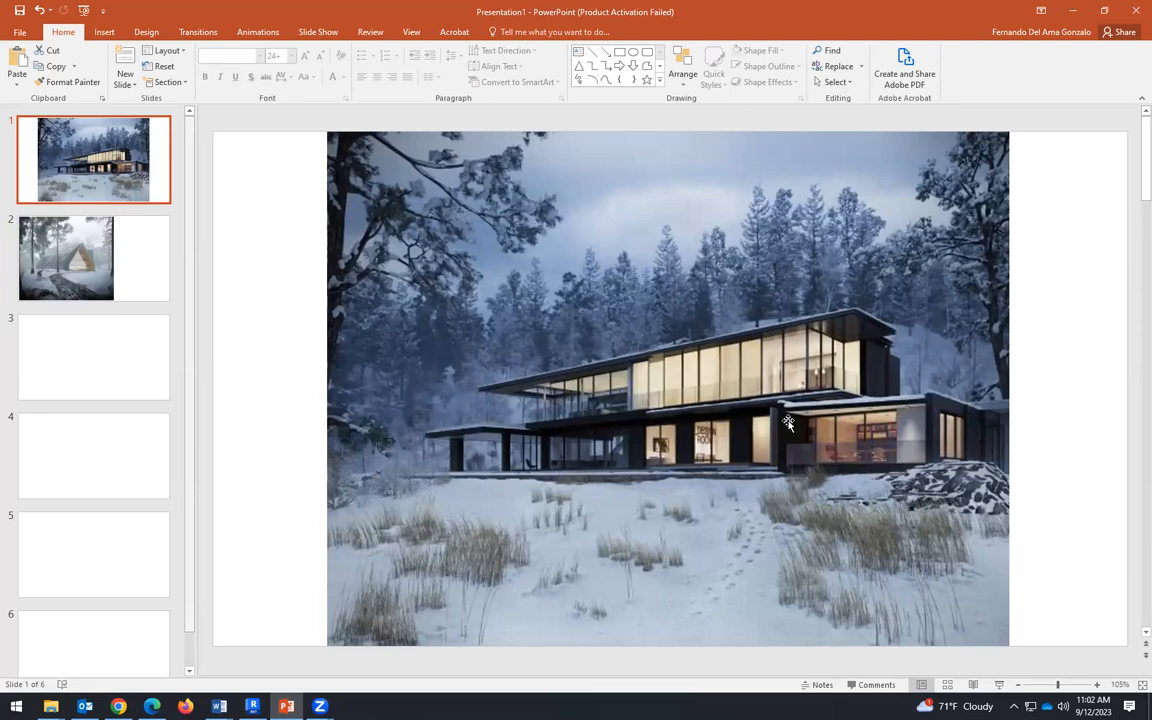
Step: Switch back to Revit and display the Level 1 floor plan
left_click(253, 706)
left_click(285, 128)
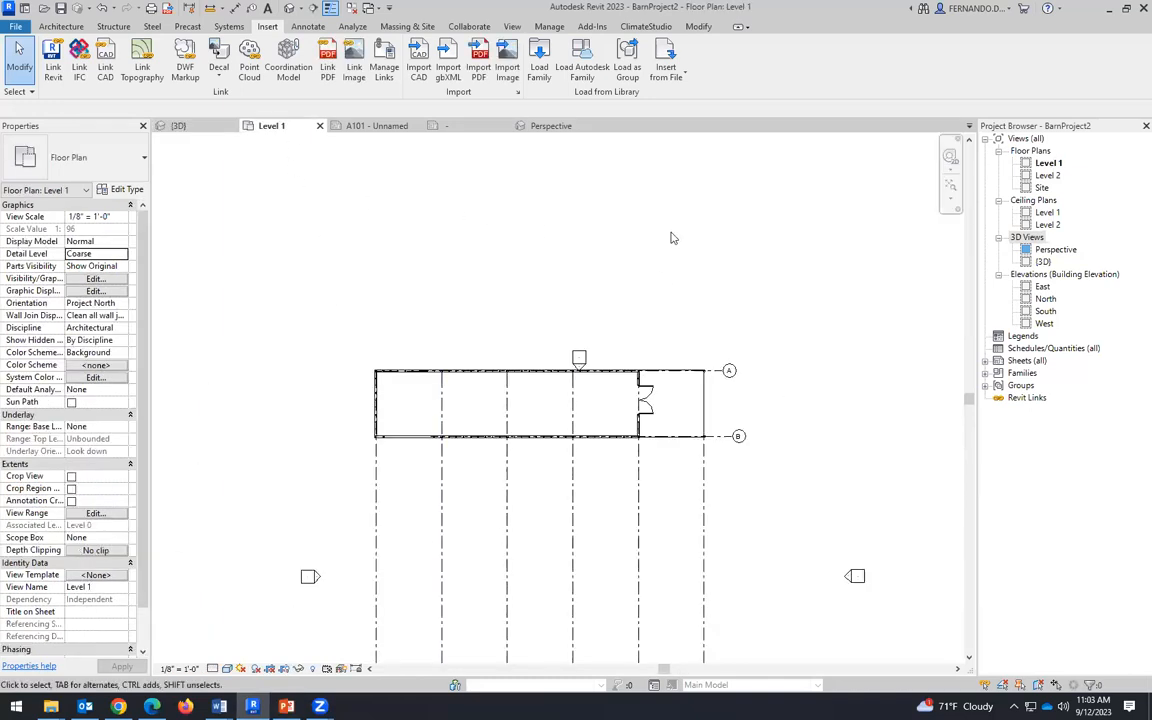
Step: Try a perspective camera placed close to the porch corner near grid B, aimed diagonally across the barn
left_click(299, 8)
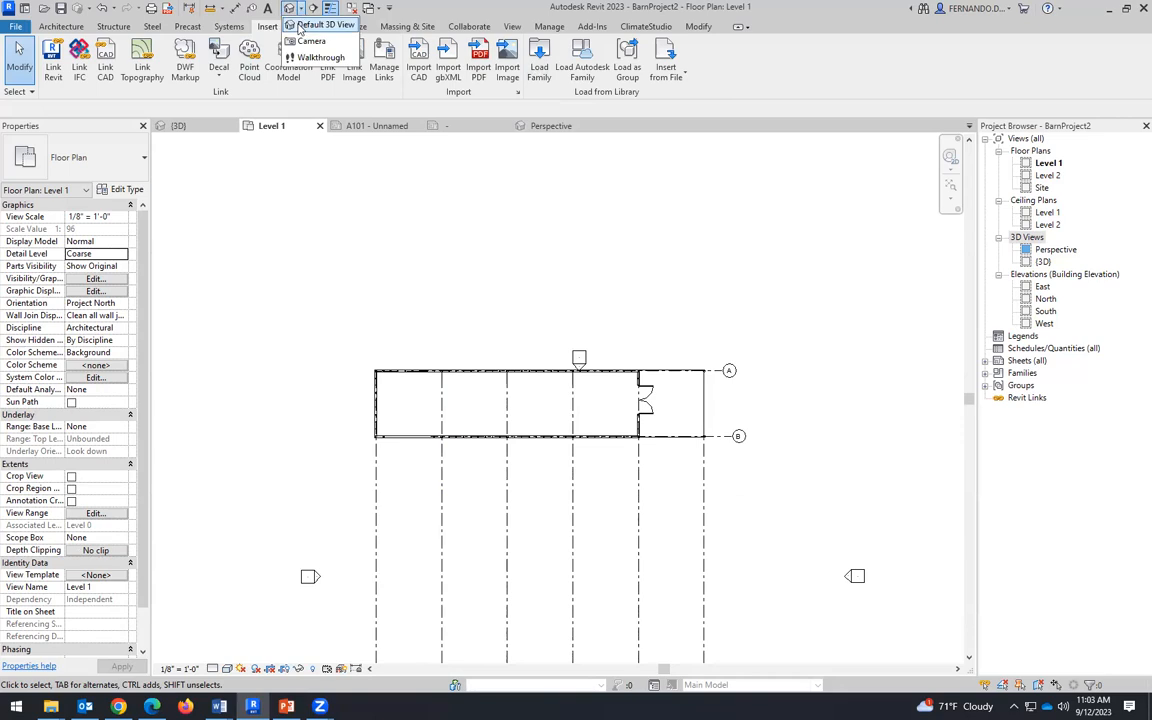
left_click(304, 43)
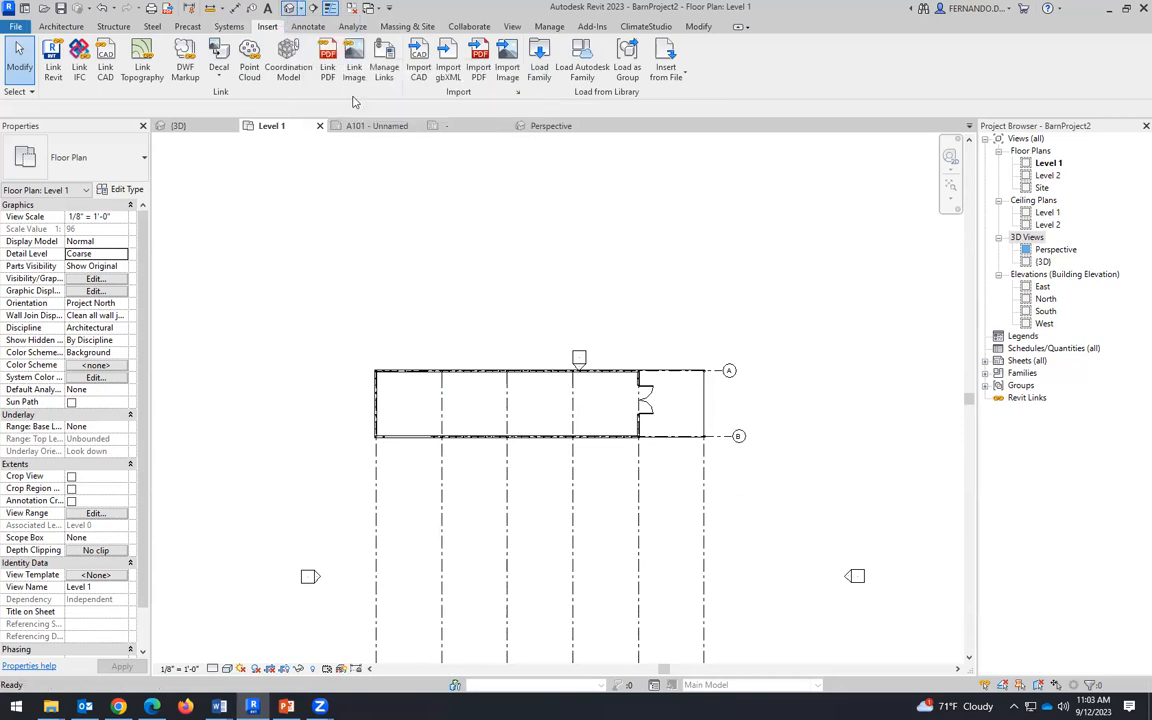
left_click(696, 497)
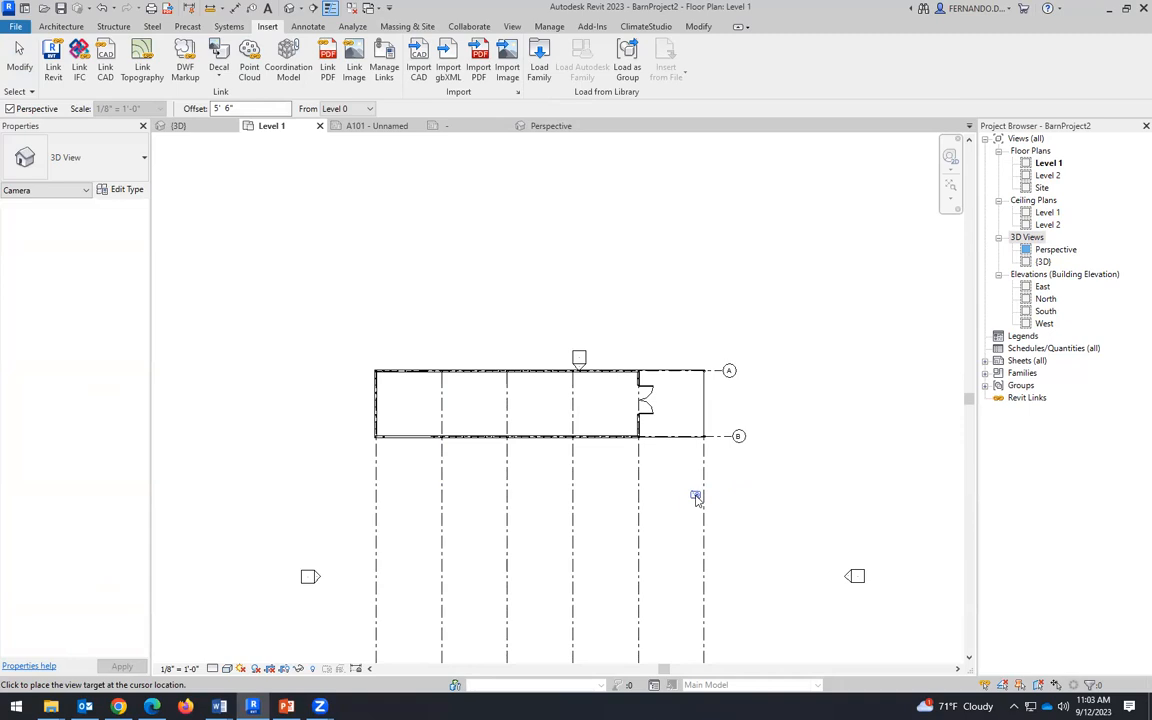
left_click(395, 285)
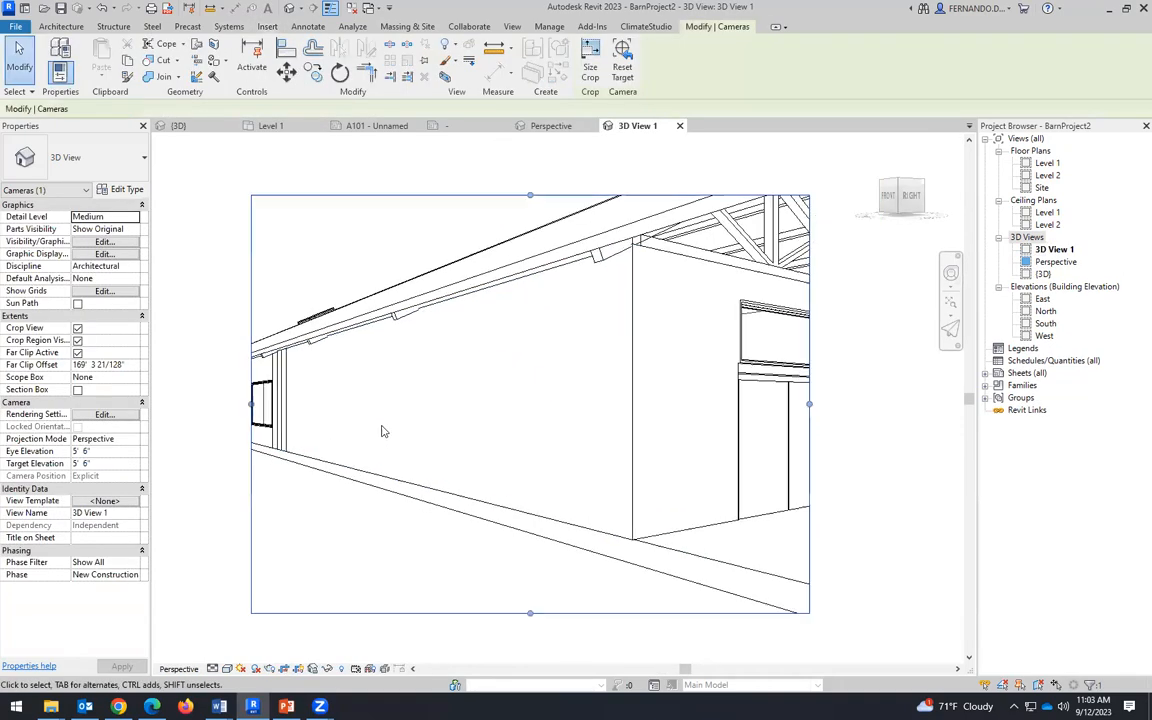
Step: Try extending the close-up camera view's crop region on all sides to show more of the barn
scroll(385, 430, "down", 3)
left_click_drag(458, 327, 458, 258)
left_click_drag(579, 383, 717, 388)
left_click_drag(528, 509, 538, 550)
left_click_drag(338, 420, 252, 403)
left_click_drag(717, 403, 893, 404)
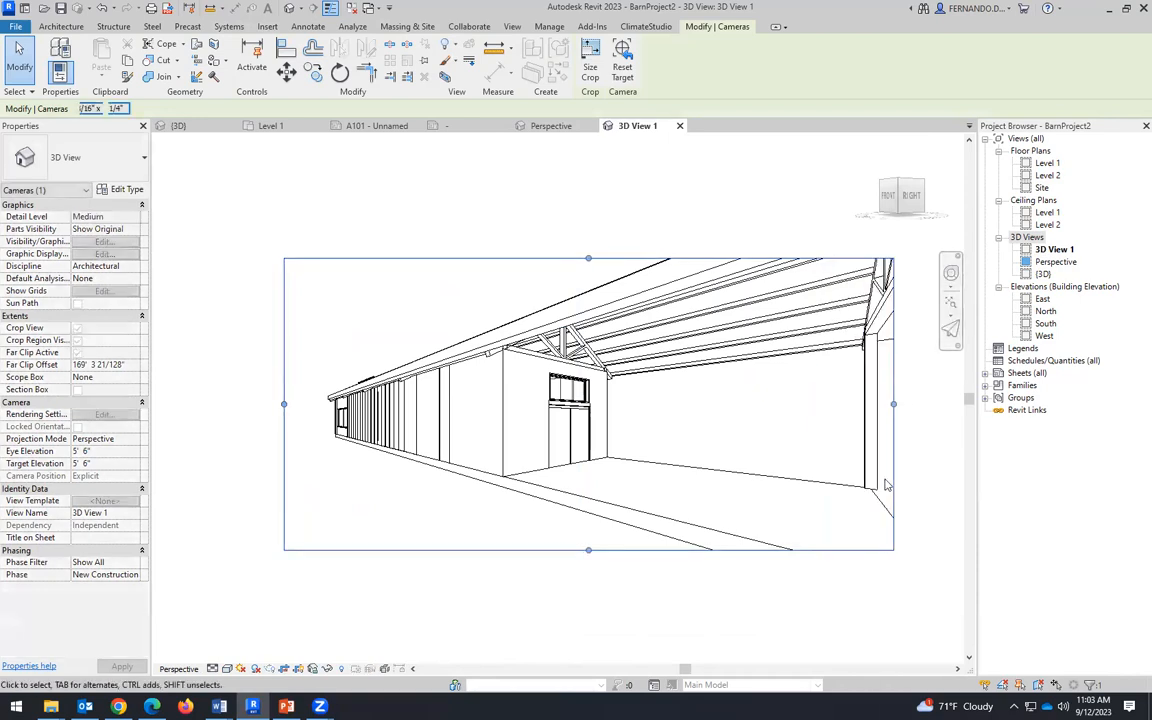
left_click_drag(588, 550, 588, 582)
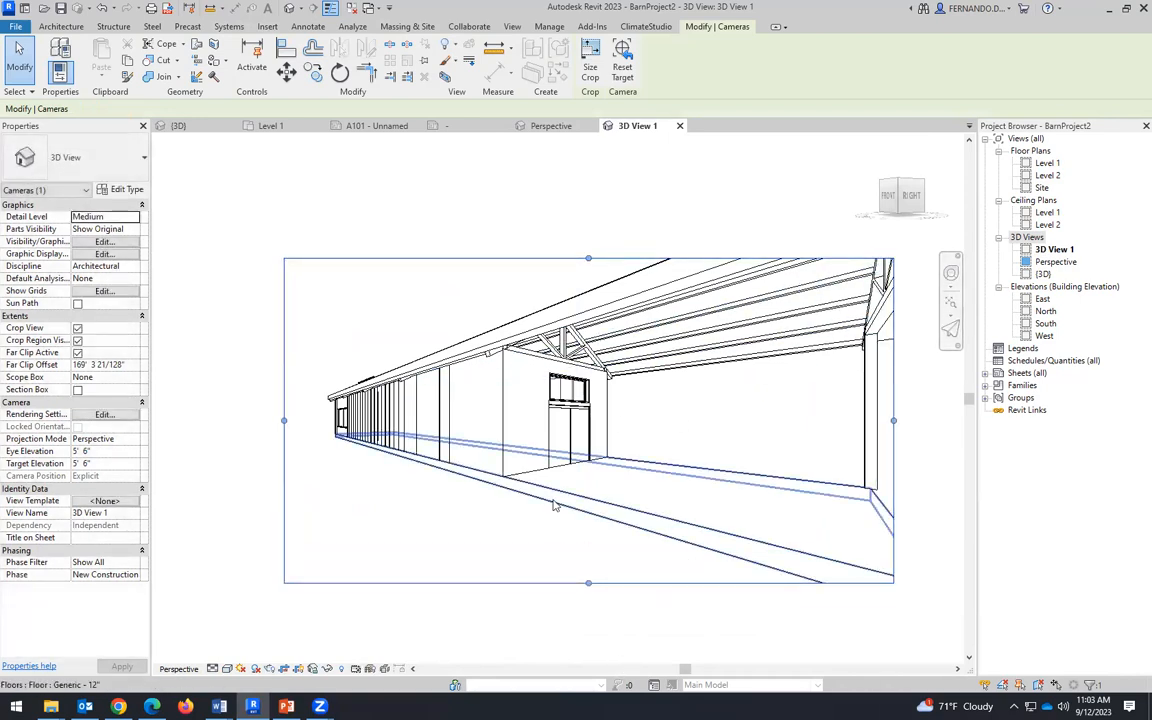
Step: Delete the close-up camera view 3D View 1 from the project
left_click(1056, 250)
right_click(1056, 250)
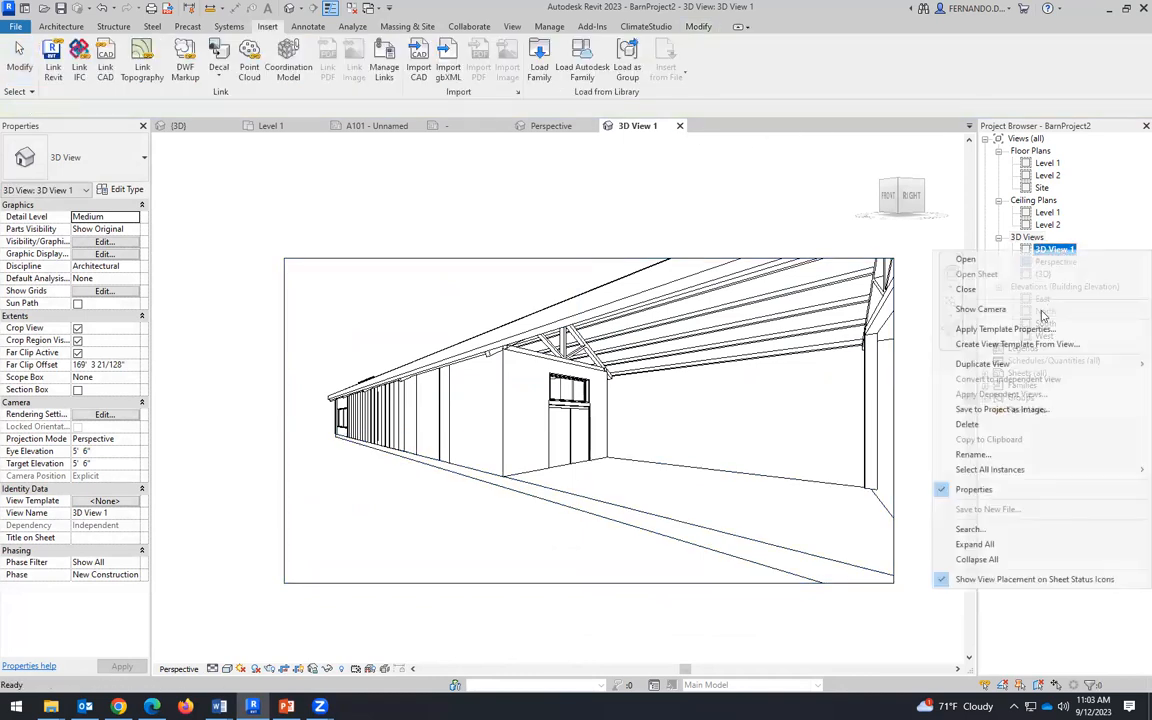
left_click(968, 424)
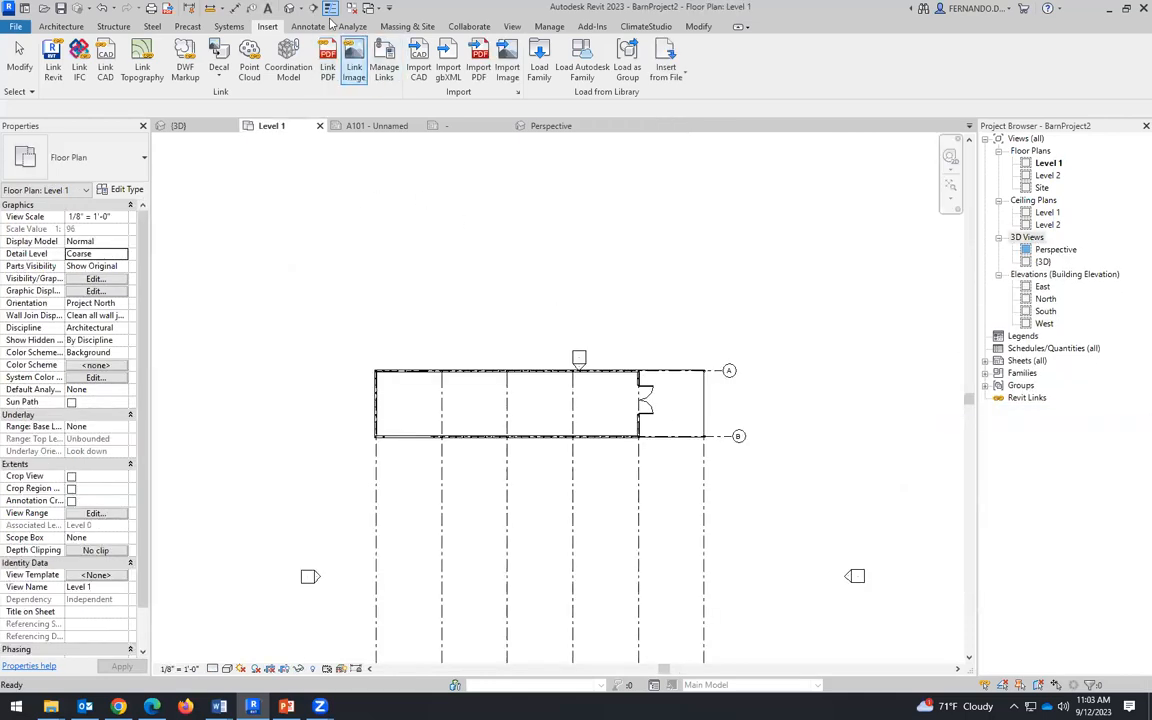
Step: Place a camera well away from the porch corner in the Level 1 plan, aimed diagonally across and beyond the barn
left_click(299, 8)
left_click(305, 41)
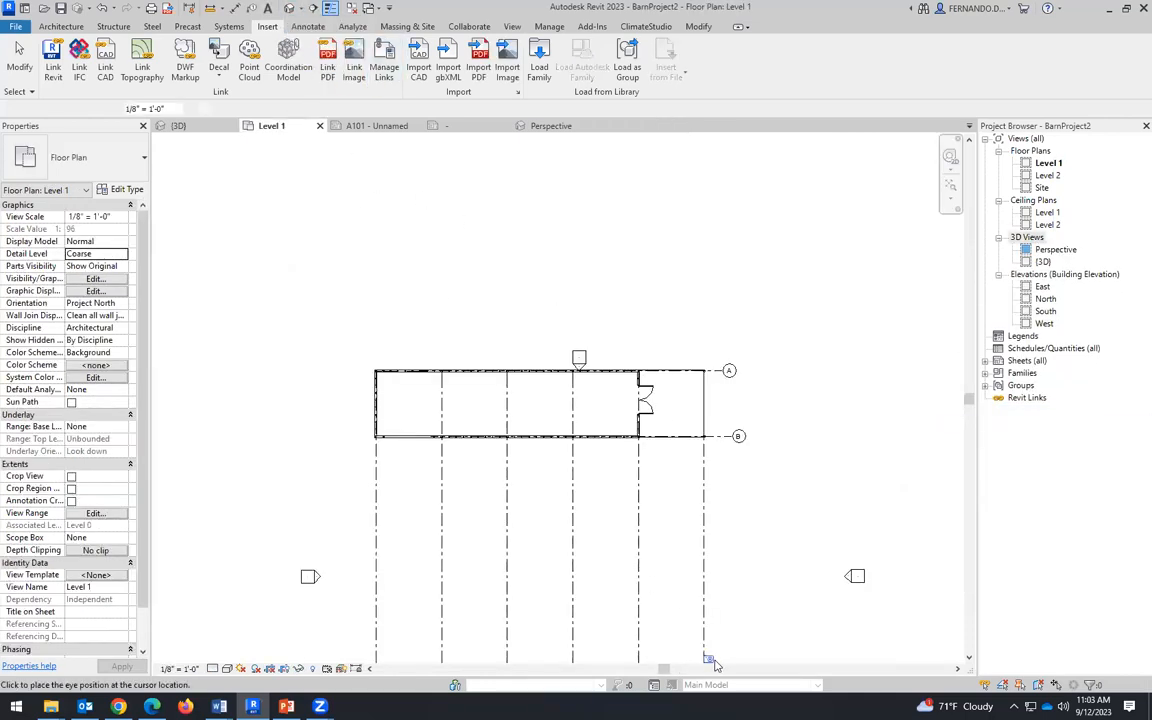
scroll(525, 450, "down", 2)
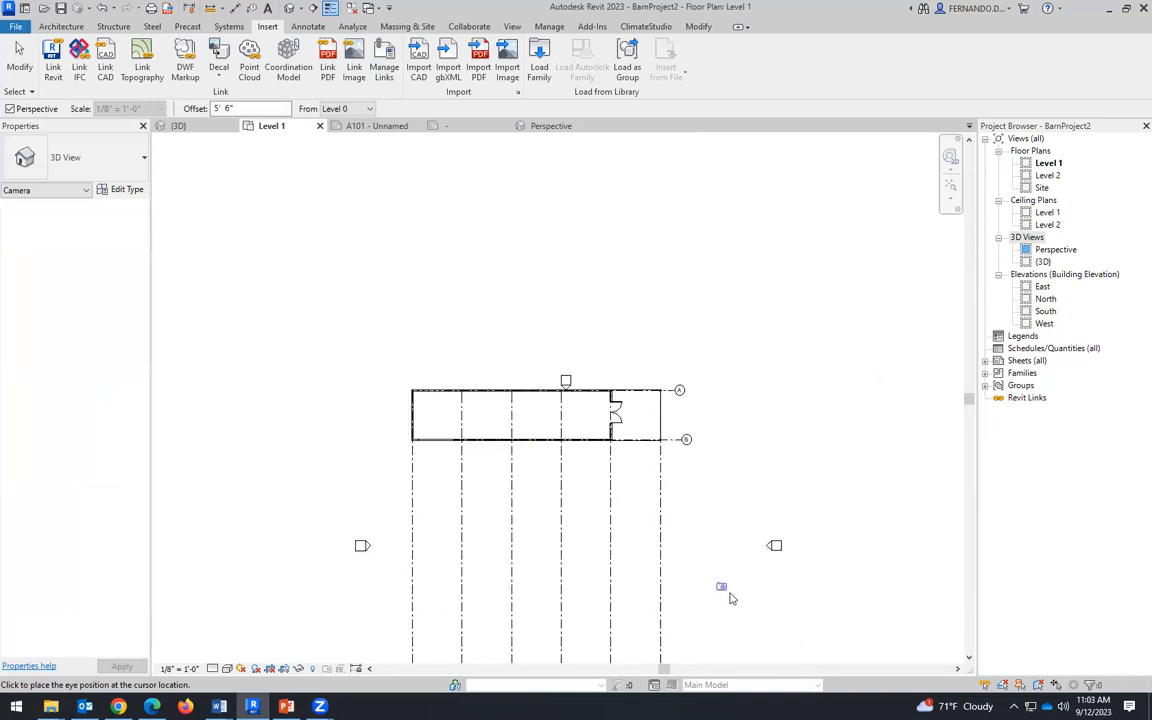
left_click(755, 624)
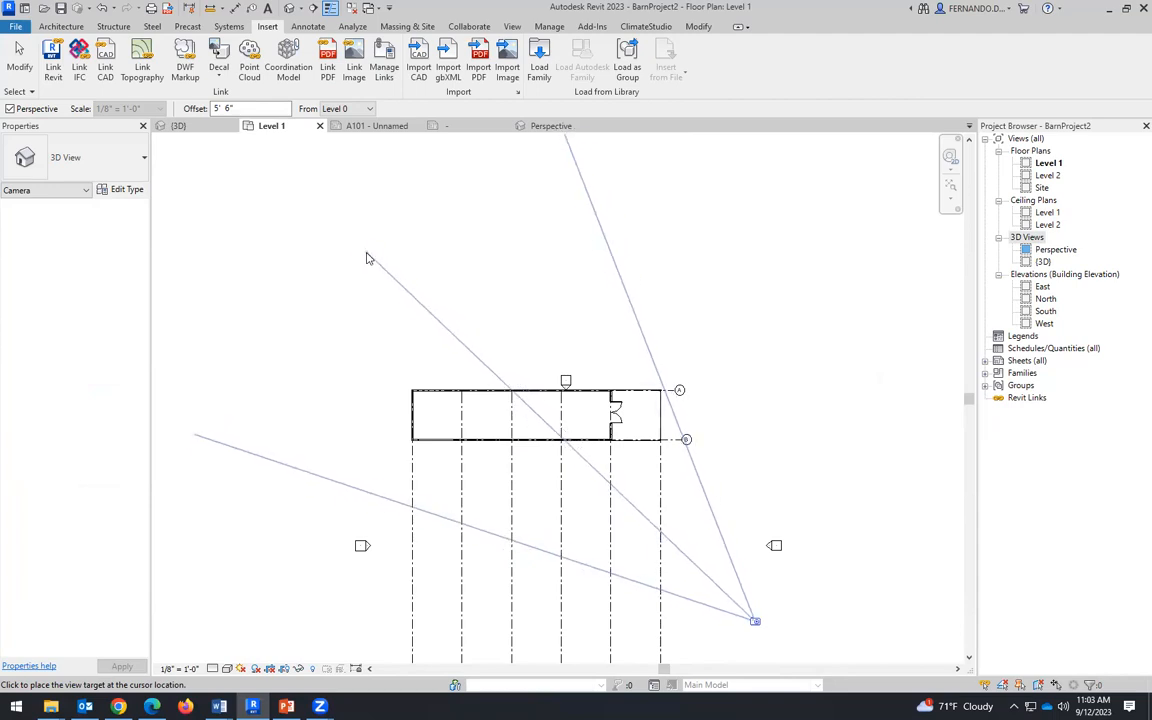
left_click(366, 258)
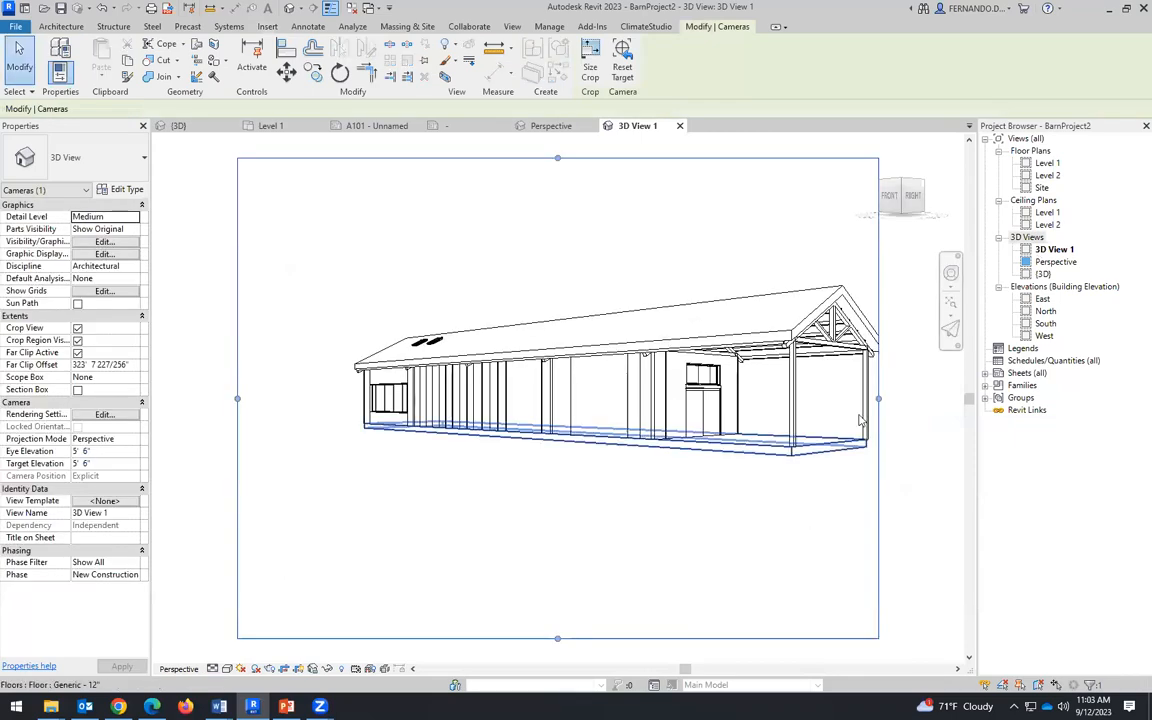
Step: Reframe the camera view by rotating it slightly and adjusting the side and lower crop edges around the whole barn
left_click_drag(878, 398, 920, 398)
left_click_drag(240, 399, 293, 398)
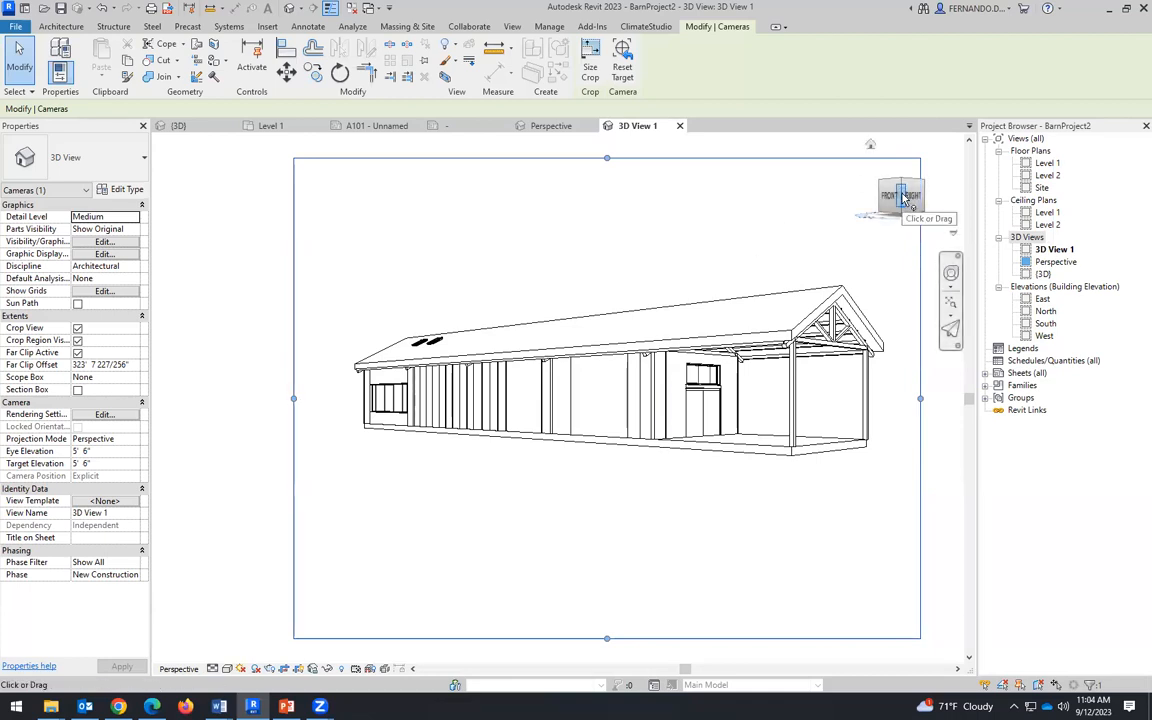
left_click_drag(900, 197, 893, 197)
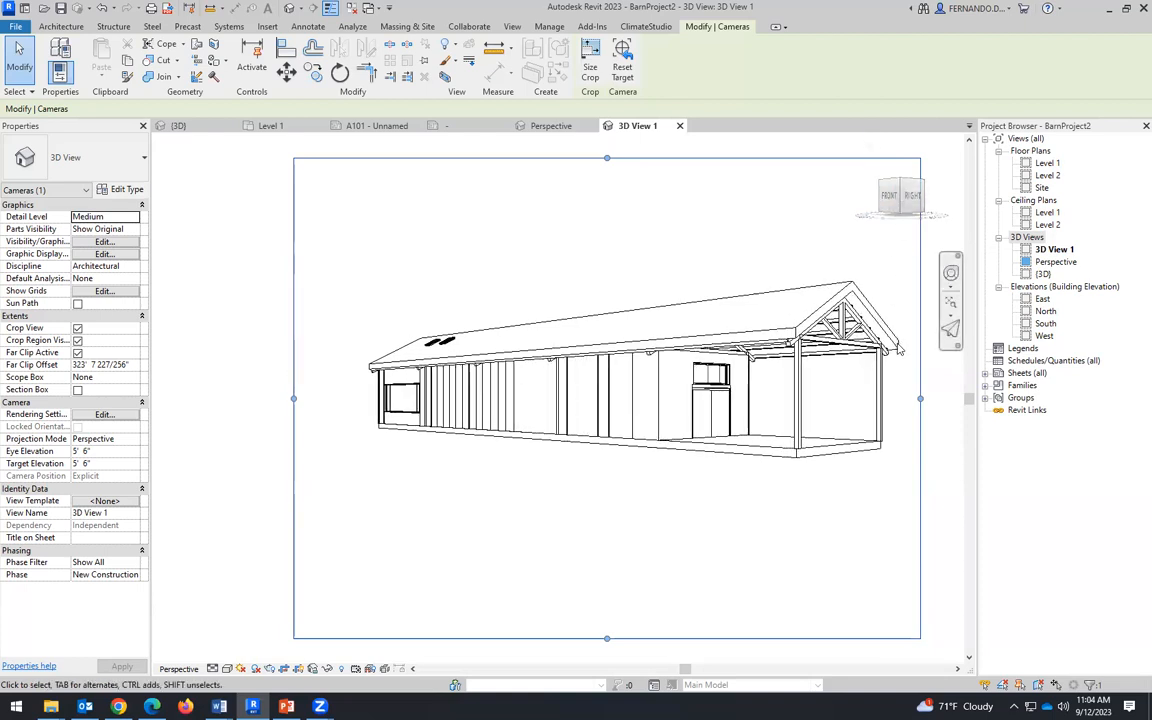
left_click_drag(922, 399, 901, 434)
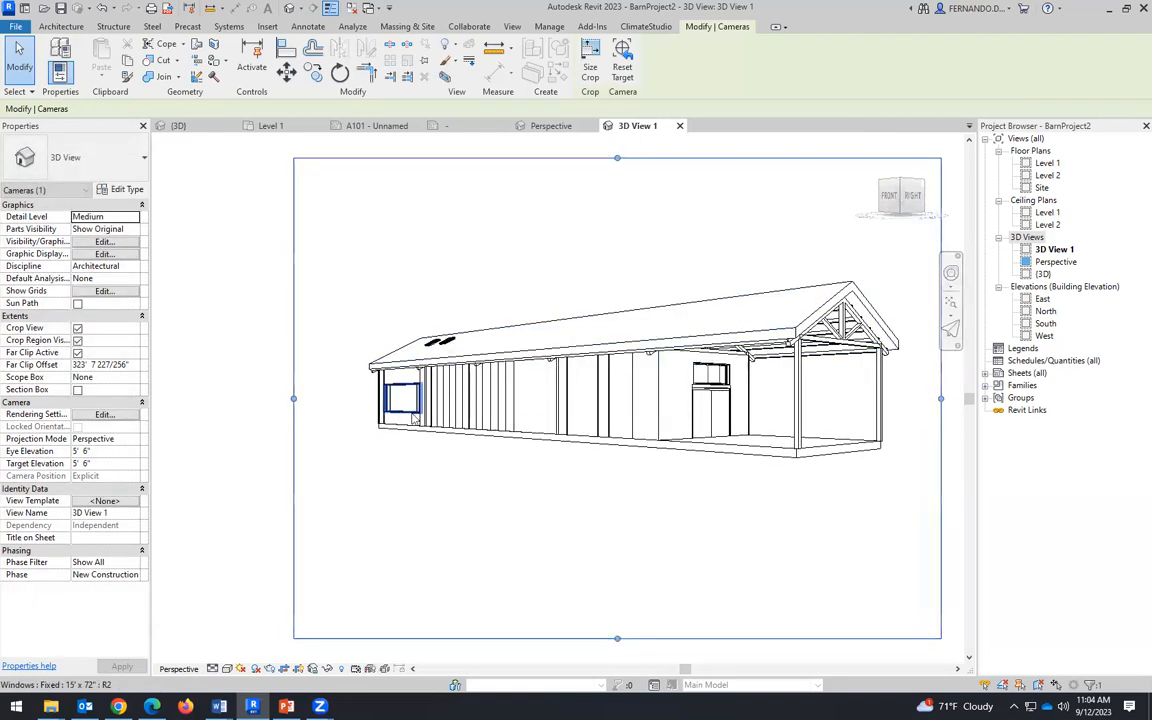
left_click_drag(294, 400, 324, 400)
left_click_drag(632, 637, 632, 607)
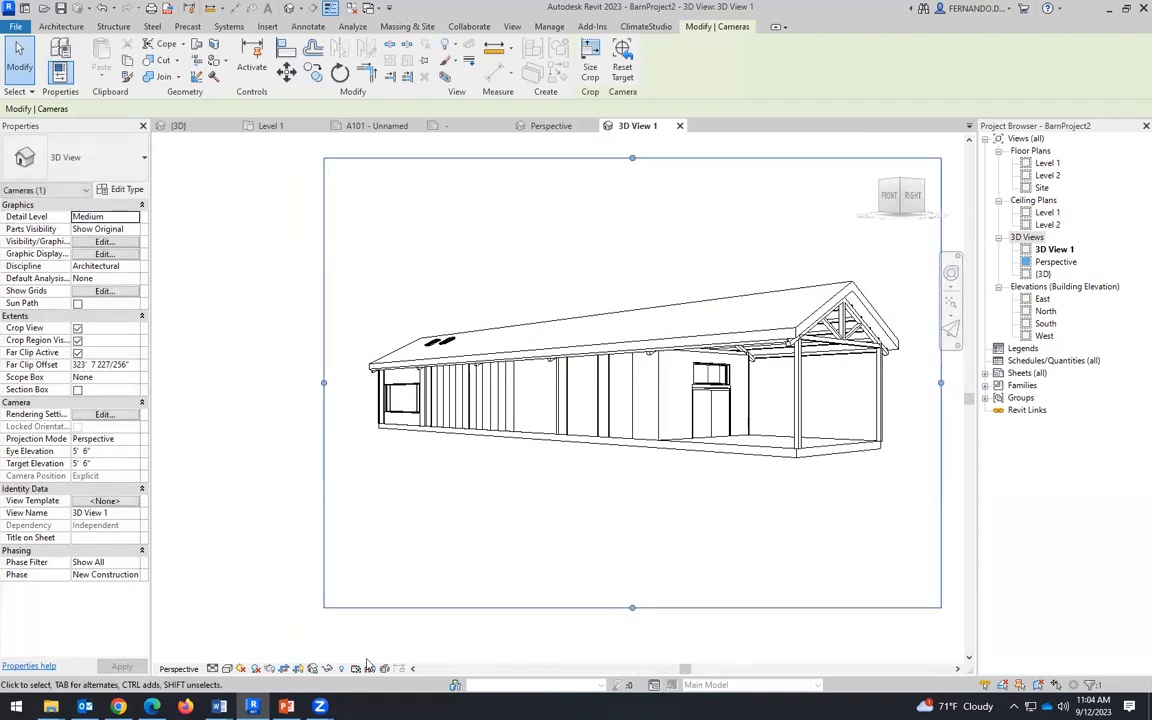
Step: Fine-tune the crop region by raising its lower edge and slightly extending its upper and right edges
left_click(300, 670)
left_click(300, 670)
left_click(622, 607)
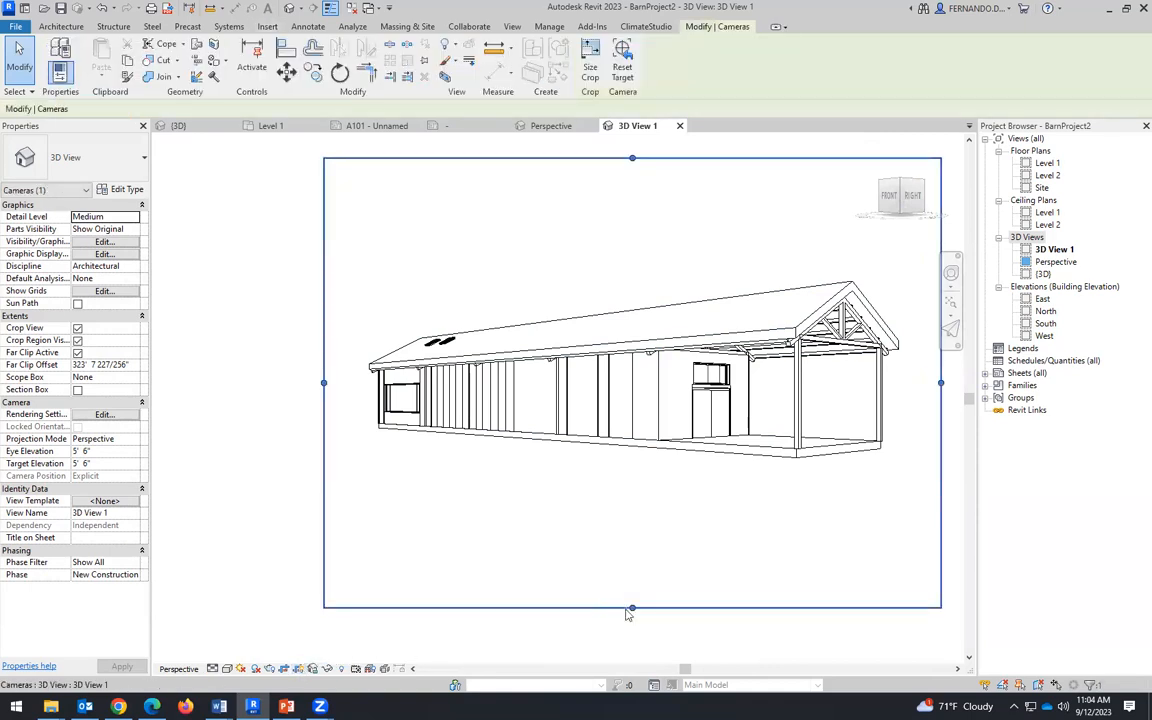
left_click_drag(622, 607, 622, 591)
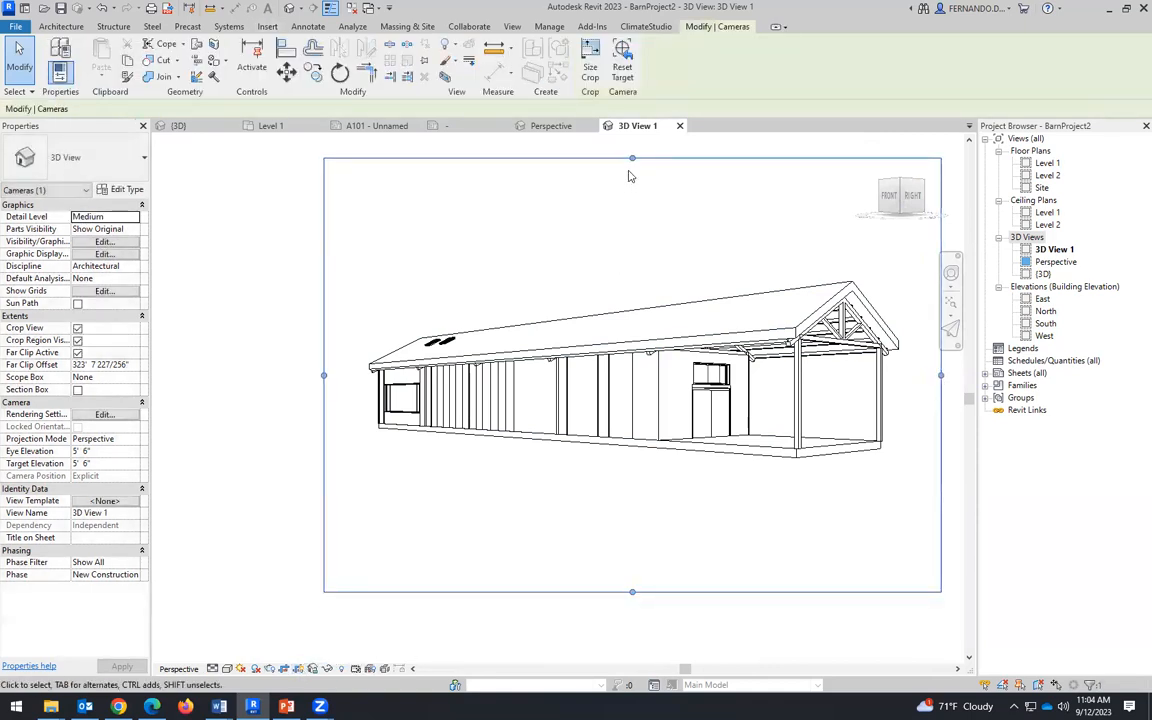
left_click_drag(632, 158, 632, 152)
mouse_move(941, 376)
left_mouse_down()
mouse_move(967, 401)
mouse_move(950, 395)
left_mouse_up()
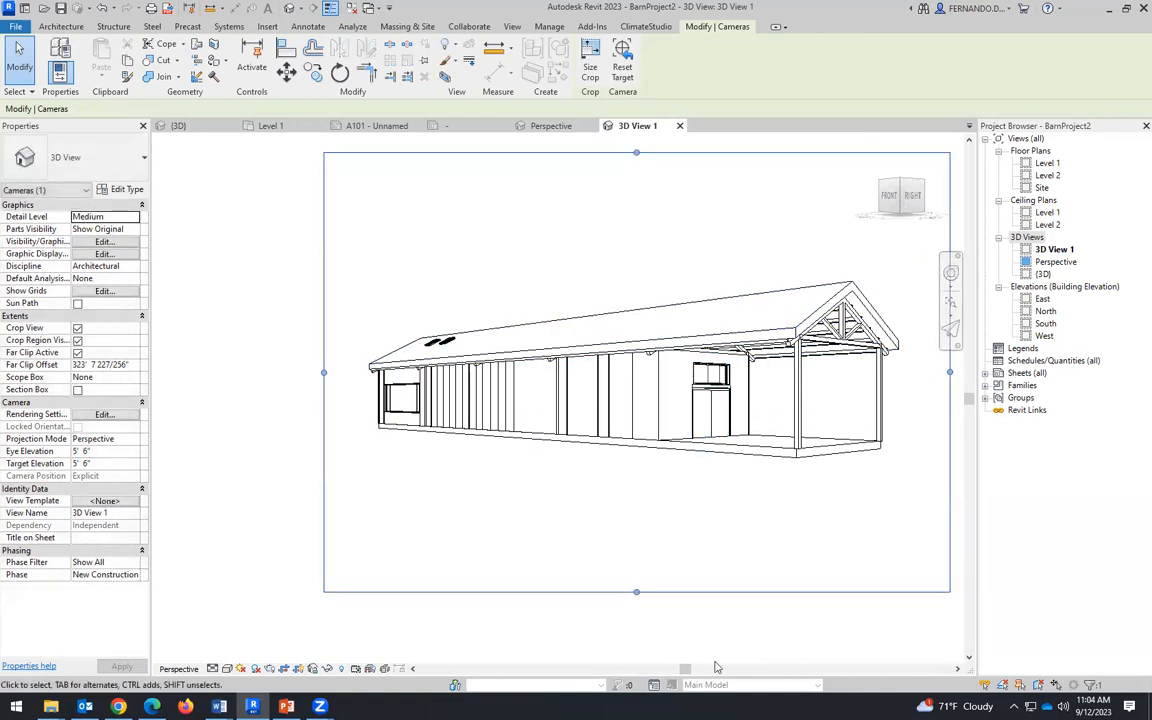
scroll(655, 673, "right", 3)
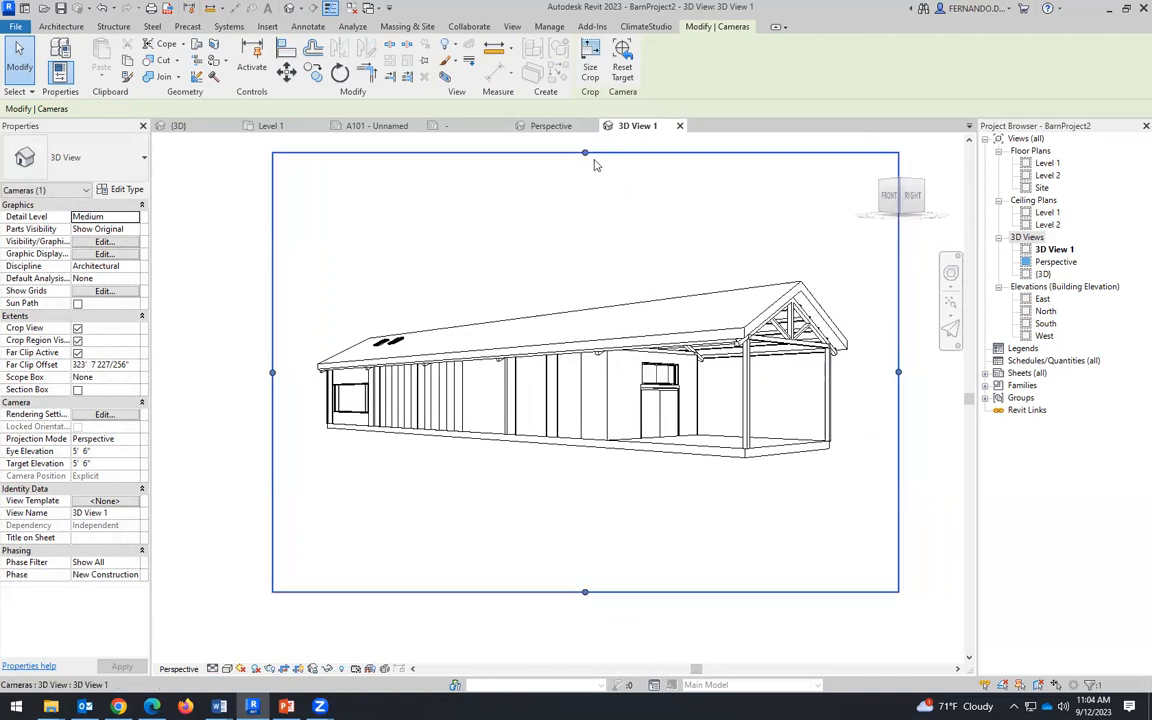
Step: Compare the new camera view with the old Perspective view, and delete the old Perspective view
left_click(551, 125)
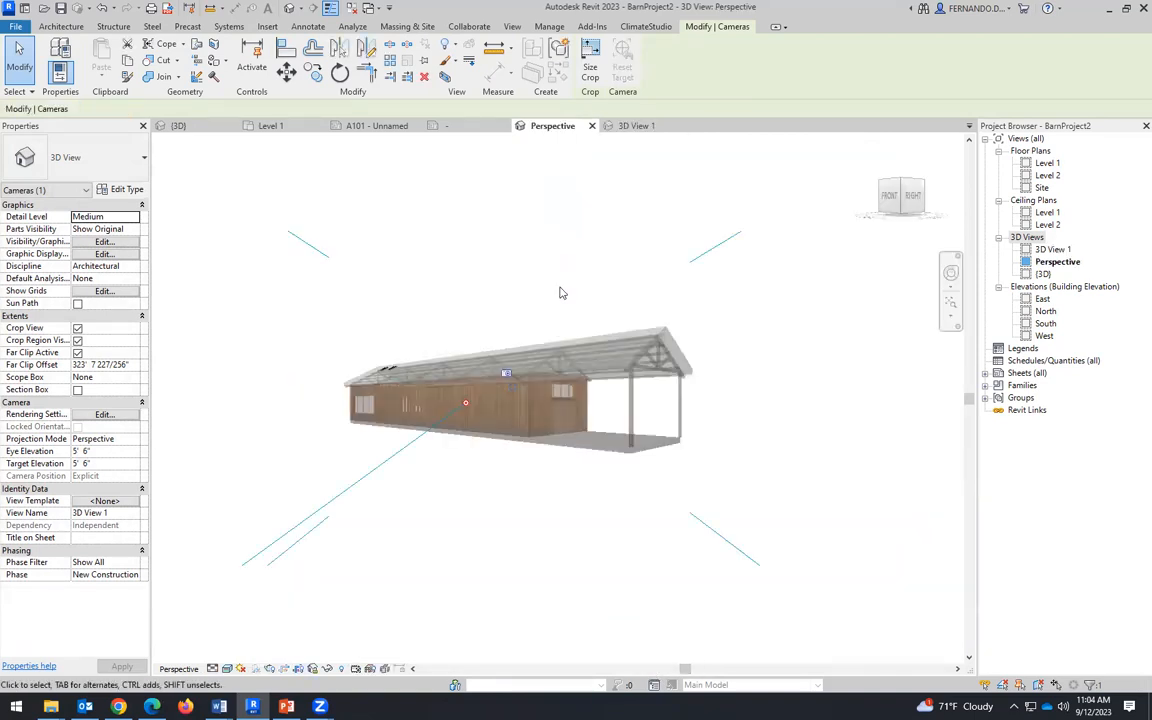
left_click(634, 126)
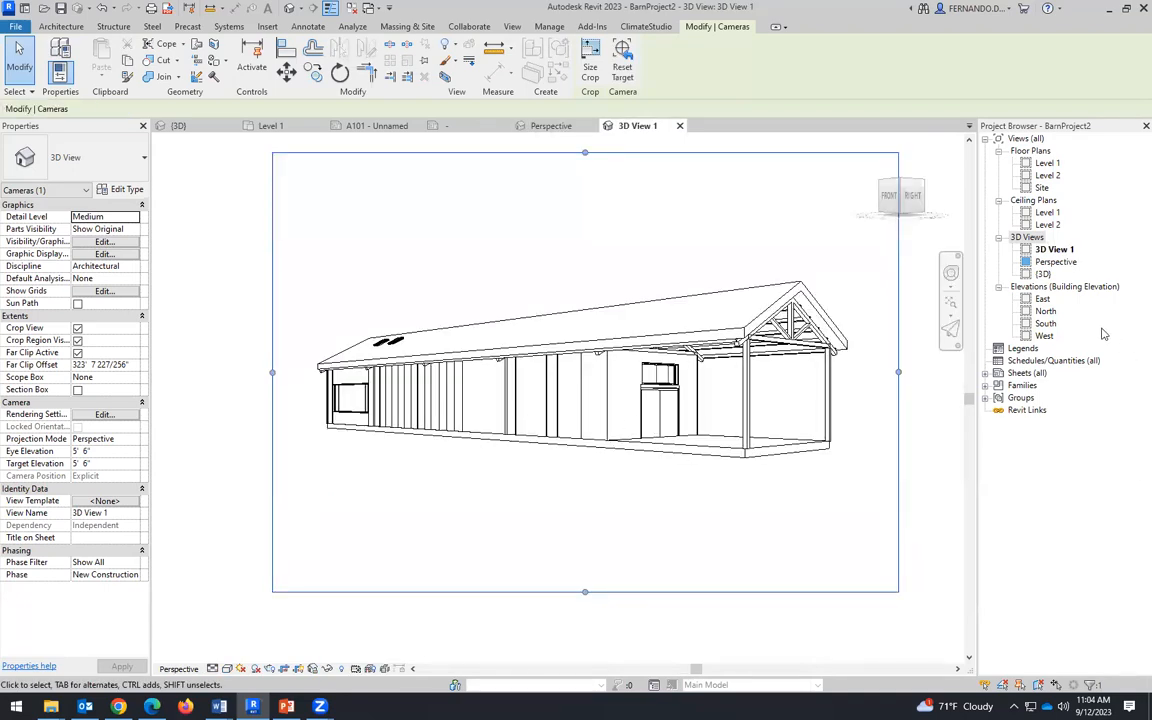
right_click(1056, 264)
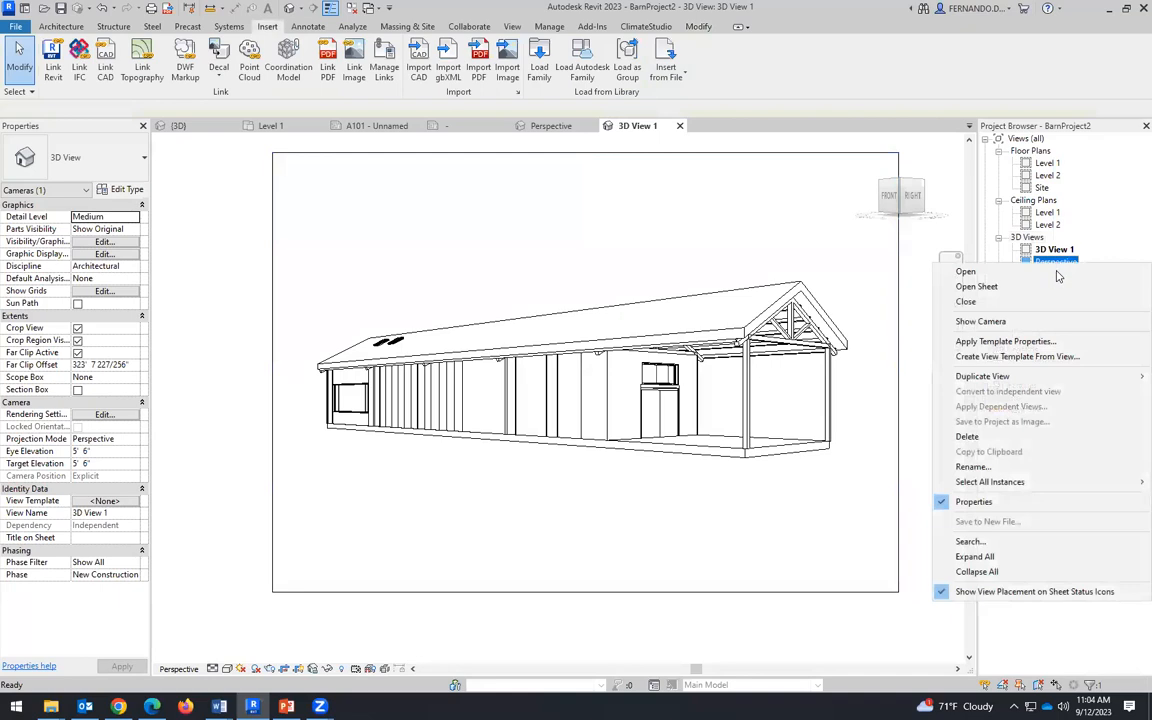
left_click(975, 437)
Step: Rename the 3D View 1 camera view as perspective
right_click(1055, 255)
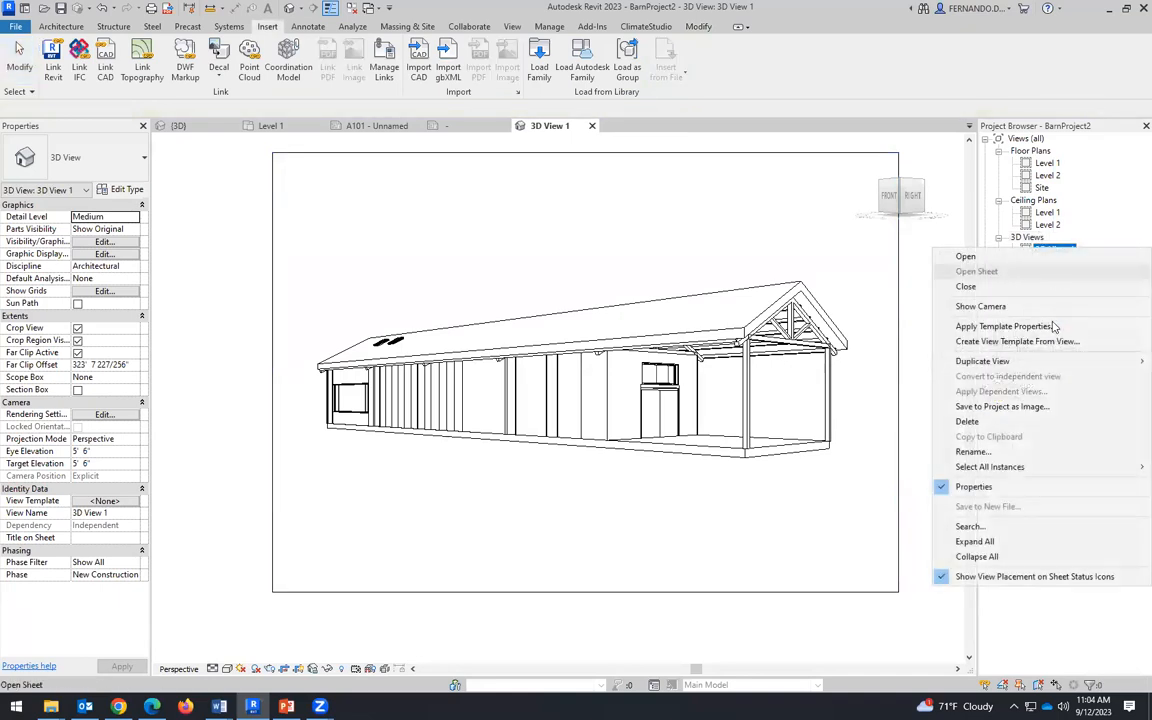
left_click(975, 453)
type("Perspec")
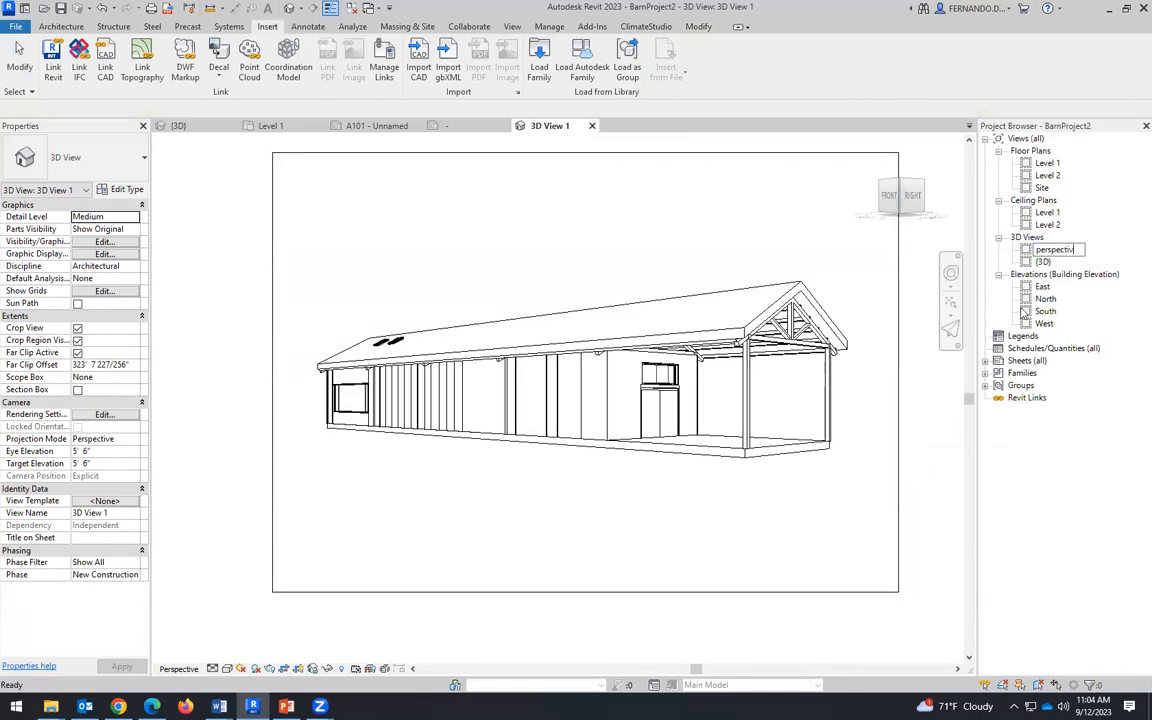
key("Return")
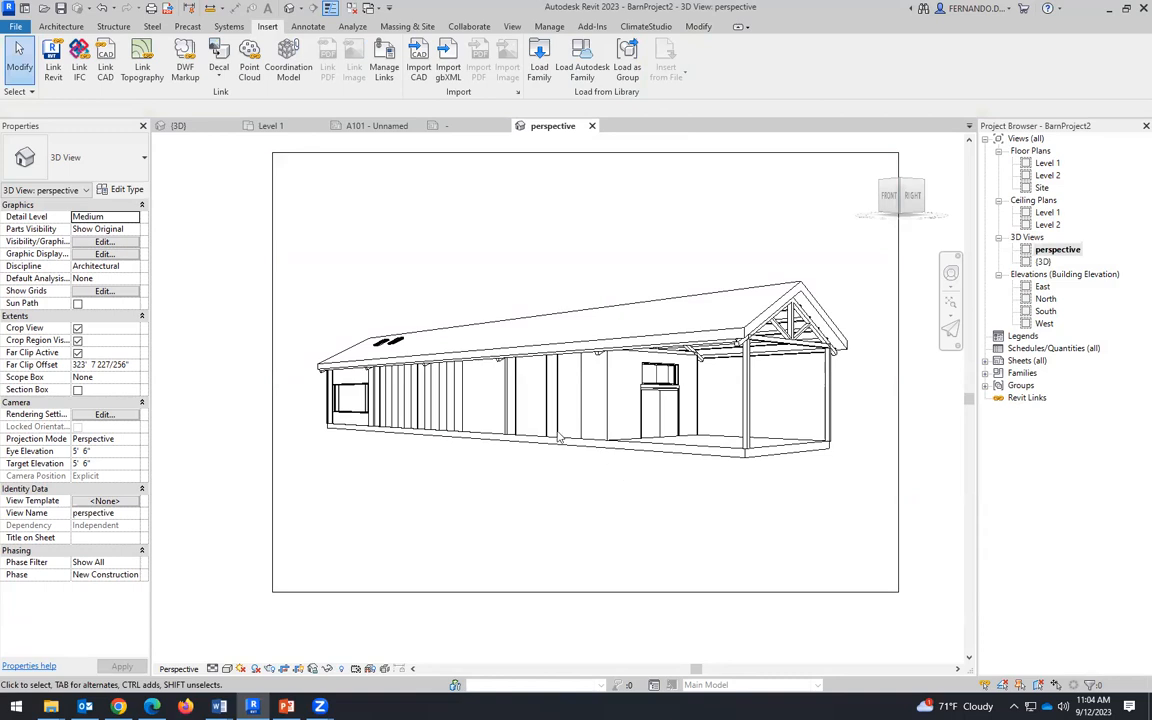
Step: Delete both skylights from the barn roof
left_click(389, 346)
key("Delete")
left_click(384, 340)
left_click(391, 303)
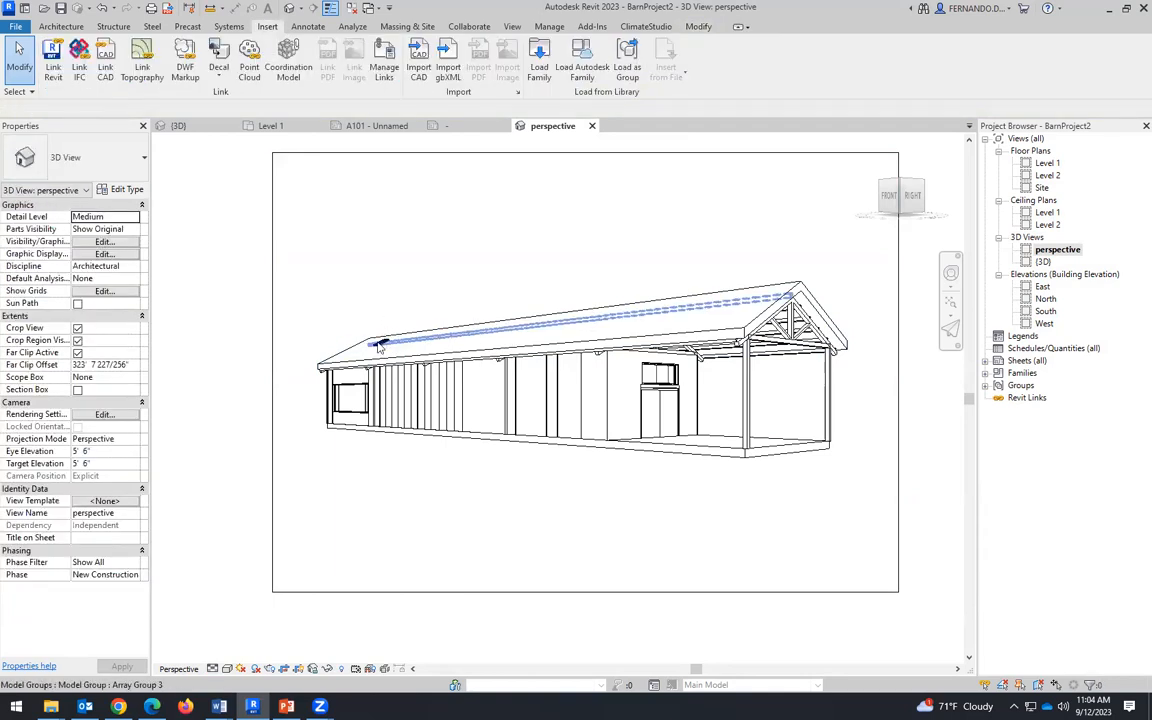
left_click(380, 345)
key("Delete")
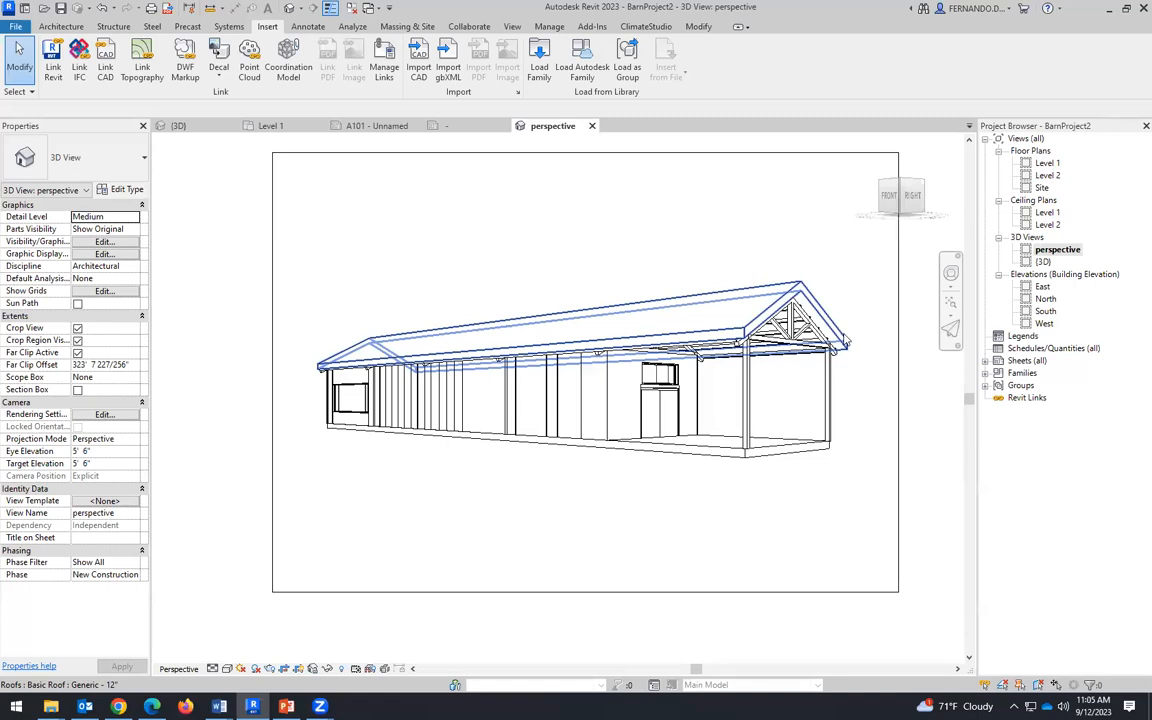
Step: Save the orientation of the perspective camera view and lock the view
left_click(313, 669)
left_click(370, 627)
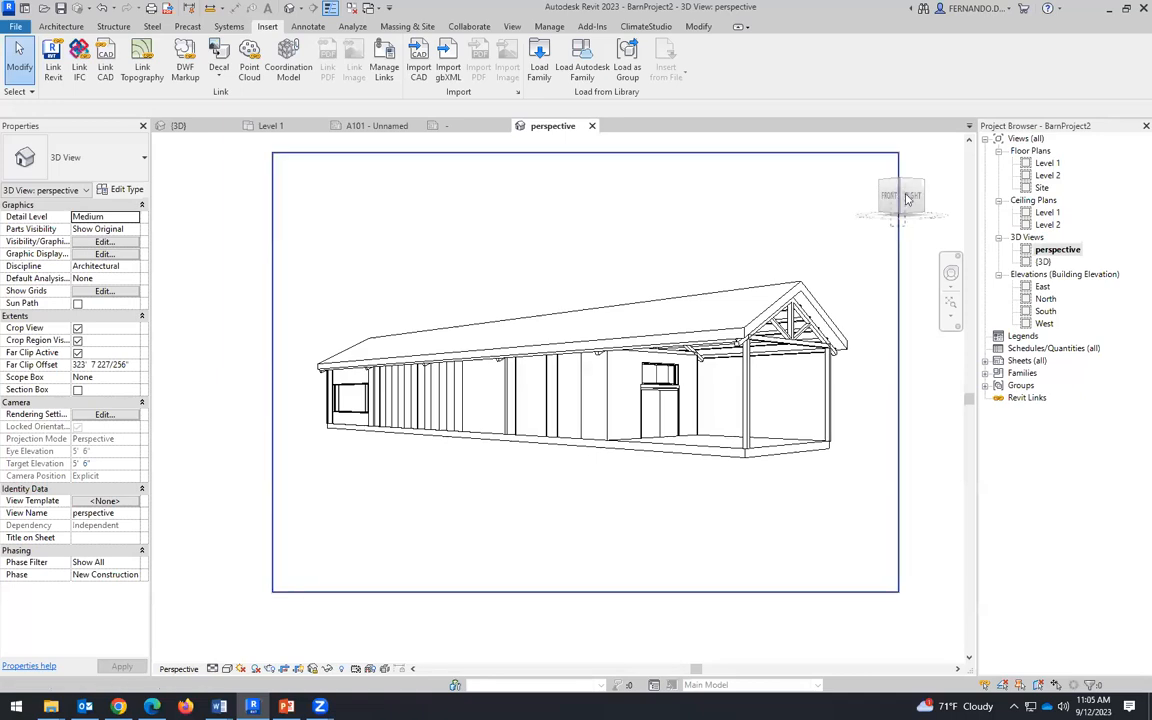
left_click(898, 231)
scroll(530, 445, "up", 2)
scroll(445, 404, "down", 6)
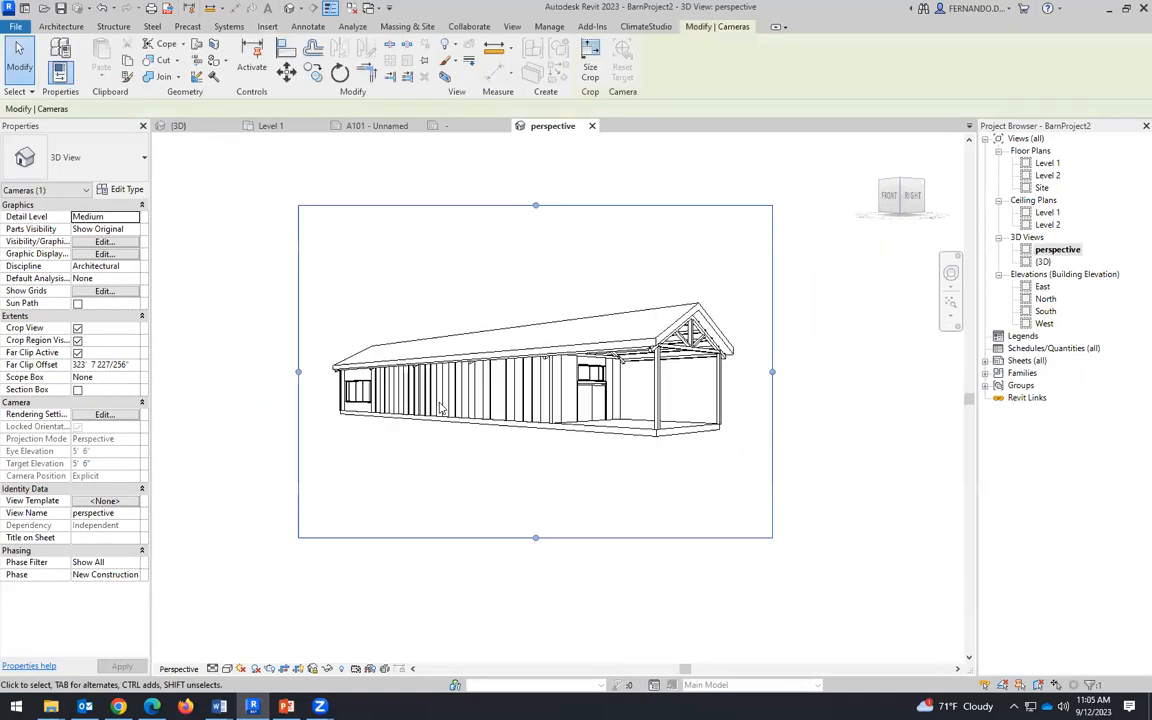
scroll(510, 393, "up", 3)
left_click(760, 531)
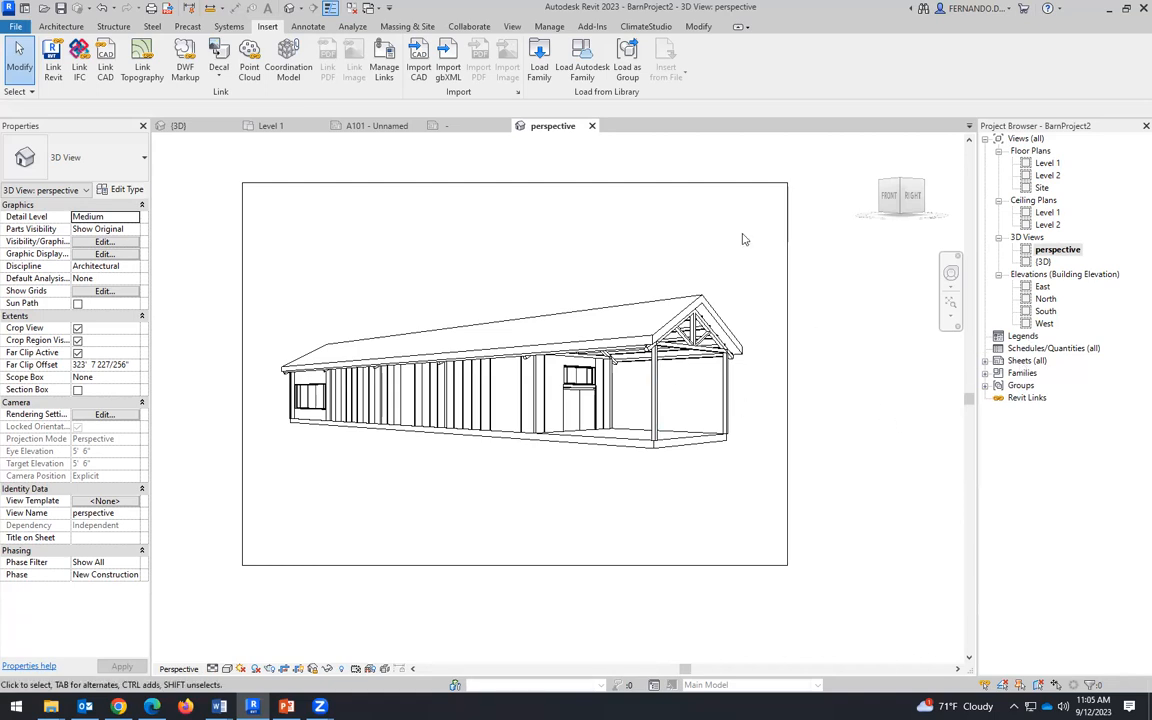
right_click(998, 361)
left_click(990, 369)
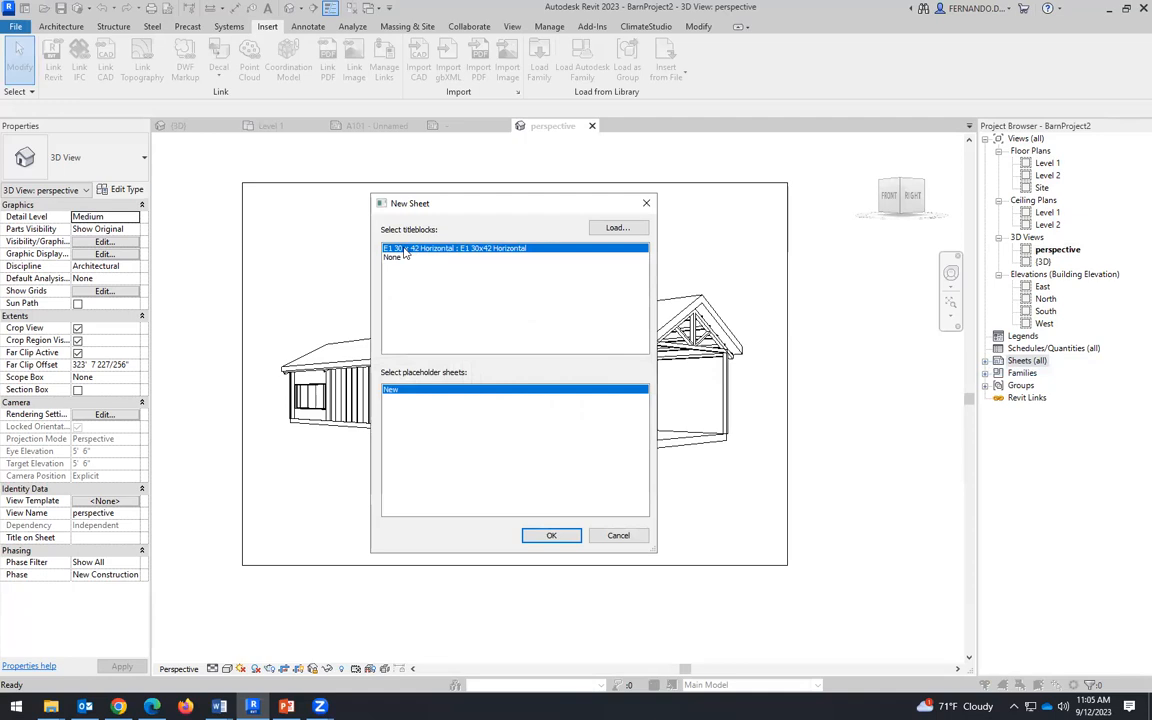
left_click(618, 535)
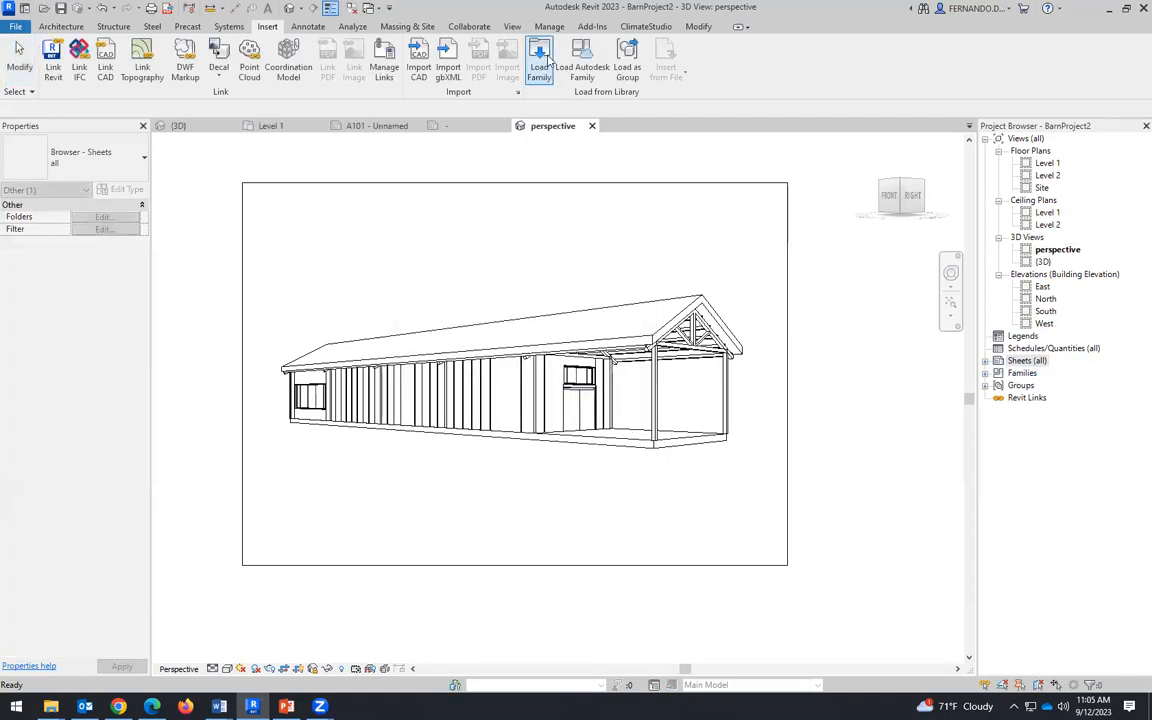
Step: Load the B 11 x 17 Horizontal titleblock from the Autodesk family library
left_click(582, 63)
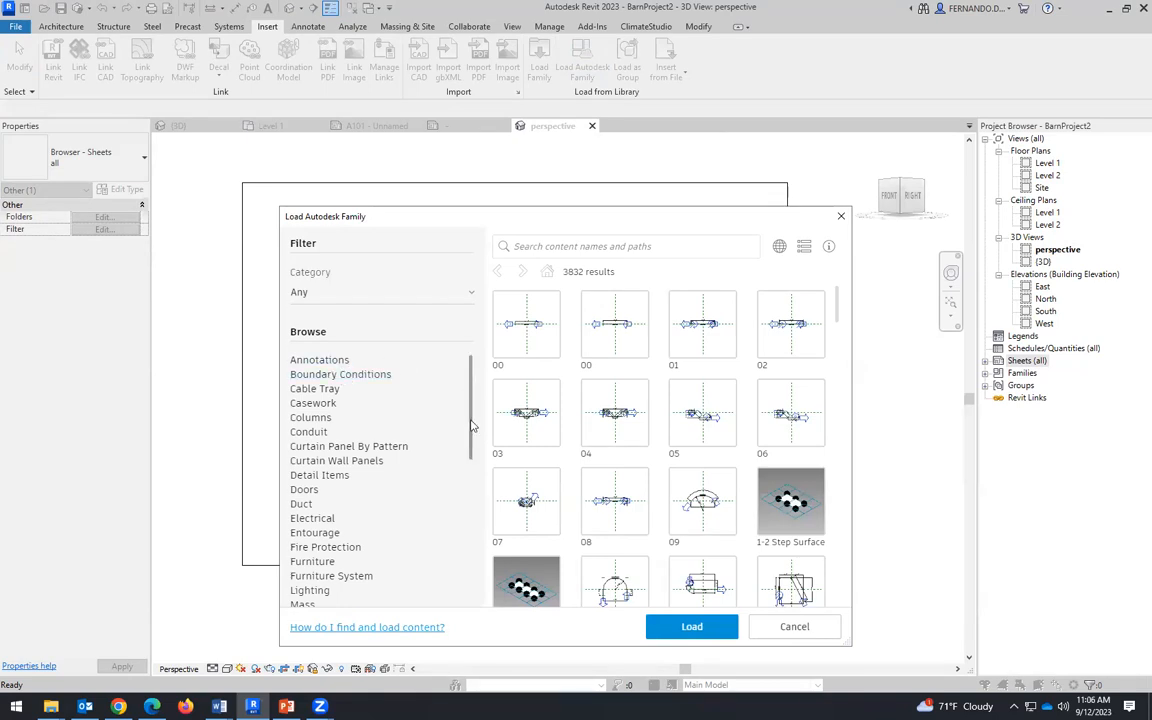
left_click_drag(472, 416, 473, 561)
left_click(313, 586)
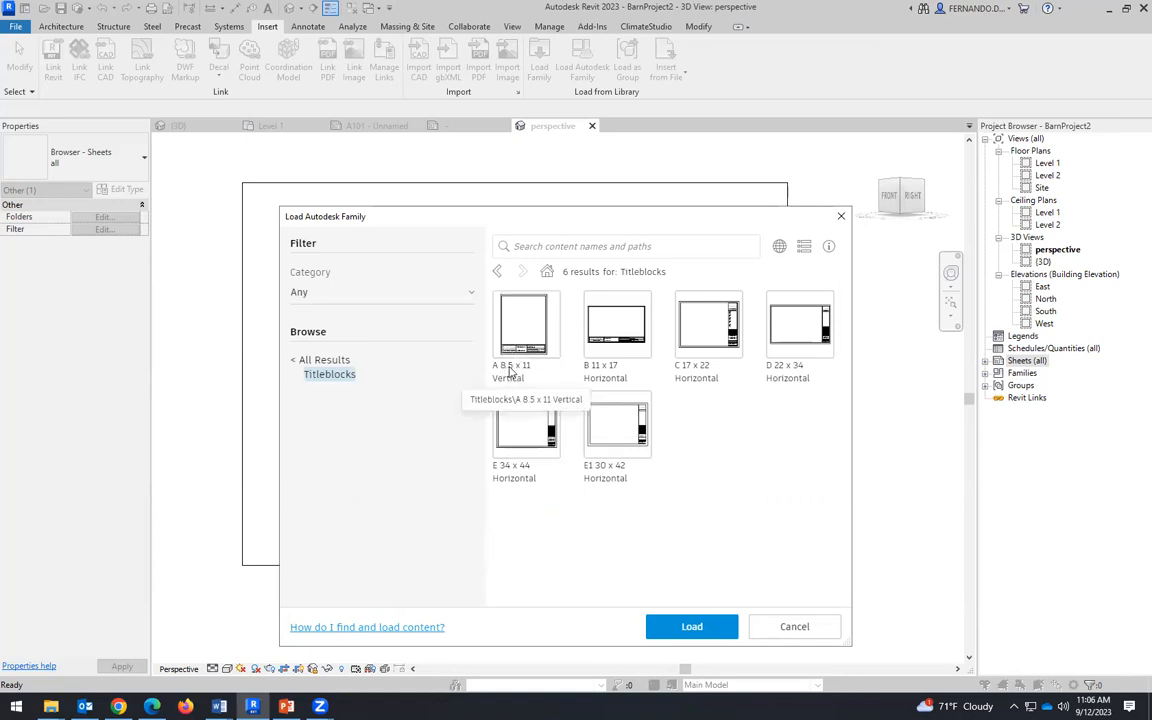
left_click(620, 334)
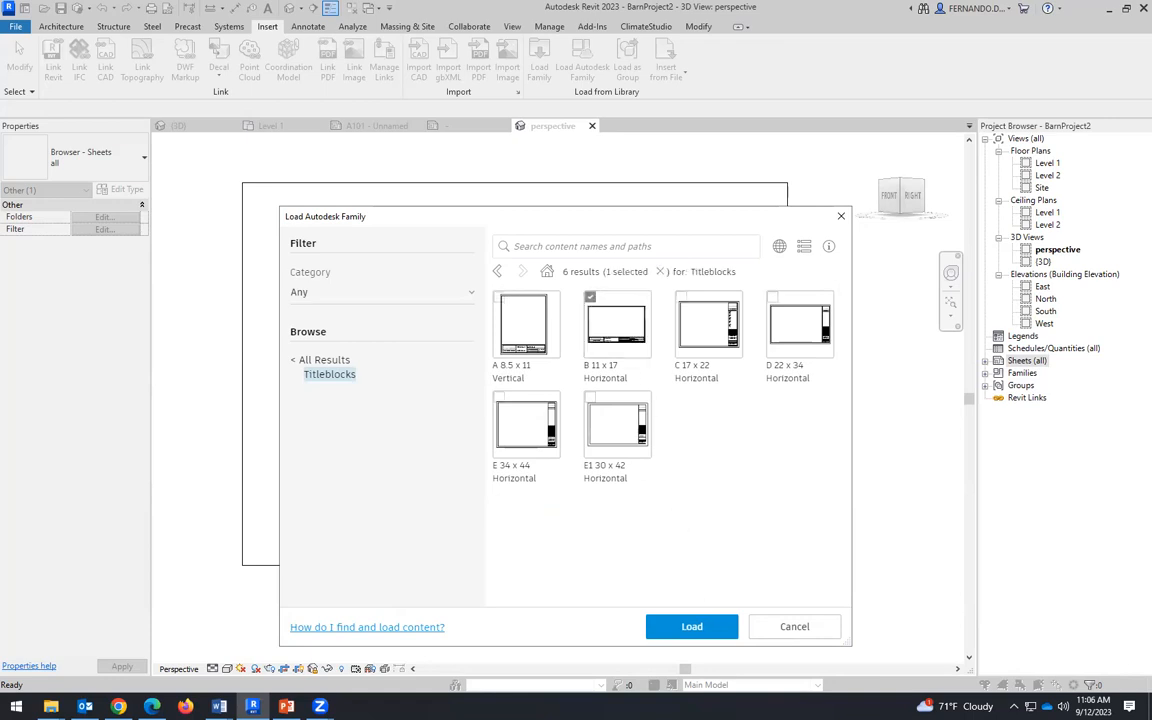
left_click(693, 632)
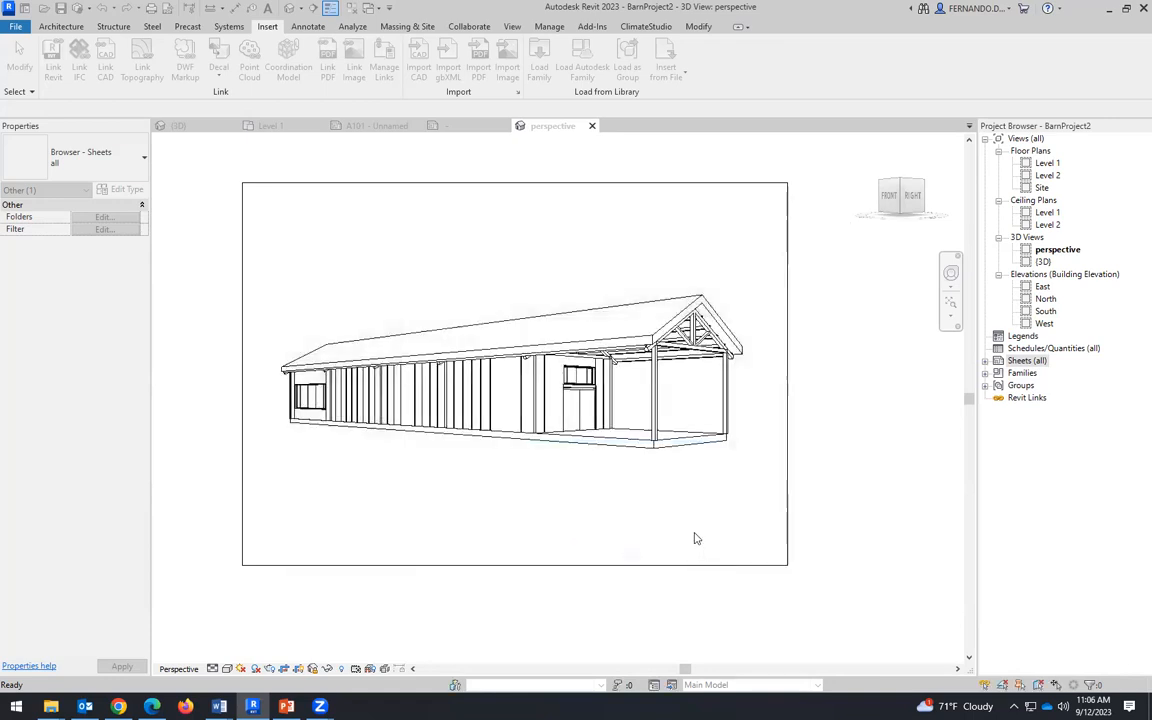
Step: Create a new sheet using the B 11 x 17 Horizontal titleblock
right_click(1021, 362)
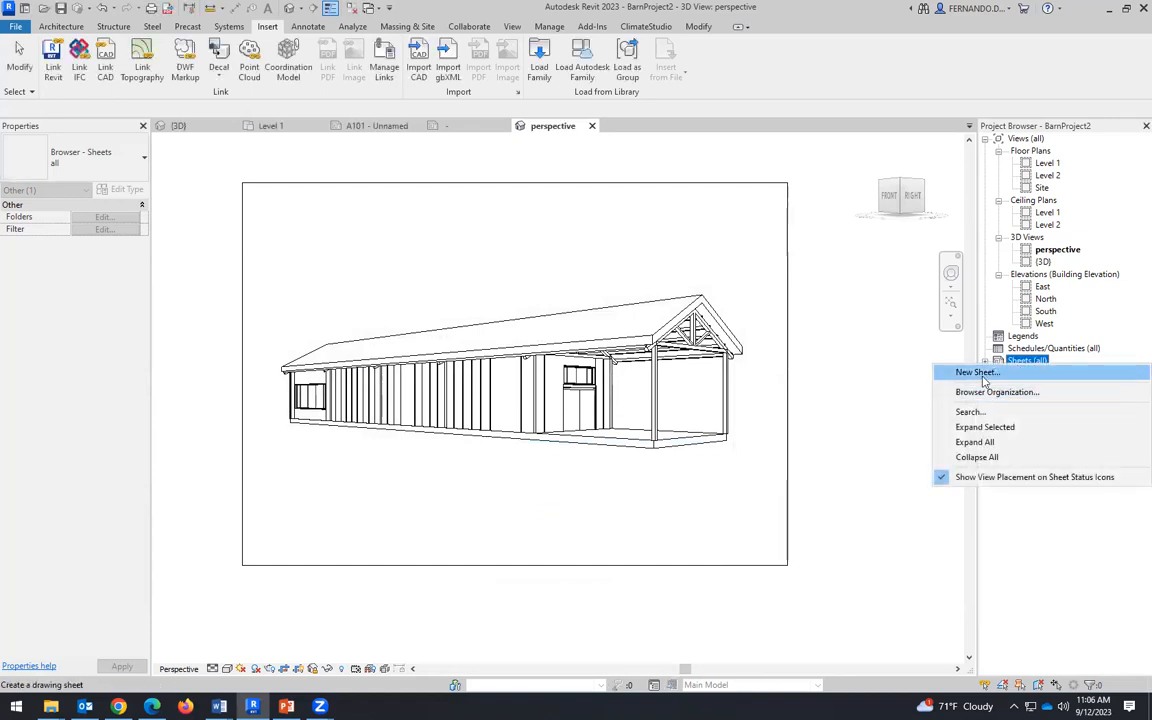
left_click(984, 374)
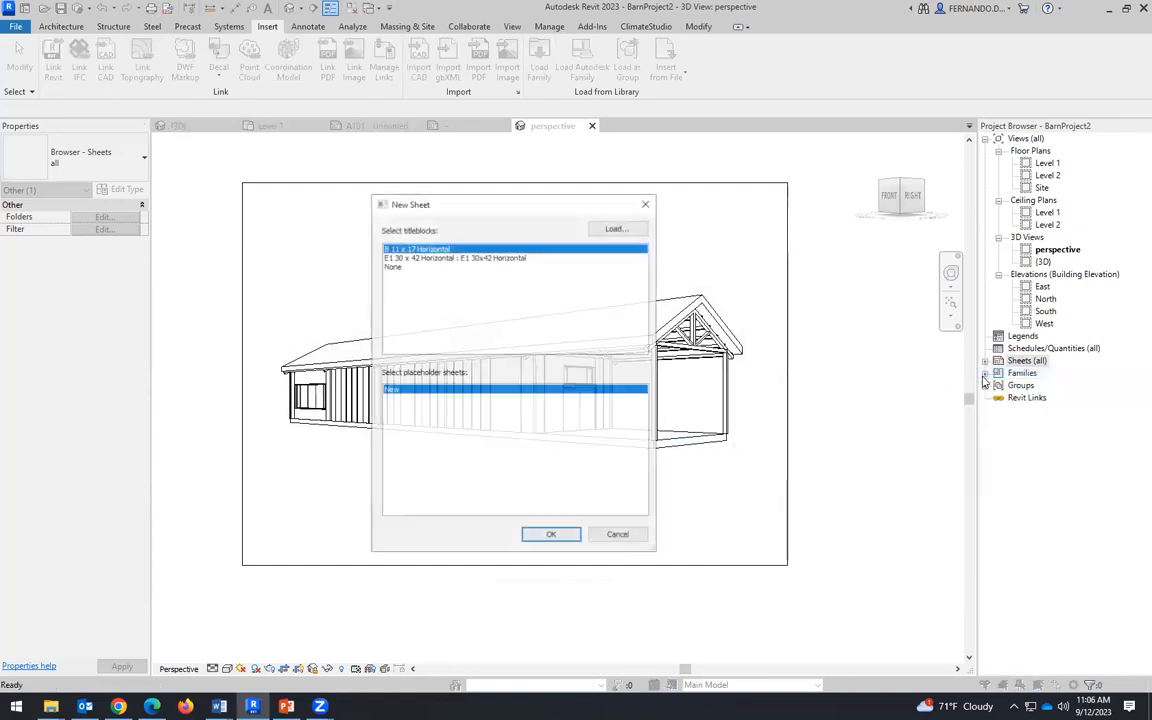
left_click(420, 258)
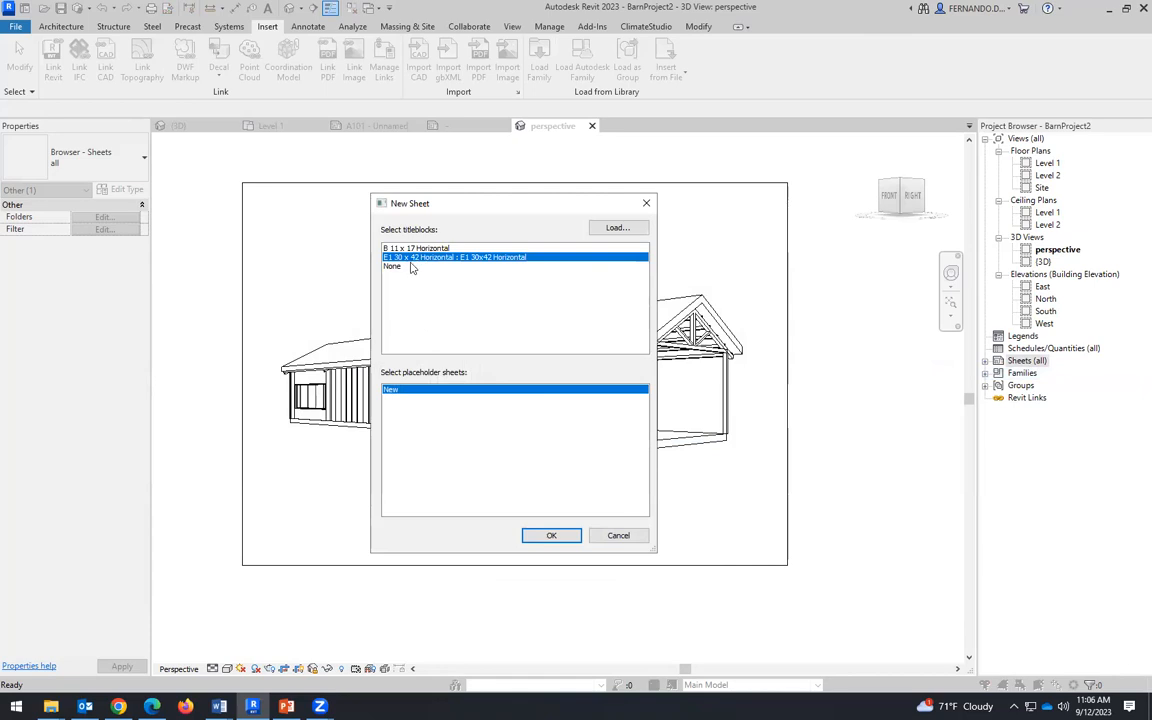
left_click(412, 248)
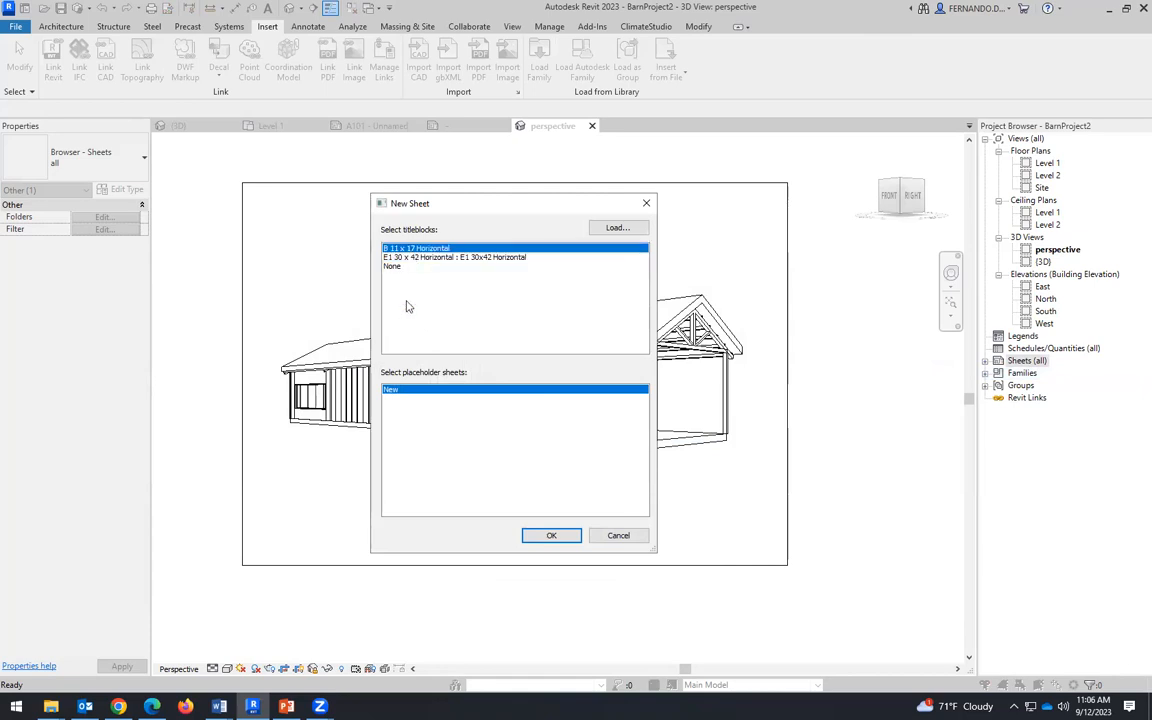
left_click(553, 535)
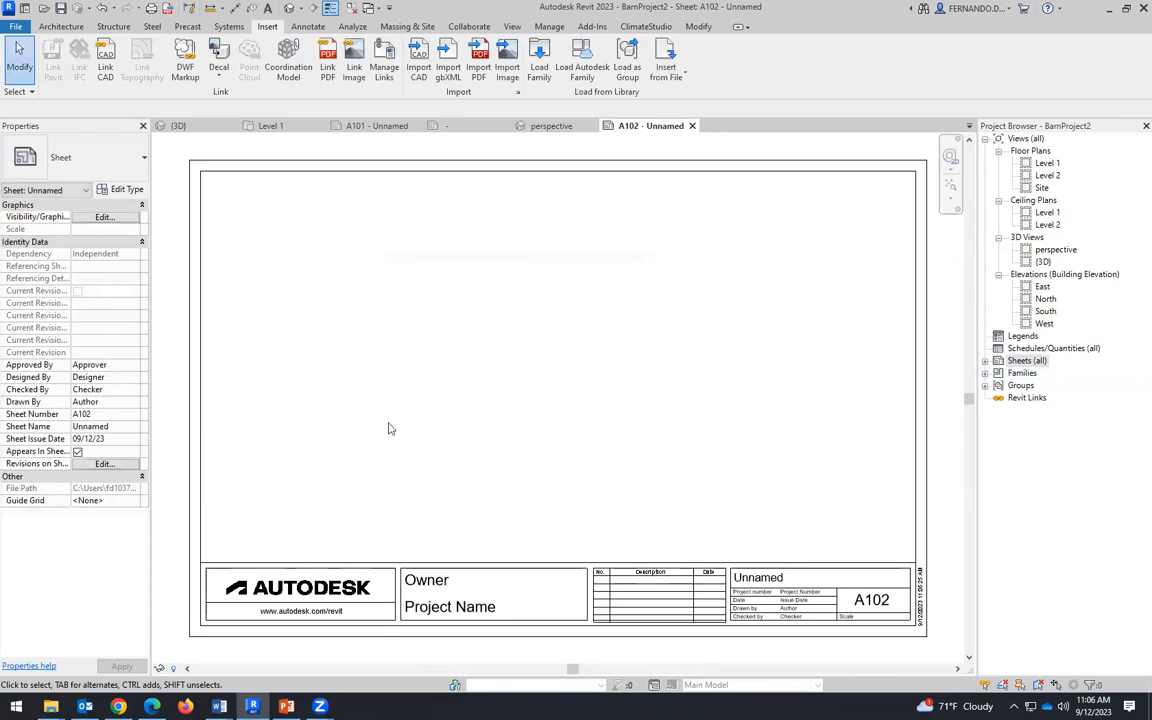
scroll(390, 415, "down", 2)
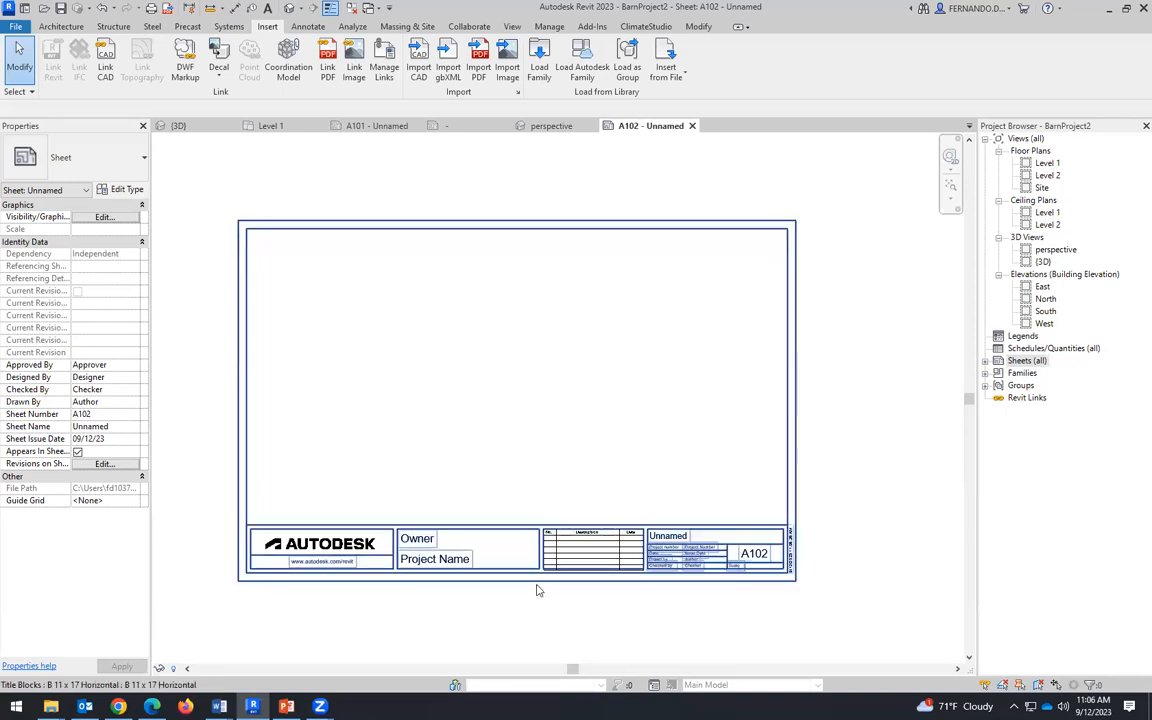
Step: Open the sheet's titleblock family for editing and delete all its contents inside the outer border
left_click(575, 224)
double_click(575, 224)
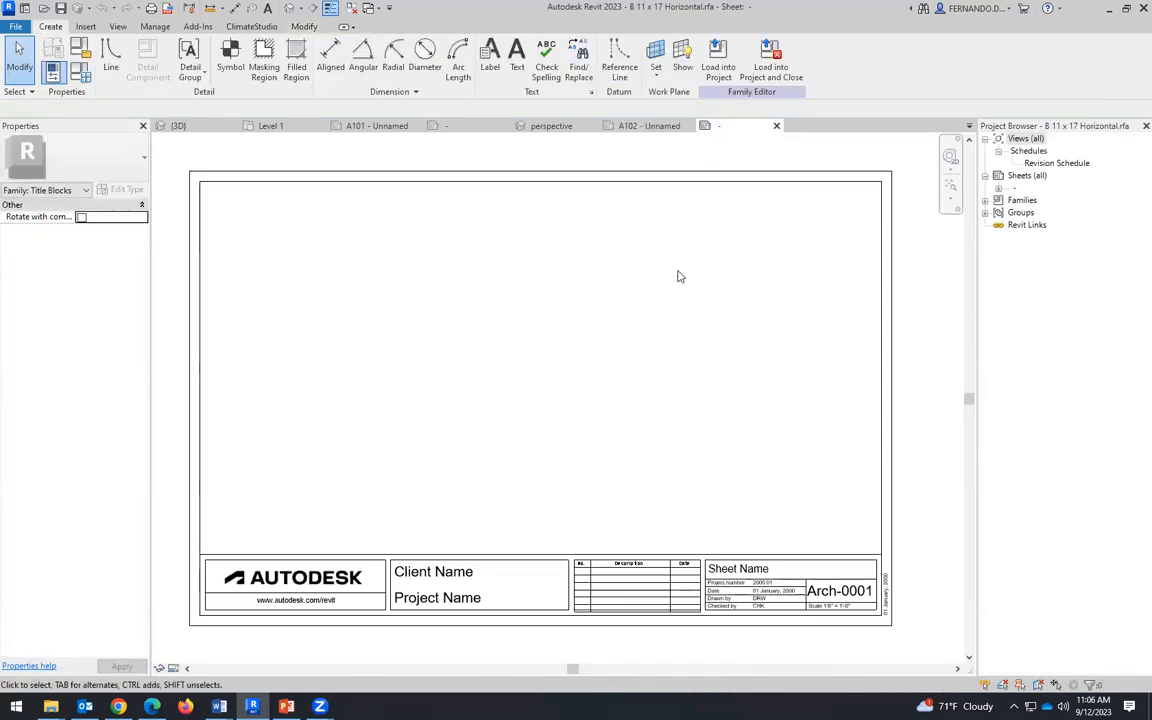
left_click(655, 126)
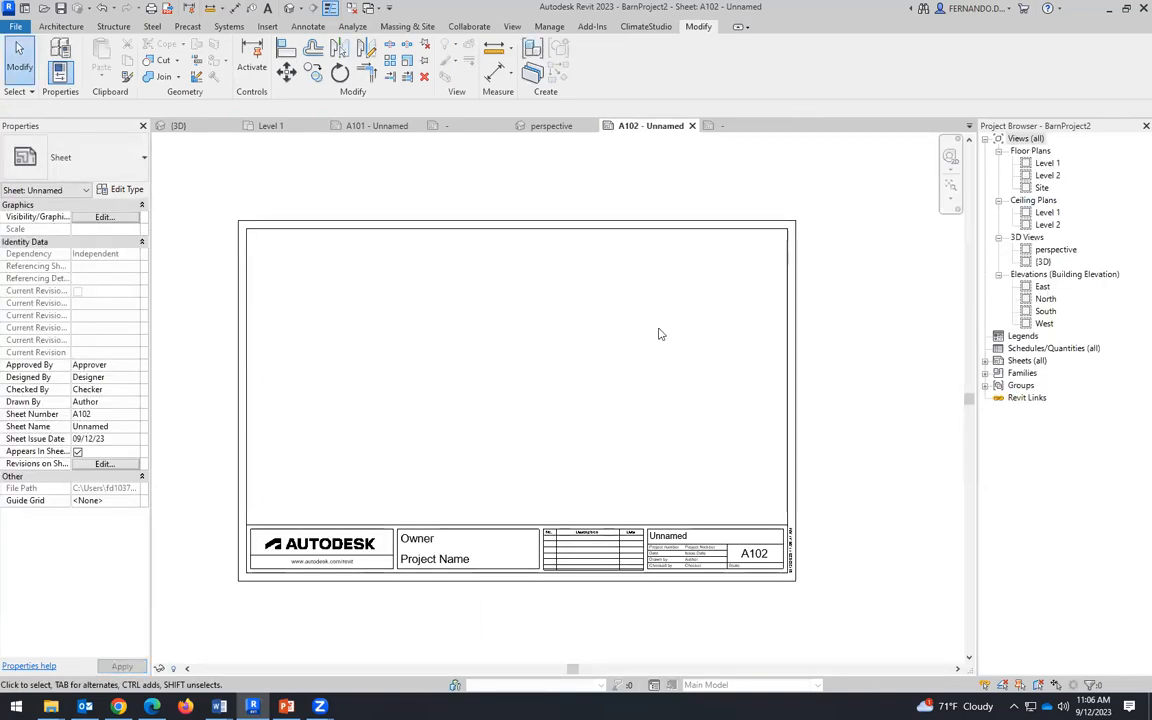
left_click(715, 126)
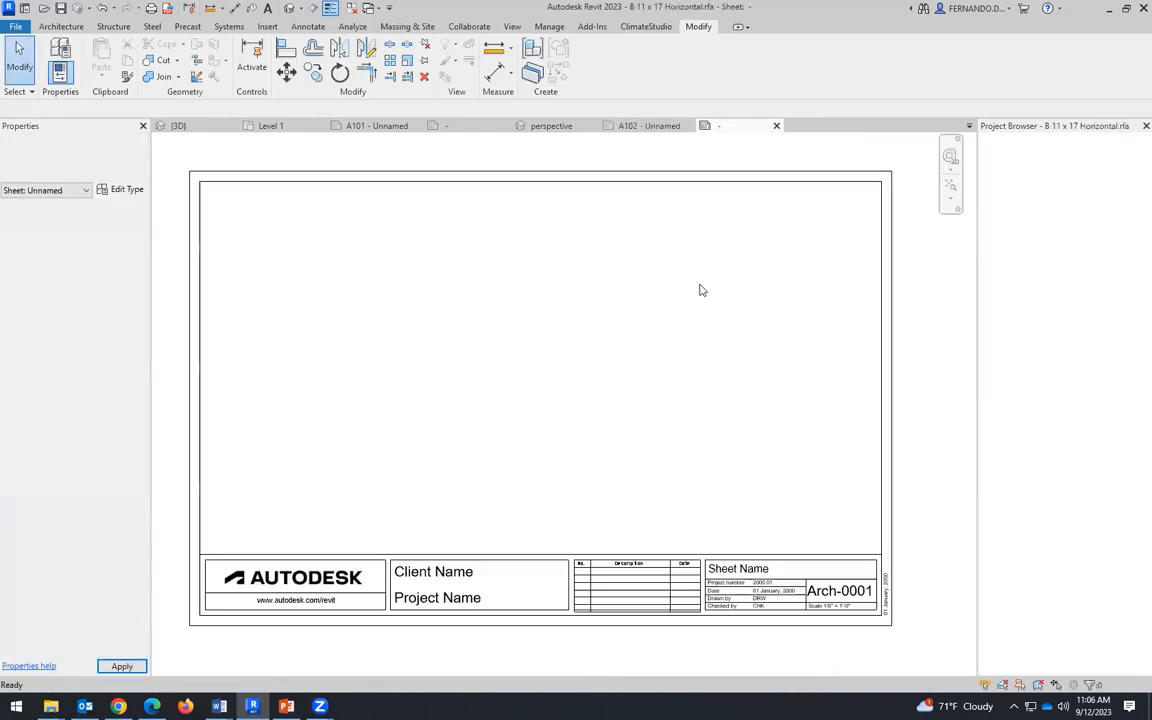
left_click_drag(176, 176, 928, 627)
key("Delete")
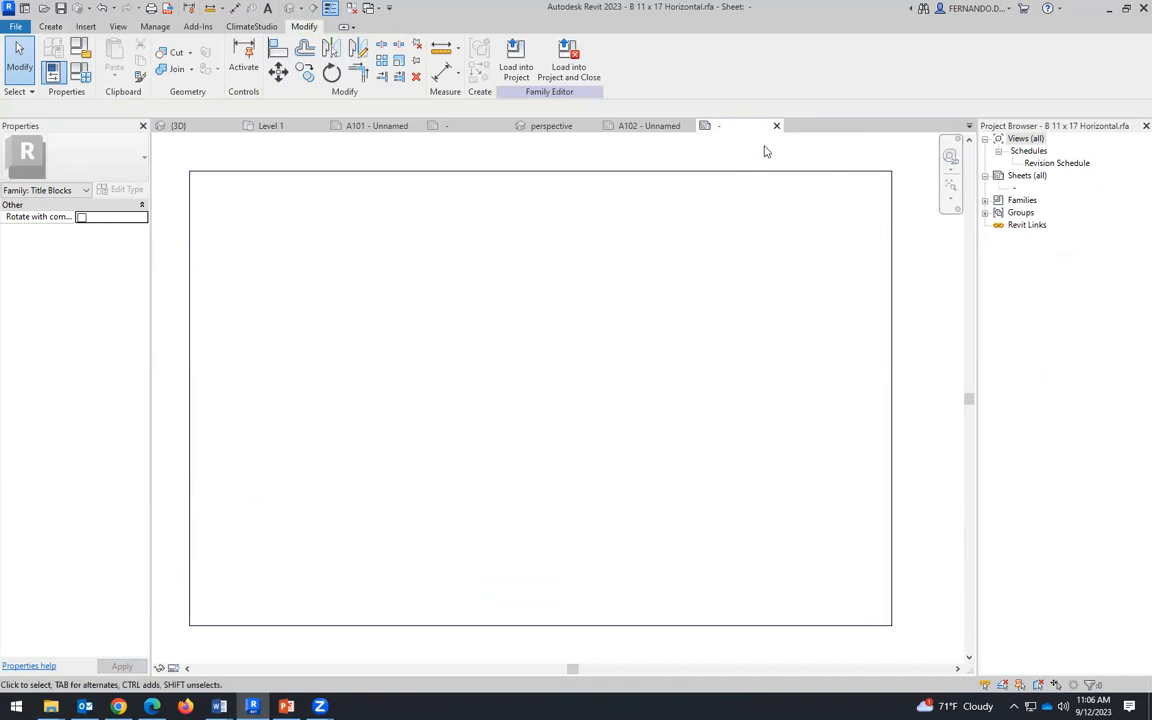
Step: Load the edited titleblock into BarnProject2.rvt only, excluding E1 30 x 42 Horizontal.rfa, and overwrite the existing version
left_click(516, 58)
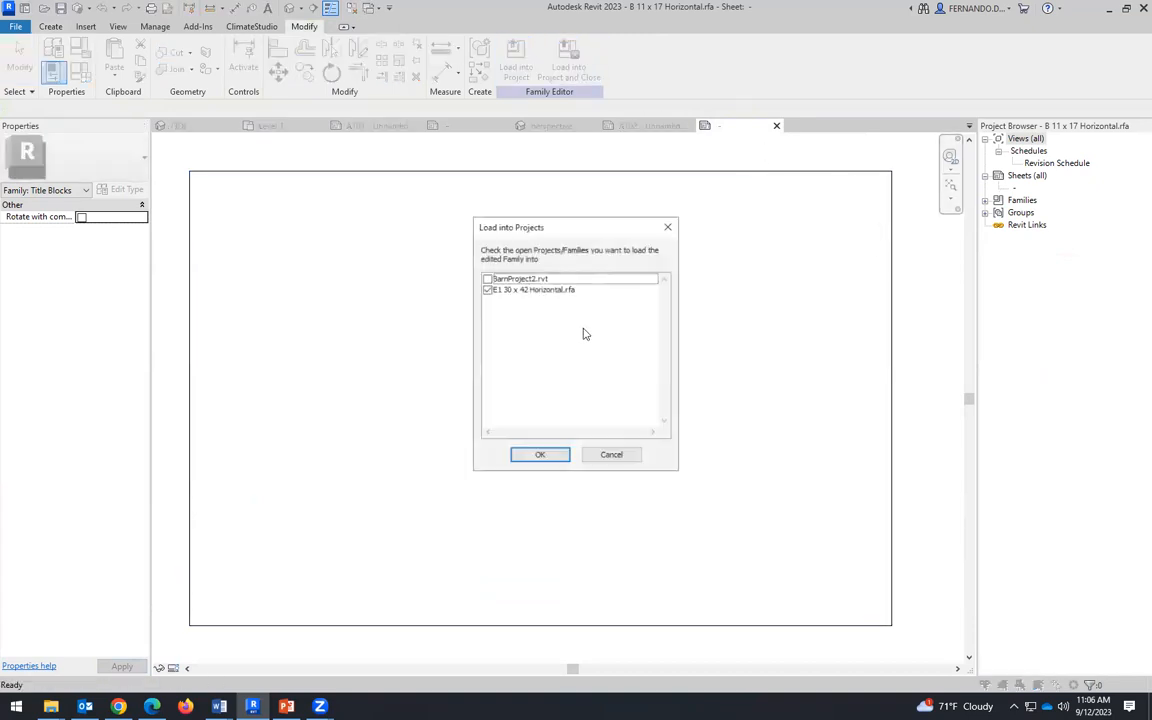
left_click(517, 281)
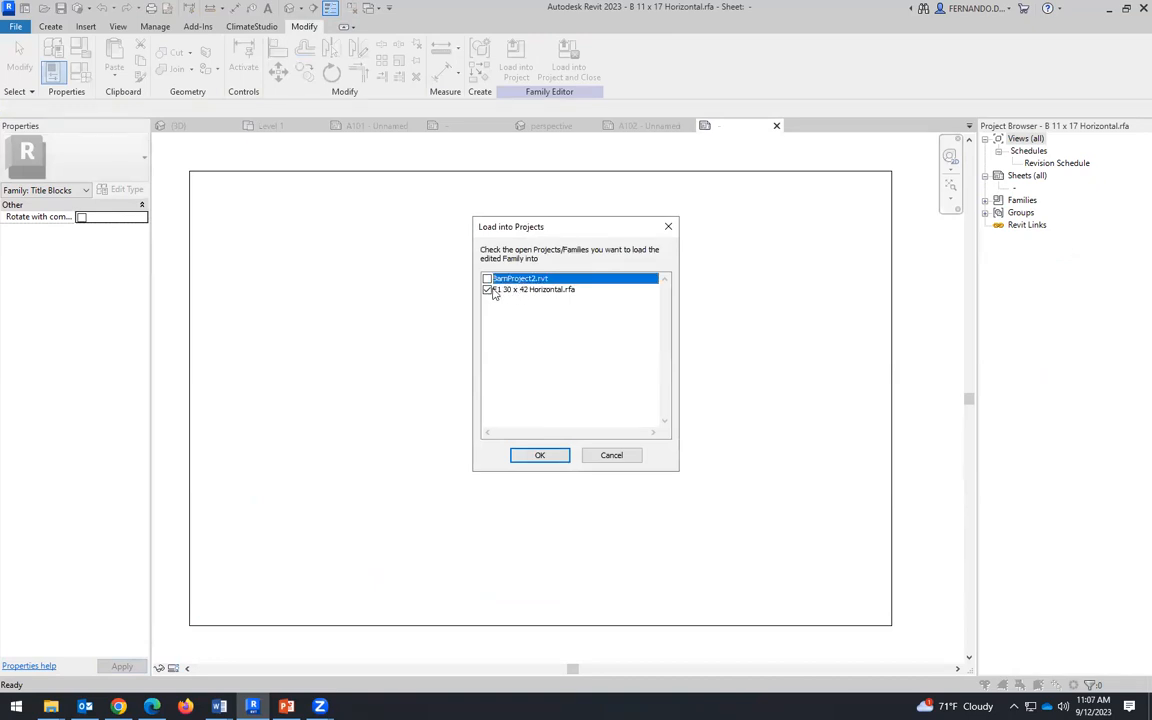
left_click(488, 290)
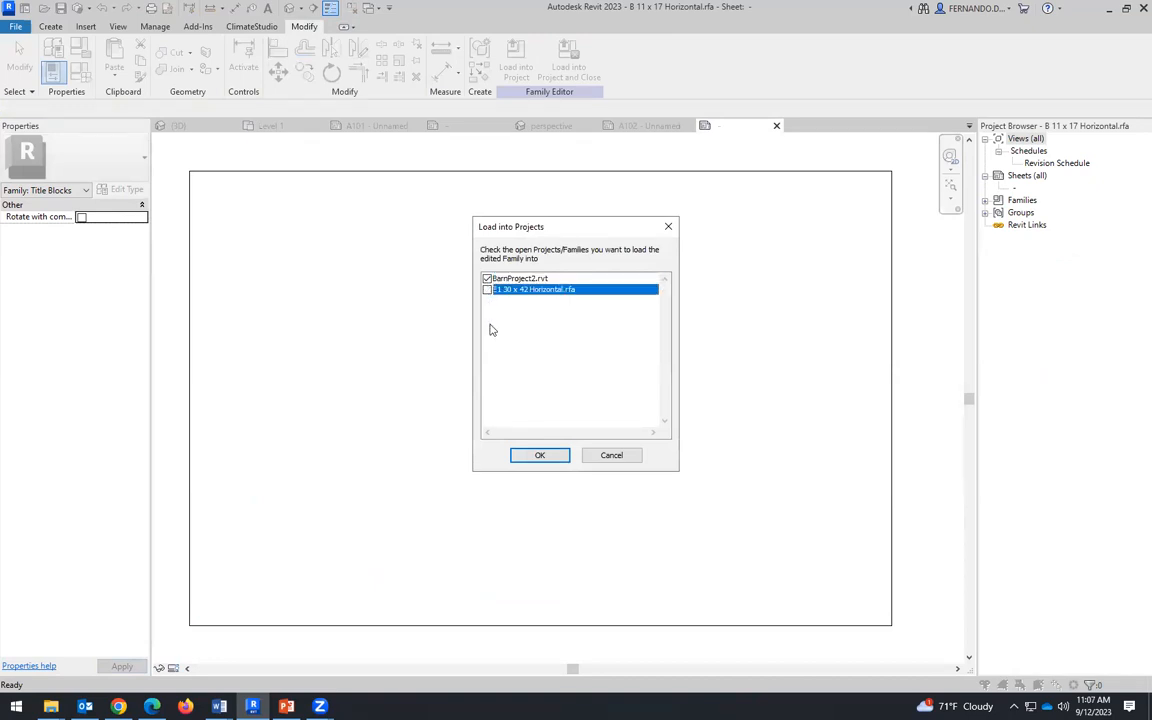
left_click(540, 456)
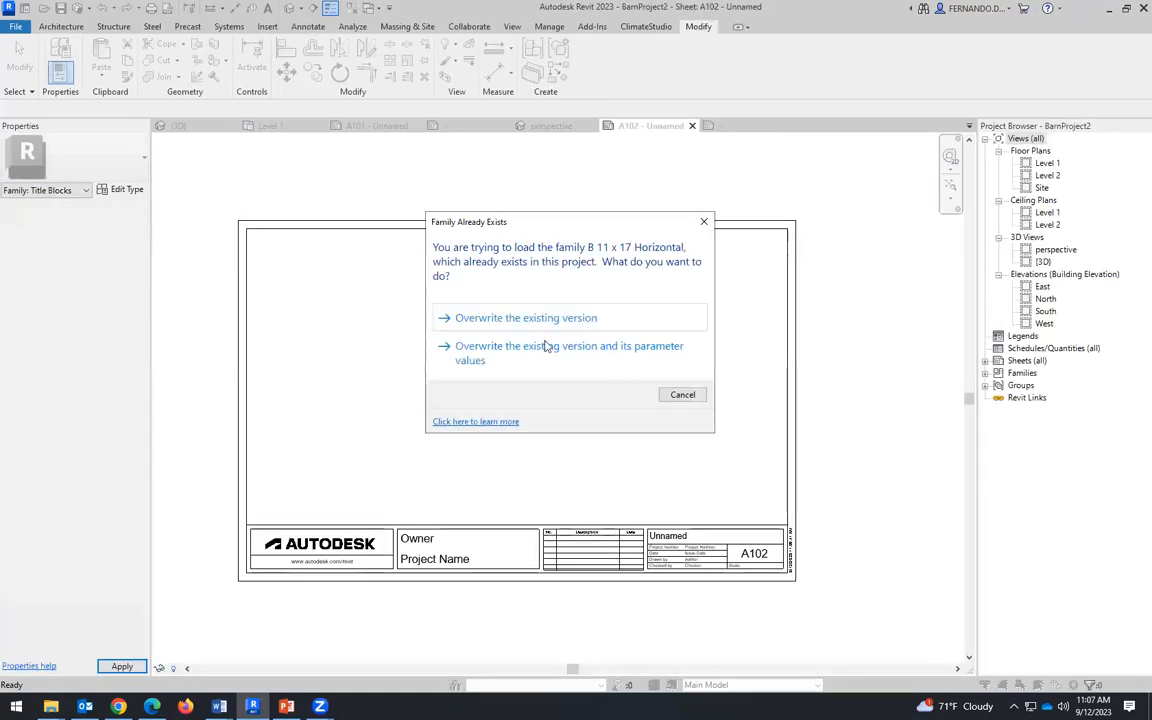
left_click(681, 394)
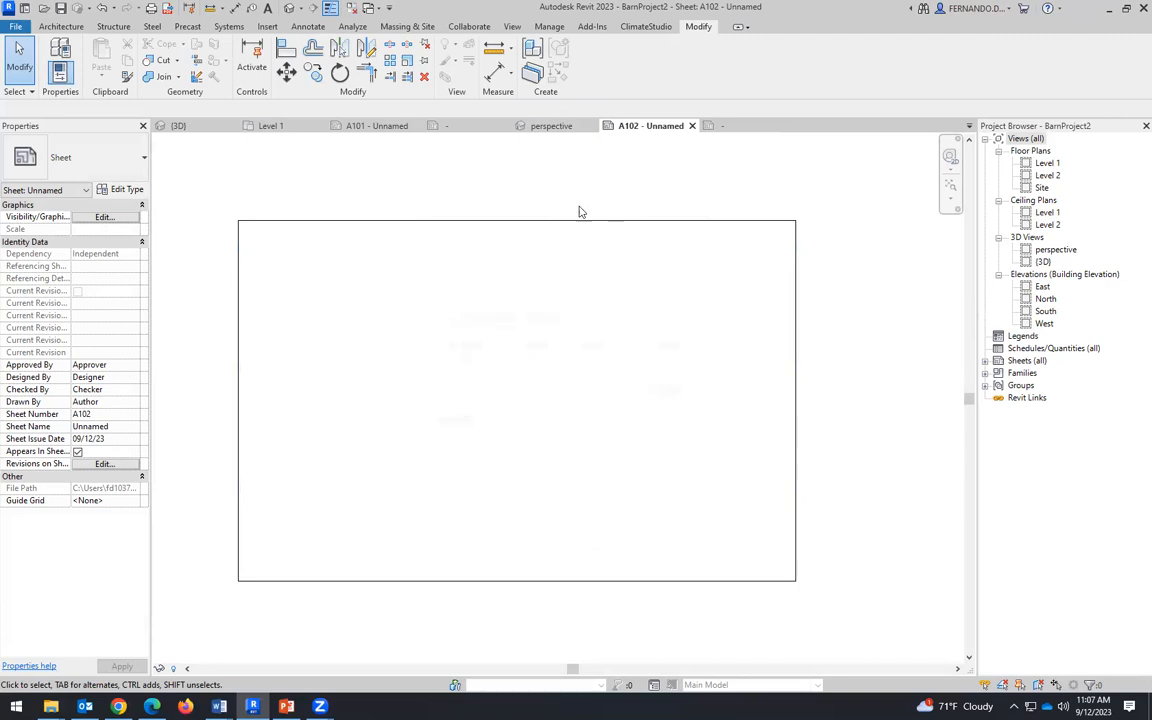
Step: Place the perspective view in the middle of sheet A102
left_click(1052, 250)
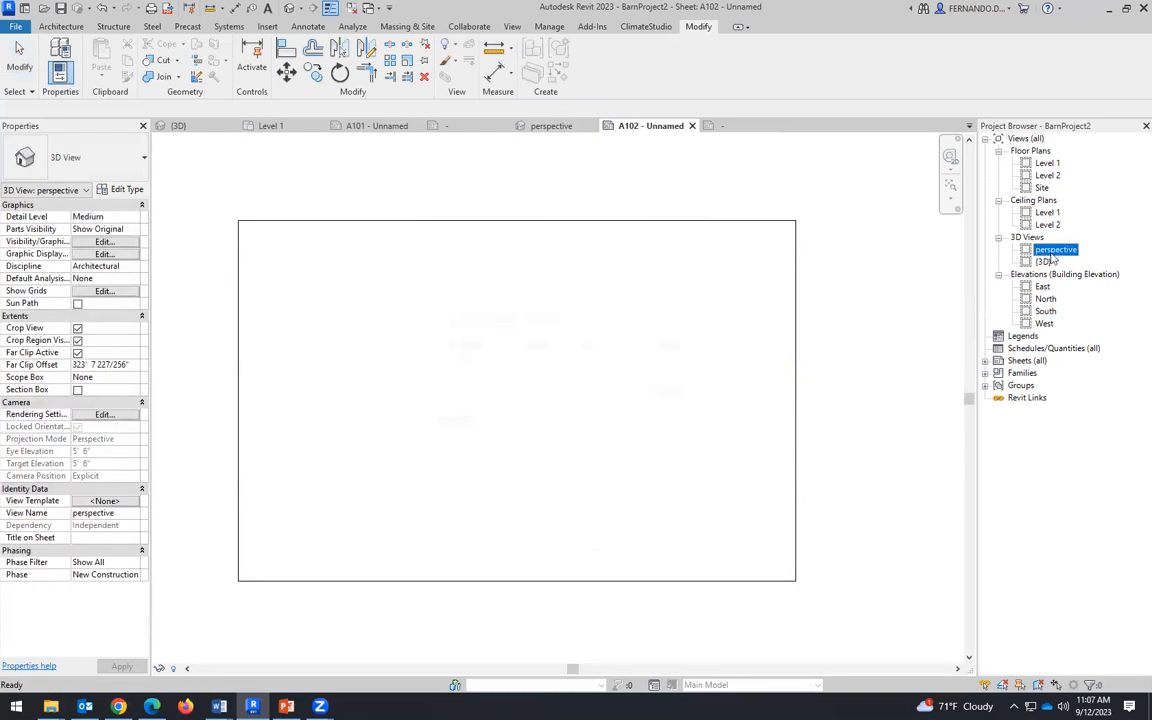
left_click_drag(1054, 255, 508, 416)
left_click(508, 416)
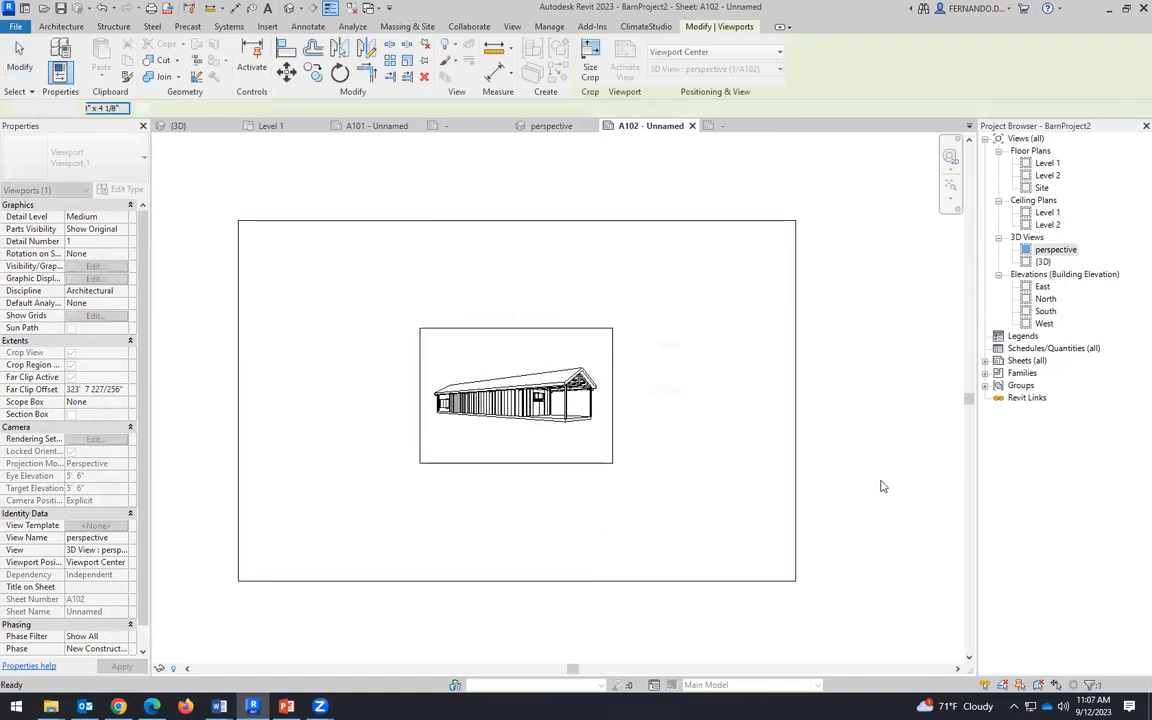
left_click(868, 449)
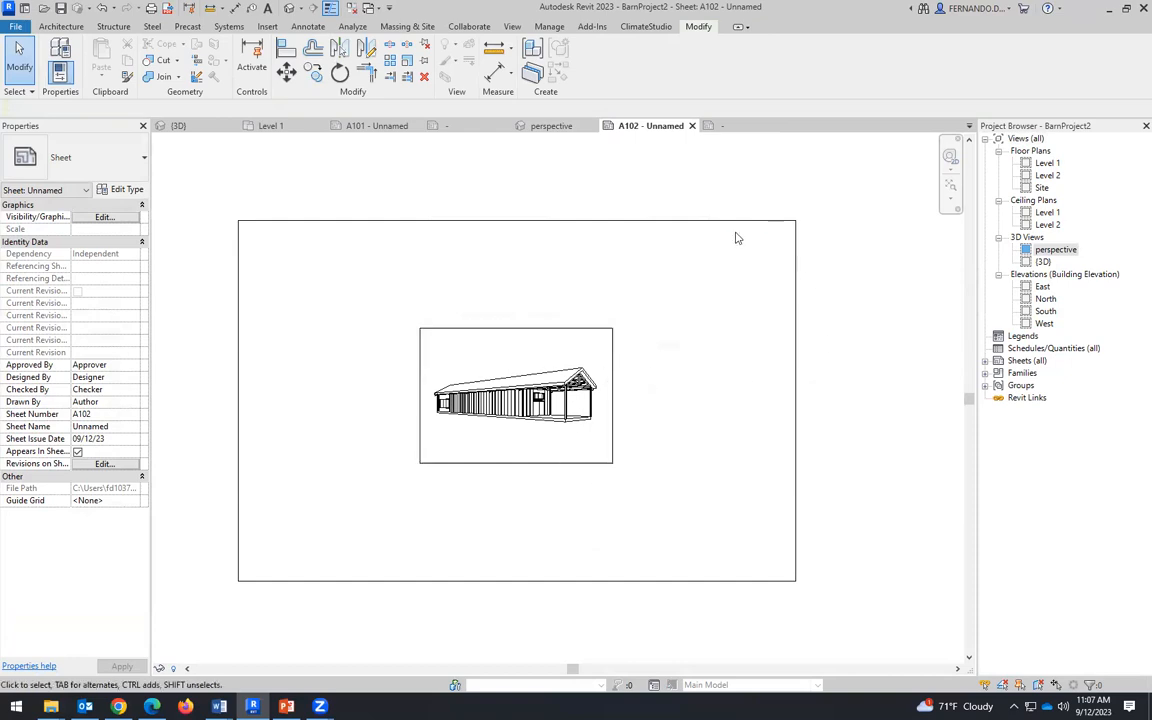
Step: Scale the perspective viewport's crop to 17" wide with locked proportions, and center the viewport over the sheet border
left_click(540, 468)
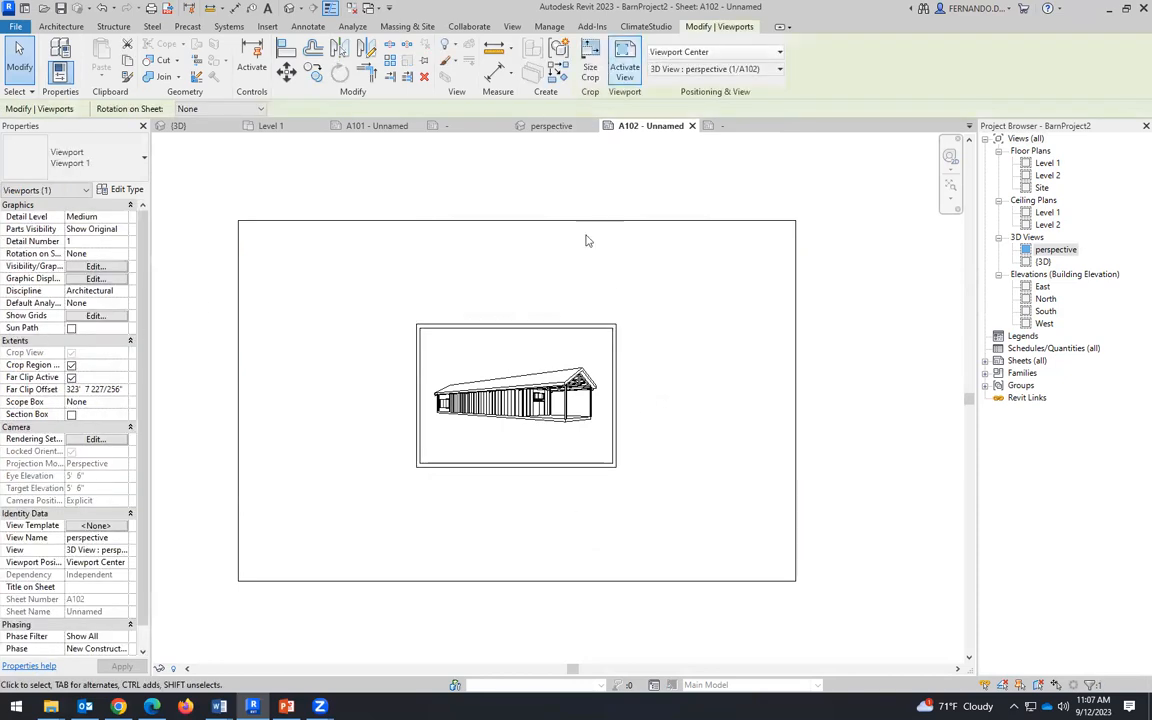
left_click(590, 68)
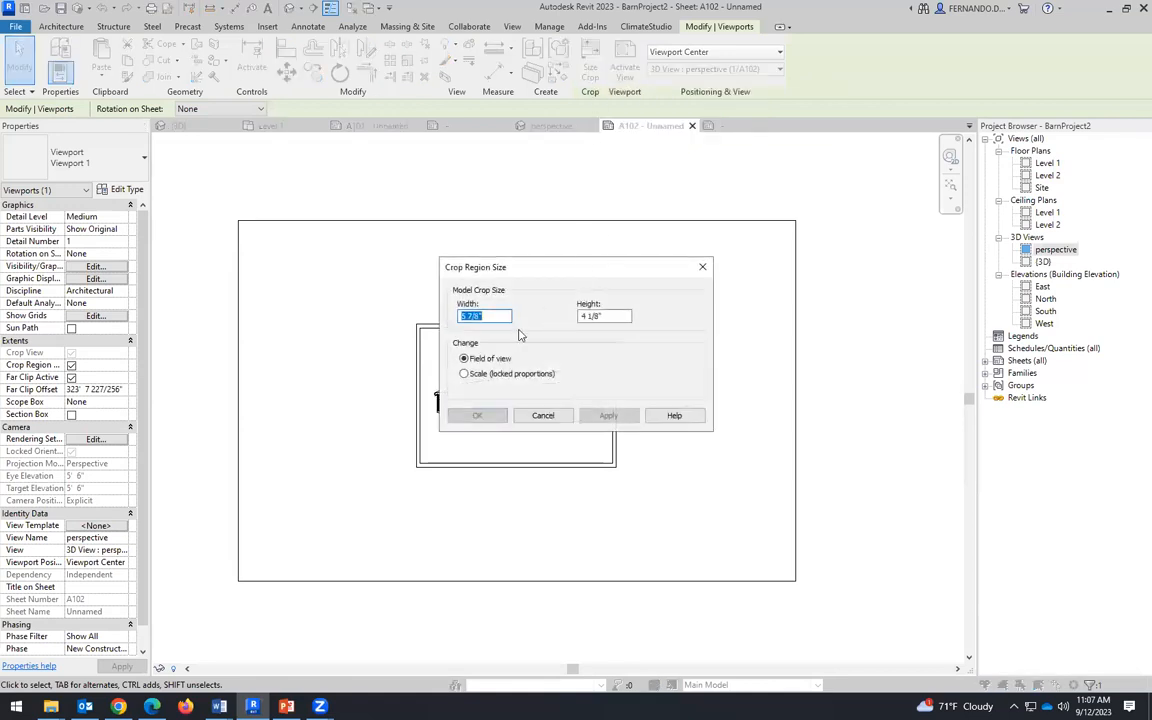
left_click(465, 375)
left_click_drag(502, 316, 435, 315)
type("17")
left_click(608, 415)
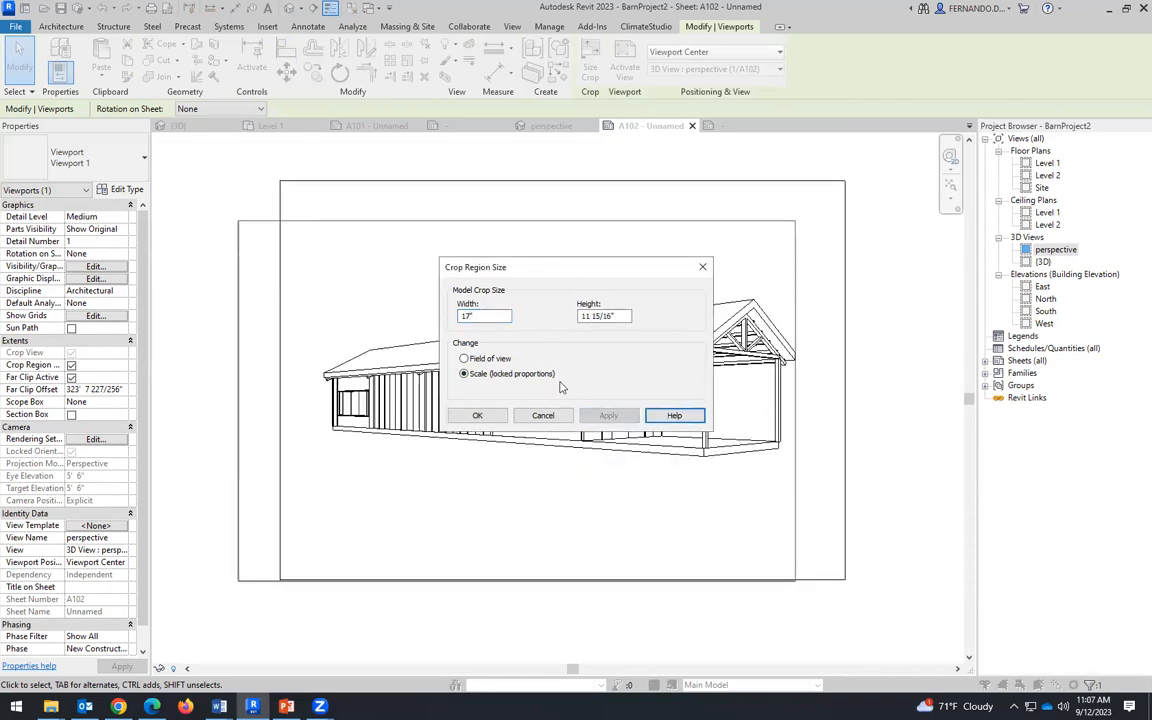
left_click(477, 415)
left_click_drag(684, 377, 641, 395)
left_click(906, 458)
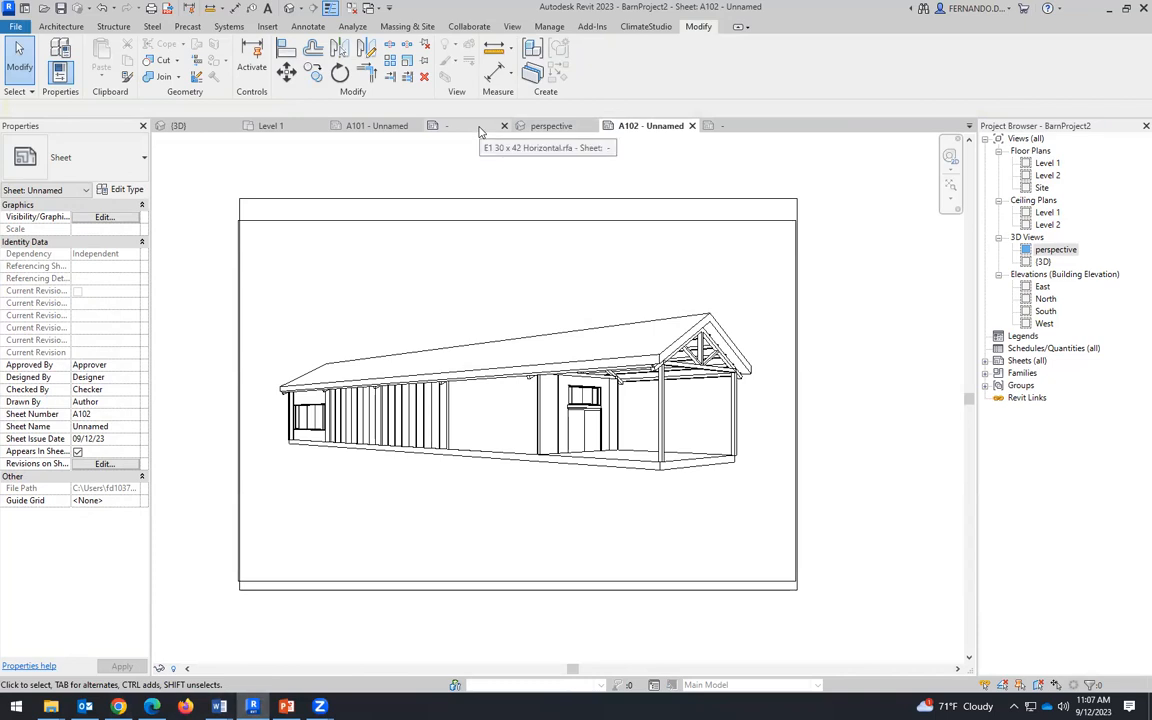
Step: Hide the crop region in the perspective view and check how the view fits on sheet A102
left_click(545, 128)
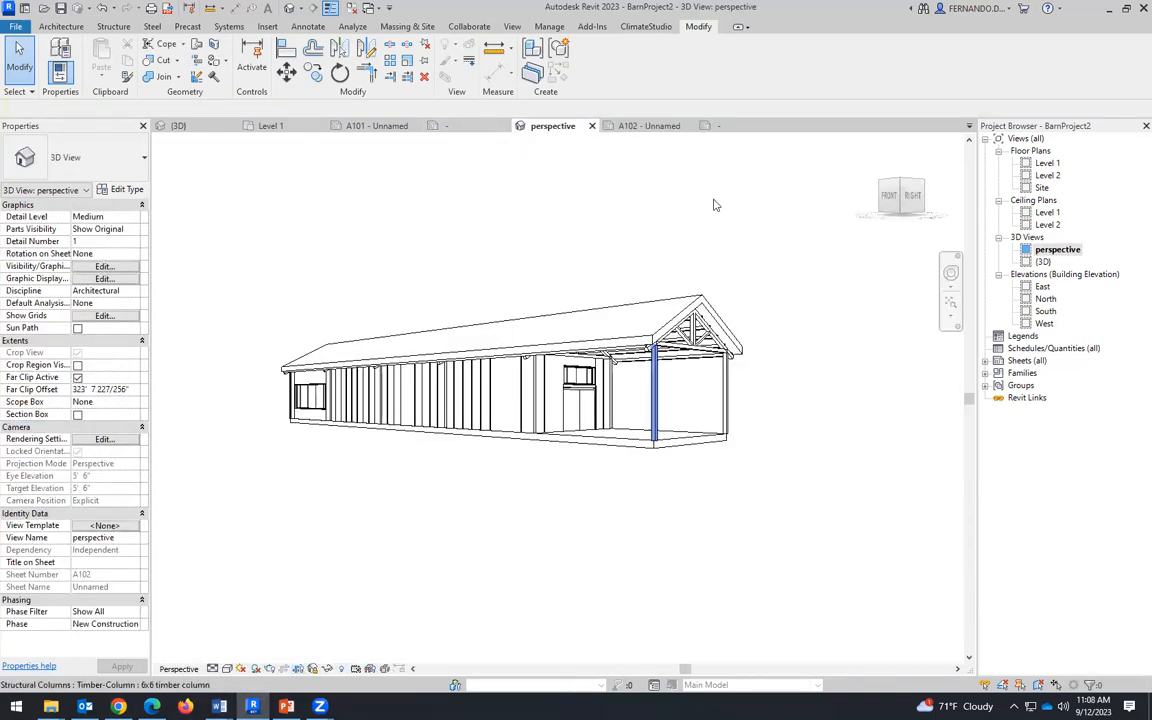
left_click(640, 126)
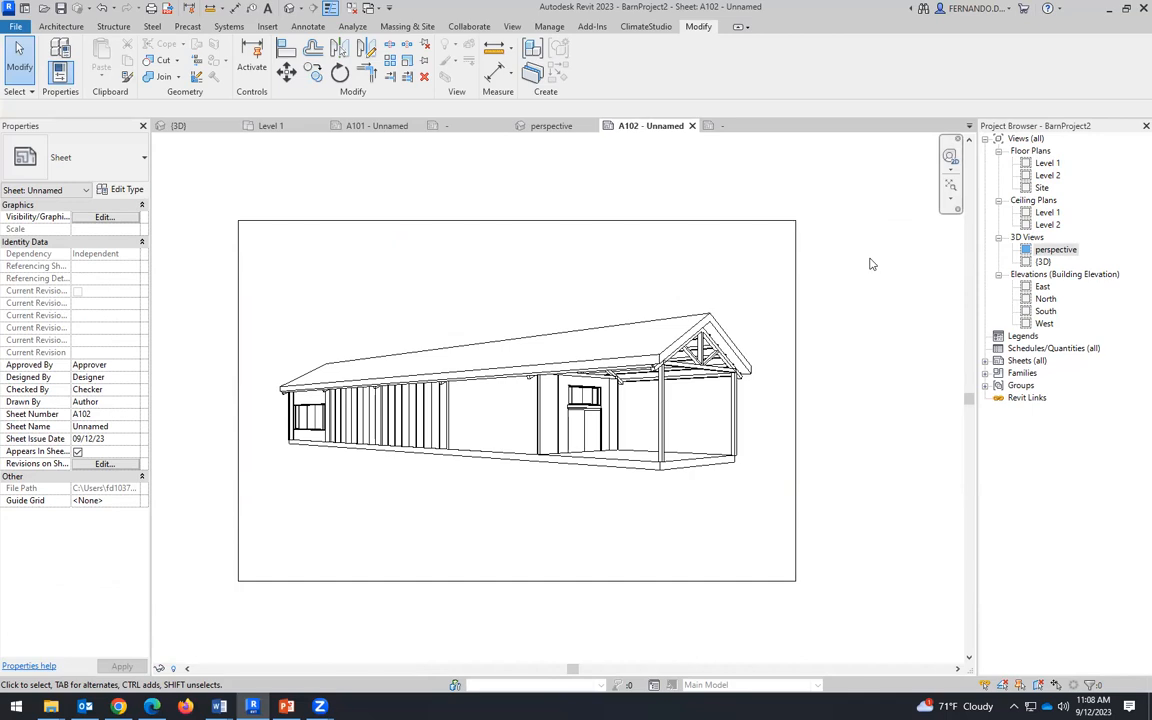
scroll(440, 410, "up", 4)
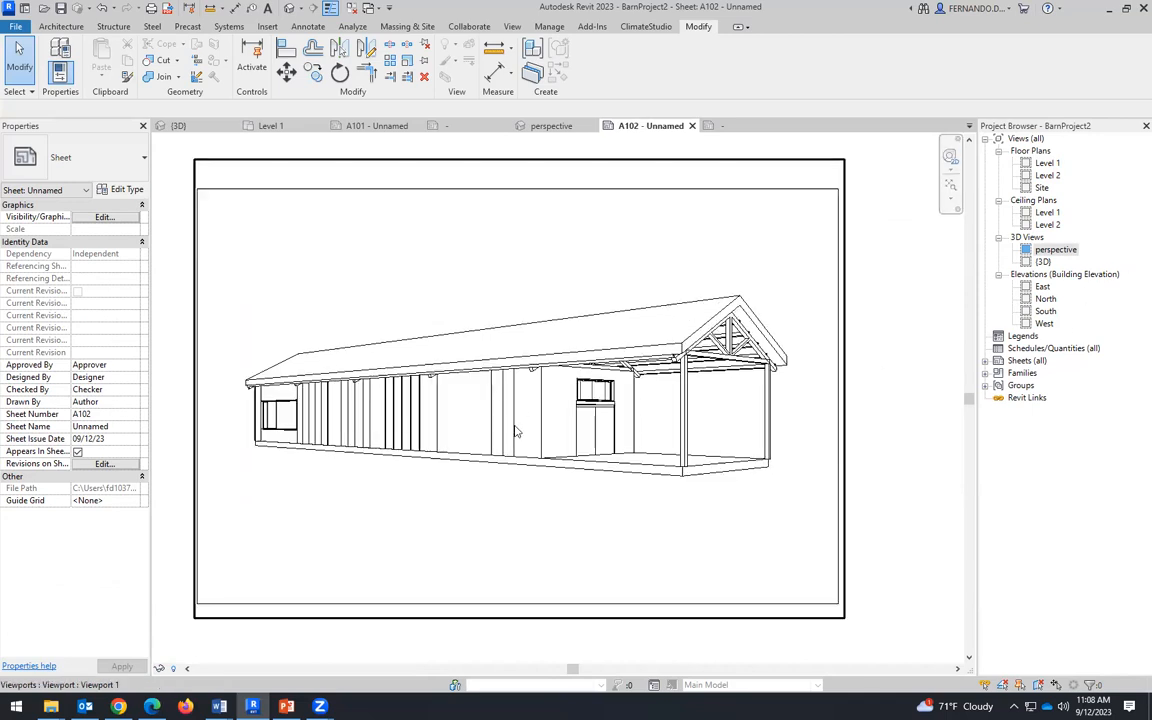
scroll(405, 408, "up", 2)
scroll(470, 430, "down", 4)
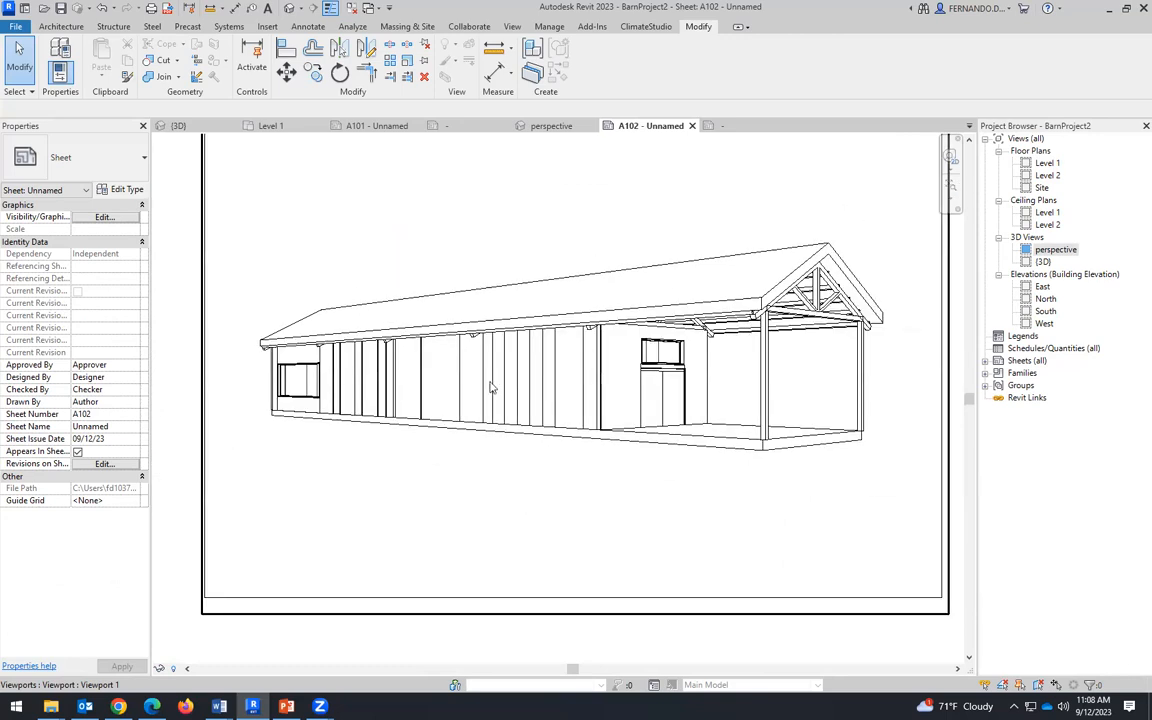
scroll(540, 400, "down", 2)
scroll(560, 250, "up", 1)
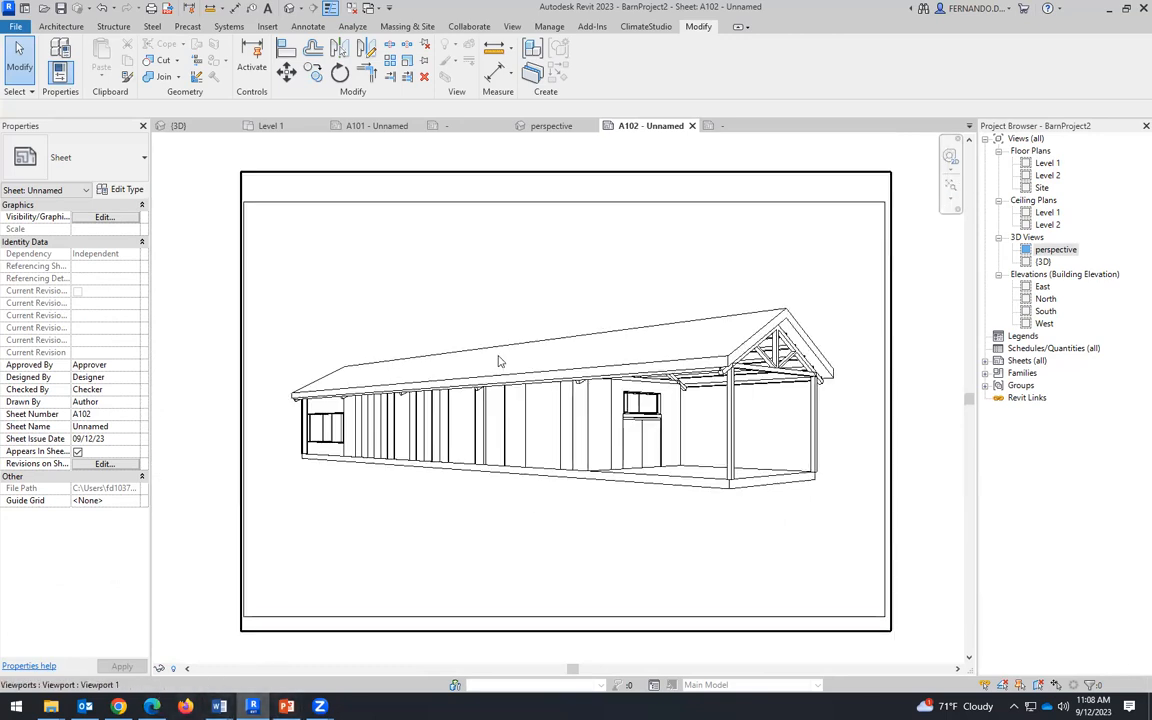
left_click(551, 128)
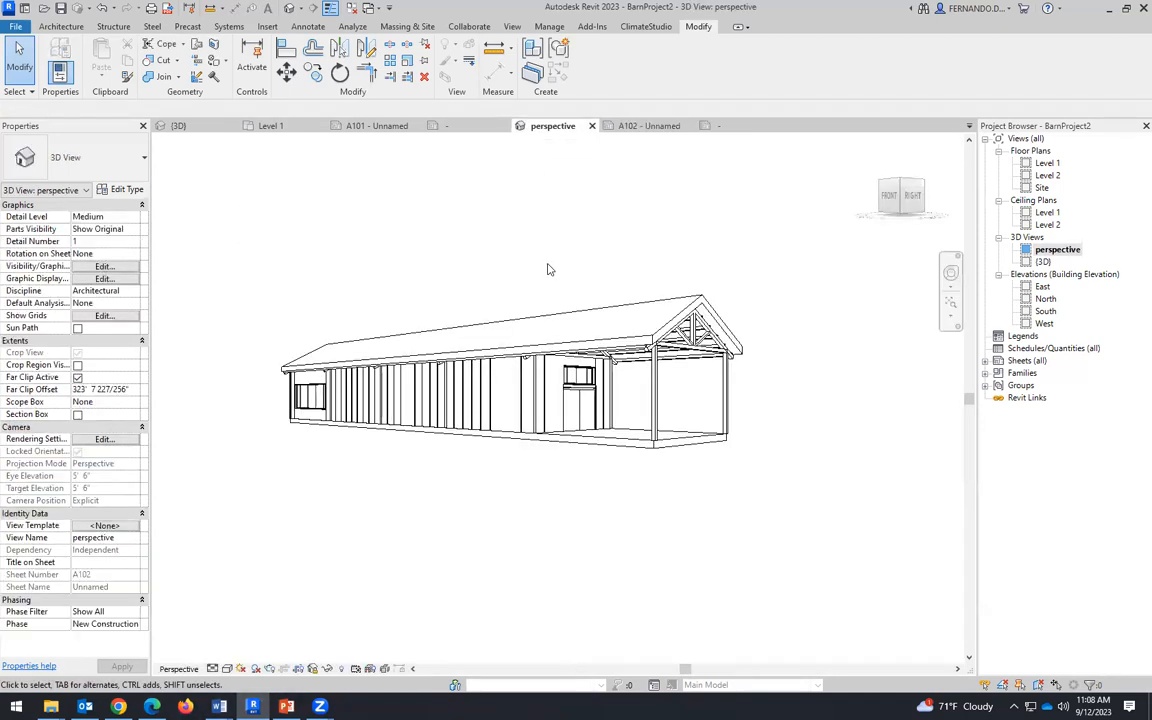
left_click(650, 128)
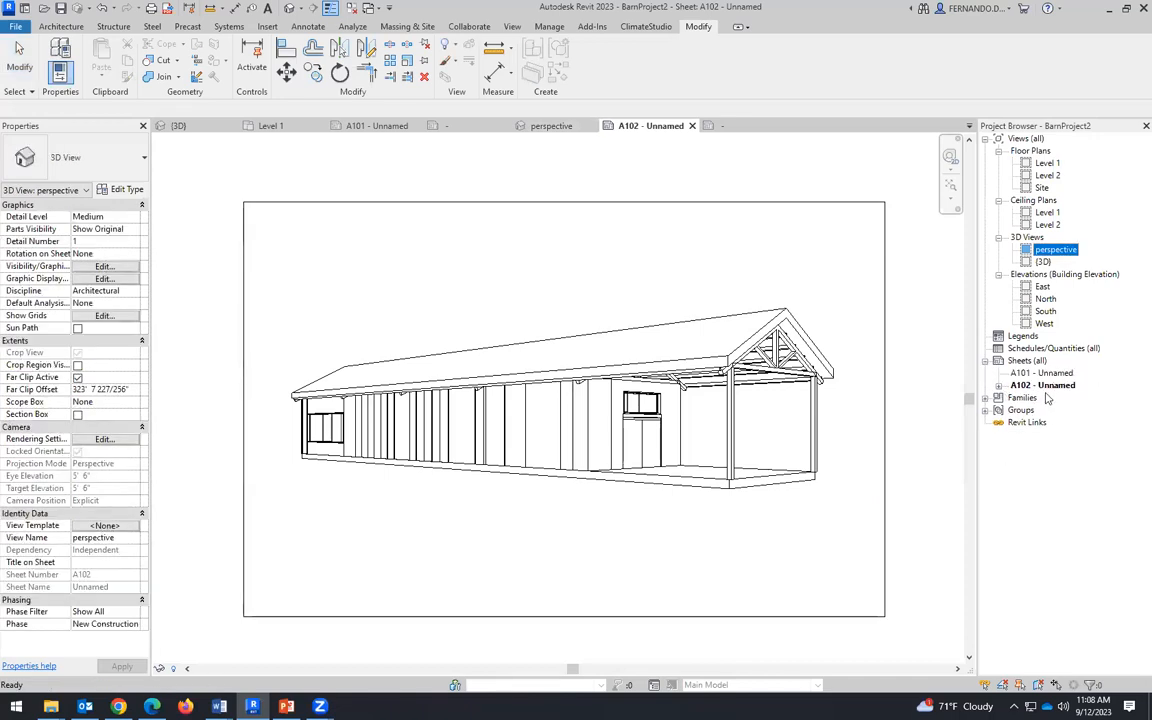
Step: Rename sheet A102 from the project's sheet list as "Barn perspective", keeping its sheet number
left_click(1045, 386)
right_click(1045, 386)
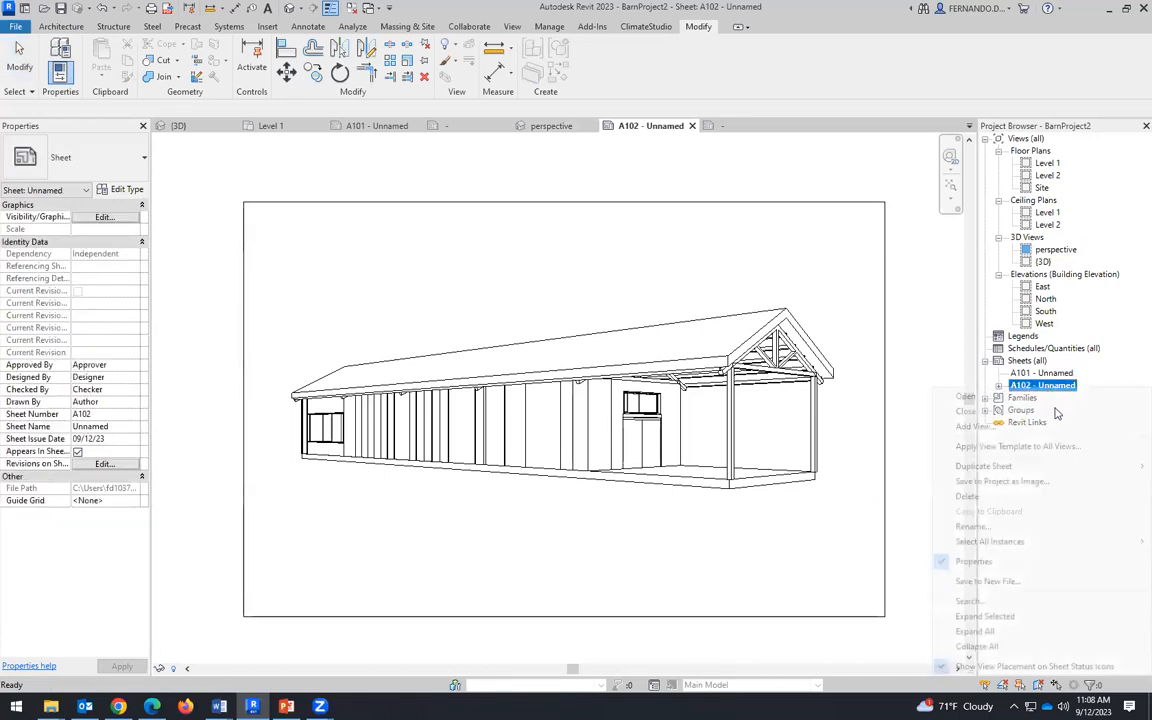
left_click(972, 526)
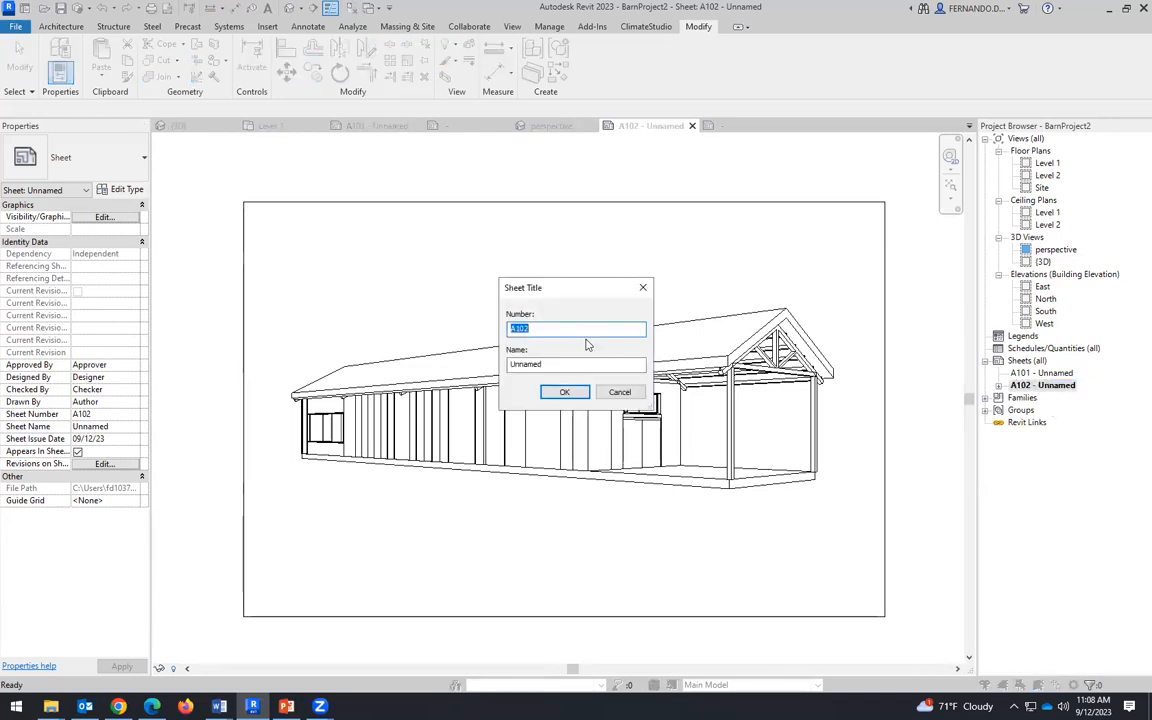
left_click_drag(563, 366, 515, 367)
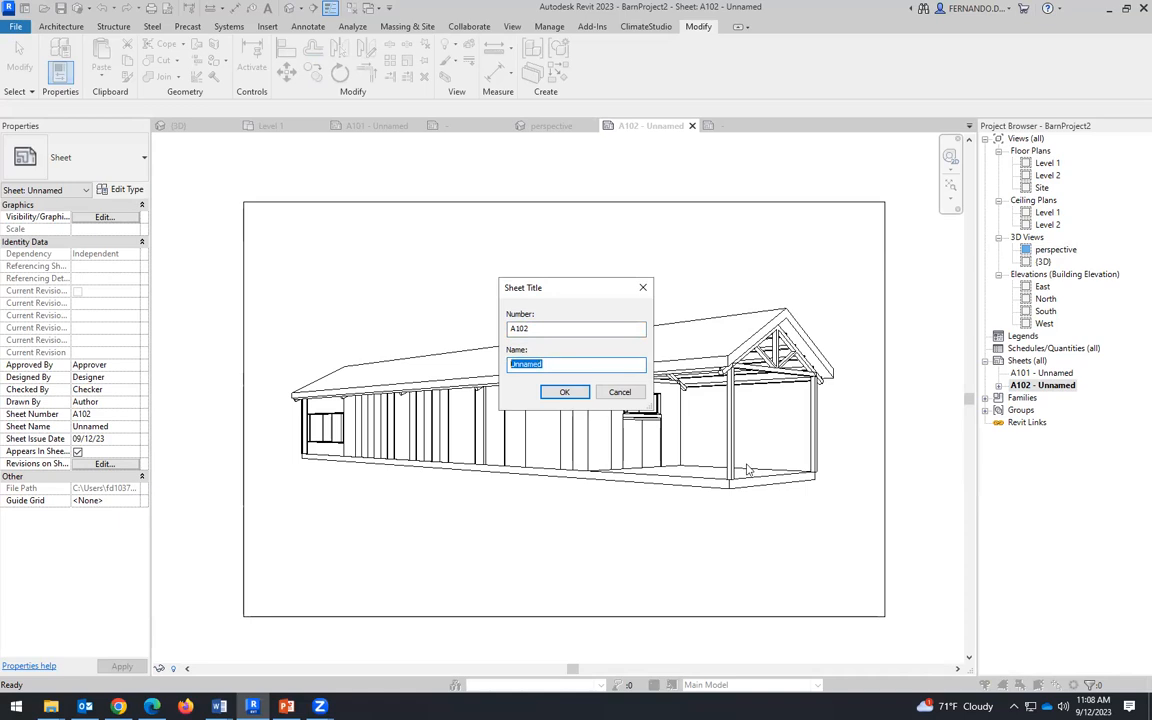
type("Barn perspective")
left_click(564, 393)
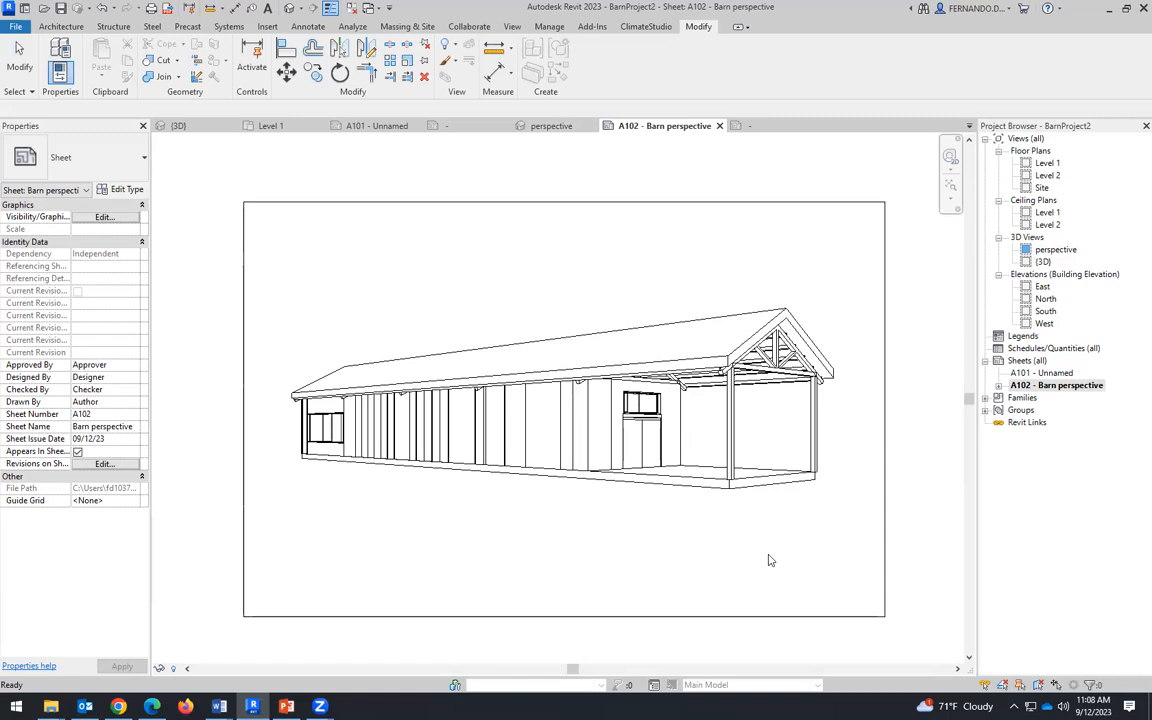
Step: Turn on shadows in the perspective view and apply a Still solar study in its sun settings
left_click(552, 126)
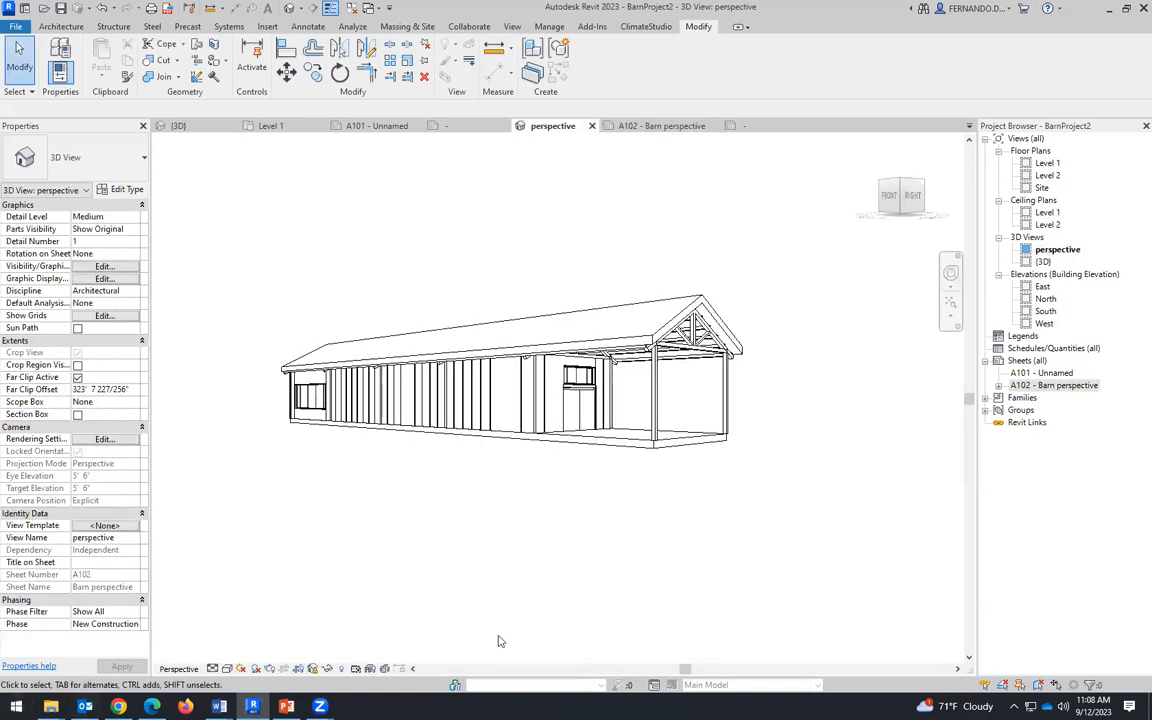
left_click(255, 669)
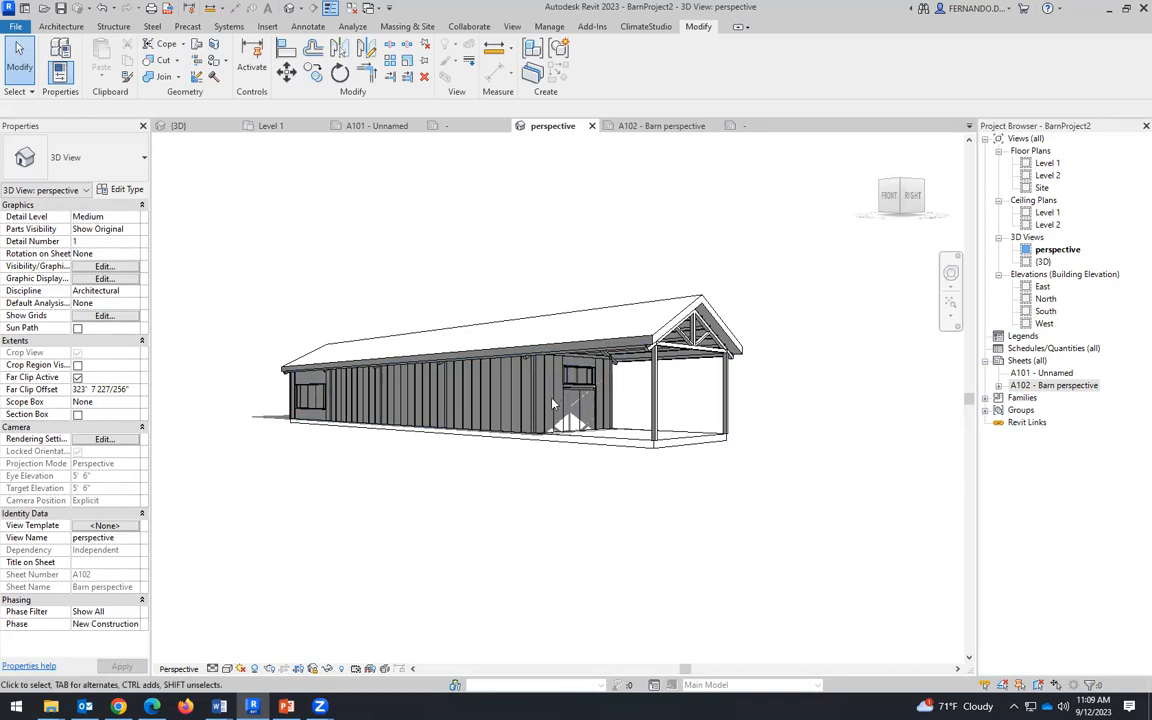
left_click(241, 668)
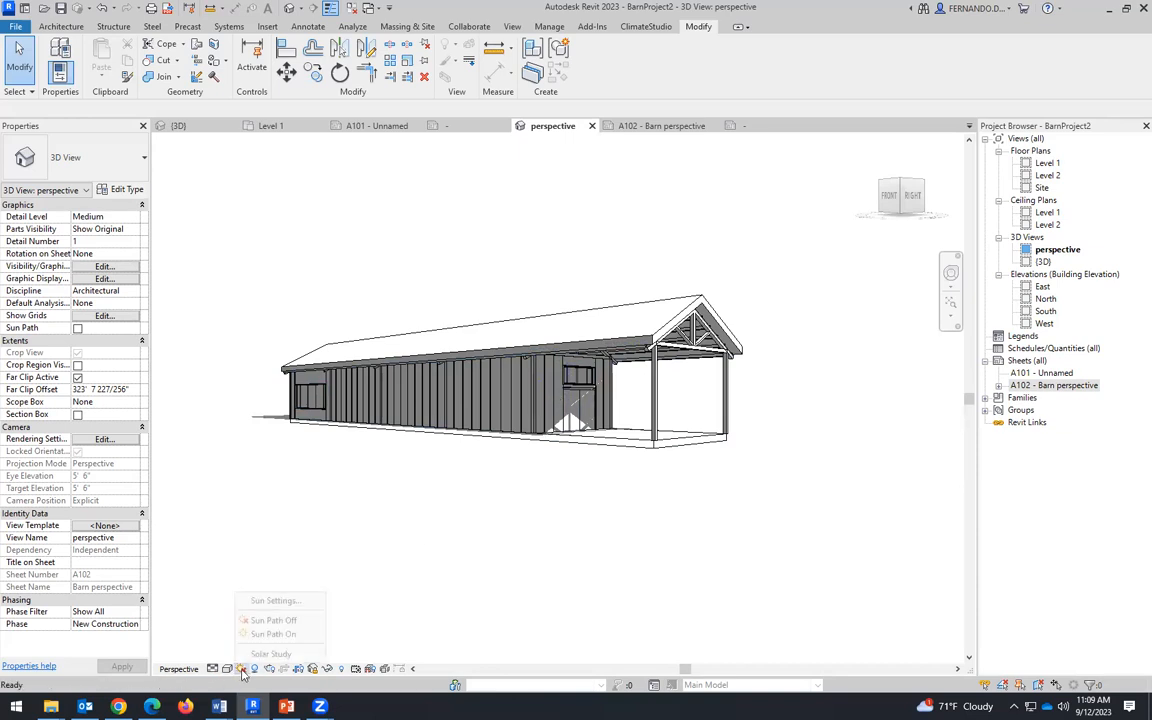
left_click(268, 600)
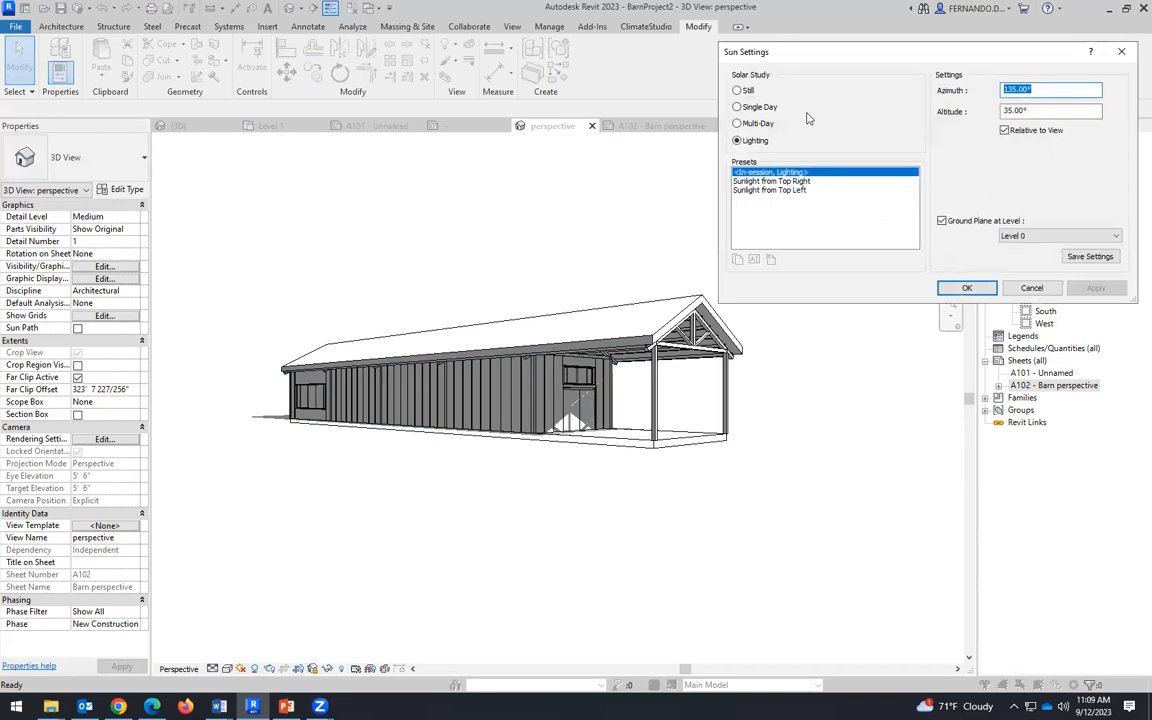
left_click(738, 90)
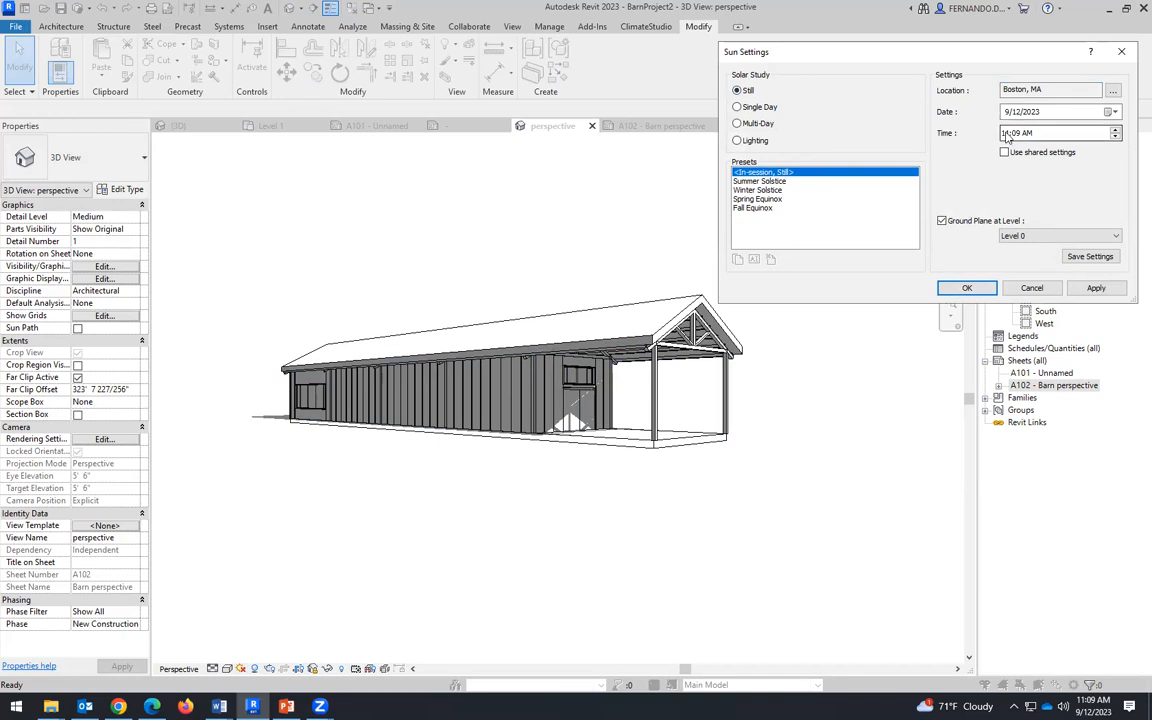
left_click(1096, 288)
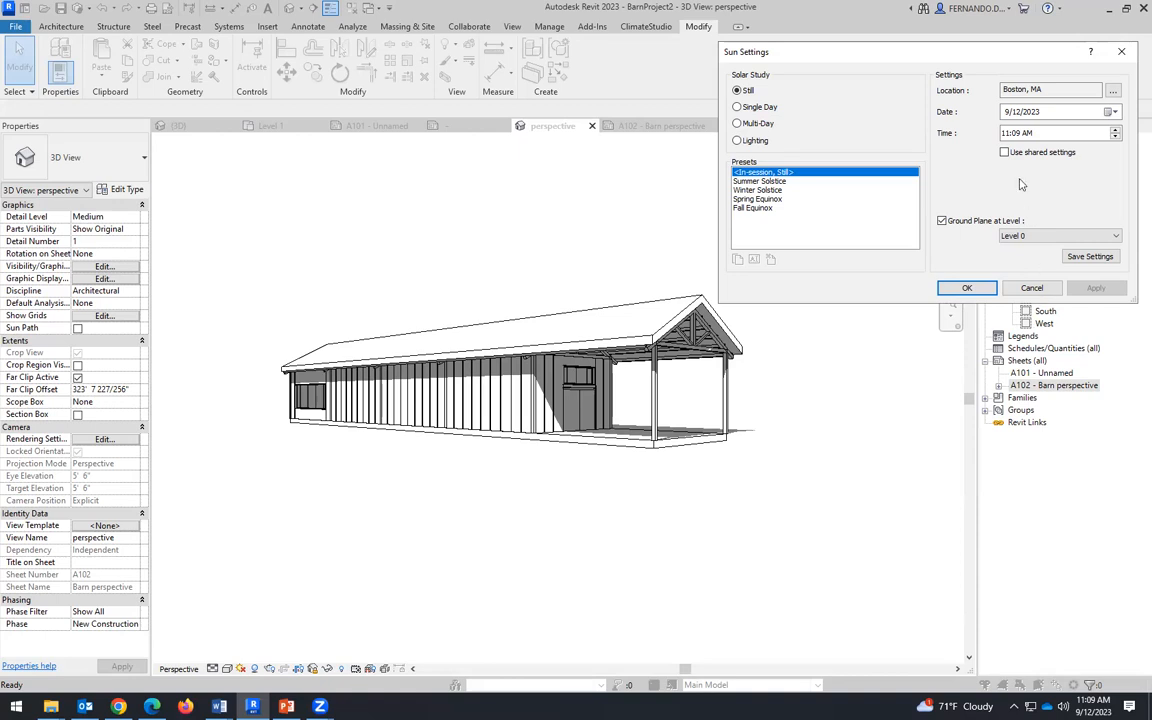
Step: Try the barn's shadows with the still study's sun time at 2:09 PM
left_click(1116, 131)
left_click(1116, 131)
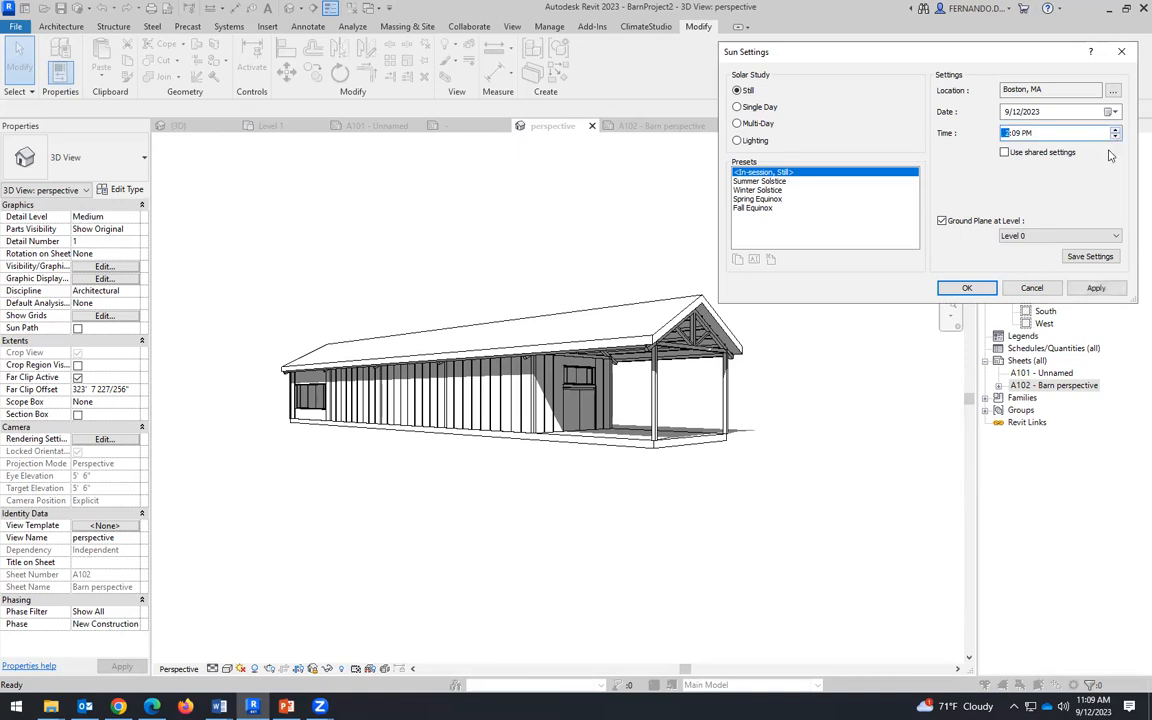
left_click(1104, 290)
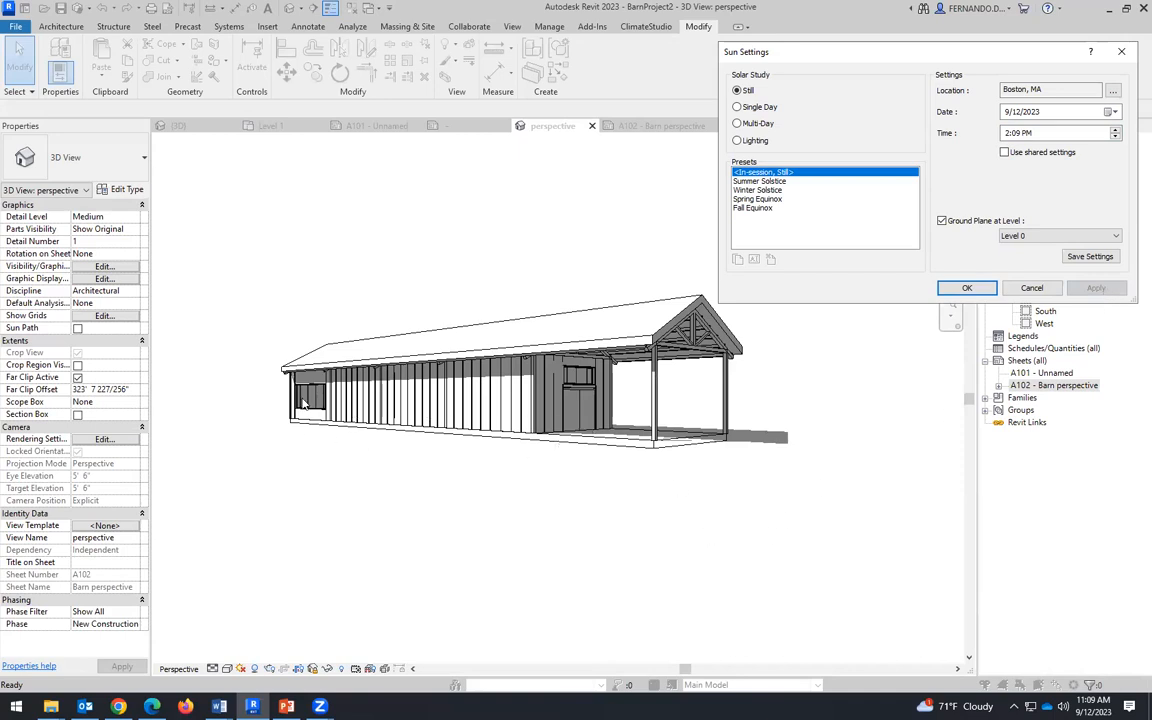
Step: Set the still study's sun time to 12:09 PM and accept the sun settings
left_click(1116, 136)
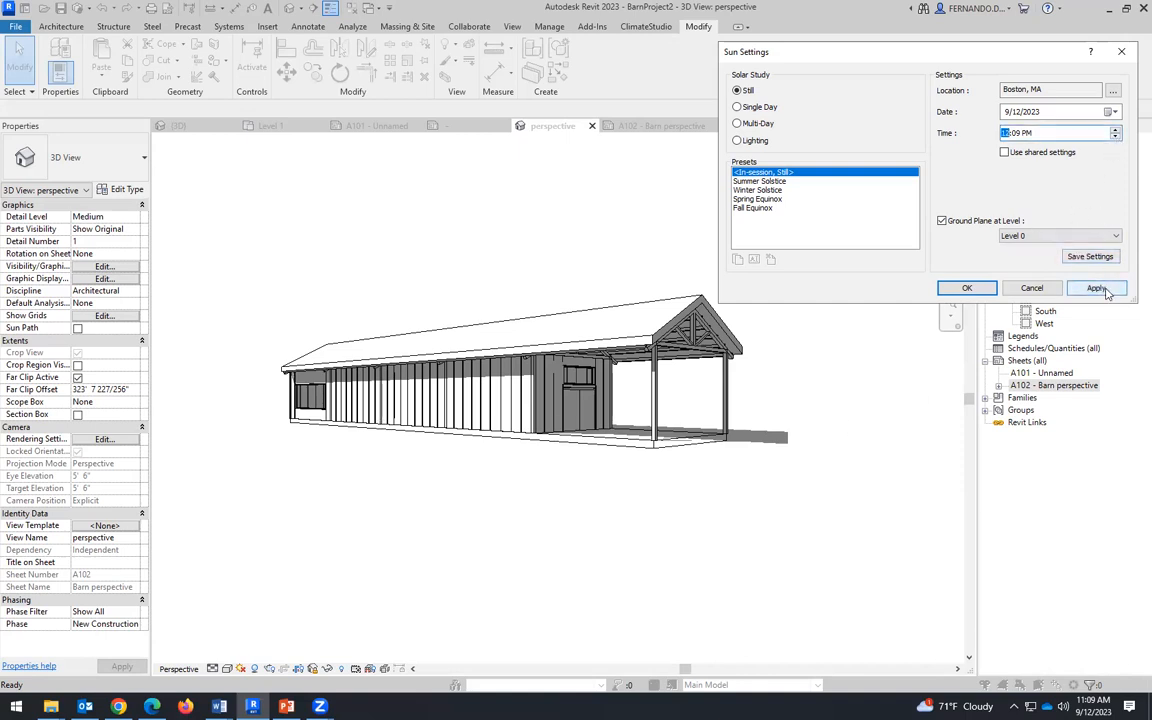
left_click(1096, 288)
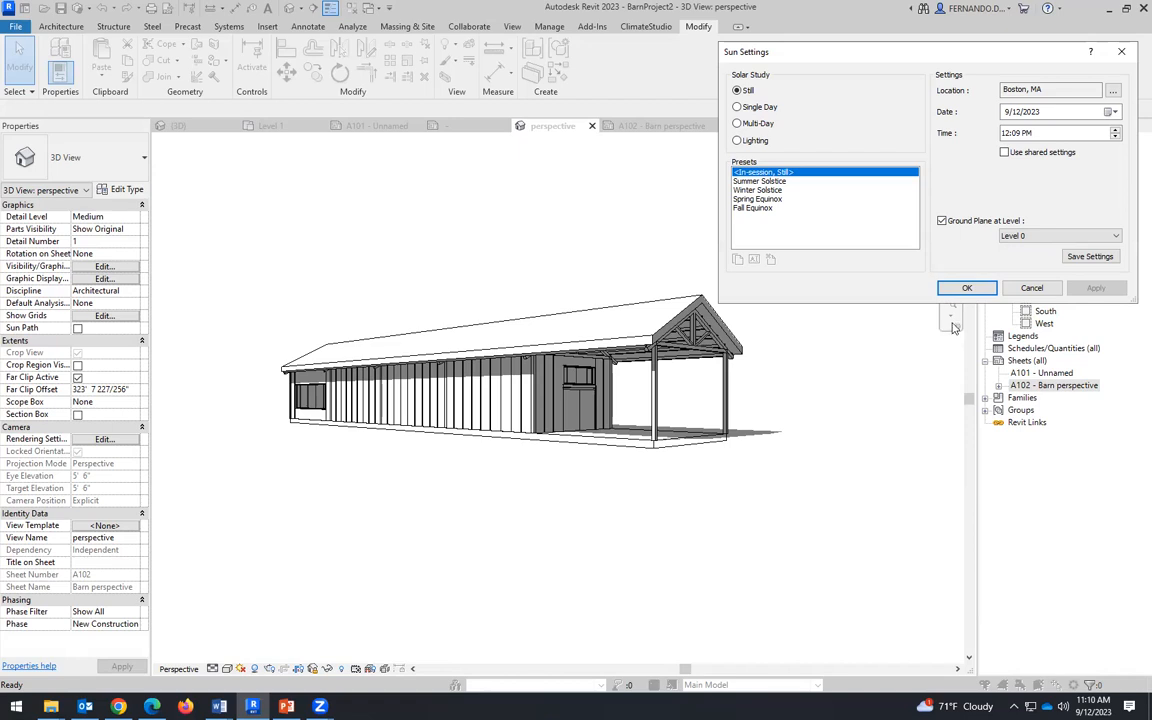
left_click(966, 289)
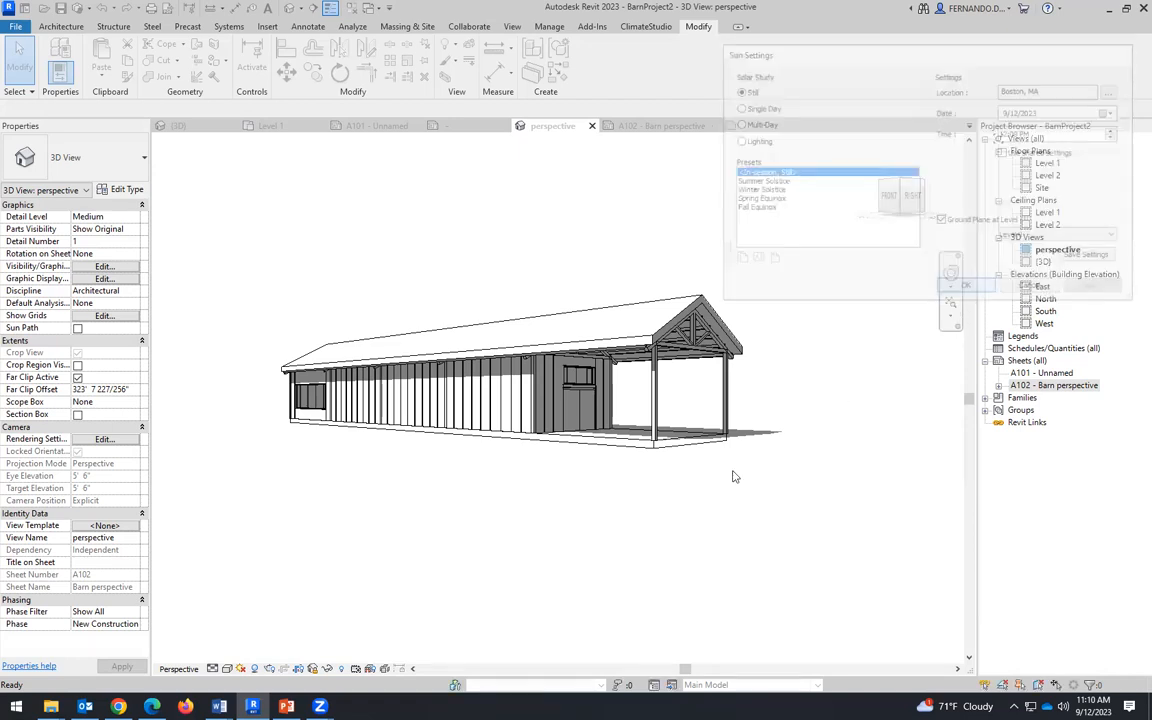
Step: Start a Microsoft Print to PDF job from sheet A102 with selected views/sheets as the print range
left_click(661, 127)
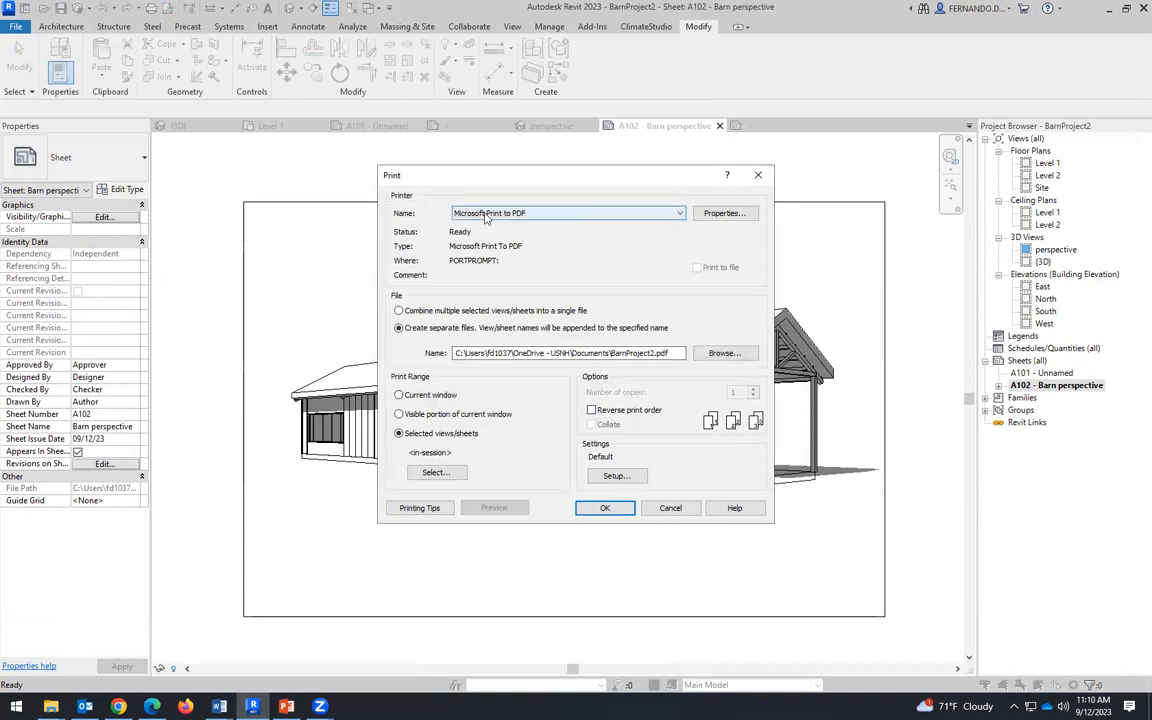
left_click(400, 437)
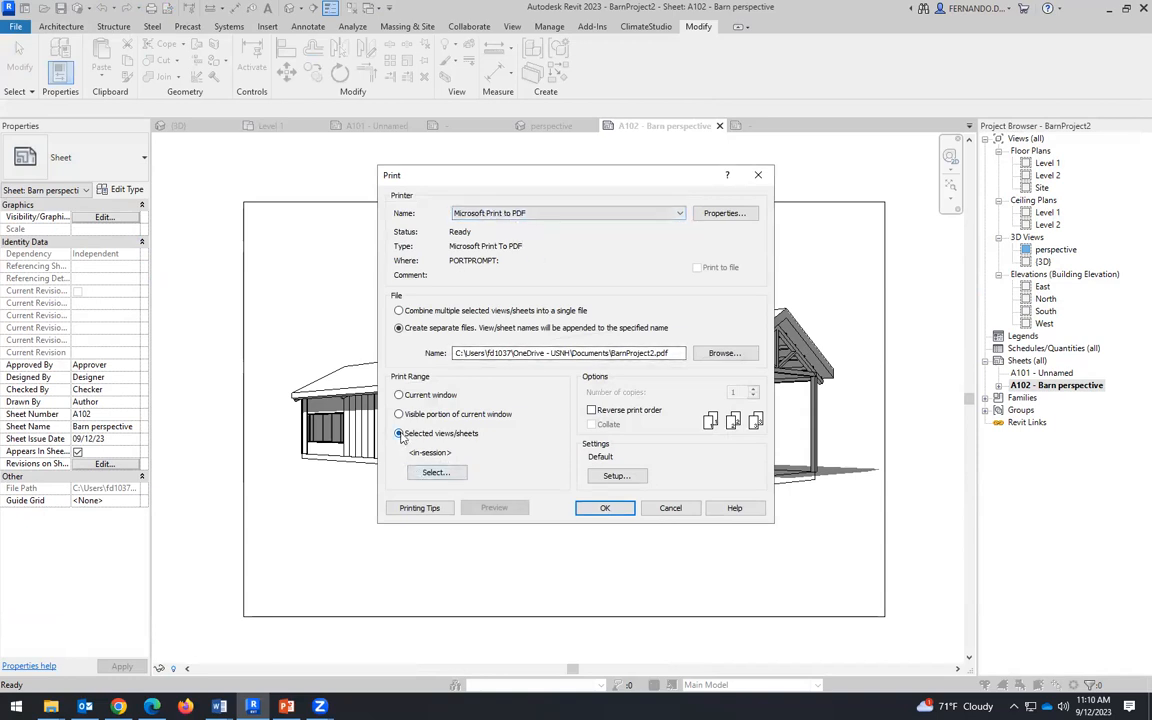
left_click(437, 472)
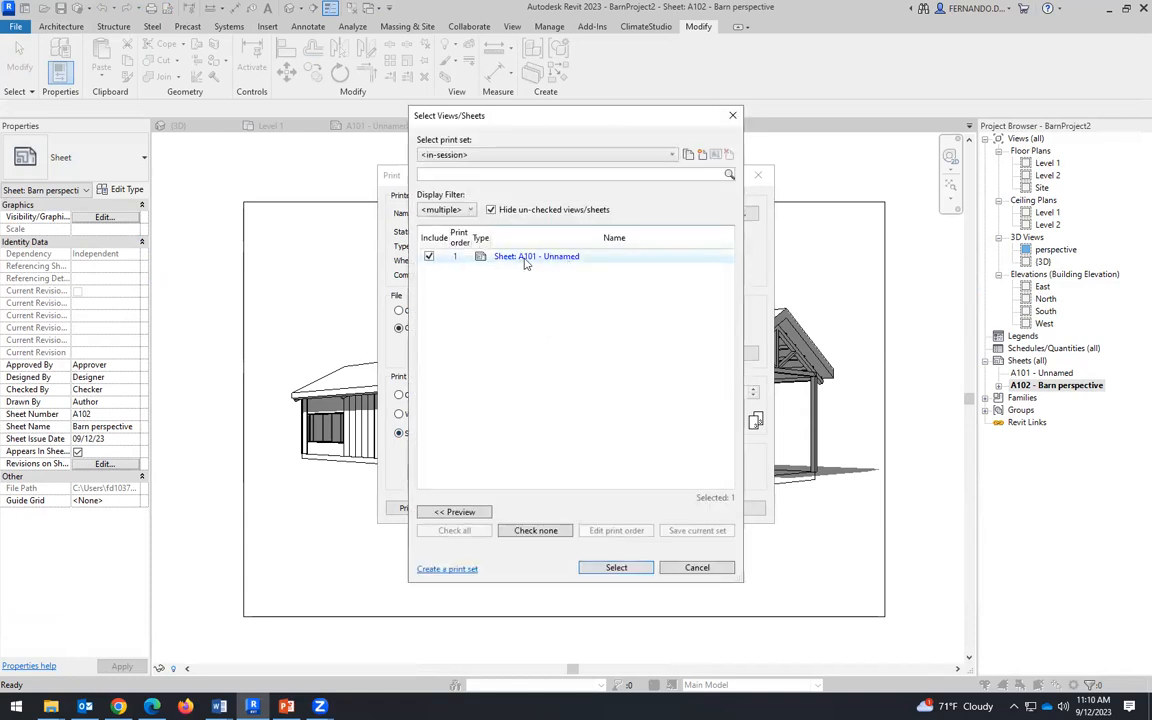
left_click(429, 257)
left_click(687, 568)
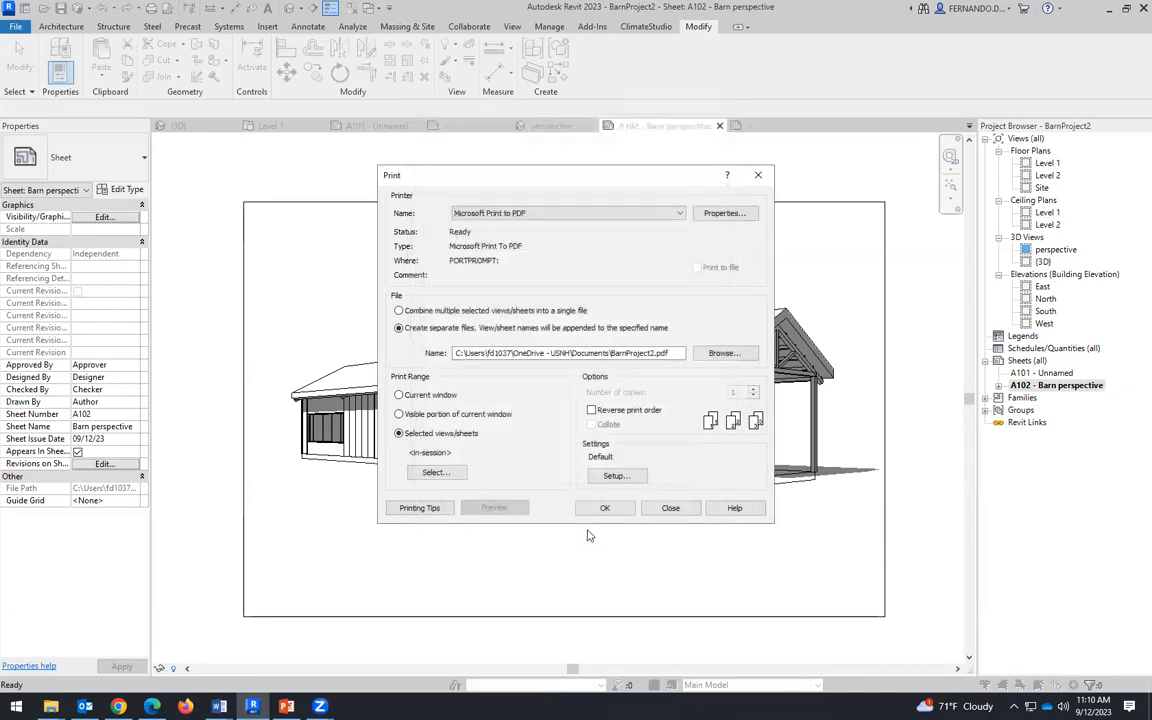
left_click(399, 395)
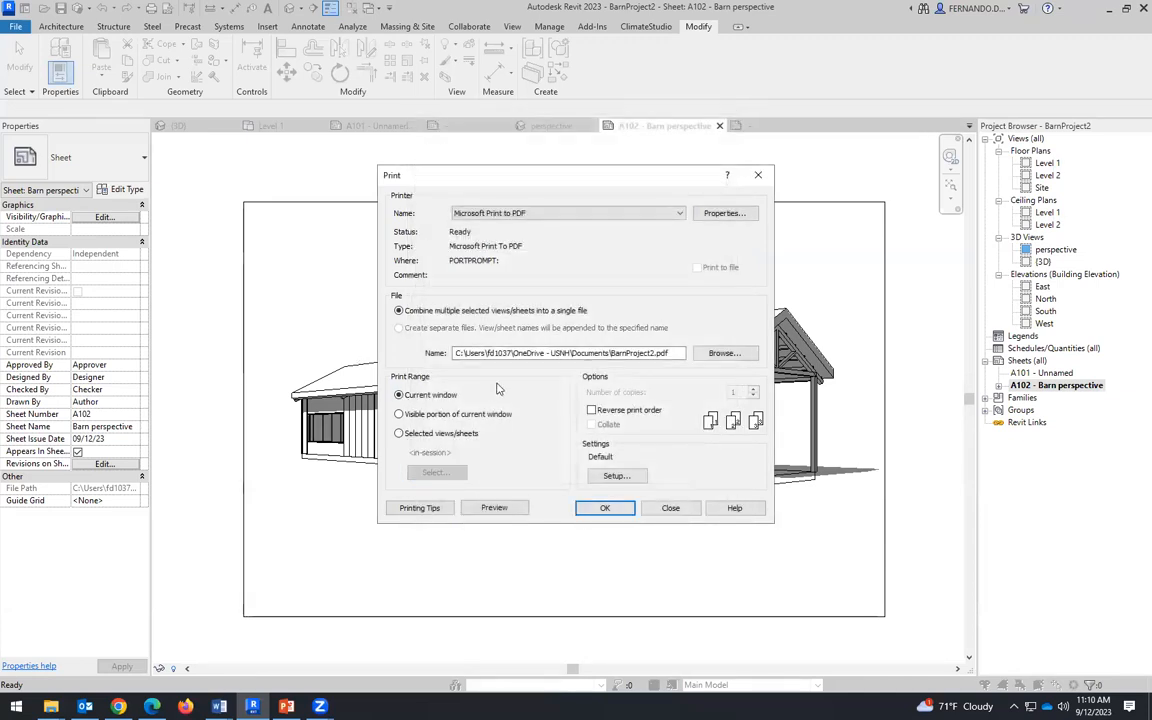
left_click(399, 434)
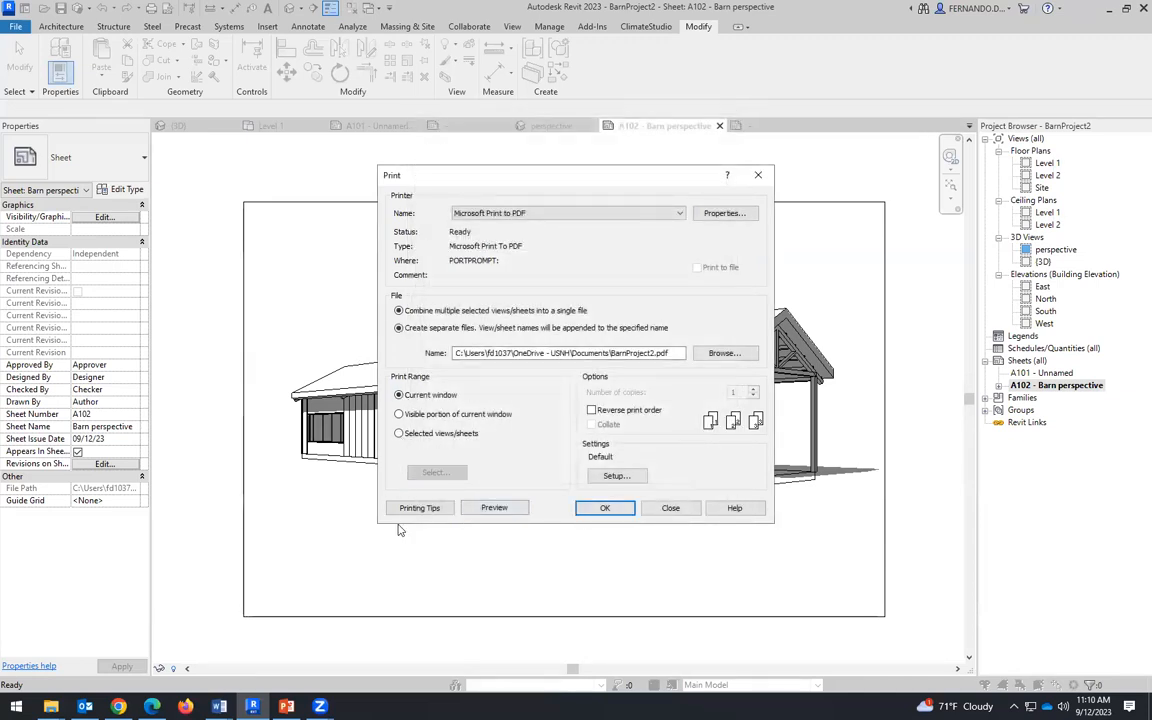
Step: Exclude sheet A101 - Unnamed from the views and sheets selected for printing
left_click(437, 472)
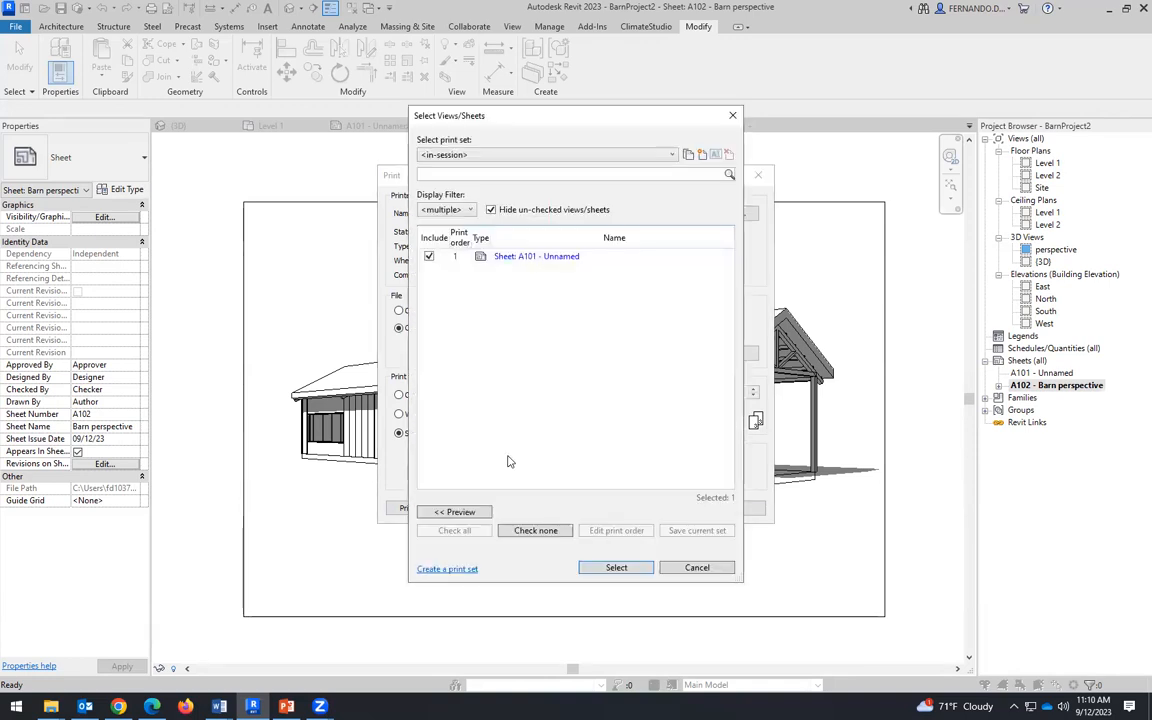
left_click(470, 210)
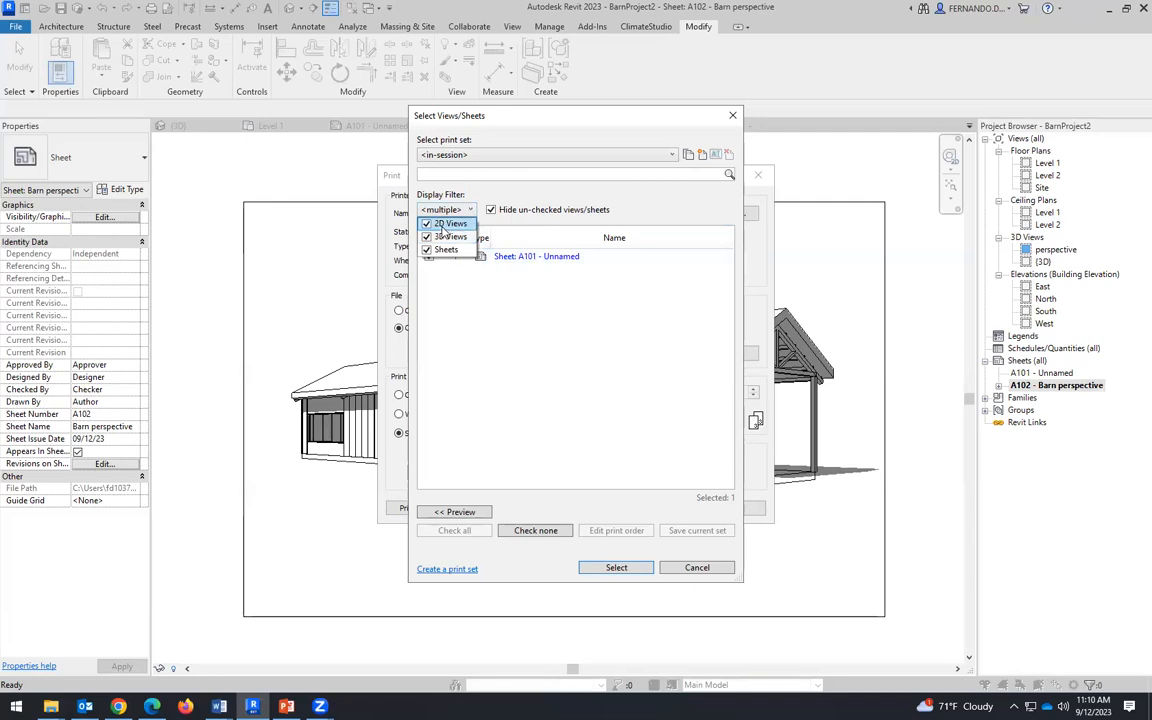
left_click(427, 225)
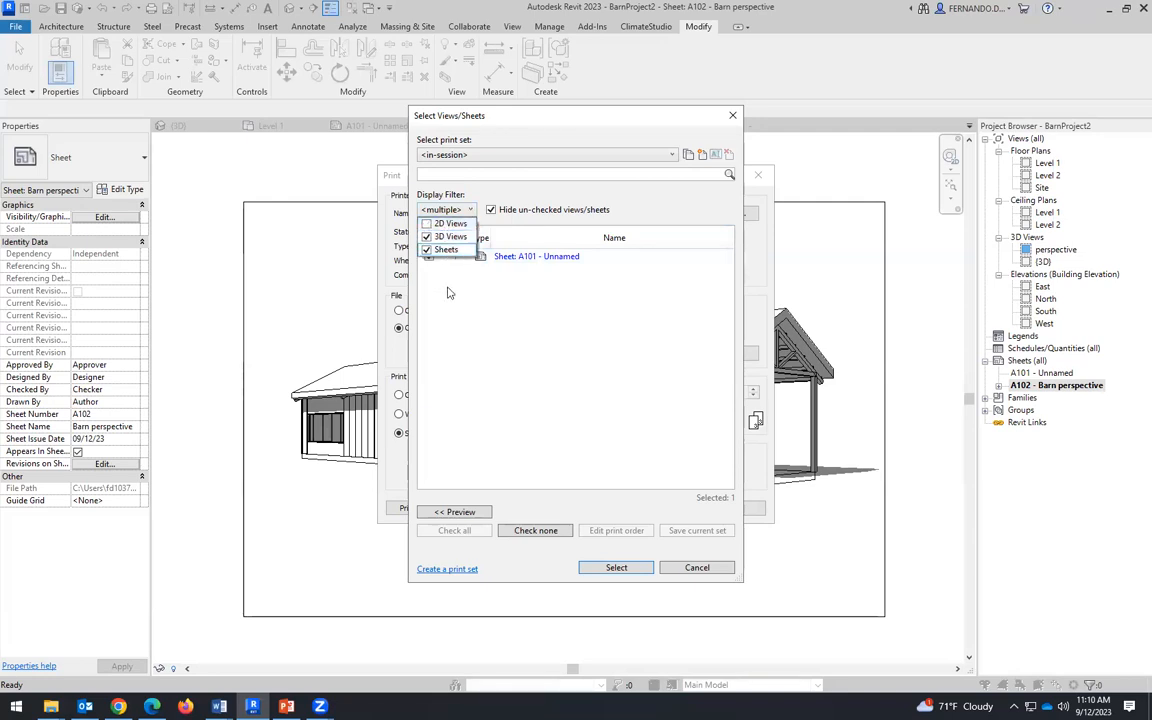
left_click(426, 225)
left_click(463, 287)
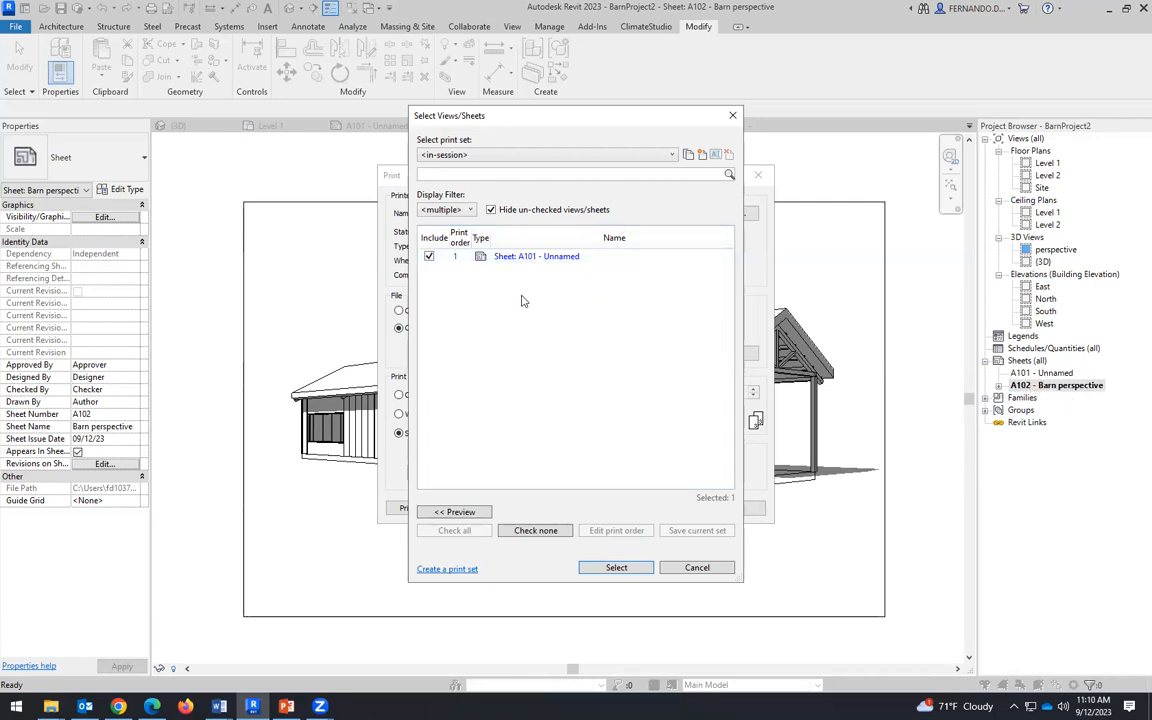
left_click(429, 256)
Step: Try filtering the list of printable views and sheets to 3D Views only
left_click(471, 211)
left_click(428, 236)
left_click(428, 249)
left_click(428, 223)
left_click(428, 236)
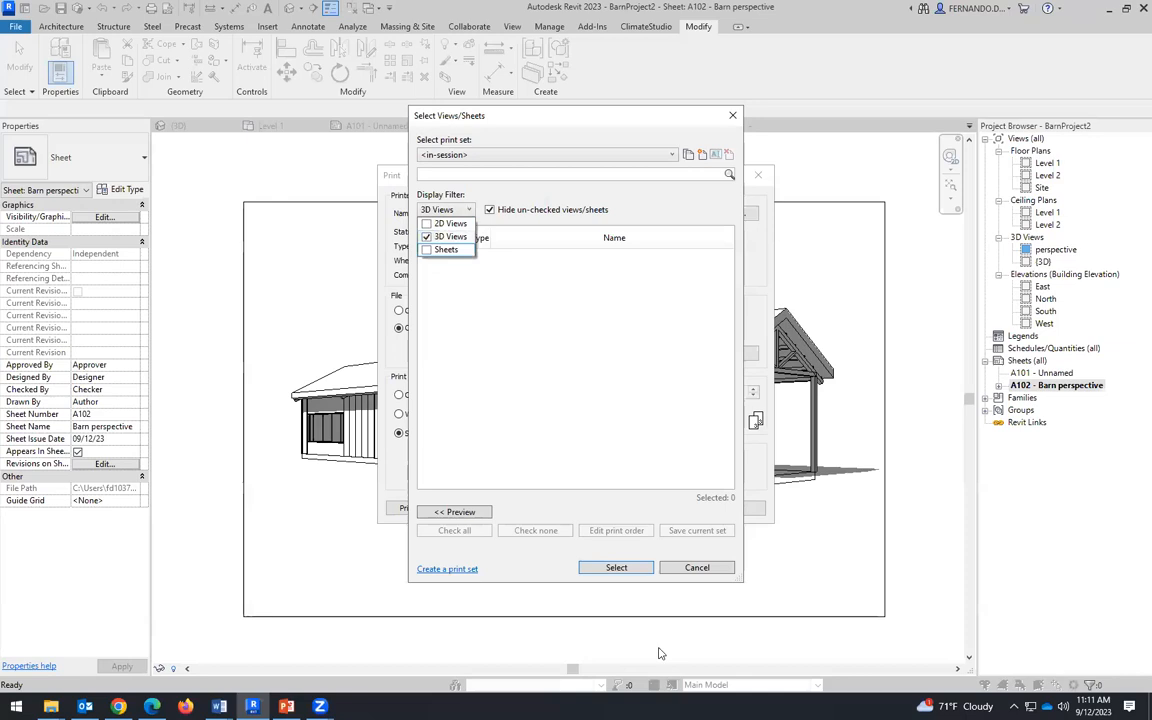
left_click(430, 468)
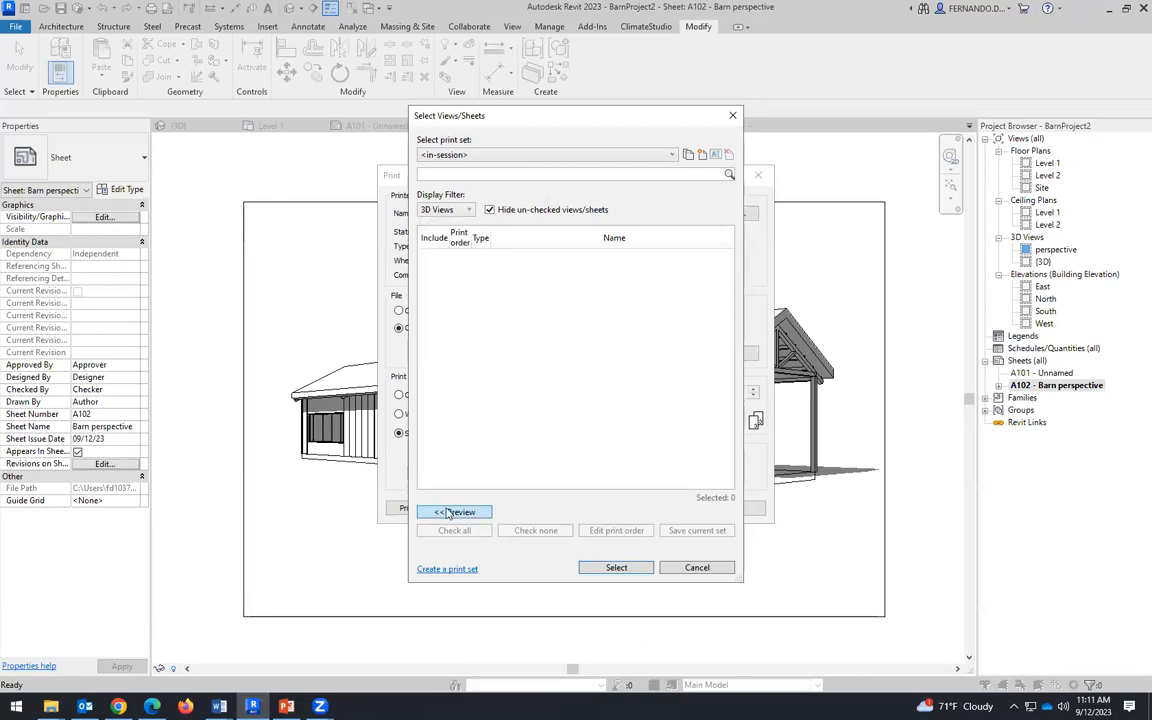
Step: List the unchecked views and sheets too, and include only sheet A102 - Barn perspective in the print selection
left_click(449, 512)
left_click(616, 567)
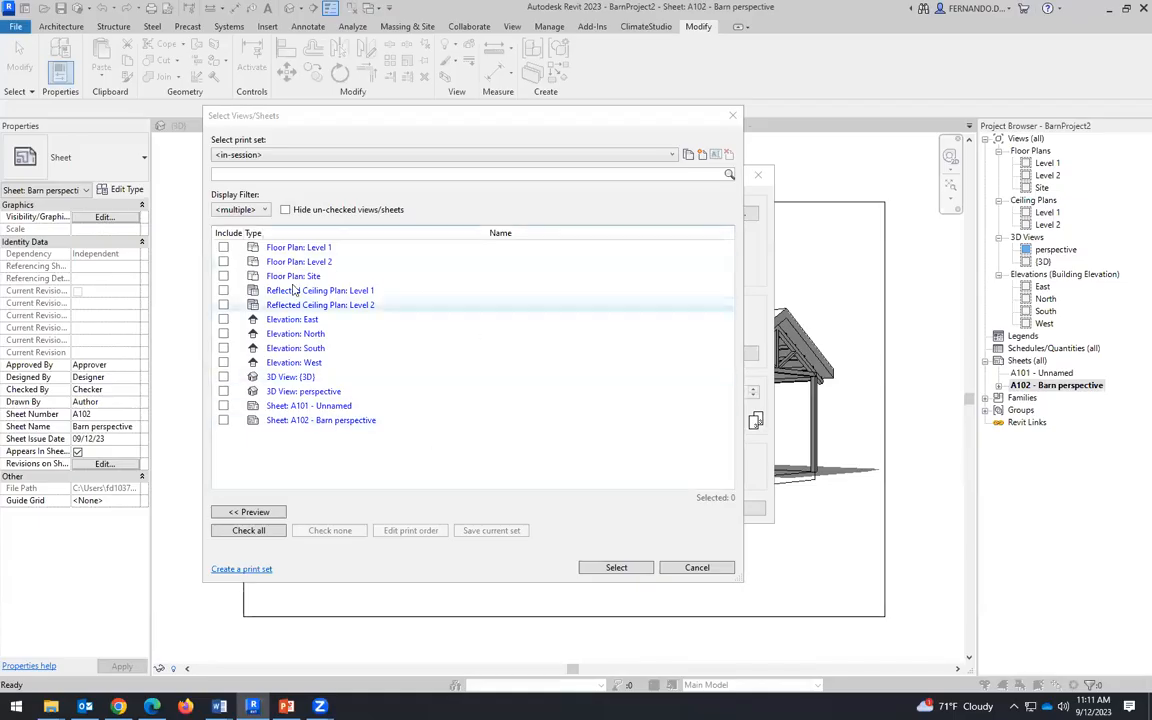
left_click(223, 420)
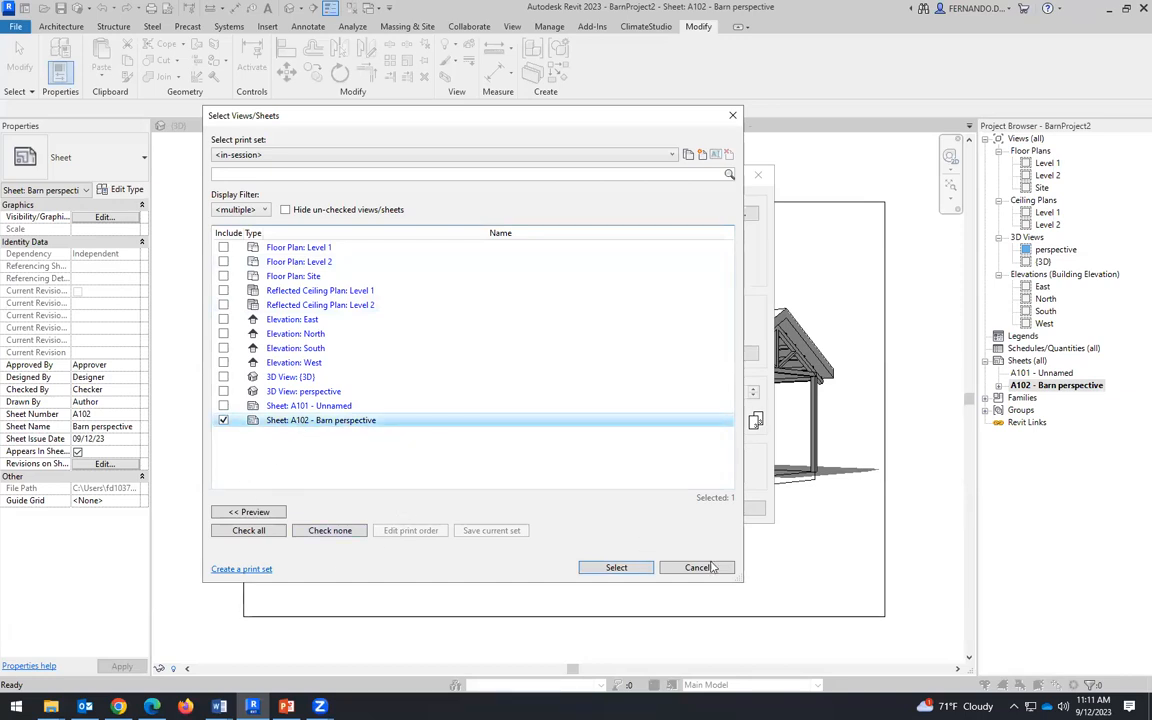
left_click(617, 568)
Step: Print sheet A102 as a separate PDF file and save it in the BELEN folder as BARN07
left_click(603, 508)
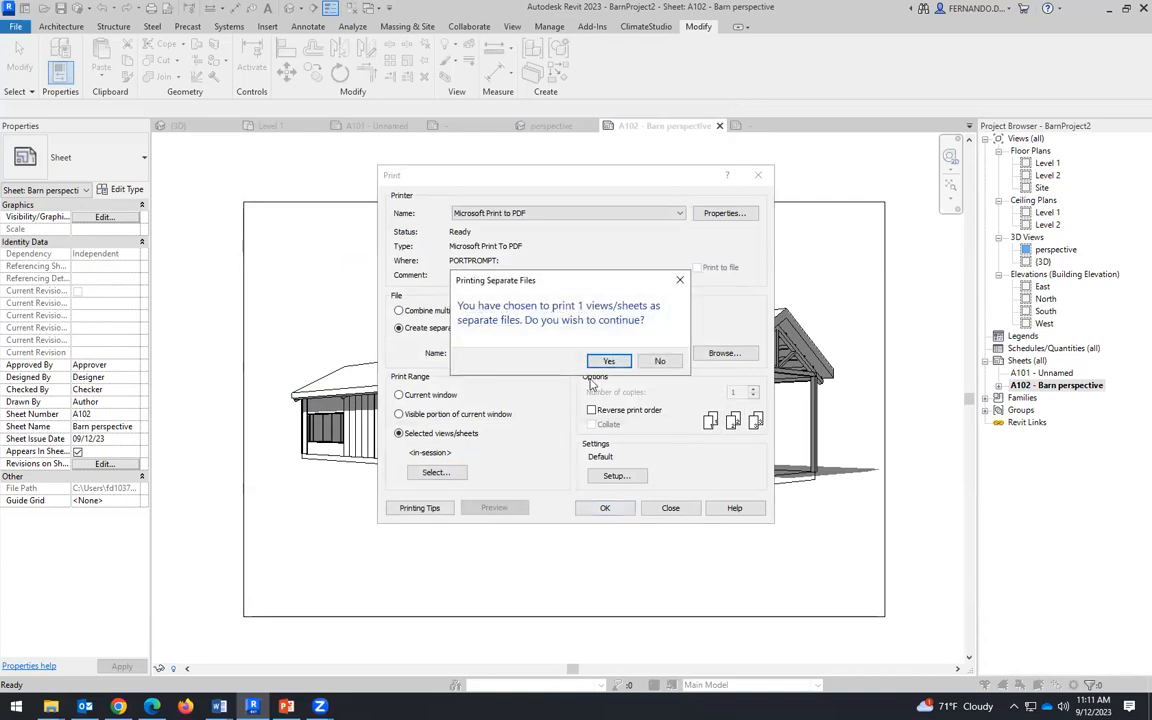
left_click(607, 361)
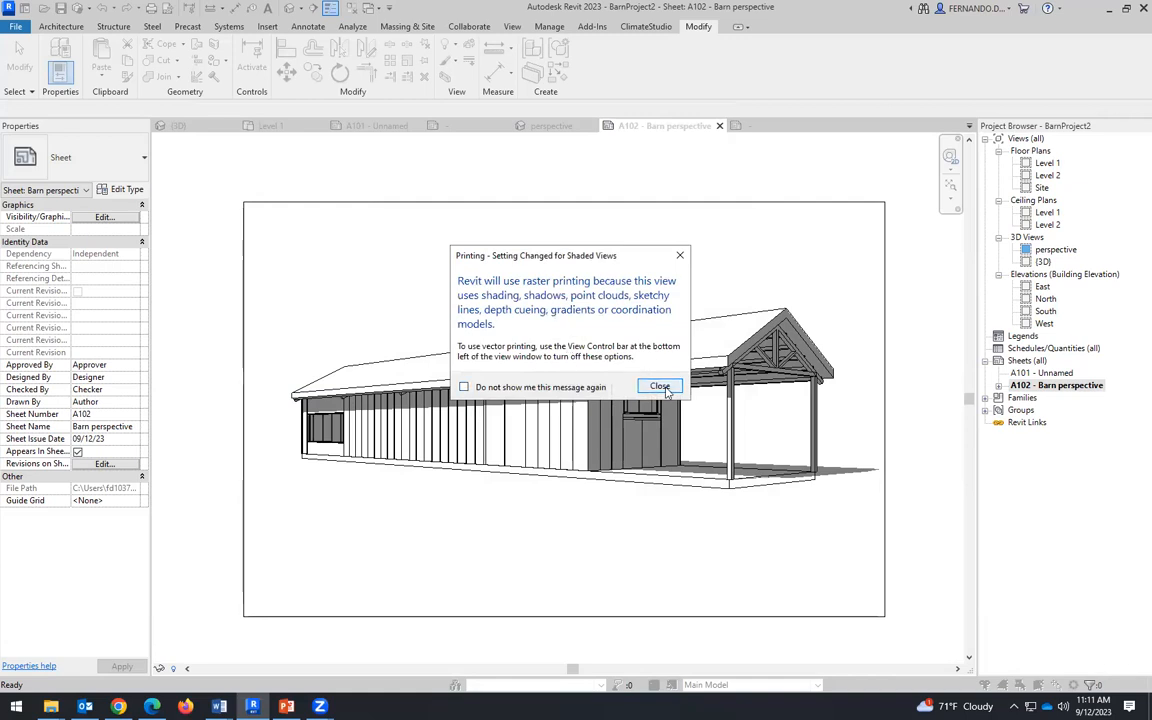
left_click(660, 387)
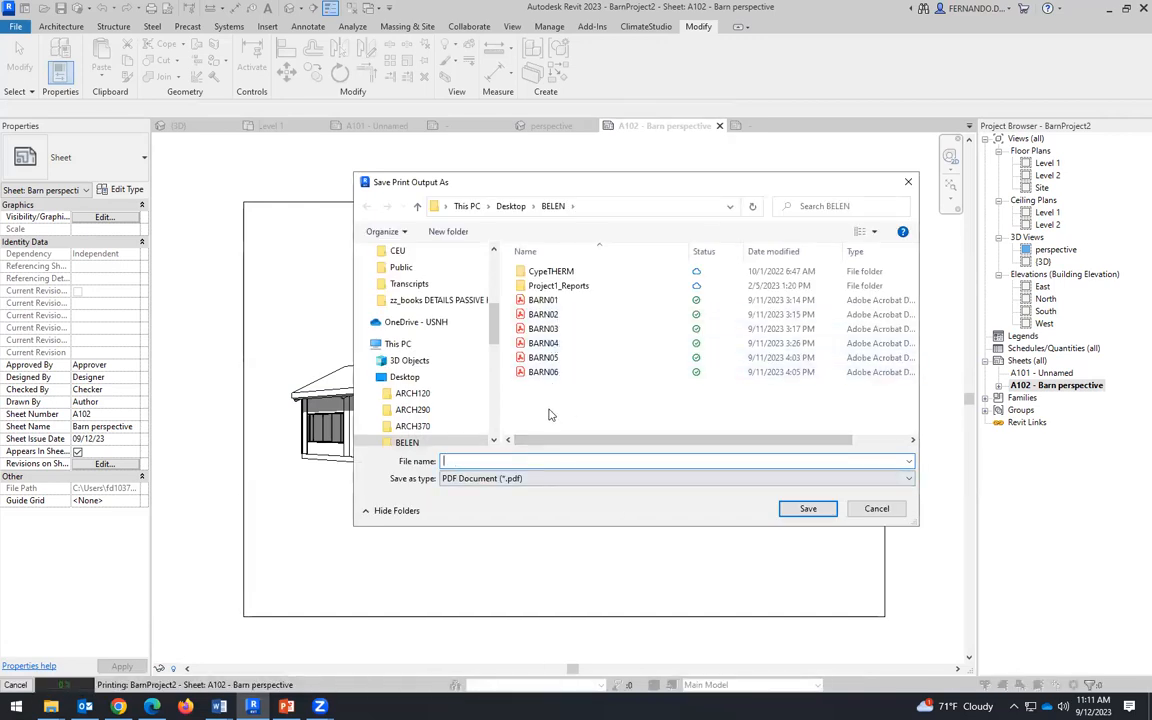
left_click(546, 373)
left_click(470, 461)
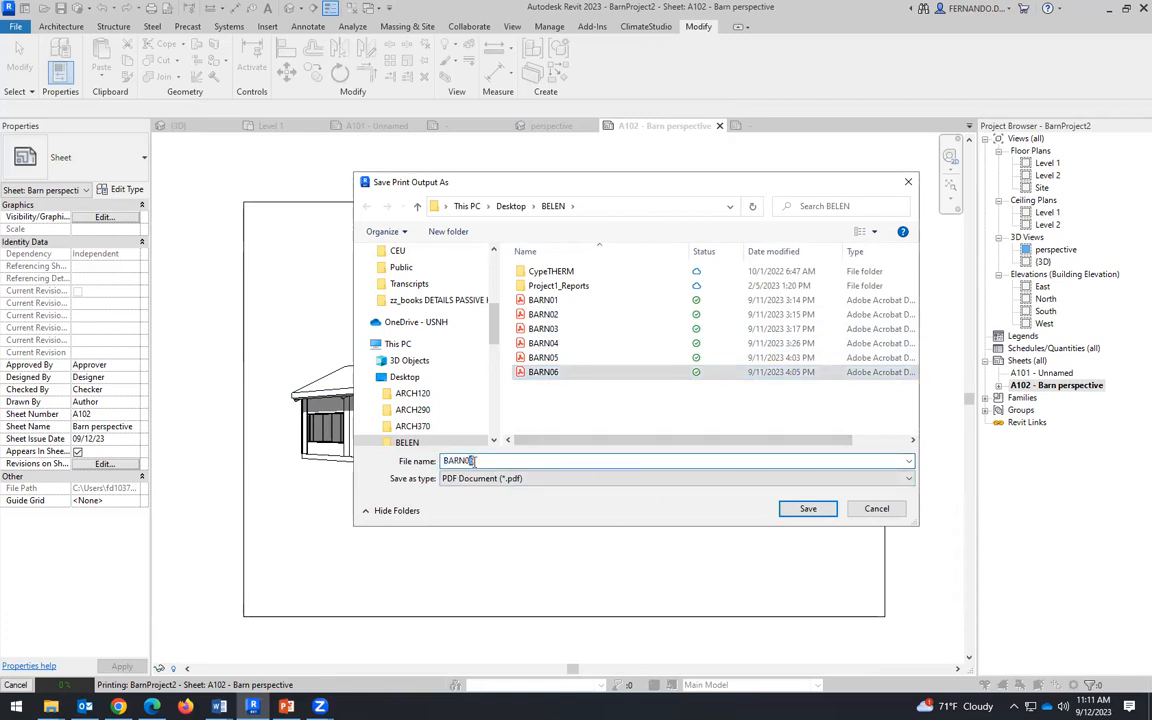
left_click(808, 509)
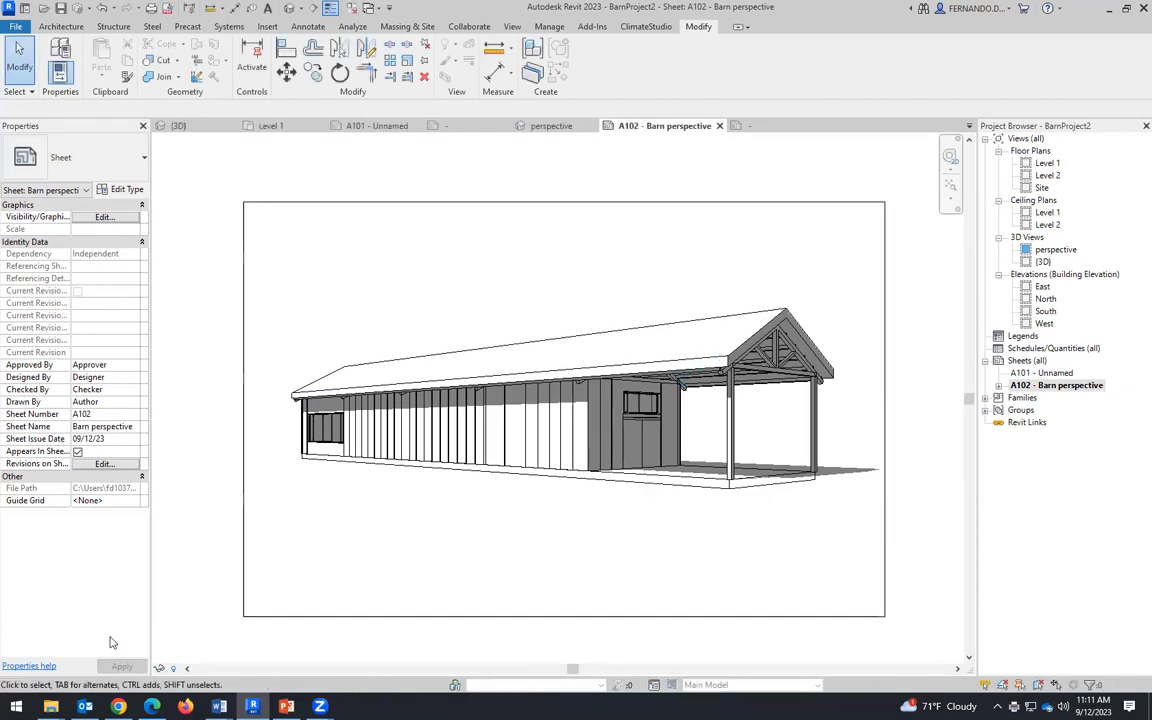
Step: Open BARN07 from the BELEN folder in File Explorer, examine the printed perspective, and return to Revit
mouse_move(51, 706)
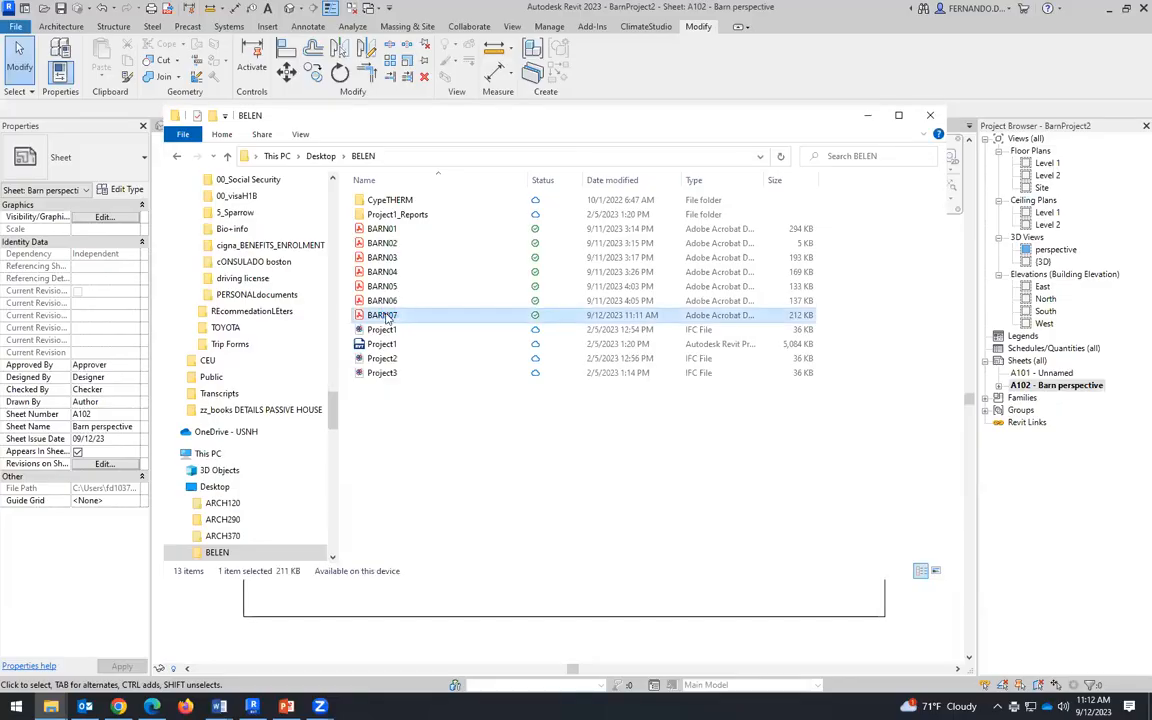
double_click(388, 318)
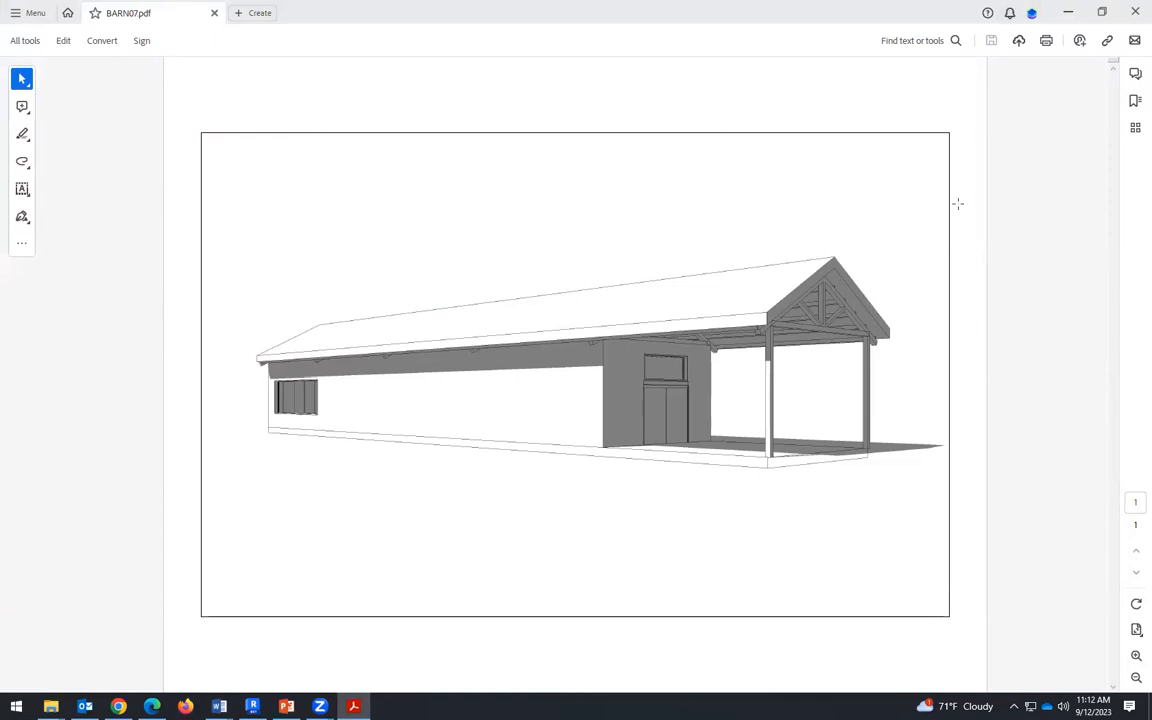
left_click(1069, 13)
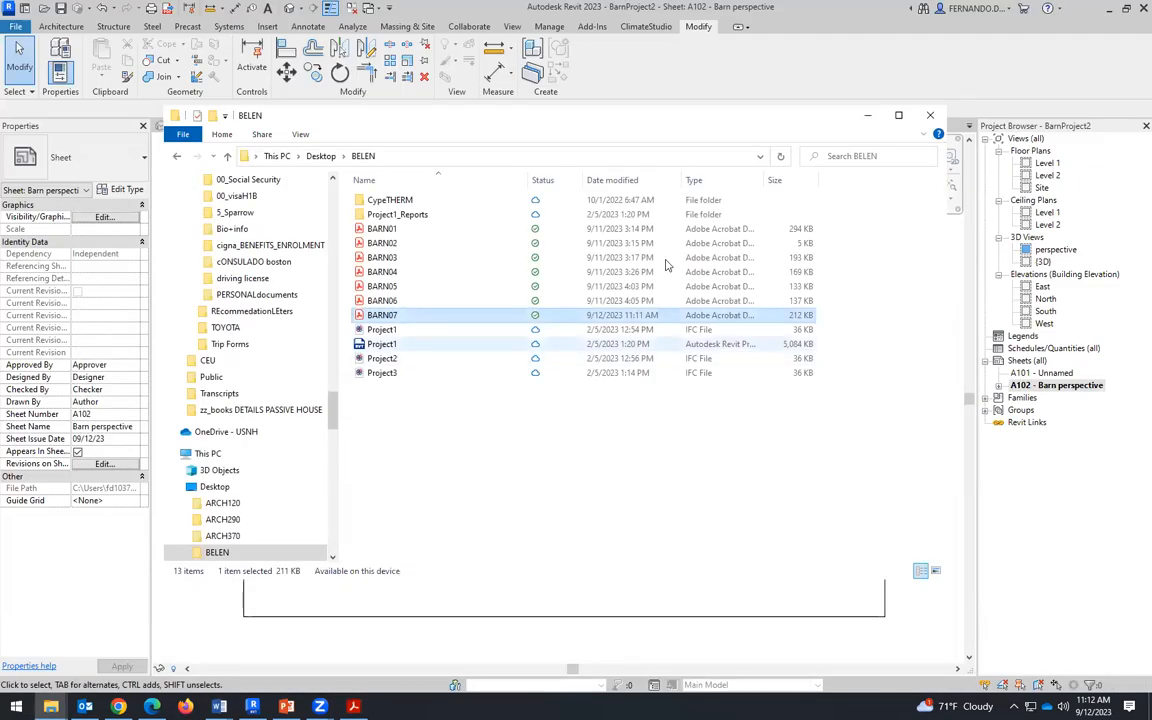
left_click(868, 116)
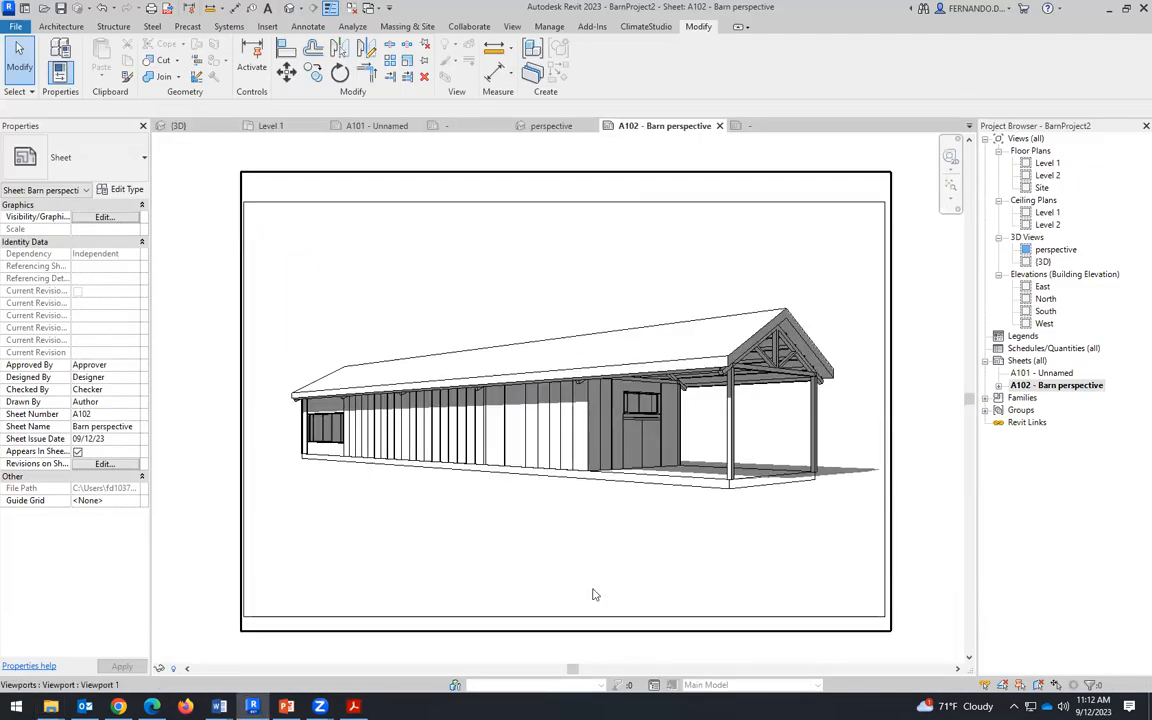
Step: Open the Graphic Display Options of the perspective view
left_click(560, 126)
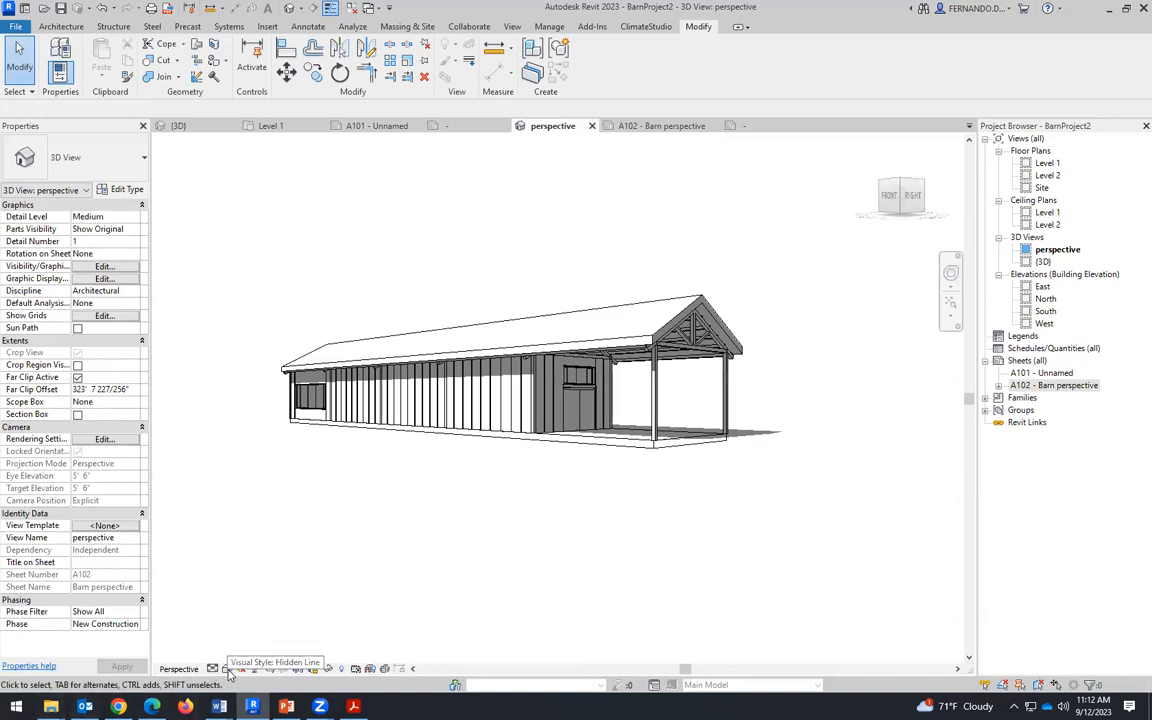
left_click(227, 669)
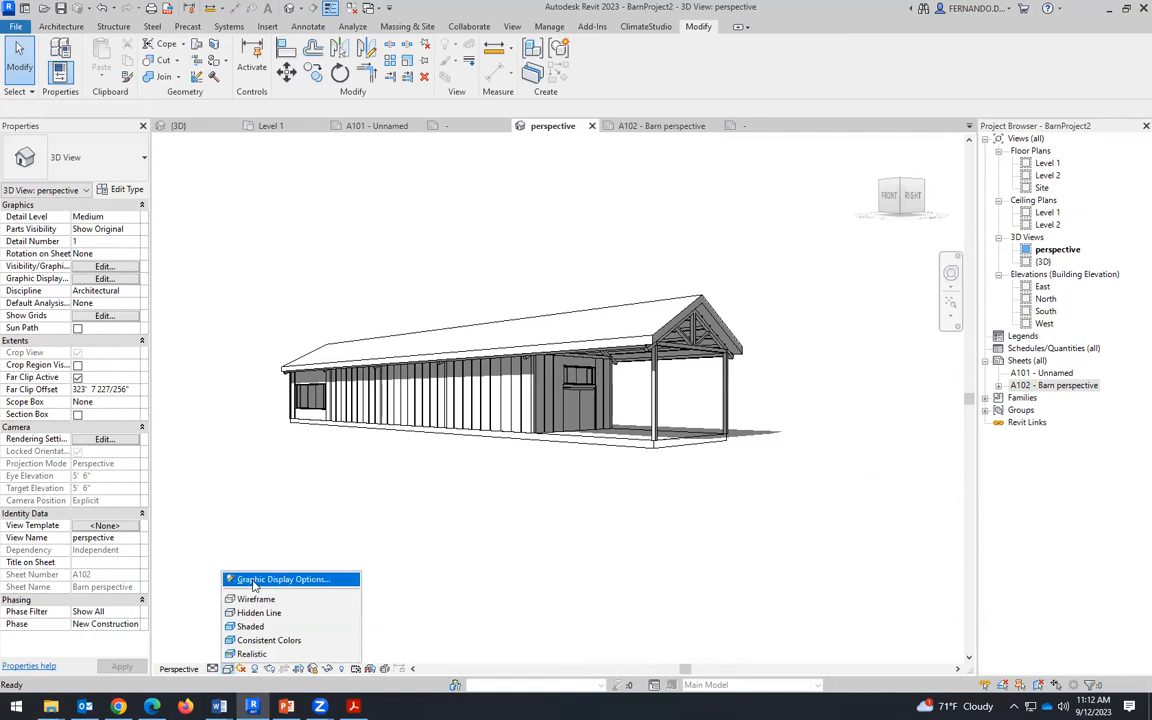
left_click(254, 582)
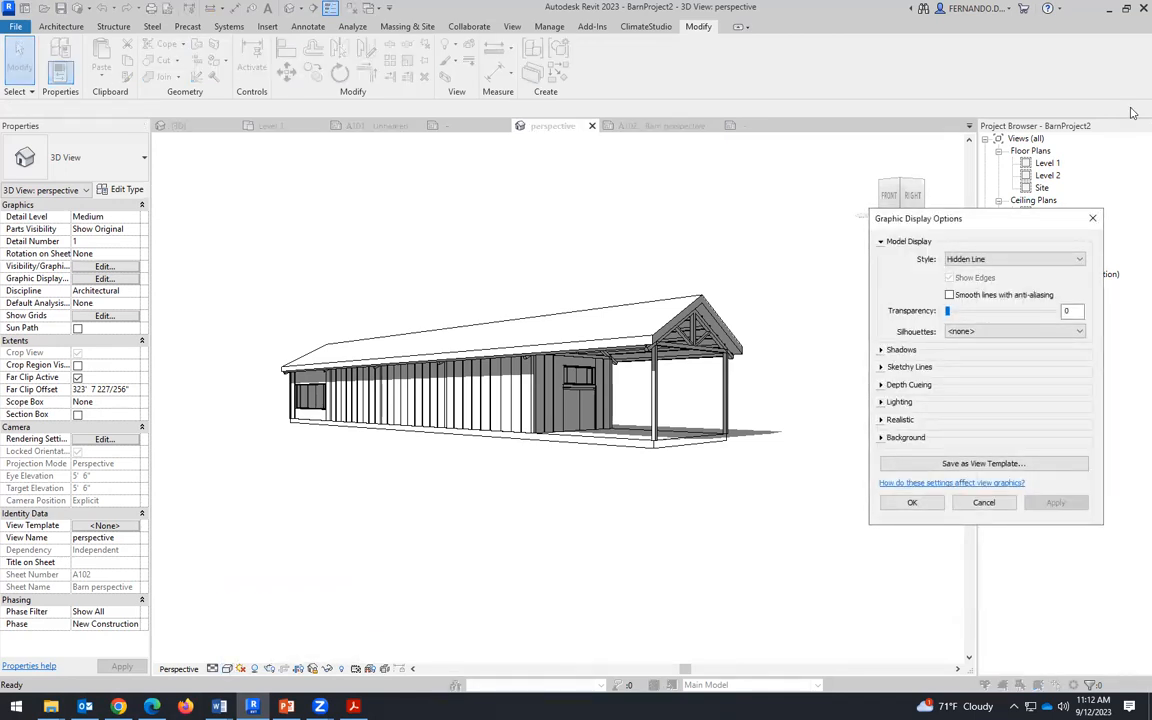
Step: Try the Consistent Colors and Shaded display styles on the perspective view
left_click(1079, 262)
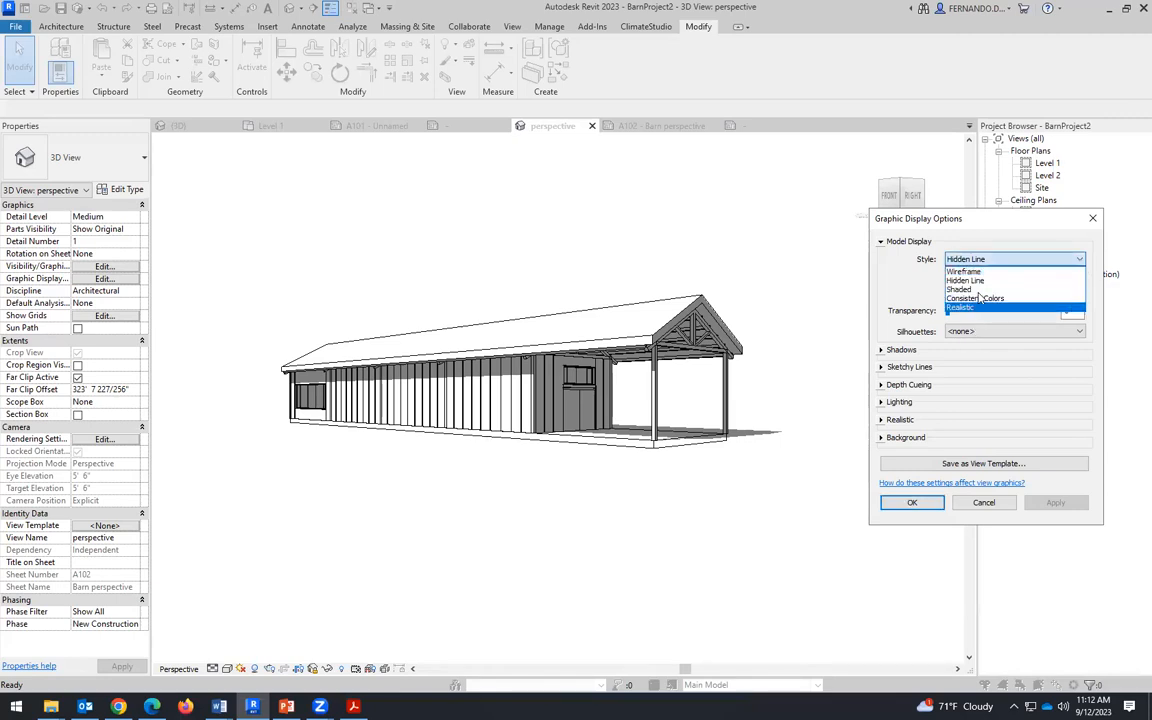
left_click(975, 299)
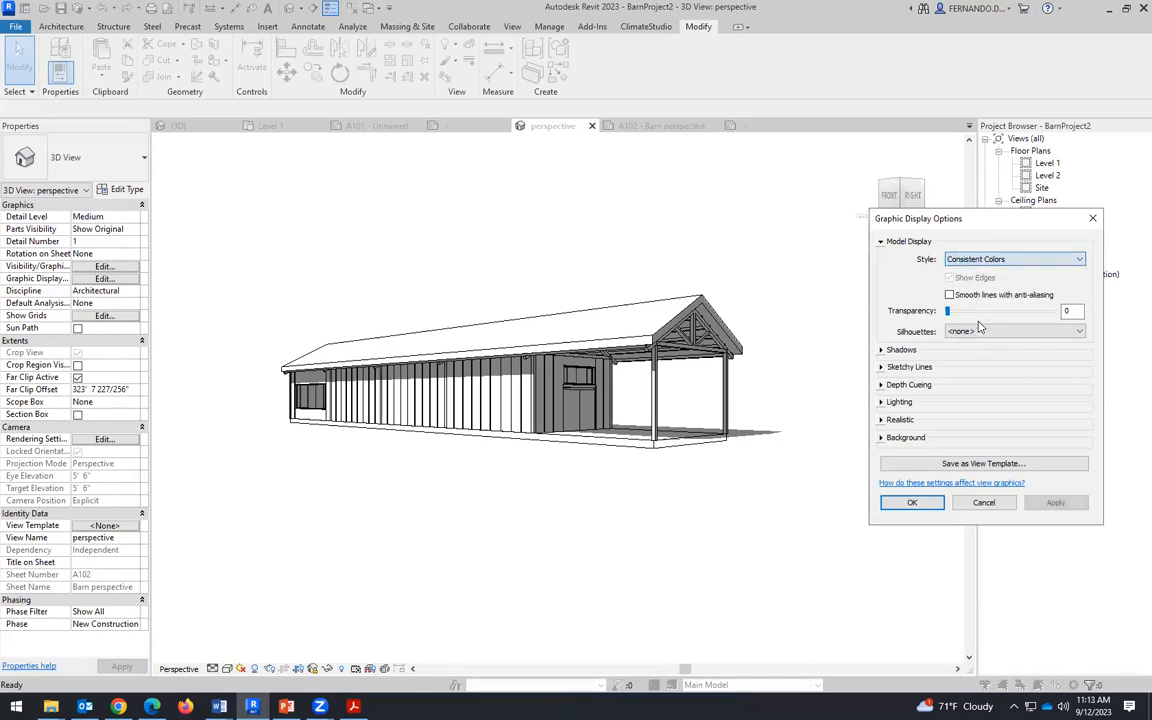
left_click(1055, 502)
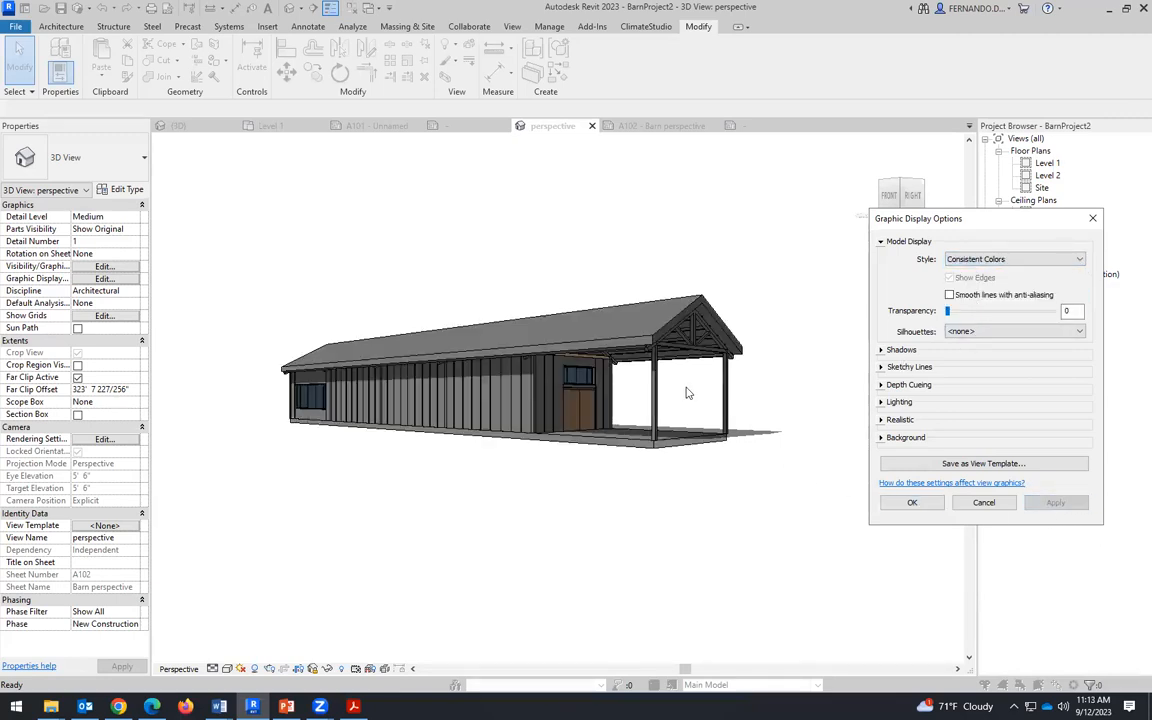
left_click(1080, 262)
left_click(975, 290)
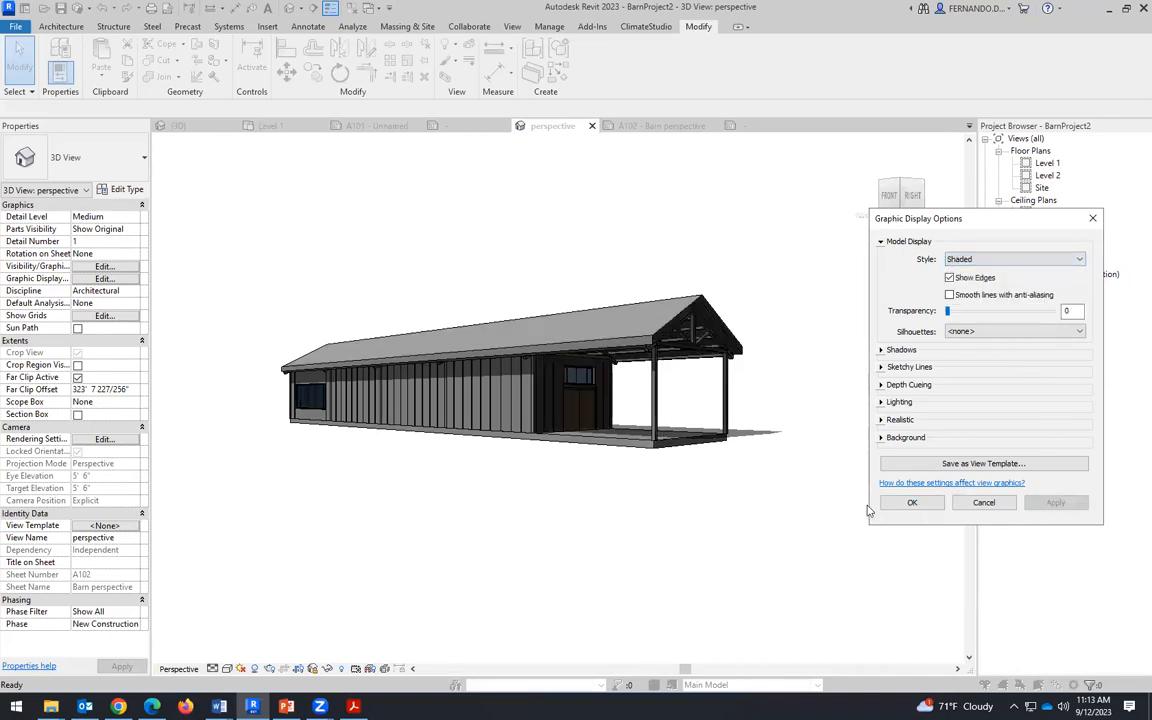
Step: Set the perspective view's display style to Realistic
left_click(1000, 259)
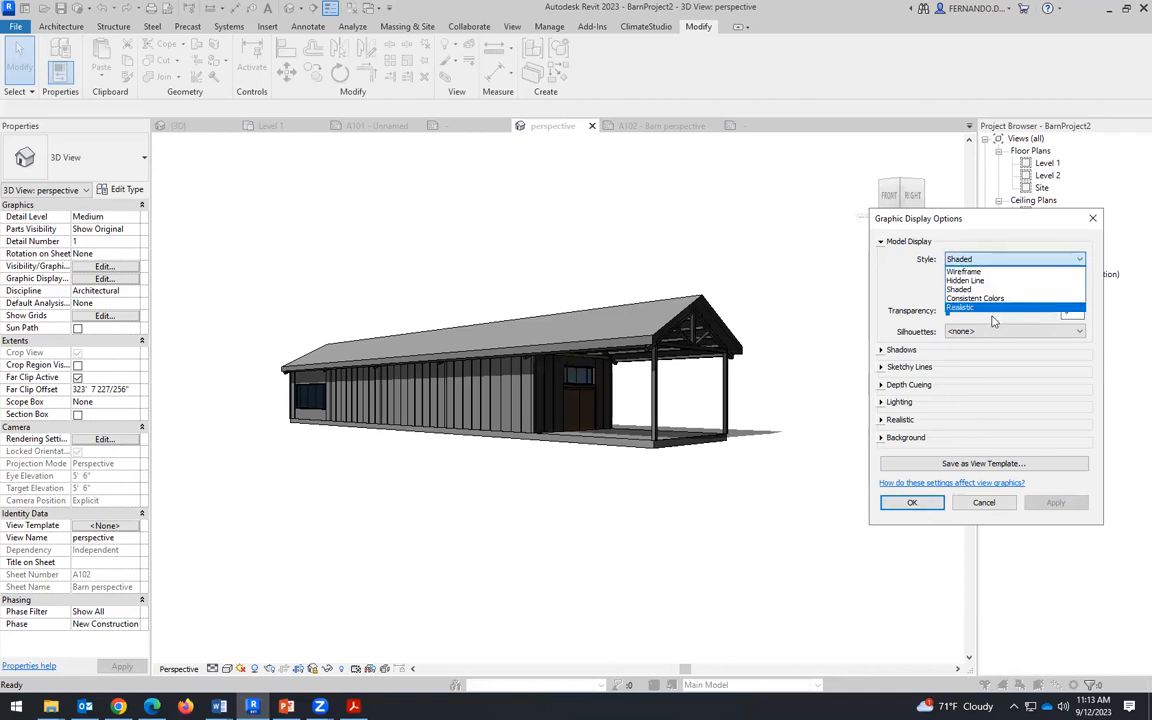
left_click(984, 310)
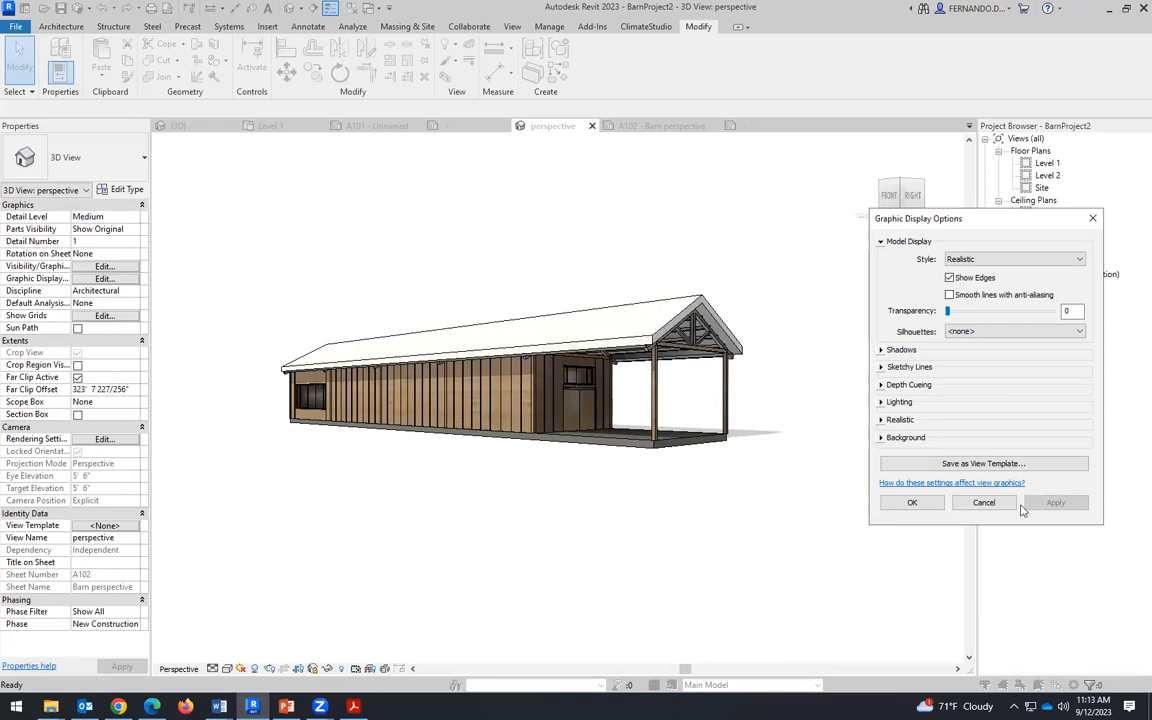
left_click(913, 503)
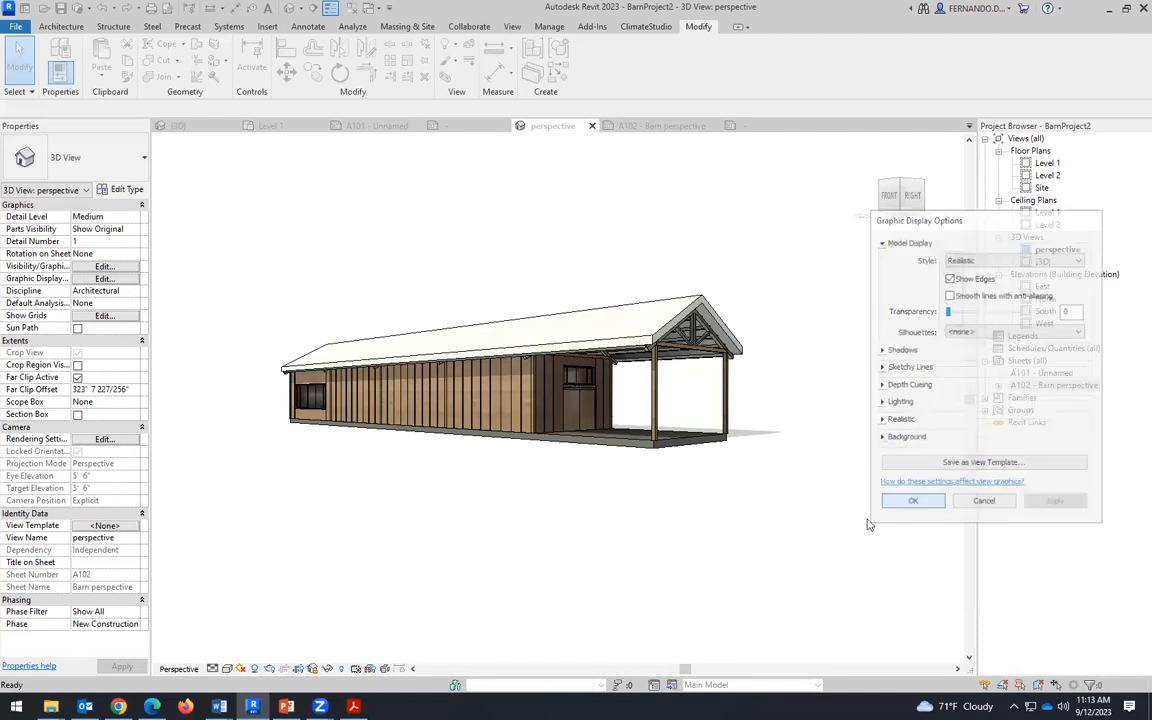
Step: Start another print job from sheet A102 and check which views and sheets are selected for it
left_click(655, 125)
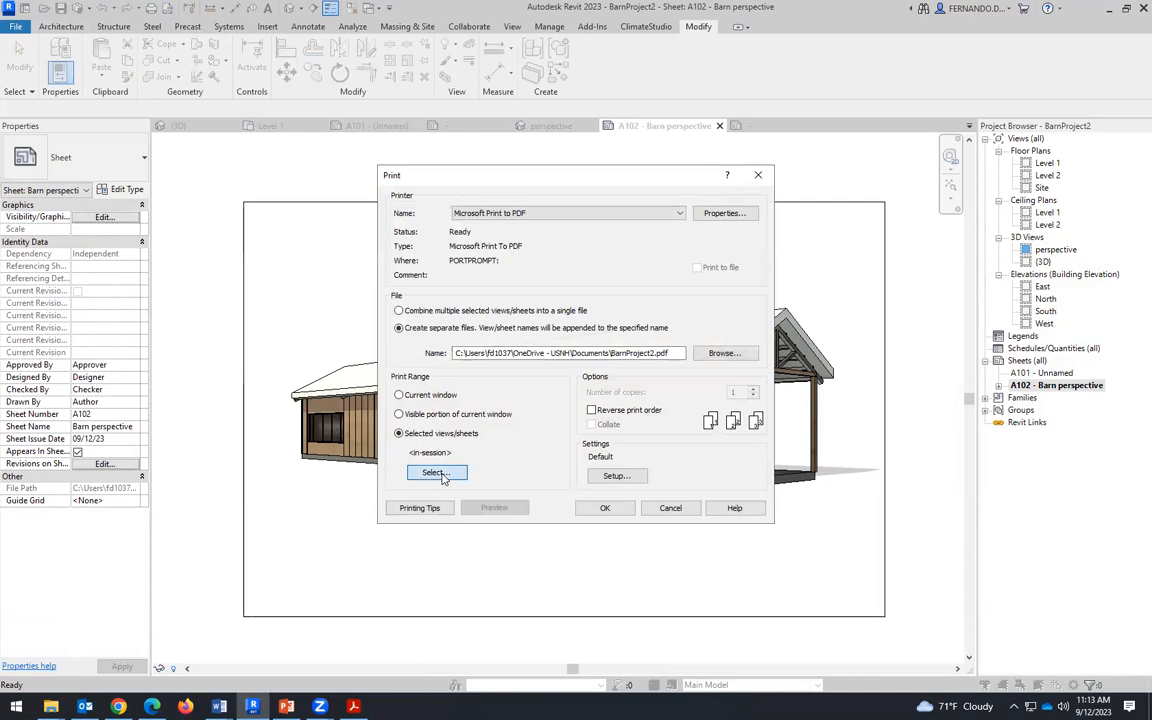
left_click(436, 471)
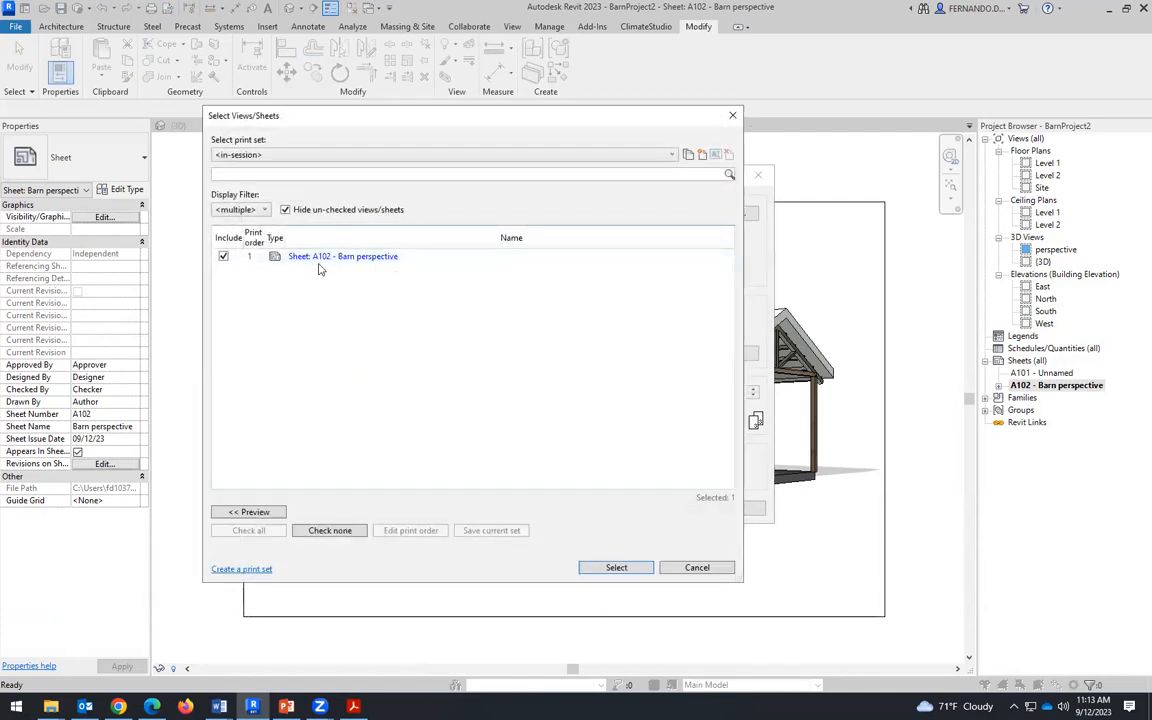
left_click(697, 567)
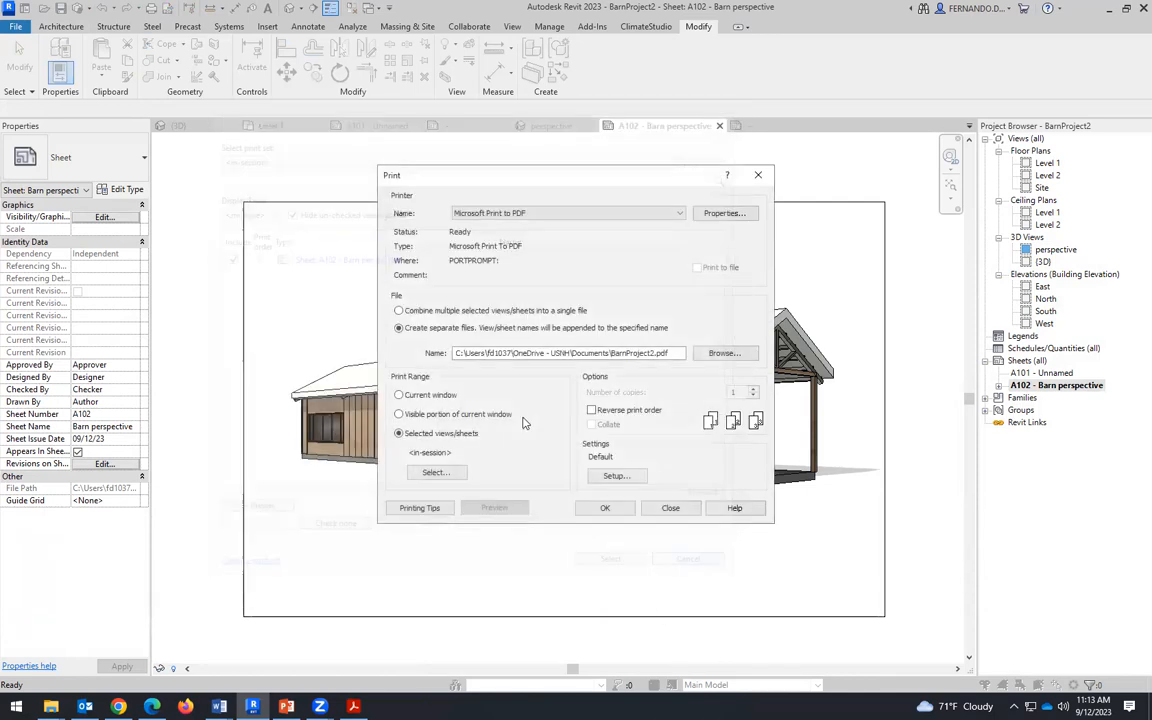
Step: Print the realistic version of sheet A102 to PDF and save it in the BELEN folder as BARN08
left_click(606, 507)
left_click(583, 360)
left_click(668, 385)
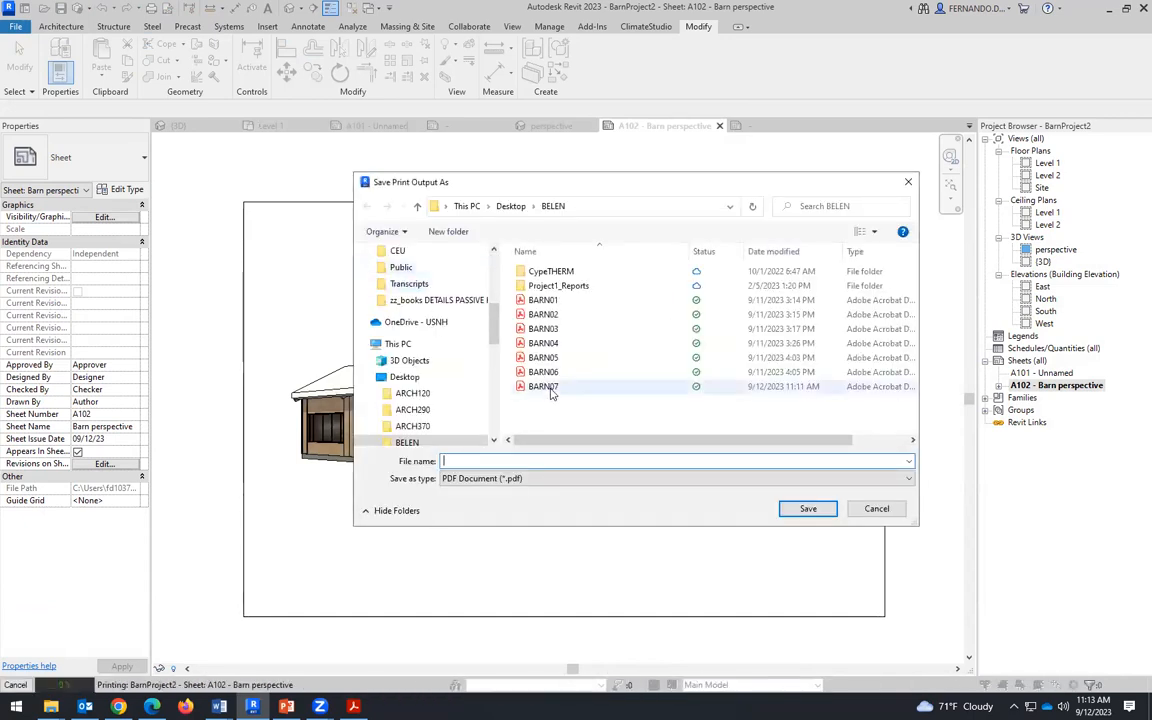
left_click(551, 388)
left_click(477, 461)
left_click_drag(469, 461, 479, 461)
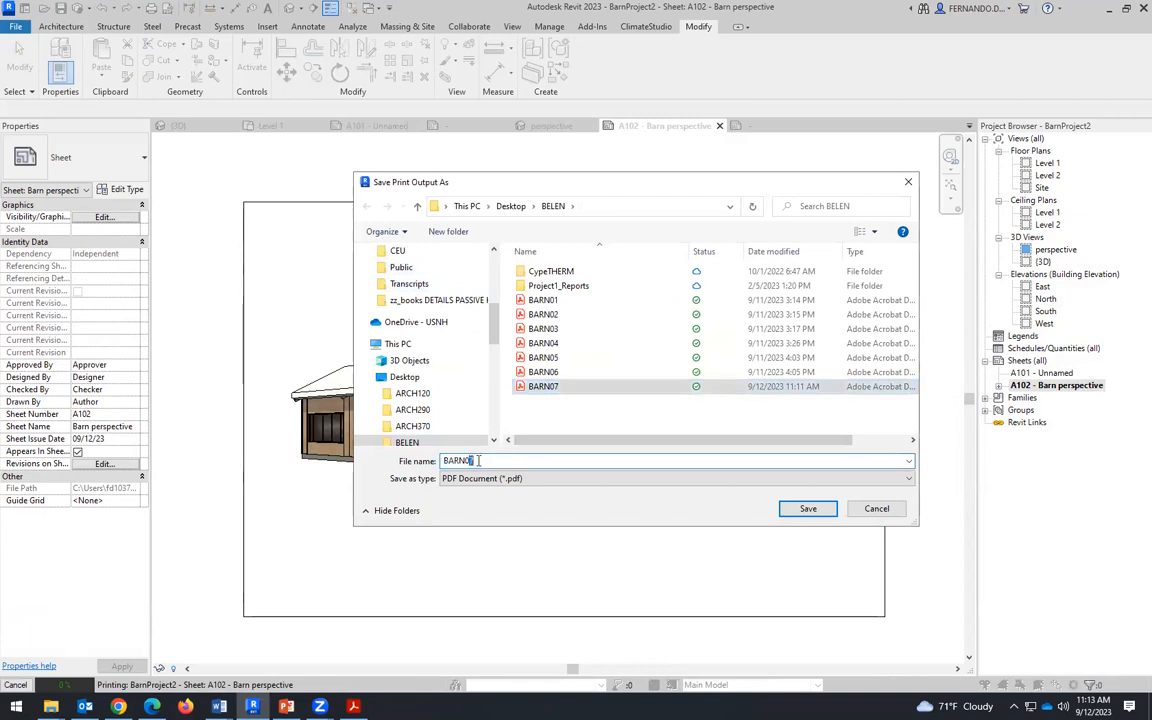
type("8")
left_click(805, 512)
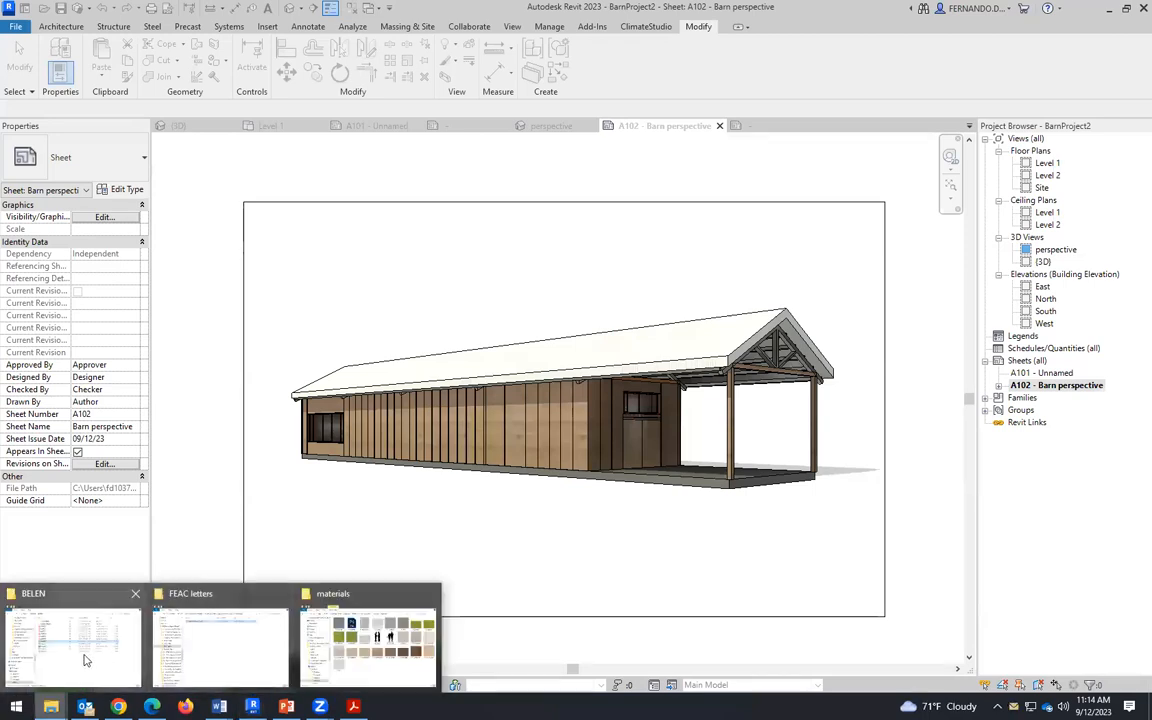
Step: Open BARN08 from the BELEN folder in File Explorer and examine the printed realistic perspective
left_click(100, 591)
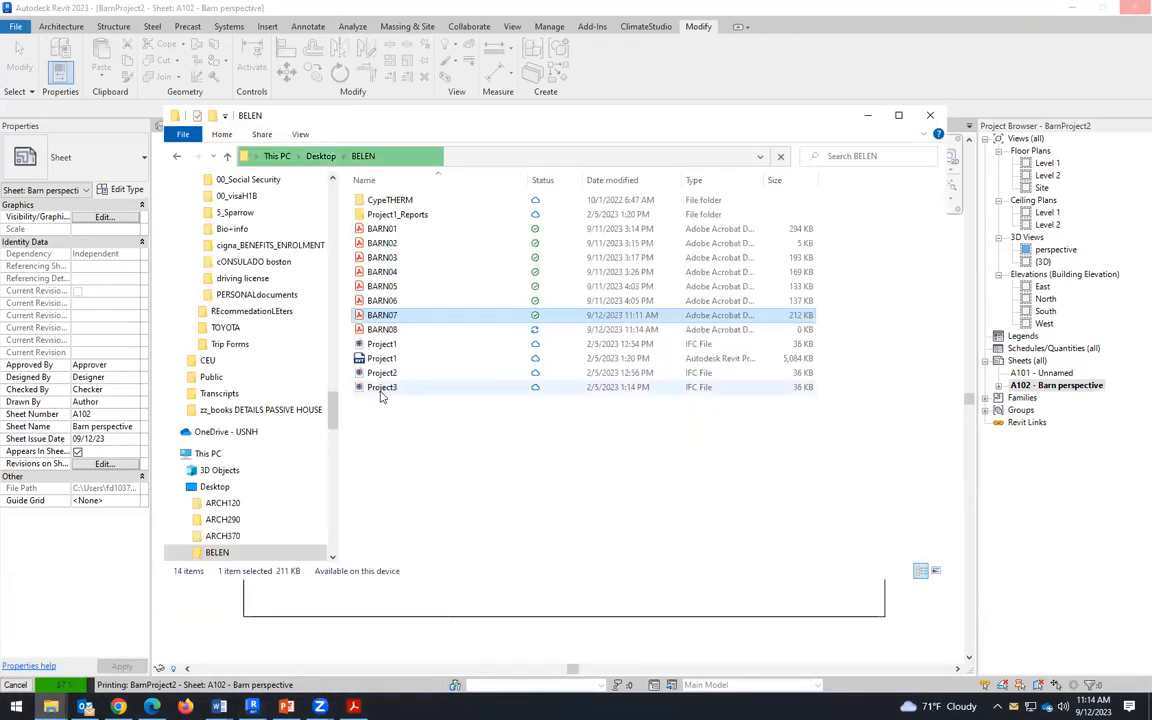
double_click(383, 330)
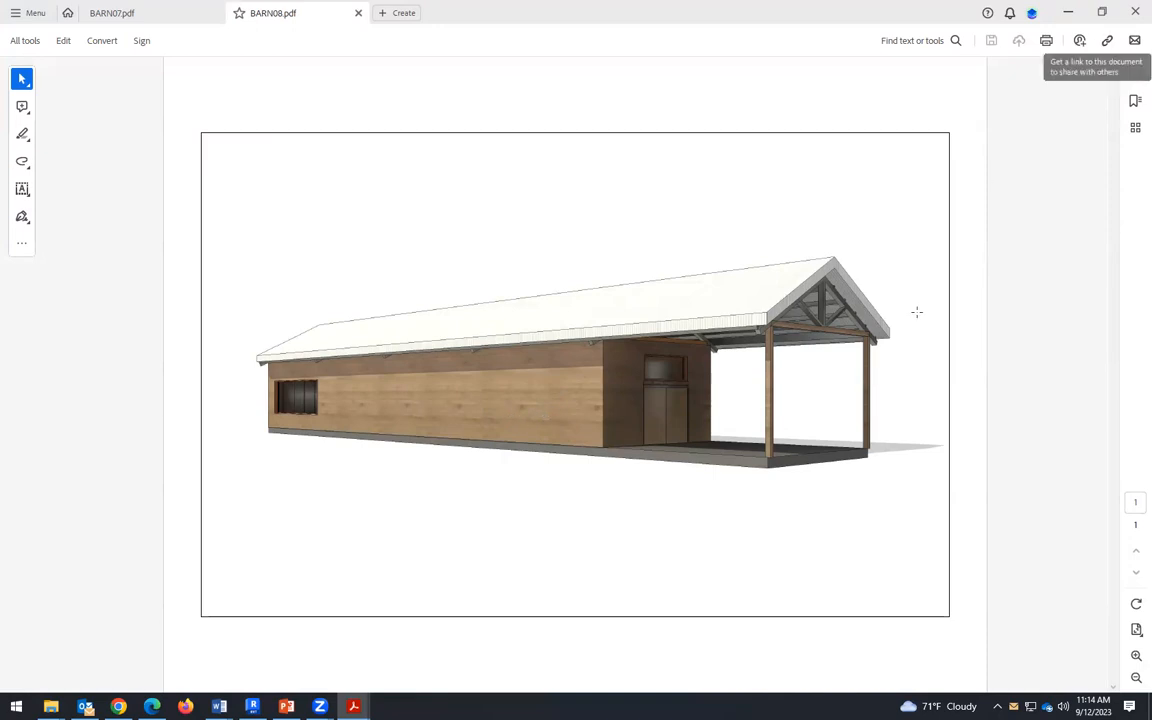
left_click(1072, 12)
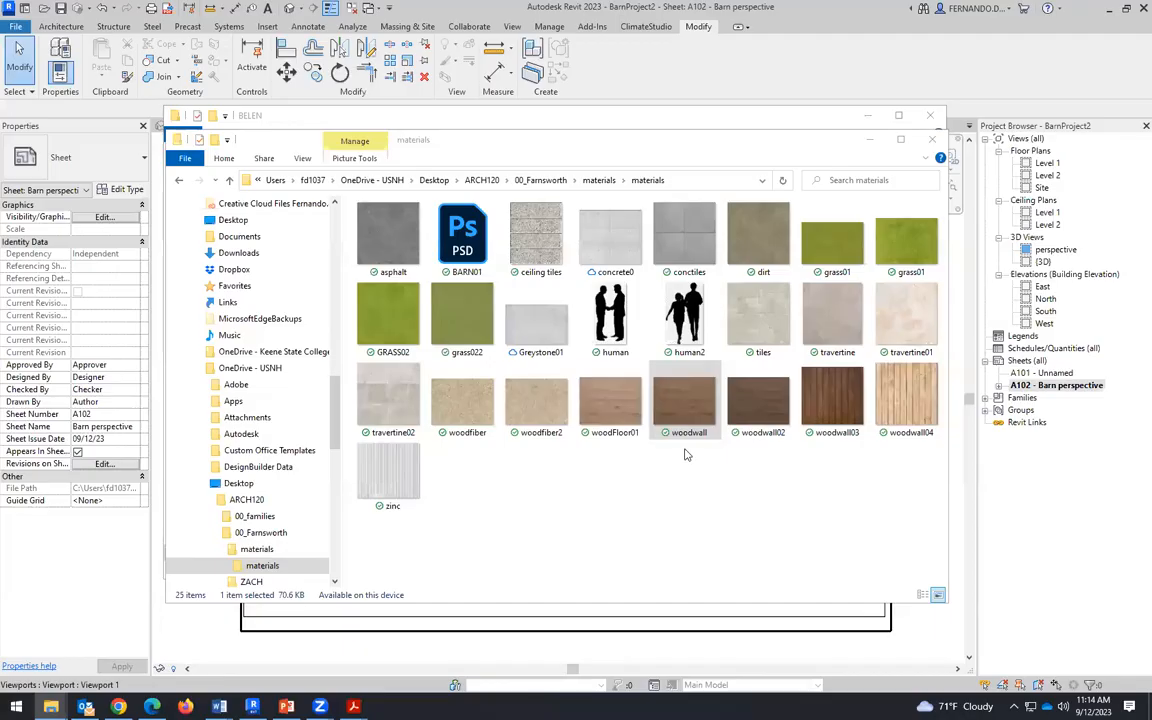
Step: View the woodwall and woodwall04 texture images from the materials folder in File Explorer
left_click(697, 403)
double_click(697, 403)
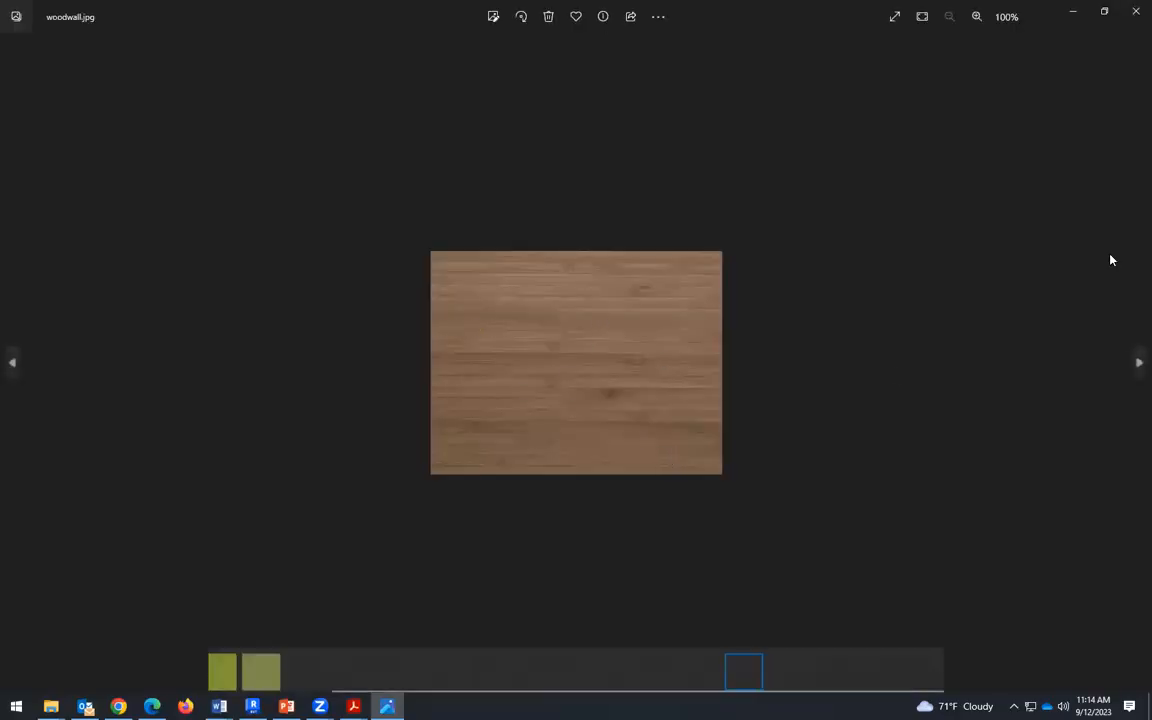
left_click(1136, 12)
left_click(842, 504)
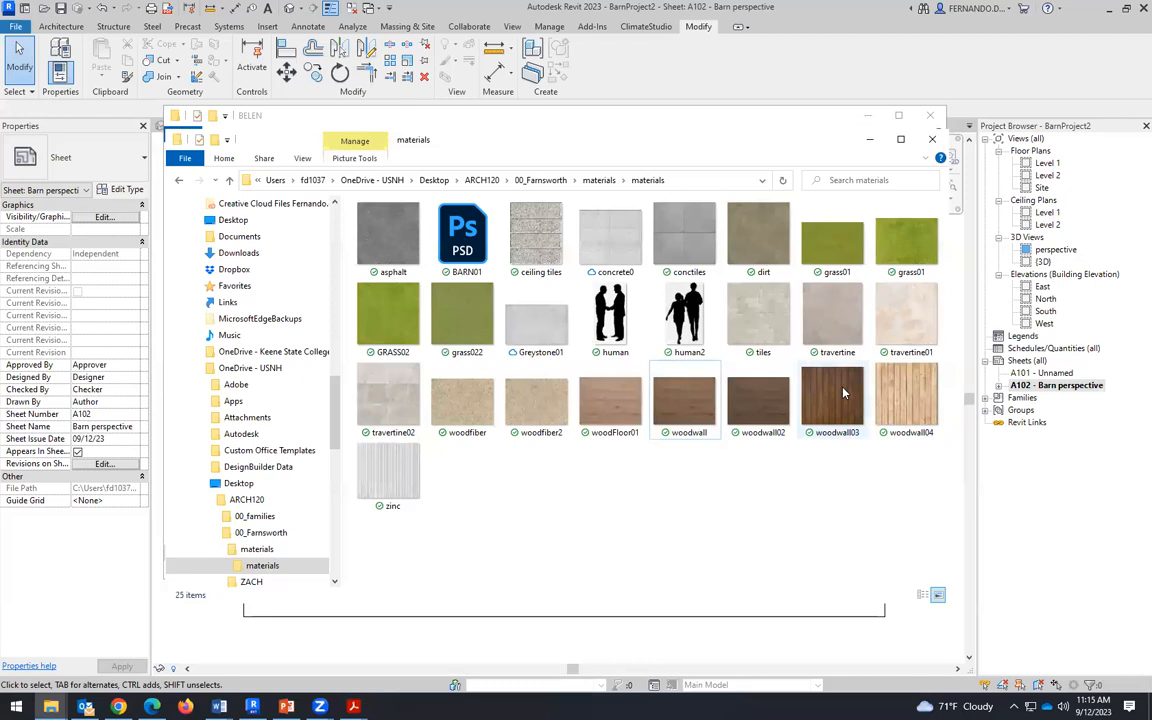
double_click(910, 400)
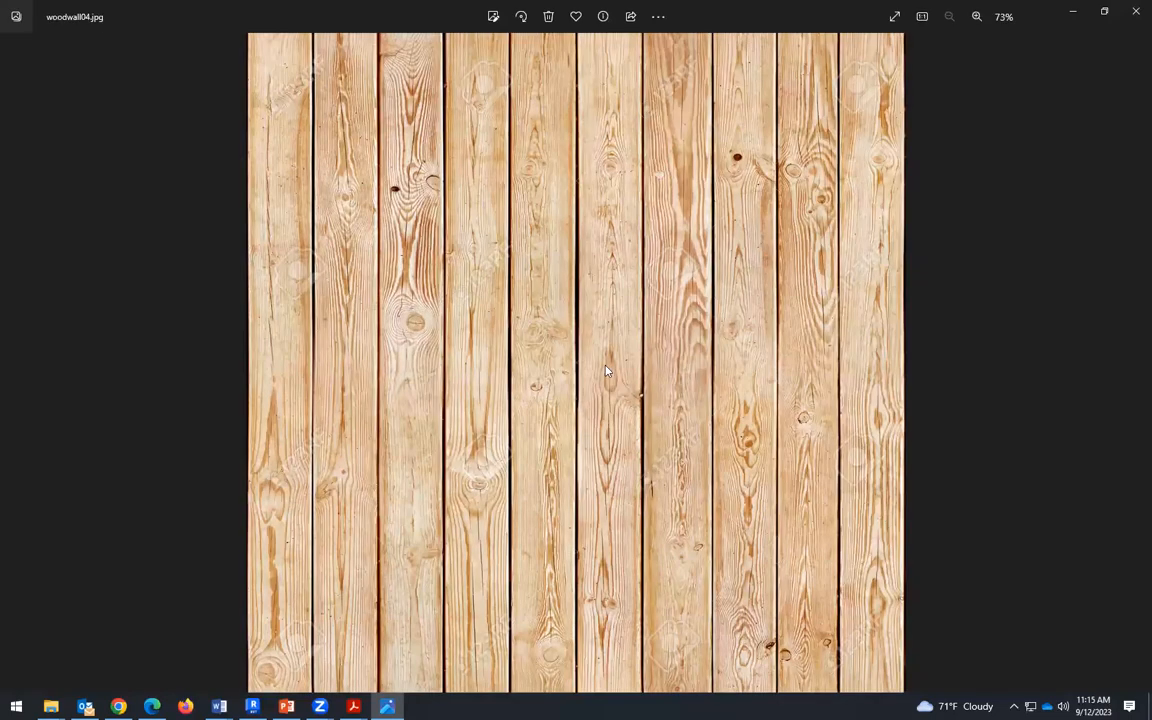
left_click(1135, 10)
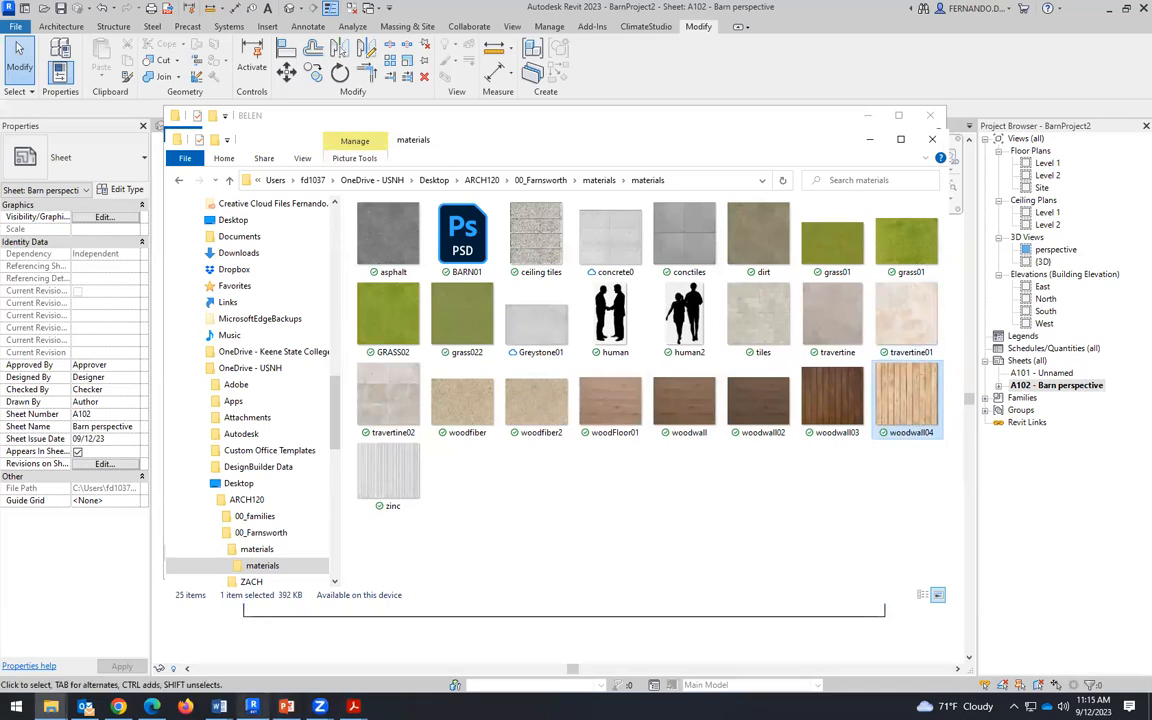
Step: Switch to Revit and, in the perspective view, open the long wall's Generic - 8" structure layer material, Wood barn wall, to check its texture image
left_click(253, 706)
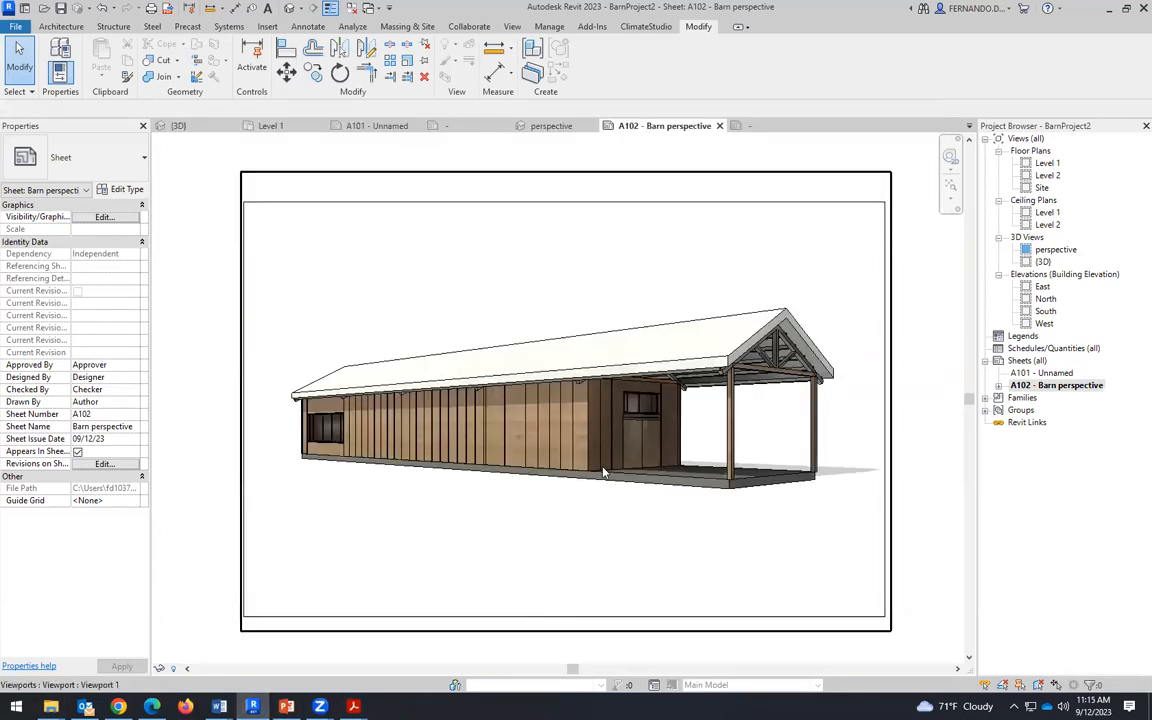
left_click(551, 125)
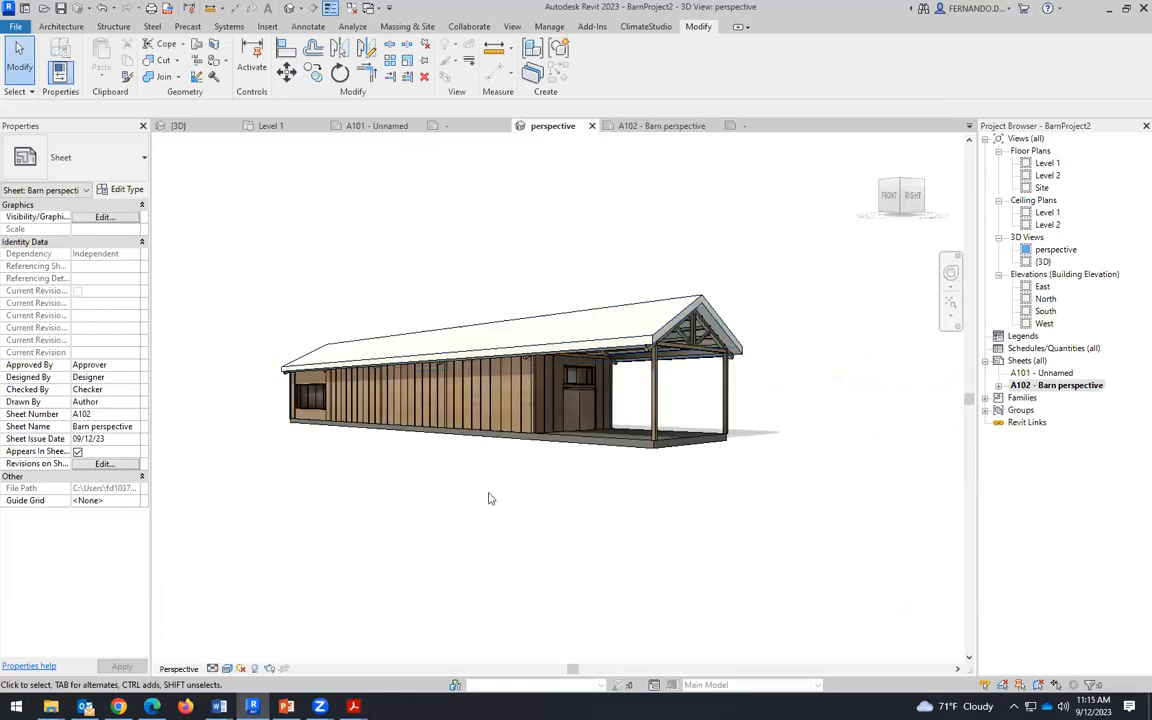
left_click(531, 417)
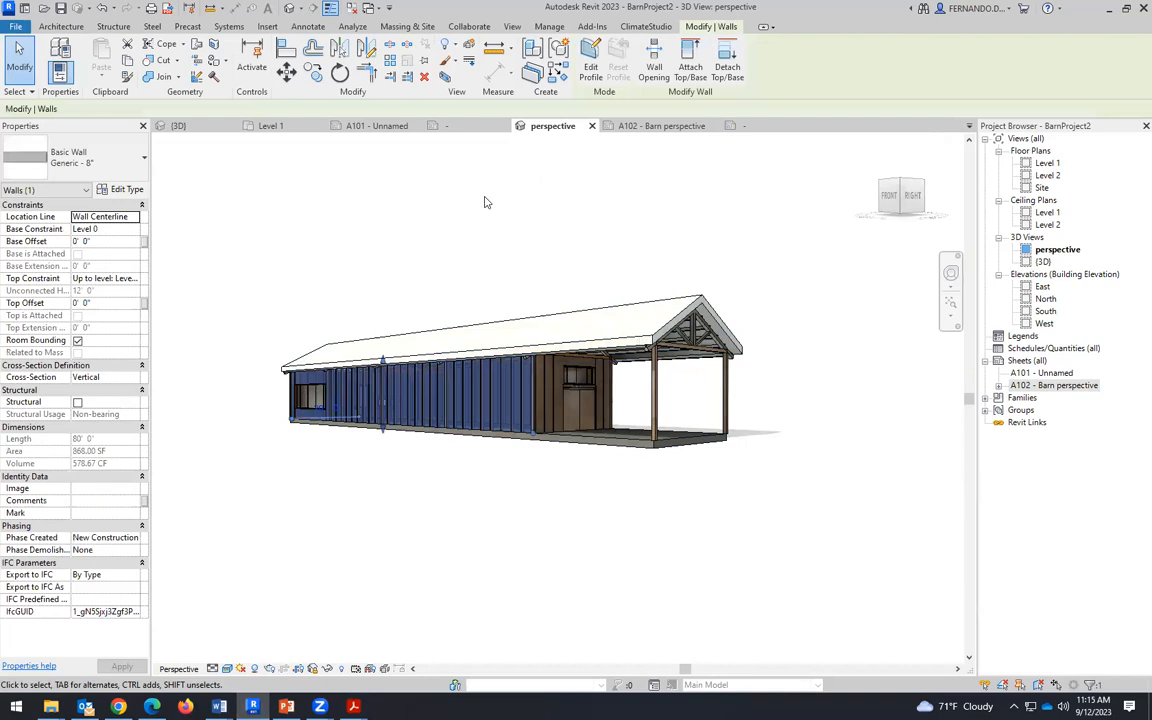
left_click(127, 189)
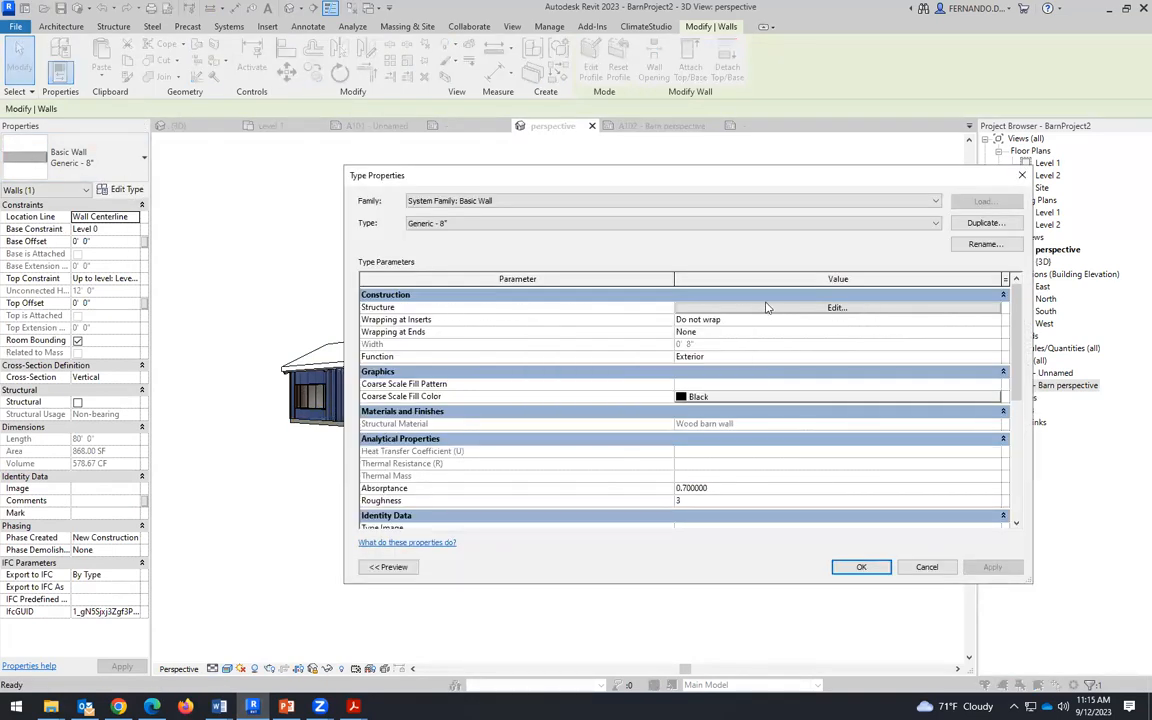
left_click(845, 308)
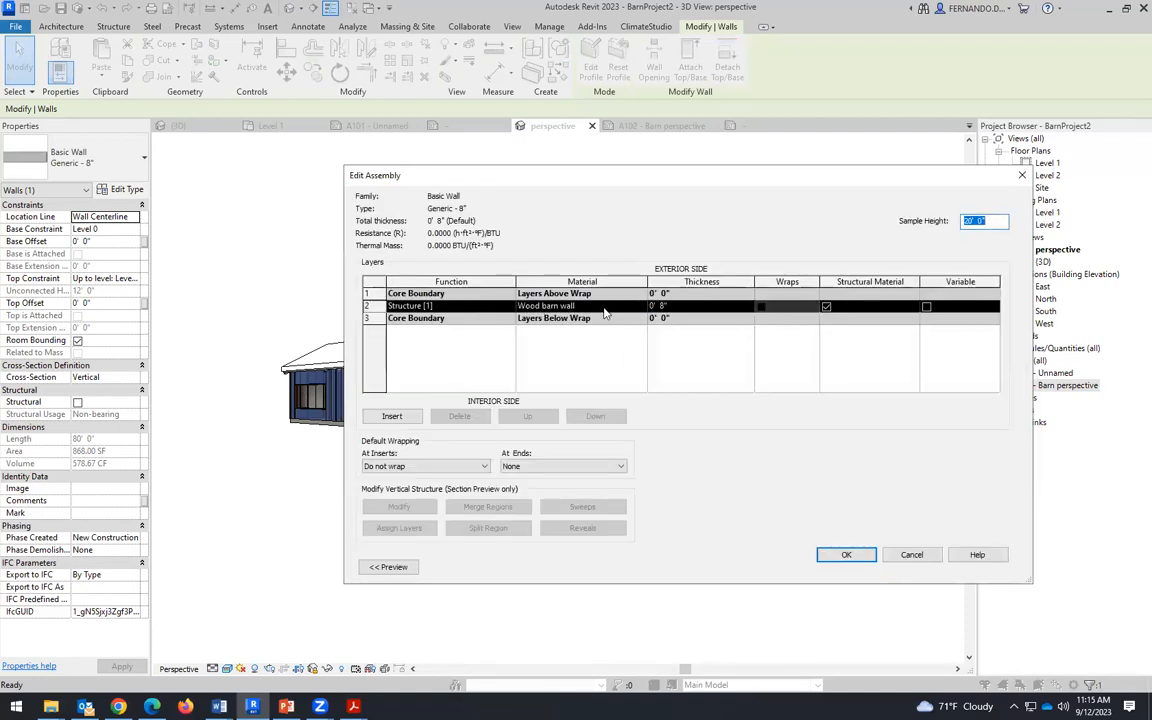
left_click(641, 308)
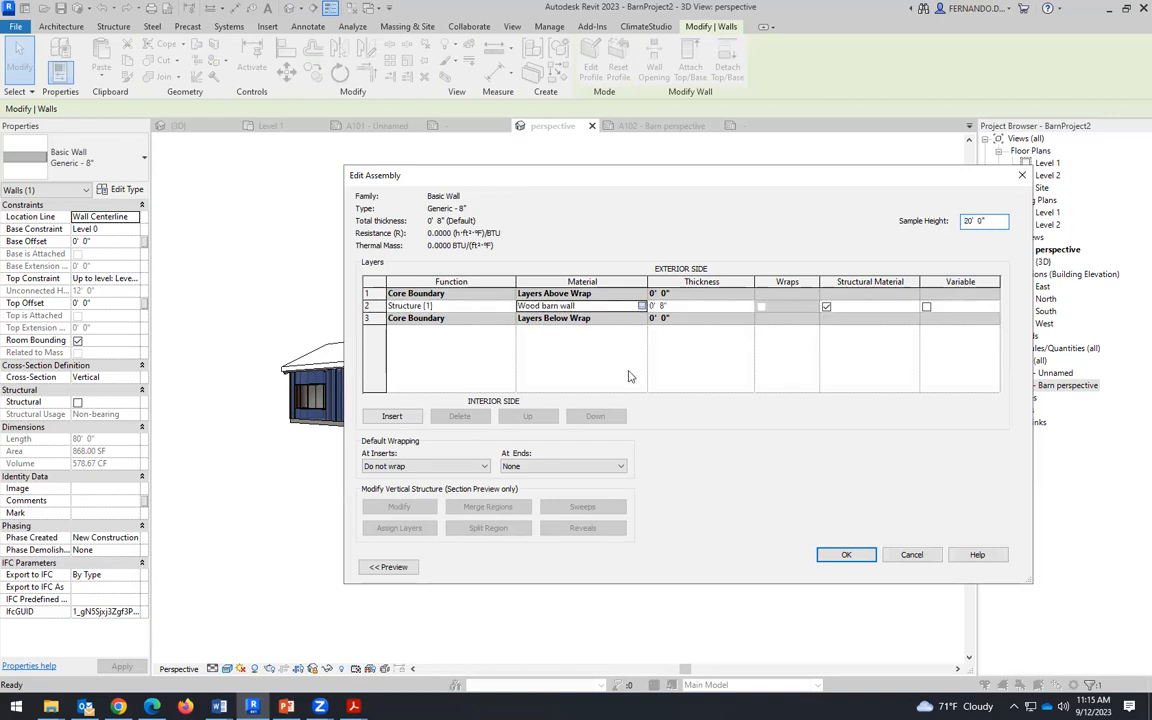
left_click(645, 306)
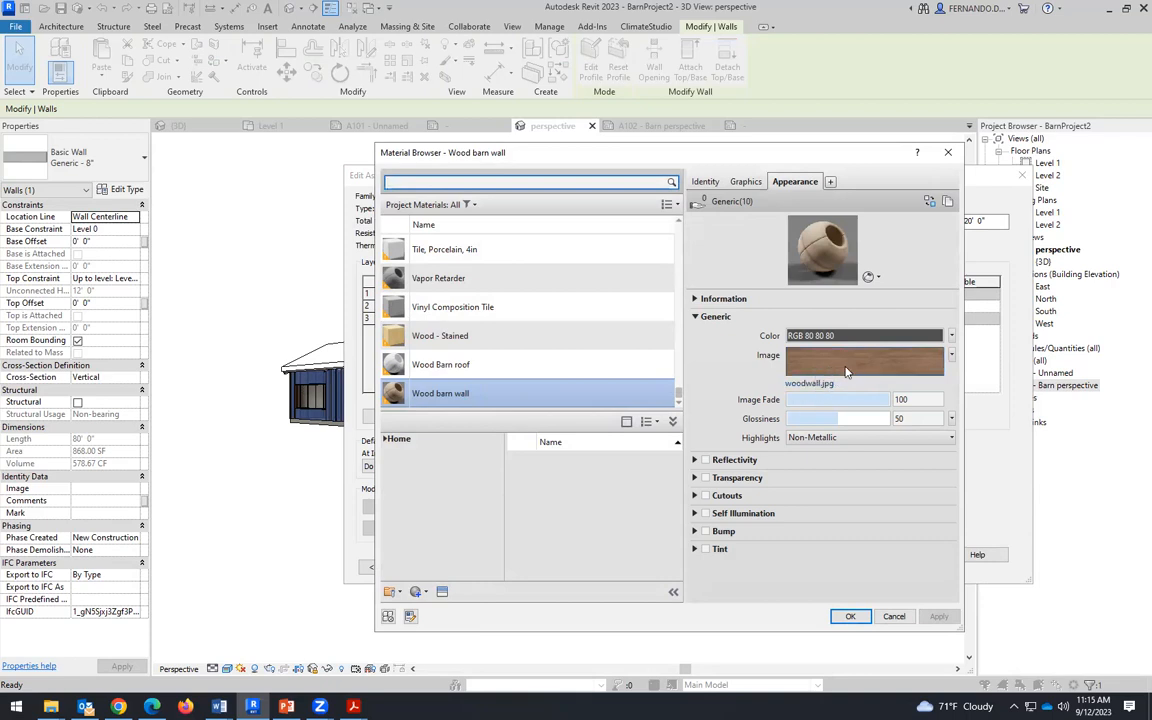
mouse_move(900, 373)
Step: Create a new material and name it Wood Barn Wall vertical
left_click(420, 591)
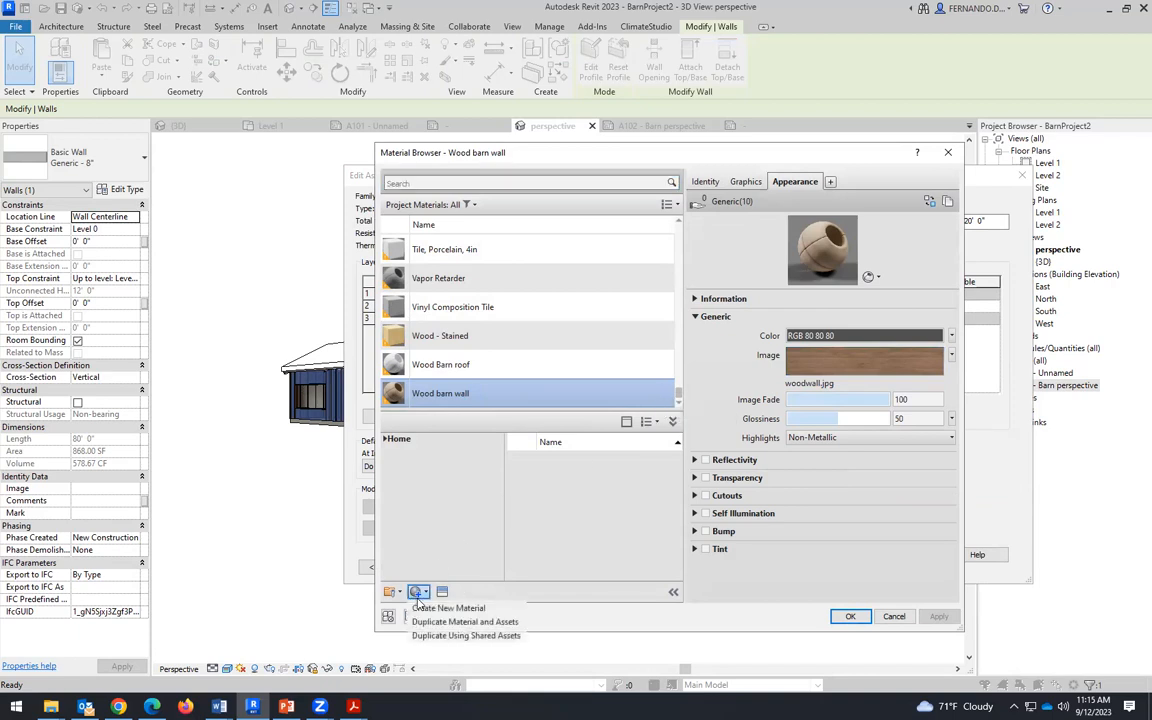
left_click(459, 608)
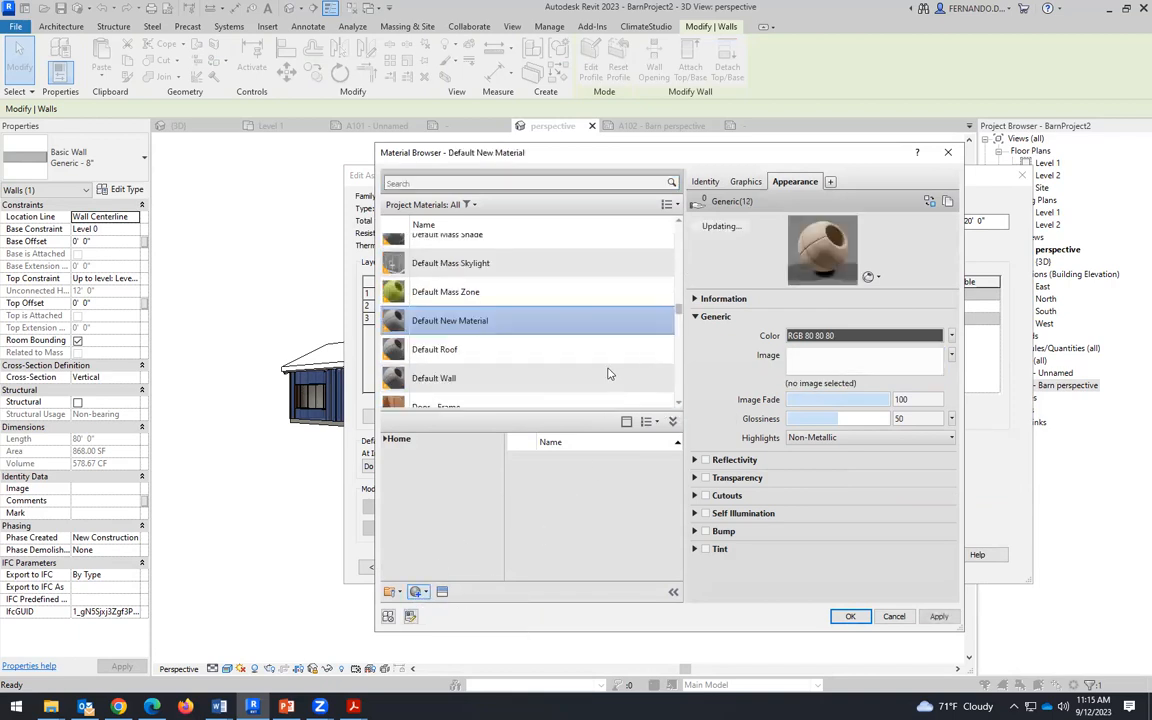
left_click(706, 181)
left_click(885, 200)
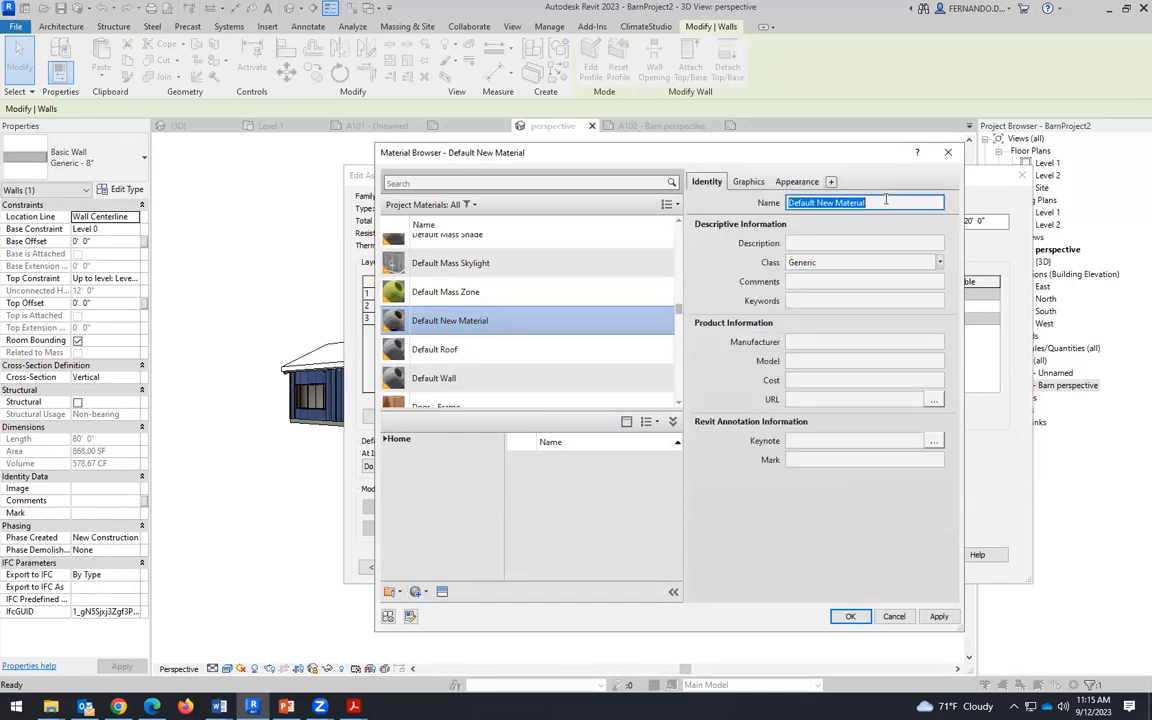
type("Wood Ba")
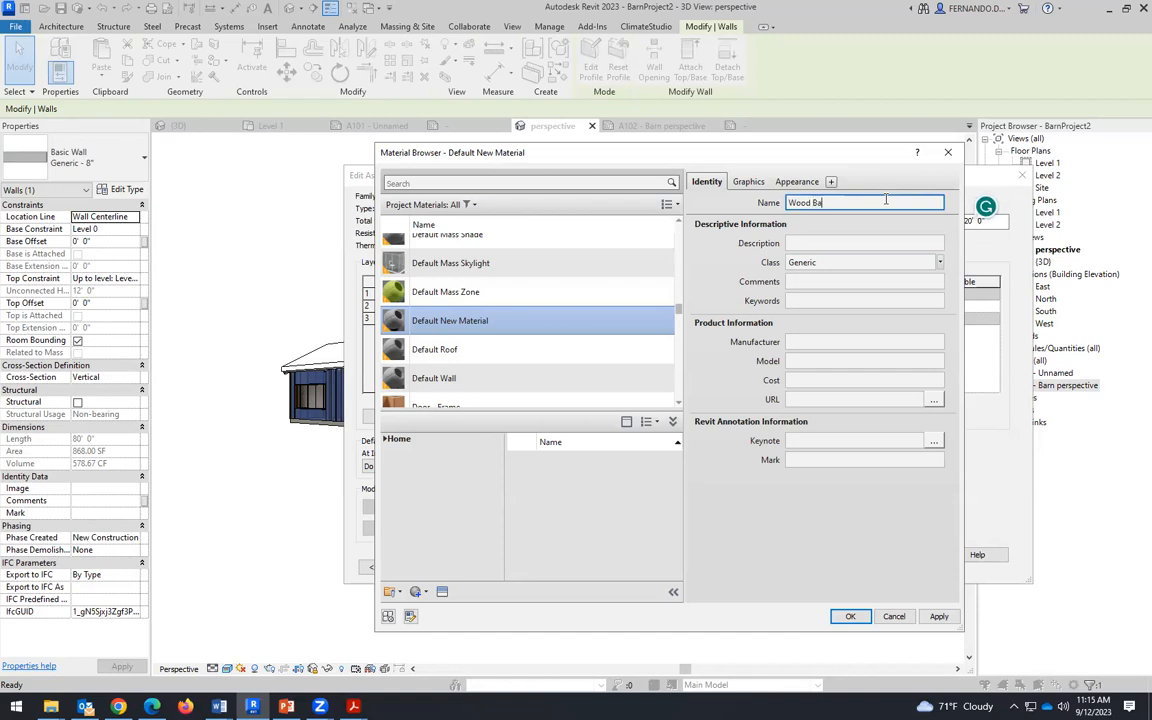
type("rn Wall vertical")
Step: Assign the woodwall04 image from the materials folder as the new material's generic appearance image
left_click(797, 181)
left_click(856, 362)
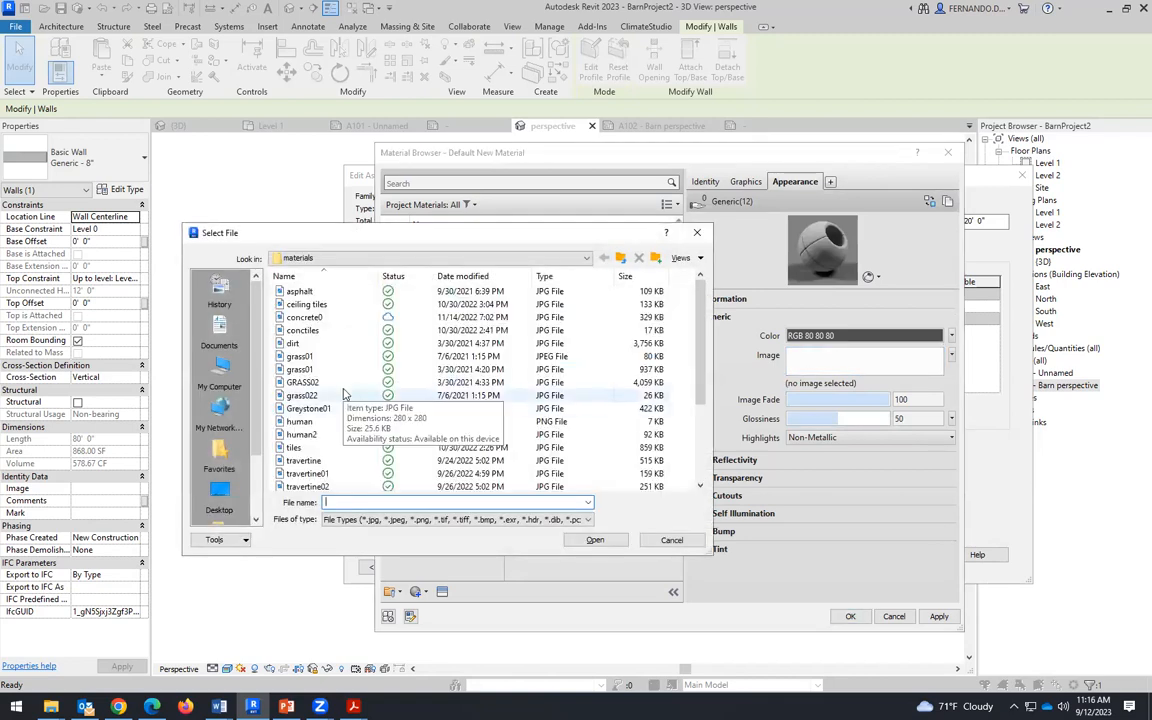
scroll(320, 400, "down", 3)
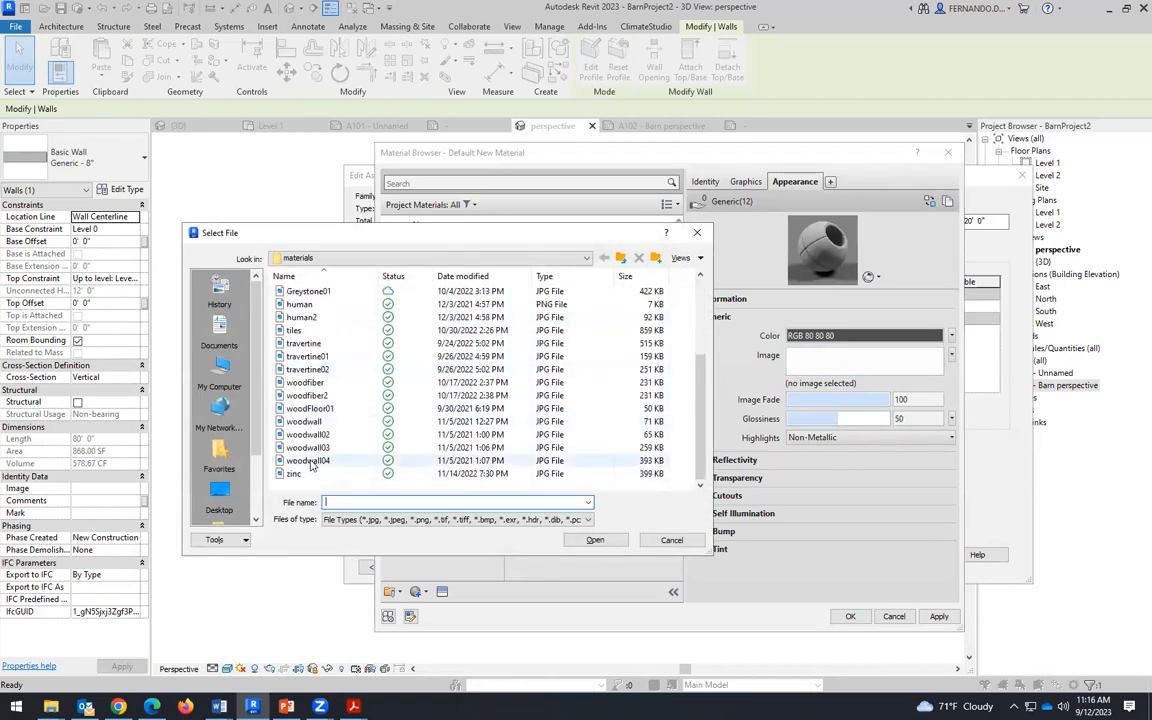
left_click(313, 462)
left_click(593, 540)
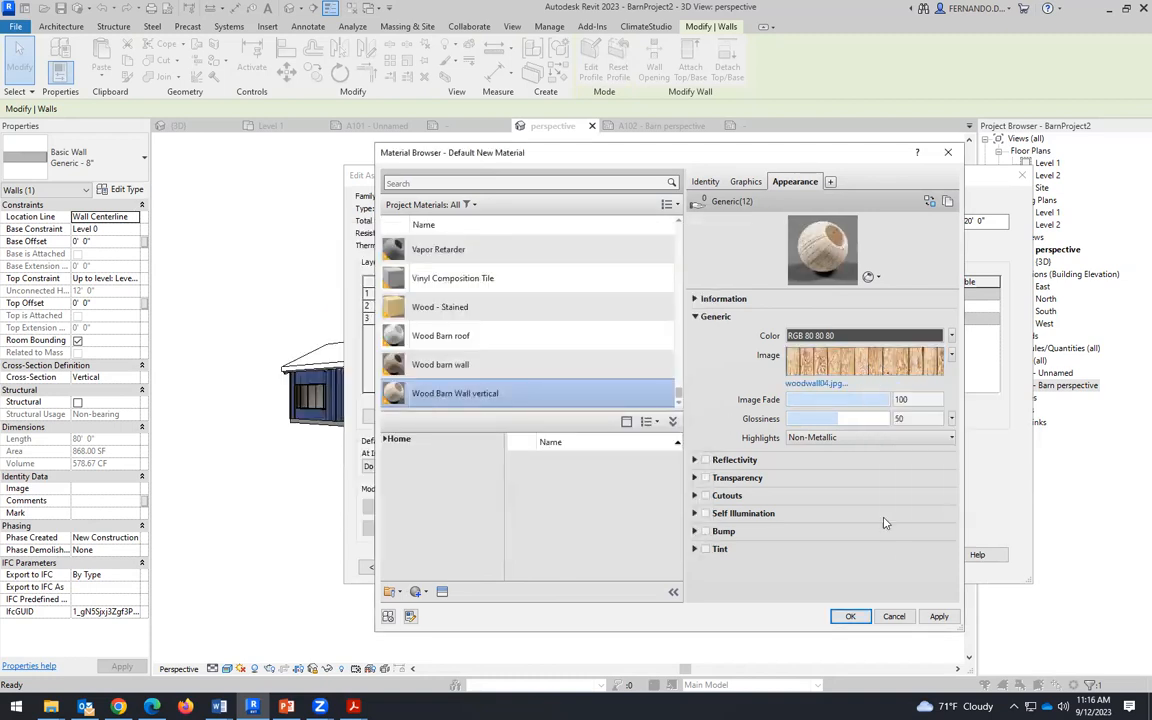
Step: Apply Wood Barn Wall vertical to the structure layer of the Generic - 8" wall type and deselect the wall
left_click(939, 617)
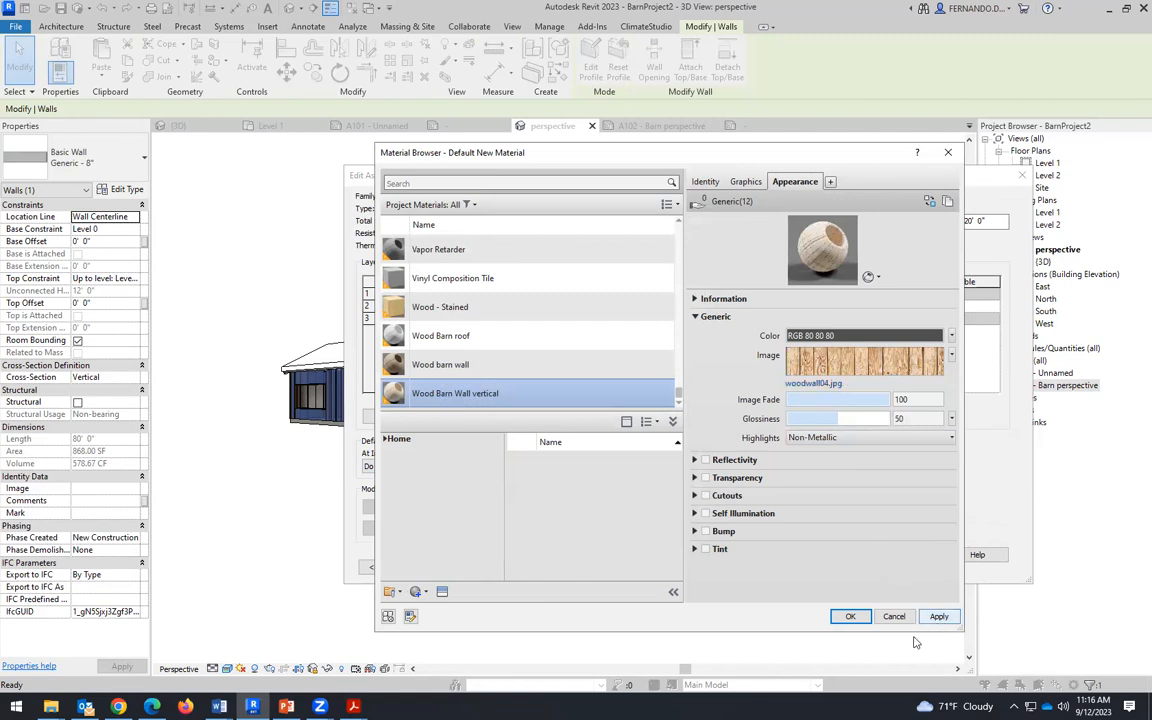
left_click(851, 616)
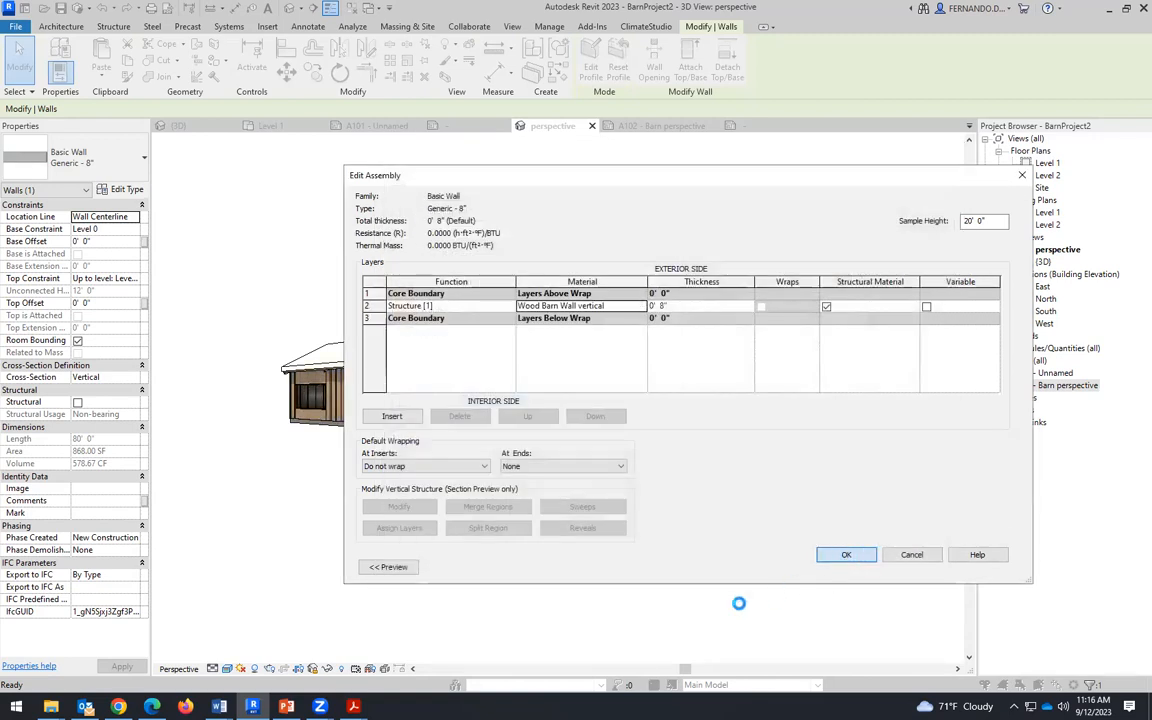
left_click(846, 568)
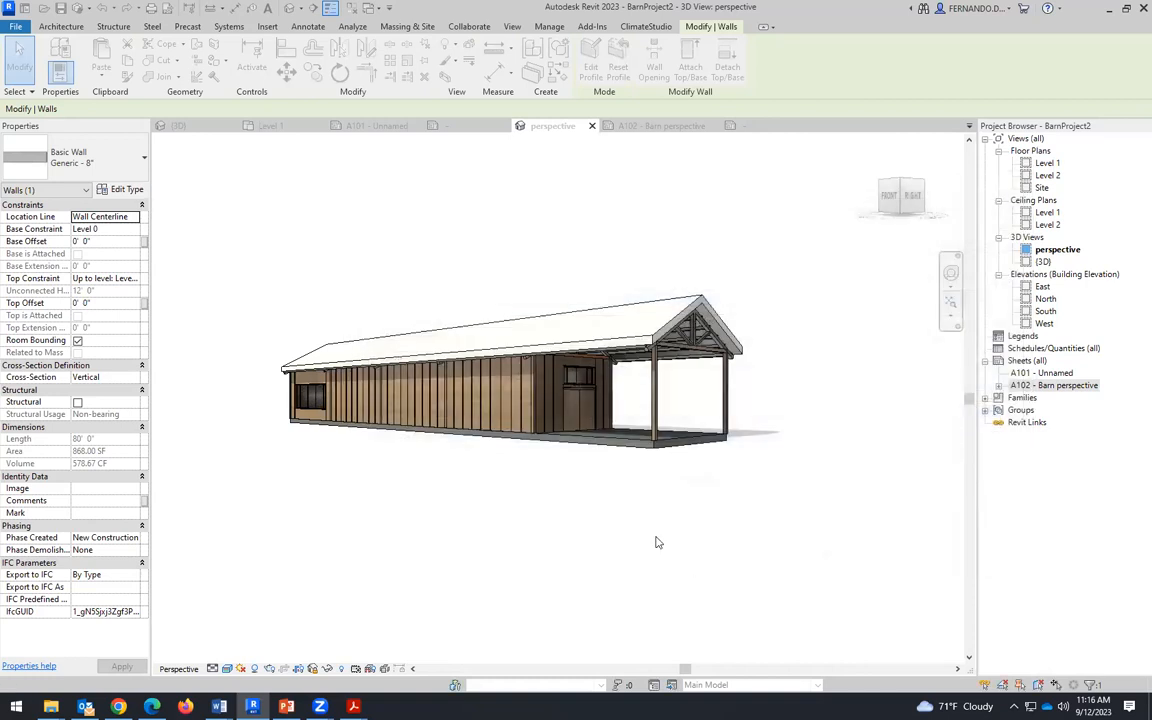
left_click(545, 487)
Step: Examine the vertical board texture on the barn's long wall up close and in the whole perspective
scroll(538, 489, "up", 2)
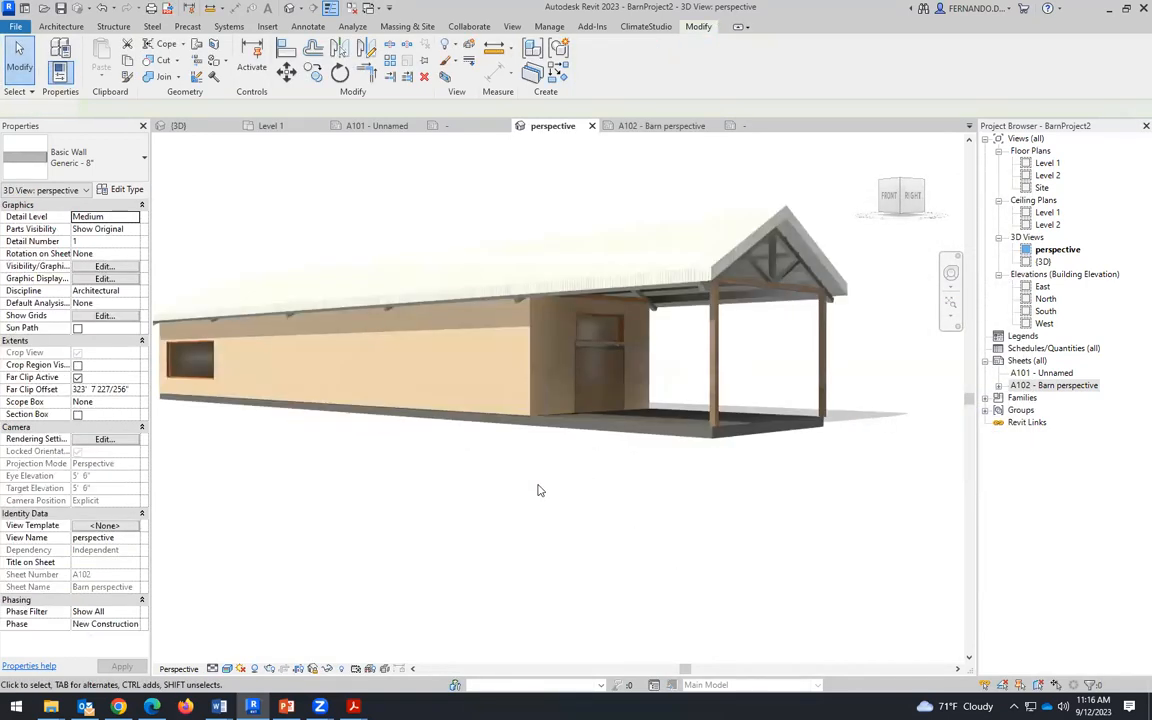
scroll(507, 376, "up", 3)
scroll(507, 376, "up", 4)
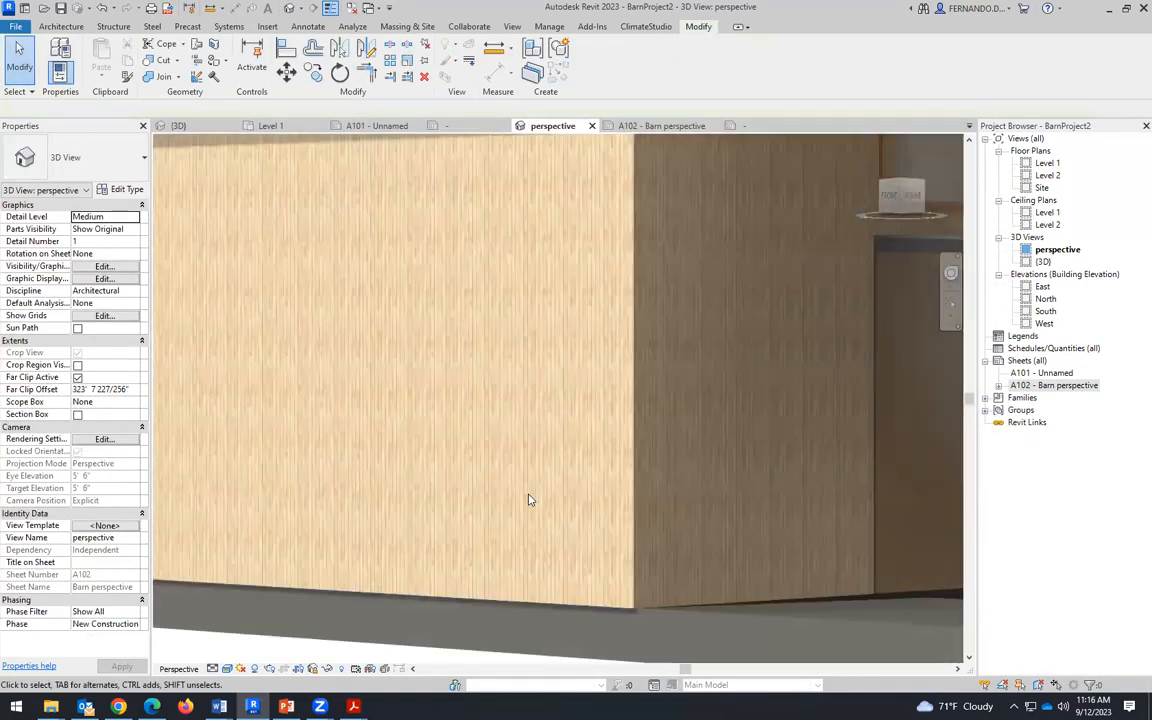
scroll(541, 497, "up", 3)
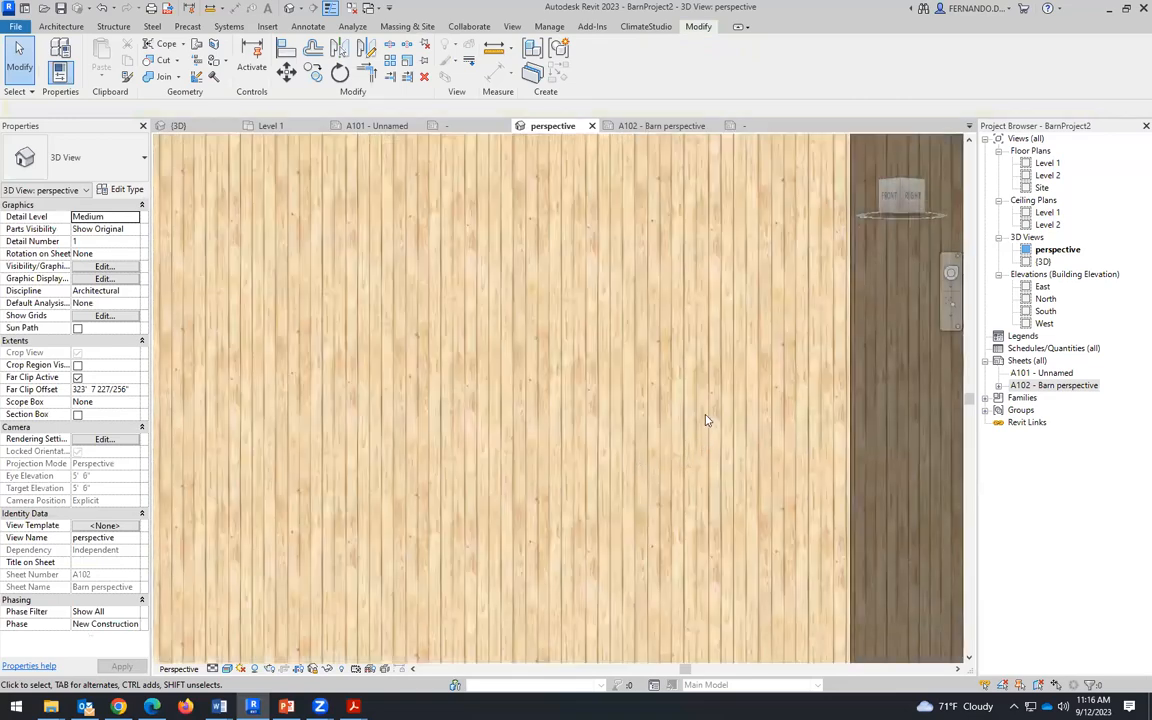
scroll(646, 420, "down", 5)
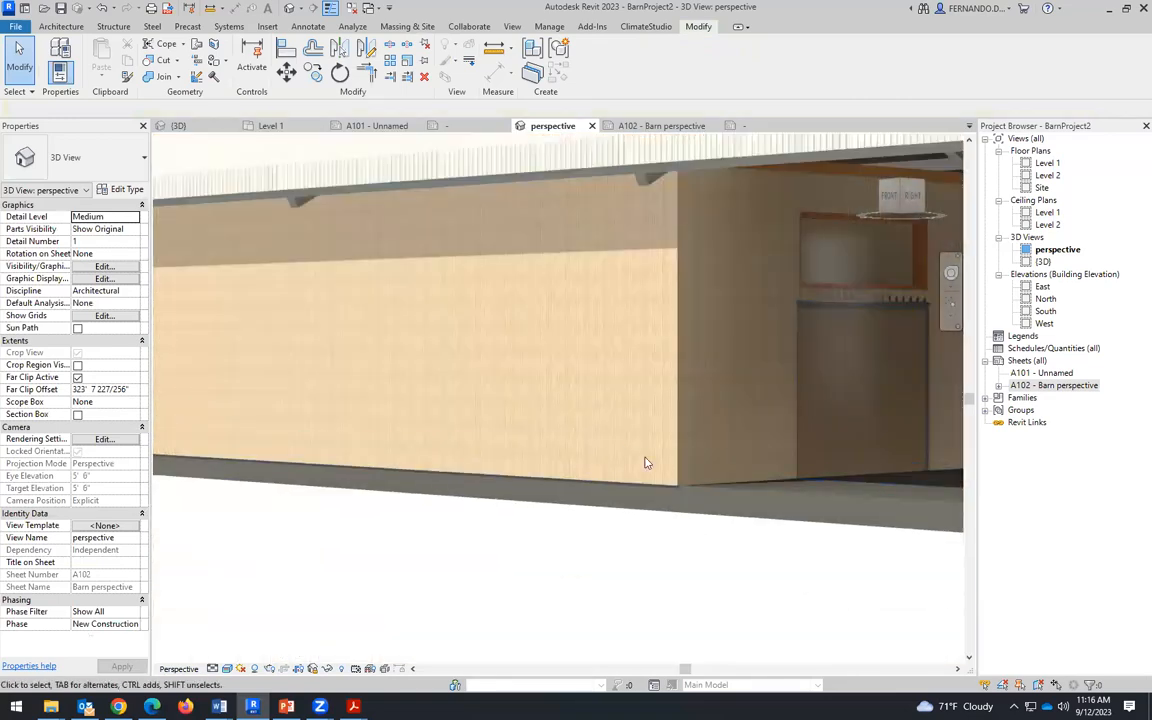
scroll(659, 465, "up", 3)
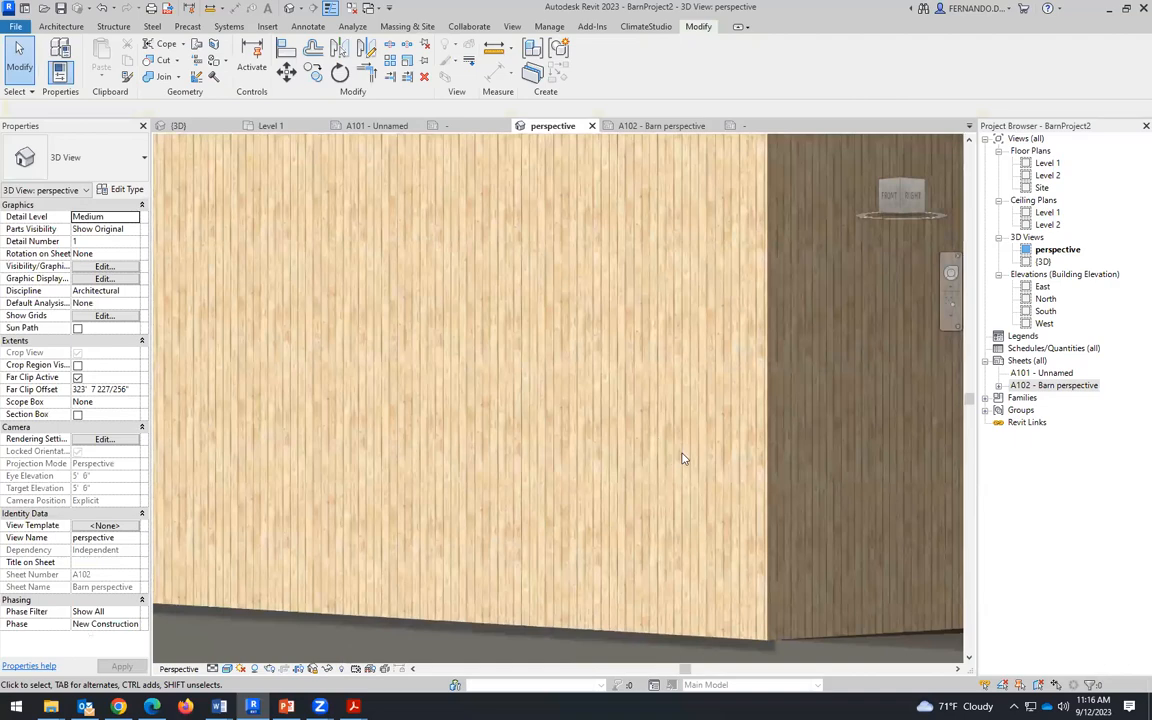
scroll(682, 458, "up", 3)
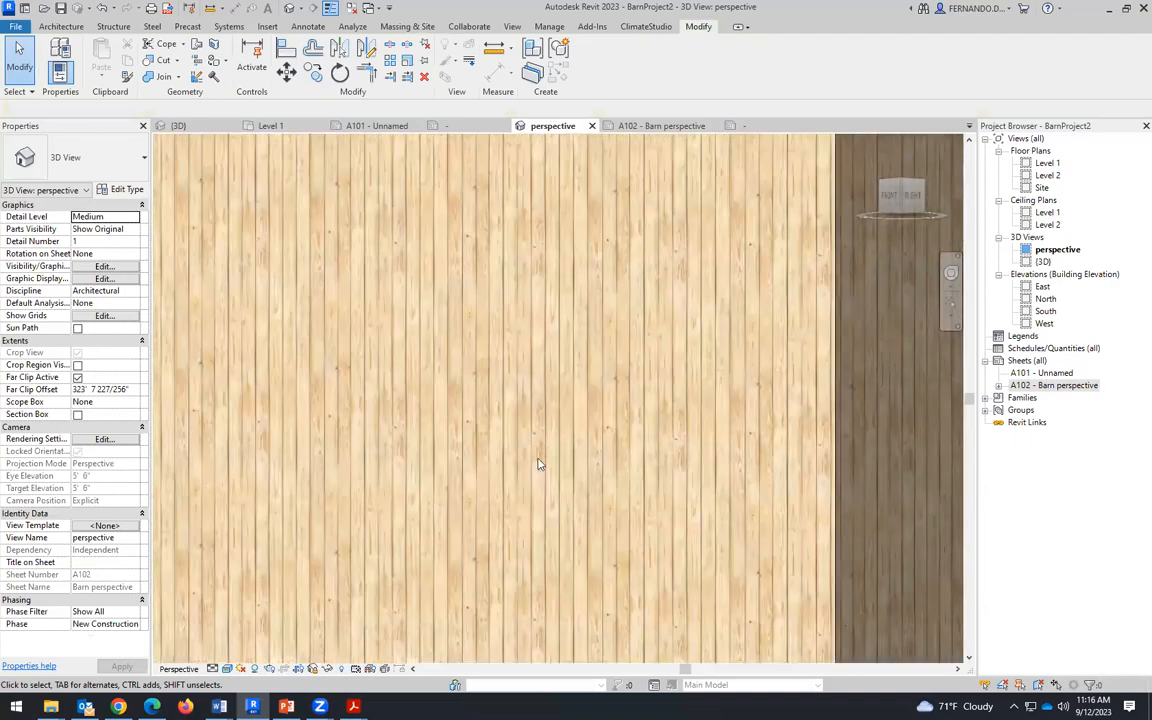
scroll(538, 464, "down", 6)
scroll(585, 460, "down", 5)
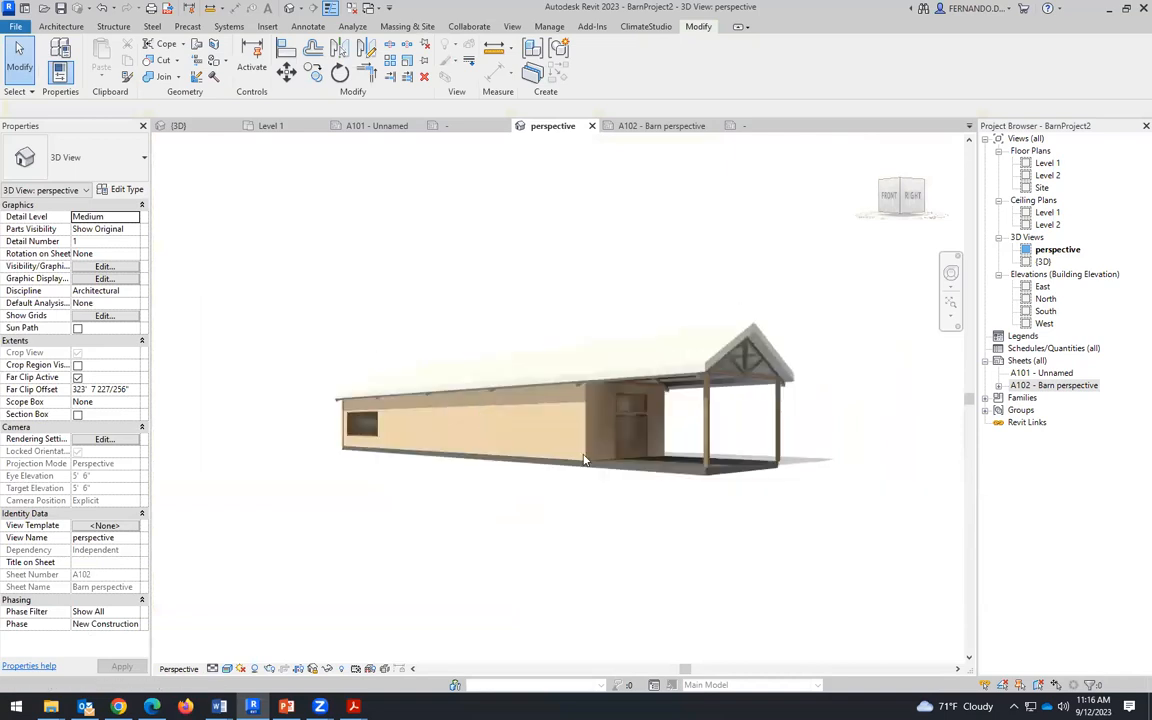
left_click(526, 392)
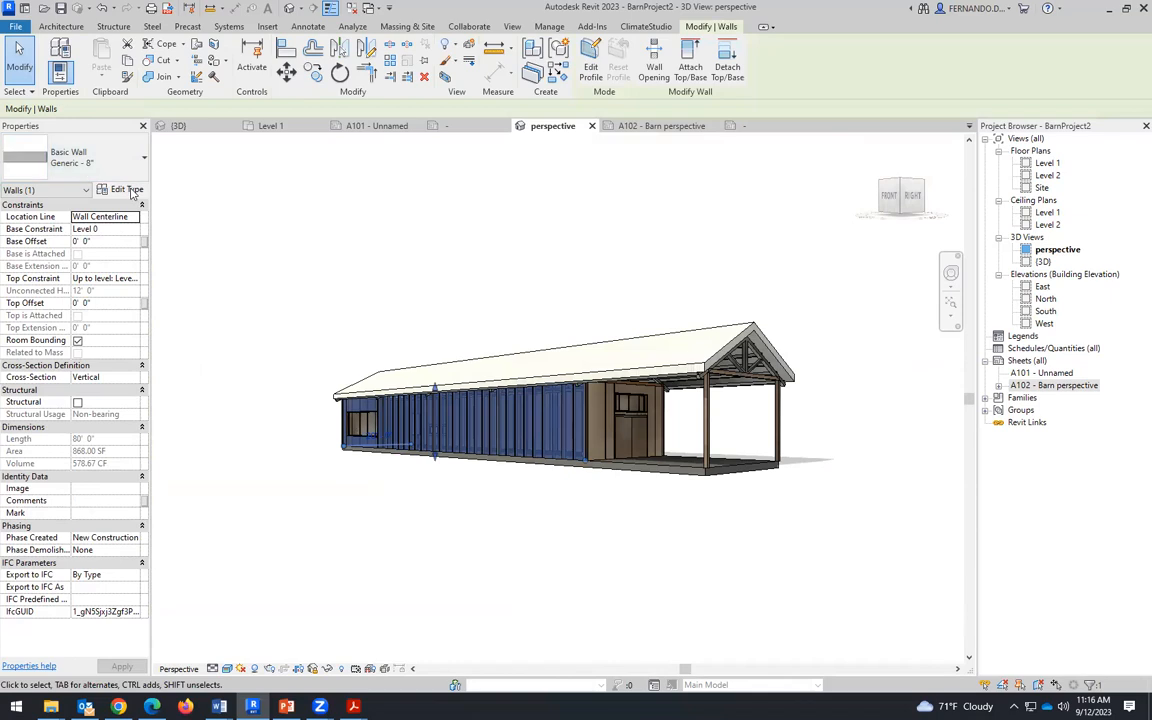
left_click(133, 192)
left_click(786, 295)
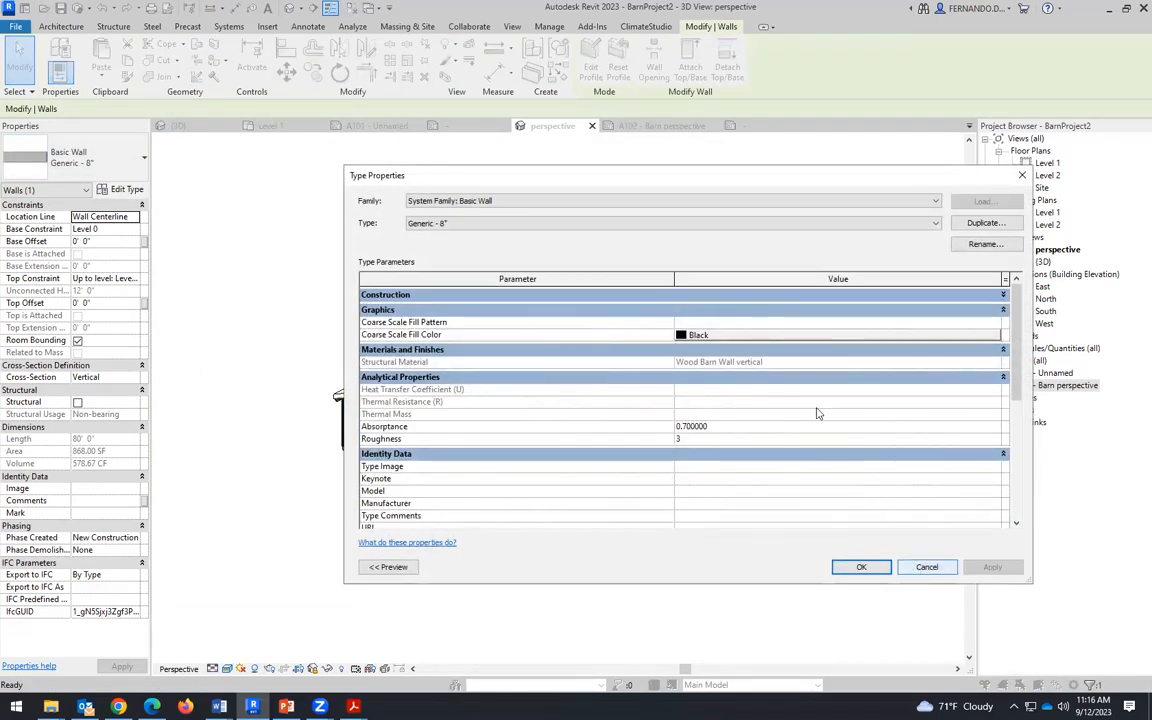
left_click(761, 310)
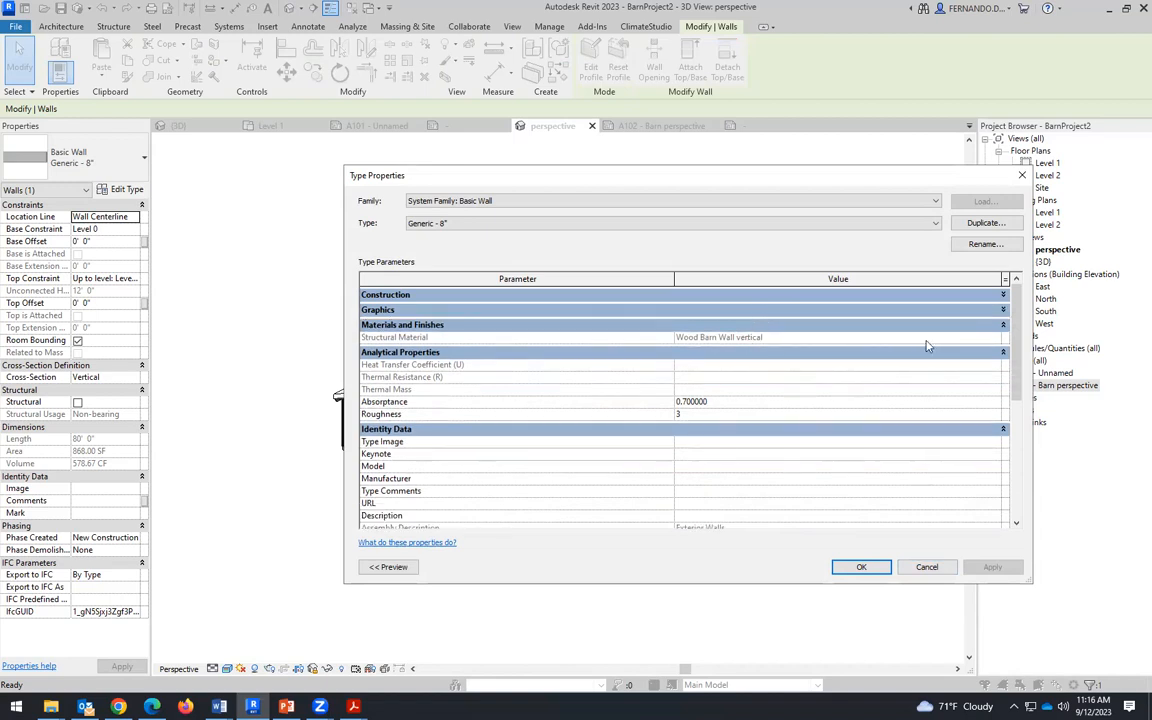
left_click(918, 570)
Step: Set the sample size of the woodwall04 texture in the long wall's Wood Barn Wall vertical material to 10' by 10'
left_click(121, 189)
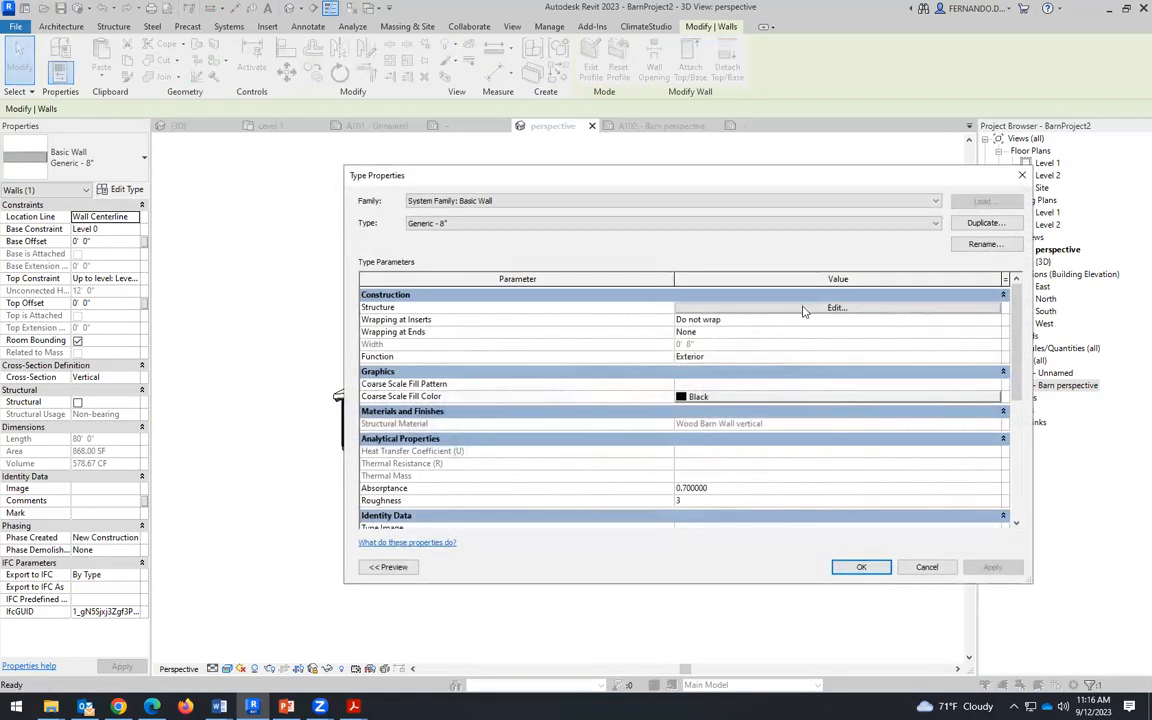
left_click(835, 308)
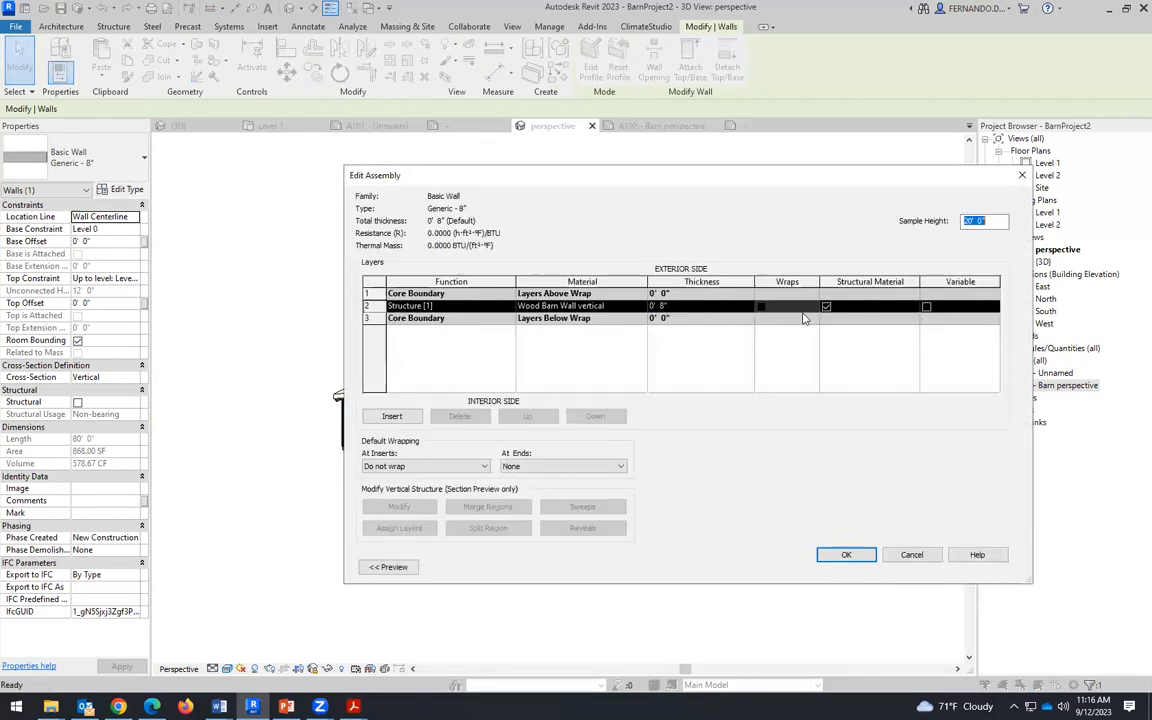
left_click(641, 307)
left_click(643, 306)
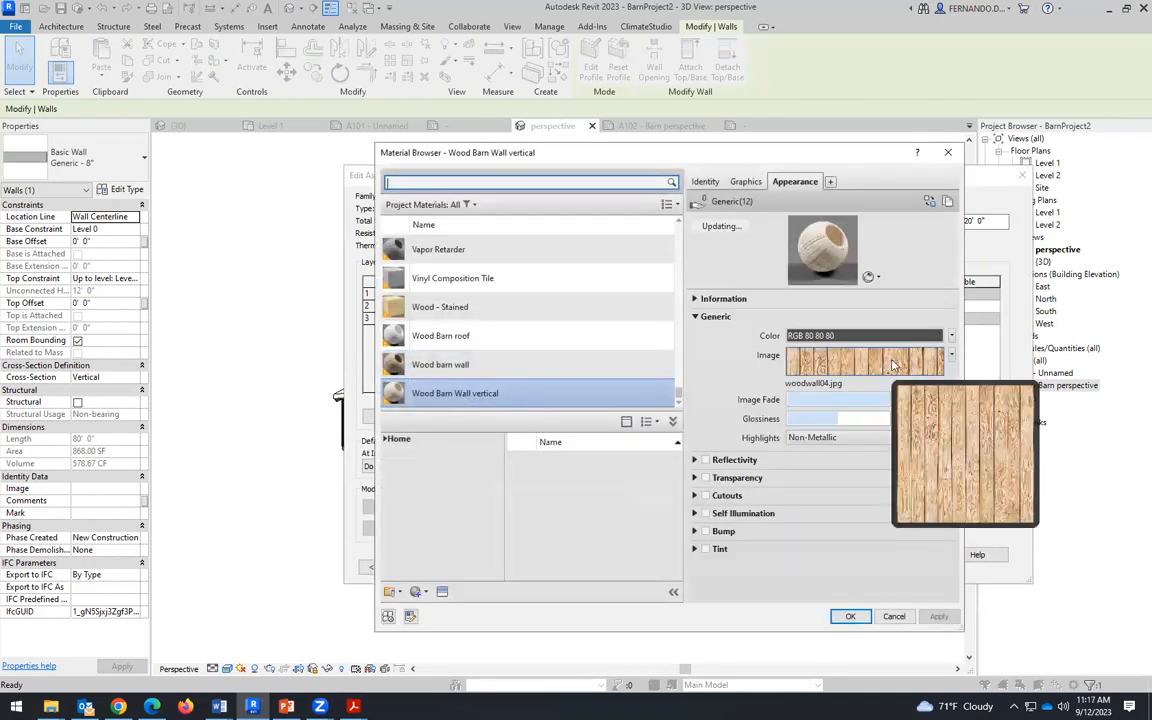
left_click(893, 365)
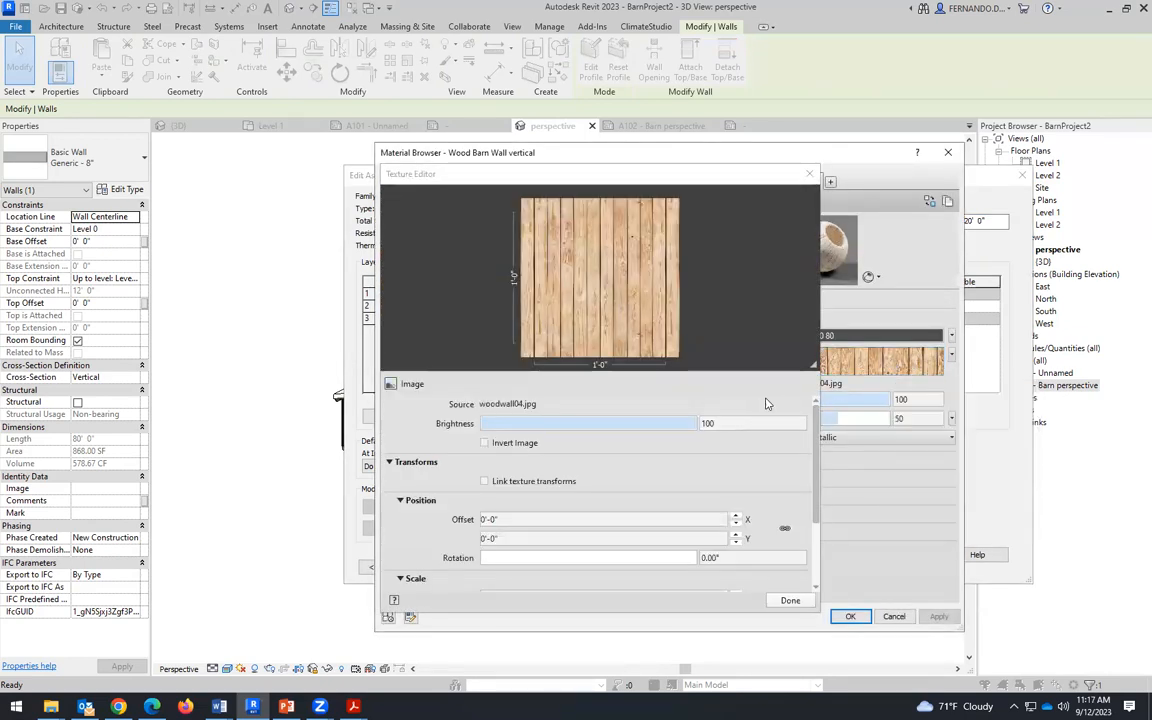
scroll(815, 425, "down", 2)
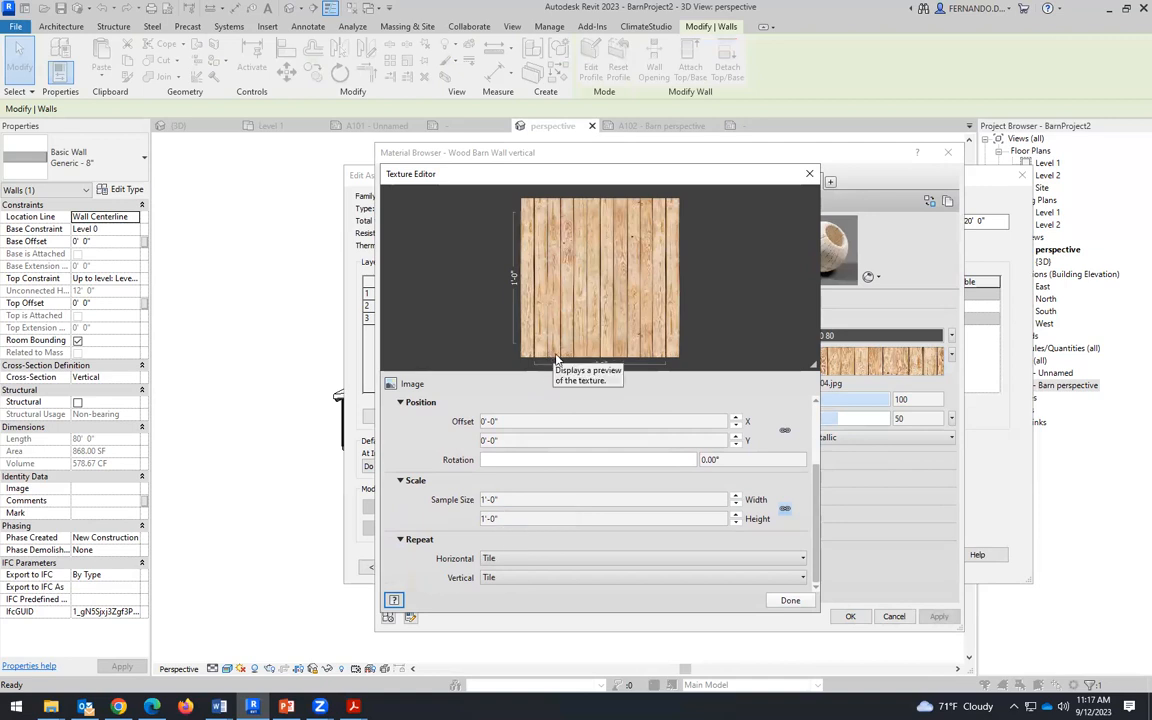
left_click(483, 499)
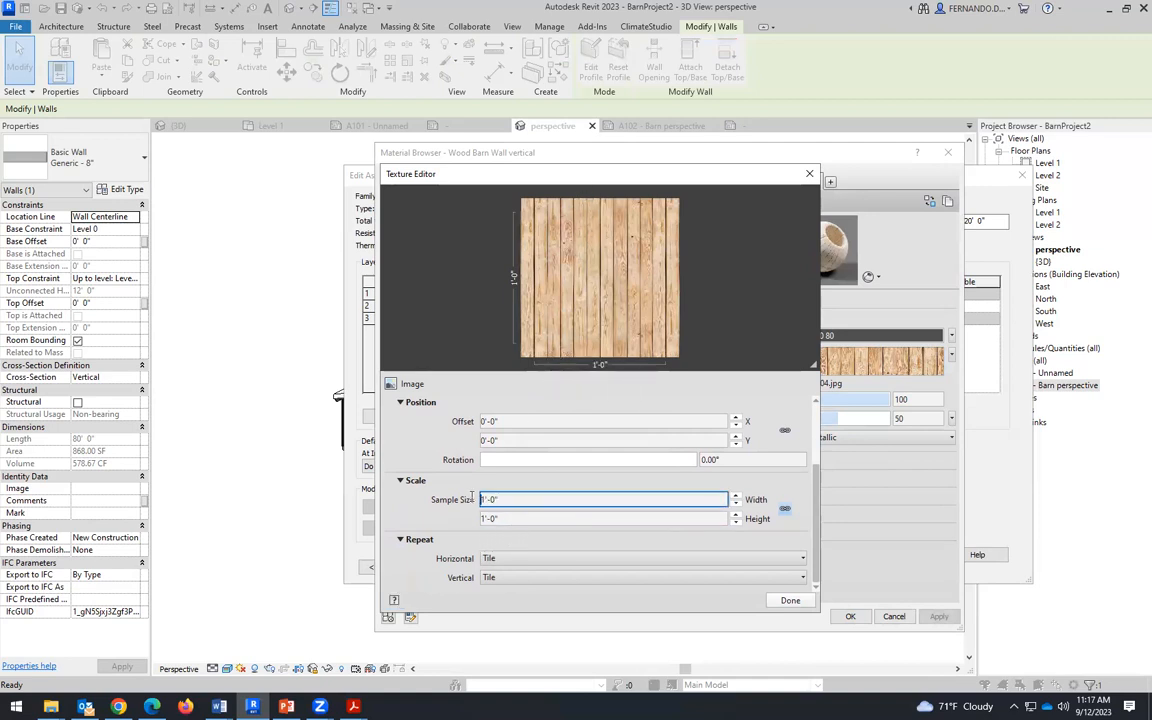
double_click(513, 497)
type("1")
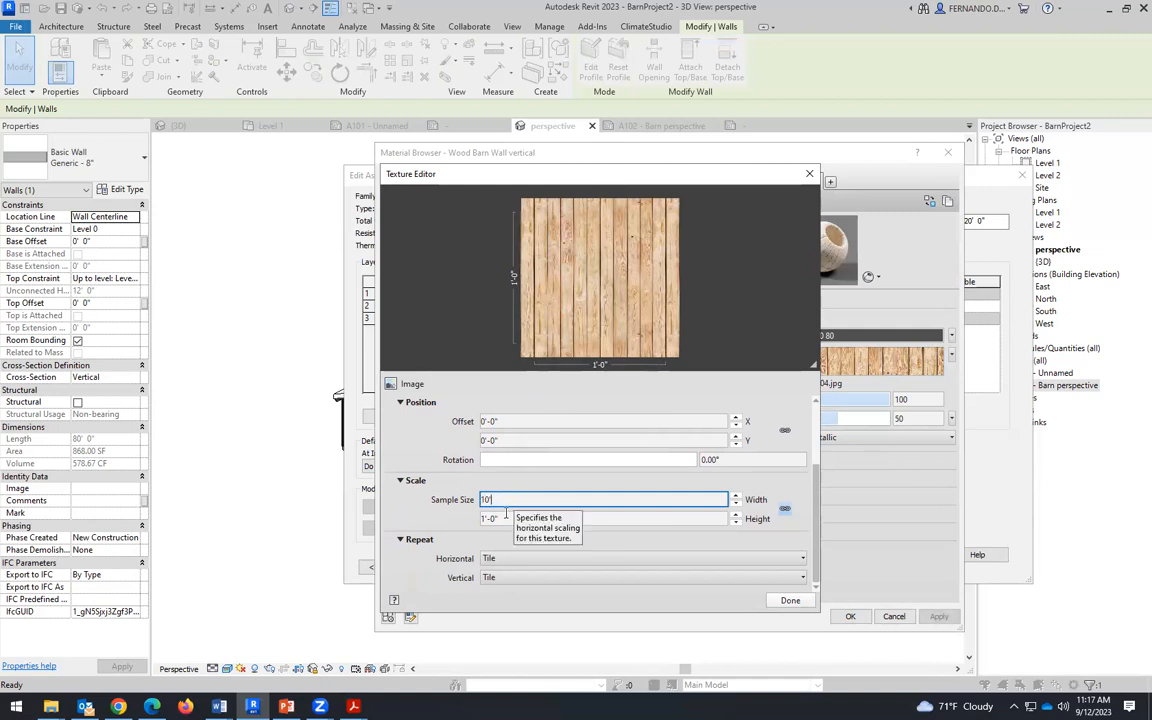
type("0'")
key("Return")
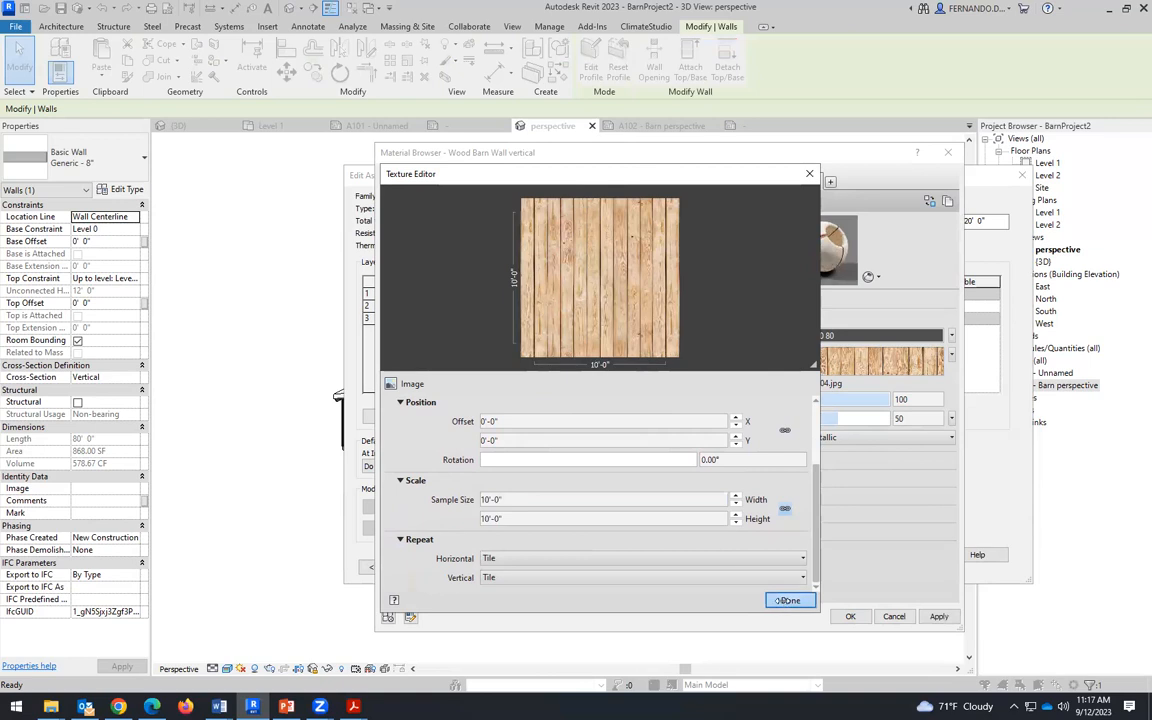
Step: Accept the resized texture, apply the Wood Barn Wall vertical material and the Generic - 8" wall type changes, and deselect the wall
left_click(787, 600)
left_click(930, 620)
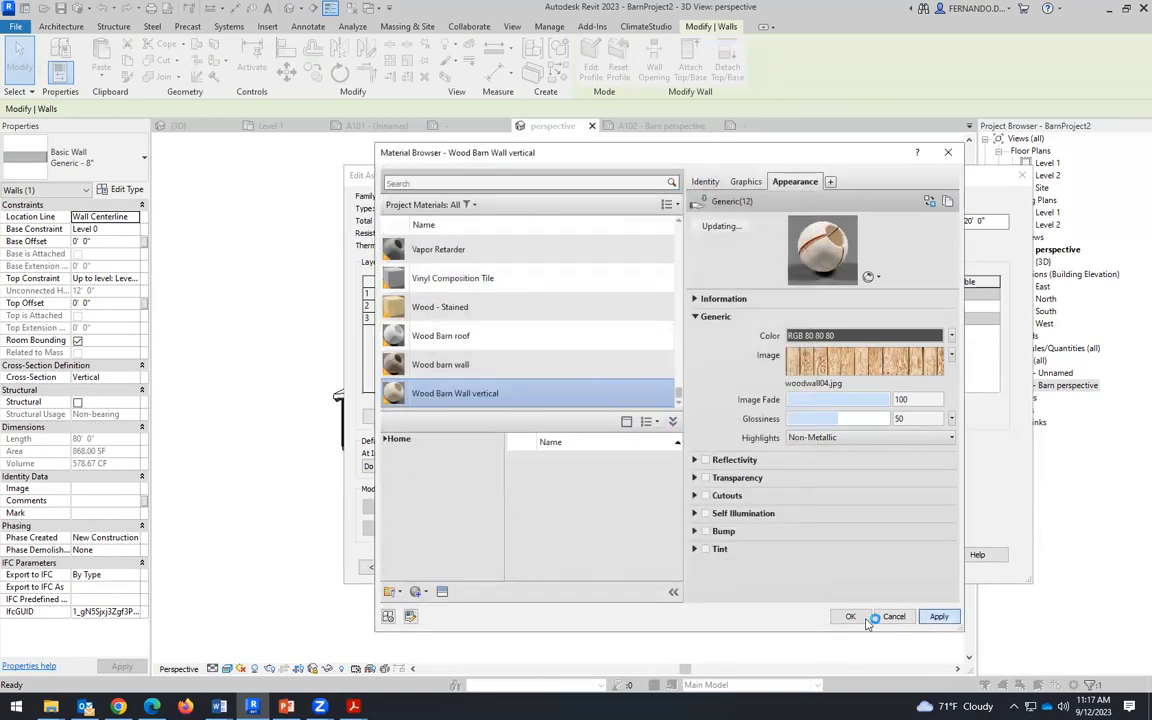
left_click(850, 617)
left_click(849, 552)
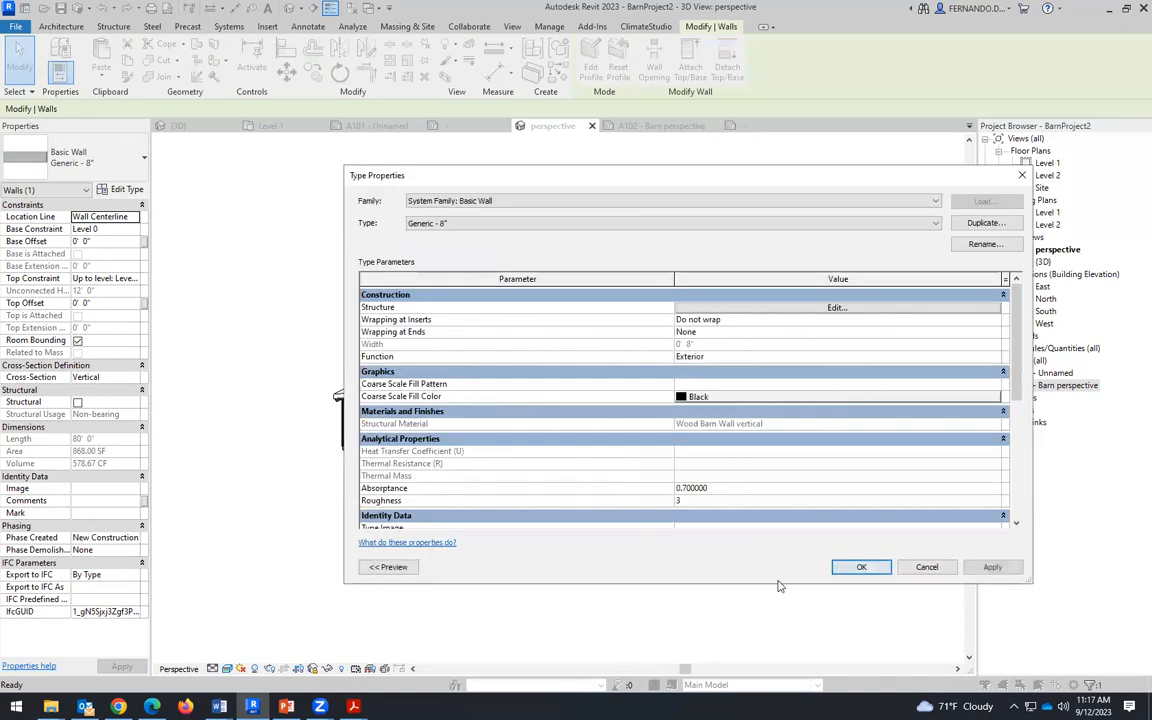
key("Return")
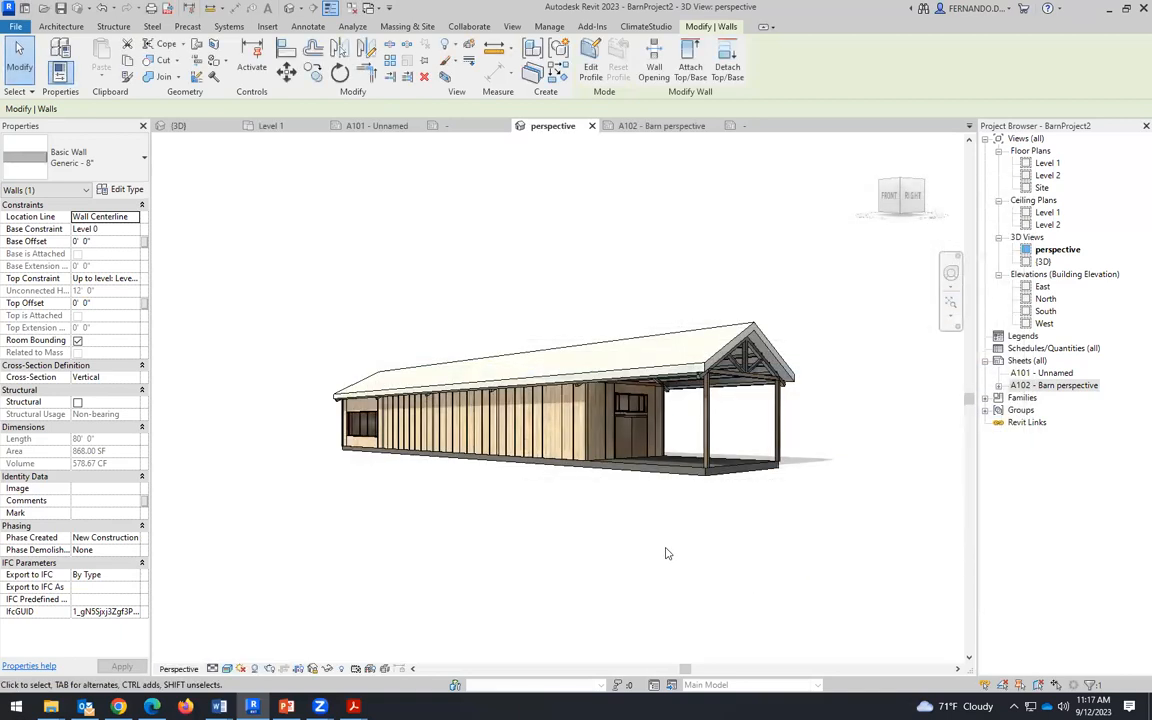
left_click(610, 529)
Step: Examine the resized vertical boards on the barn's walls and the wood grain of the porch post up close
scroll(573, 435, "up", 2)
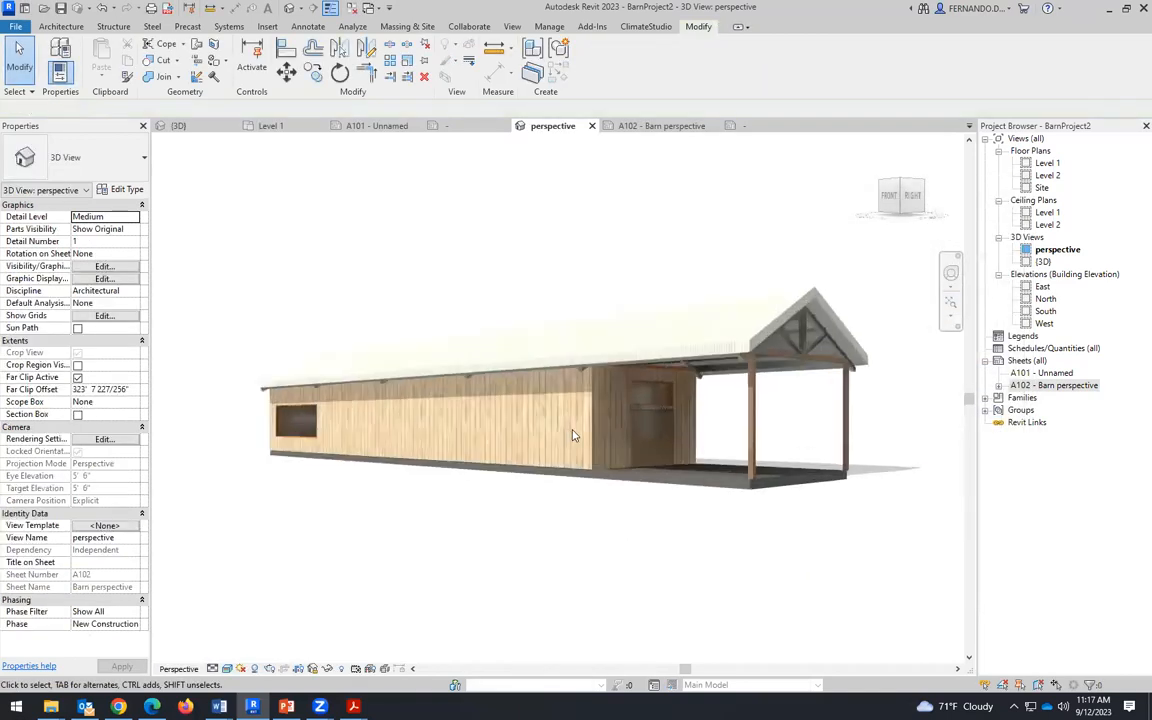
scroll(585, 500, "up", 1)
scroll(586, 560, "up", 1)
scroll(586, 572, "up", 1)
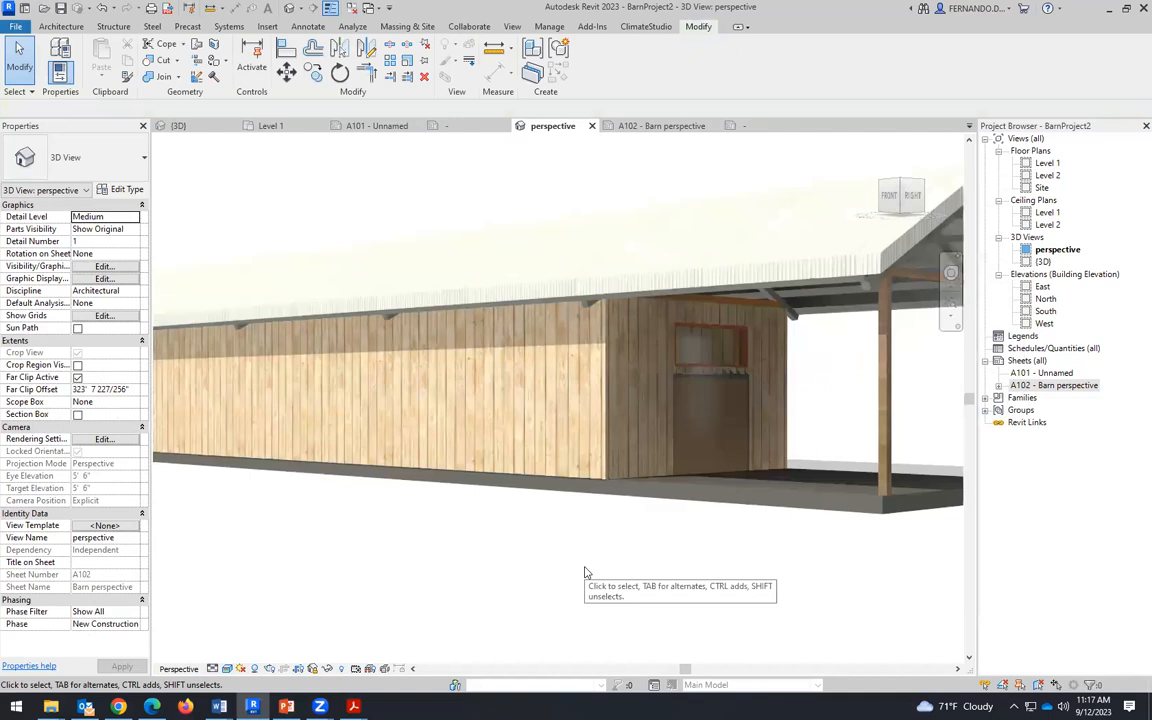
scroll(526, 344, "up", 2)
scroll(528, 385, "down", 3)
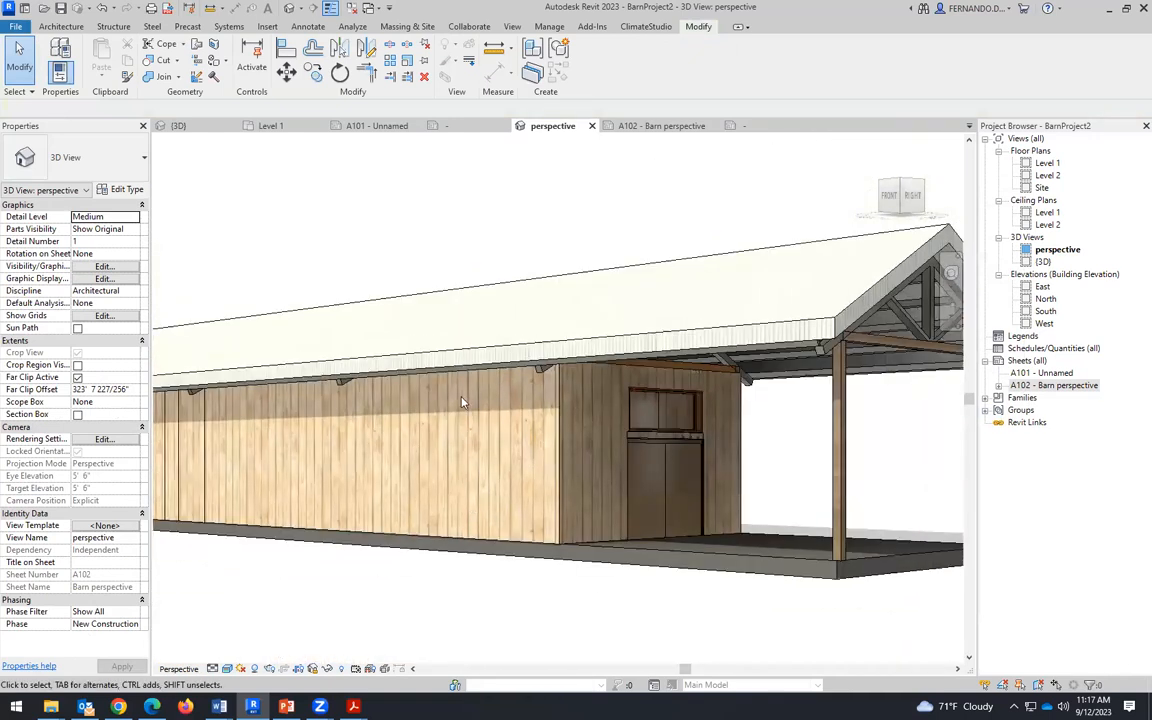
scroll(462, 402, "up", 5)
scroll(600, 398, "down", 4)
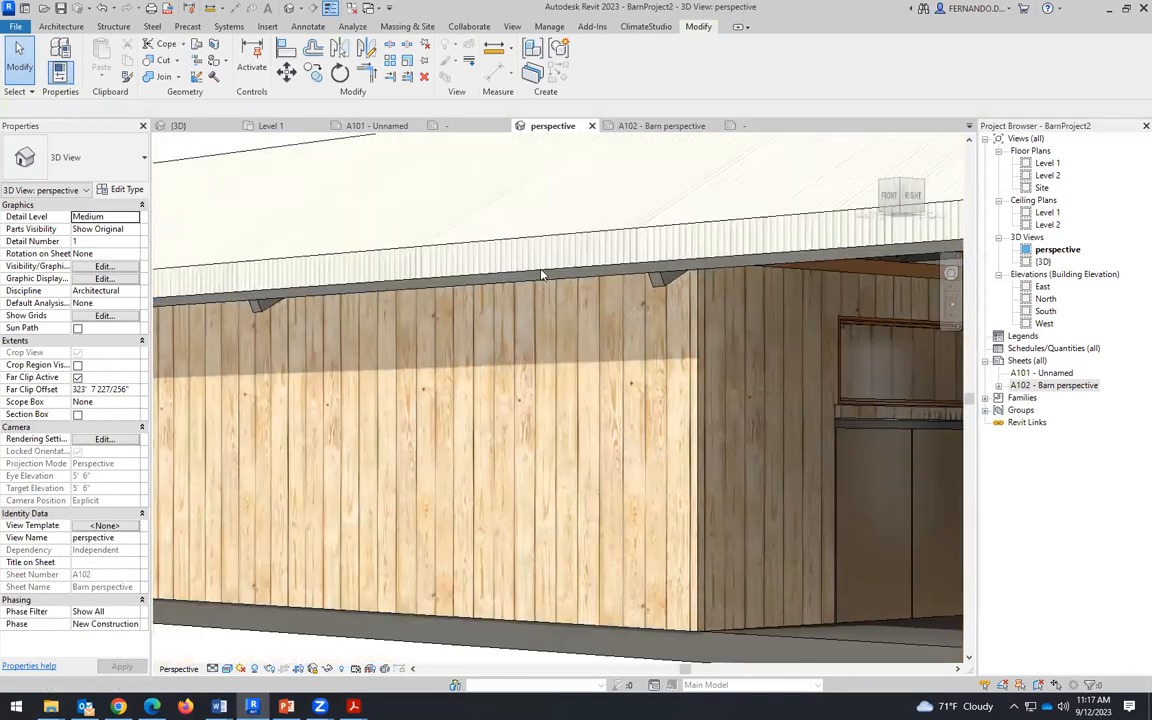
scroll(604, 544, "down", 4)
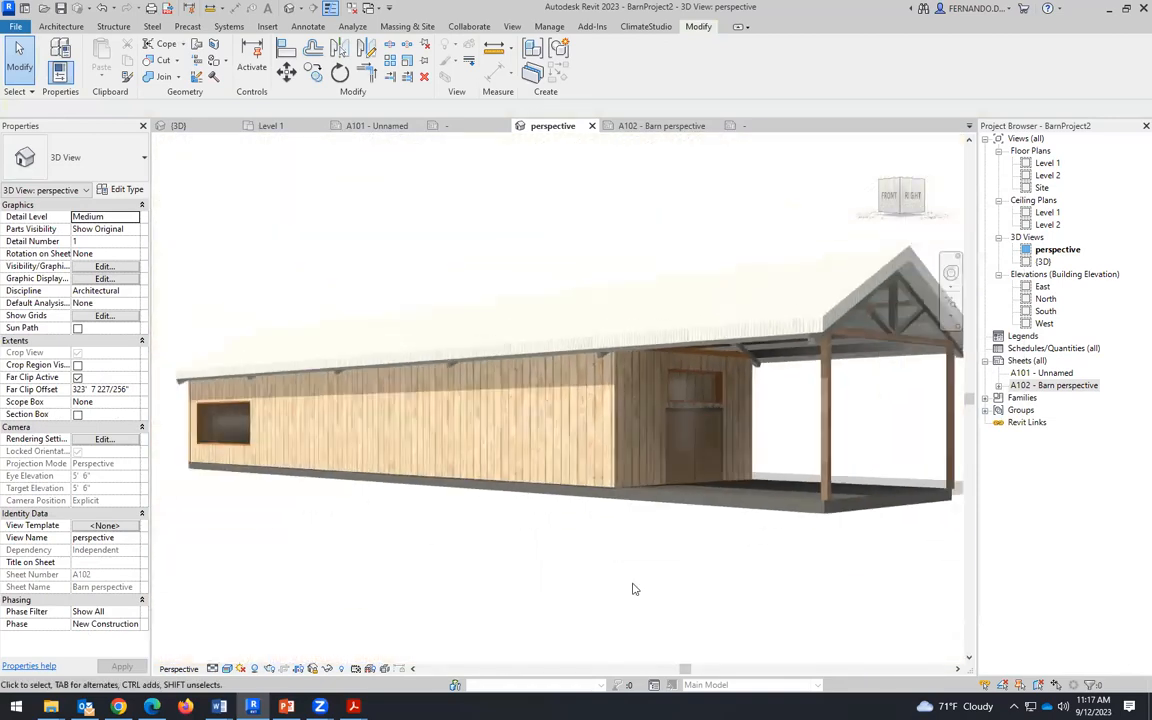
scroll(632, 589, "down", 1)
scroll(540, 560, "down", 2)
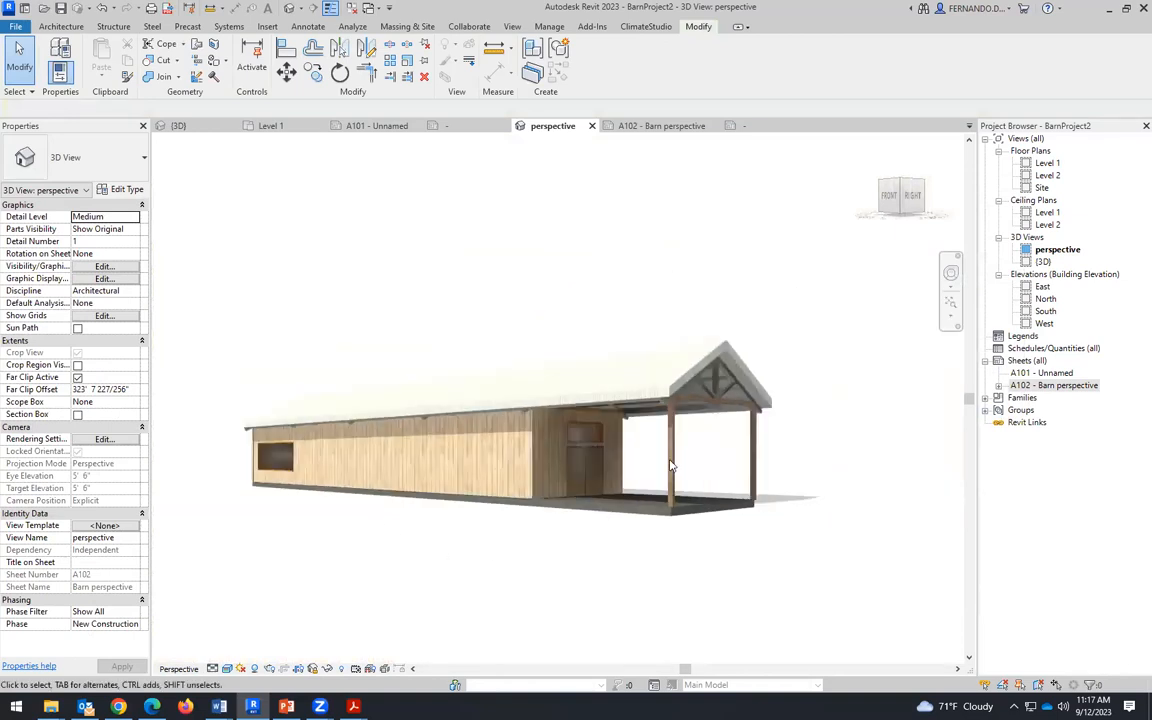
scroll(671, 465, "up", 4)
scroll(632, 456, "up", 3)
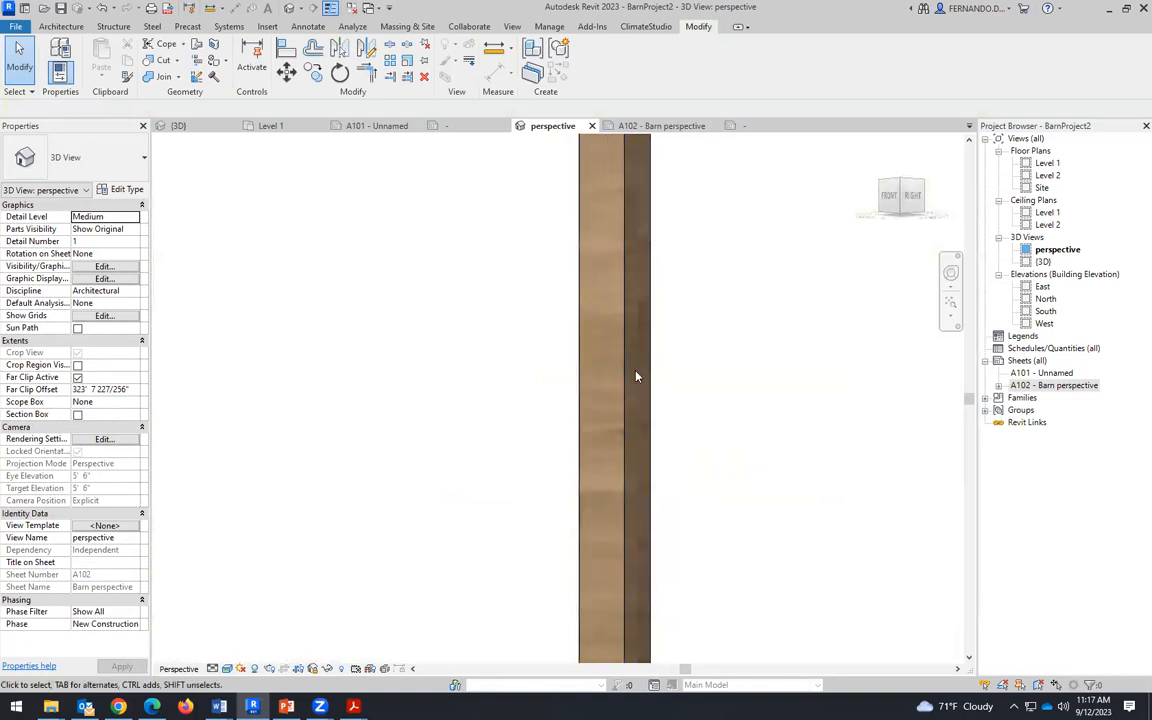
Step: Set the structural material of the 6x6 timber beam above the barn doors to Wood barn wall and deselect the beam
scroll(565, 345, "down", 5)
scroll(555, 352, "up", 4)
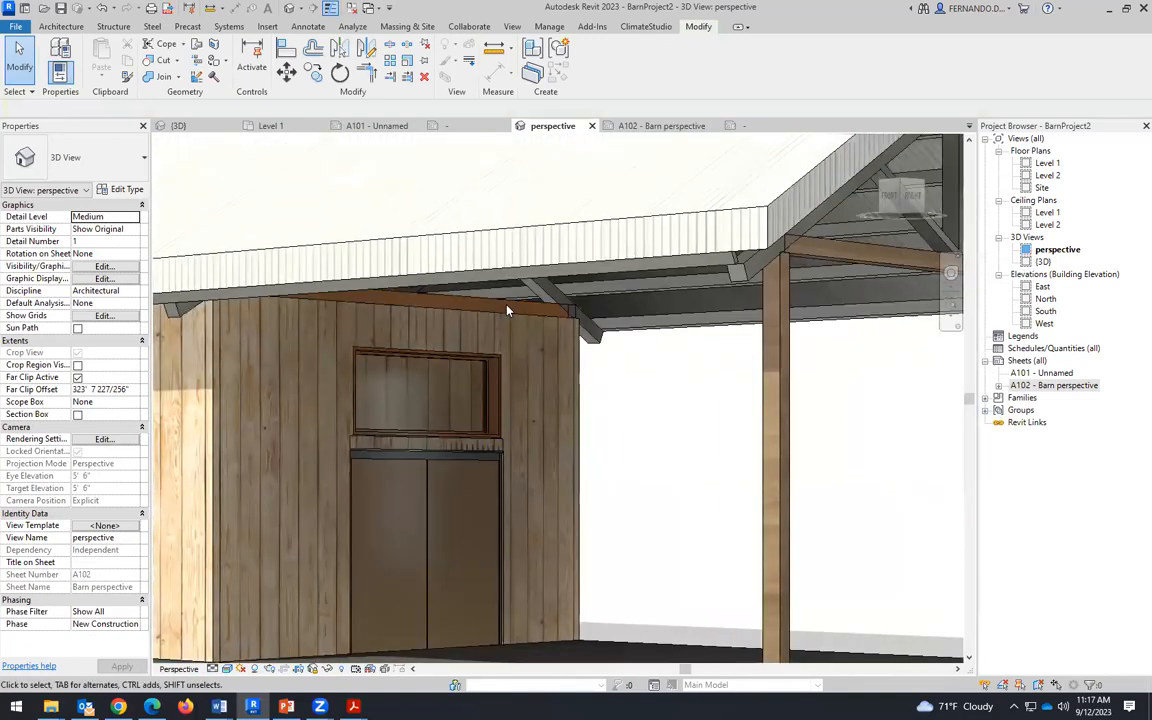
left_click(506, 311)
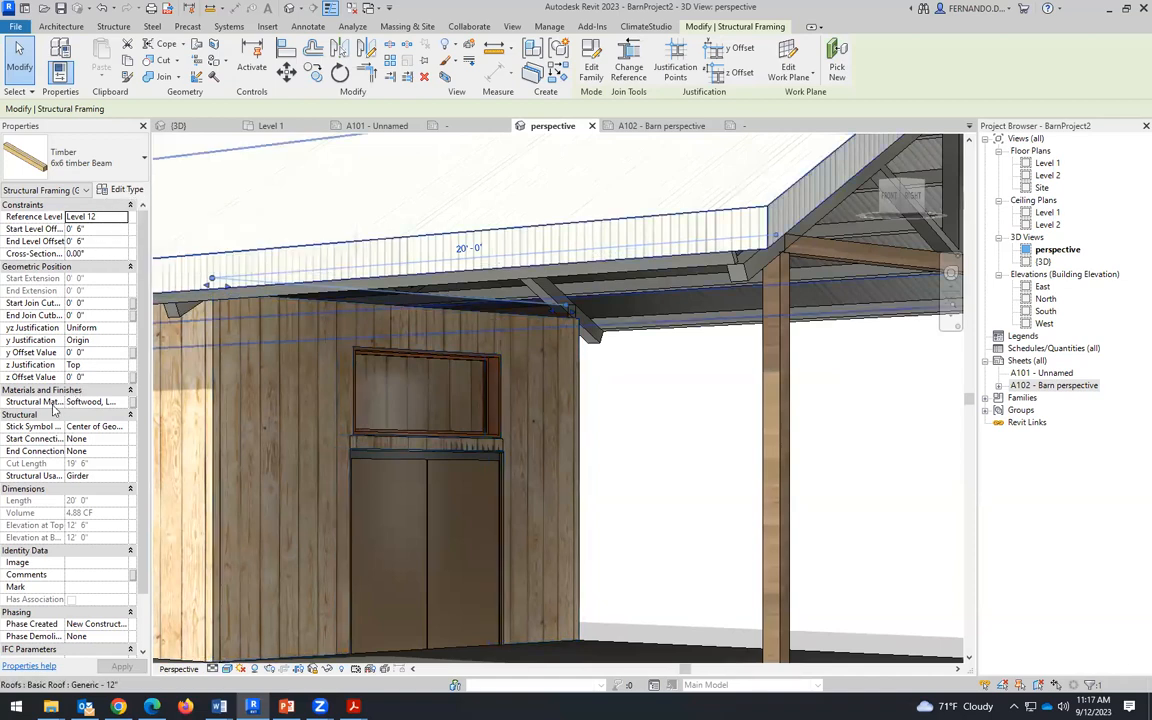
left_click(131, 404)
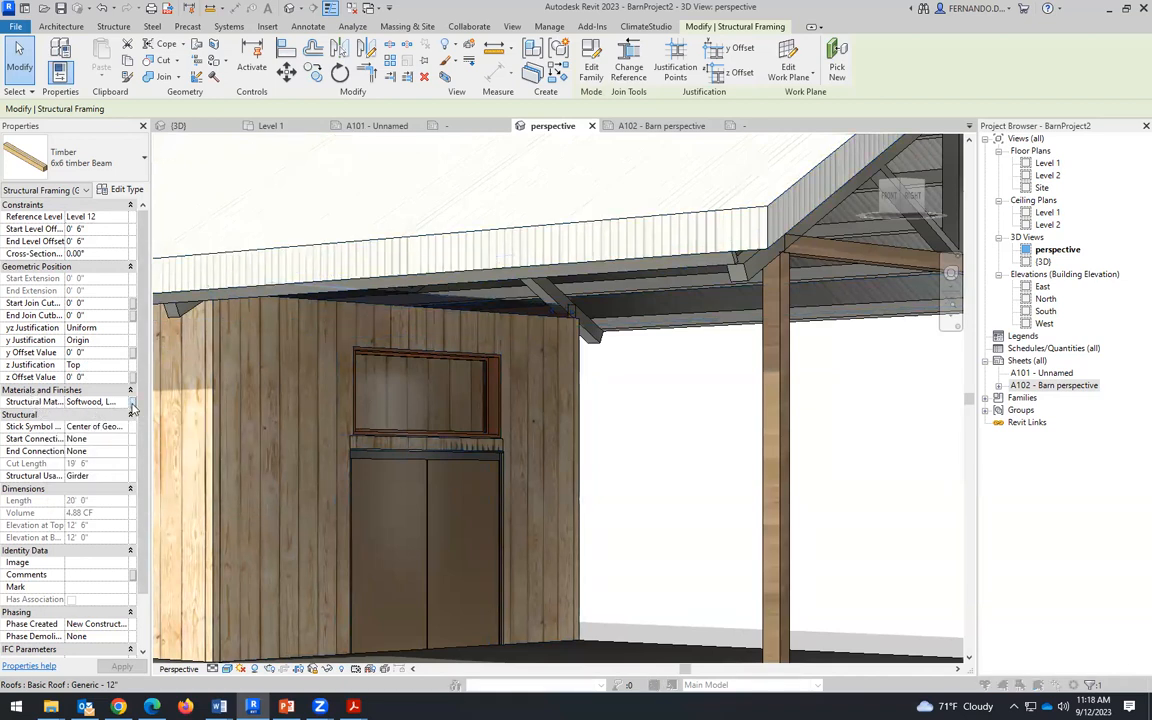
left_click(659, 471)
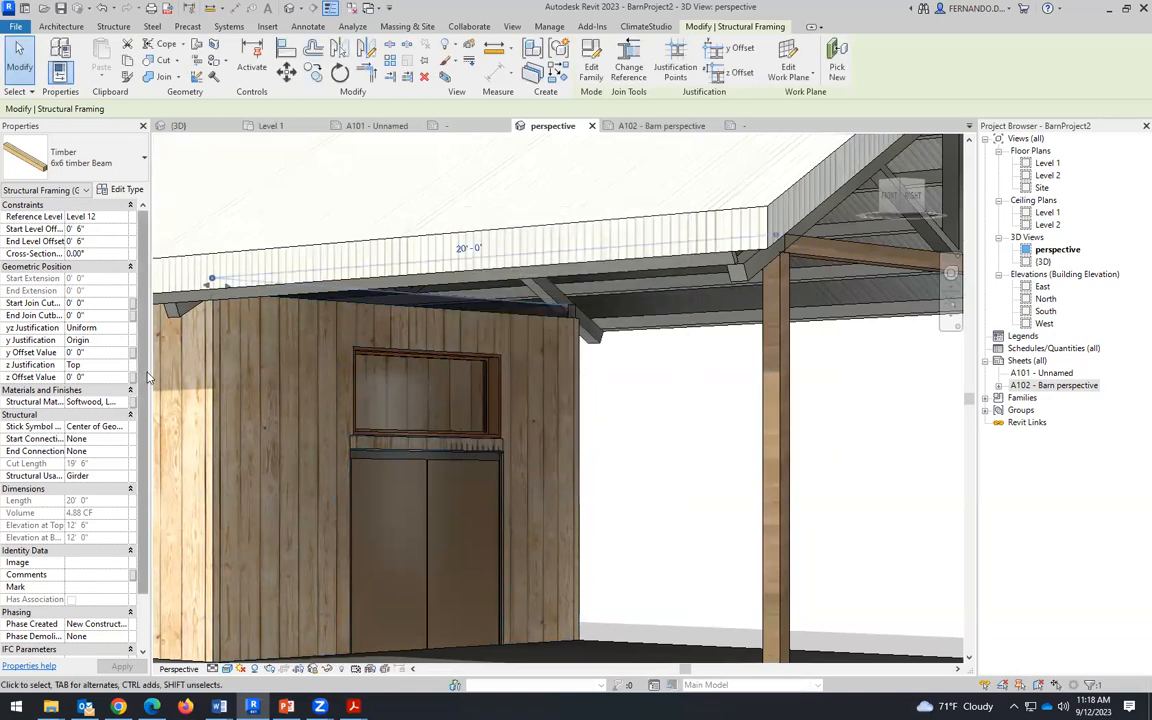
left_click_drag(170, 373, 222, 372)
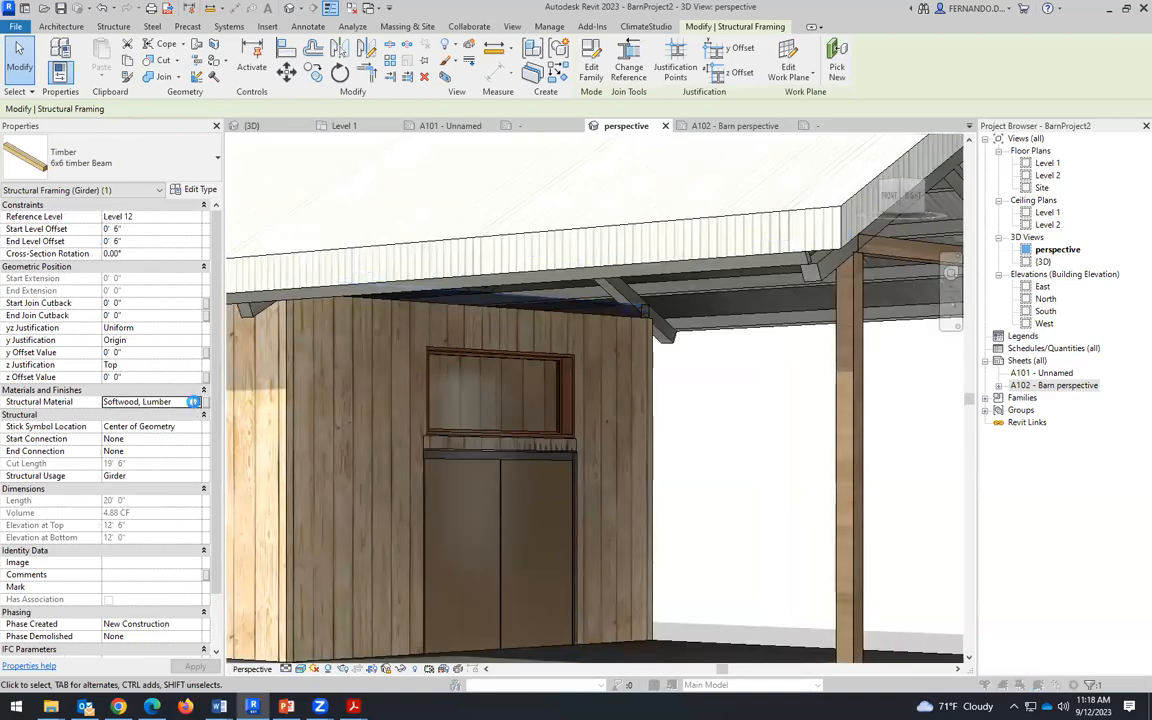
left_click(193, 401)
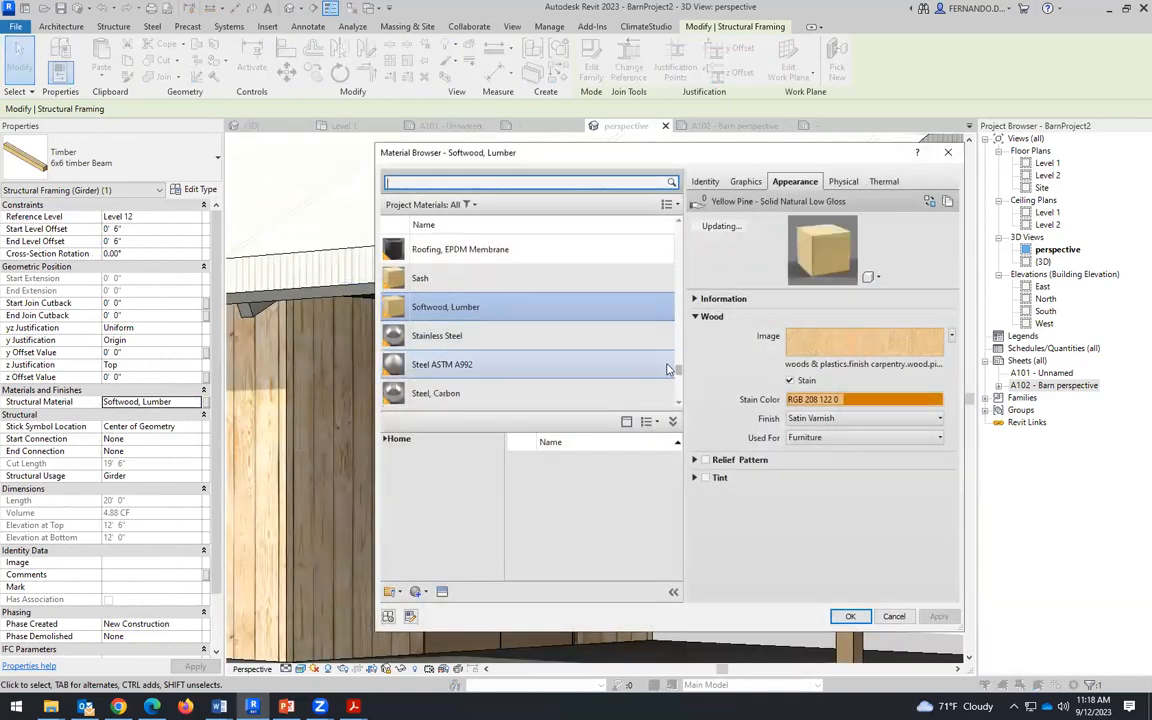
scroll(668, 369, "down", 5)
left_click(450, 364)
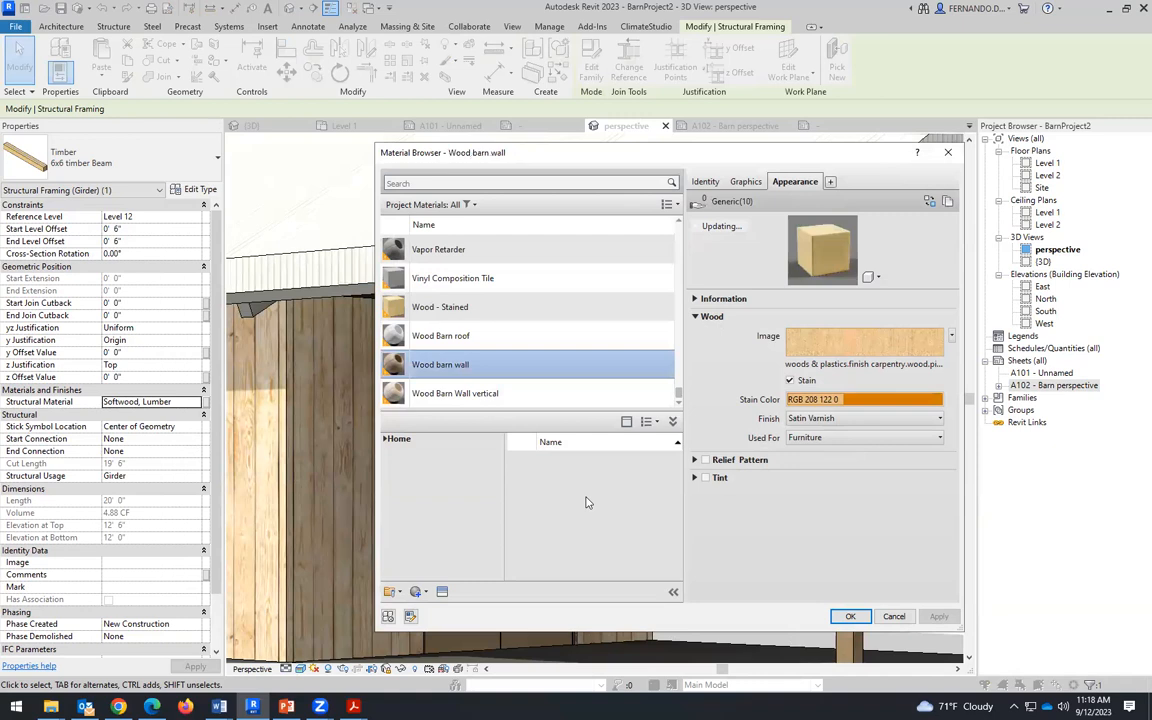
left_click(850, 616)
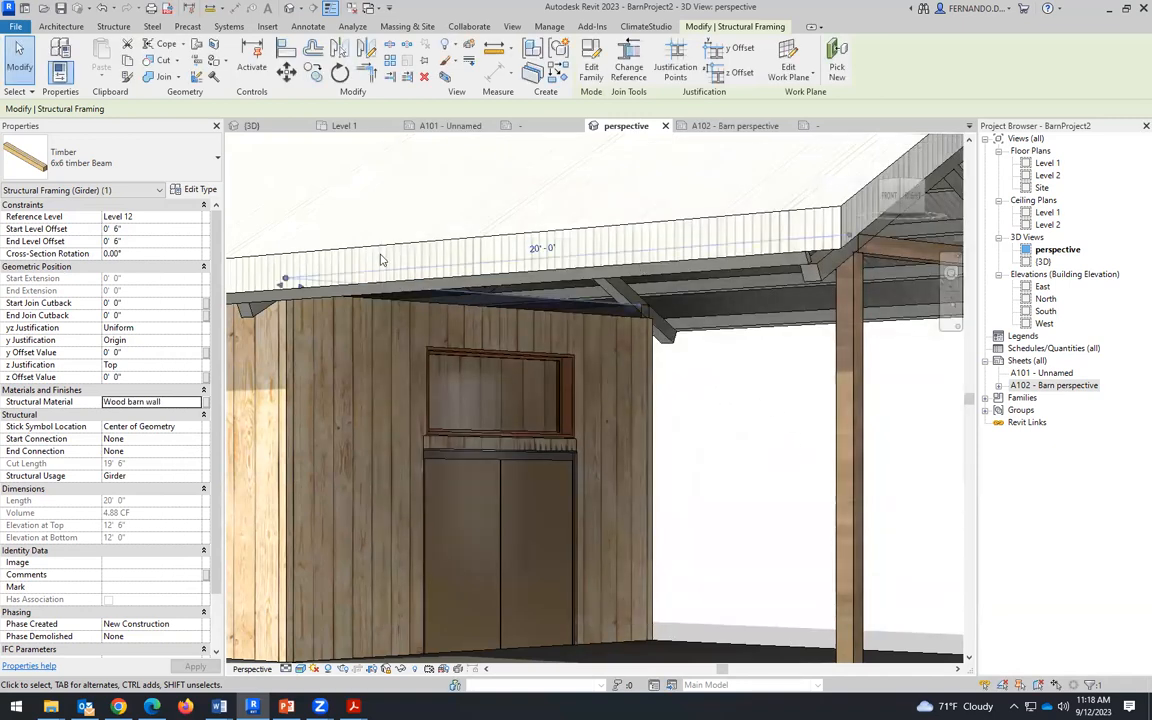
key("Escape")
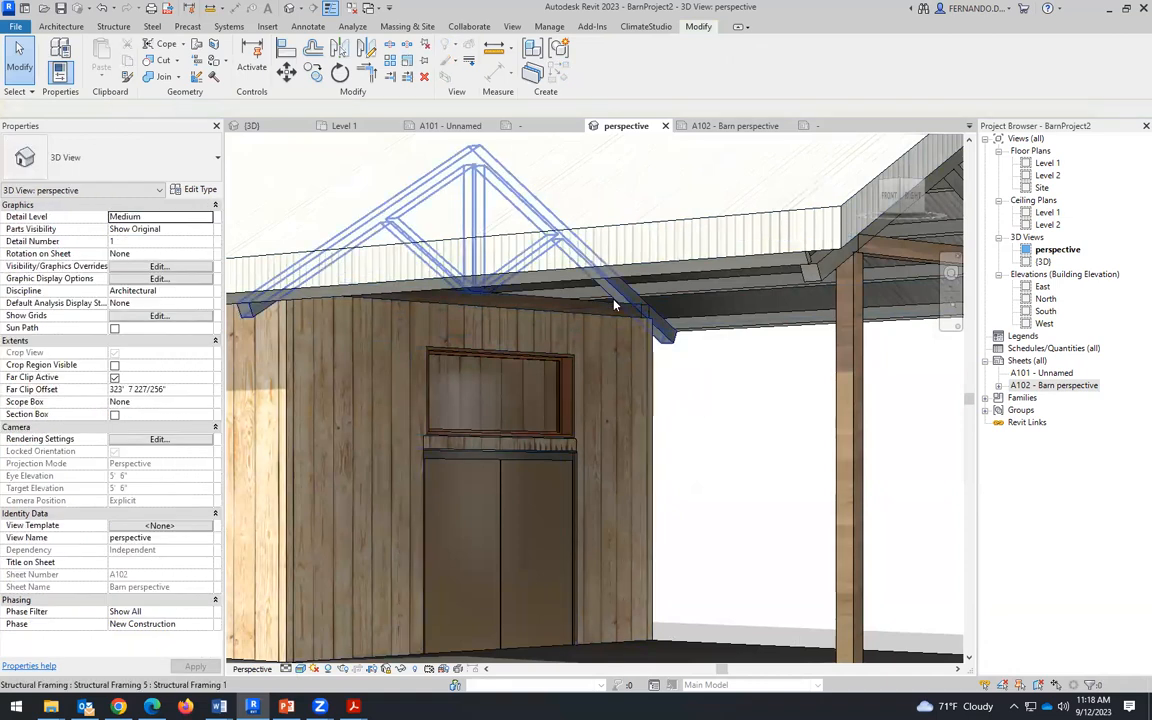
Step: Examine the beam's wood finish, the roof truss end beside it and the whole barn perspective
scroll(614, 305, "up", 5)
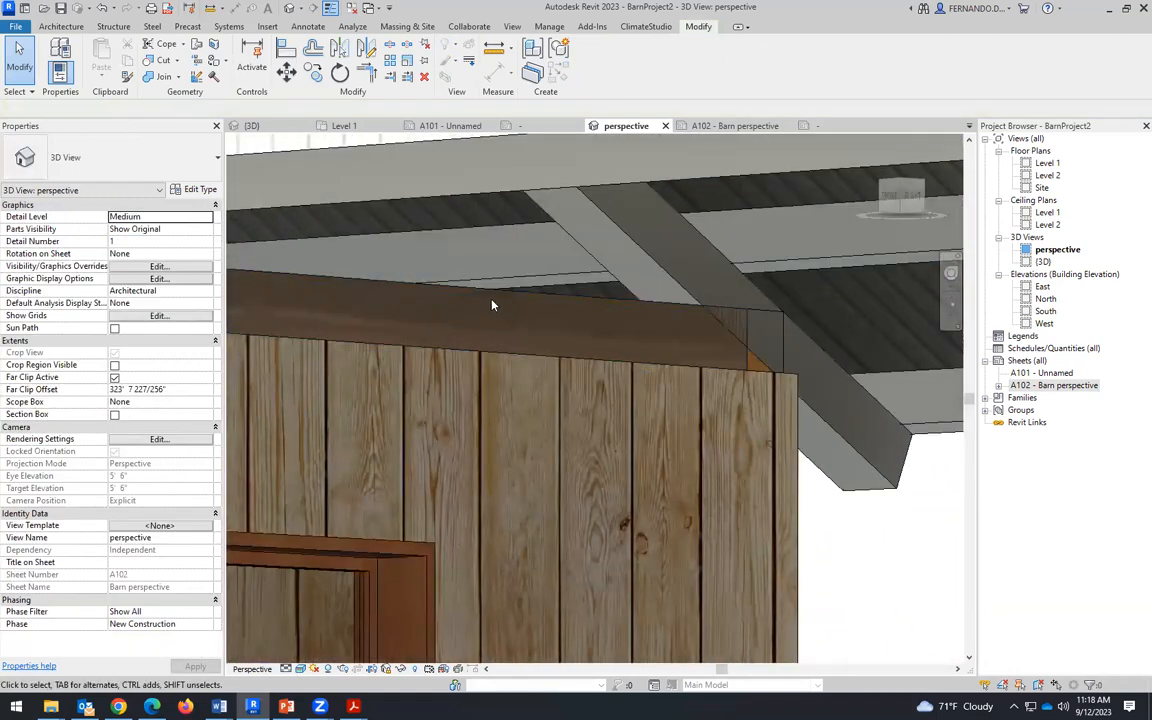
scroll(475, 315, "down", 5)
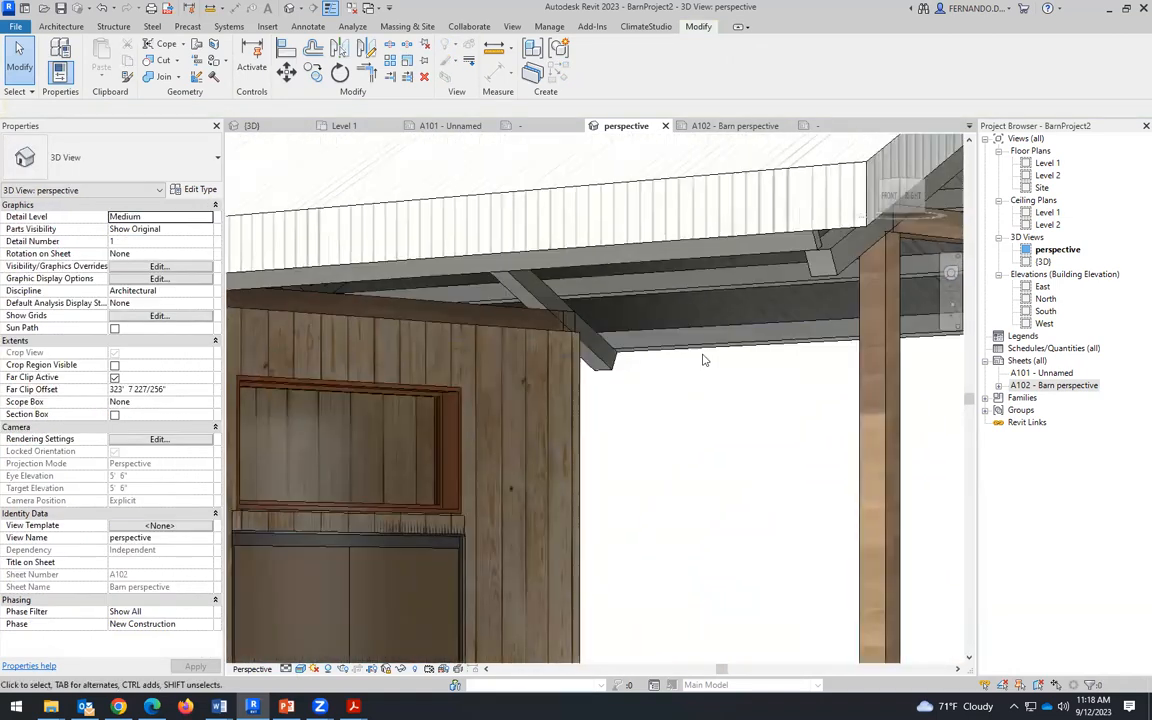
scroll(662, 332, "down", 3)
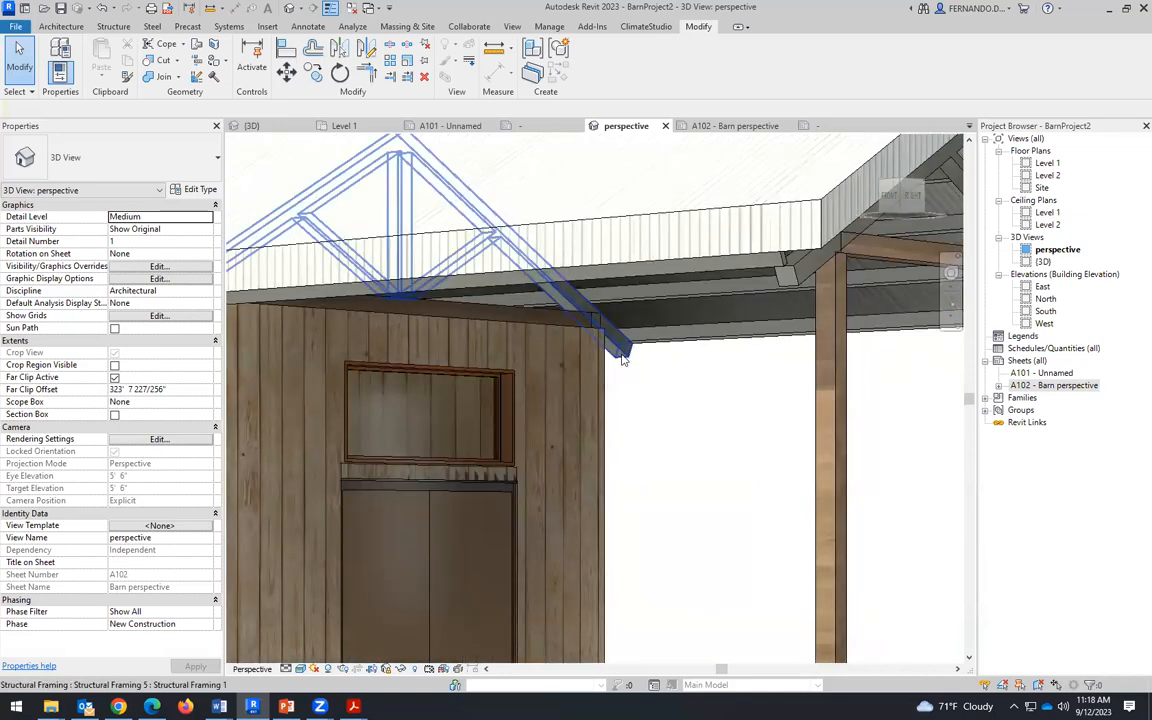
left_click(621, 354)
left_click(672, 468)
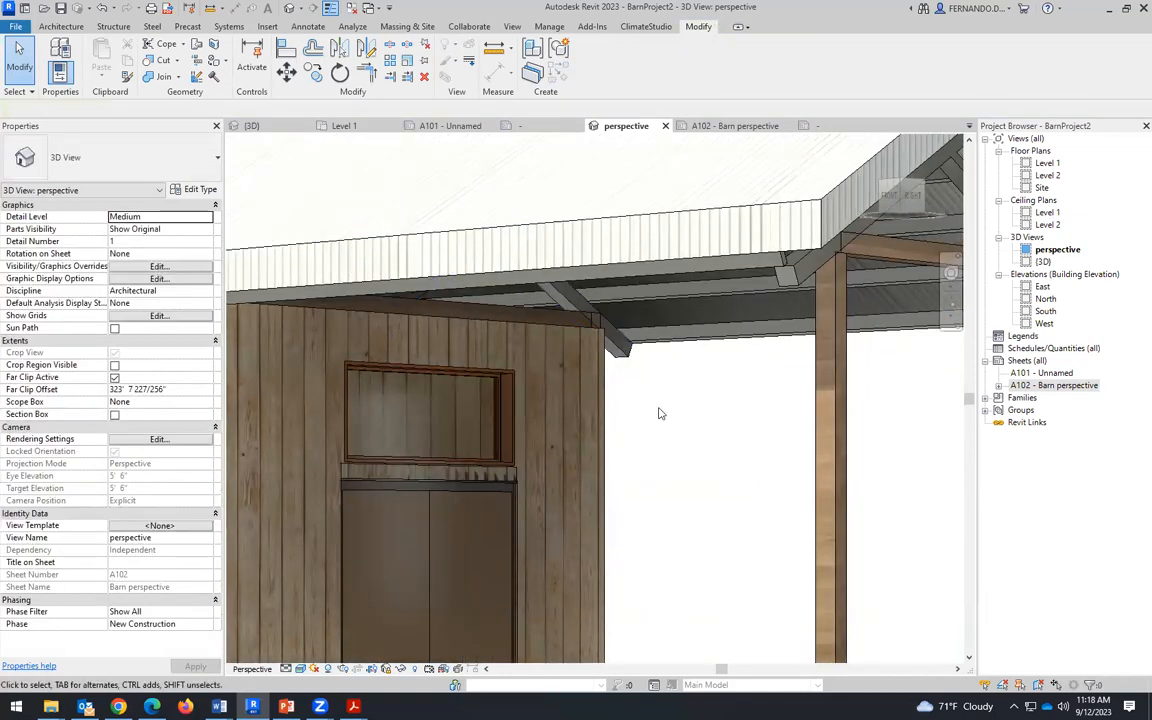
scroll(665, 455, "down", 5)
scroll(733, 302, "down", 2)
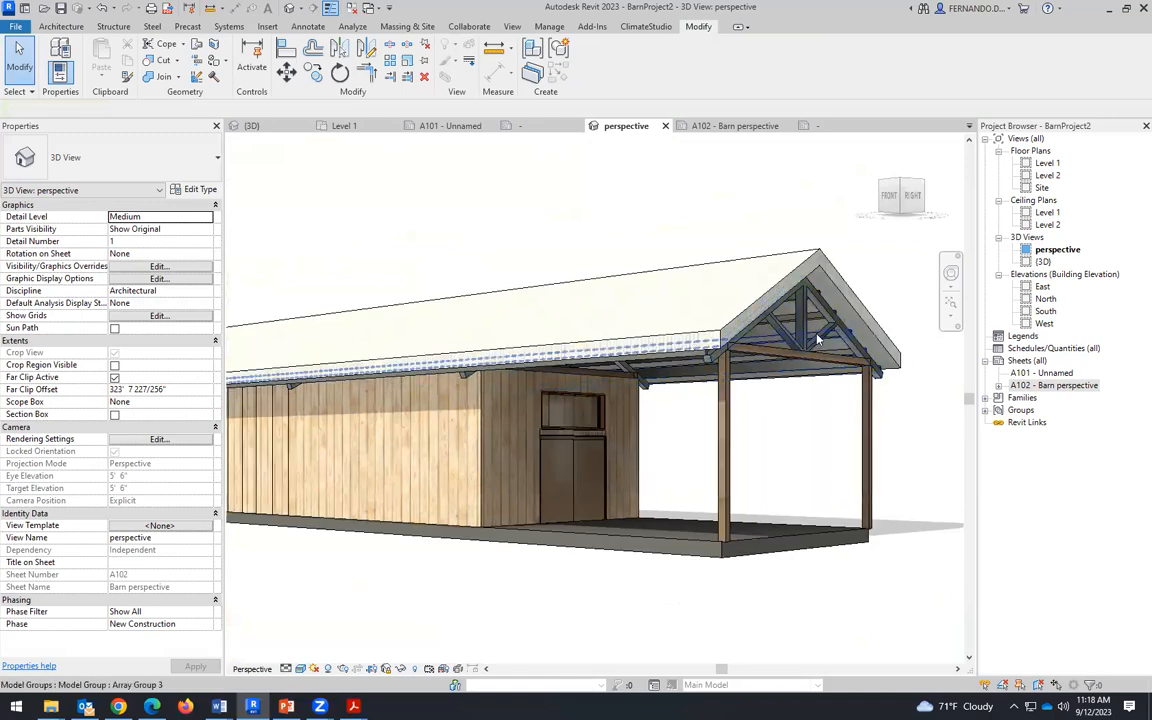
scroll(845, 479, "down", 3)
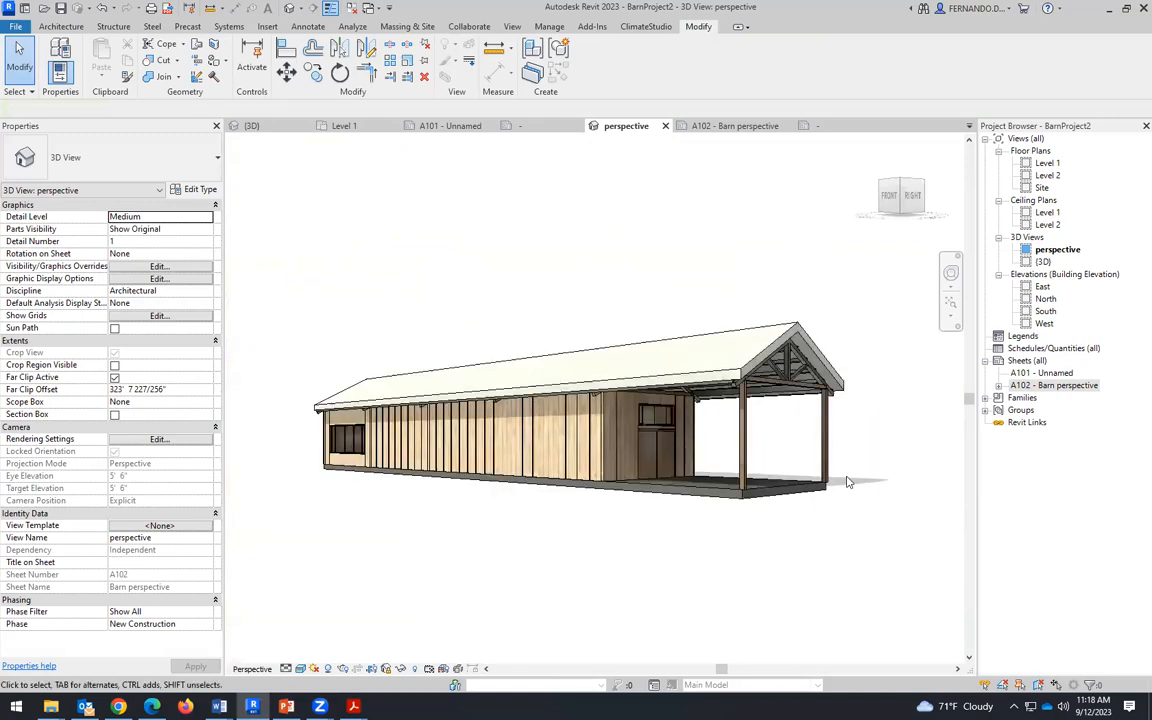
scroll(623, 580, "up", 5)
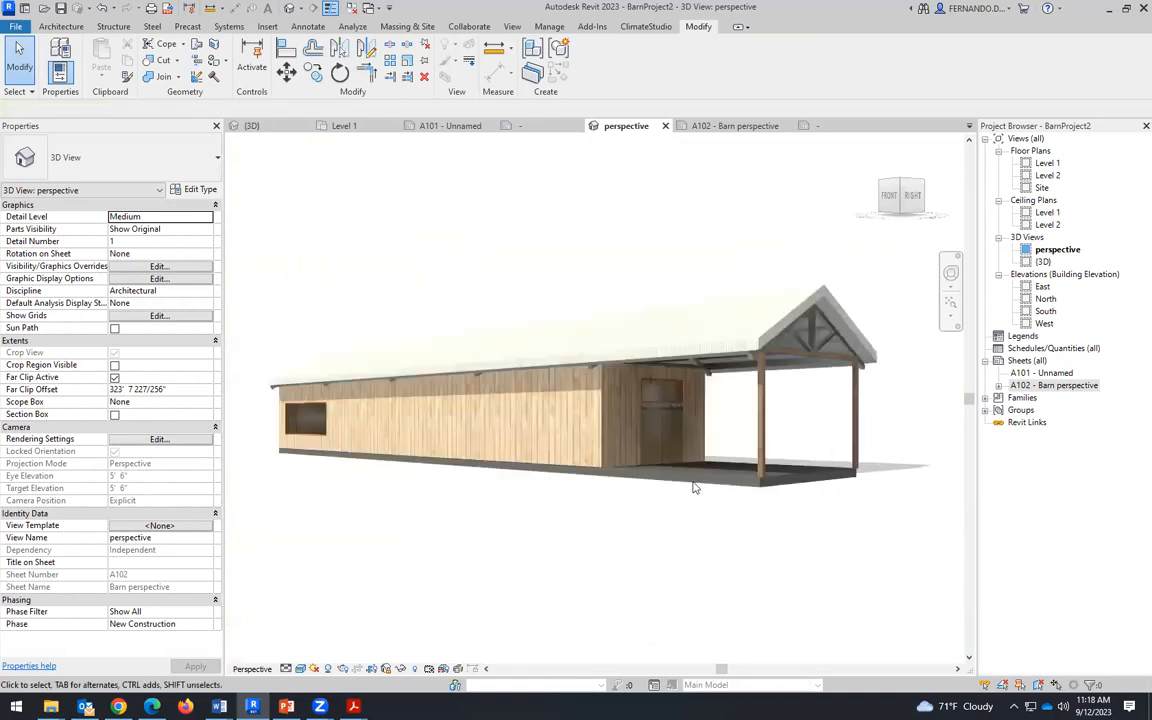
scroll(722, 500, "down", 4)
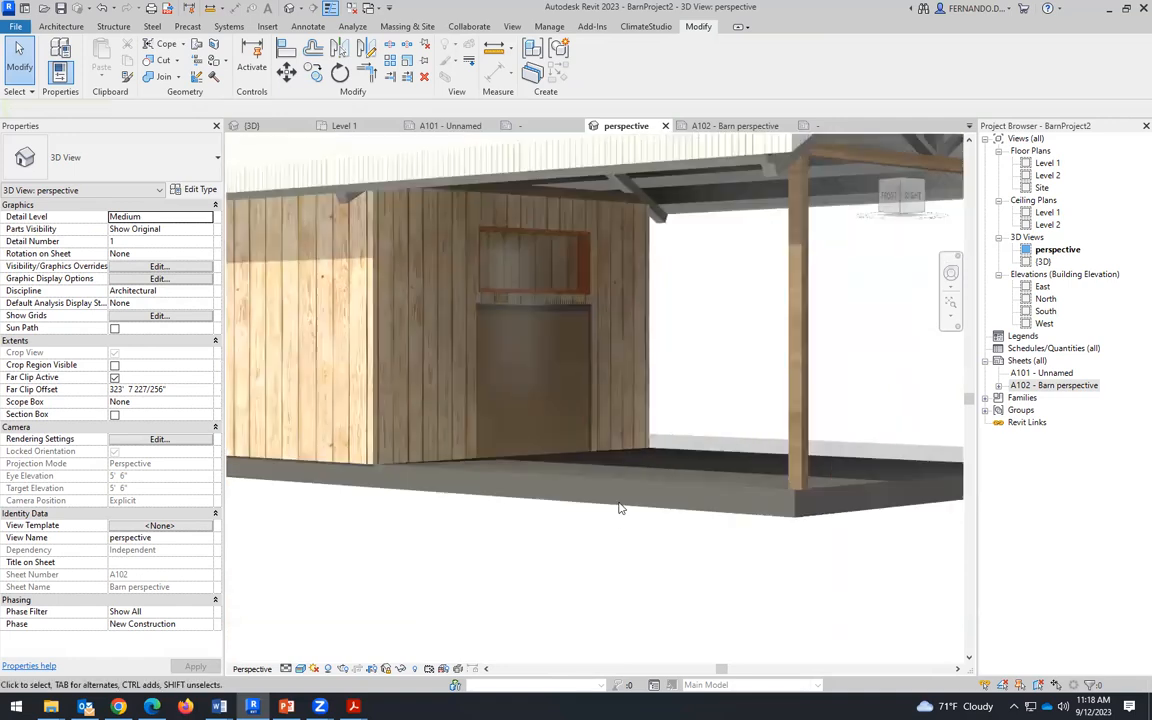
Step: Check the barn's floor slab and look through the materials folder for a floor texture, highlighting travertine02
left_click(620, 488)
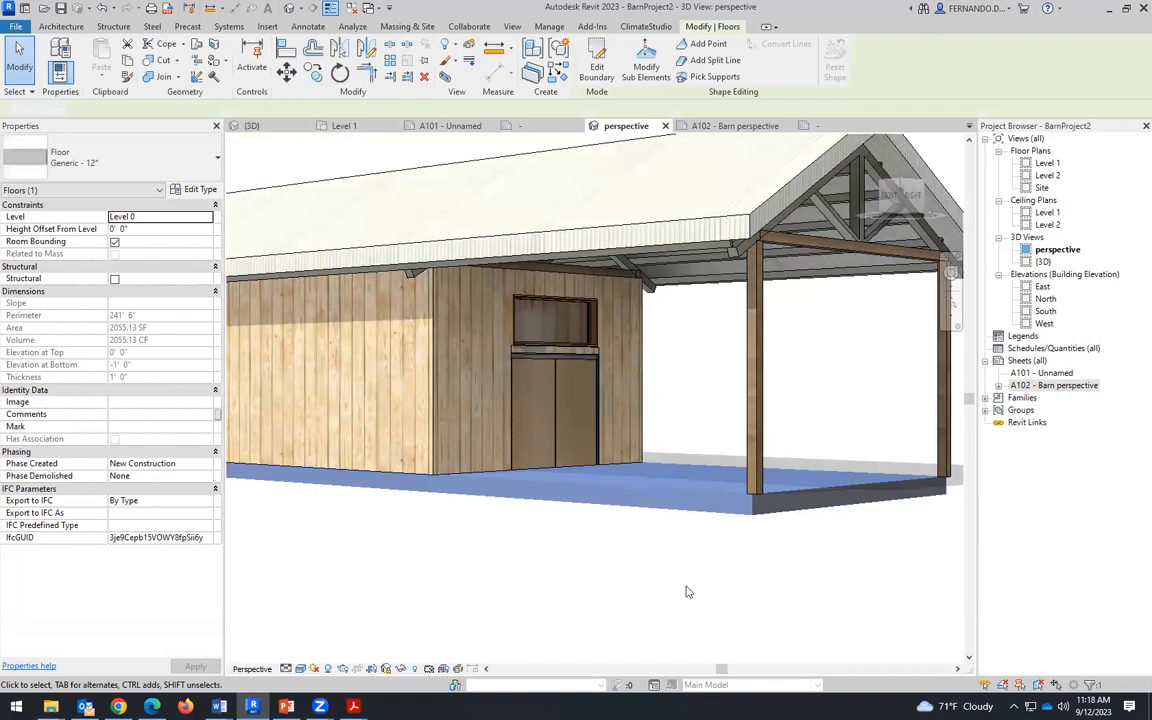
left_click(686, 519)
scroll(689, 505, "up", 6)
scroll(703, 541, "down", 6)
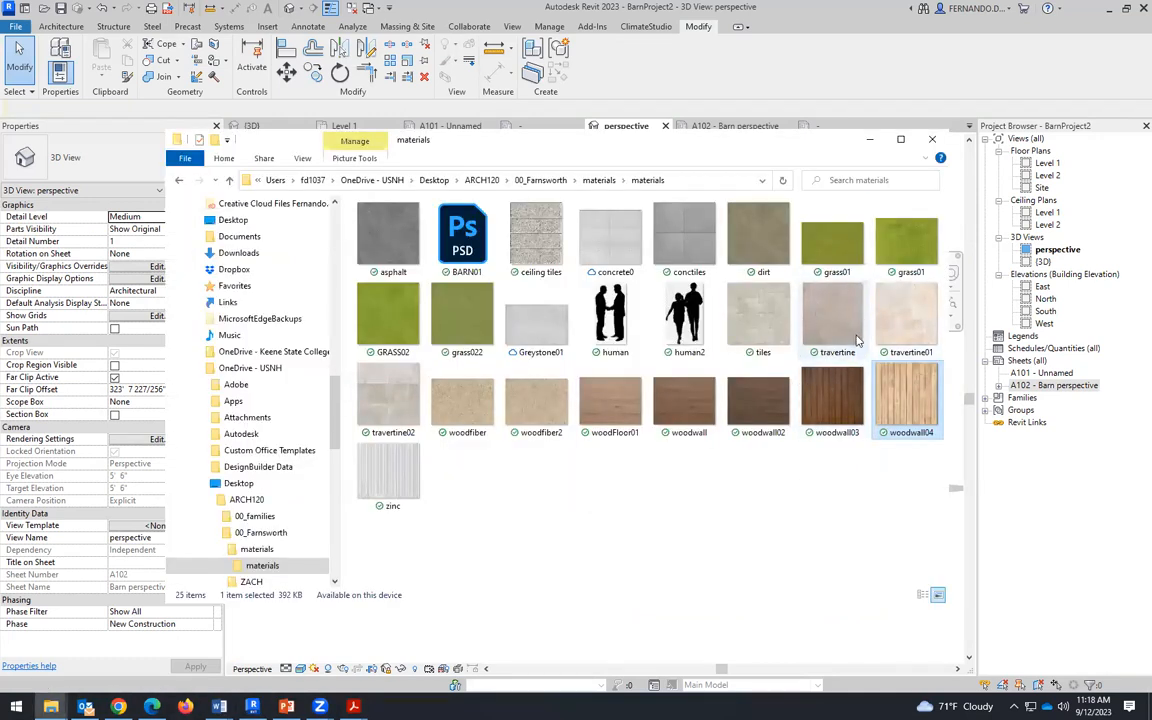
left_click(389, 398)
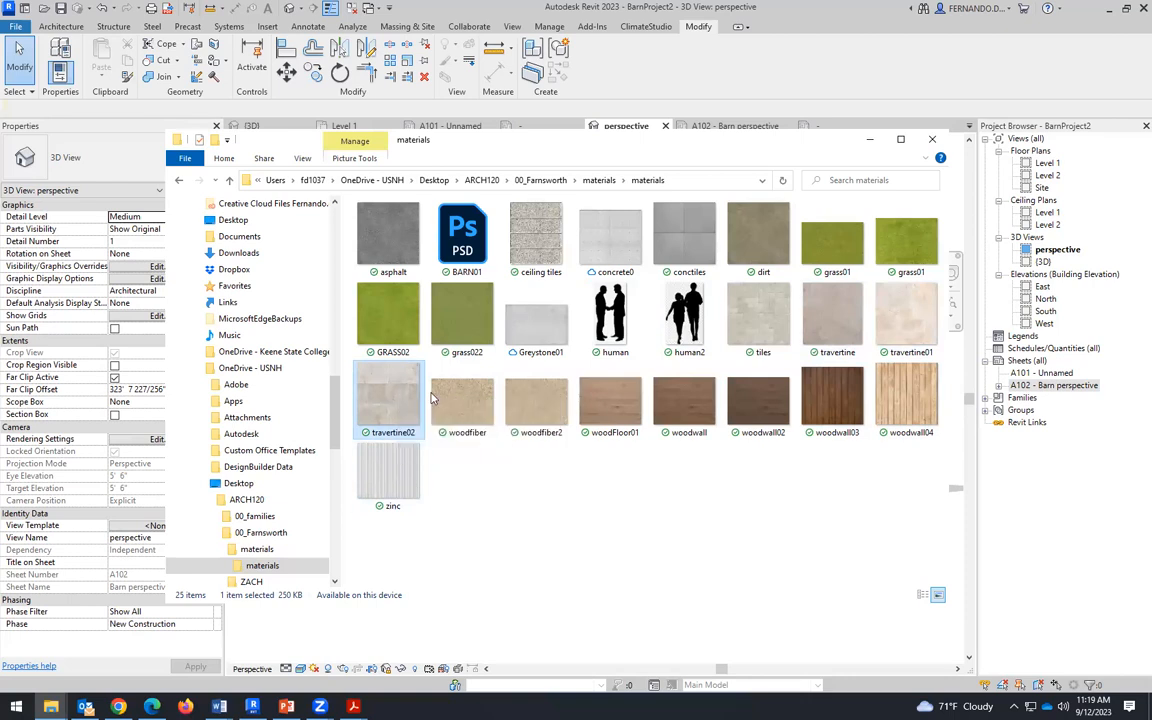
left_click(216, 630)
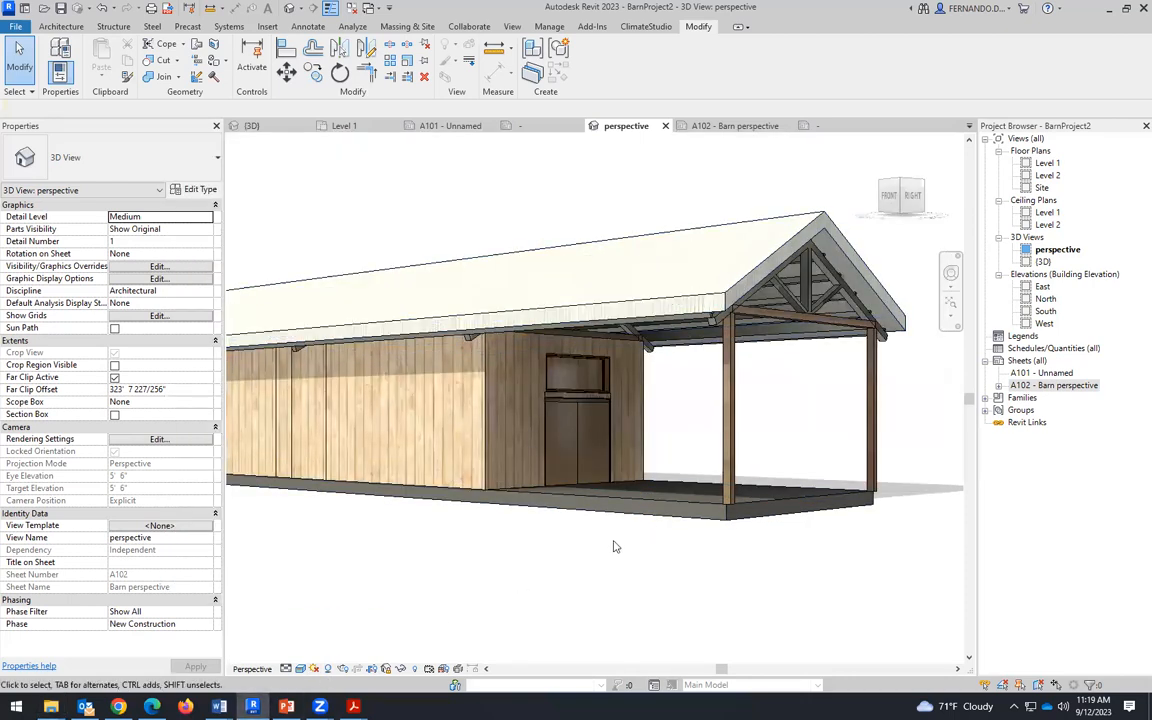
Step: Open the material selection for the structure layer of the barn's Generic - 12" floor type
left_click(622, 515)
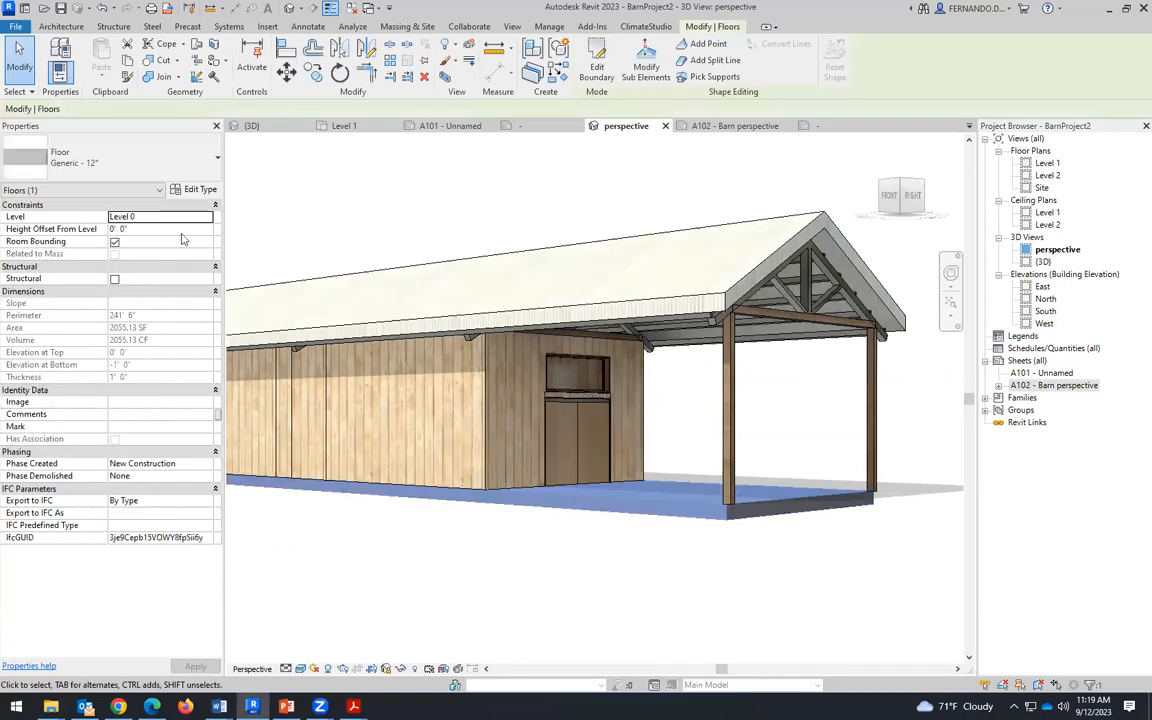
left_click(195, 189)
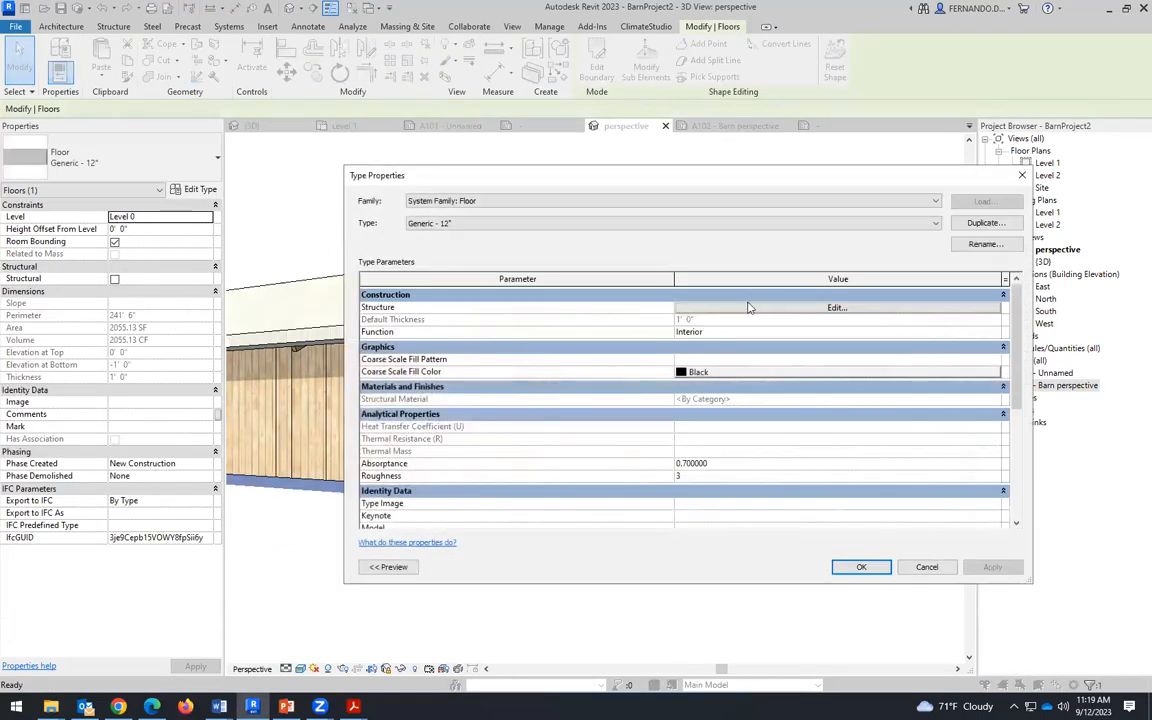
left_click(836, 307)
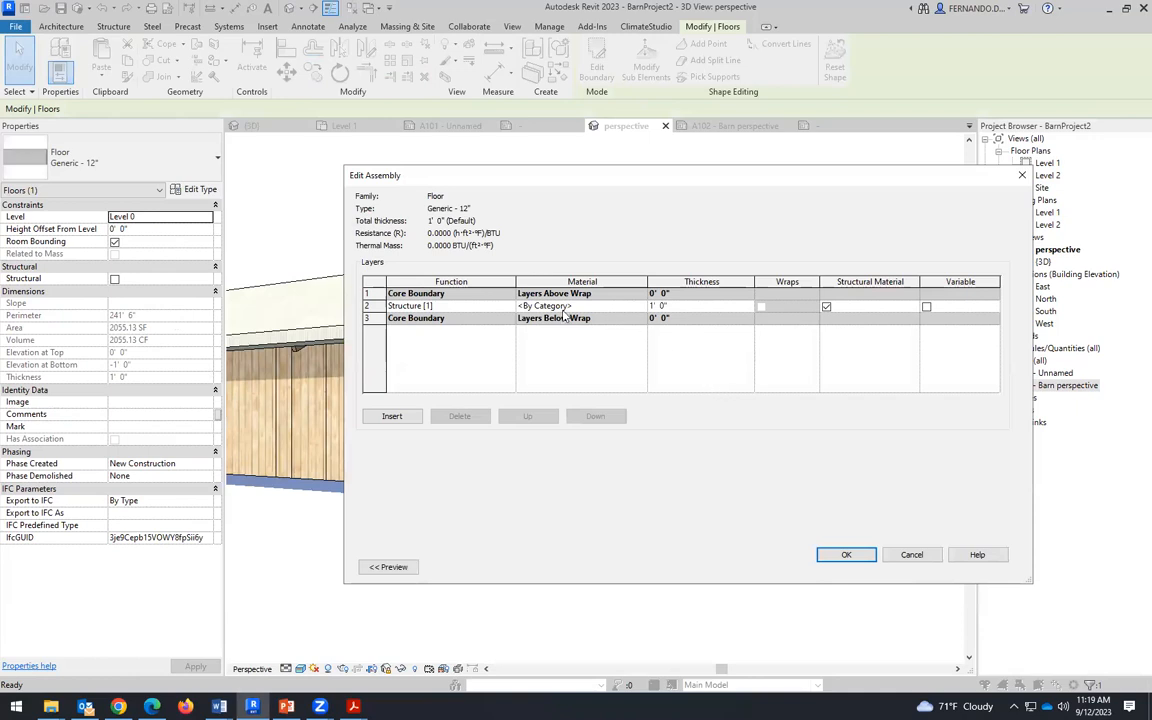
left_click(575, 305)
left_click(641, 305)
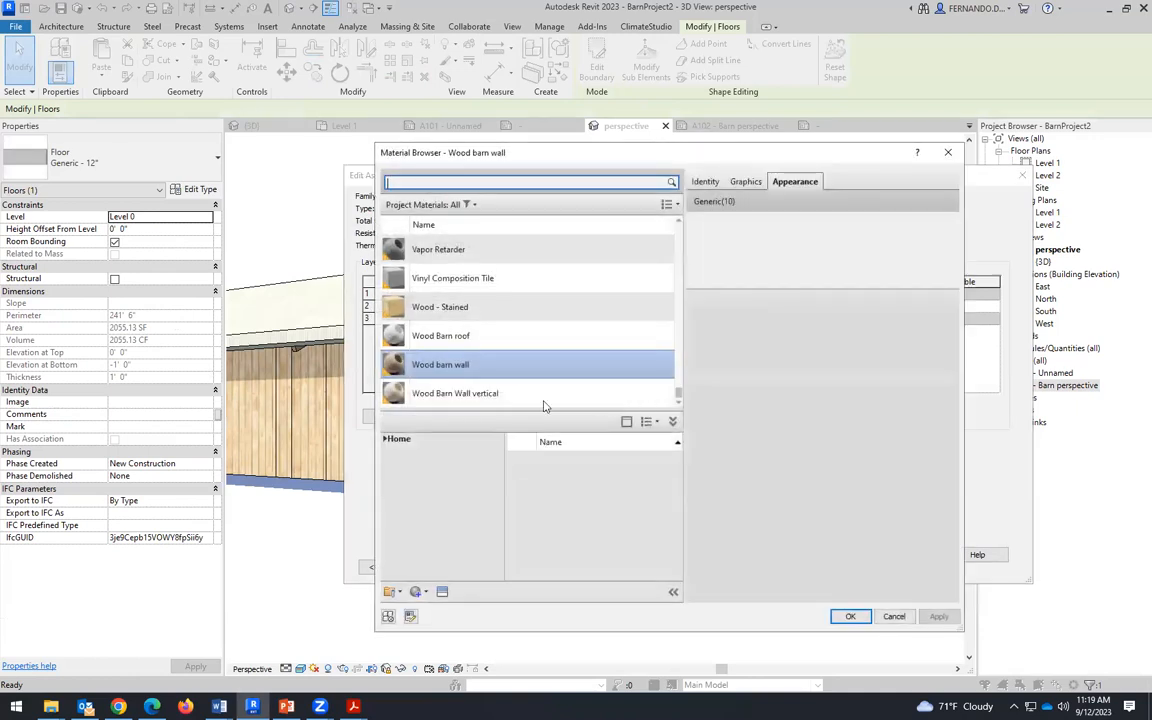
Step: Create a new material and name it 00_floor travertine
left_click(418, 591)
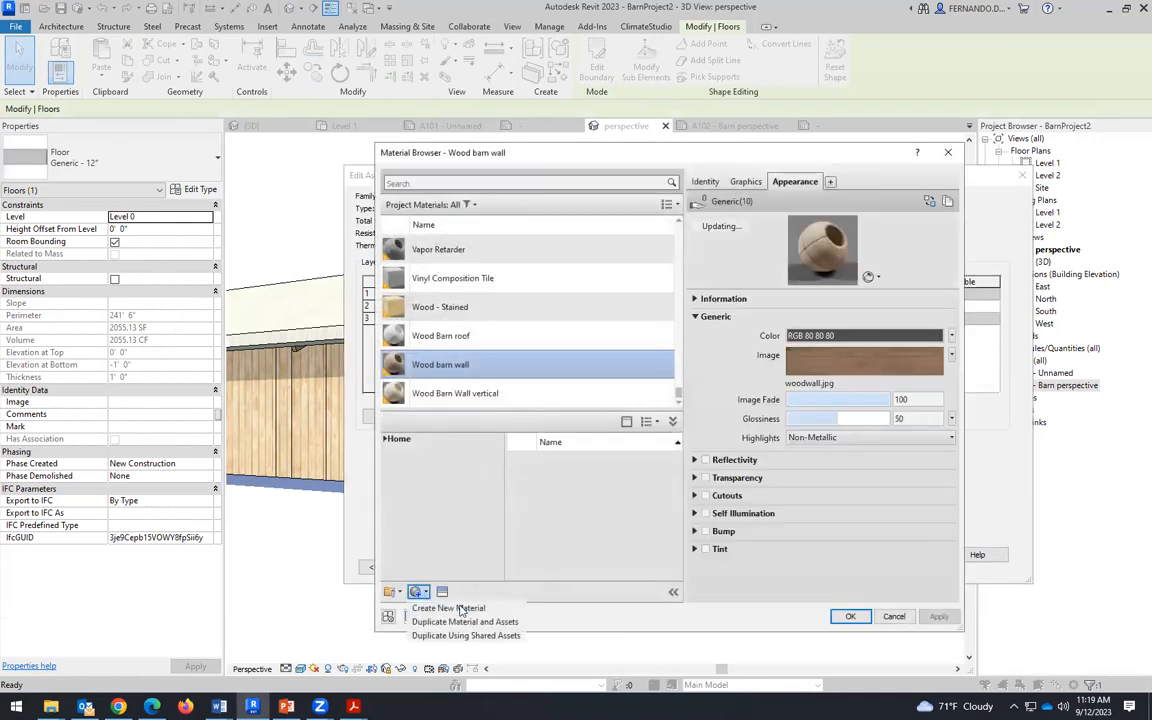
left_click(459, 609)
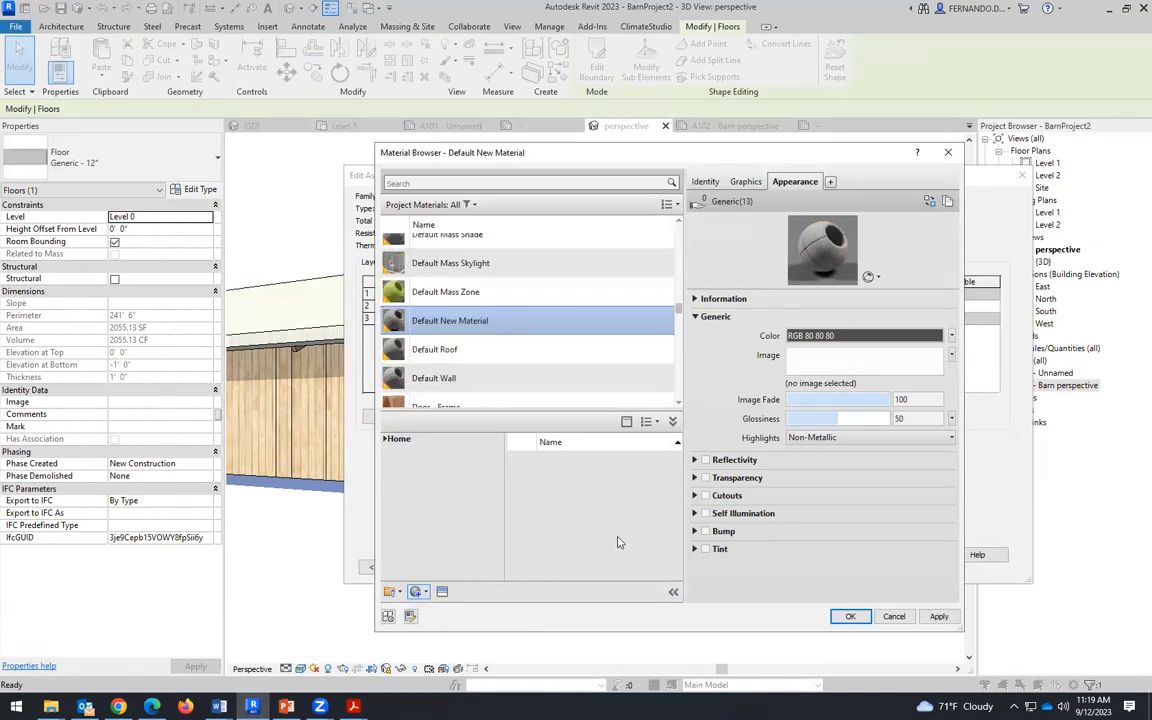
left_click(708, 182)
left_click(801, 243)
left_click(791, 243)
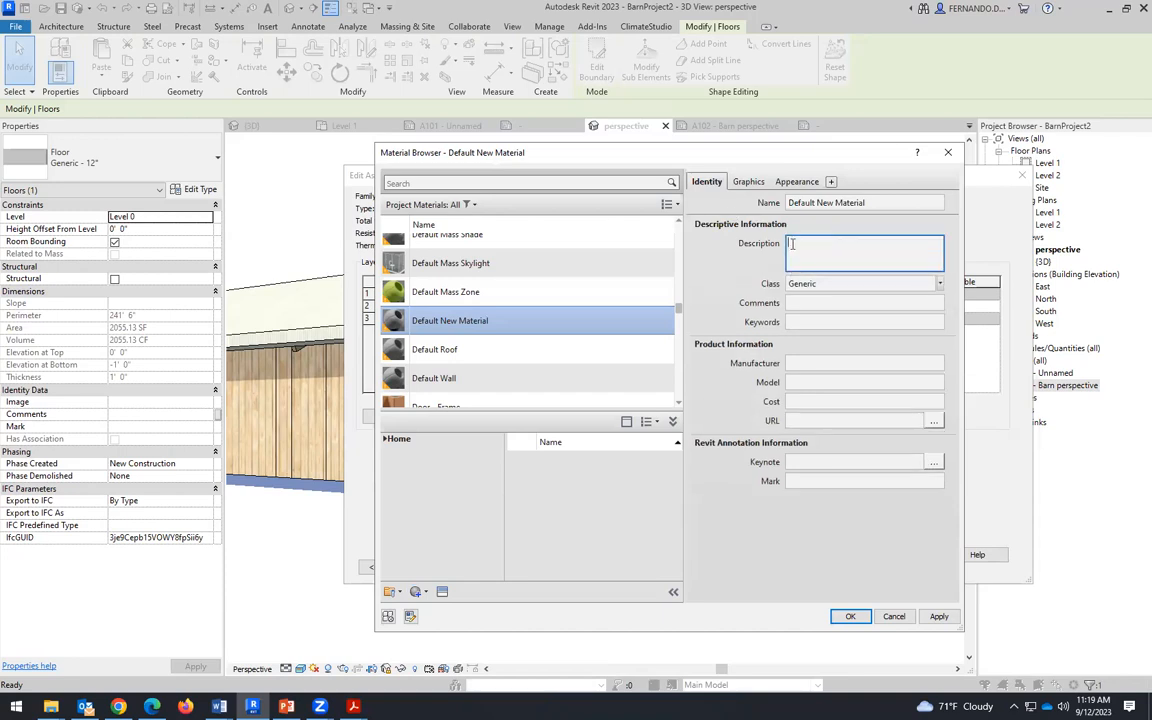
left_click(880, 202)
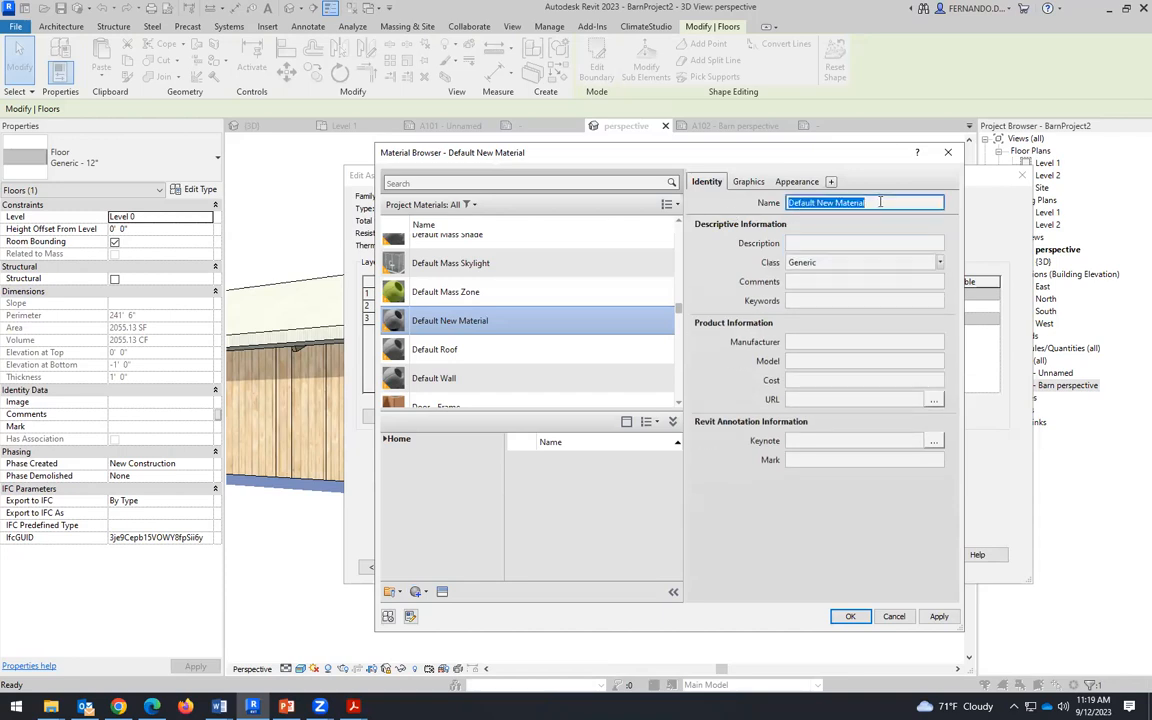
type("00_floor travertine")
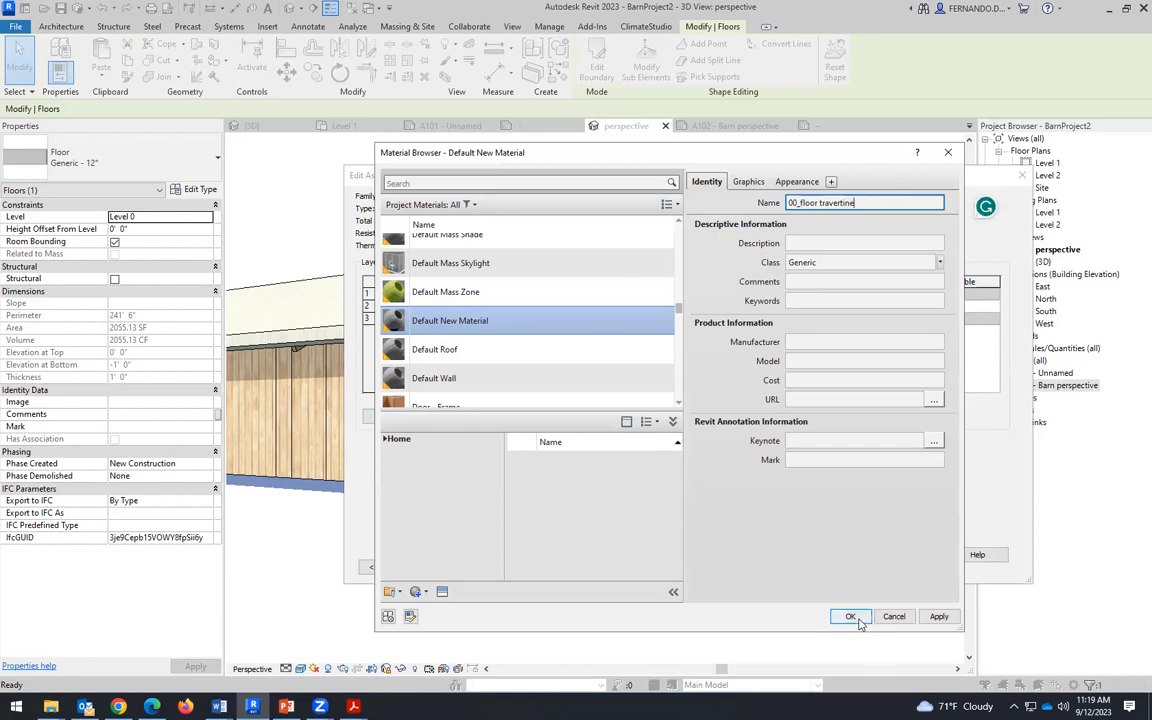
left_click(849, 615)
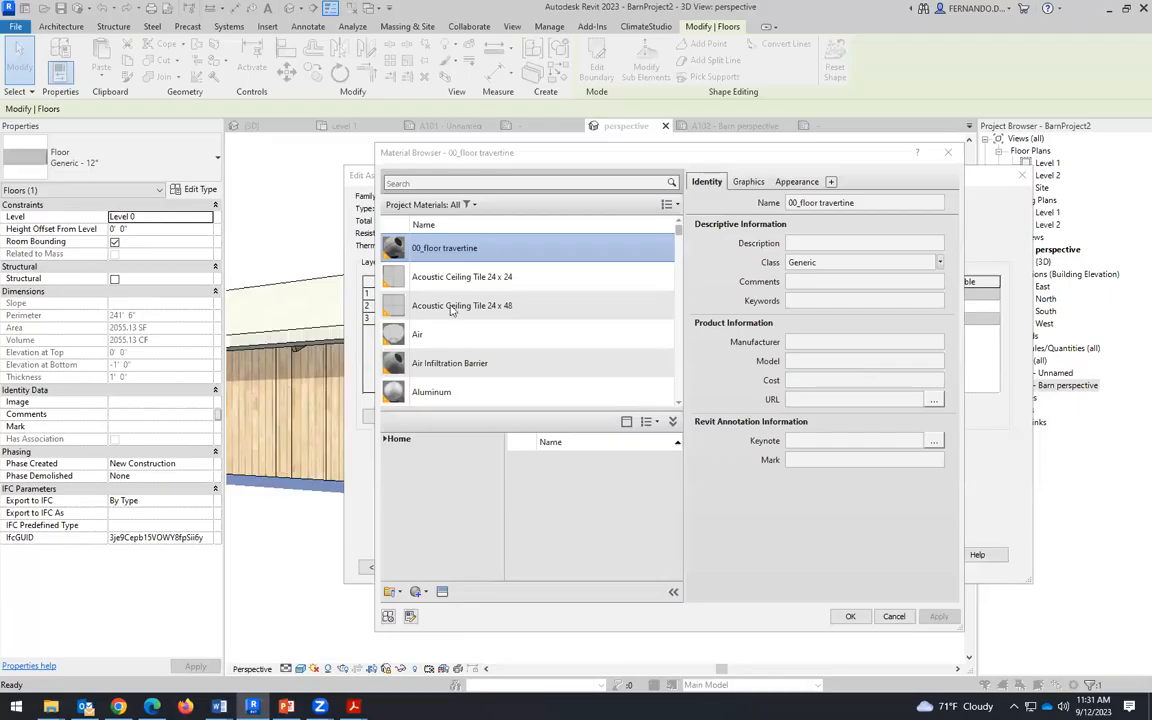
left_click(787, 203)
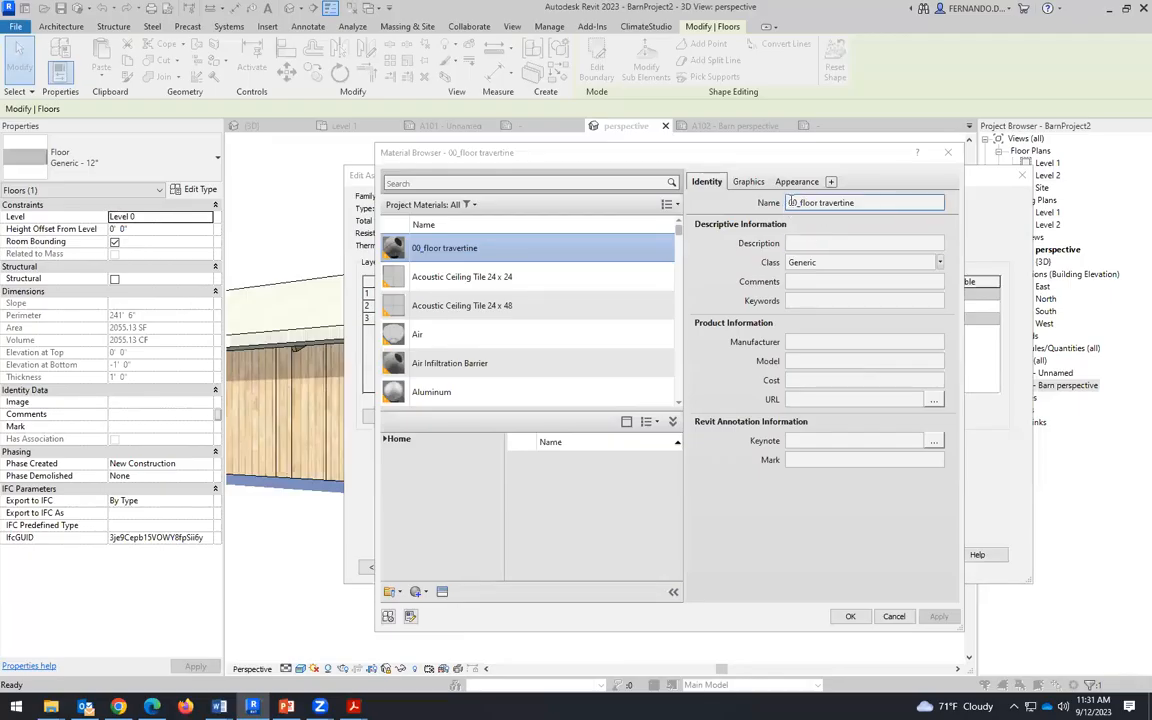
Step: Assign the travertine02 texture from the materials folder as the appearance image of 00_floor travertine
left_click(797, 181)
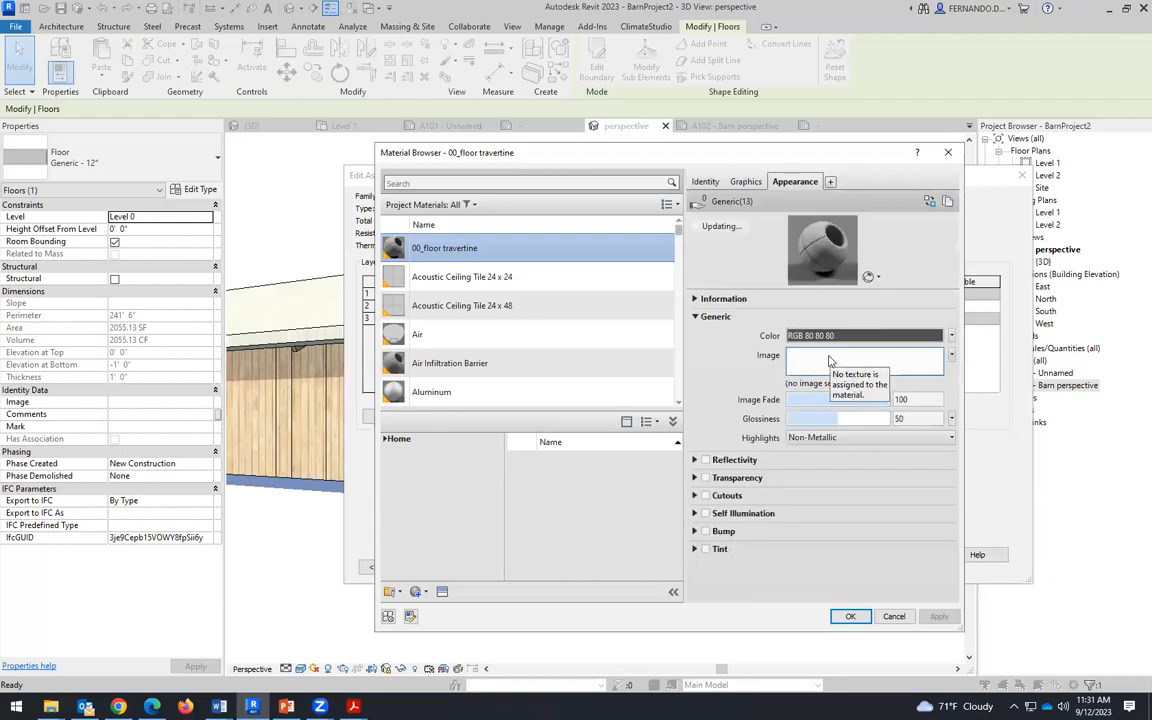
left_click(829, 361)
scroll(456, 377, "down", 3)
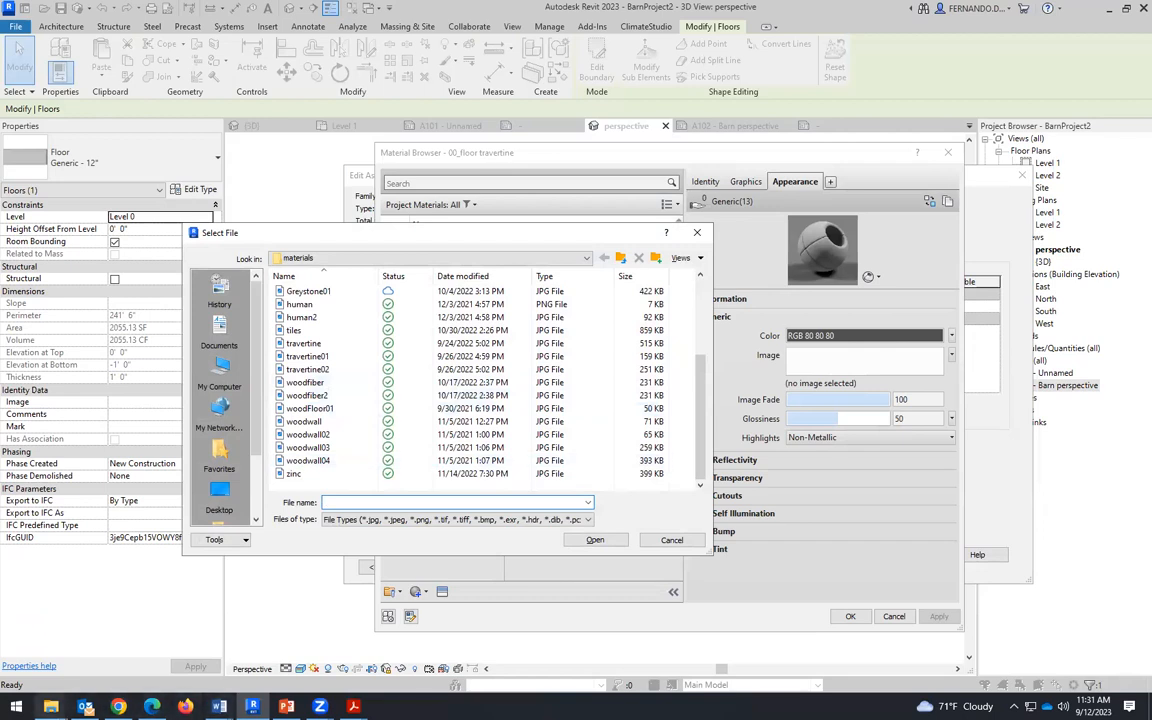
left_click(51, 706)
left_click(368, 640)
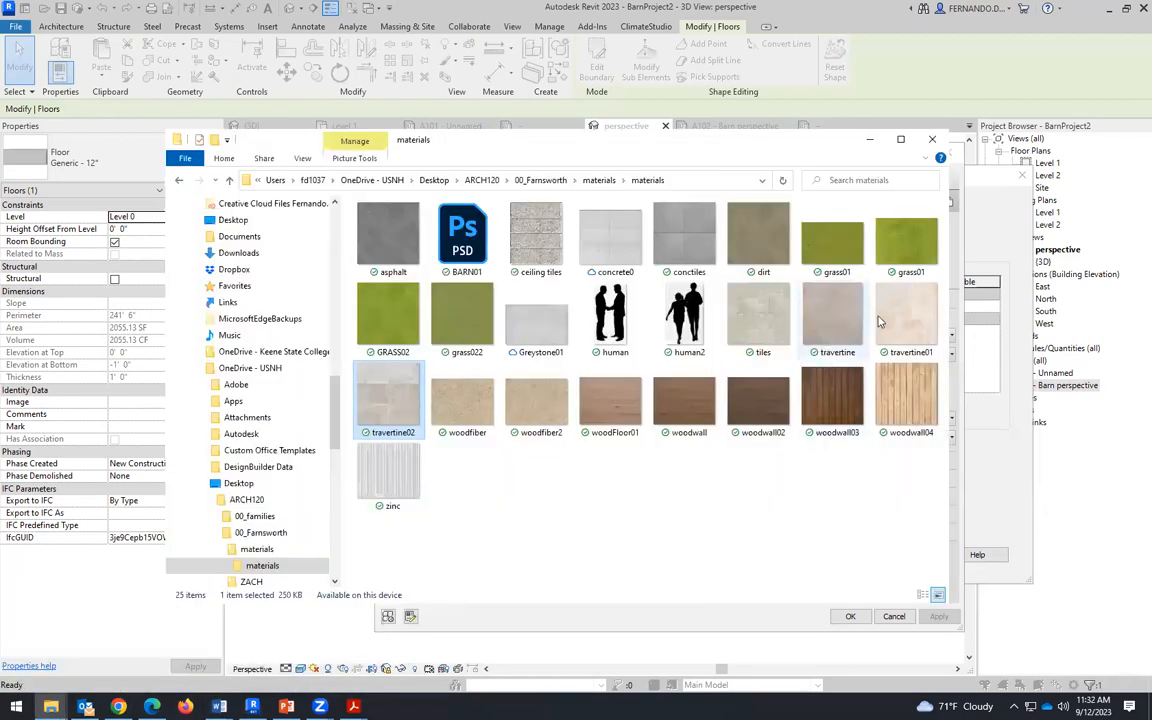
left_click(393, 405)
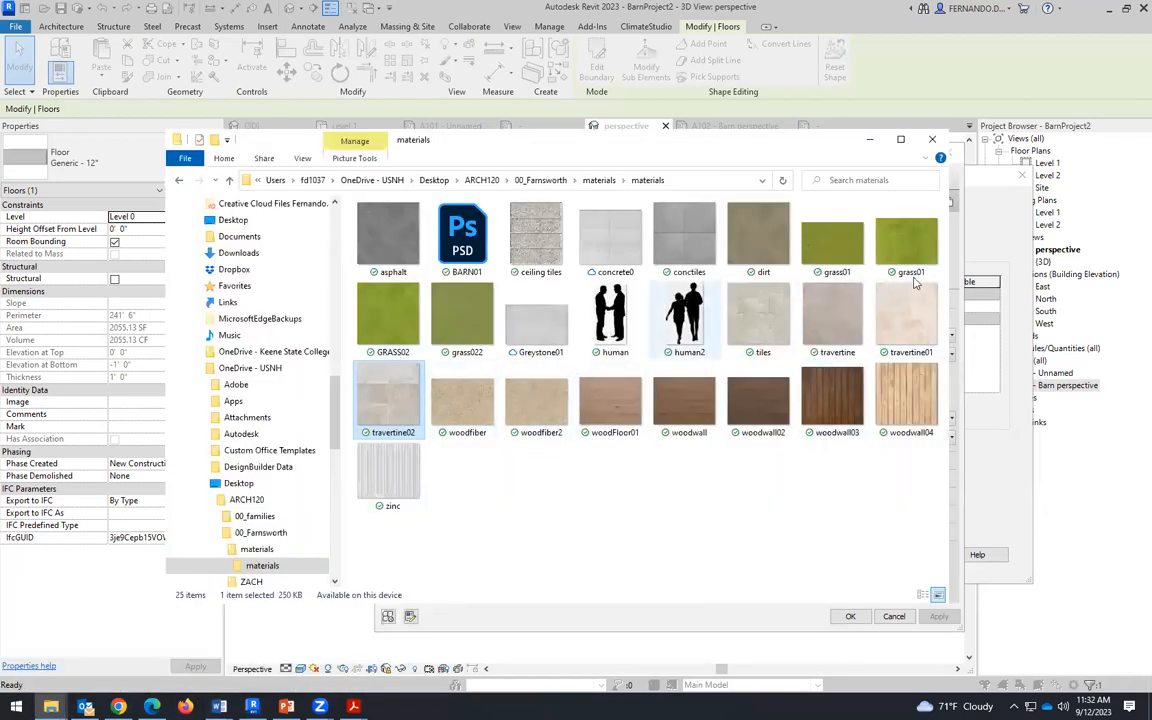
left_click(1003, 491)
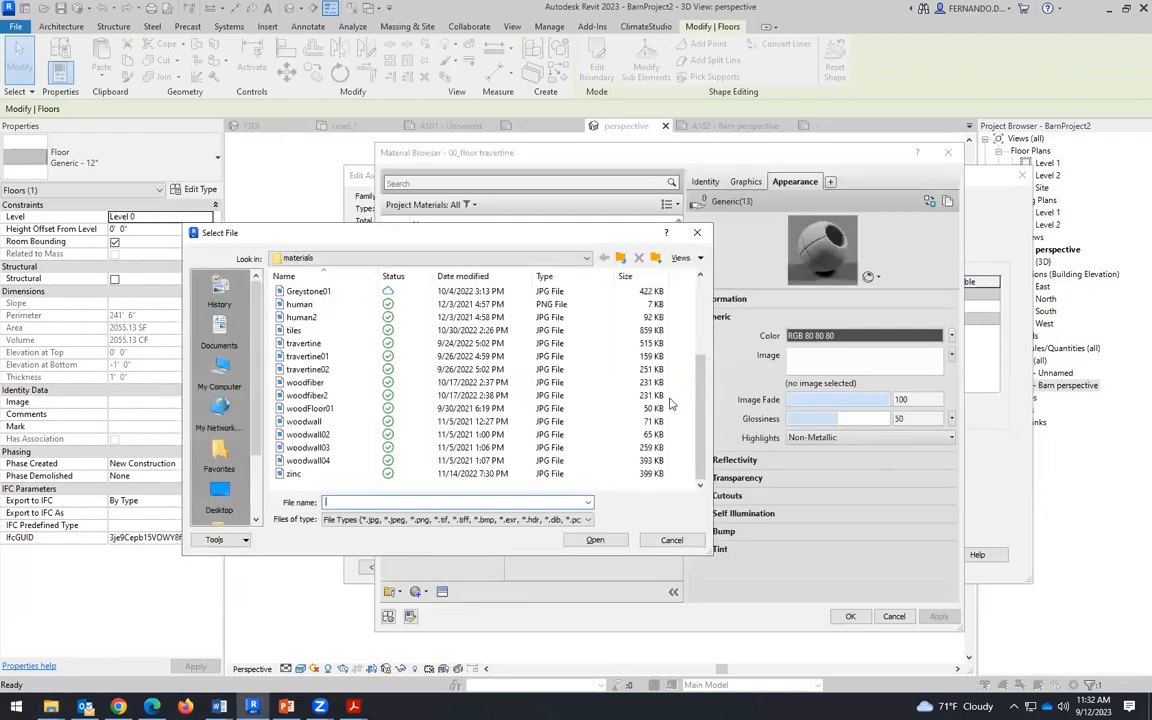
left_click(307, 369)
left_click(595, 540)
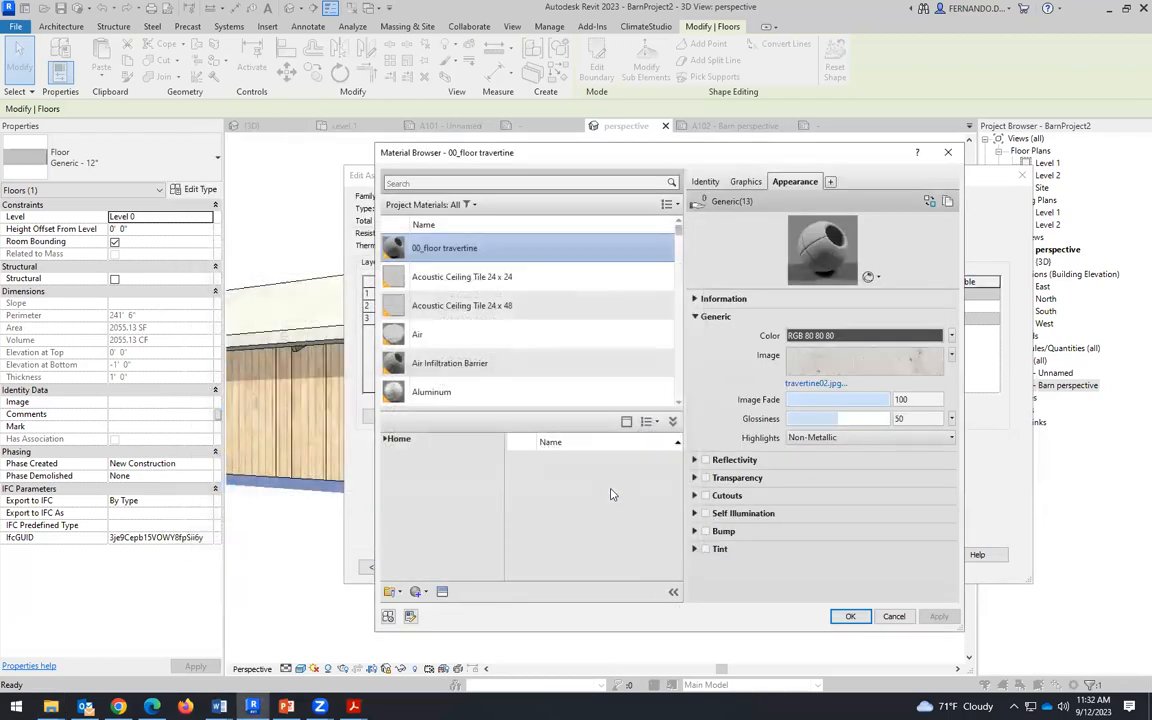
Step: Set the travertine texture's sample size to 10'-0" wide and 10'-0" high
left_click(866, 371)
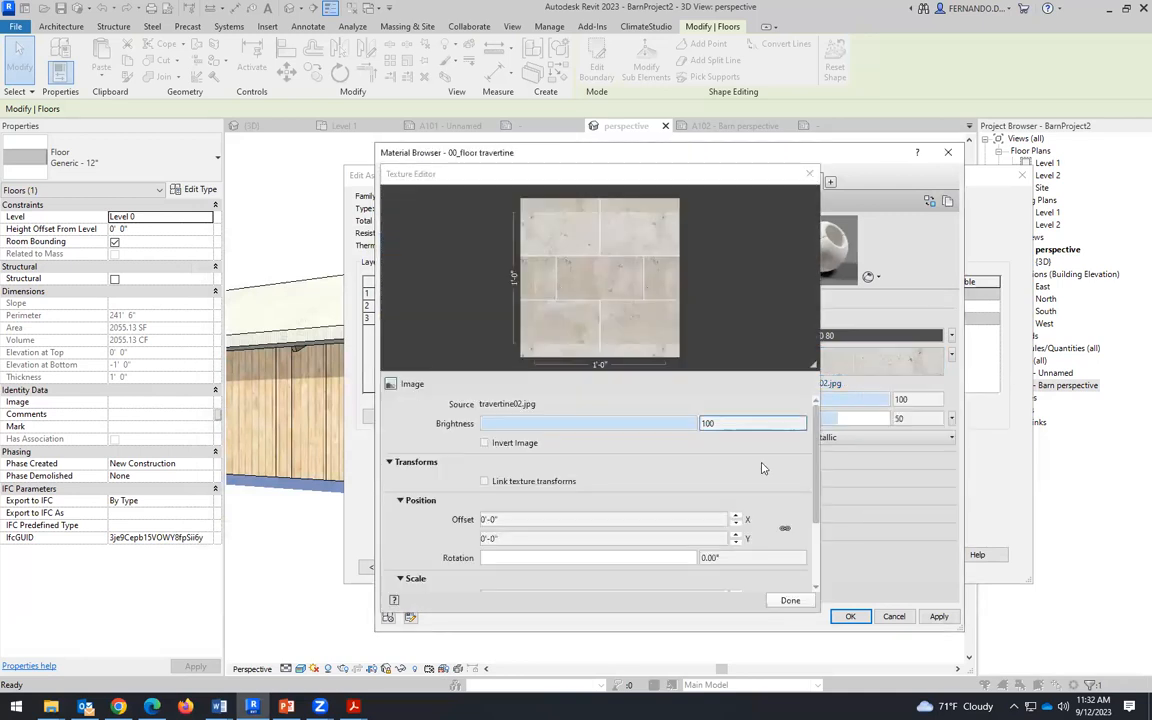
scroll(558, 500, "down", 3)
scroll(537, 500, "up", 1)
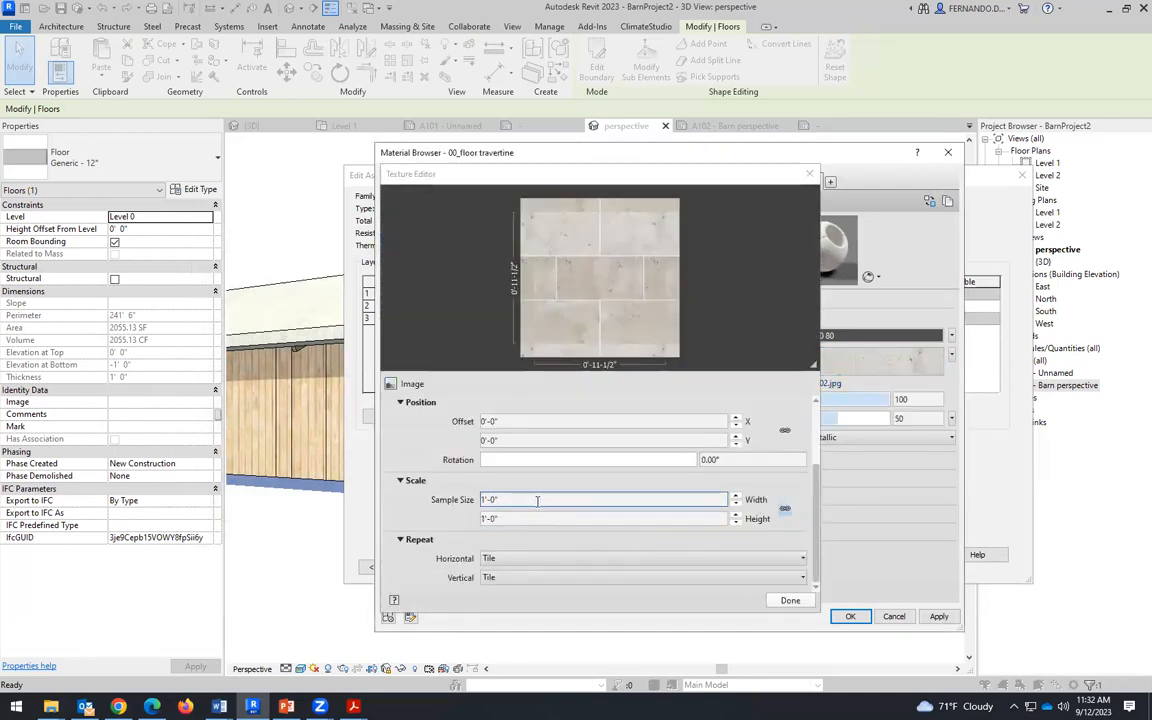
double_click(537, 501)
type("10")
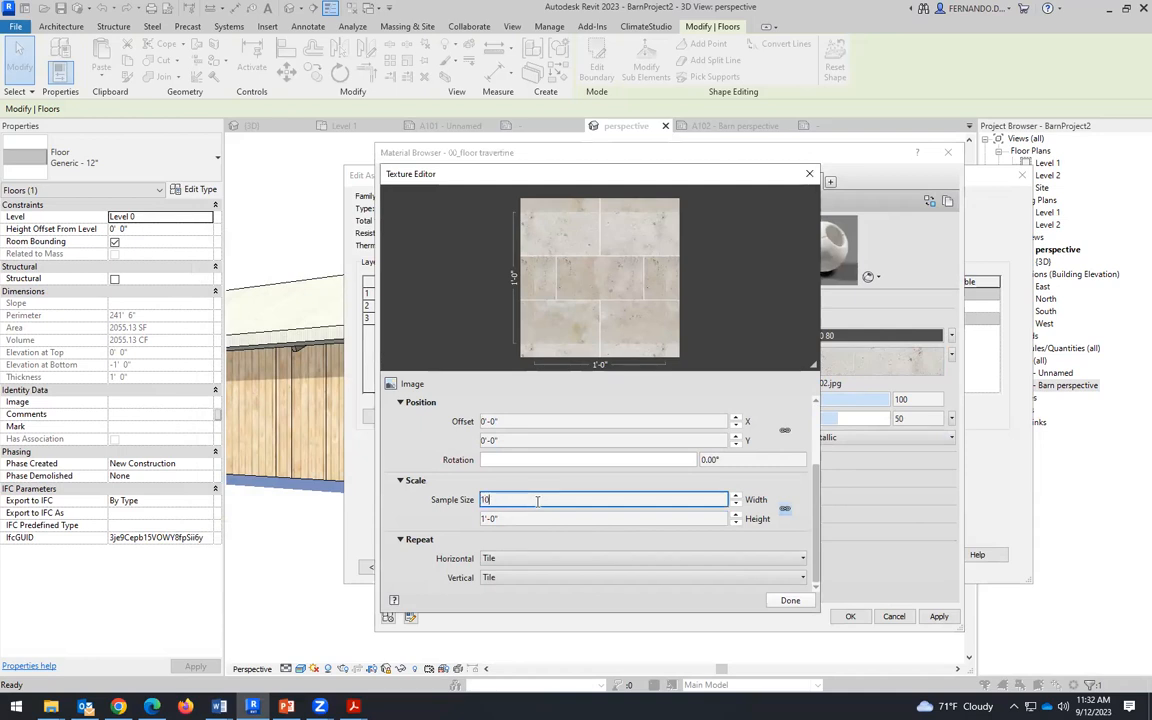
key("Return")
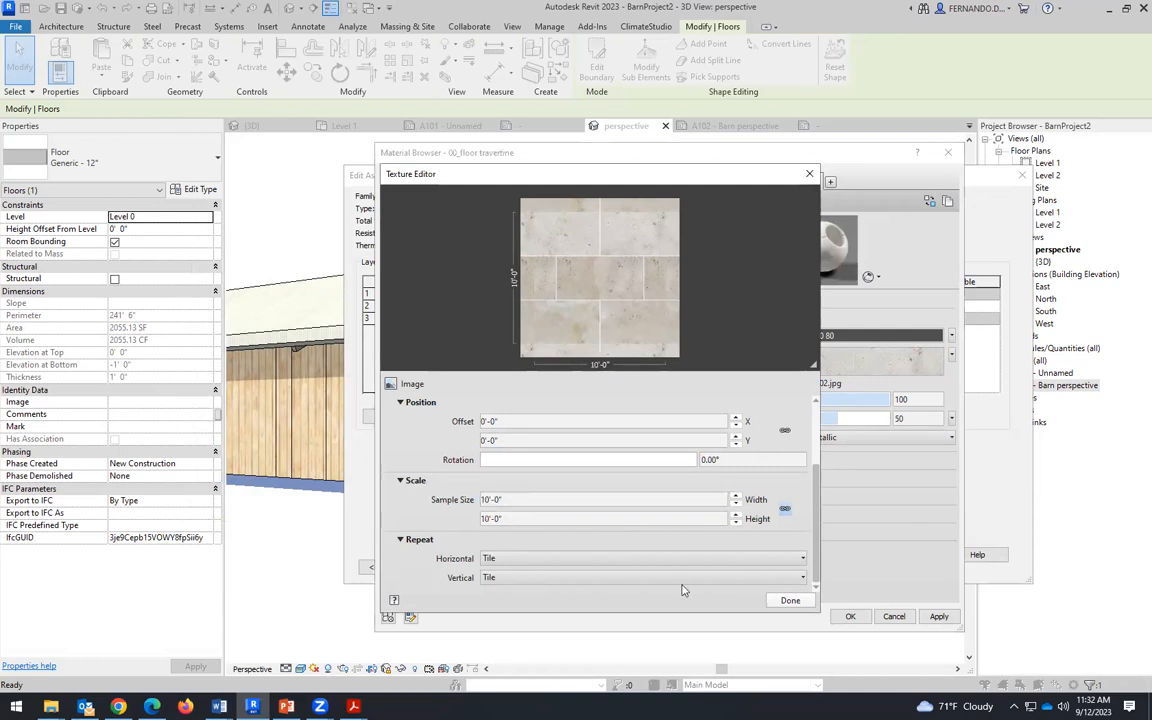
left_click(786, 603)
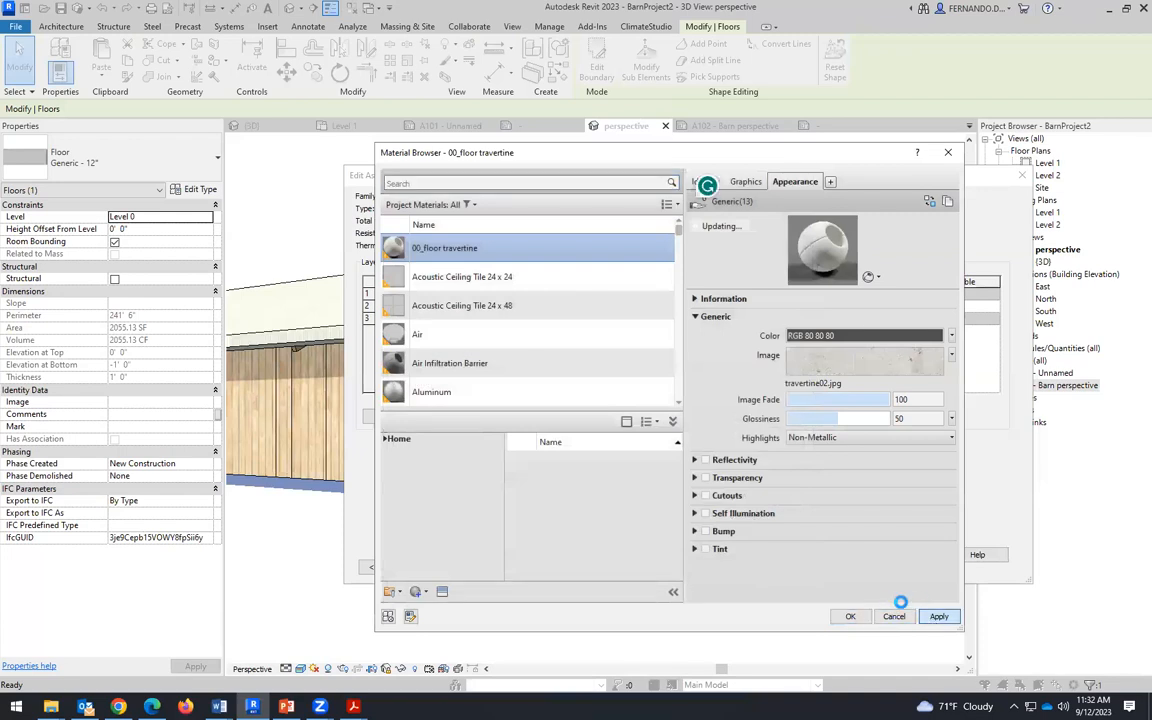
Step: Apply 00_floor travertine to the floor type's structure layer and deselect the floor
left_click(851, 616)
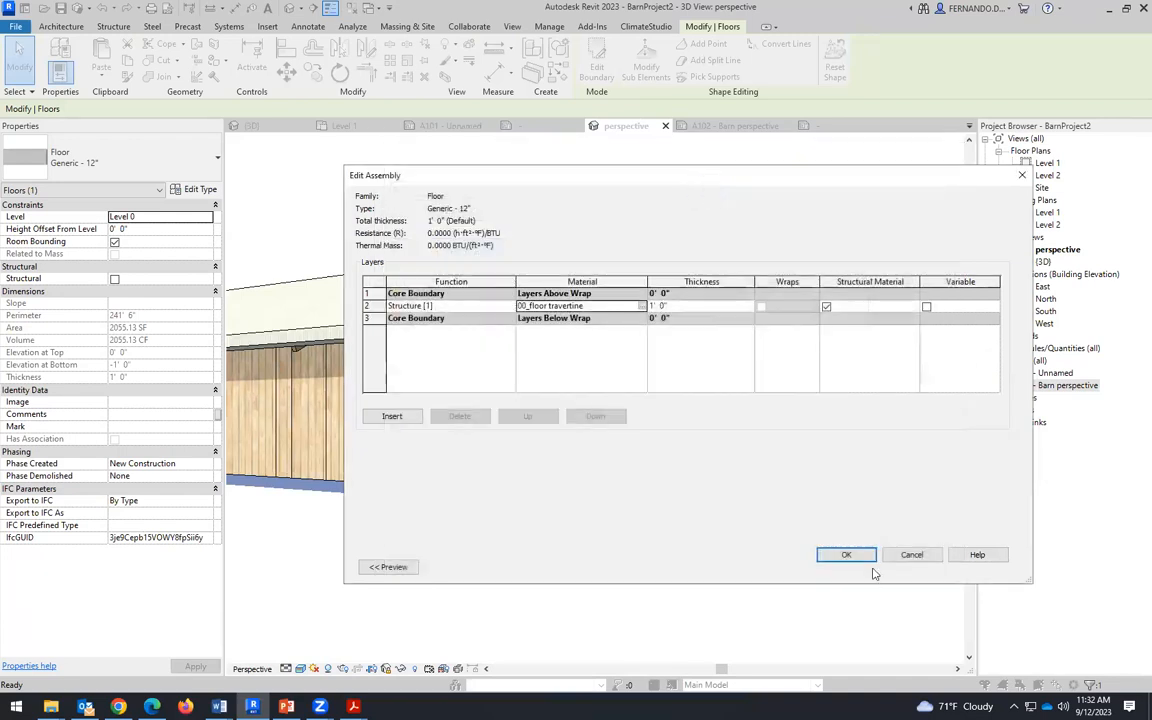
left_click(845, 627)
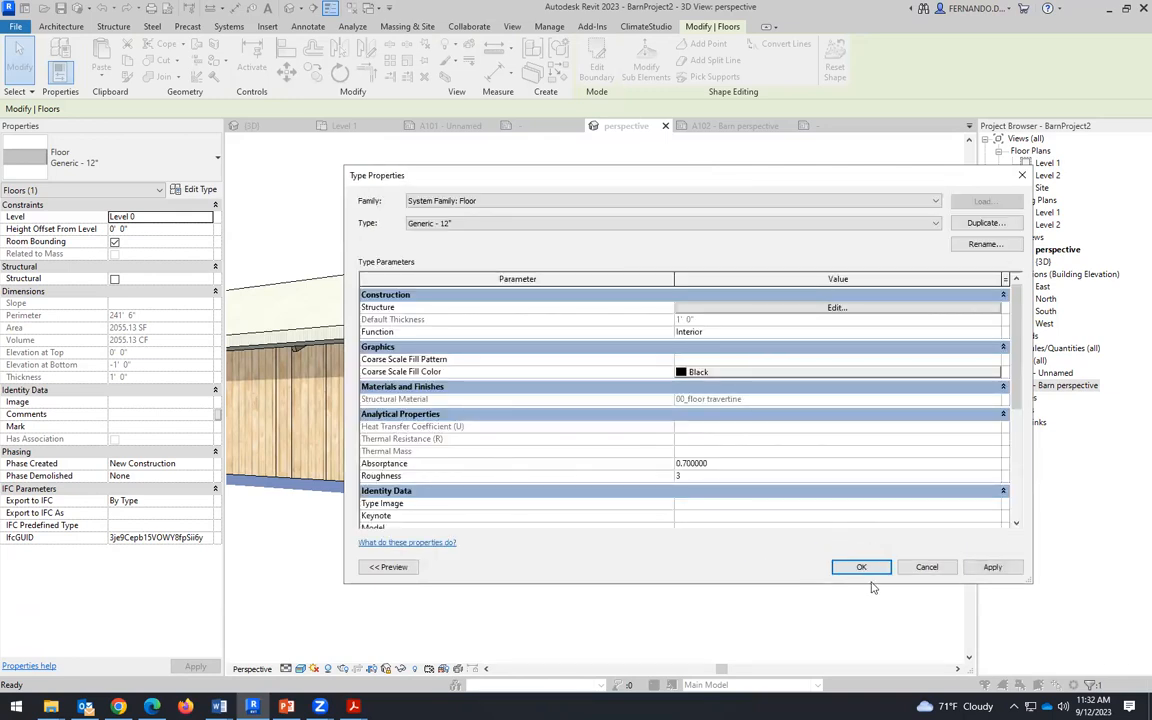
left_click(861, 567)
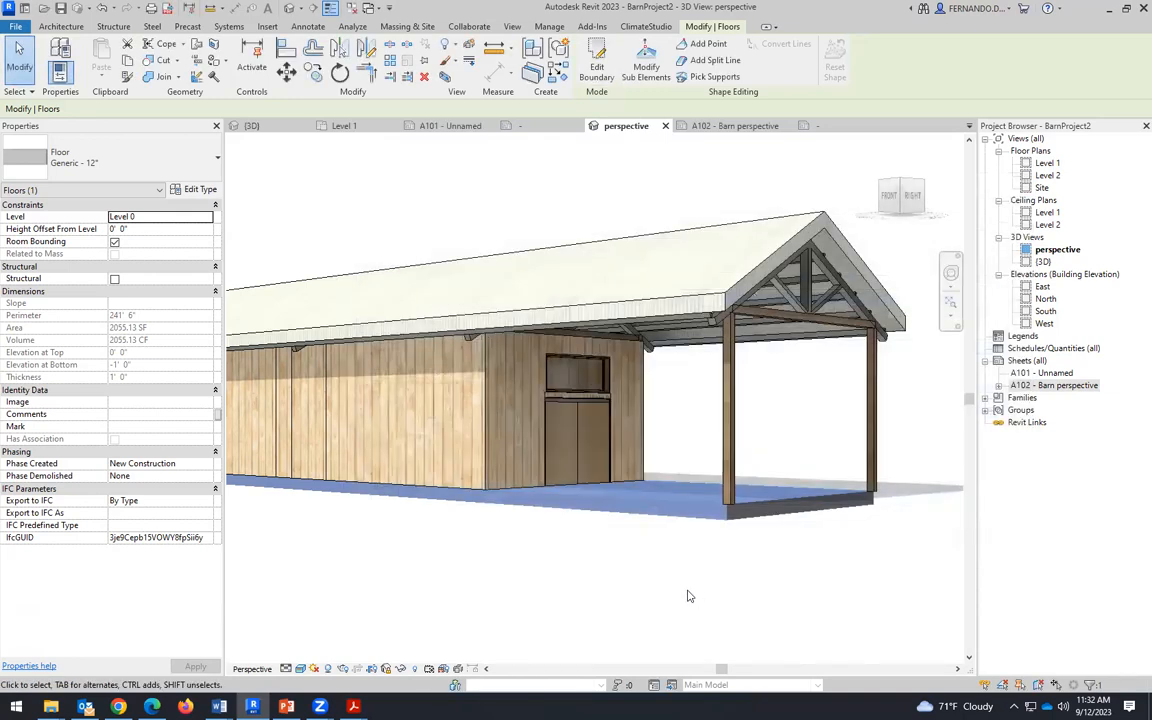
left_click(682, 550)
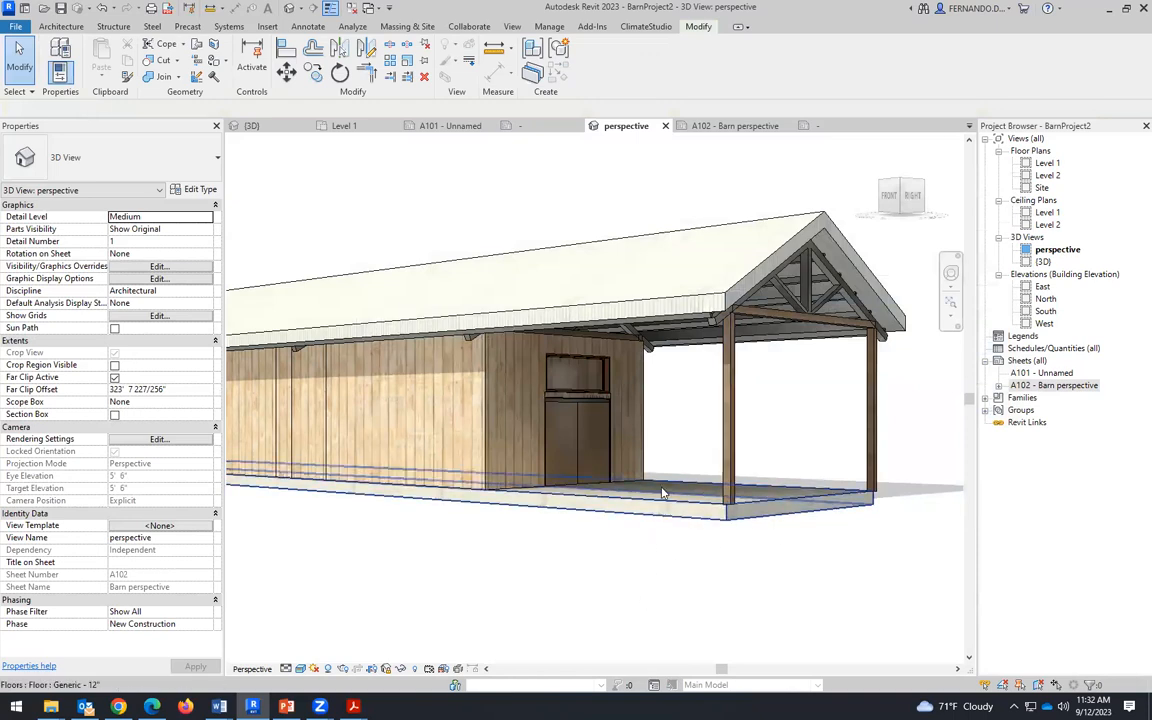
Step: Examine the whole barn perspective and the ribbed finish on the roof's surface and edges up close
scroll(720, 458, "down", 3)
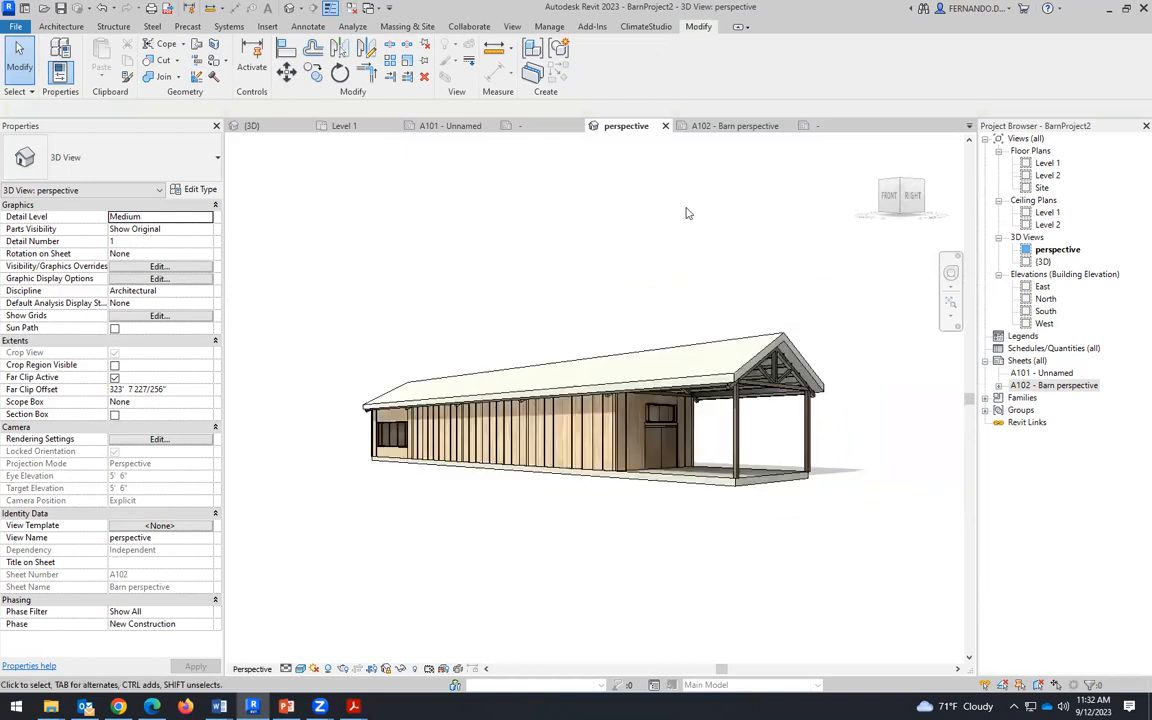
scroll(659, 370, "up", 4)
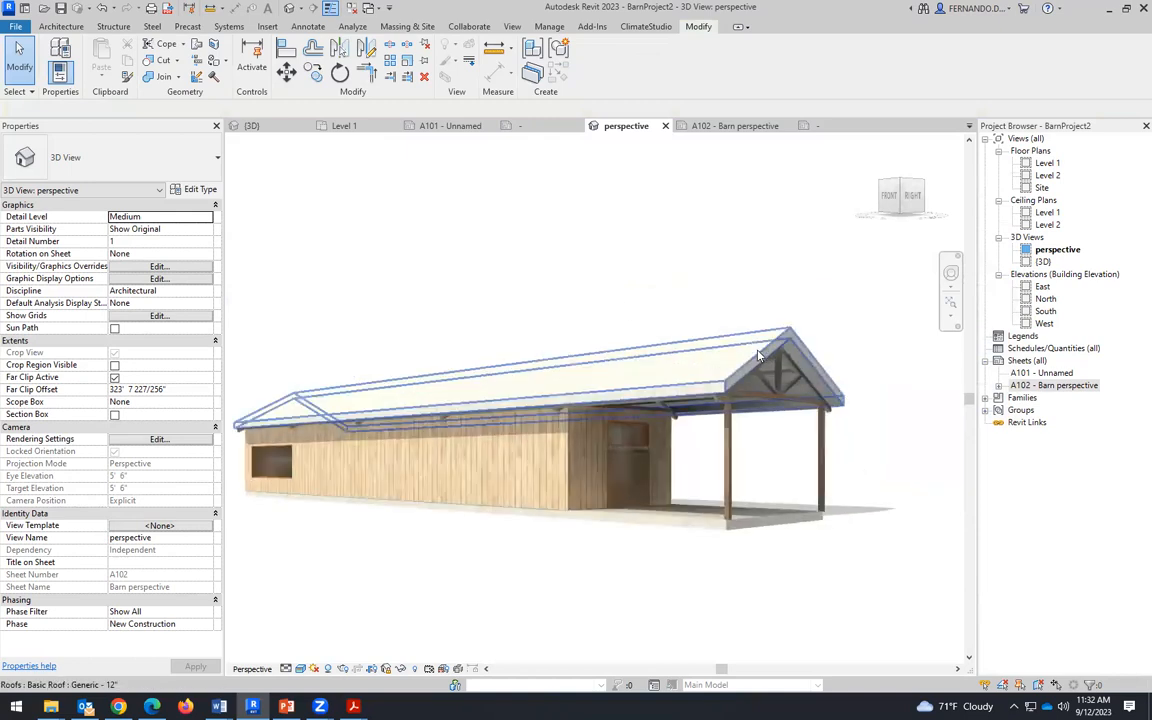
scroll(737, 383, "up", 5)
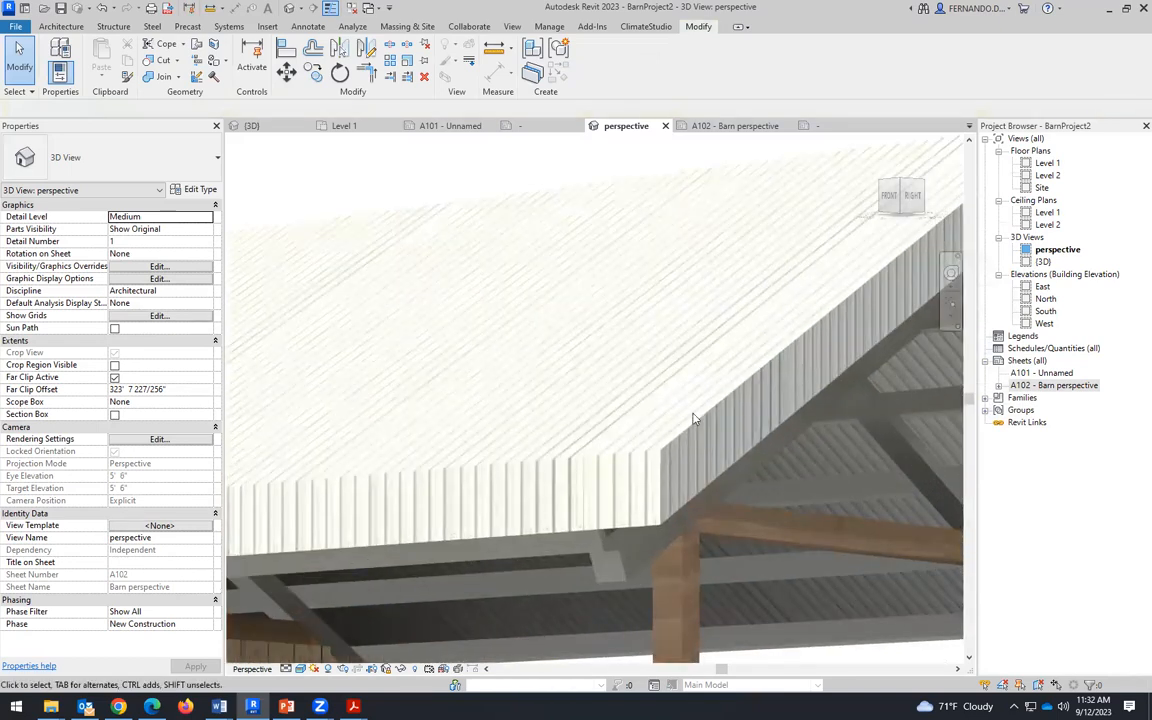
scroll(694, 418, "down", 5)
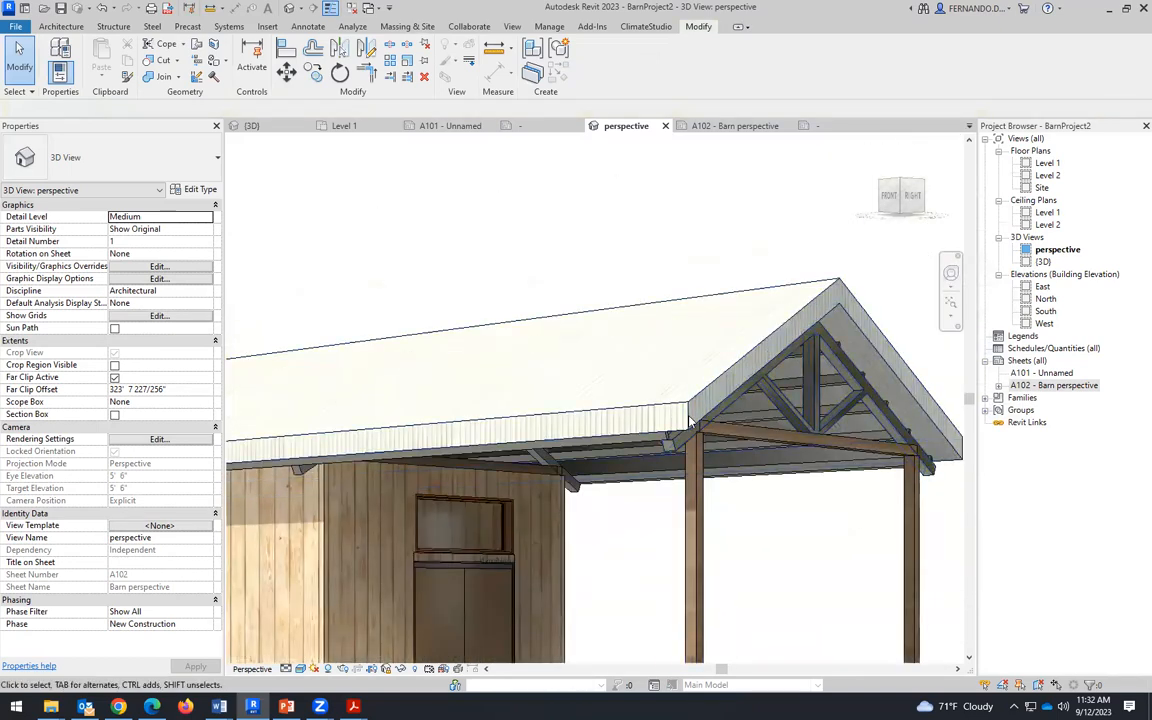
scroll(689, 420, "up", 4)
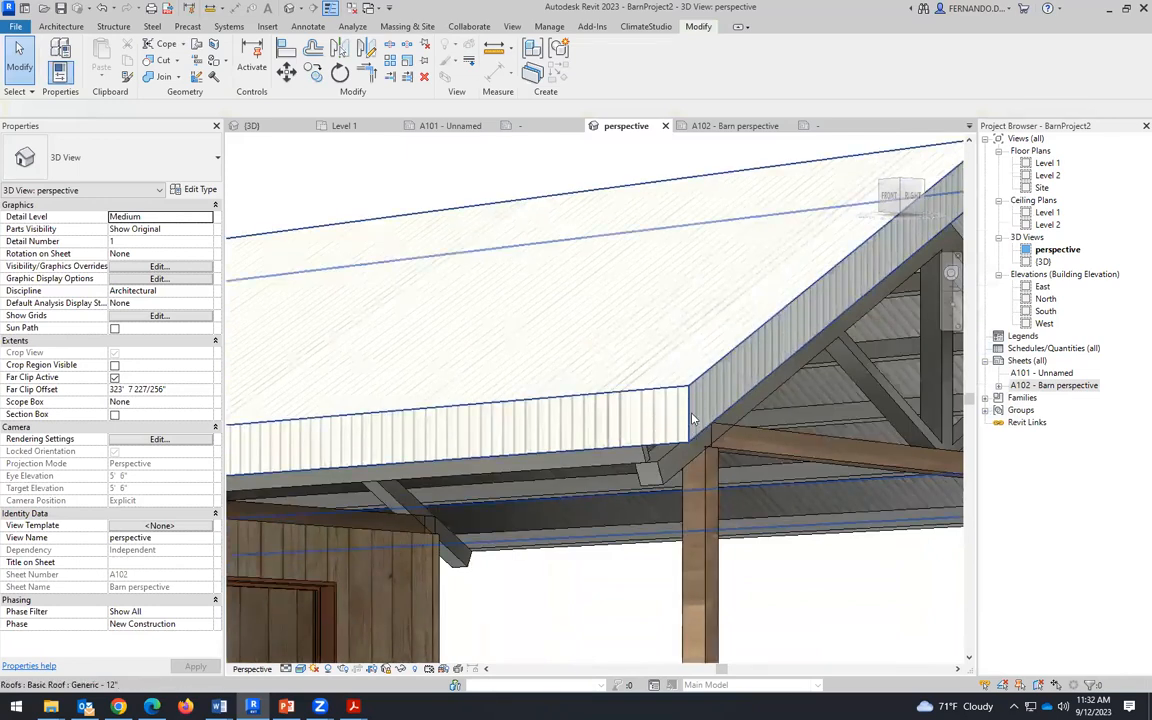
scroll(689, 392, "down", 2)
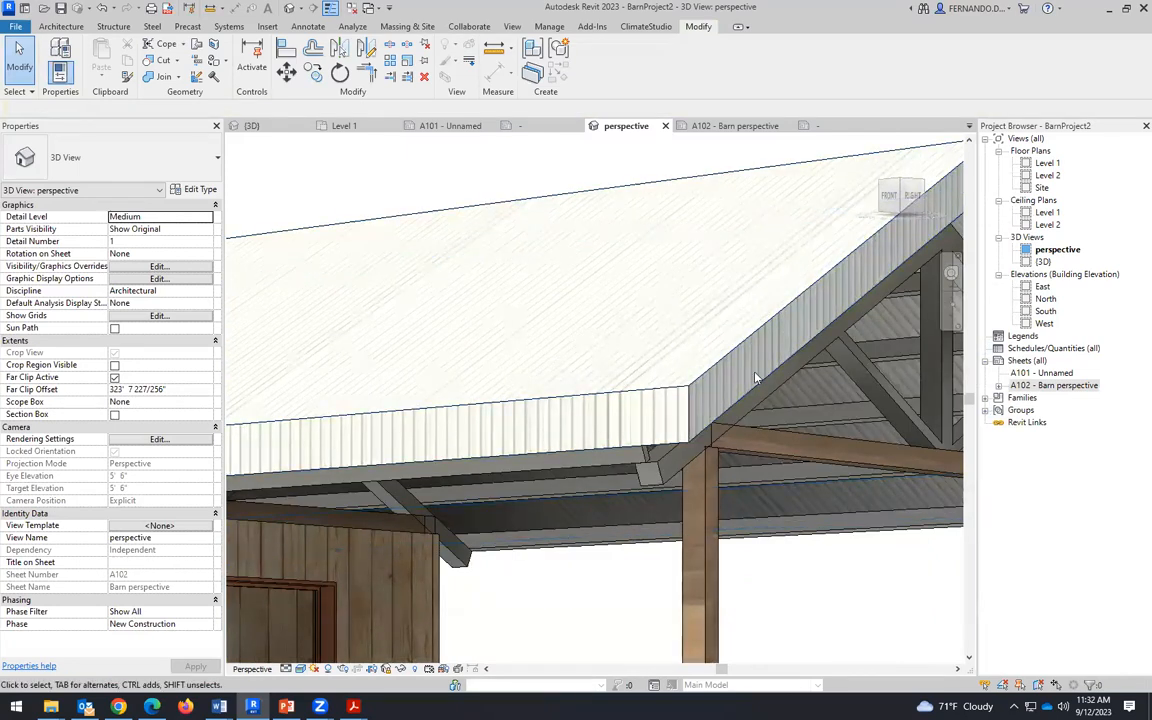
scroll(719, 302, "down", 3)
scroll(810, 332, "up", 4)
scroll(757, 318, "up", 2)
scroll(762, 343, "down", 5)
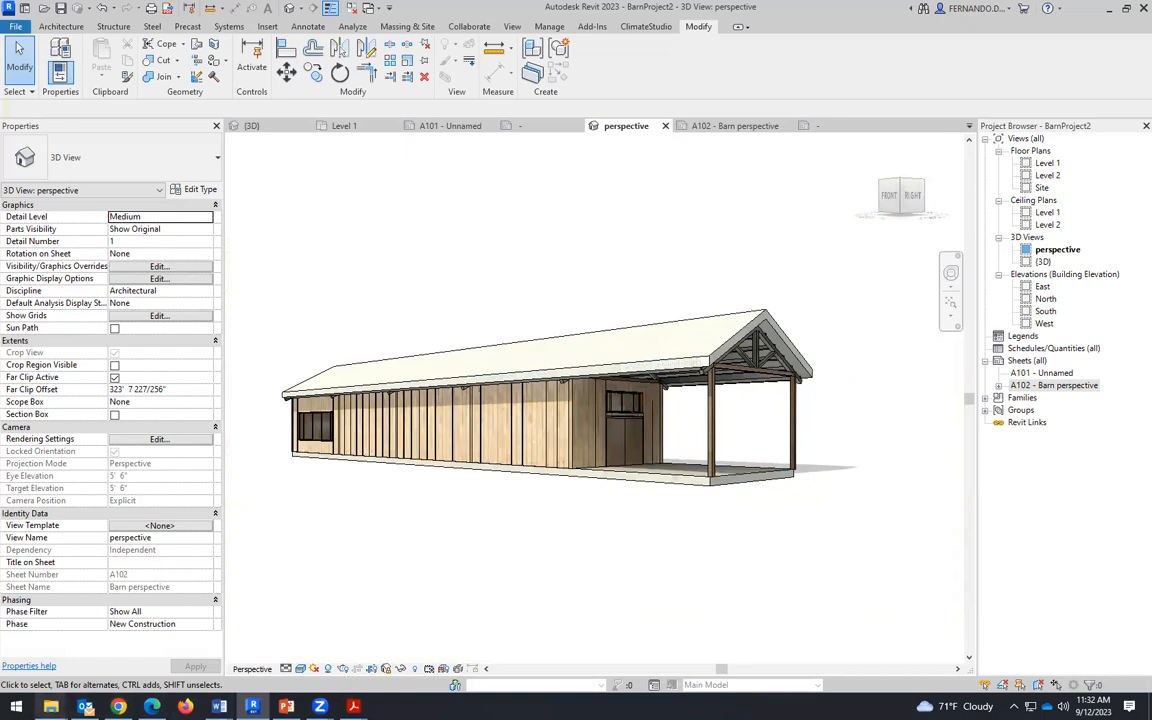
Step: Switch to File Explorer and highlight the zinc texture in the materials folder
mouse_move(51, 706)
left_click(340, 620)
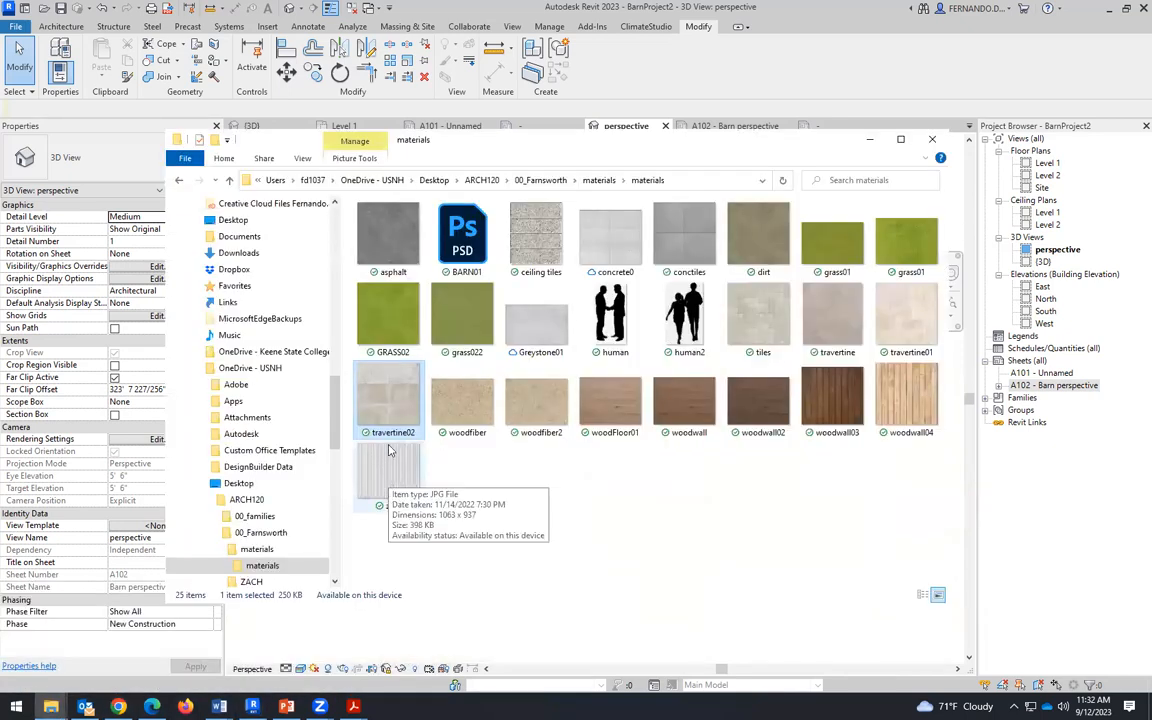
left_click(388, 483)
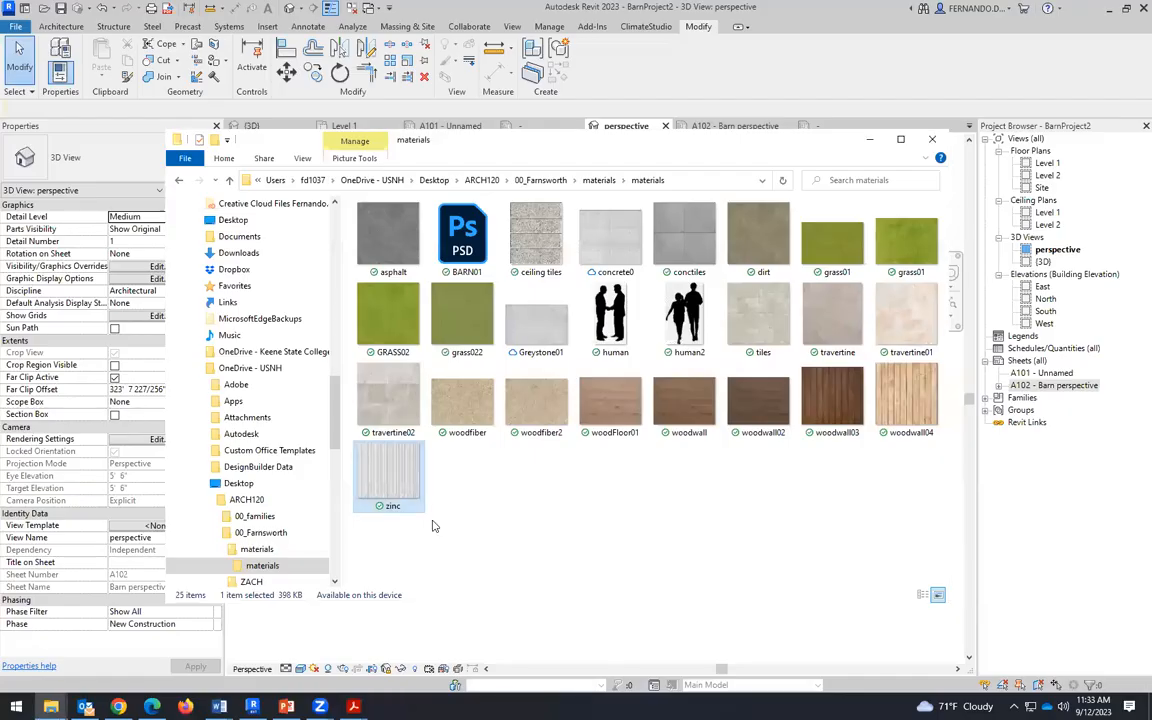
Step: Deselect the zinc texture, switch back to Revit and open the A102 - Barn perspective sheet
left_click(541, 537)
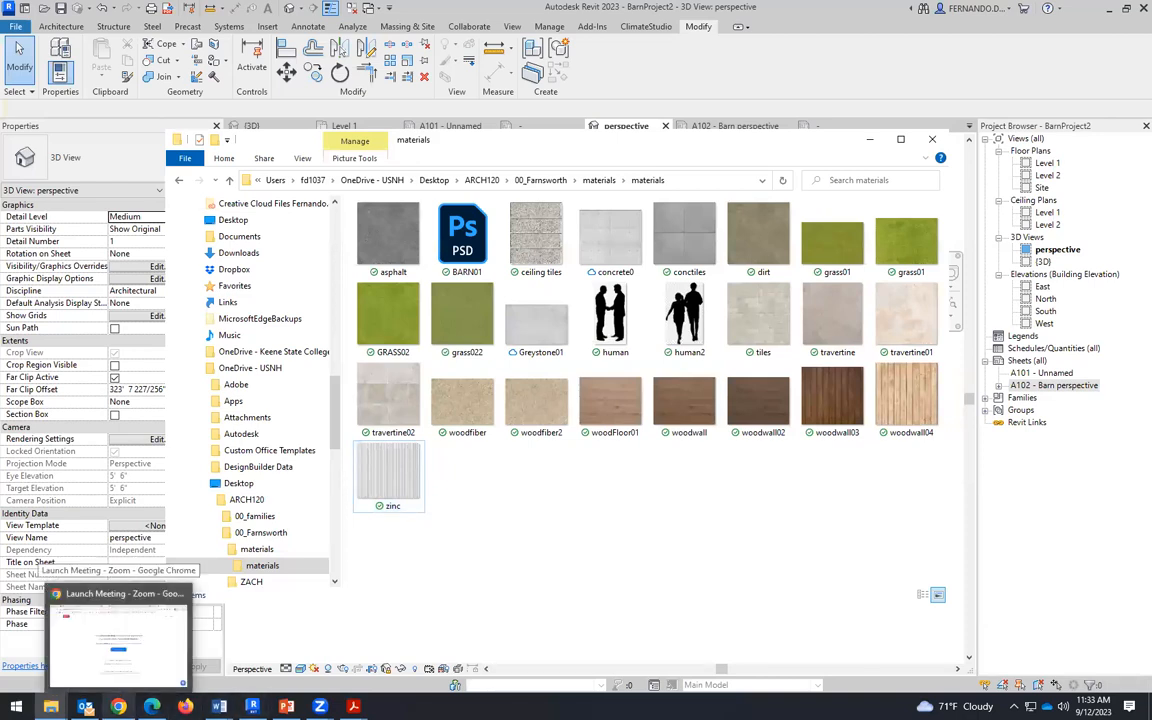
mouse_move(219, 706)
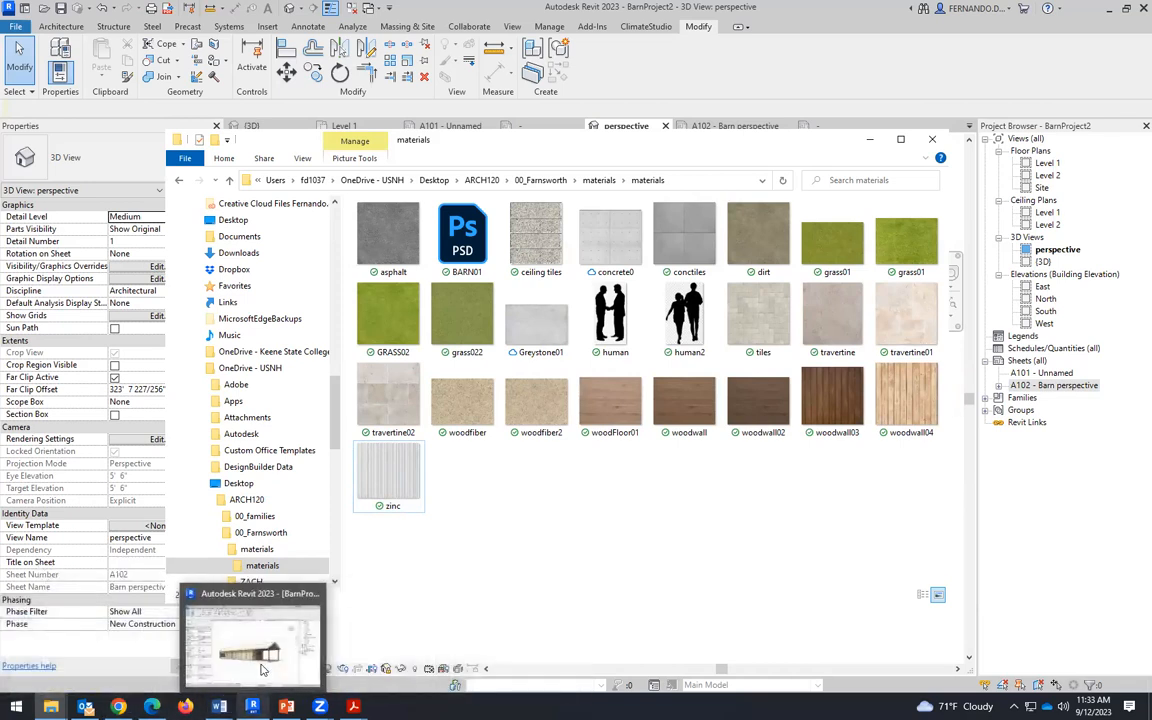
left_click(252, 706)
scroll(593, 447, "down", 2)
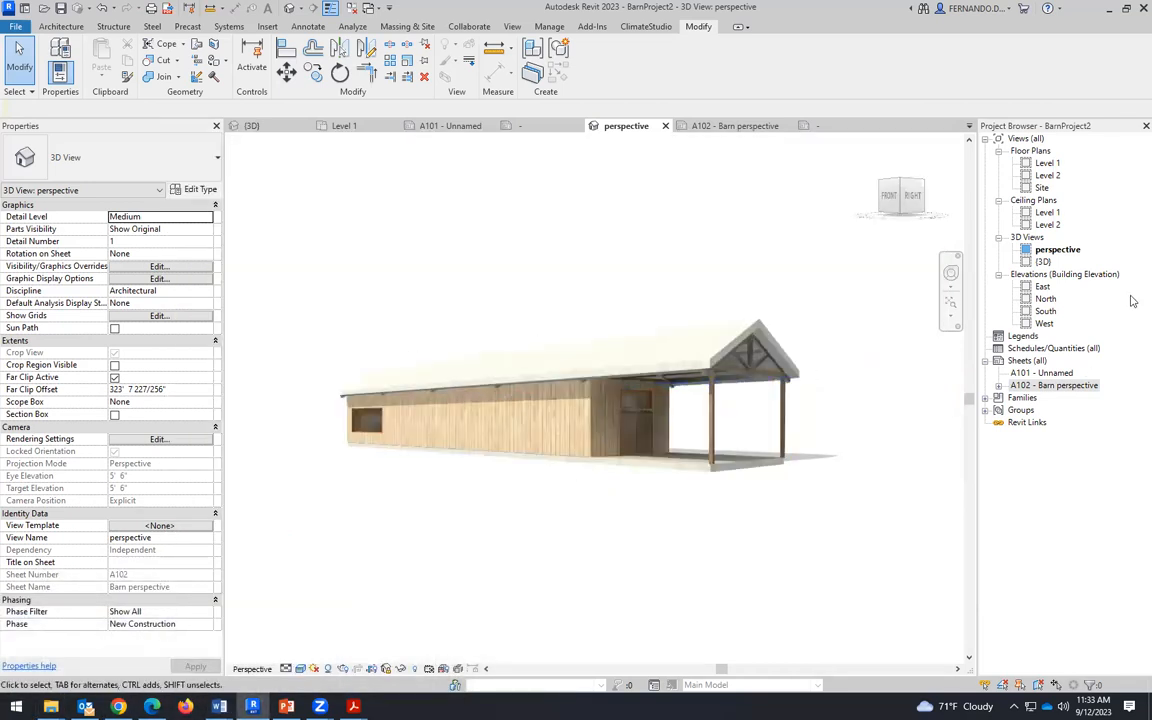
left_click(735, 126)
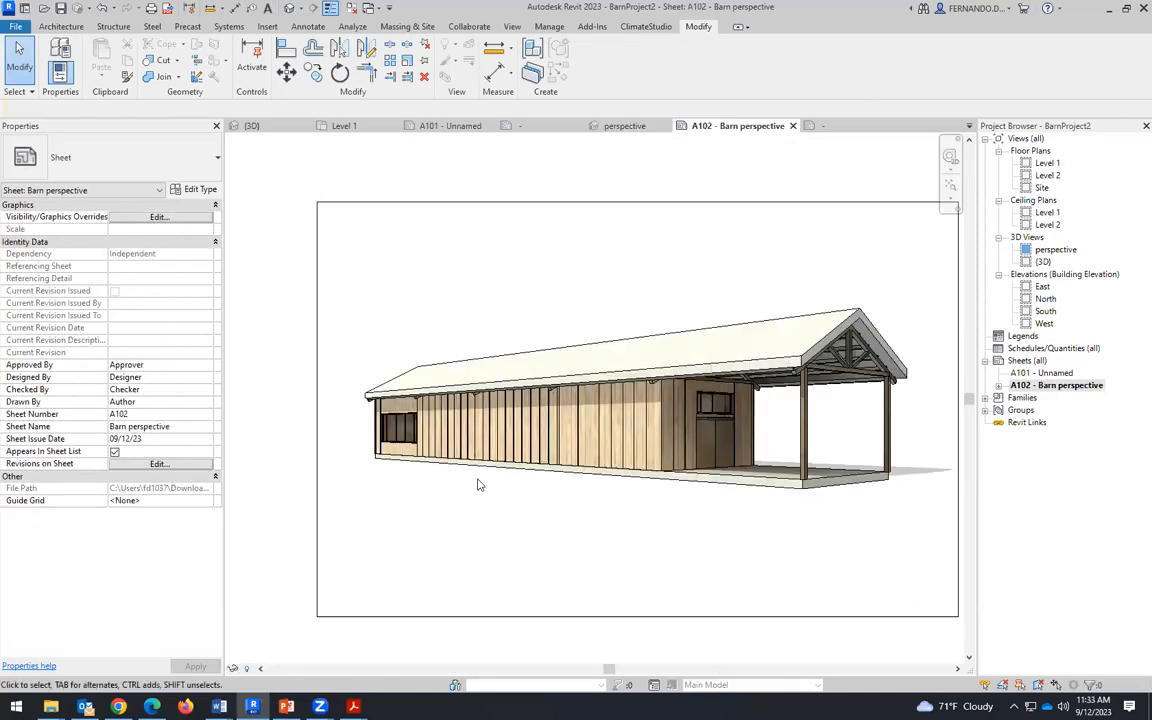
scroll(476, 475, "down", 3)
scroll(864, 531, "up", 1)
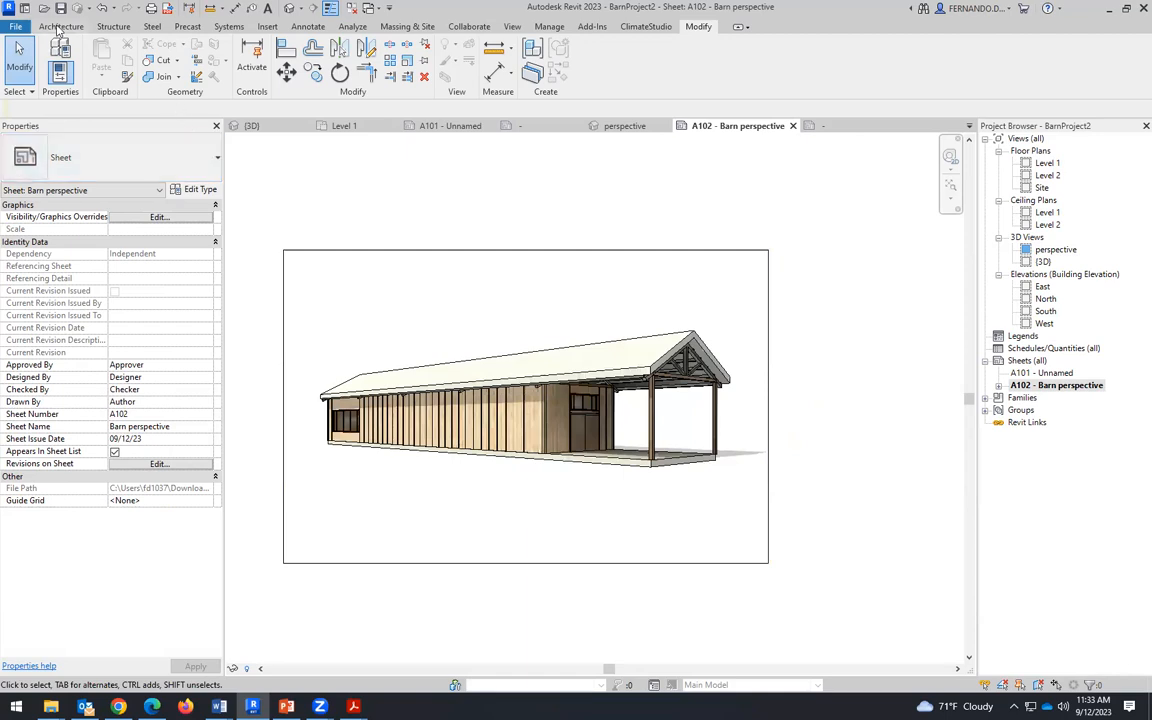
Step: Print the sheet with Microsoft Print to PDF as BARN09 in the BELEN folder, and dismiss the save reminder without saving
left_click(60, 26)
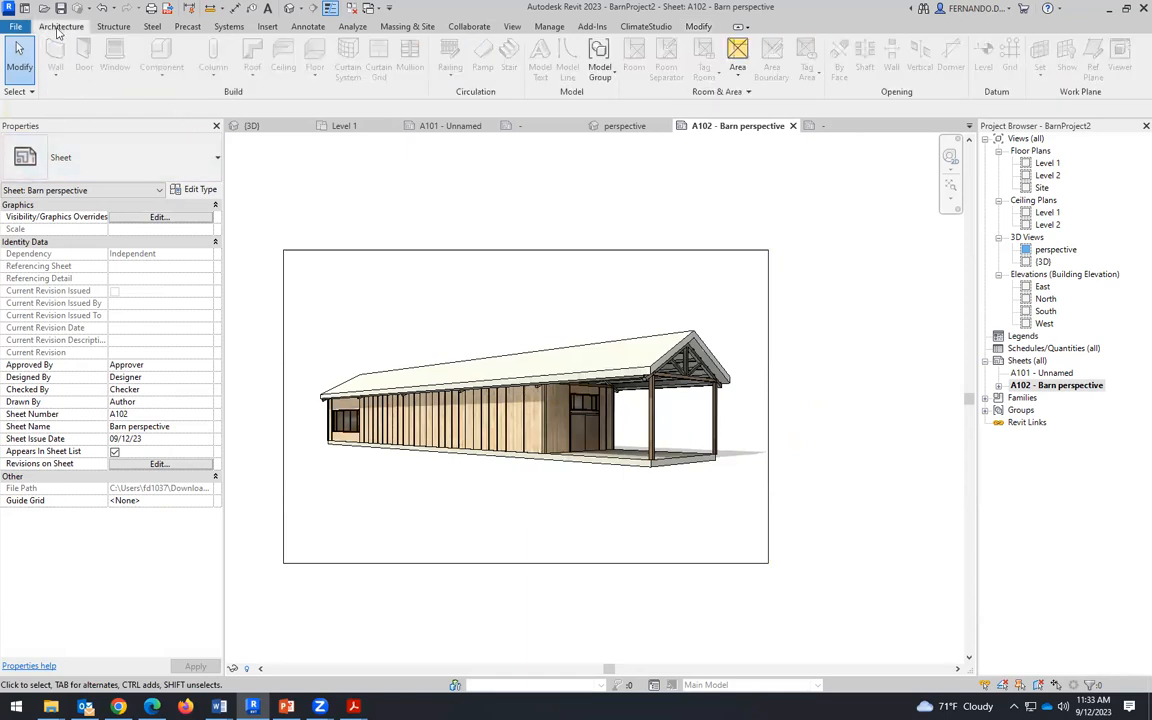
left_click(151, 9)
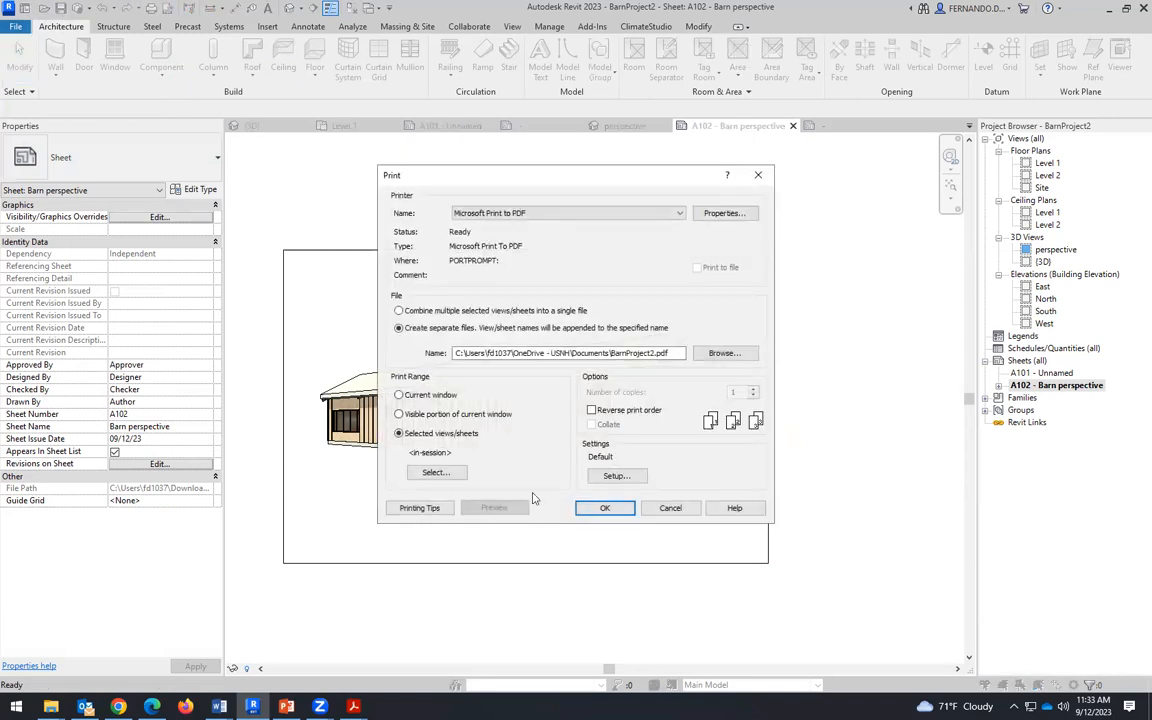
left_click(596, 508)
left_click(609, 362)
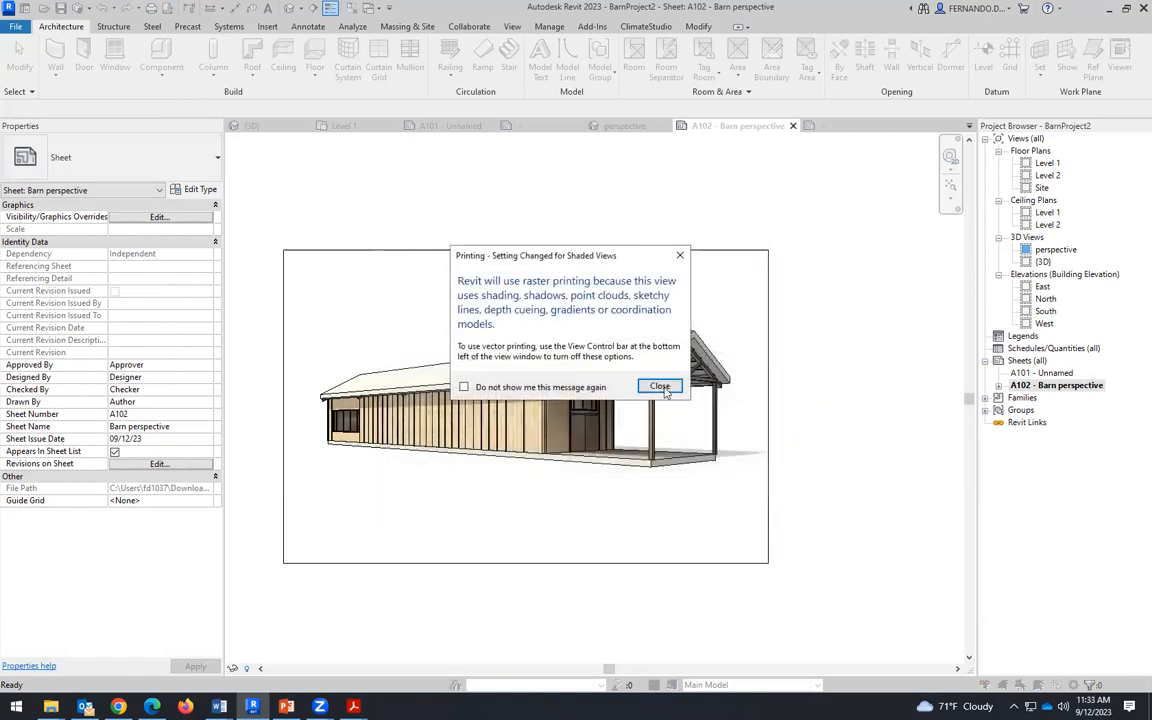
left_click(661, 388)
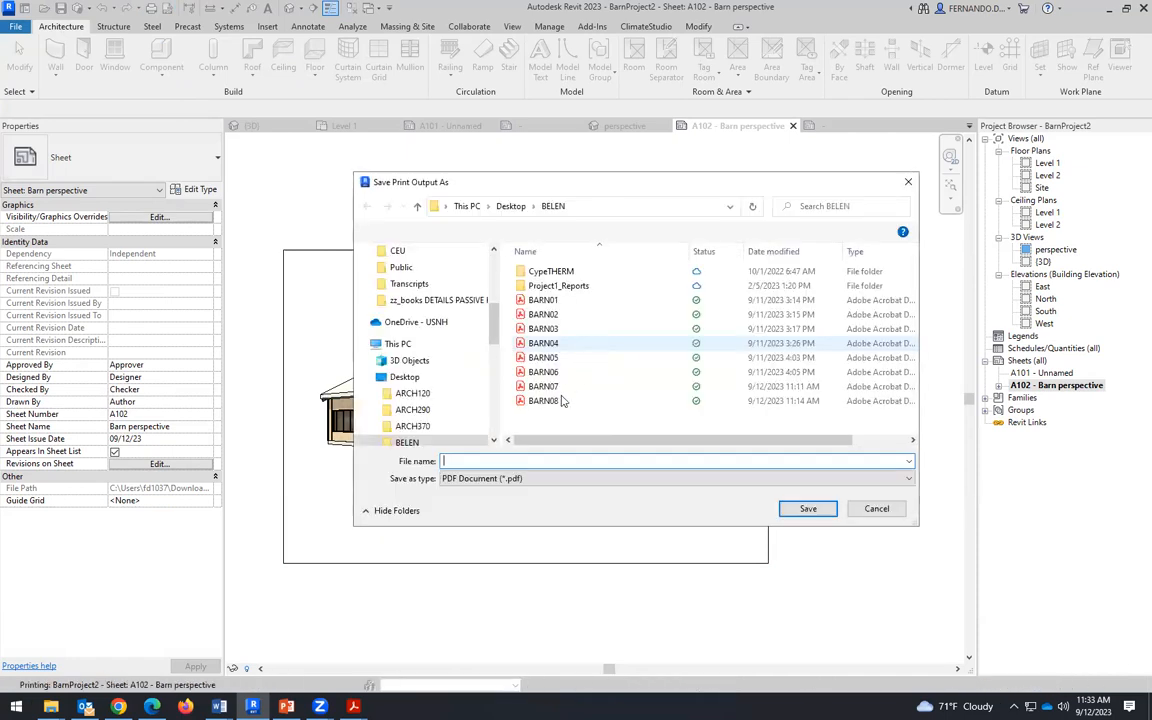
left_click(550, 403)
left_click(480, 462)
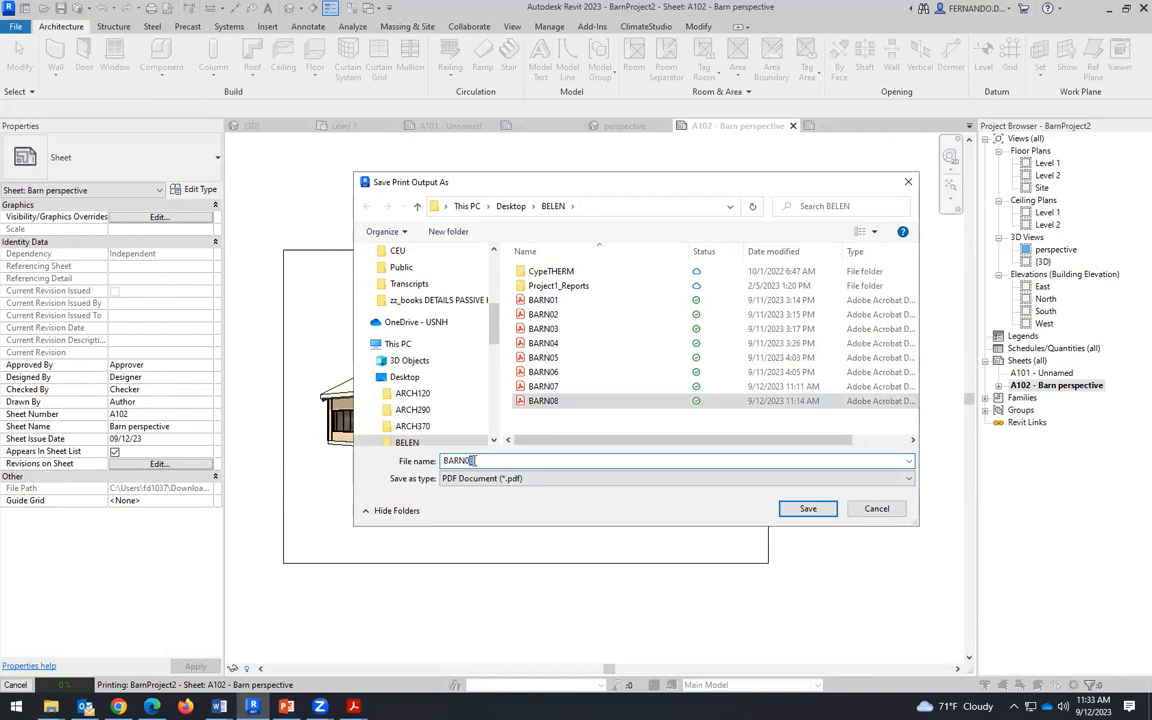
left_click(808, 509)
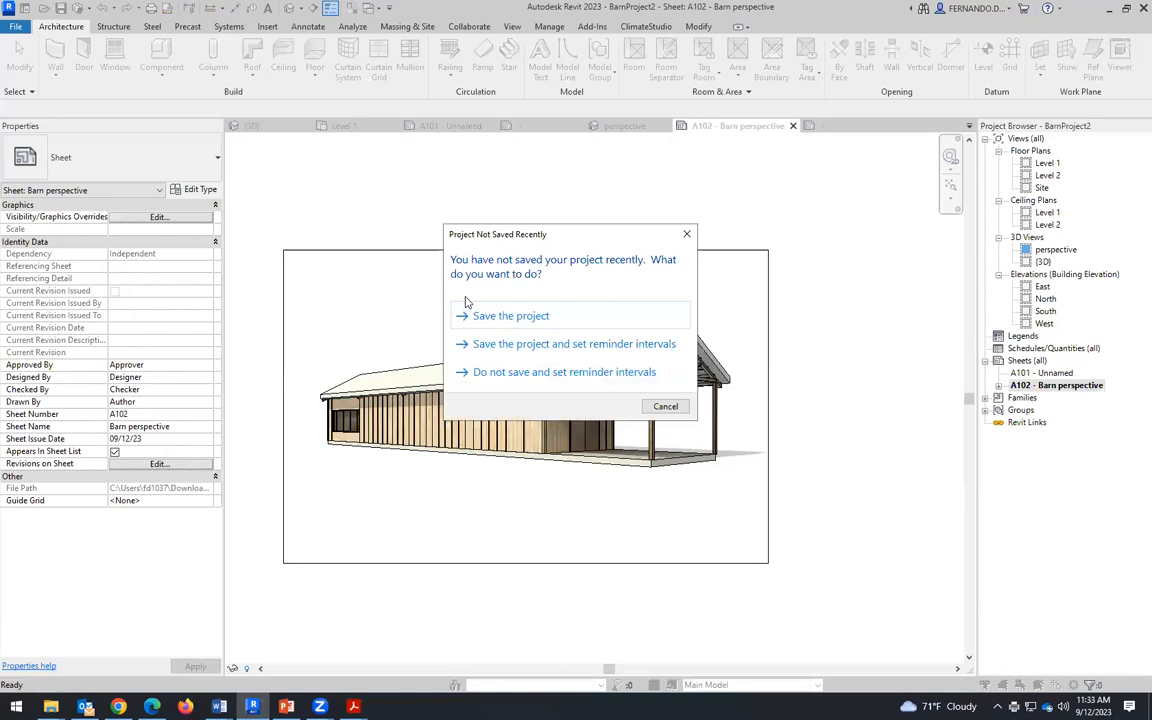
left_click(600, 371)
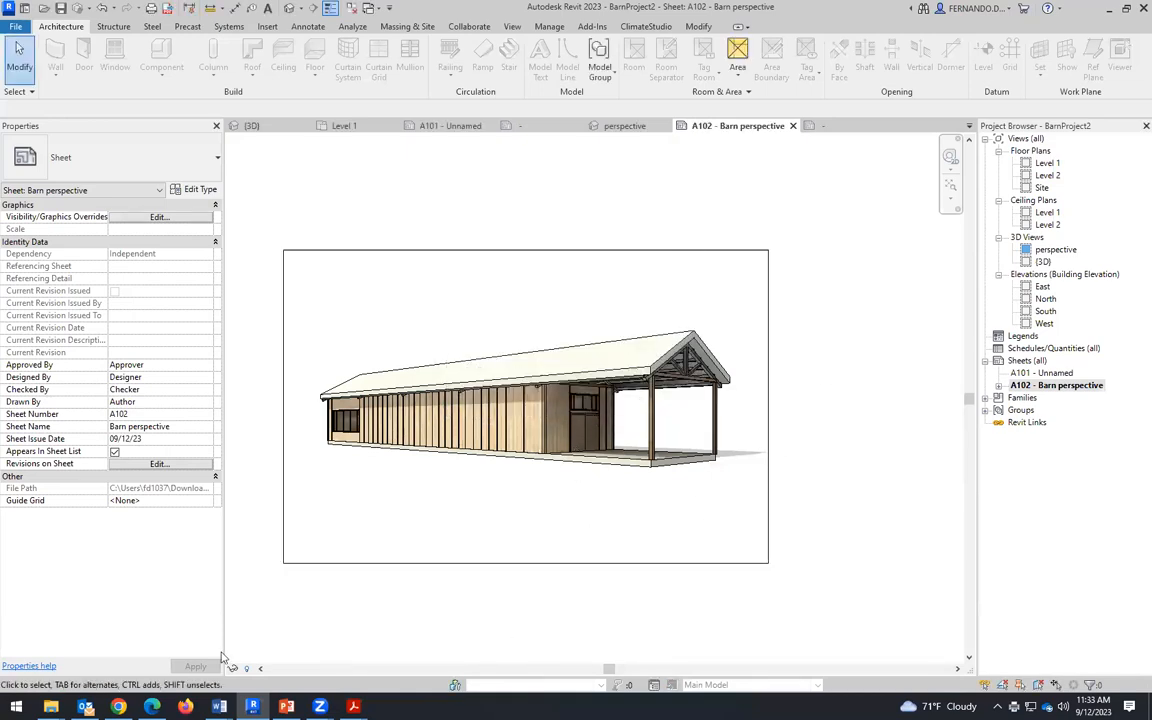
Step: Turn off shadows in the perspective view and print the A102 sheet to PDF as BARN10 in the BELEN folder
left_click(620, 127)
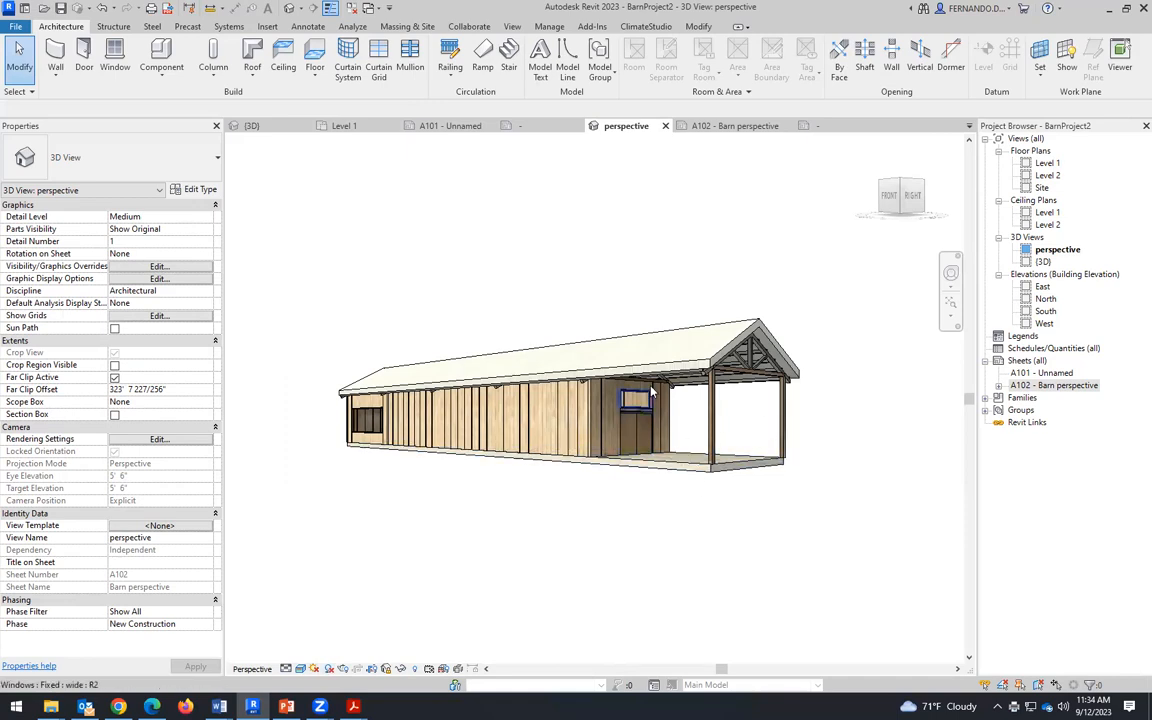
left_click(730, 128)
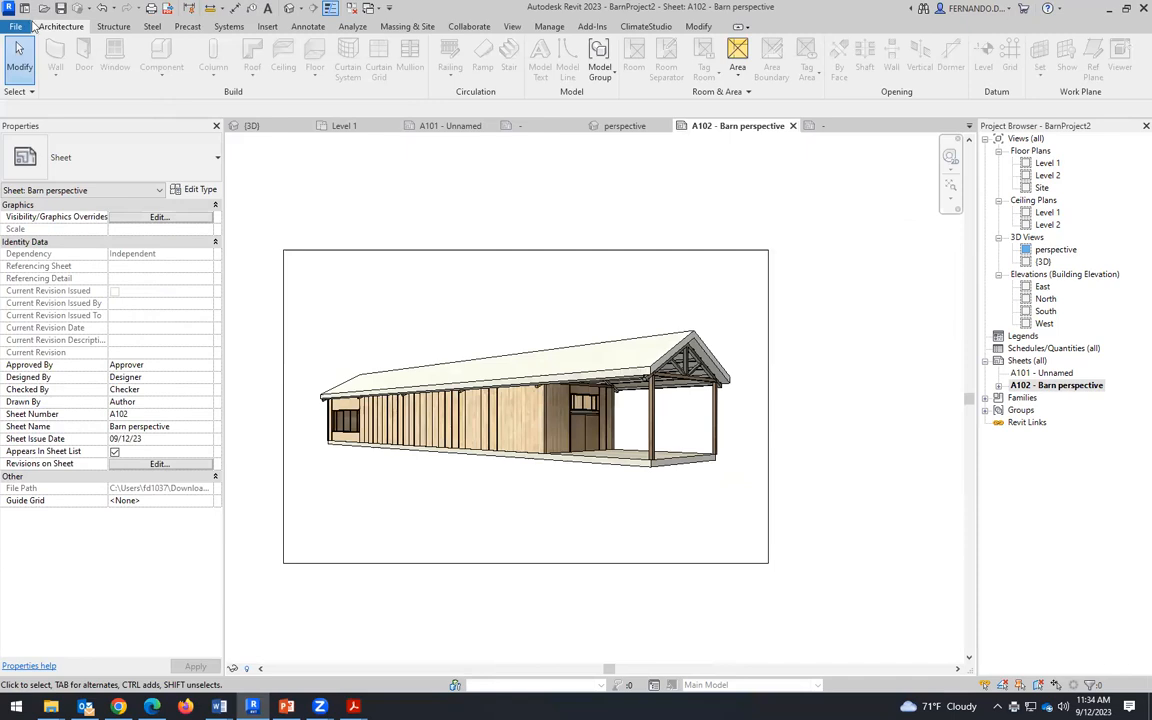
left_click(151, 9)
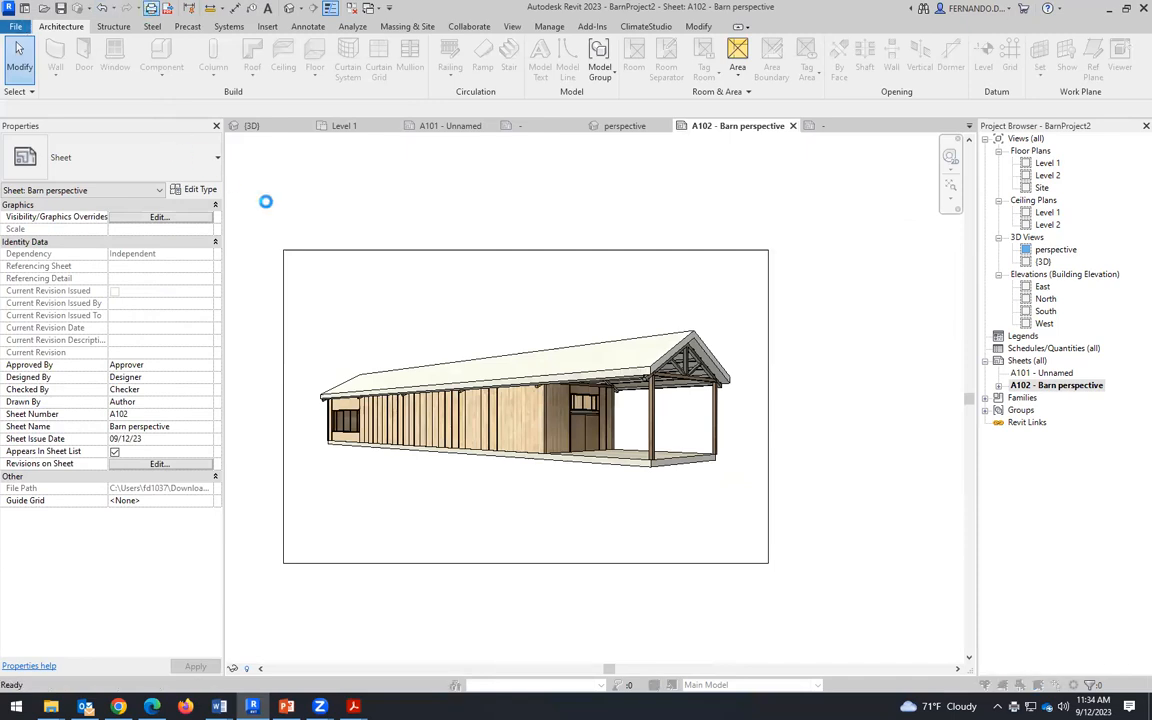
left_click(605, 509)
left_click(602, 357)
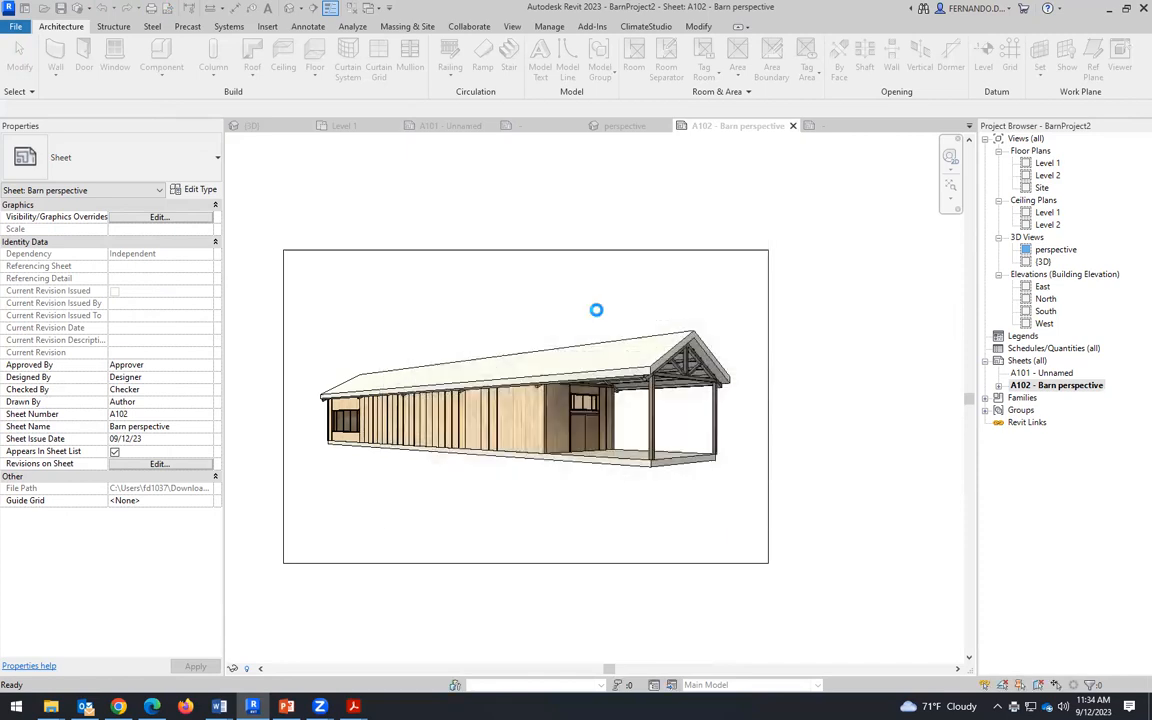
left_click(672, 387)
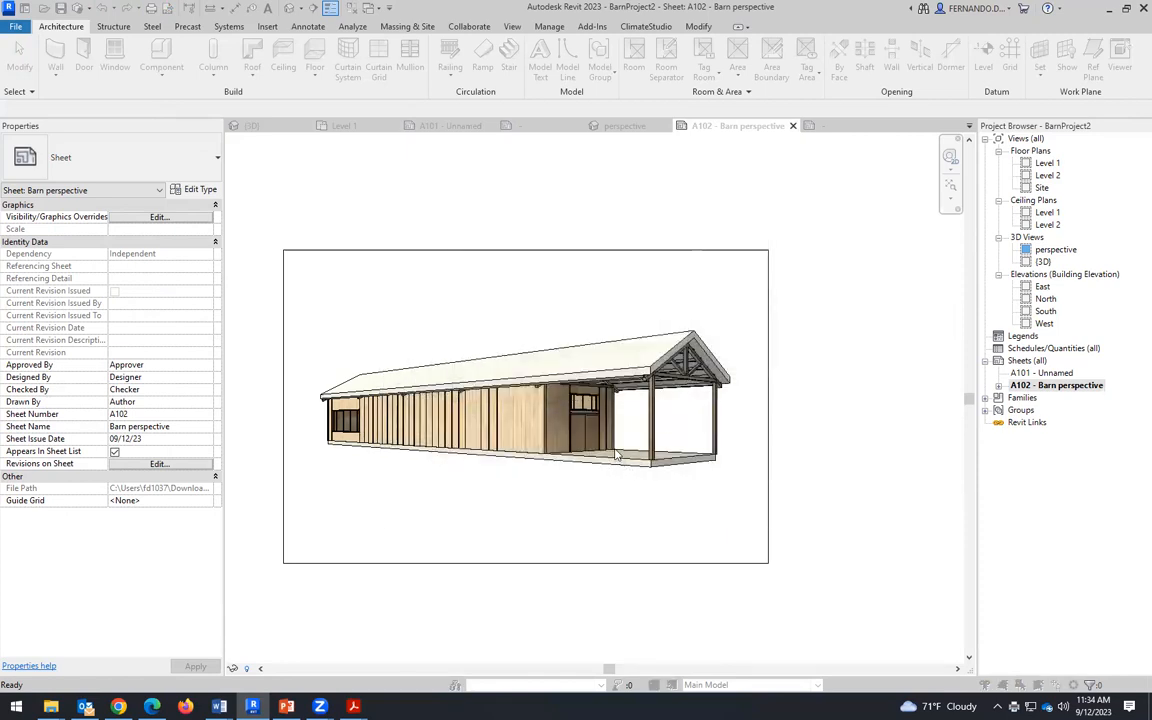
left_click(548, 418)
left_click(480, 462)
left_click_drag(469, 462, 477, 462)
type("10")
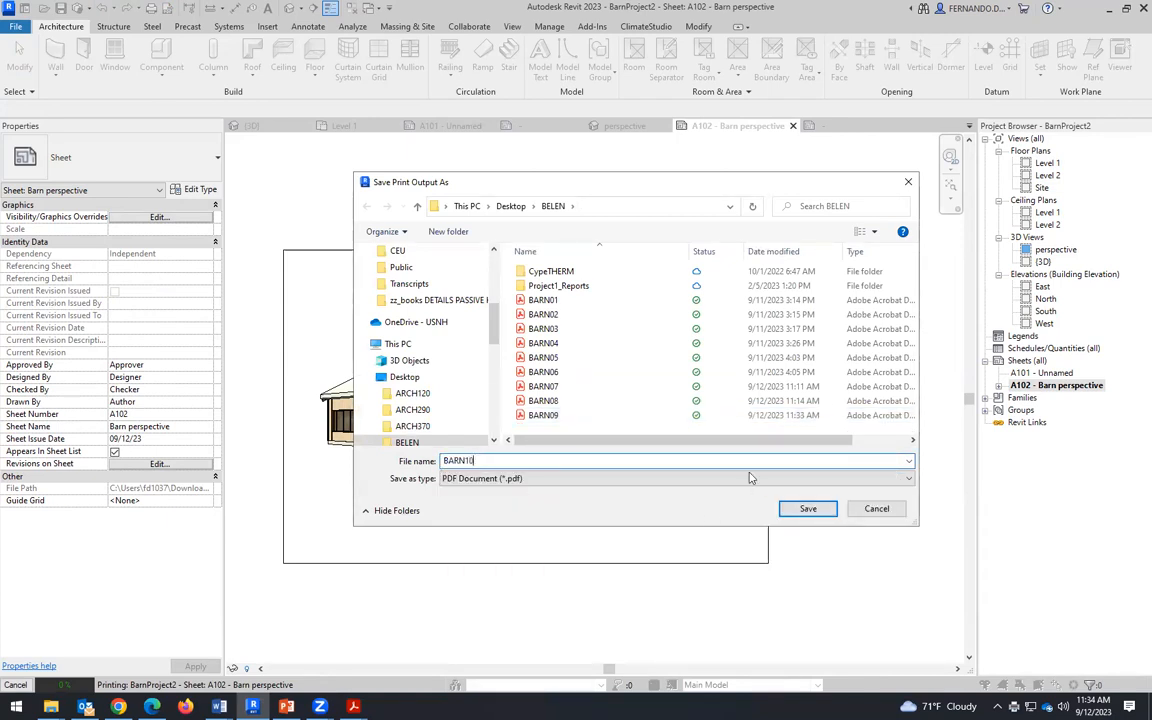
left_click(806, 509)
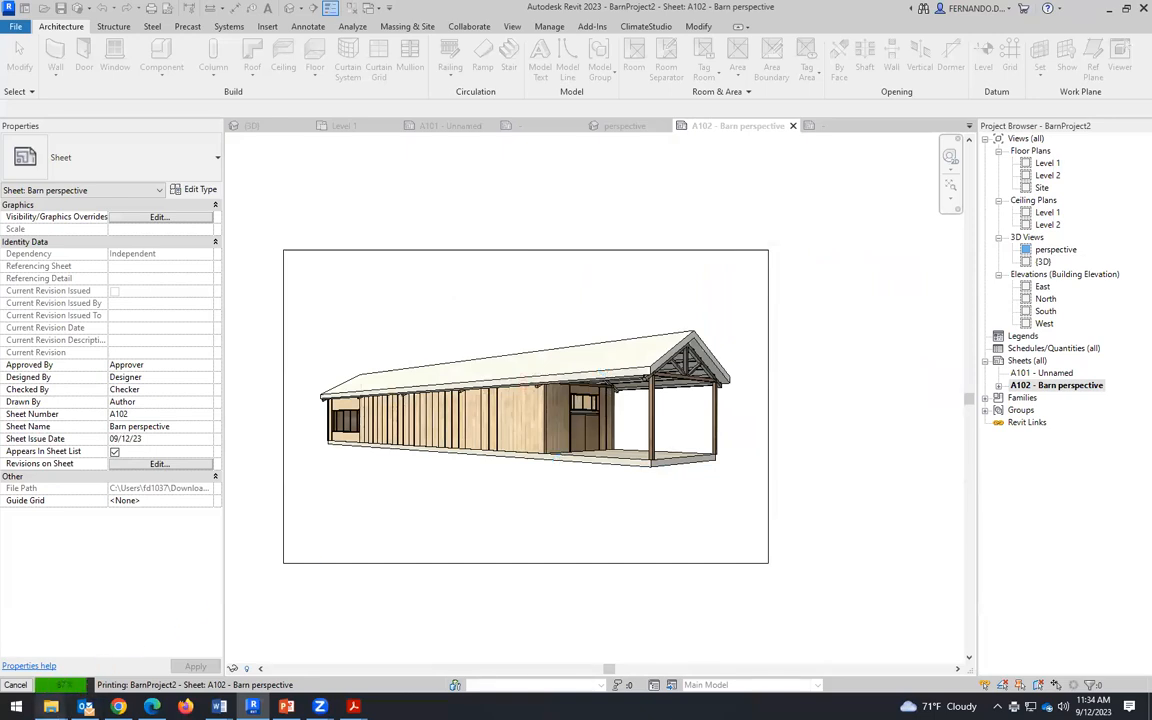
Step: Switch to the BELEN folder in File Explorer, view the BARN07 and BARN08 PDFs in Acrobat, and close them
mouse_move(51, 706)
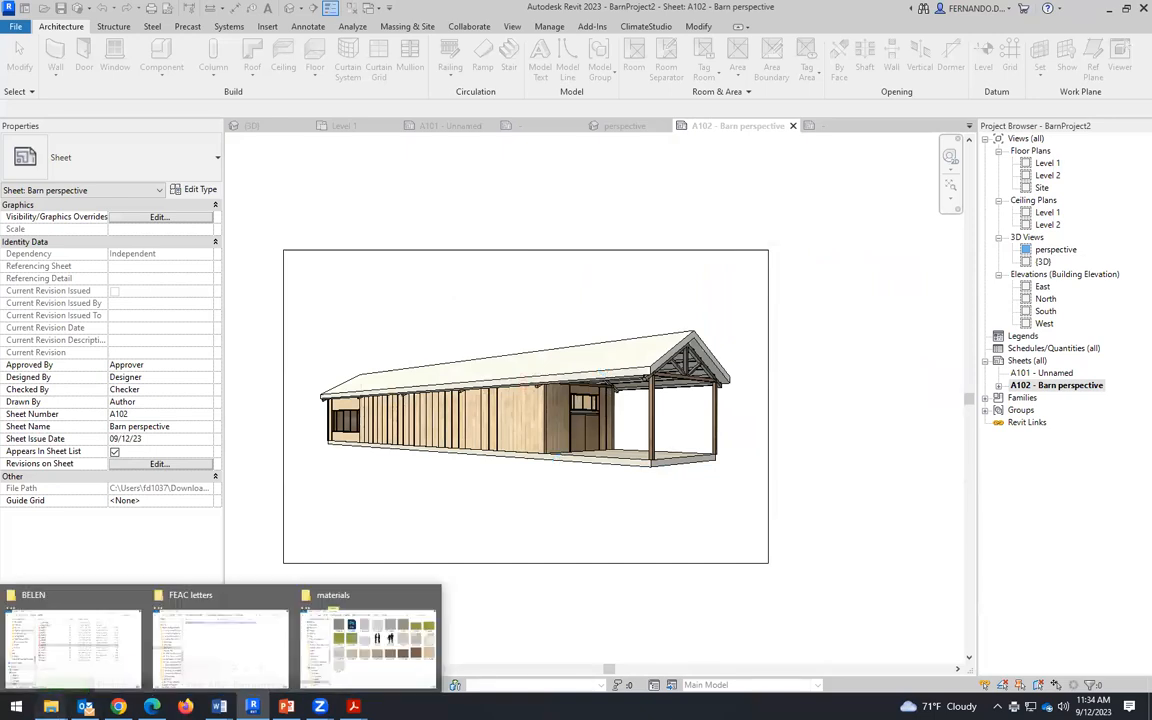
left_click(105, 655)
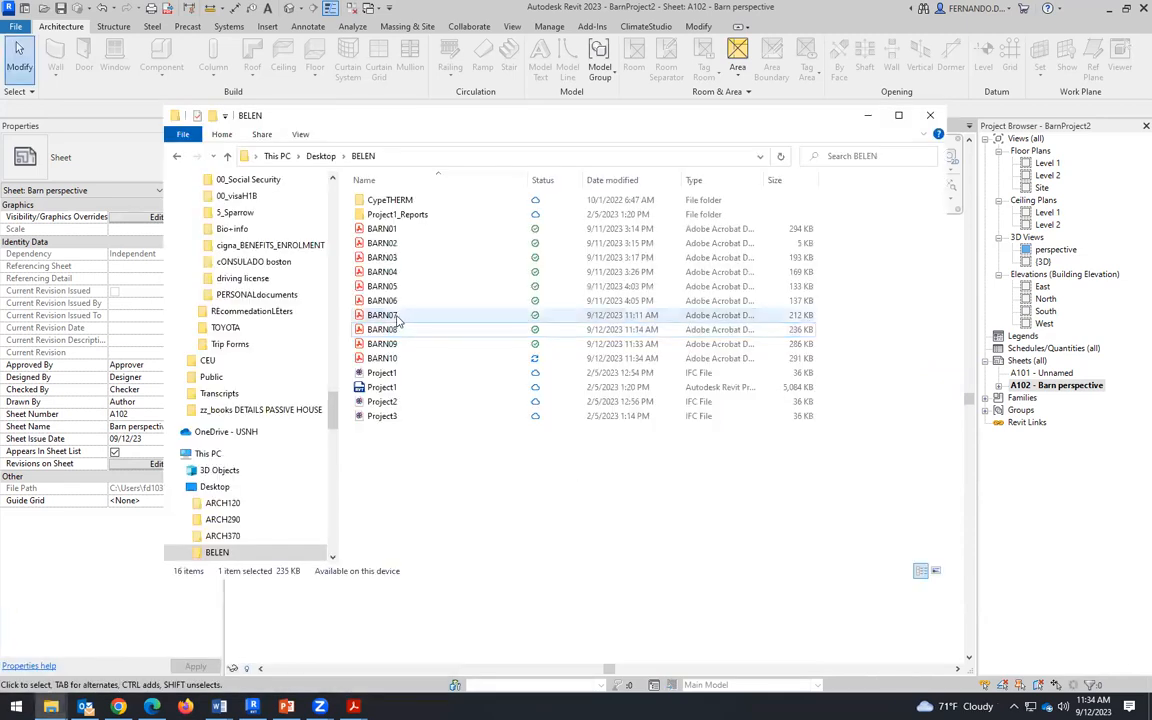
double_click(398, 318)
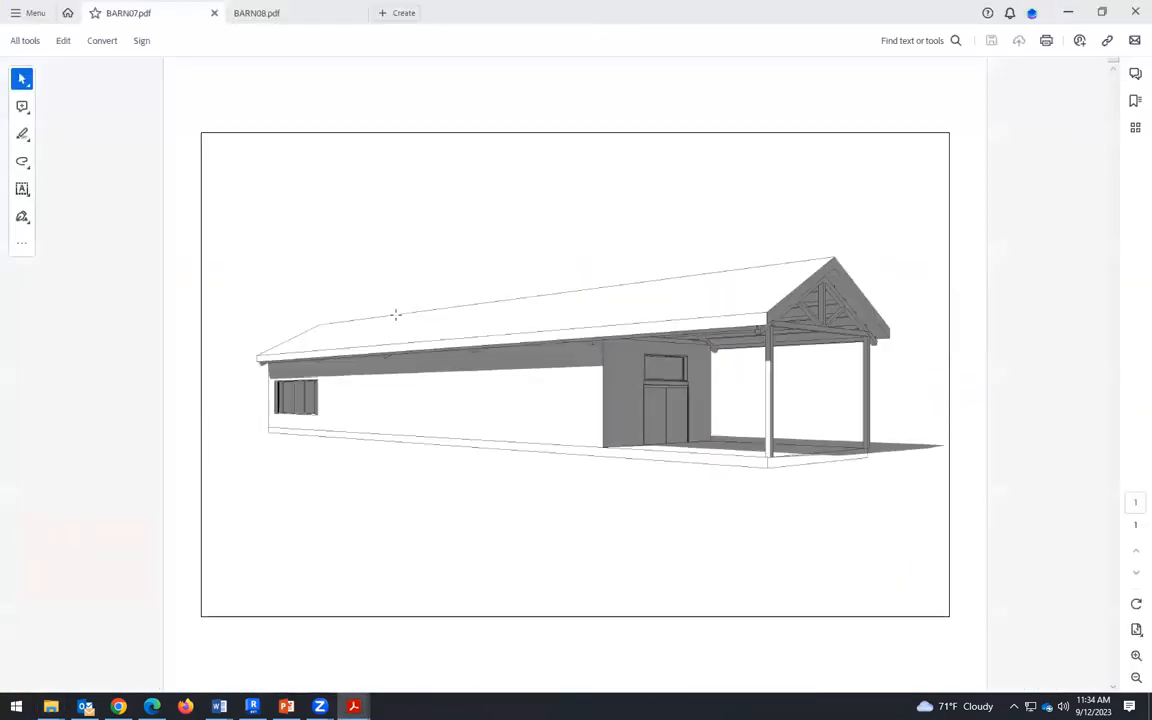
left_click(1134, 14)
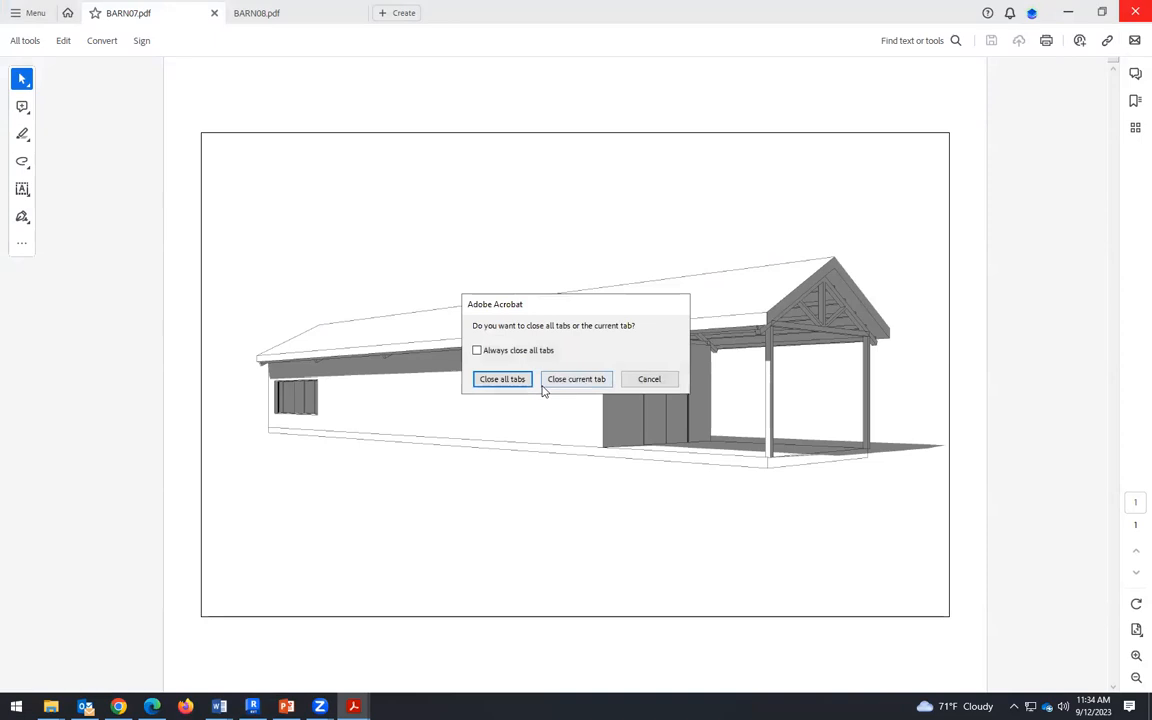
left_click(580, 379)
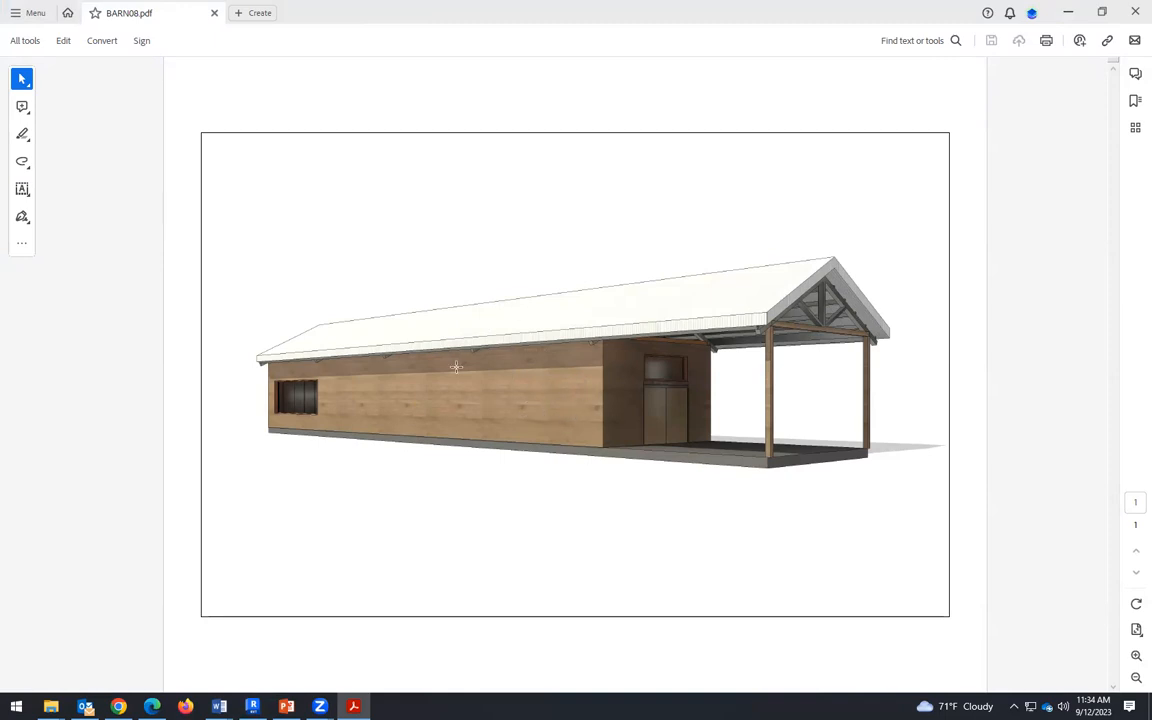
left_click(1134, 14)
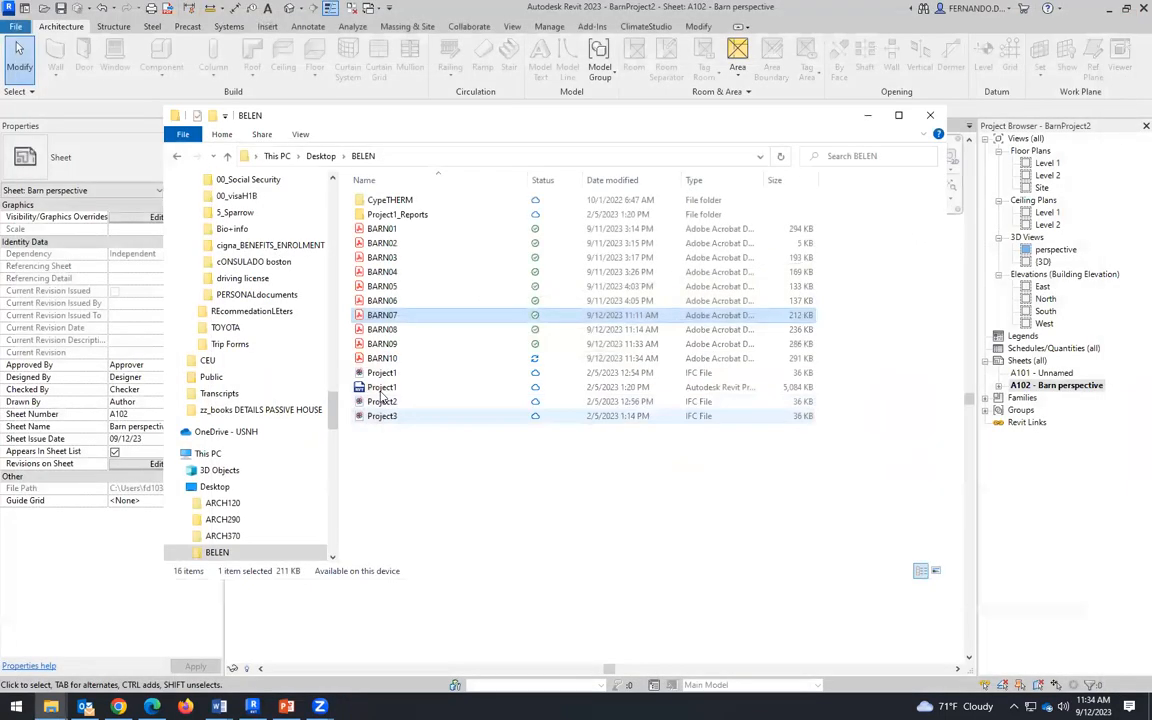
Step: Look up which programs the BARN07 PDF in the BELEN folder can be opened with
left_click(378, 318)
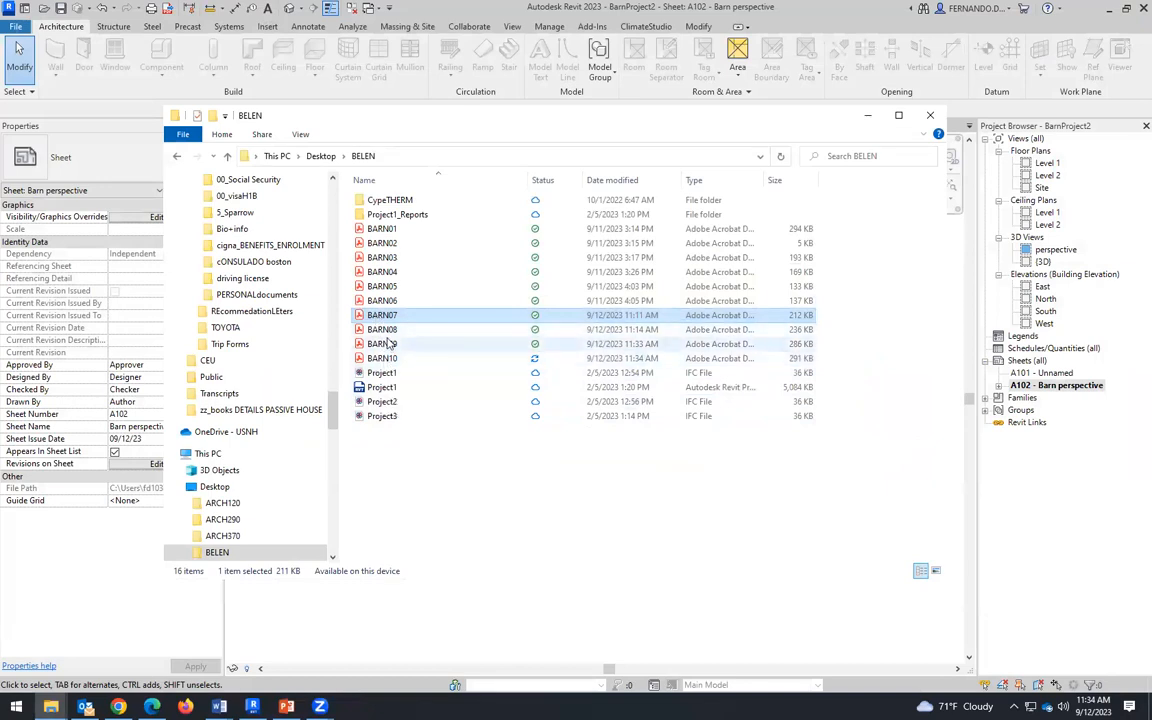
double_click(386, 316)
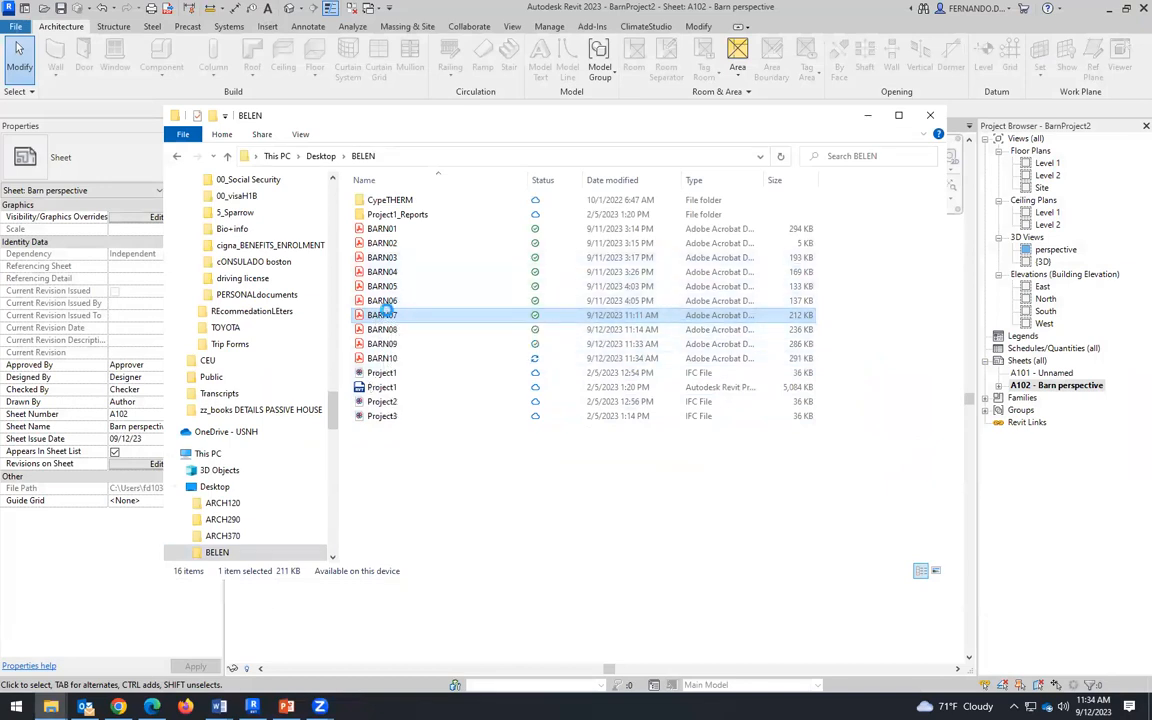
right_click(386, 325)
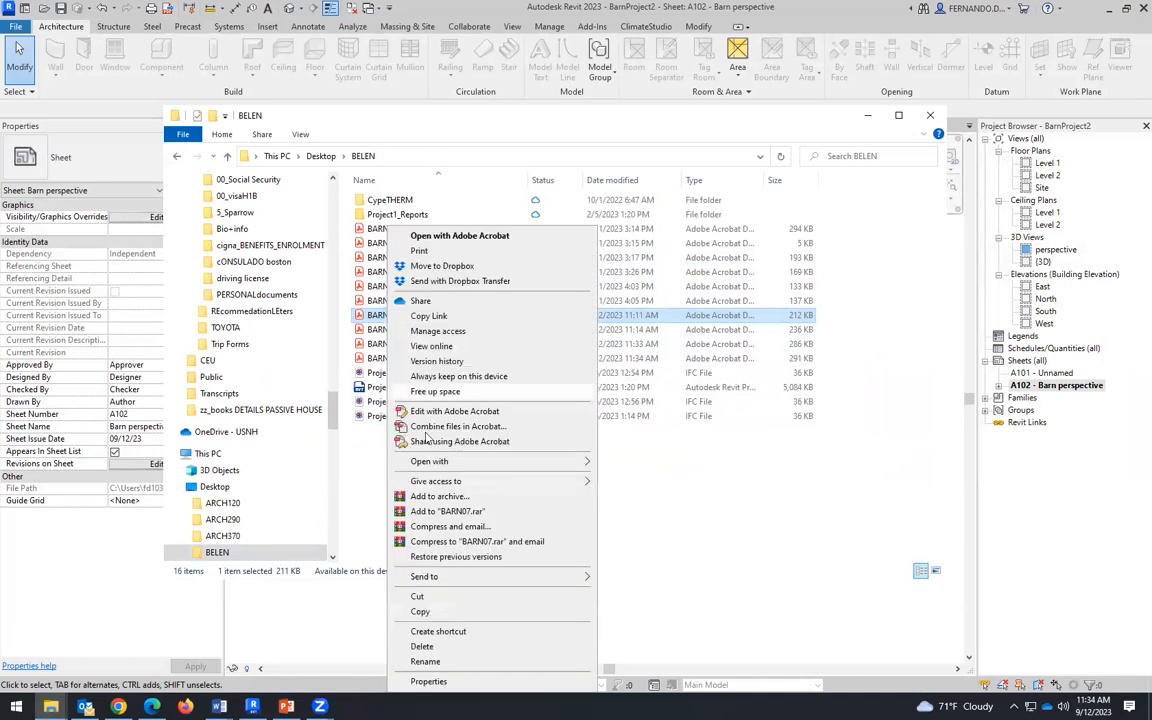
mouse_move(581, 467)
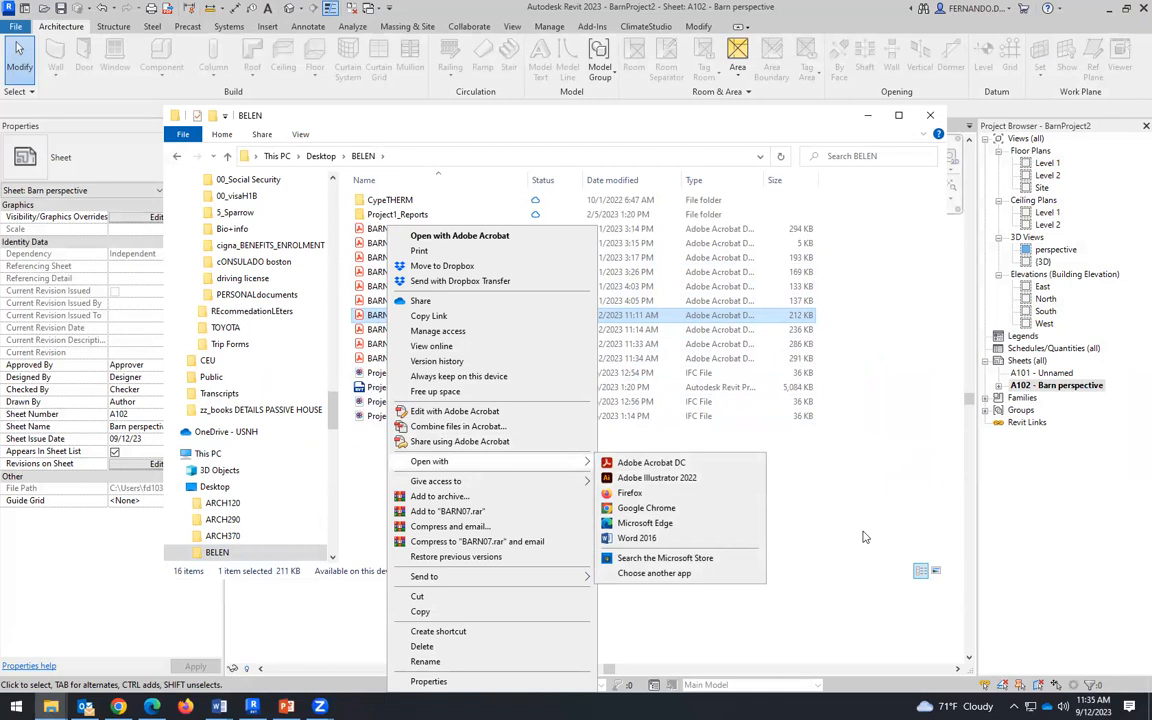
left_click(385, 305)
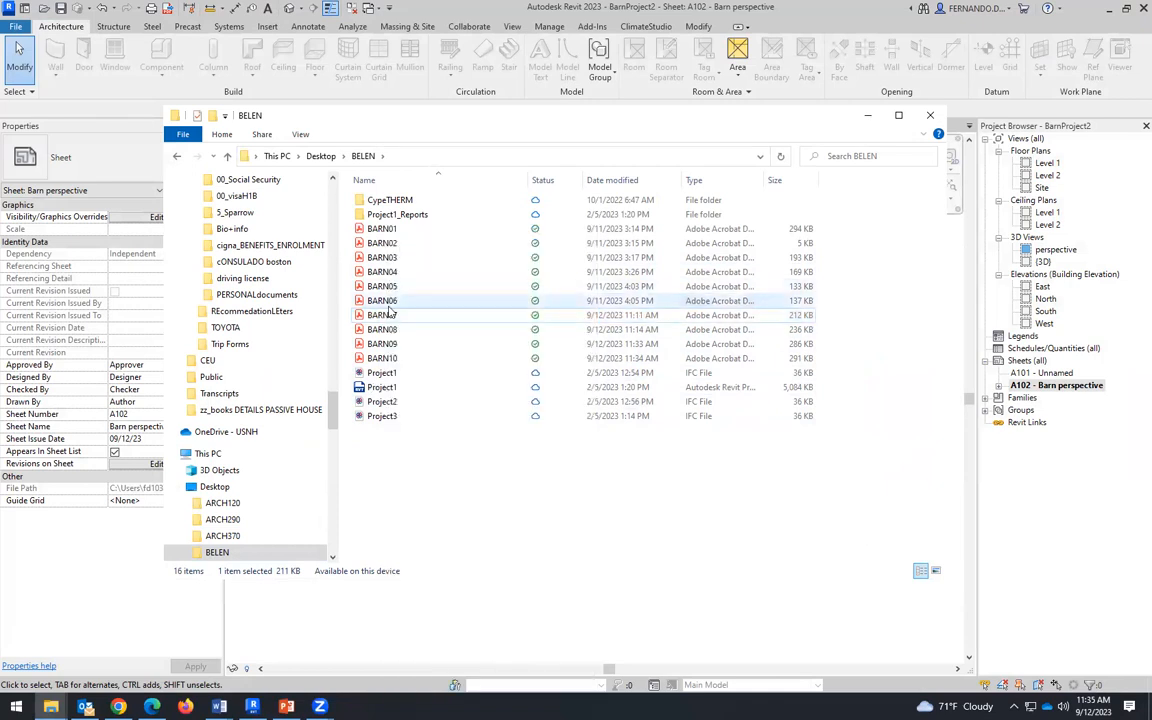
double_click(387, 315)
right_click(390, 315)
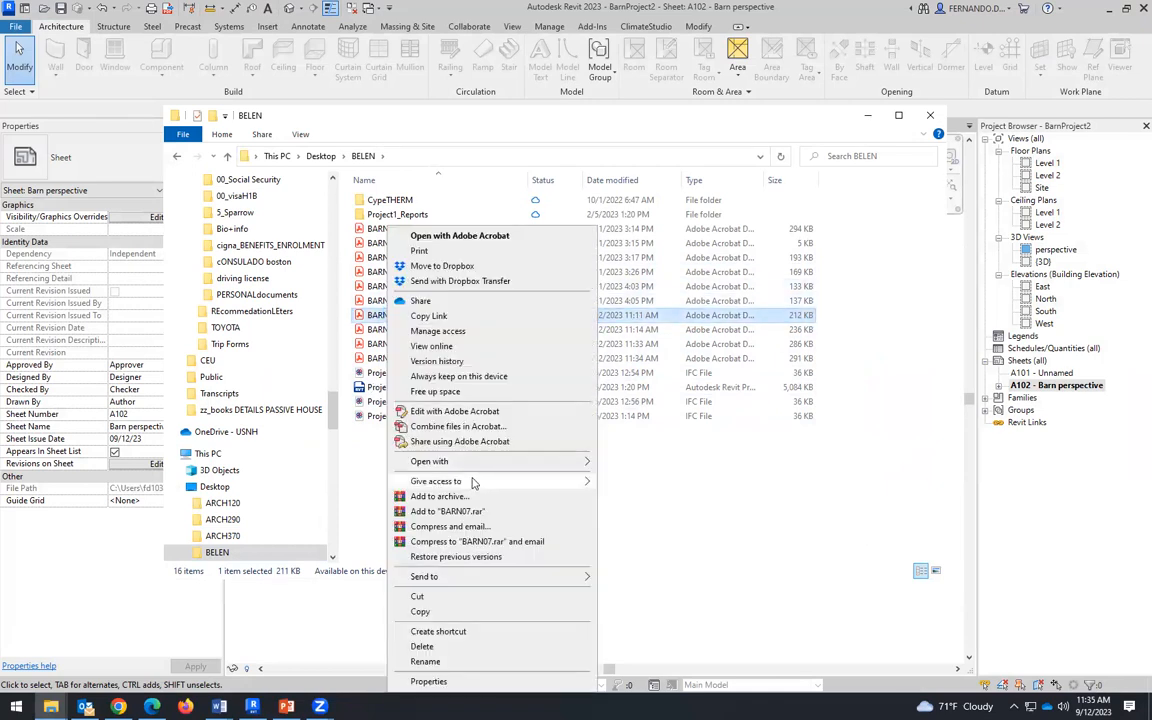
mouse_move(580, 462)
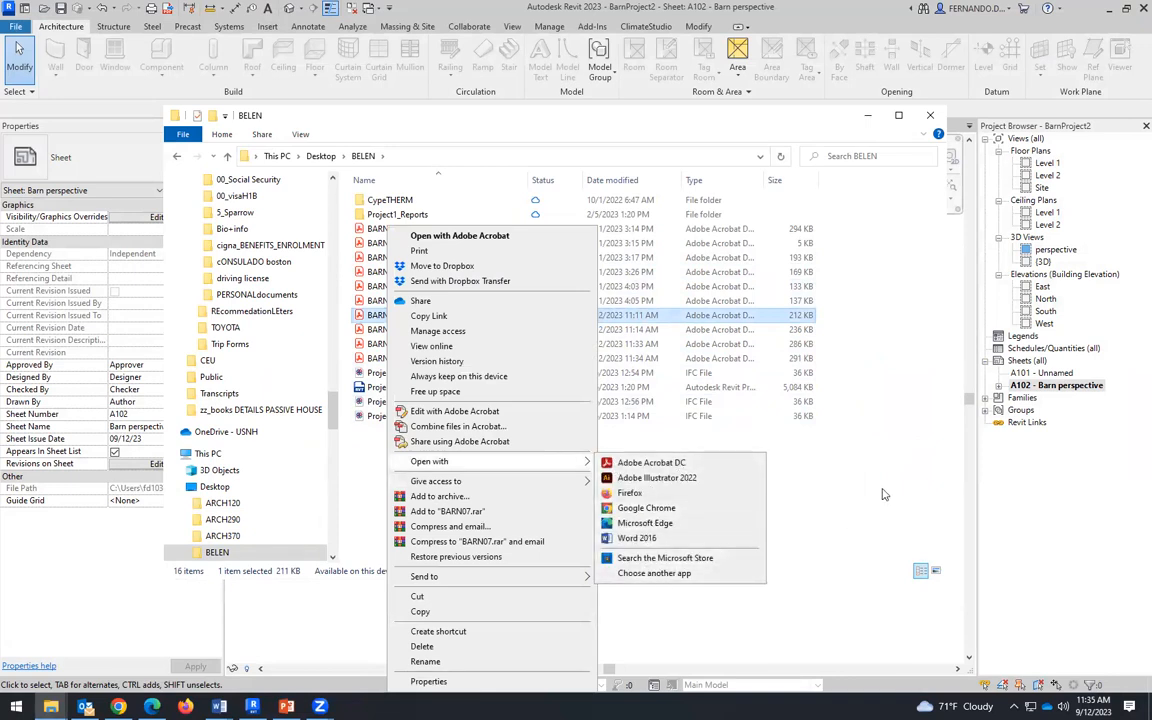
Step: Switch to Photoshop with BARN07.pdf open and collapse the Libraries panel to widen the canvas area
left_click(351, 425)
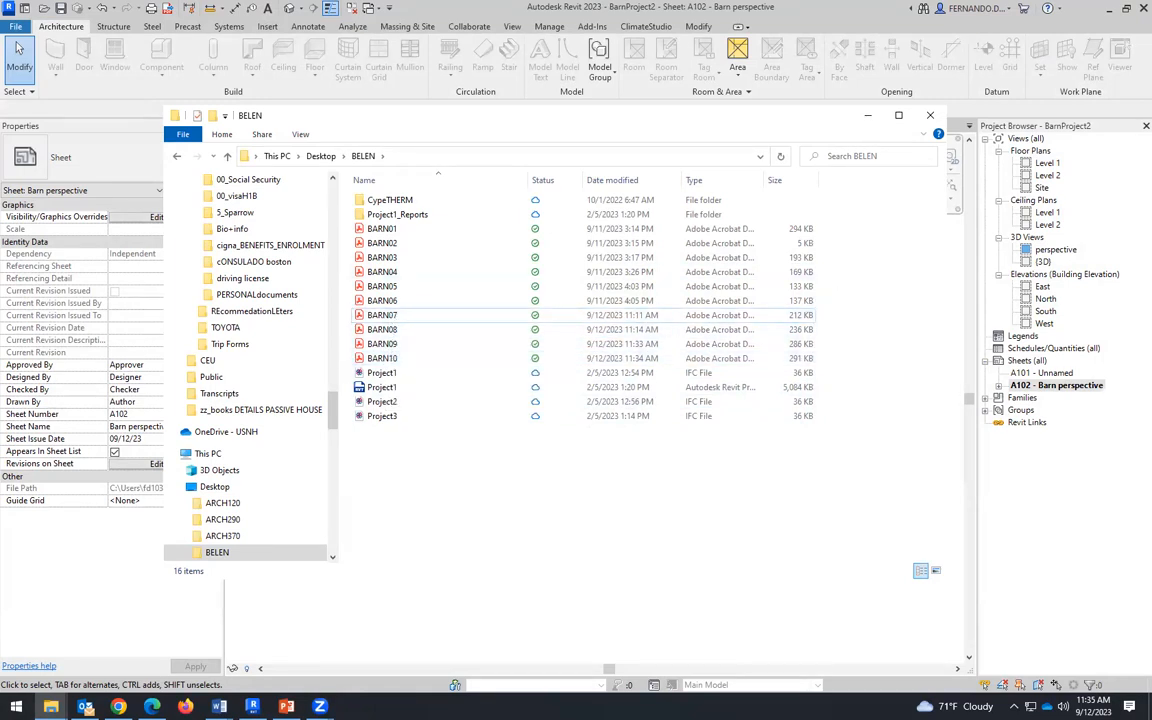
left_click(800, 621)
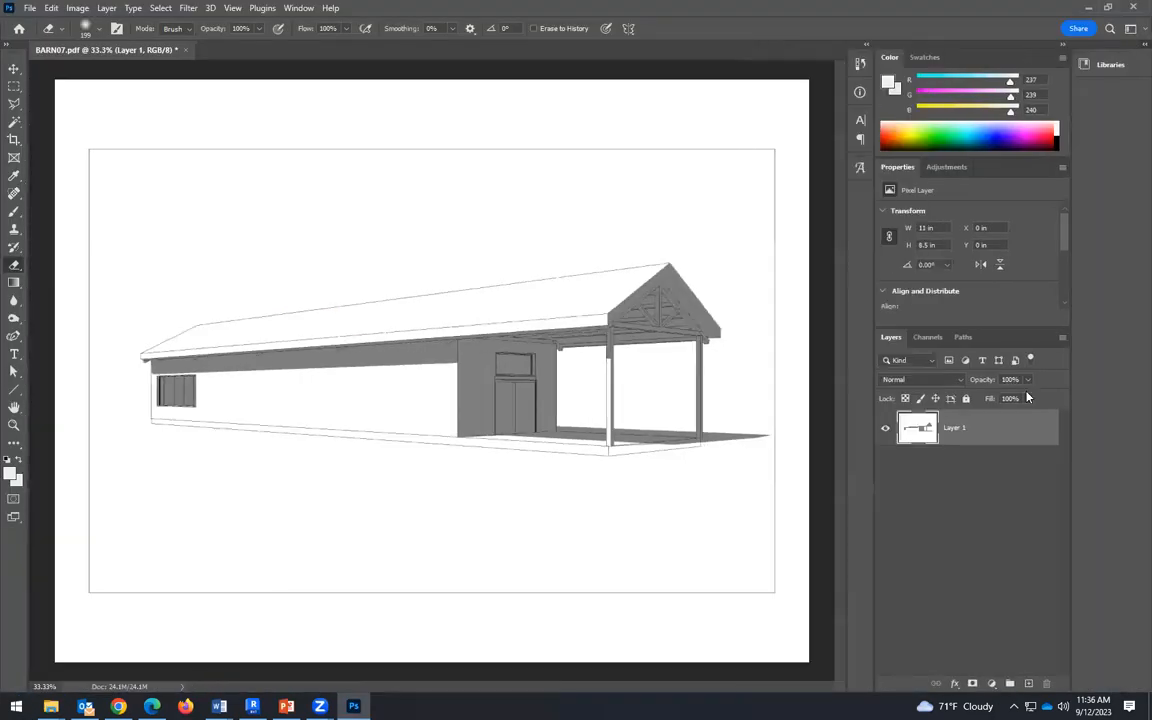
left_click(1143, 45)
left_click(1143, 45)
left_click_drag(1071, 159, 1137, 155)
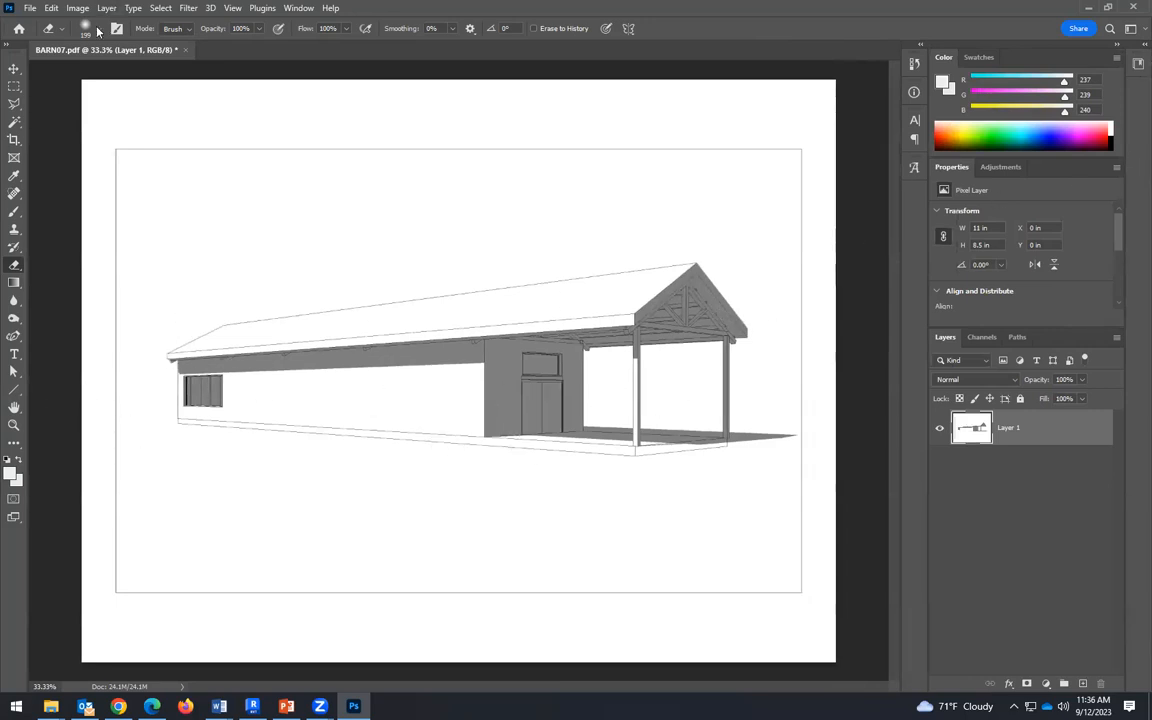
Step: Open BARN08.pdf from the BELEN folder, importing it at 300 pixels/inch in RGB Color
left_click(30, 8)
left_click(45, 35)
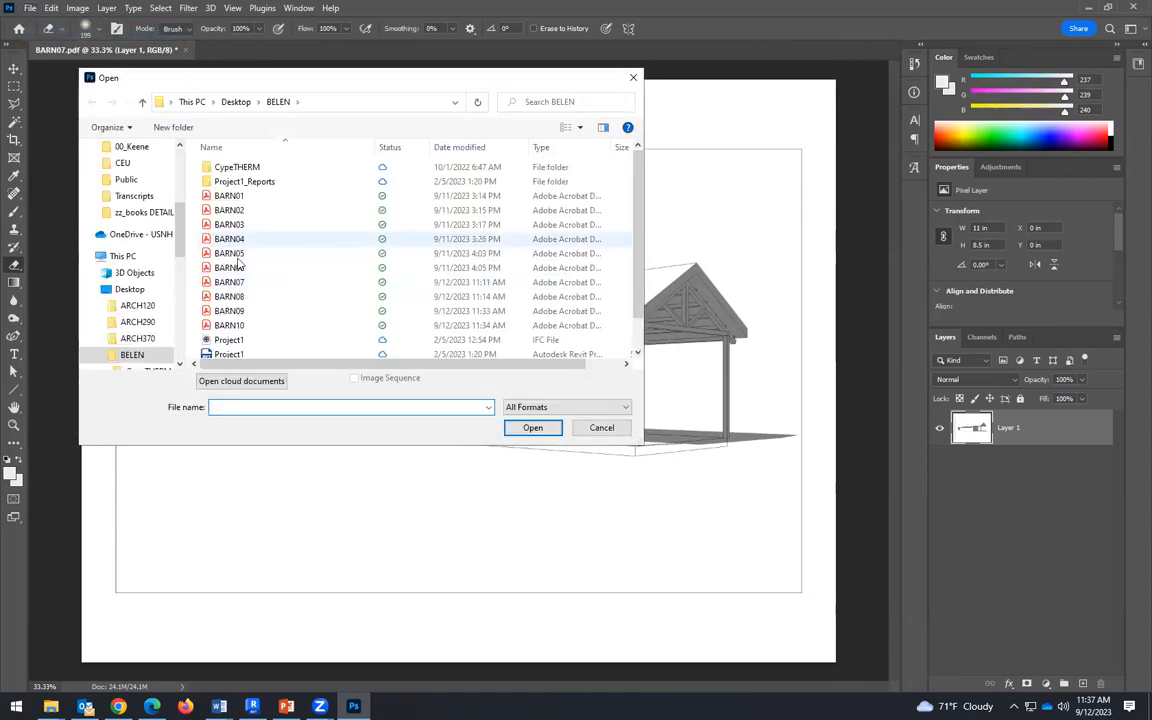
left_click(236, 298)
left_click(533, 427)
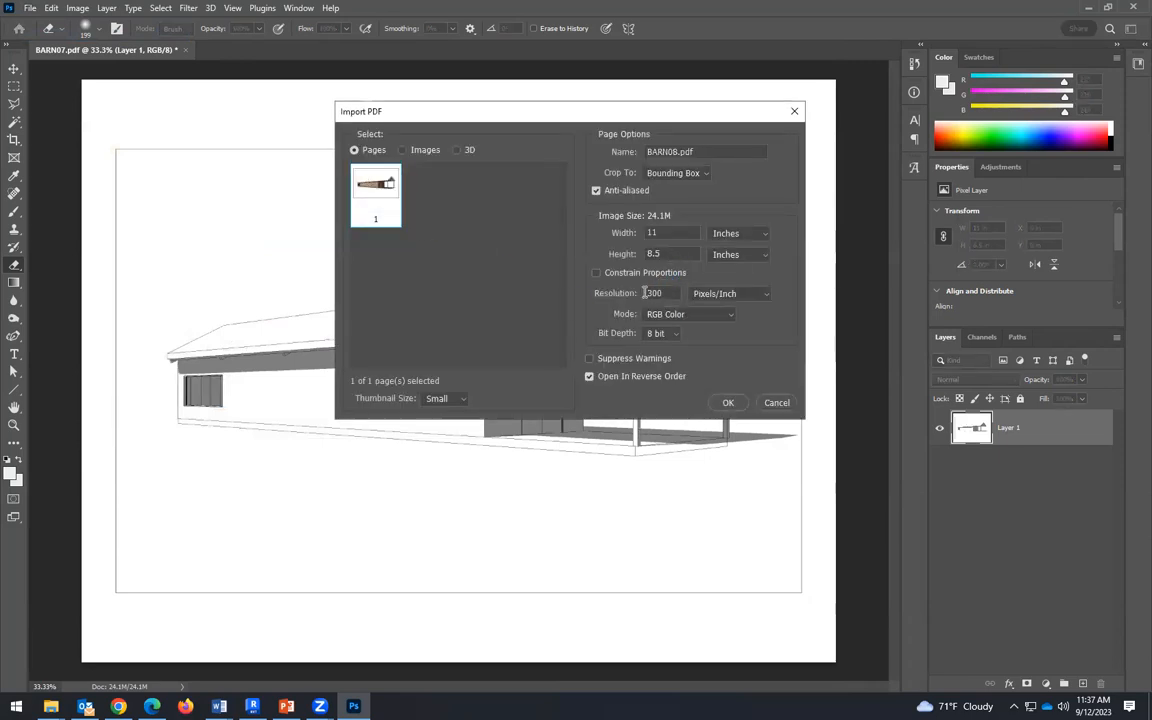
left_click_drag(649, 292, 668, 292)
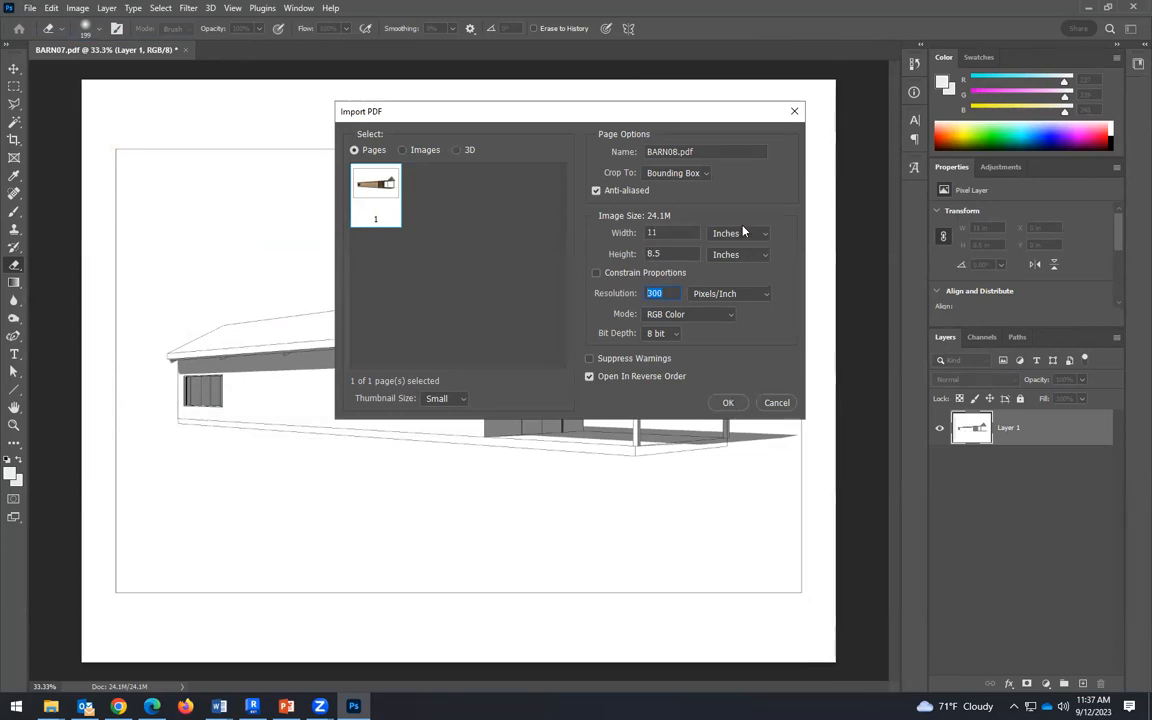
left_click(726, 403)
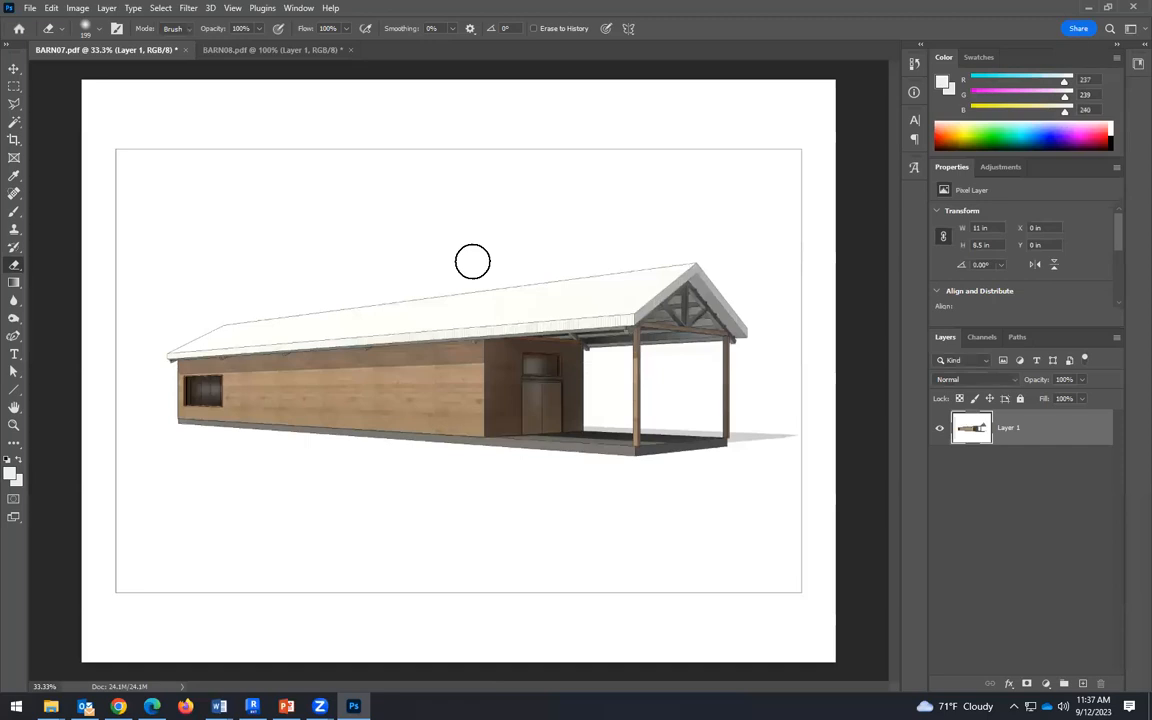
Step: Open BARN09.pdf from the BELEN folder with the same 300 pixels/inch import settings
left_click(31, 8)
left_click(45, 33)
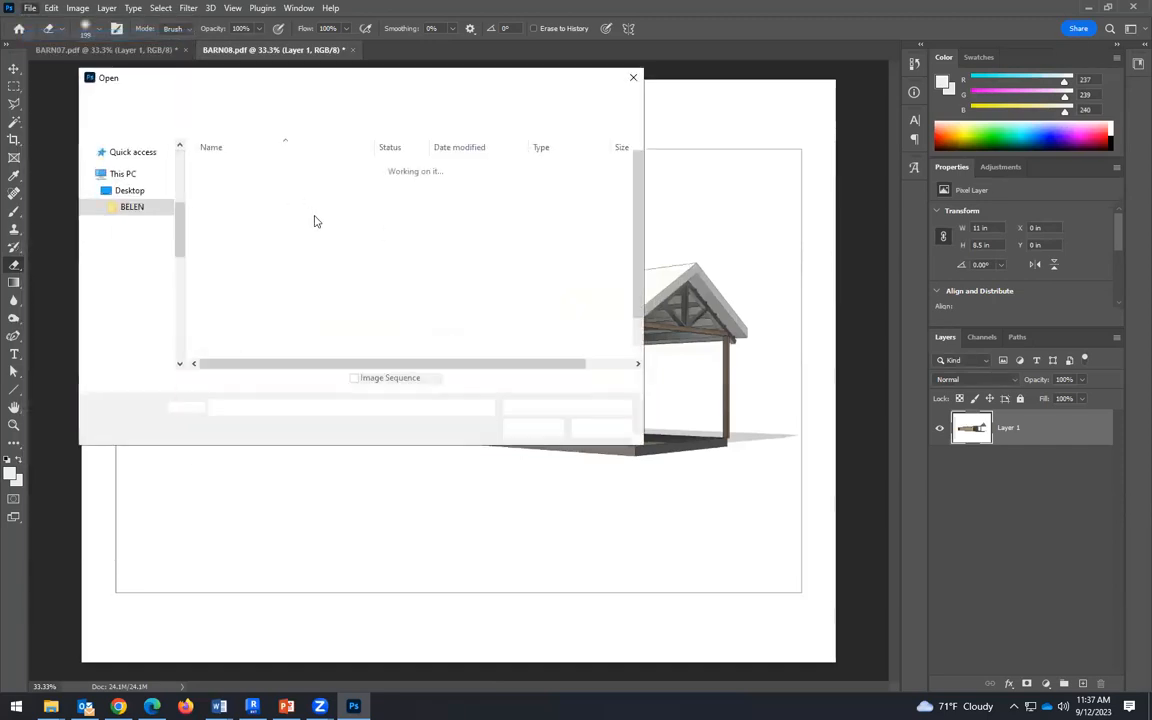
left_click(330, 311)
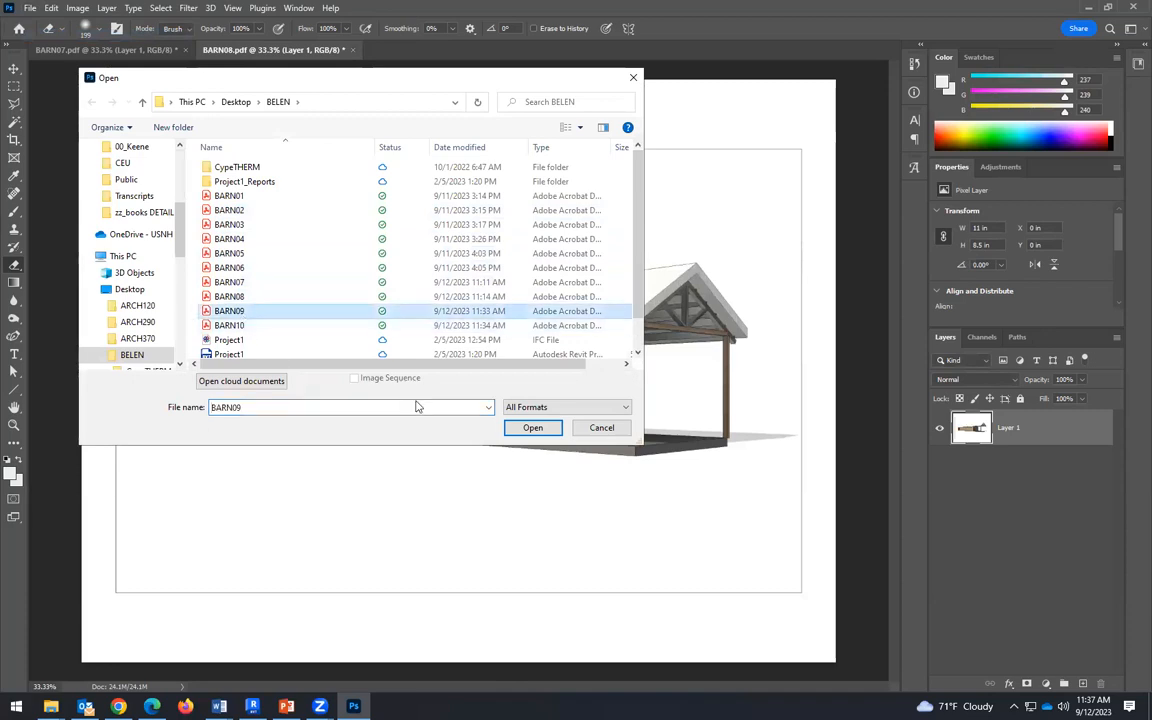
left_click(532, 428)
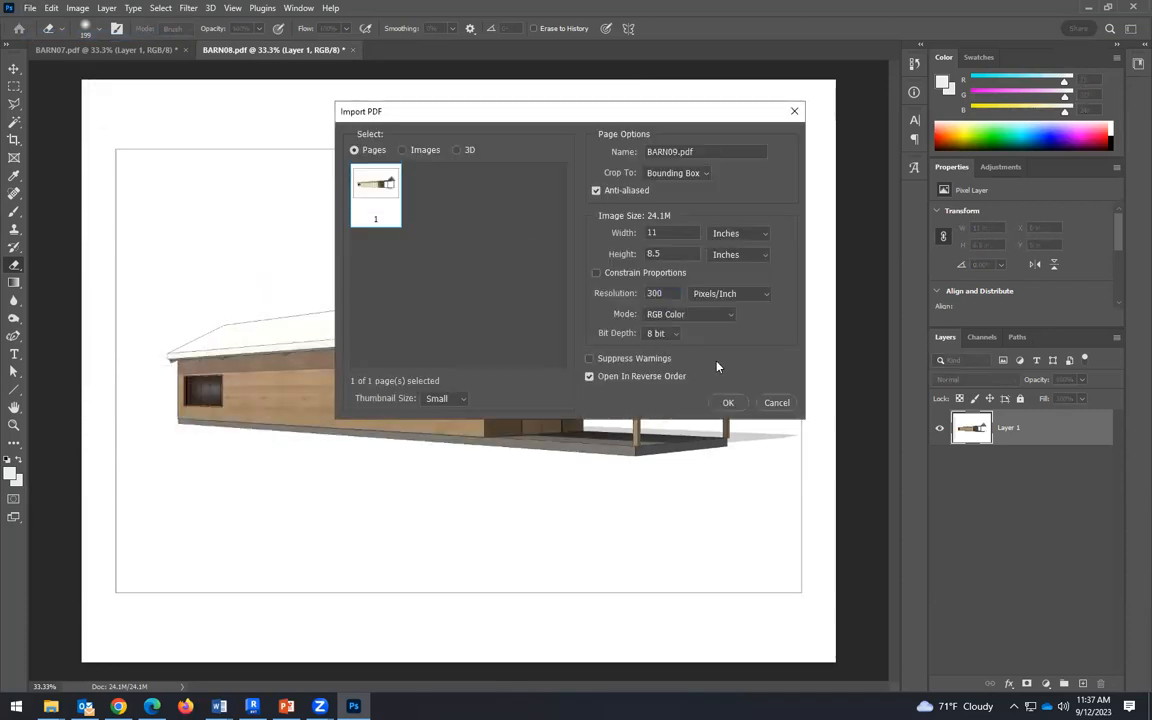
left_click(728, 403)
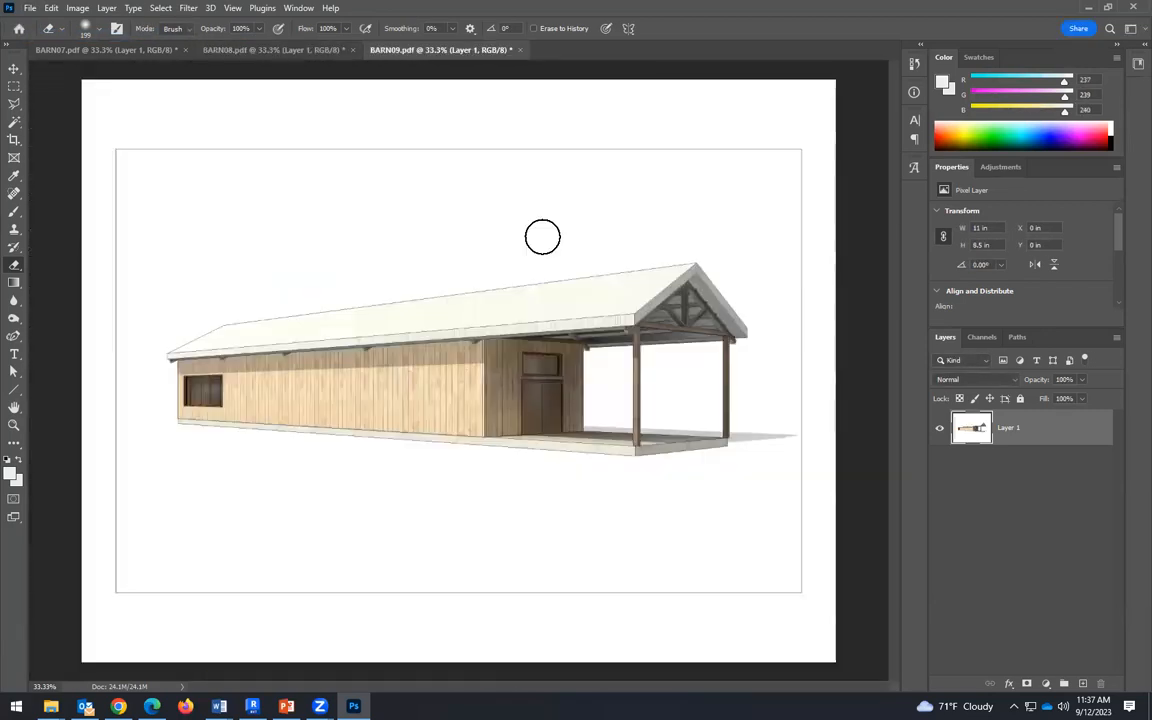
Step: Try to open BARN10.pdf using Open As with the Photoshop format
left_click(31, 9)
left_click(46, 62)
left_click(228, 325)
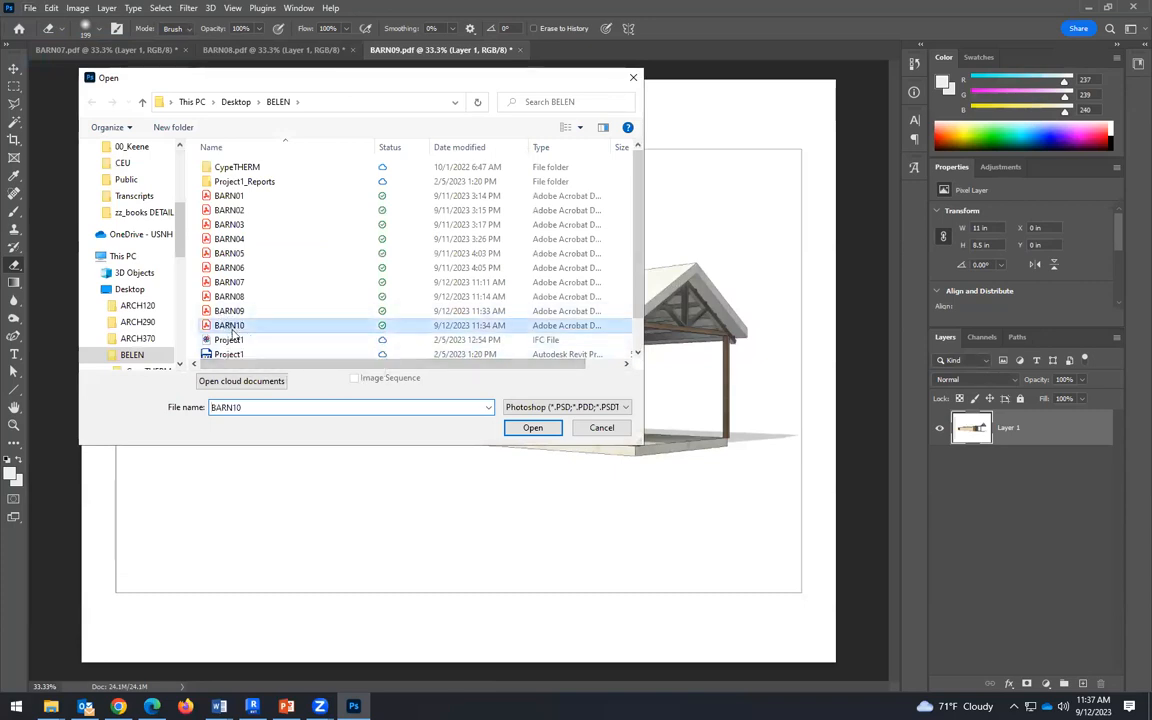
left_click(533, 427)
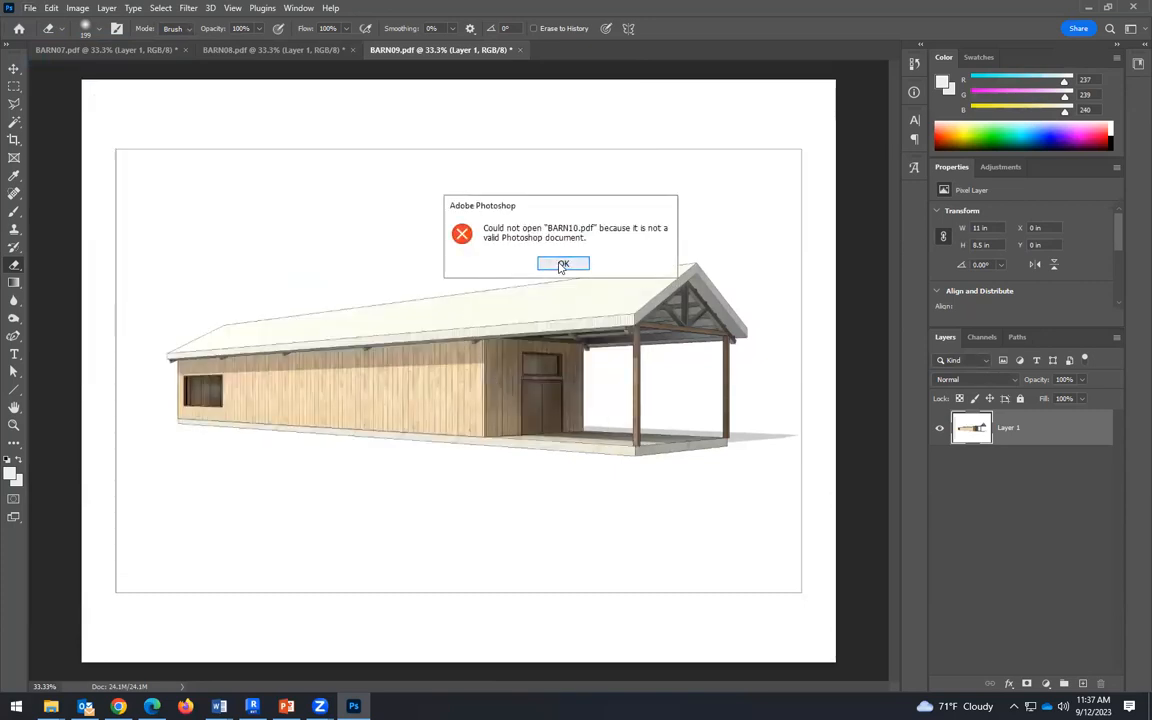
left_click(561, 265)
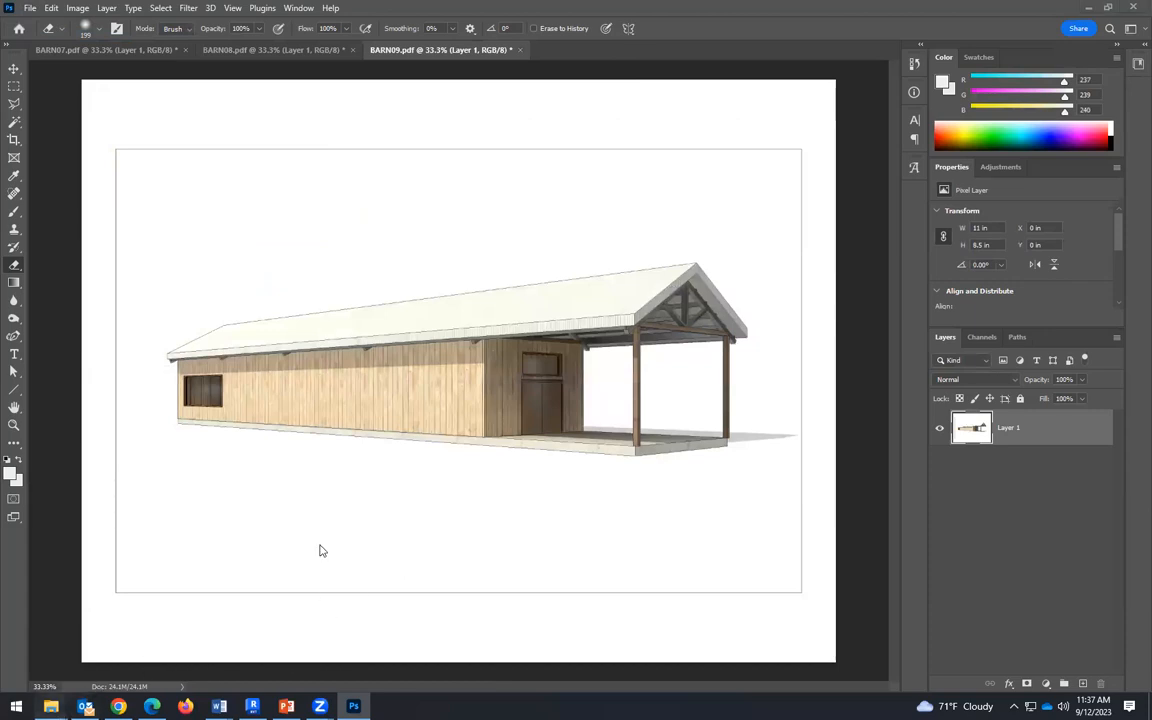
mouse_move(51, 706)
left_click(335, 600)
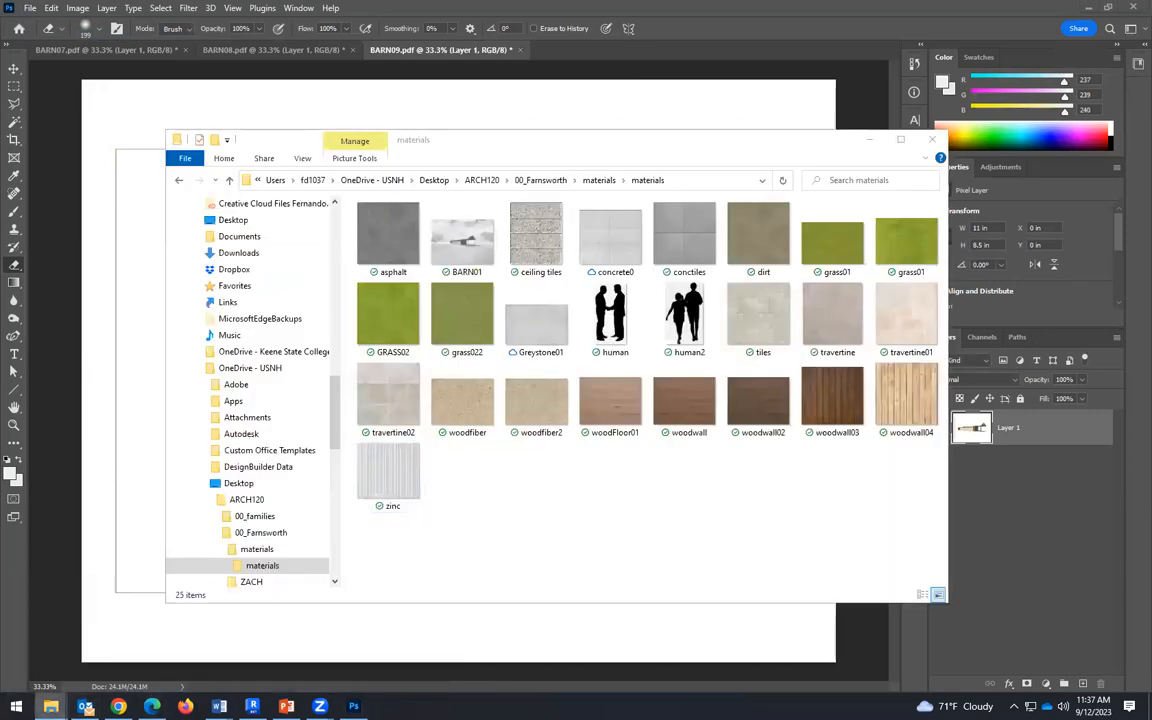
left_click(72, 630)
double_click(383, 358)
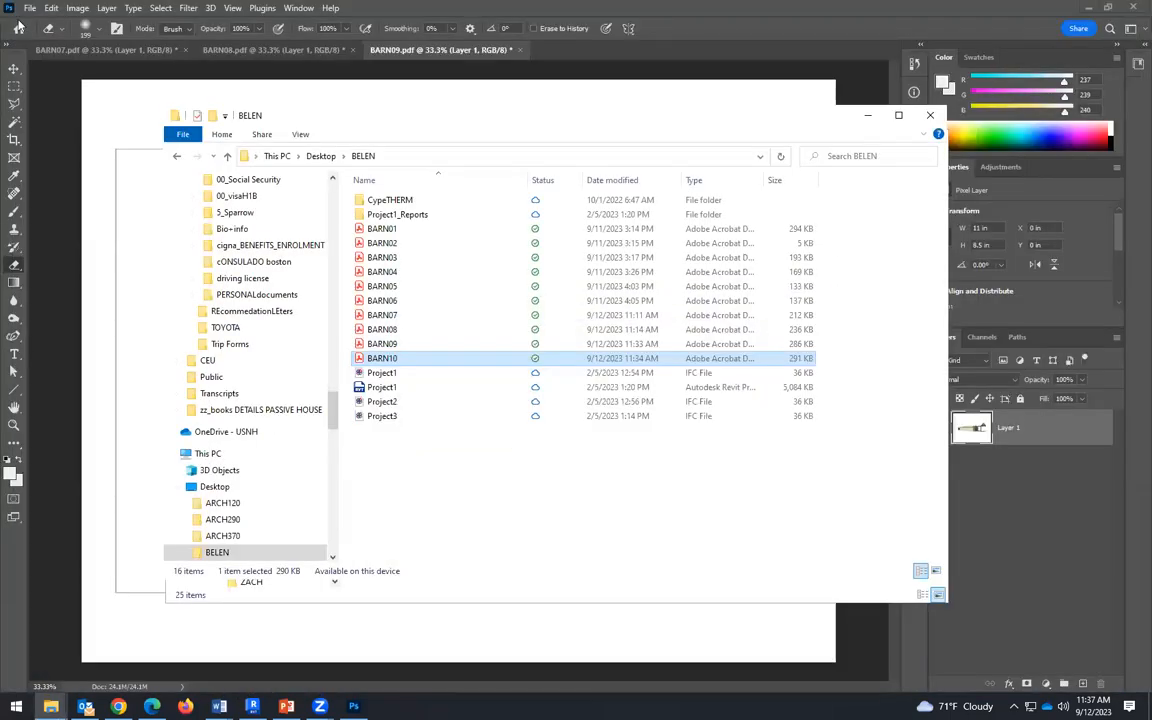
left_click(30, 8)
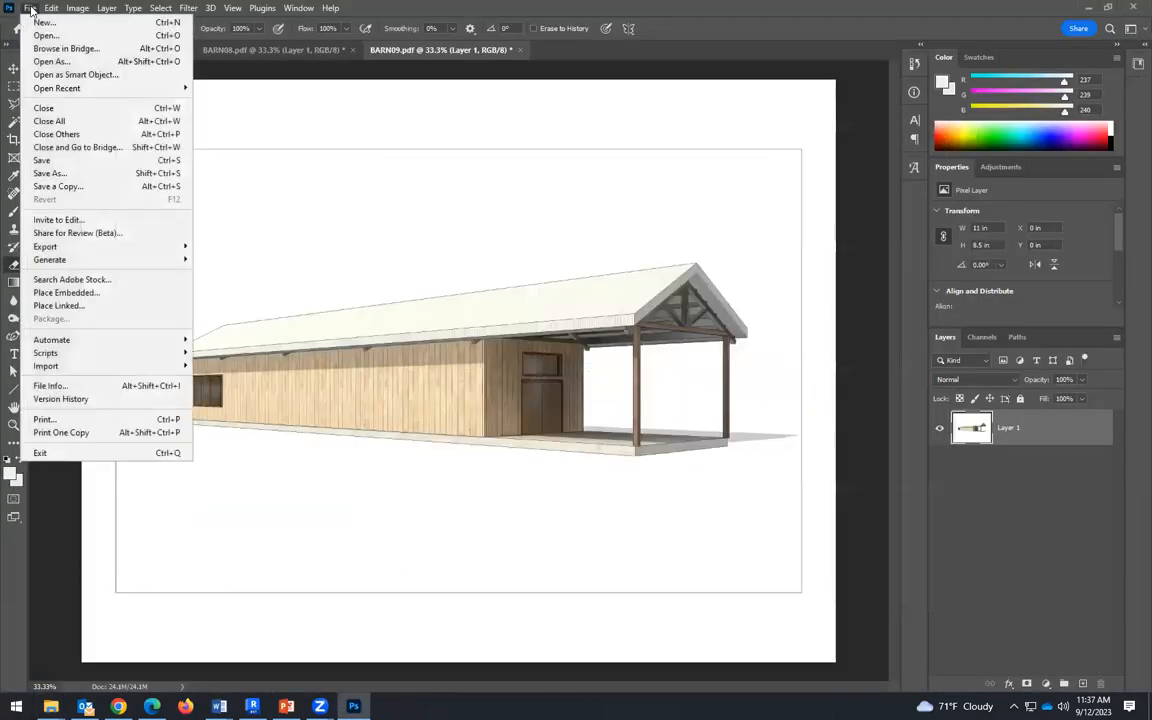
left_click(335, 99)
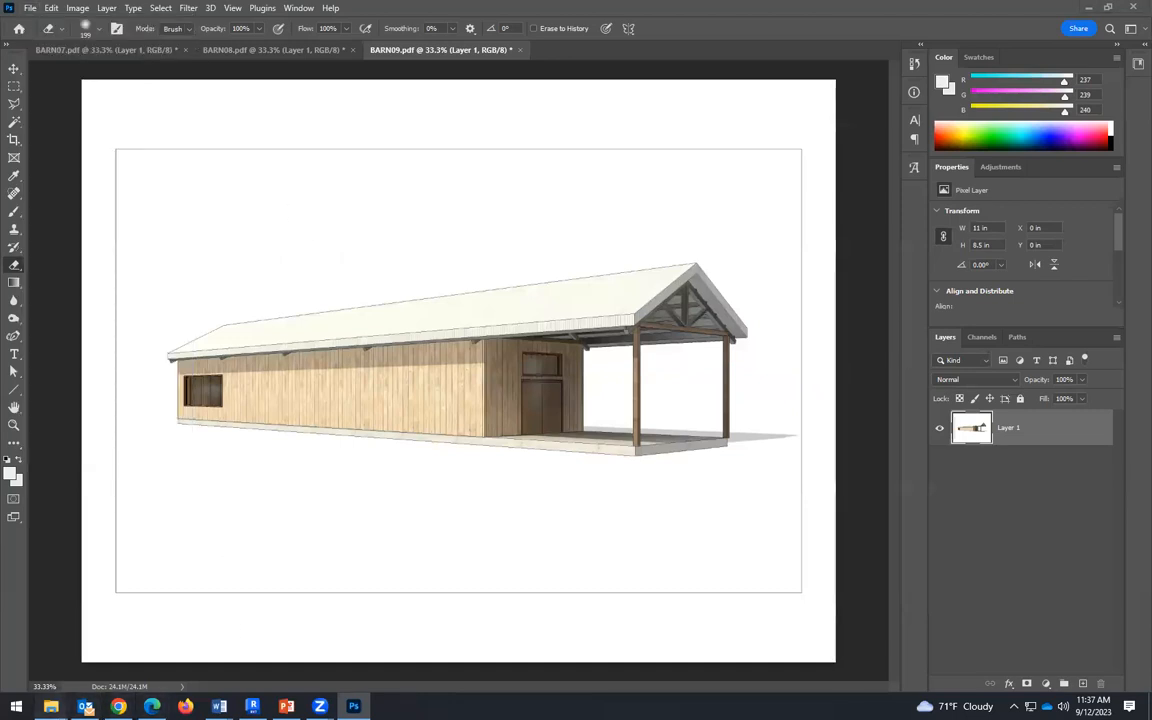
Step: Place BARN10.pdf from the BELEN folder into the BARN09.pdf document at 100% scale, above Layer 1
left_click(51, 706)
left_click(72, 635)
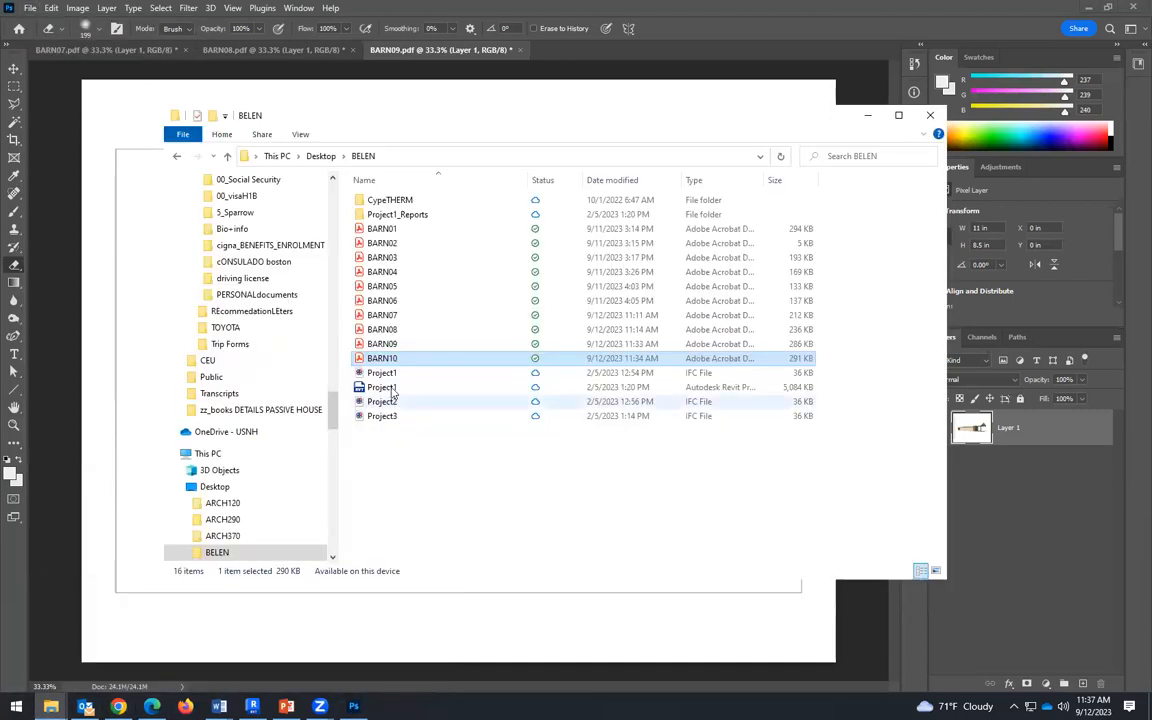
left_click_drag(394, 363, 740, 428)
left_click(686, 393)
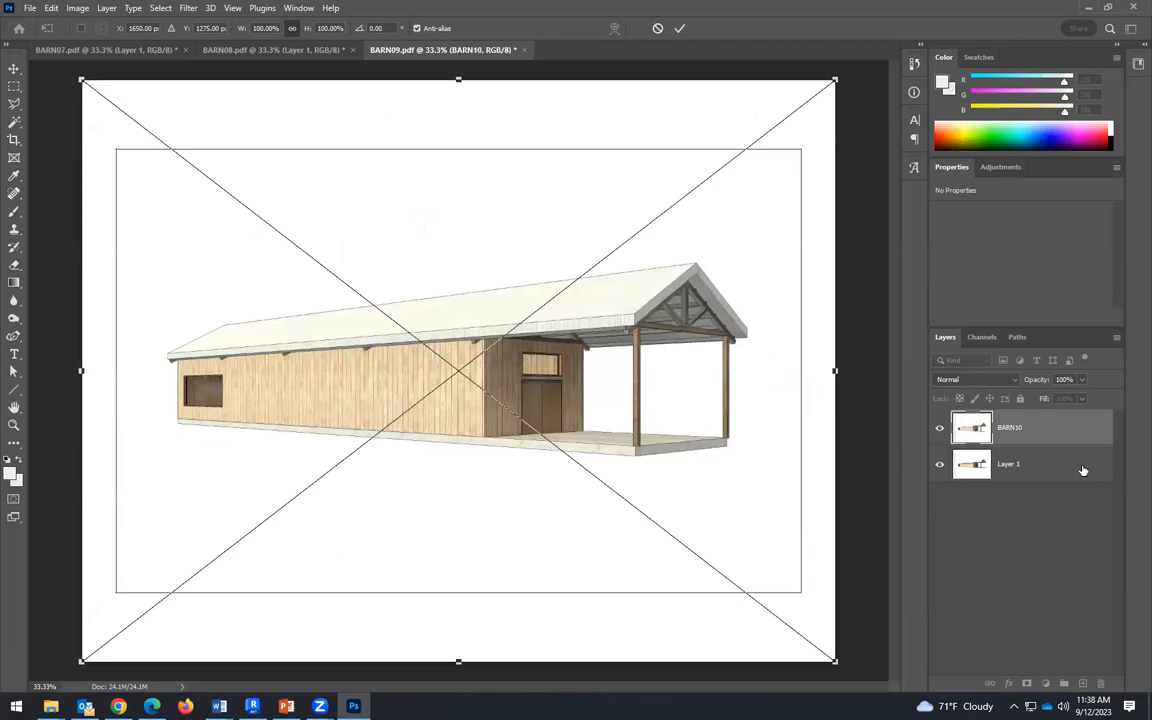
left_click(1011, 465)
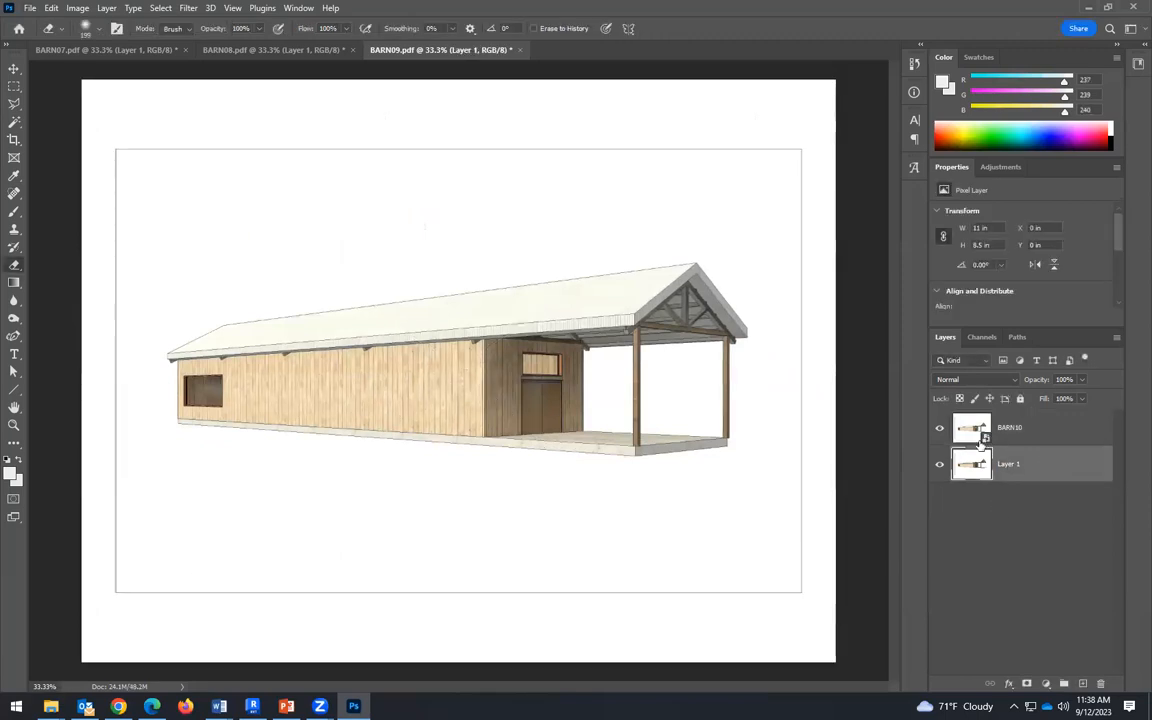
Step: Compare the BARN10 layer with Layer 1 by repeatedly hiding and showing BARN10
left_click(941, 432)
left_click(941, 432)
left_click(941, 432)
left_click(941, 432)
left_click(941, 432)
left_click(941, 432)
left_click(941, 432)
left_click(941, 432)
left_click(941, 432)
left_click(941, 432)
left_click(941, 432)
left_click(941, 432)
left_click(941, 432)
left_click(941, 432)
Step: Rasterize the BARN10 layer and check it against Layer 1 by hiding and showing it
left_click(1072, 430)
right_click(1068, 432)
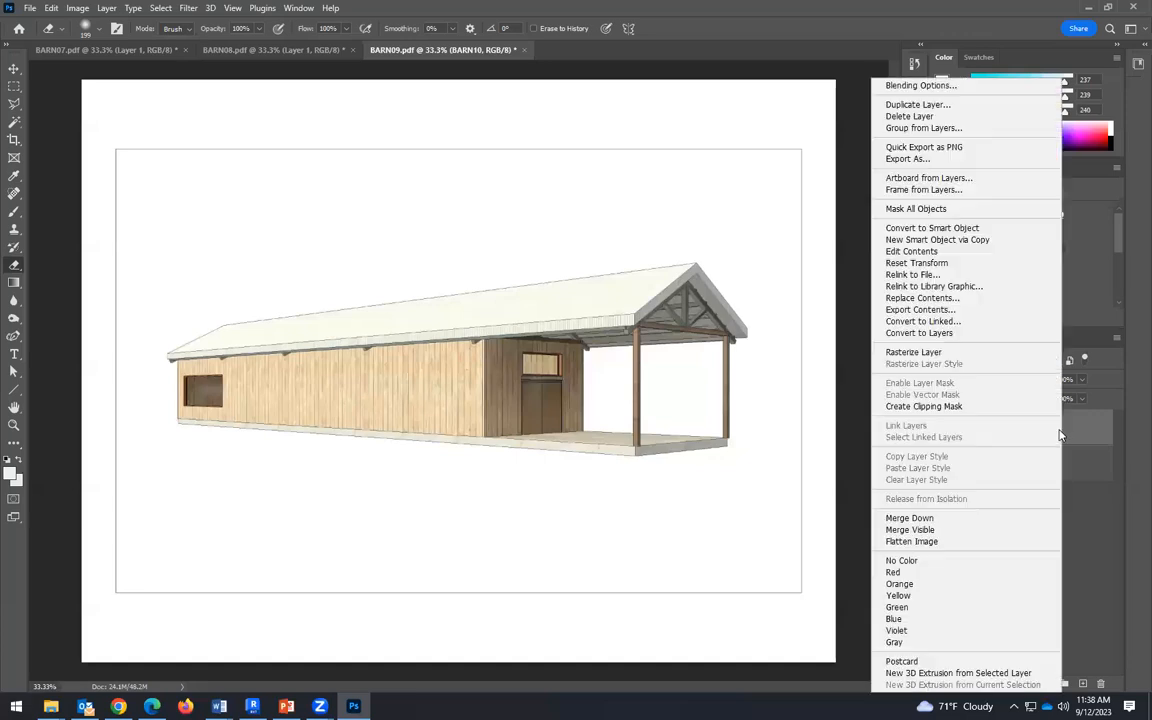
left_click(935, 353)
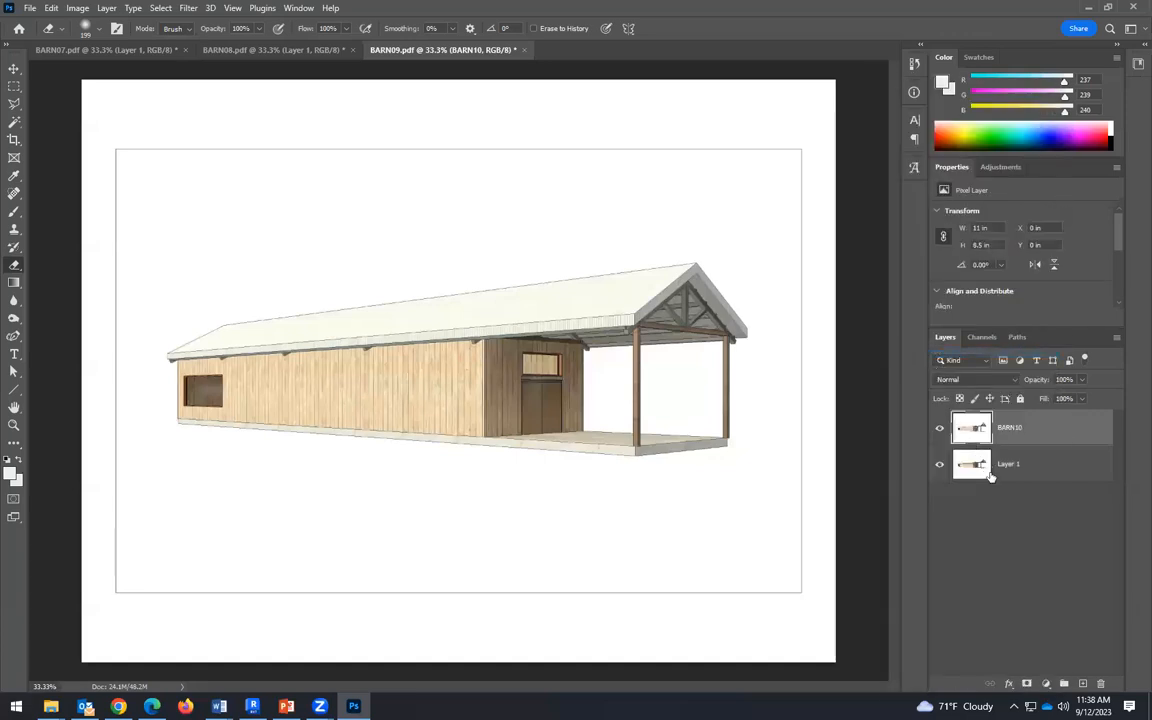
left_click(939, 427)
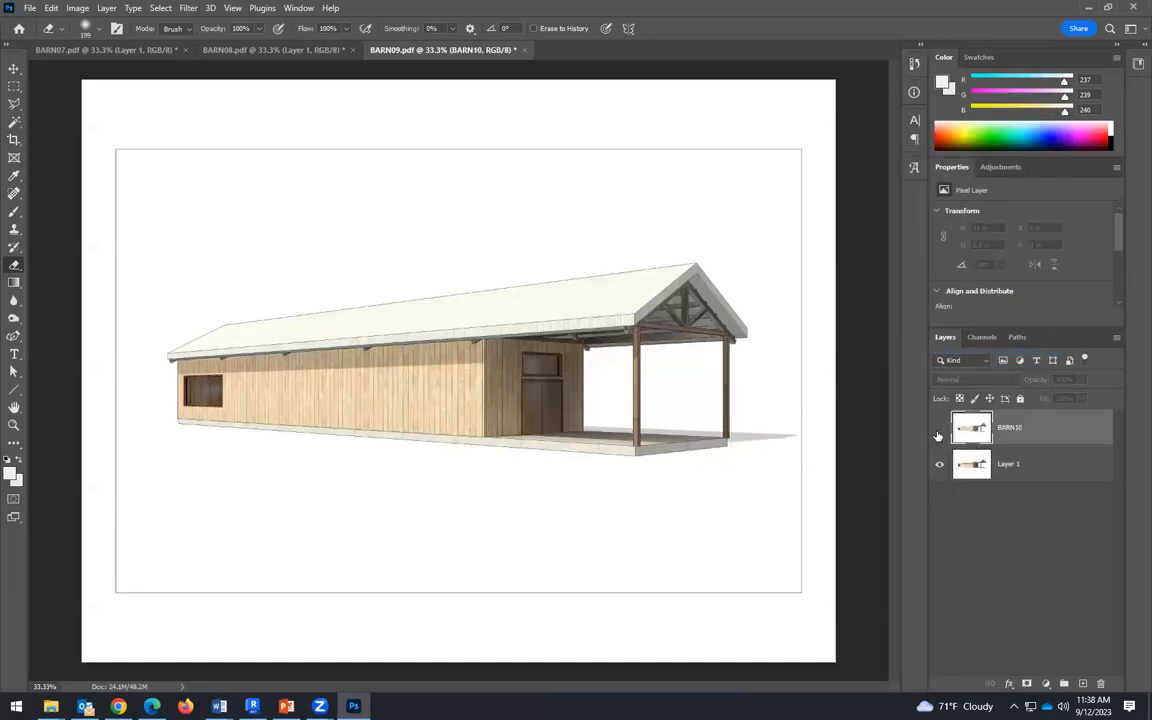
left_click(939, 428)
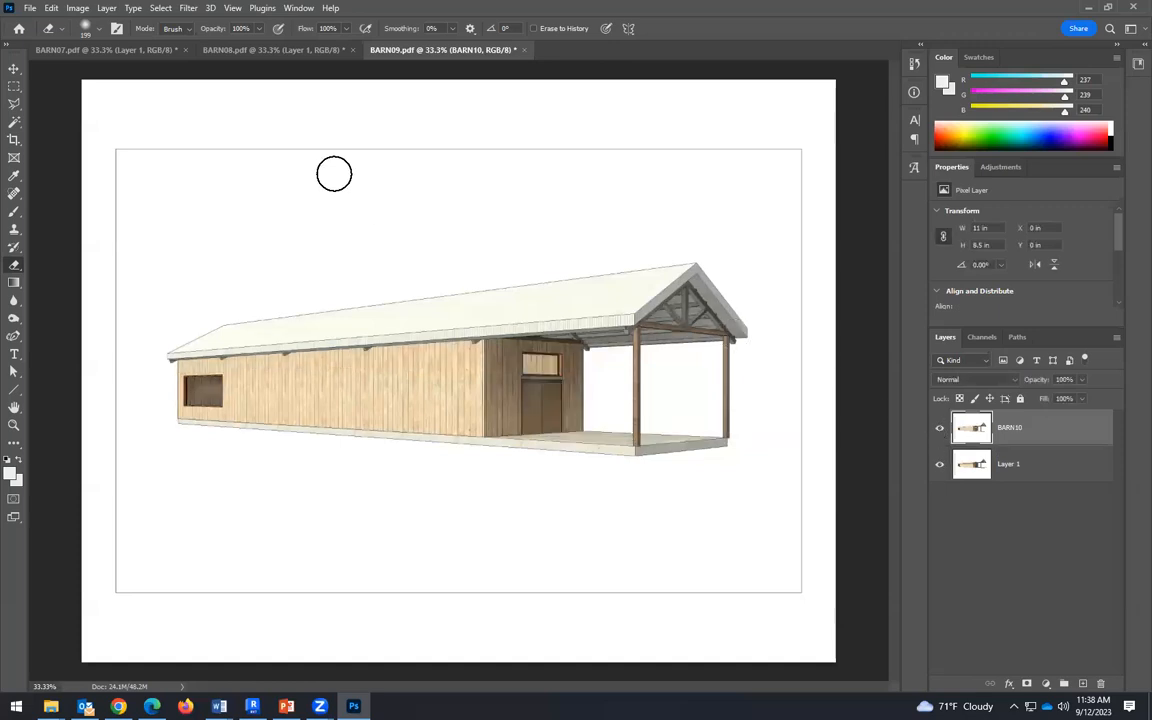
Step: Copy the whole BARN07.pdf image and paste it as a new layer above BARN10 in the BARN09.pdf document
left_click(279, 57)
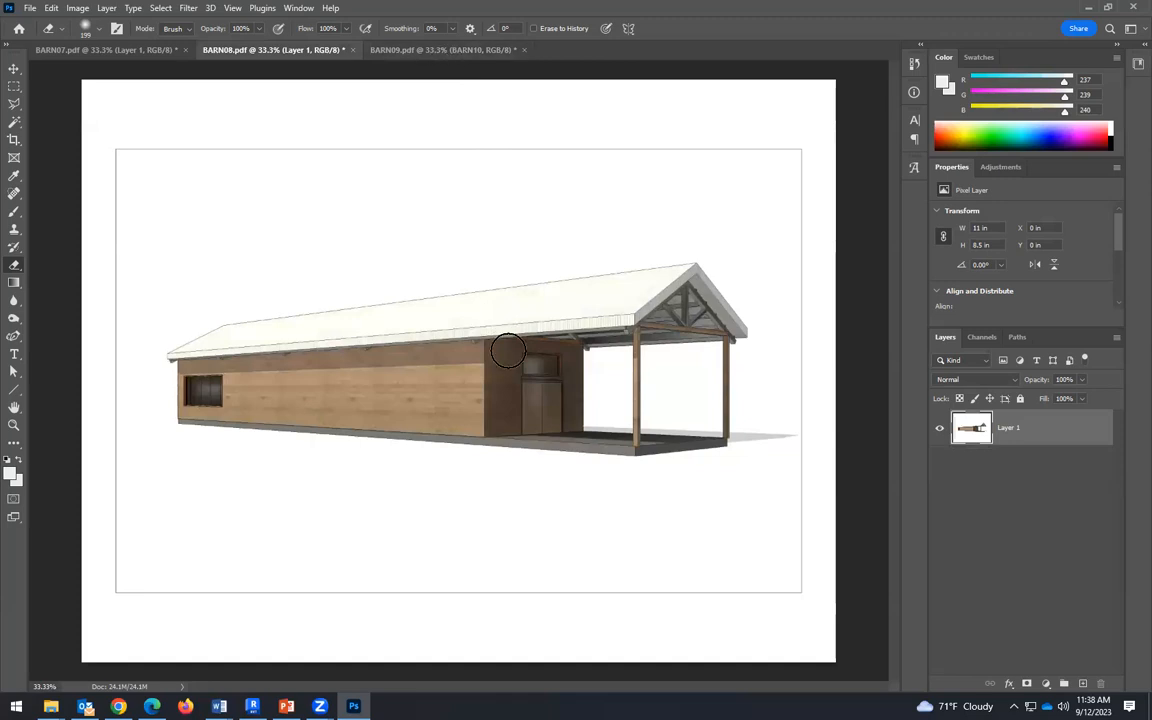
left_click(120, 50)
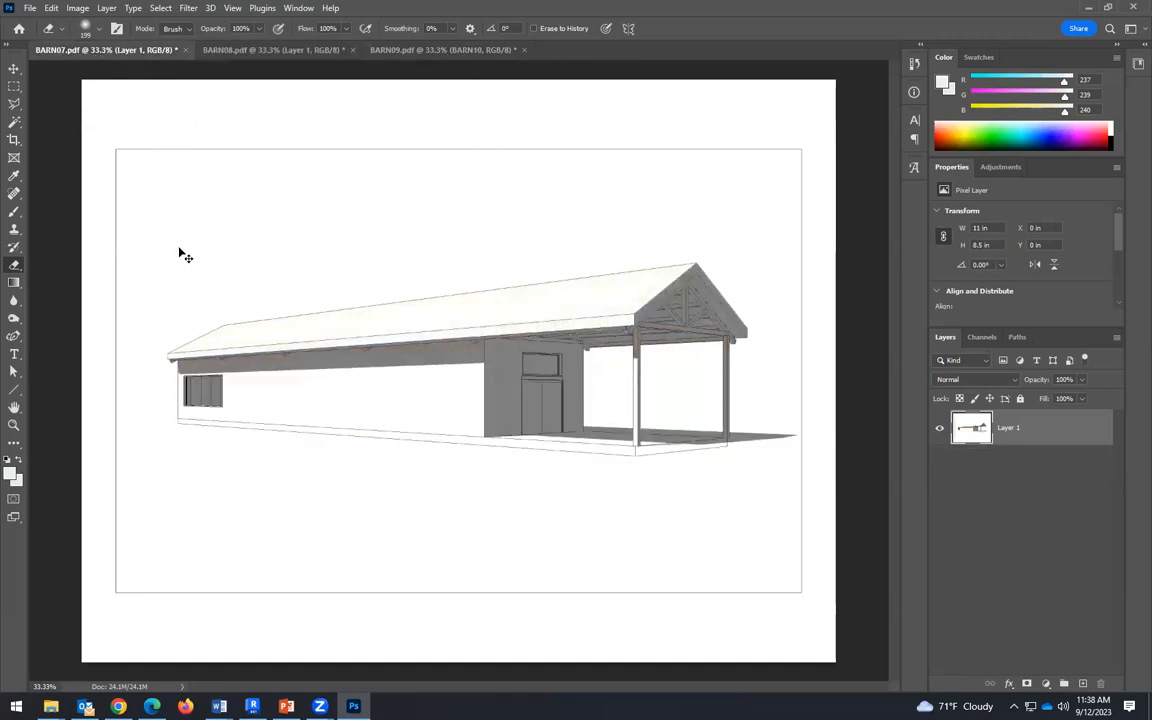
left_click(14, 86)
left_click_drag(62, 68, 845, 608)
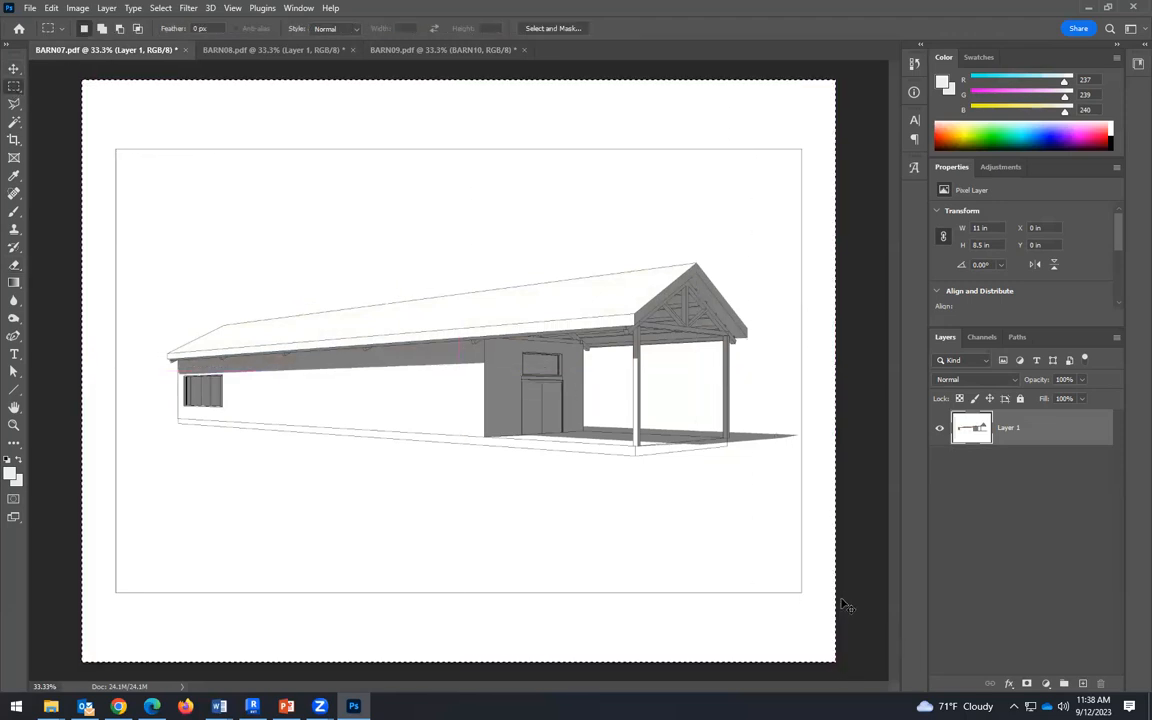
left_click(430, 50)
key("ctrl+shift+alt+n")
key("ctrl+v")
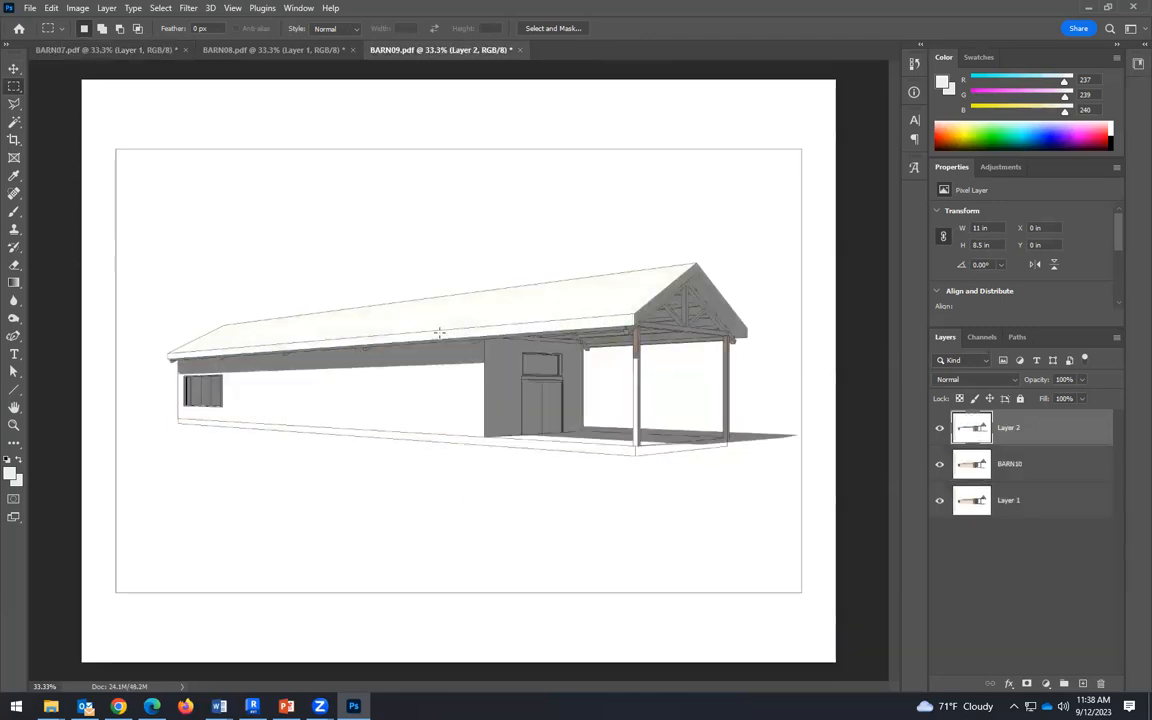
Step: Compare the pasted shadow image on Layer 2 with the BARN10 layer by hiding and showing Layer 2
left_click(940, 430)
left_click(940, 430)
left_click(940, 430)
left_click(940, 430)
left_click(940, 431)
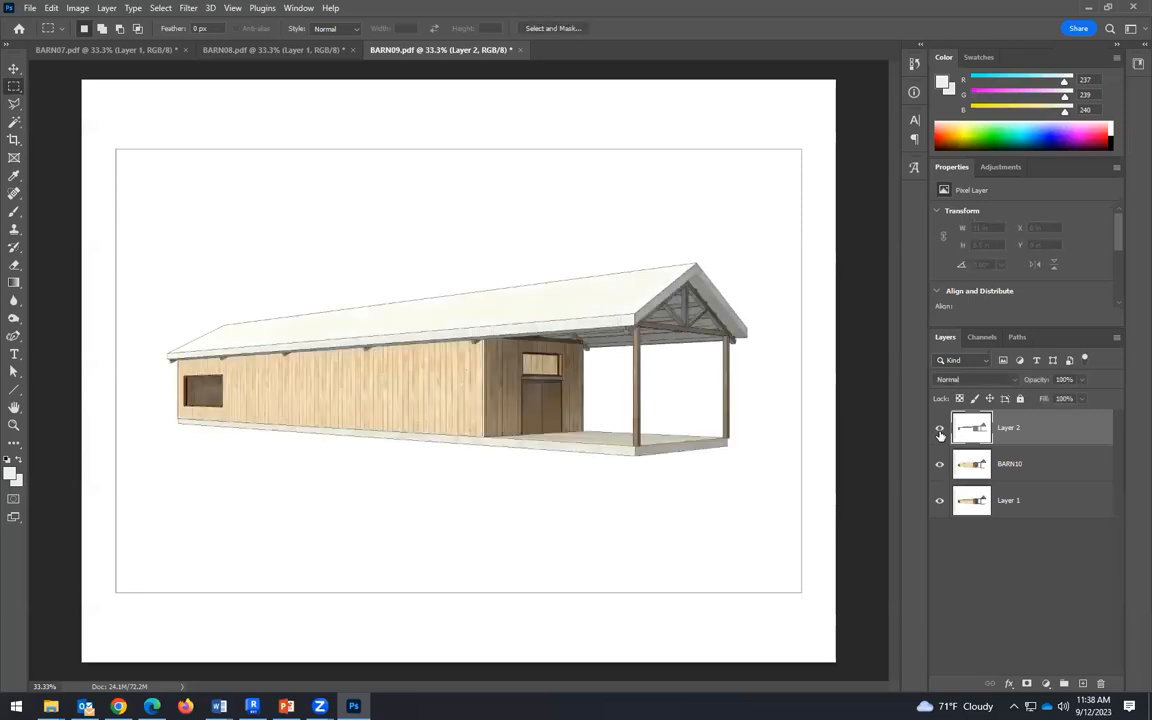
left_click(940, 431)
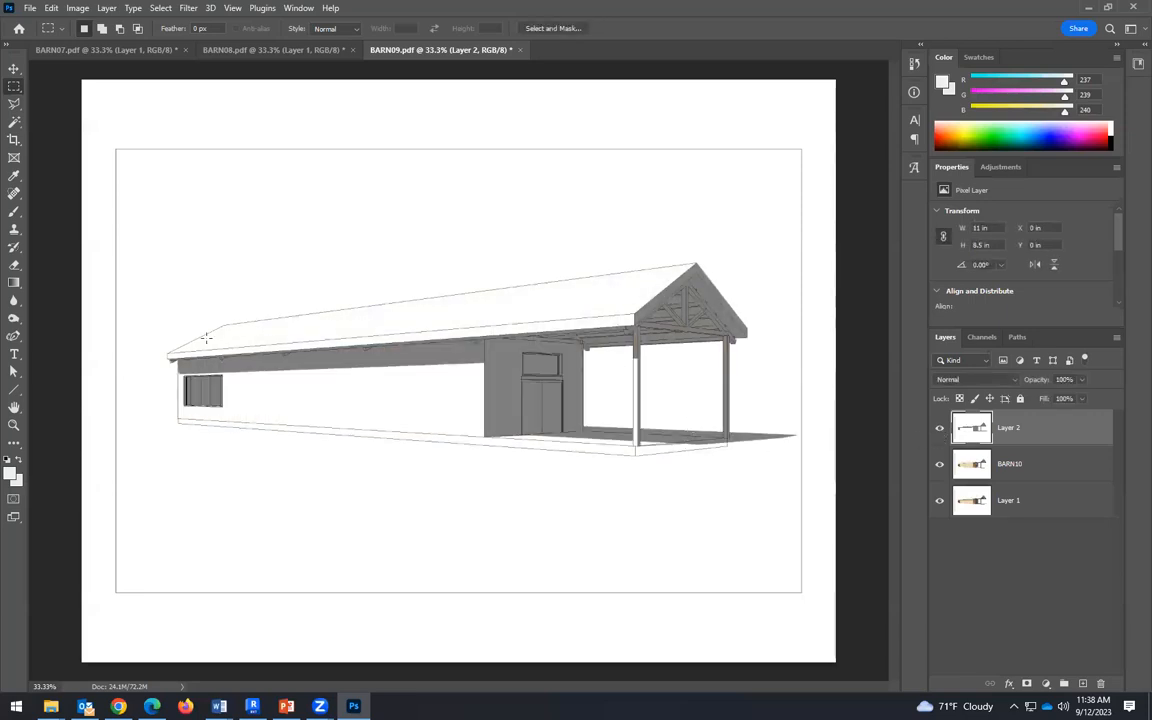
left_click(940, 430)
left_click(940, 430)
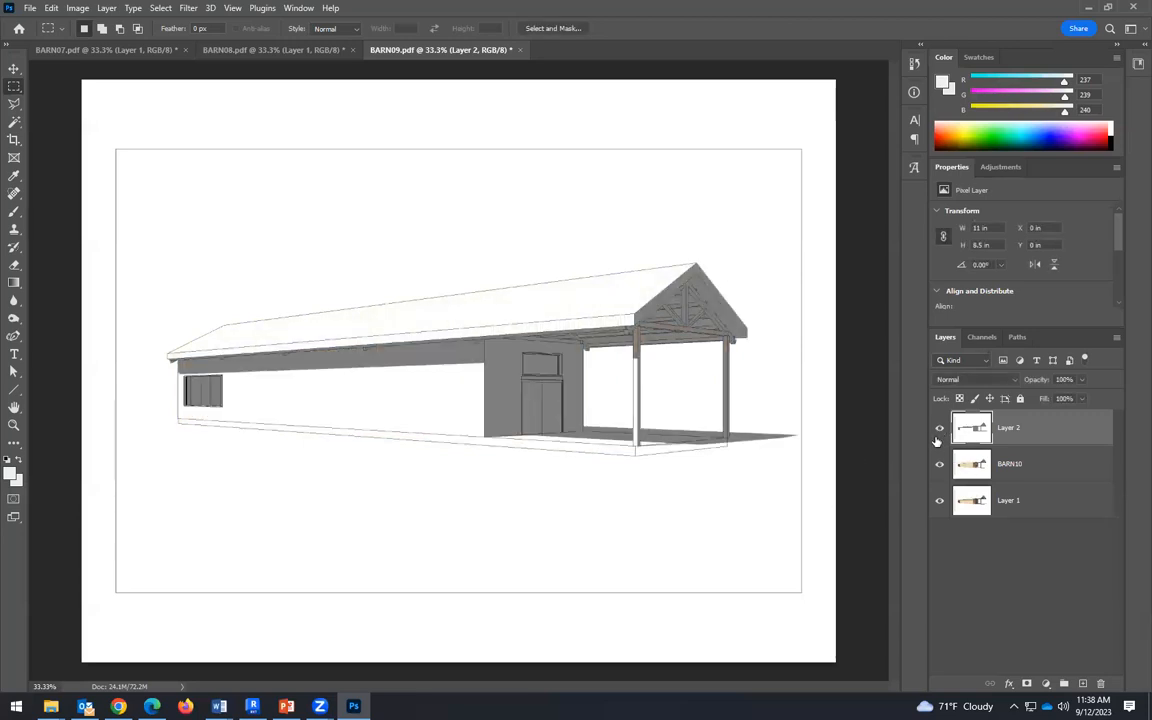
left_click(940, 430)
left_click(940, 430)
left_click(940, 430)
left_click(940, 430)
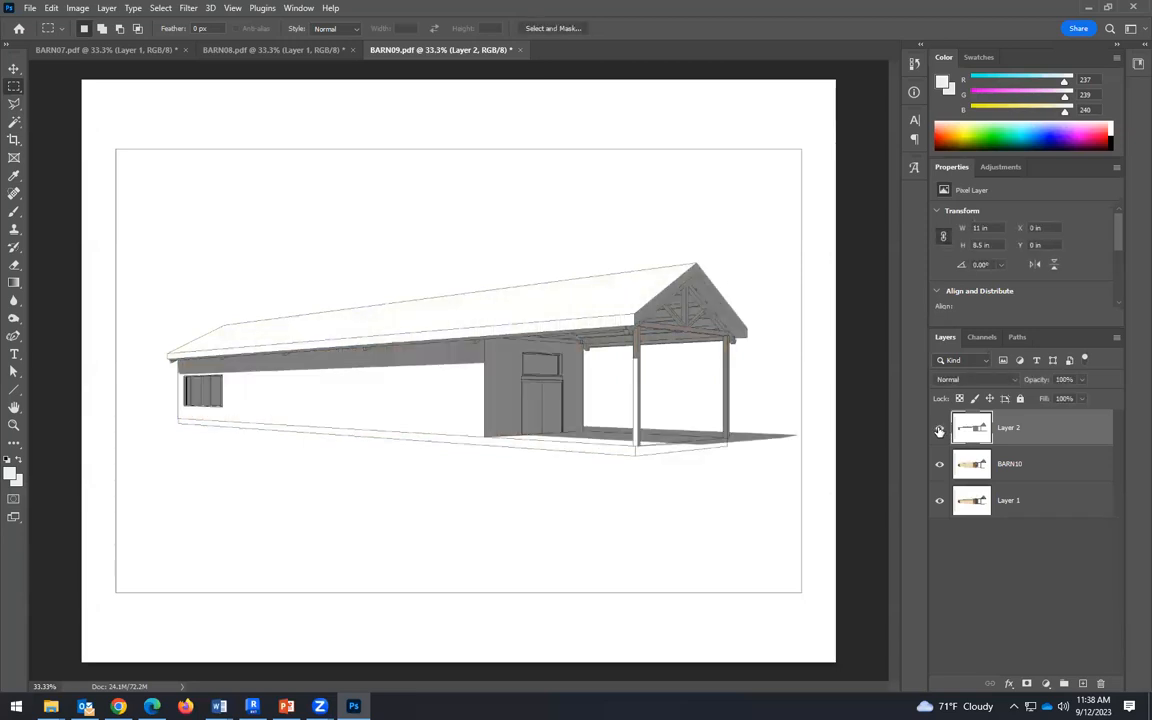
Step: Copy the whole BARN08.pdf image and paste it as a new layer above Layer 2 in the BARN09.pdf document
left_click(264, 50)
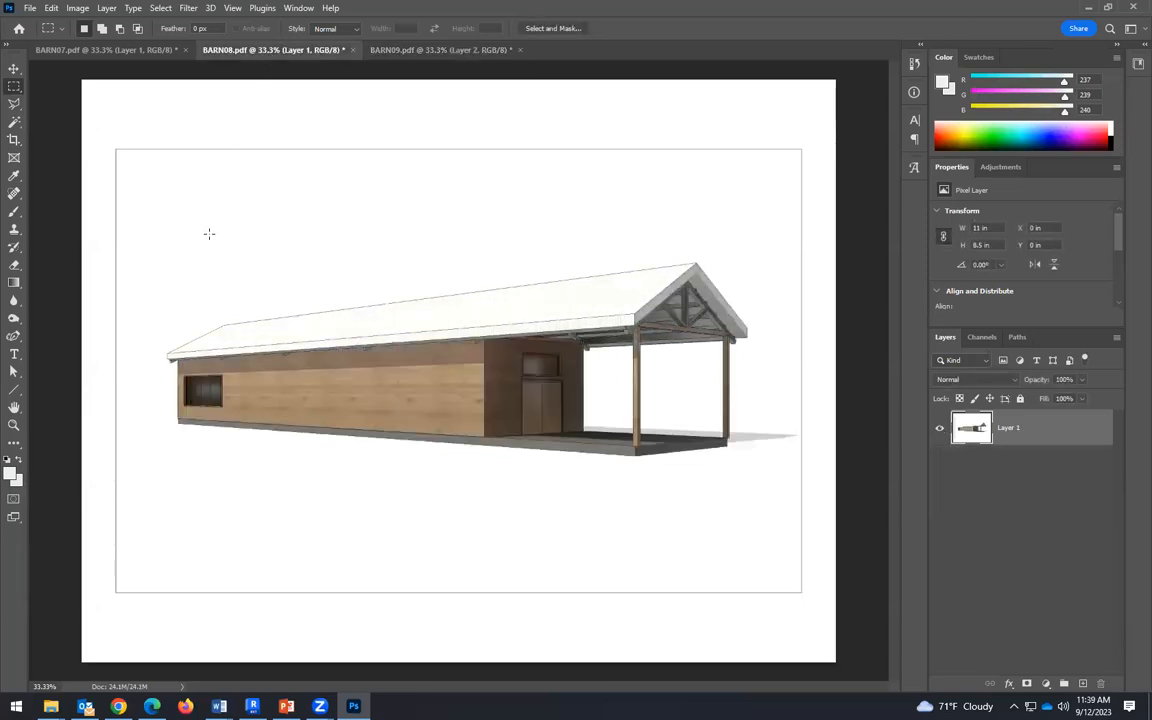
key("ctrl+a")
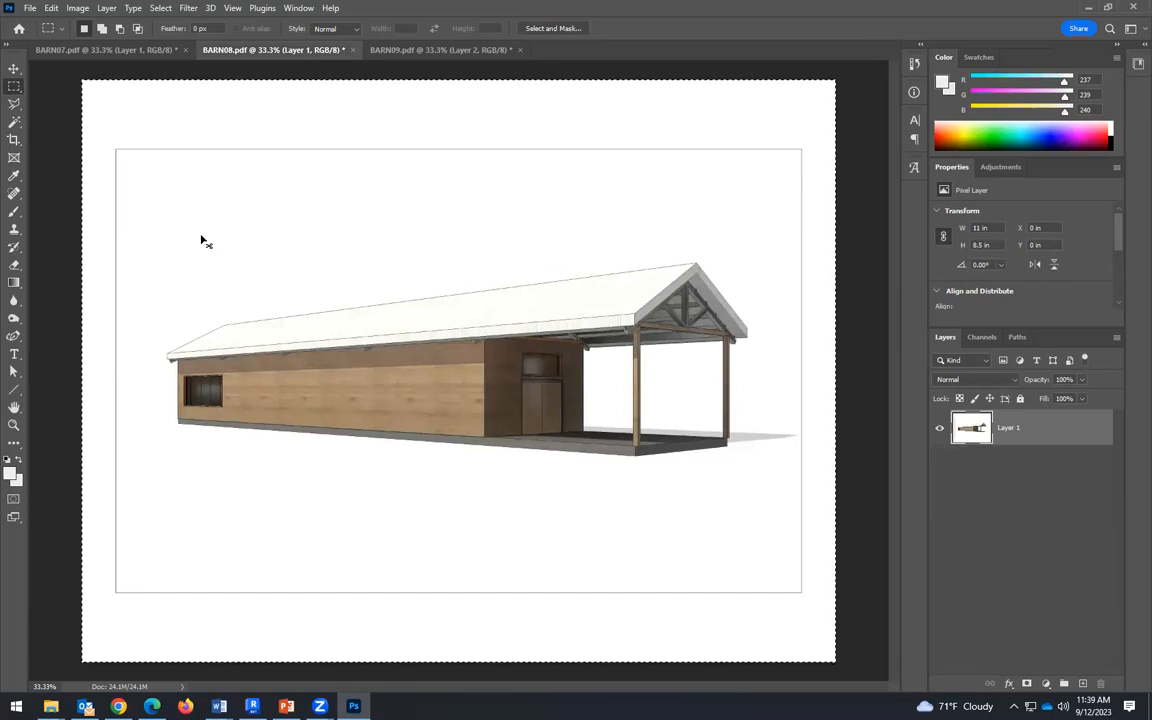
left_click(375, 43)
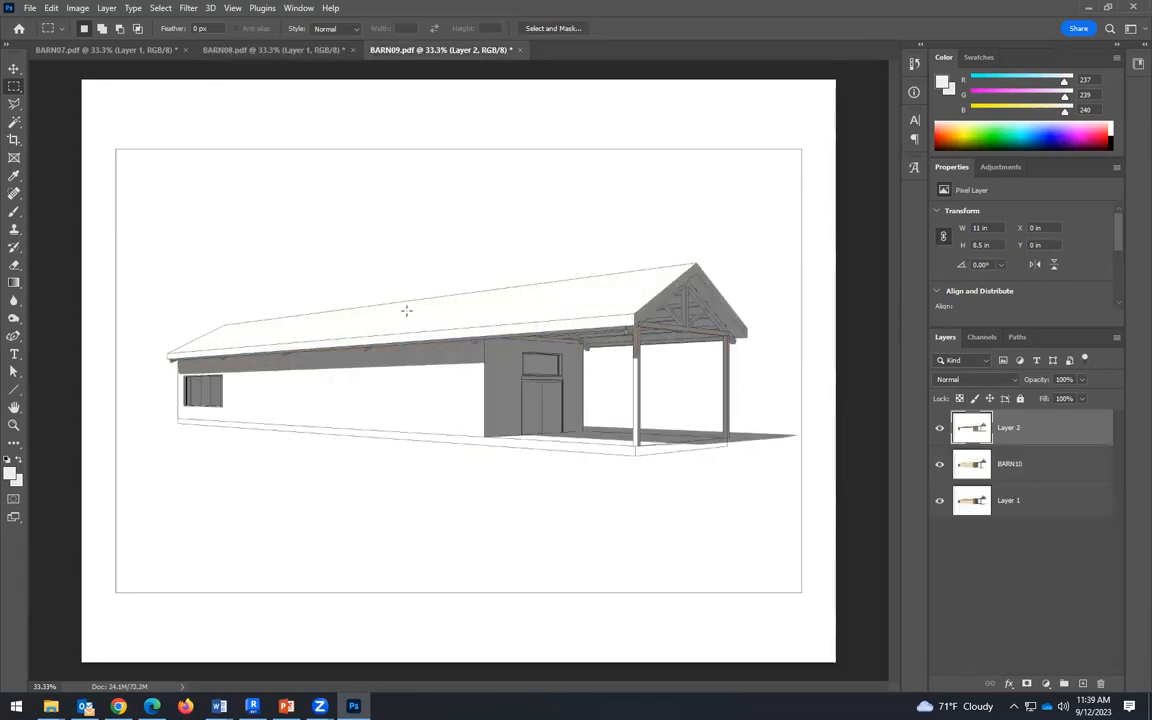
key("ctrl+v")
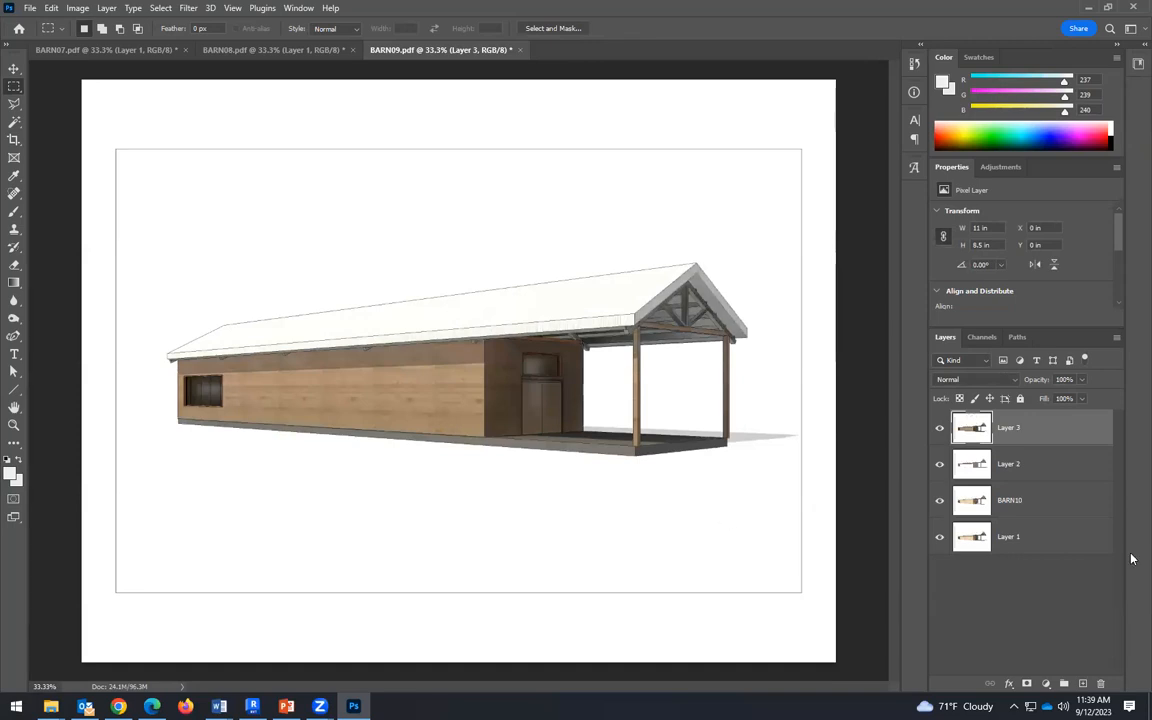
Step: Check Layer 3 and Layer 2 by hiding and showing them, and move Layer 2 above Layer 3
left_click(939, 428)
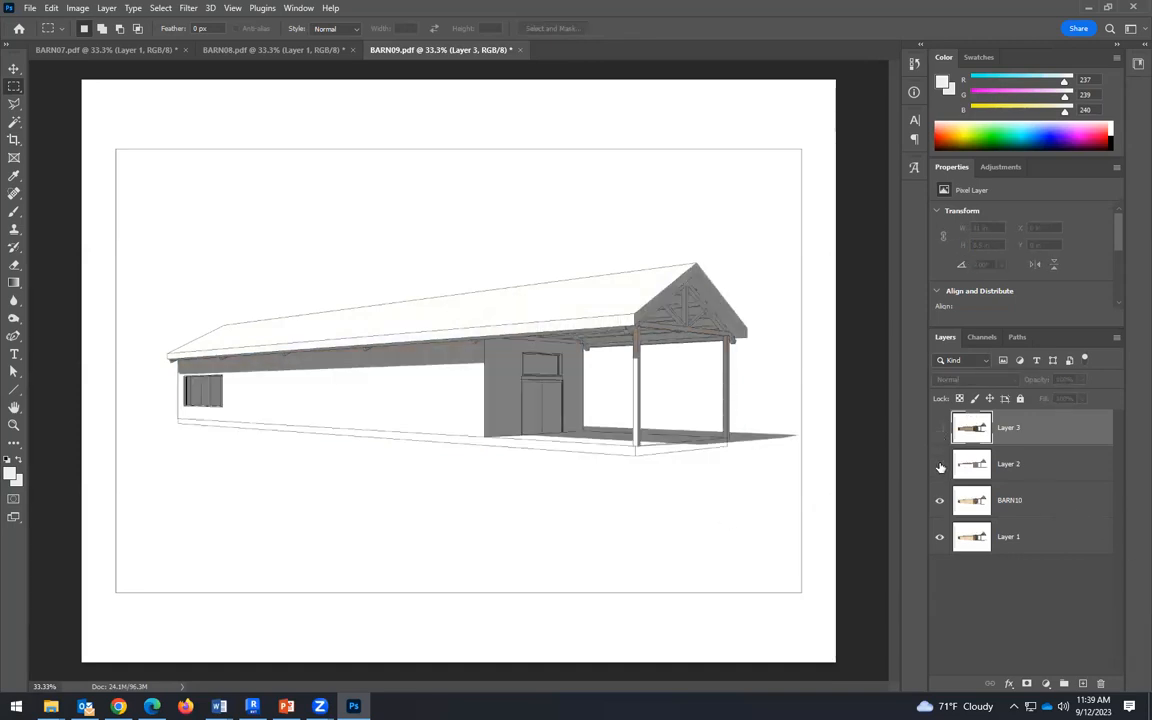
left_click(939, 464)
left_click(939, 428)
left_click(939, 464)
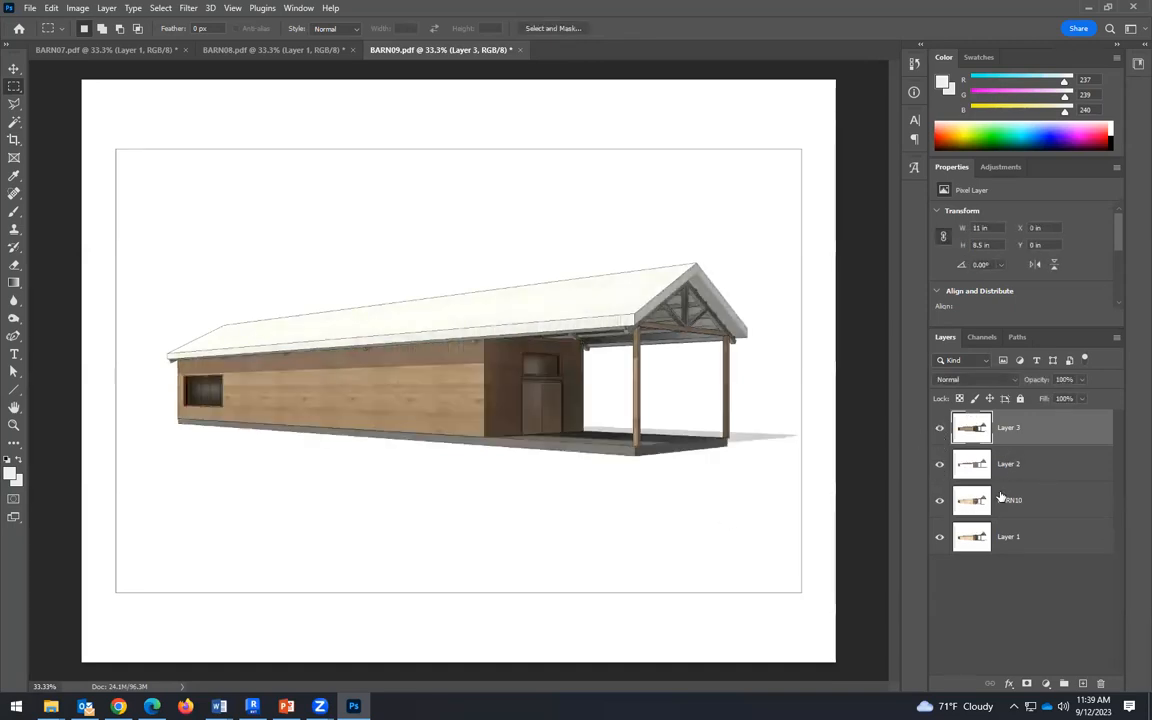
mouse_move(1008, 464)
left_mouse_down()
mouse_move(960, 415)
mouse_move(945, 425)
left_mouse_up()
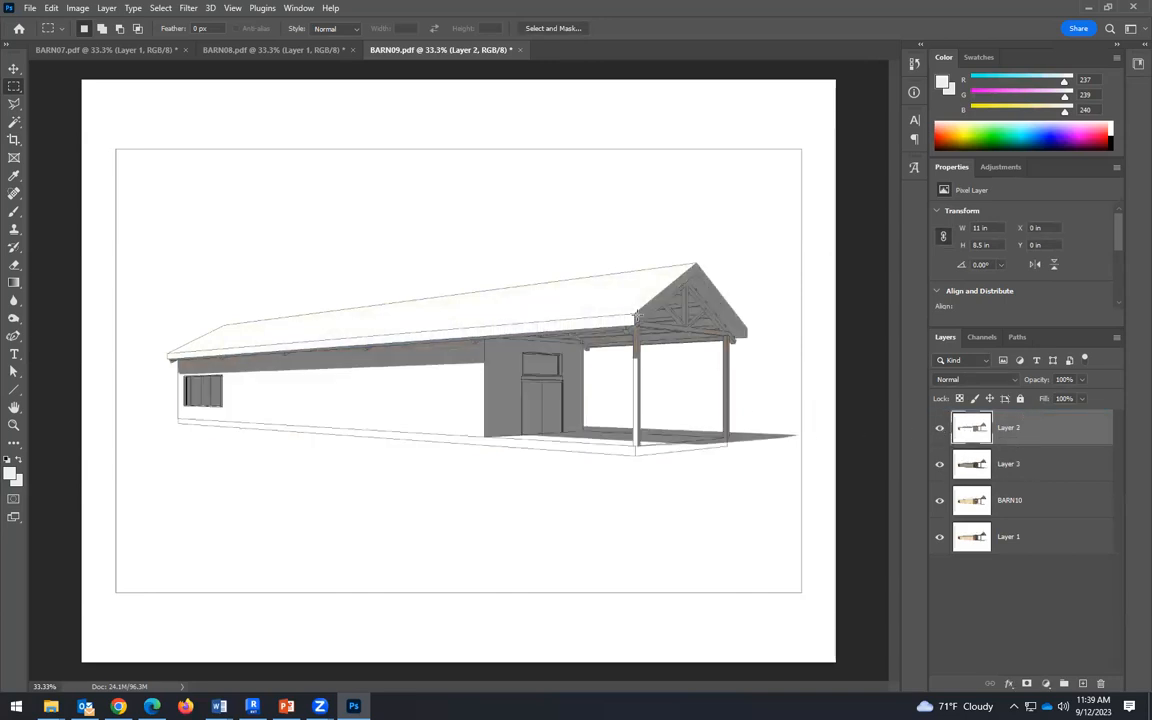
Step: Compare the four stacked barn layers by hiding Layer 2, Layer 3 and BARN10 in turn and showing them again
left_click(939, 428)
left_click(939, 428)
left_click(939, 428)
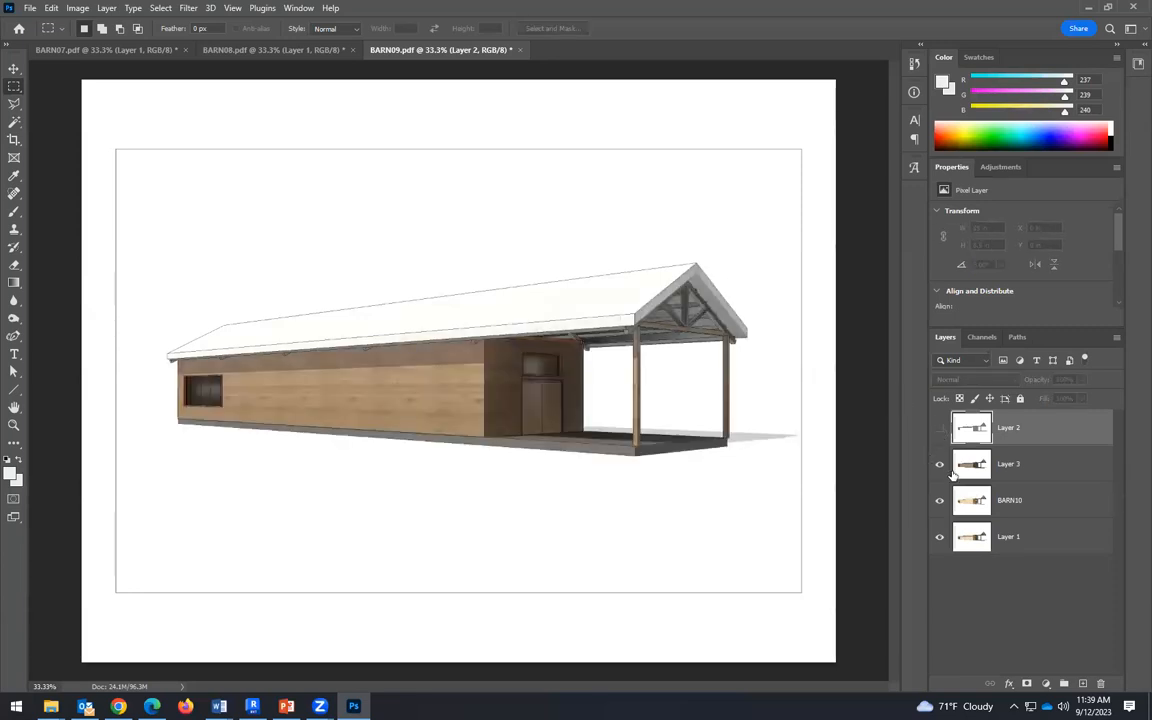
left_click(940, 465)
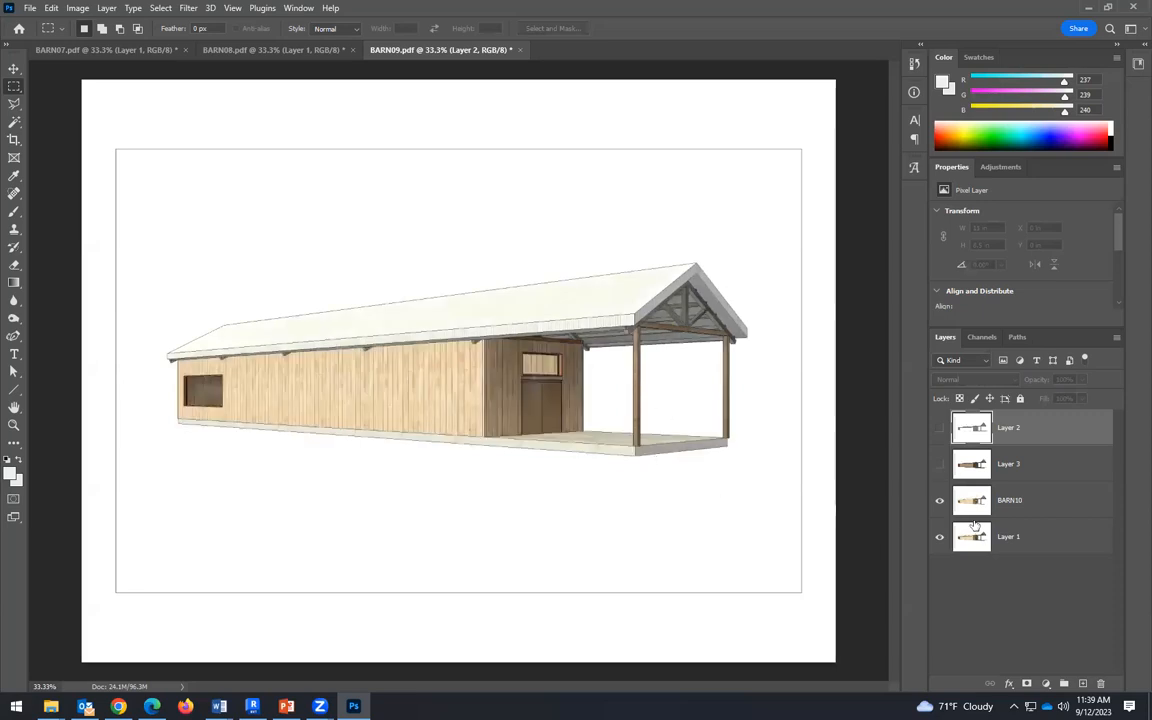
left_click(940, 502)
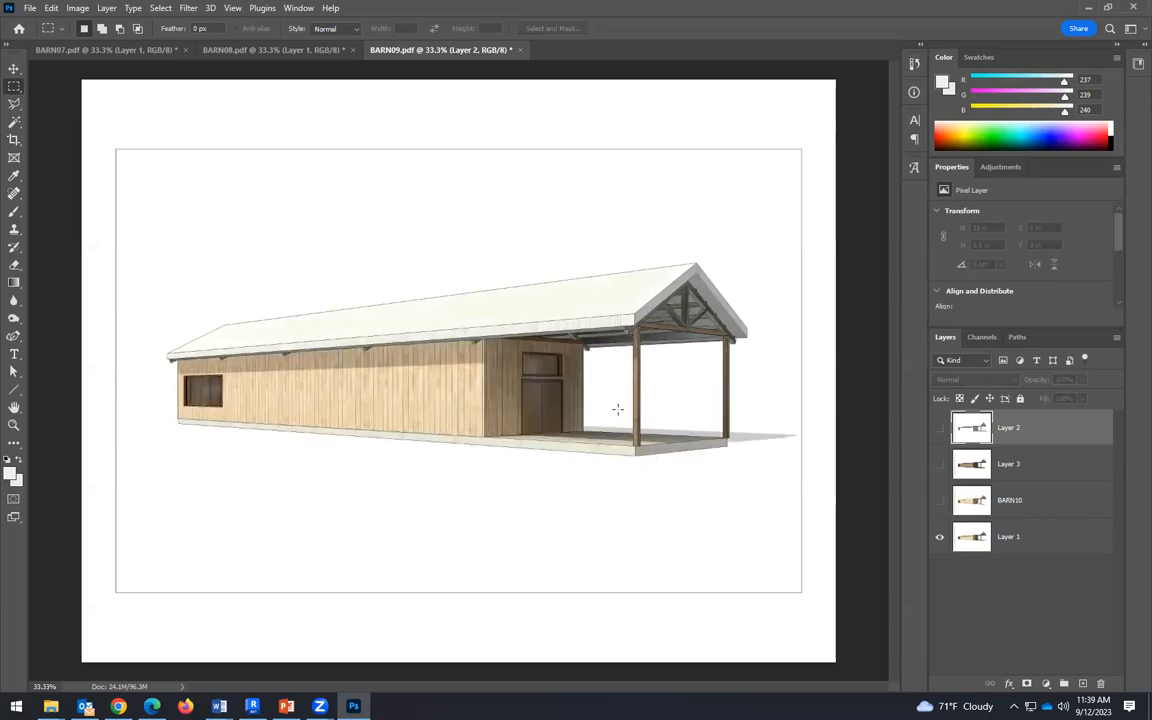
left_click(939, 501)
left_click(939, 465)
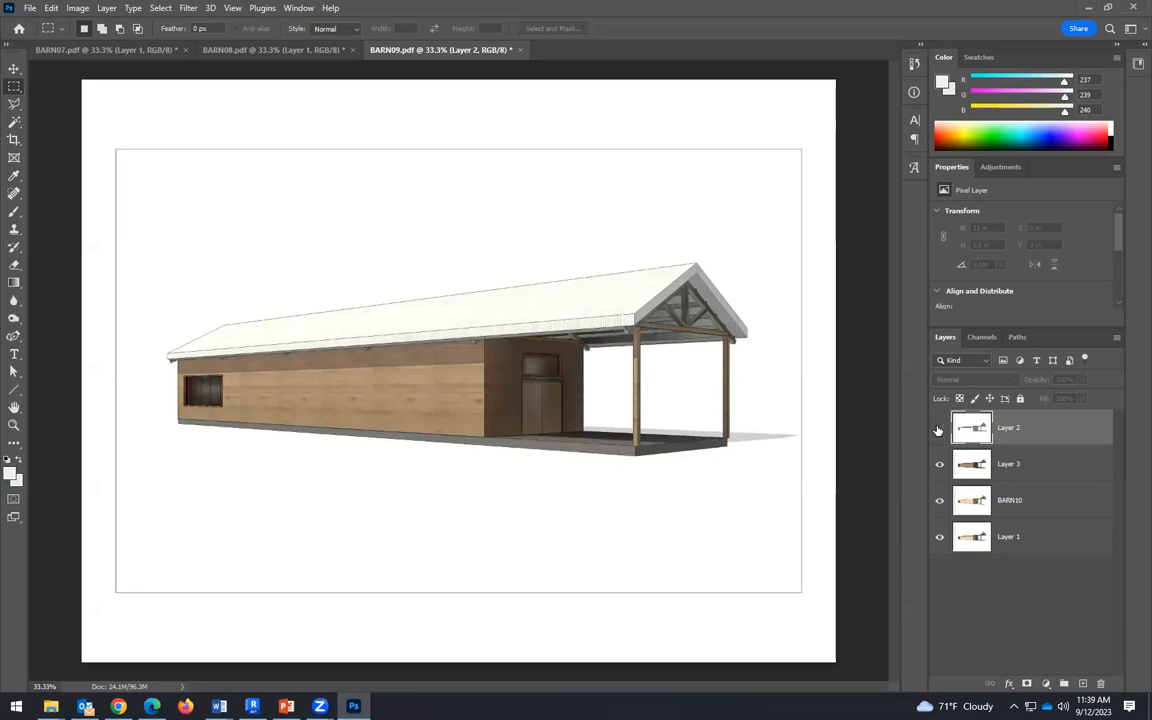
left_click(939, 428)
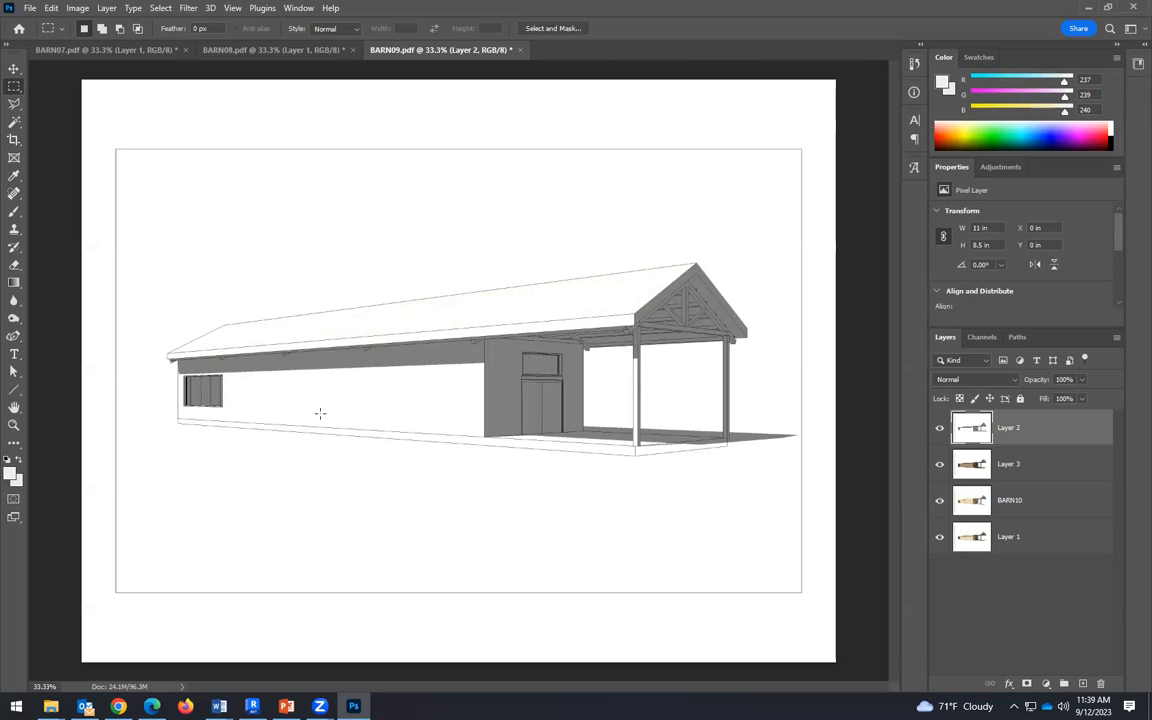
Step: Try to select the corrugated fascia along the long eave on Layer 3 with the Magic Wand, with Layer 2 hidden
left_click(1023, 474)
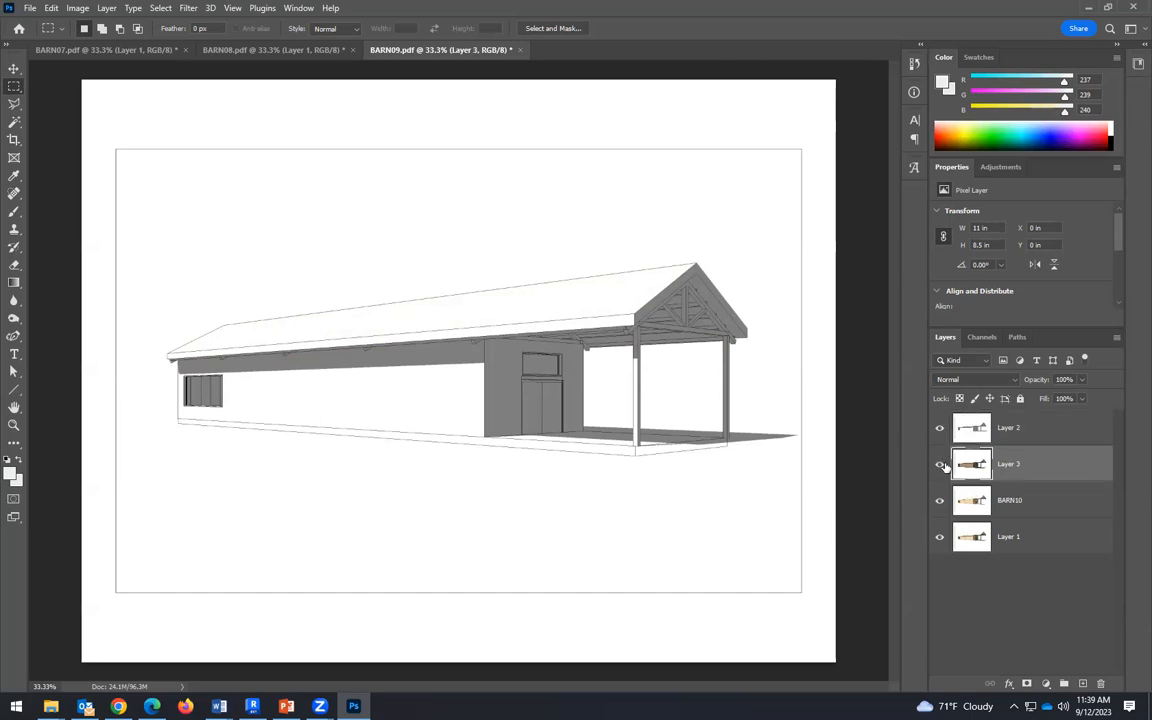
left_click(940, 428)
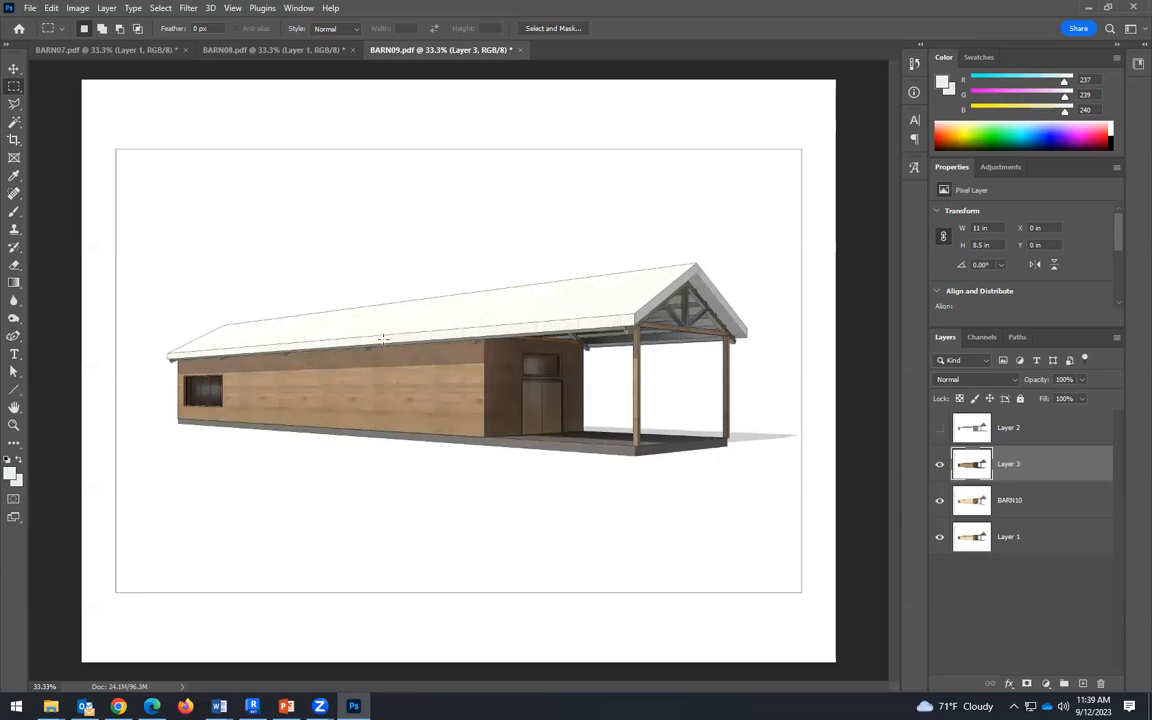
left_click(14, 425)
left_click(348, 340)
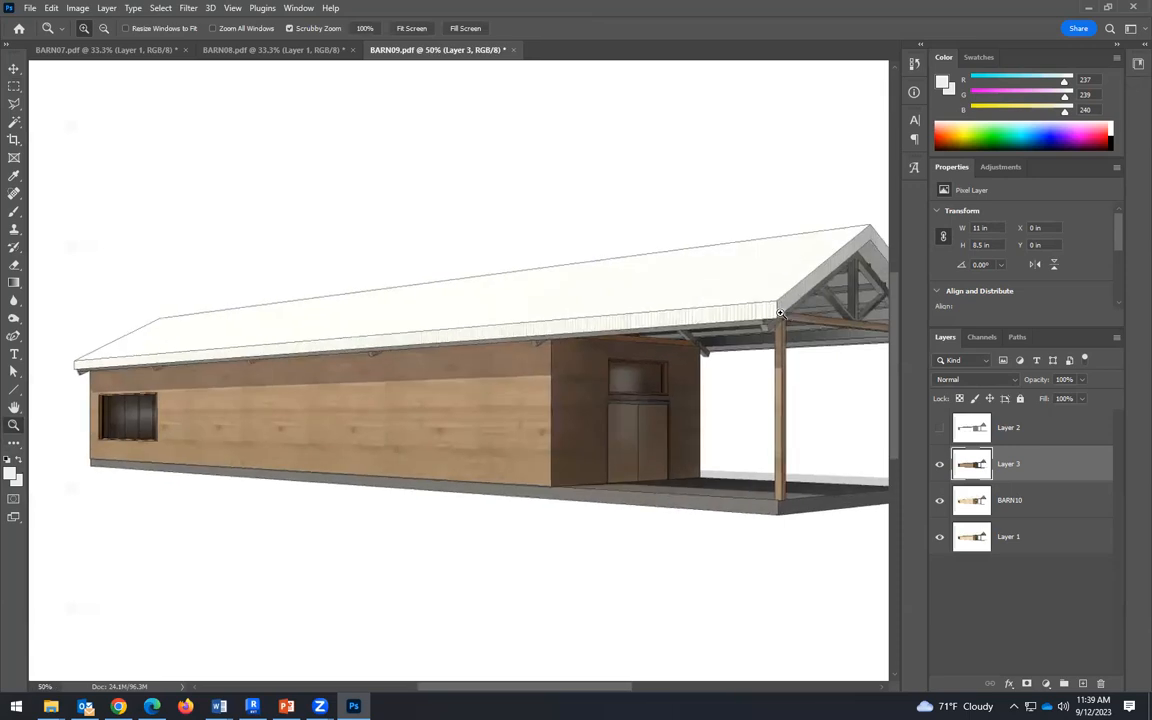
left_click(766, 310)
left_click(766, 310)
left_click(766, 310)
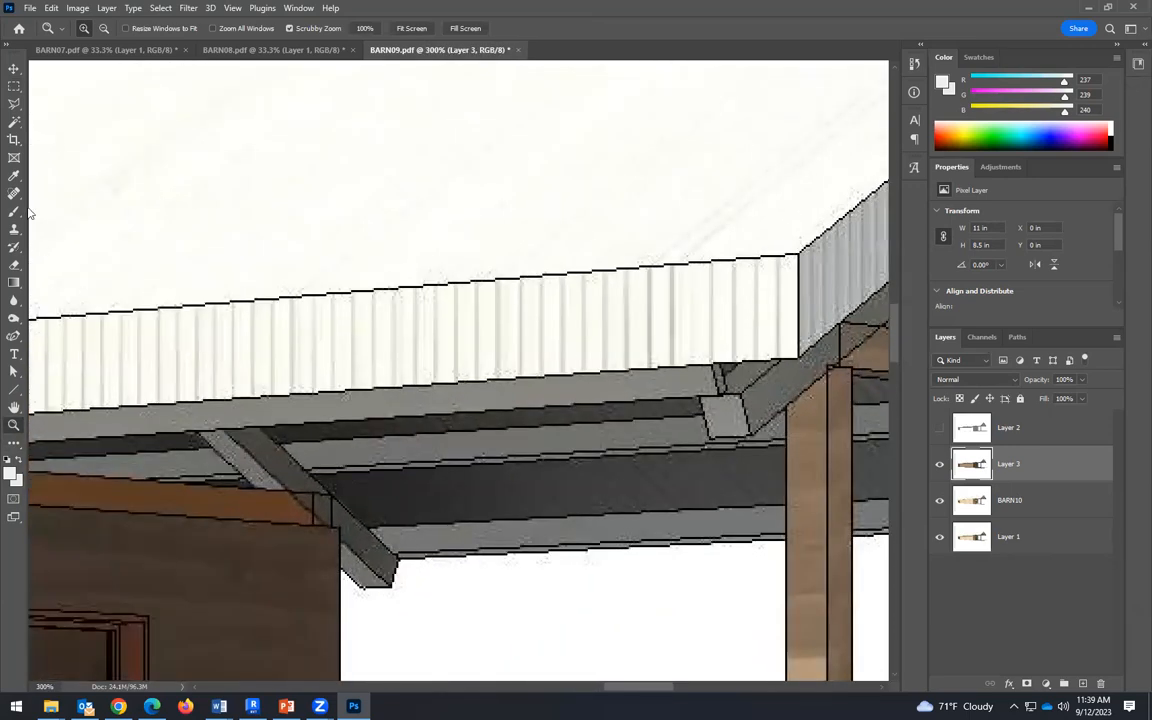
left_click(14, 122)
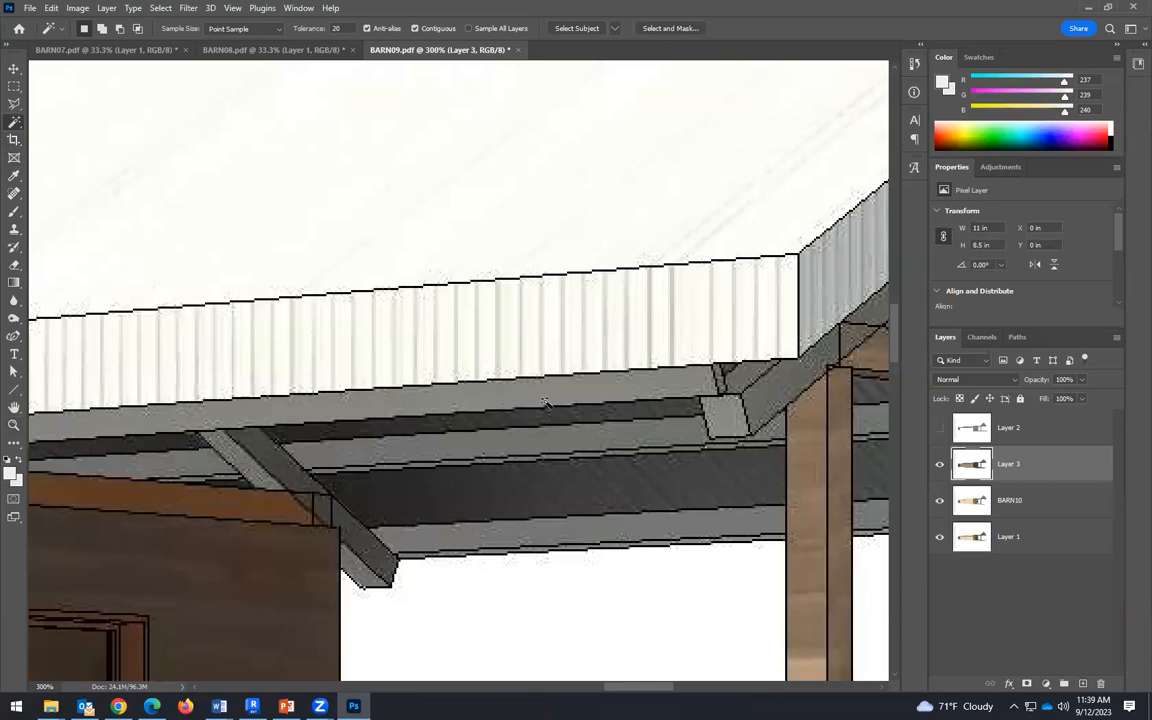
scroll(447, 404, "down", 3)
left_click(470, 510)
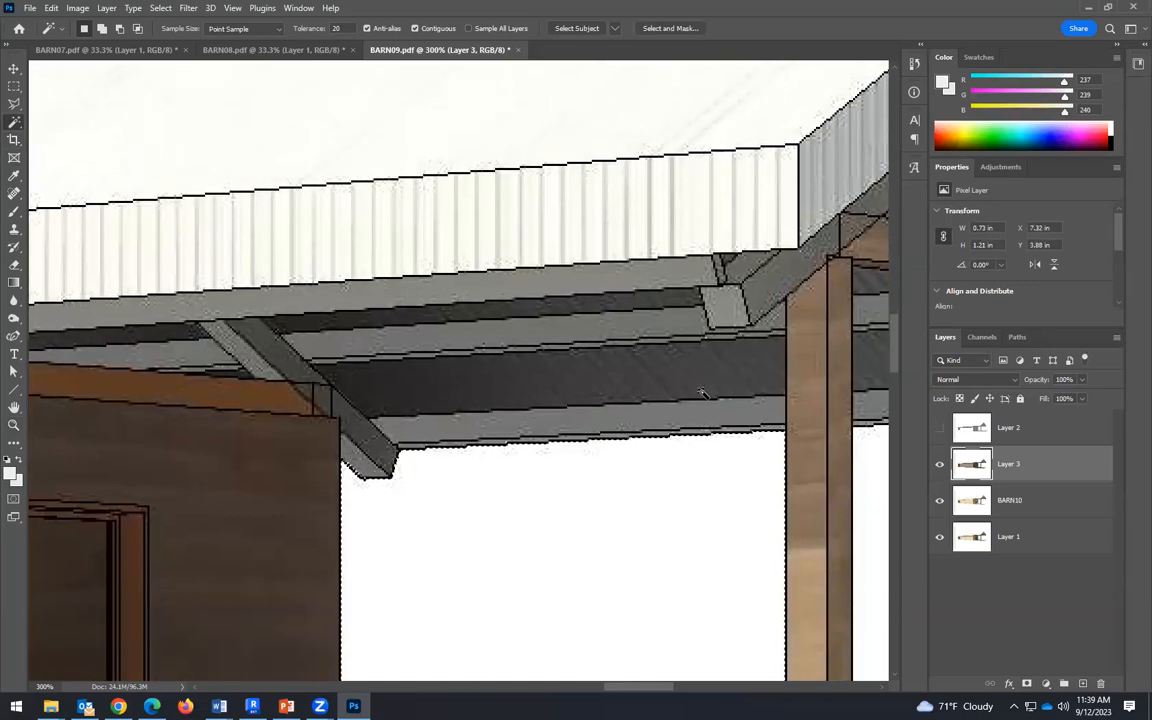
left_click(741, 216)
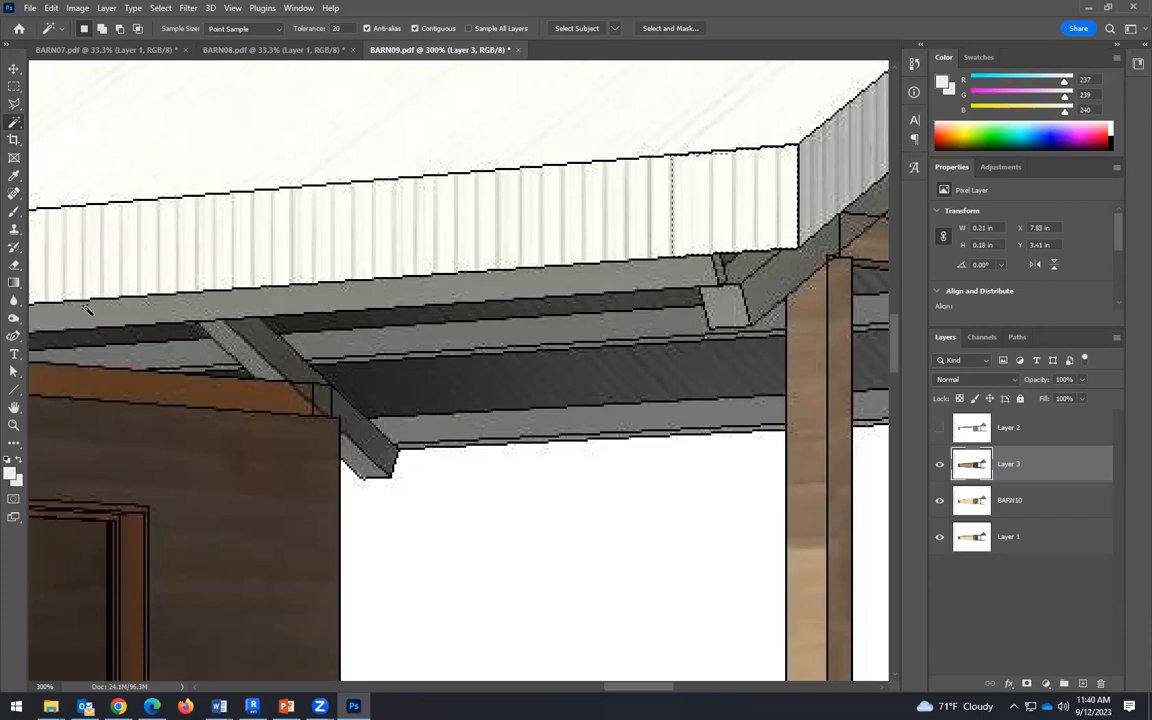
Step: Show Layer 2 and use the Magic Wand on it to select the whole fascia along the barn's long eave
left_click(14, 424)
left_click(409, 375, "alt")
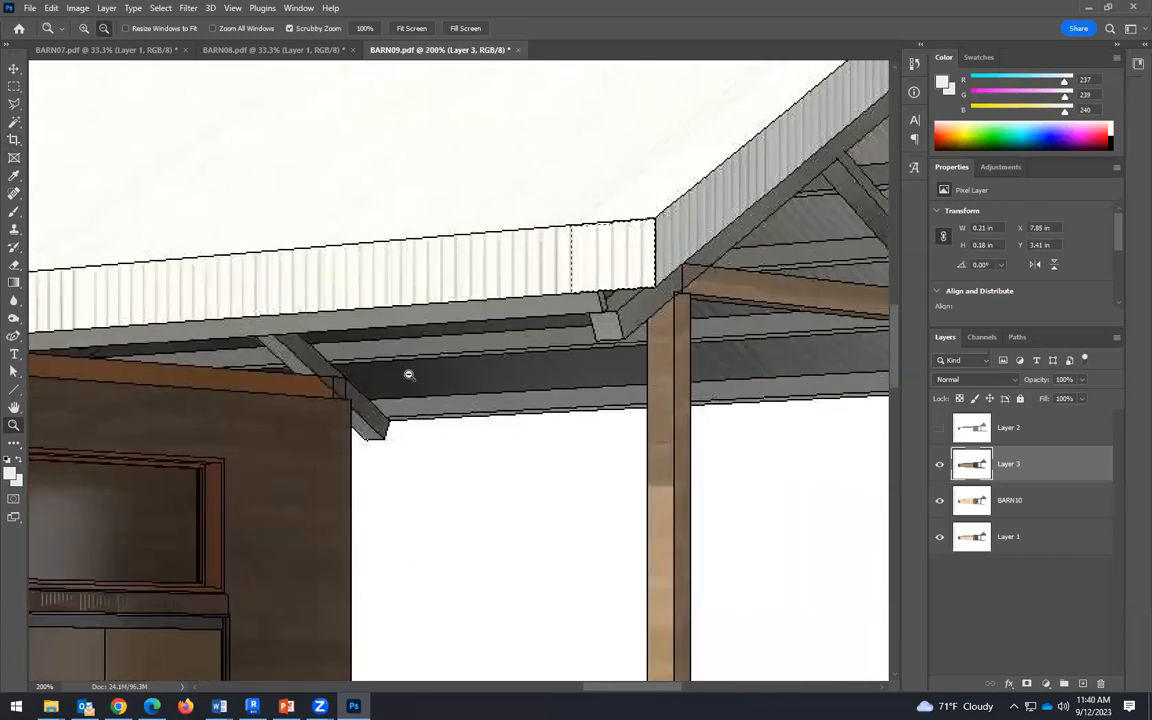
left_click(411, 375, "alt")
left_click(411, 375, "alt")
left_click(411, 375, "alt")
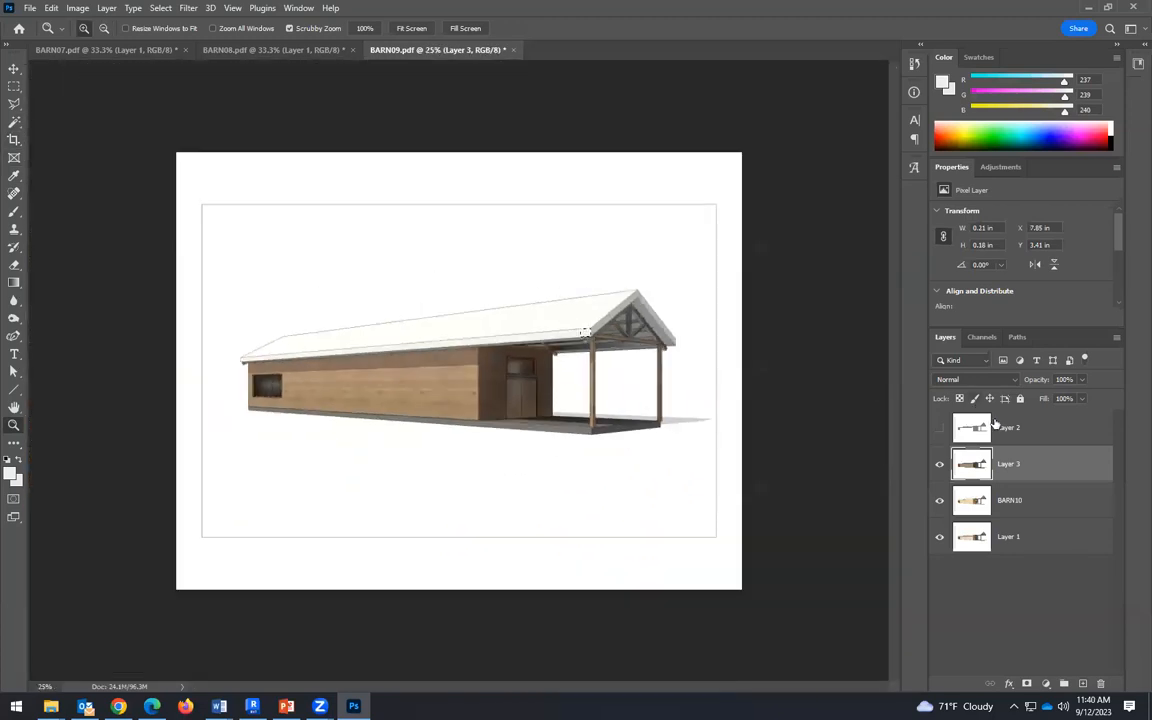
left_click(1010, 428)
left_click(939, 427)
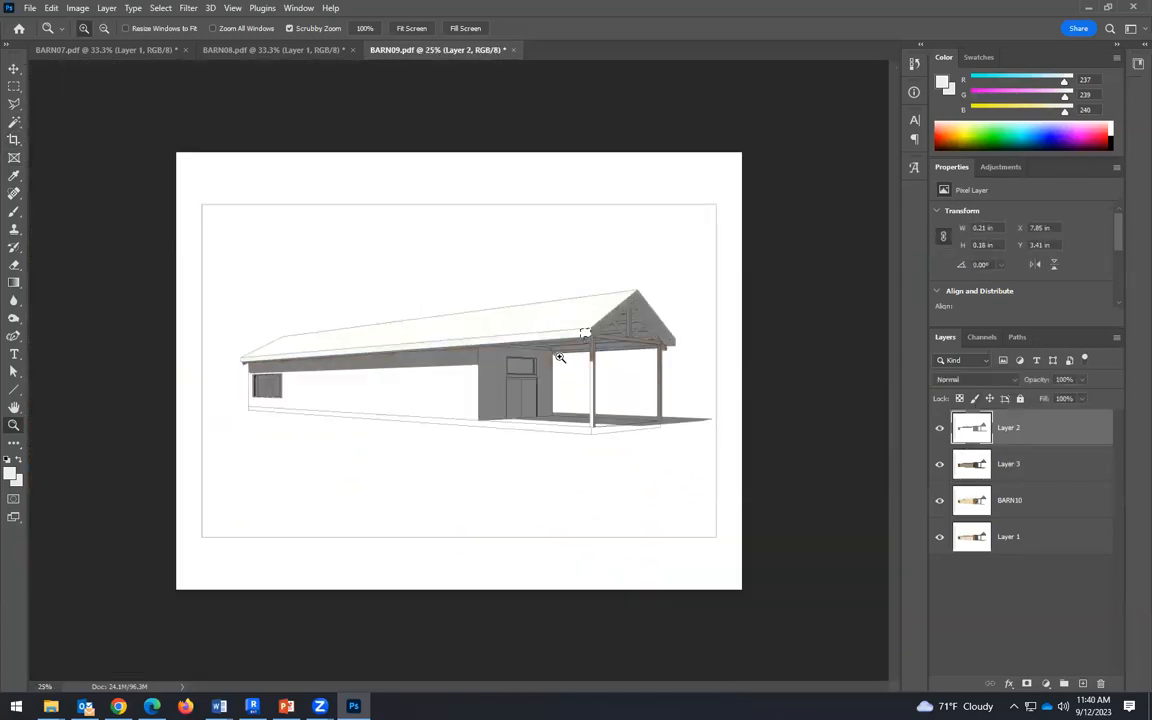
left_click(14, 122)
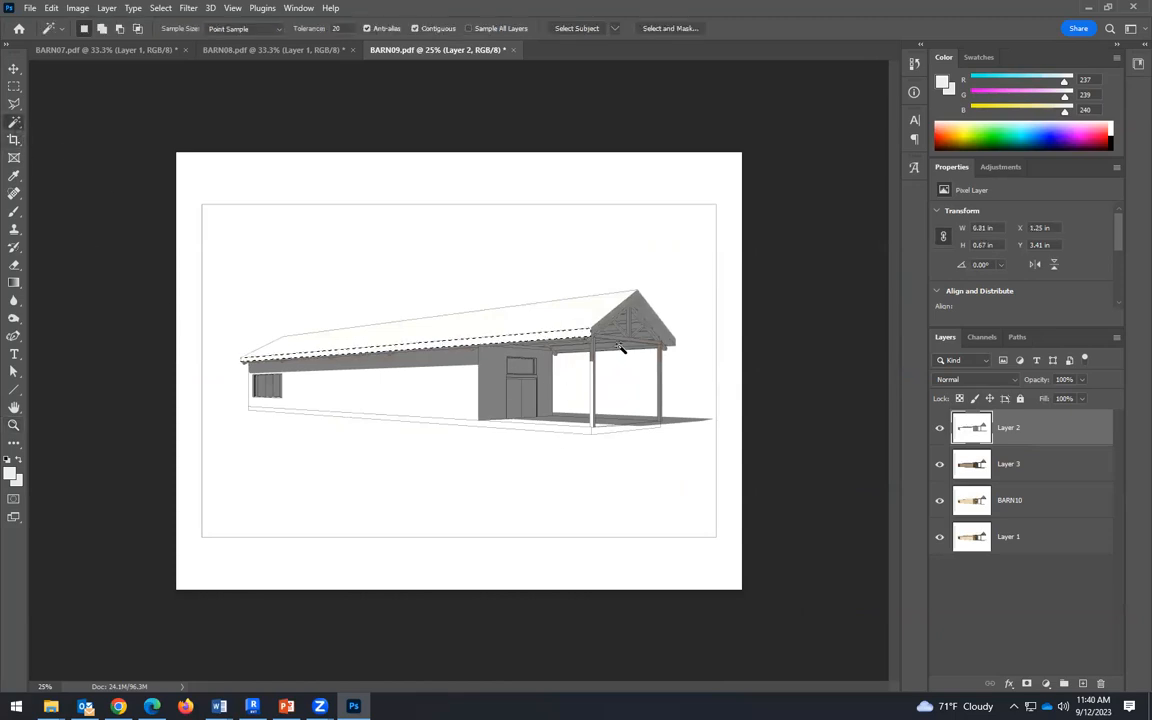
left_click(15, 426)
left_click_drag(584, 333, 683, 381)
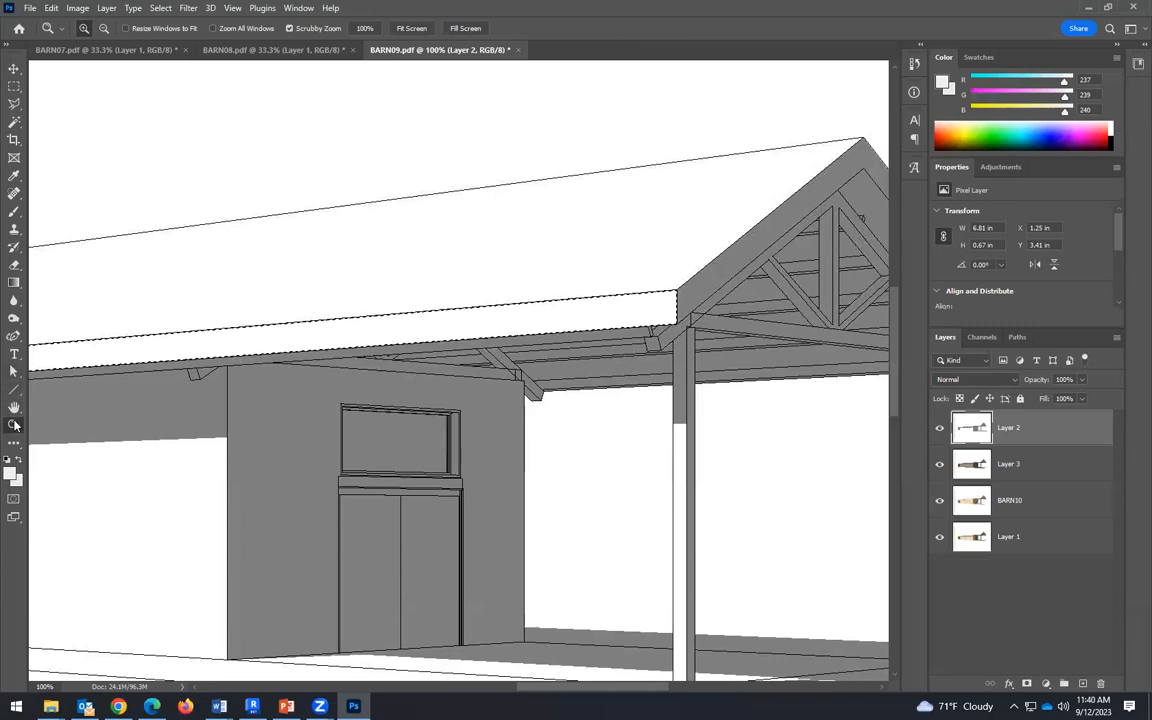
left_click(312, 357, "alt")
left_click(312, 357, "alt")
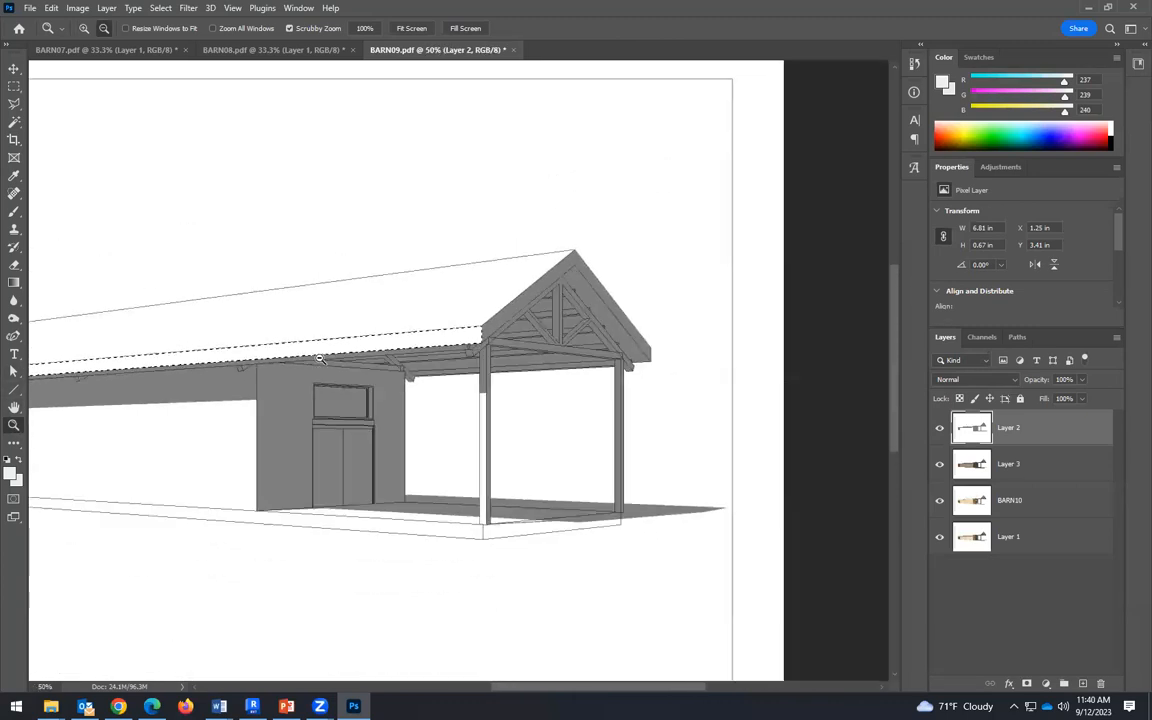
left_click(312, 357, "alt")
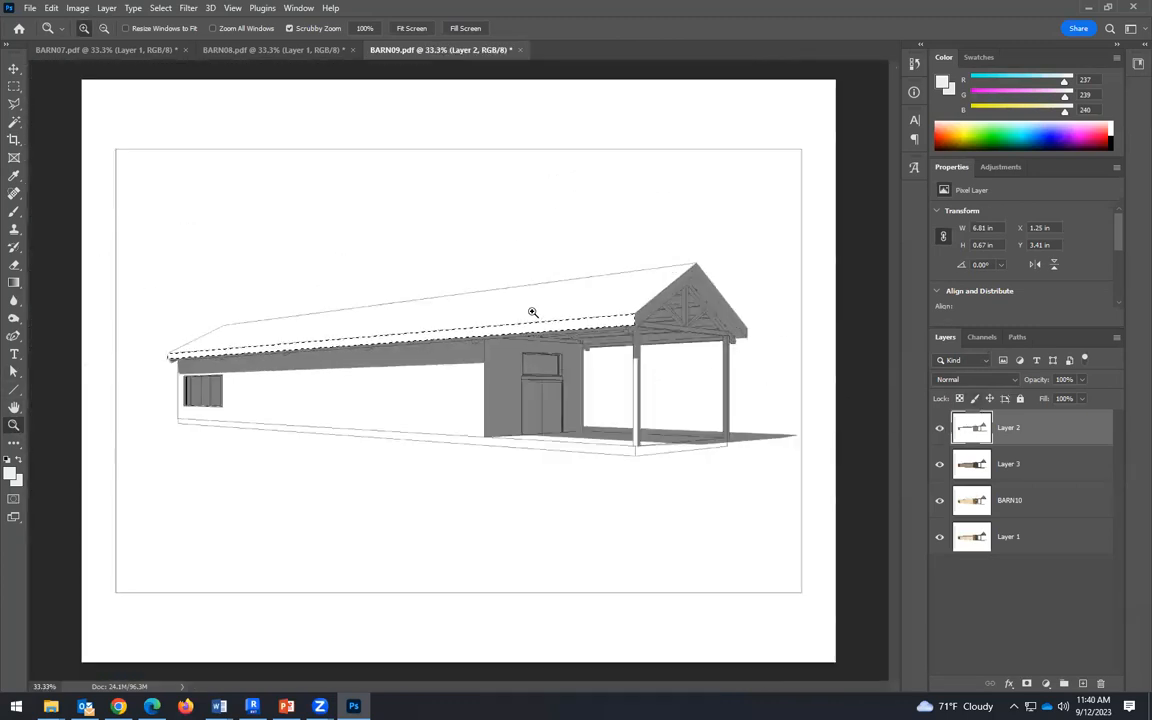
Step: Hide Layer 2 and delete the selected eave fascia area from Layer 3, BARN10 and Layer 1
left_click(1043, 471)
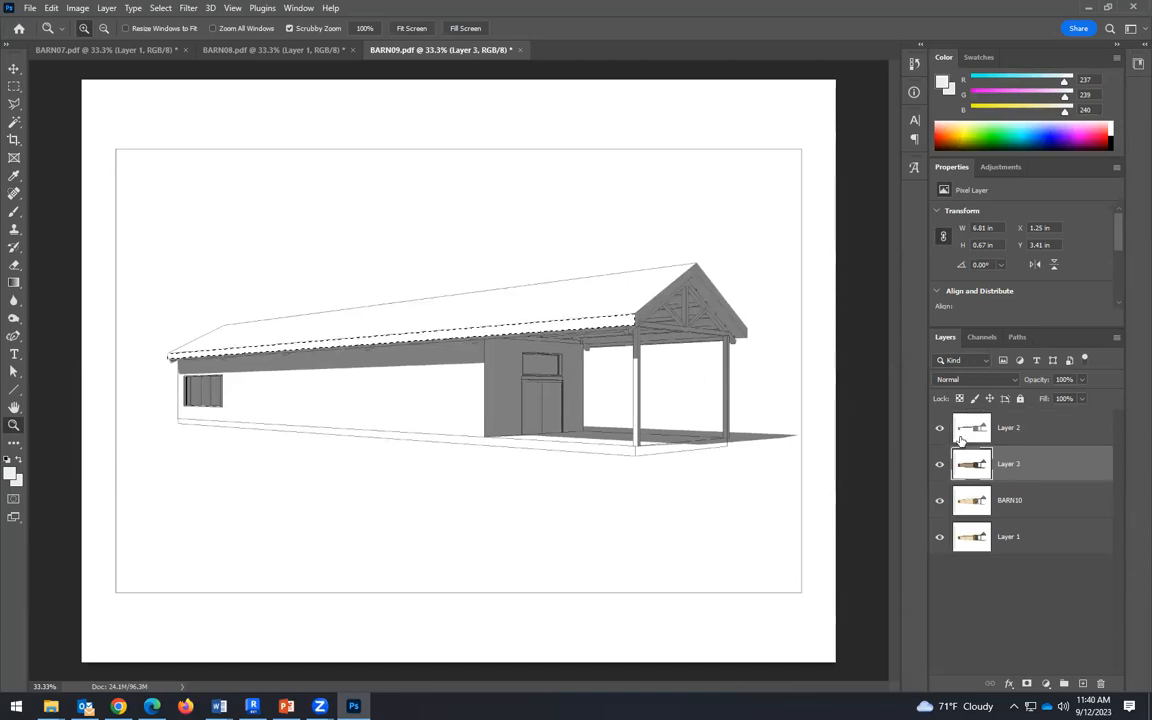
left_click(940, 428)
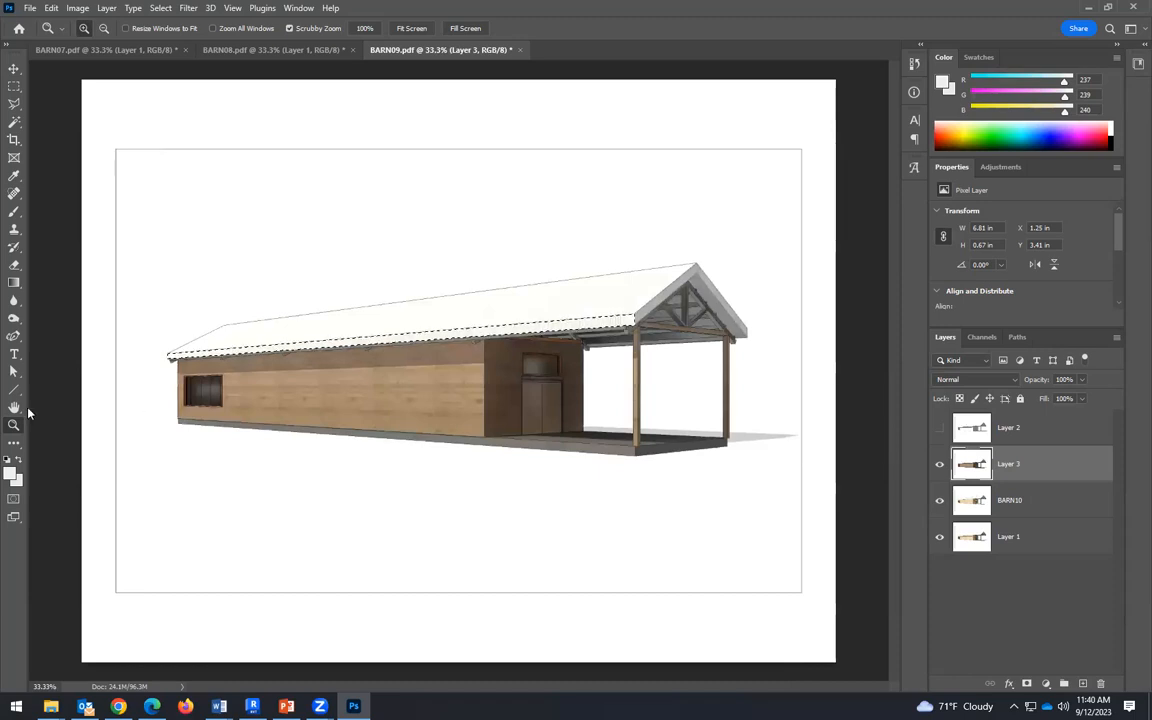
left_click(640, 321)
left_click(640, 321)
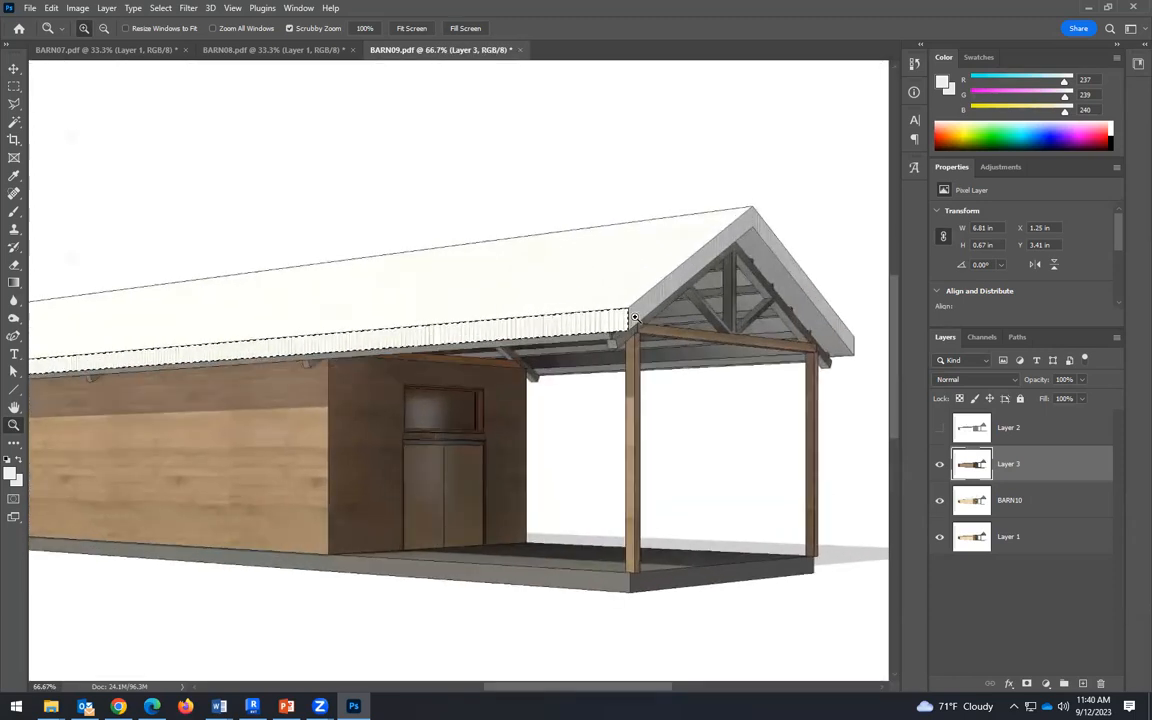
left_click(638, 322)
left_click(576, 322)
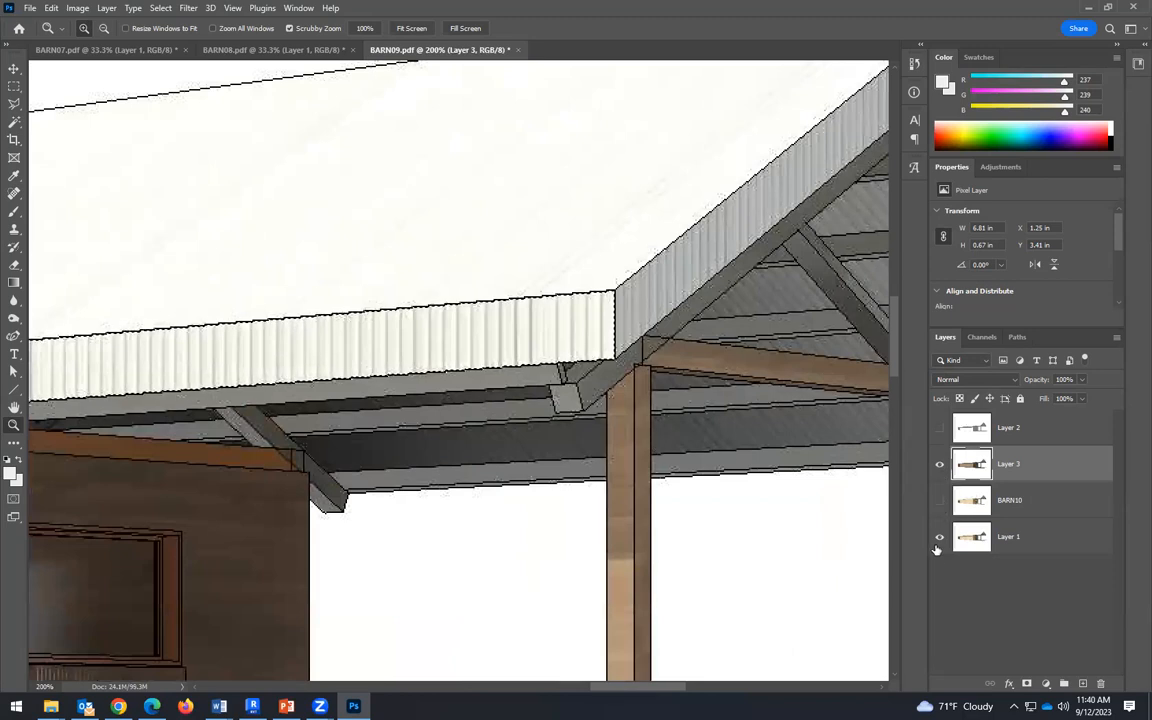
left_click(1037, 501)
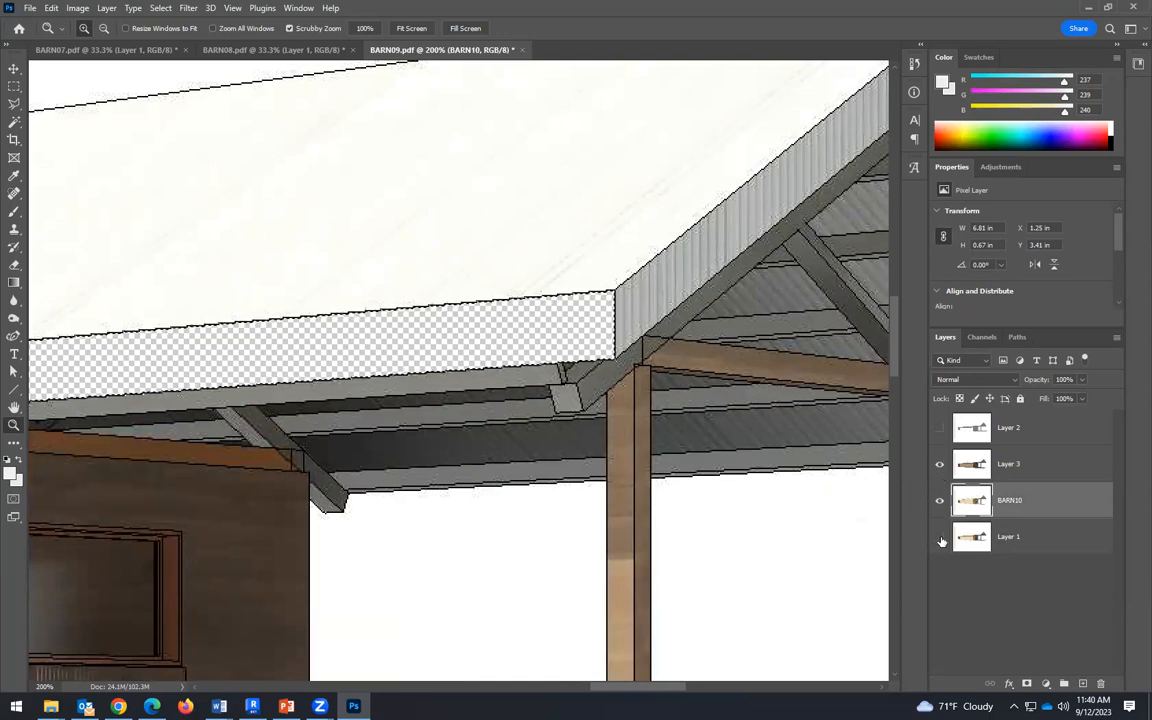
left_click(1040, 541)
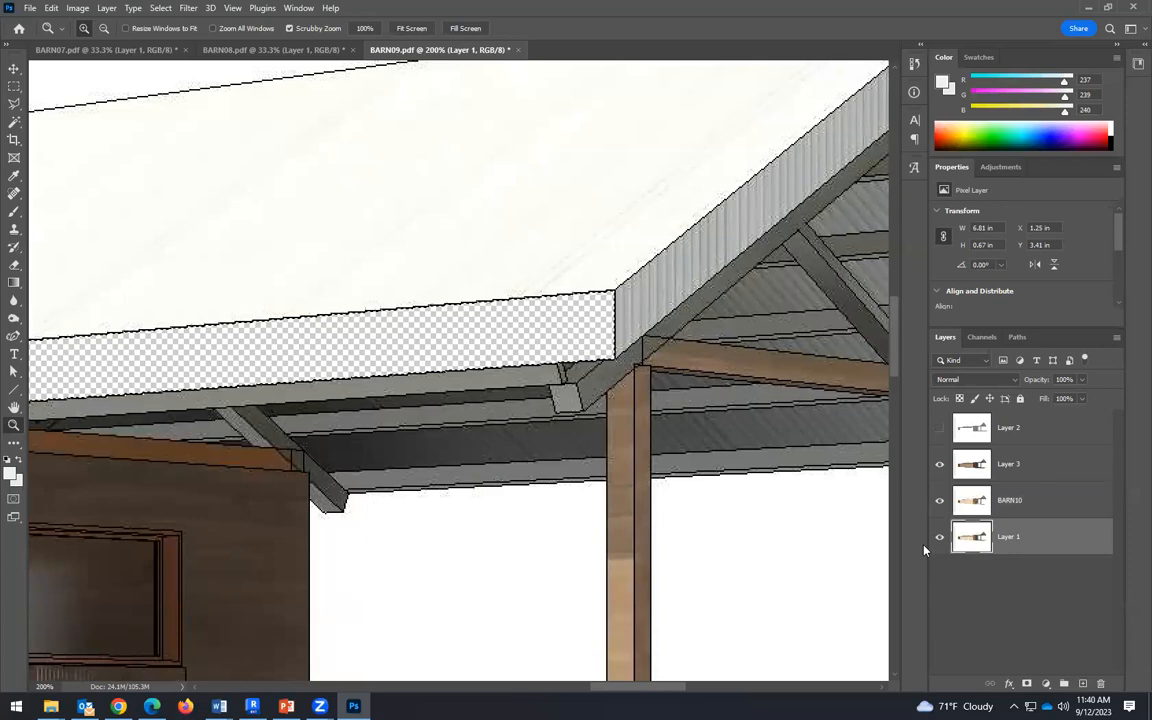
Step: Show Layer 2 and use the Magic Wand on it to select the sloping gray fascia on the gable end
left_click(1033, 430)
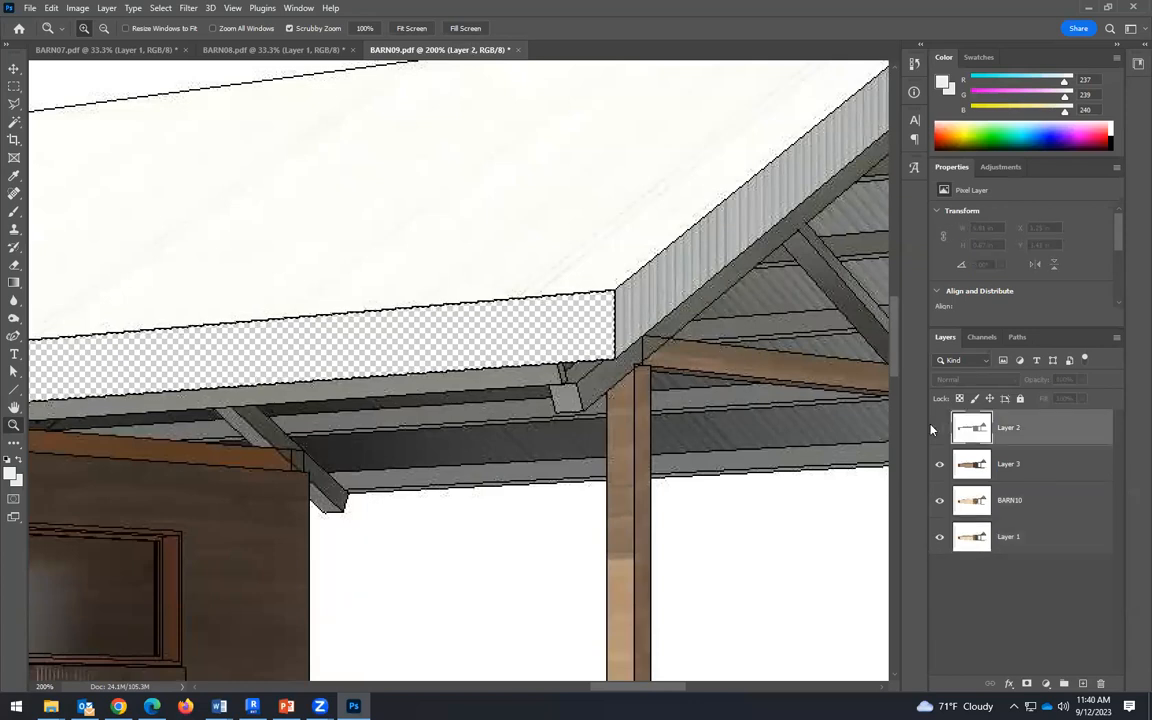
left_click(939, 428)
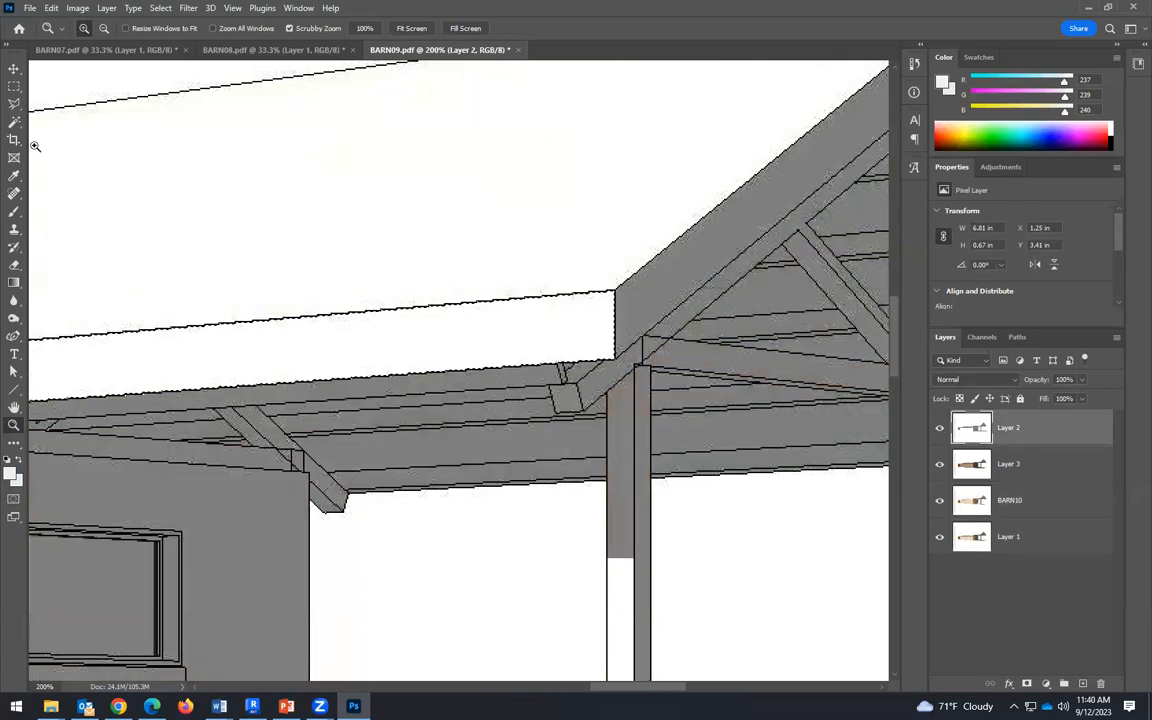
left_click(14, 122)
left_click(627, 303)
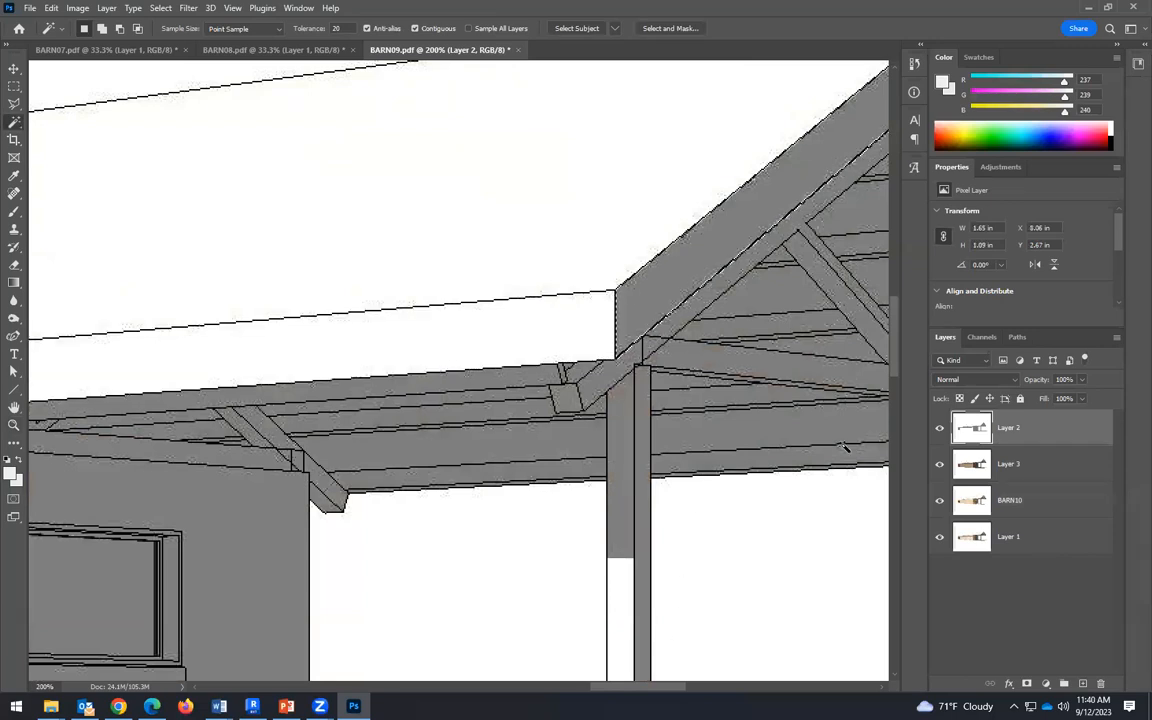
Step: Delete the selected gable-end fascia area from Layer 3, BARN10 and Layer 1, and hide Layer 2
scroll(845, 449, "right", 10)
left_click(1041, 474)
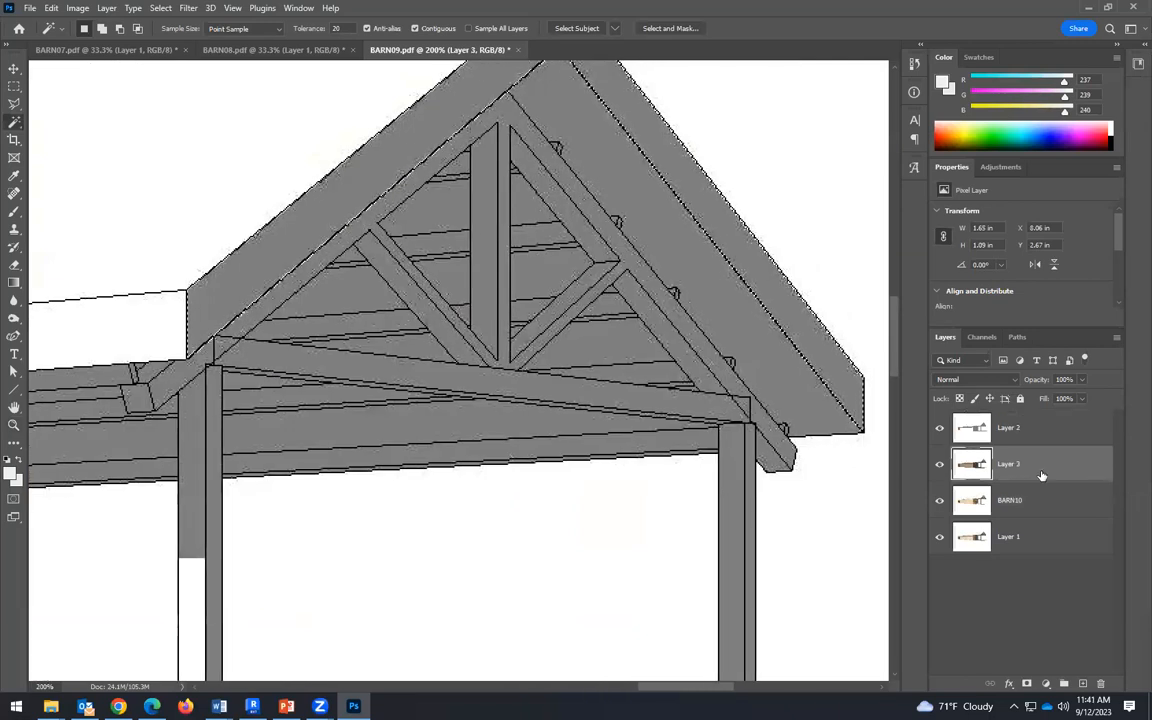
left_click(1035, 500)
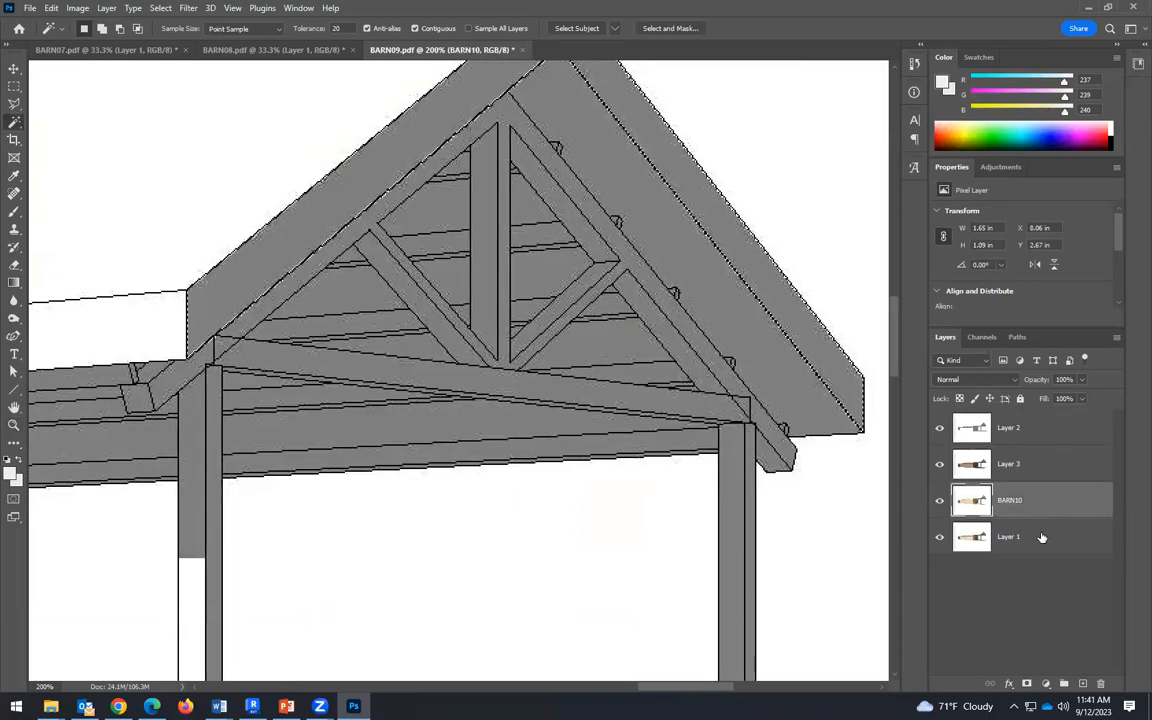
left_click(1041, 537)
left_click(939, 427)
Step: Clear the current selection and bring the whole barn perspective into view
left_click(835, 549)
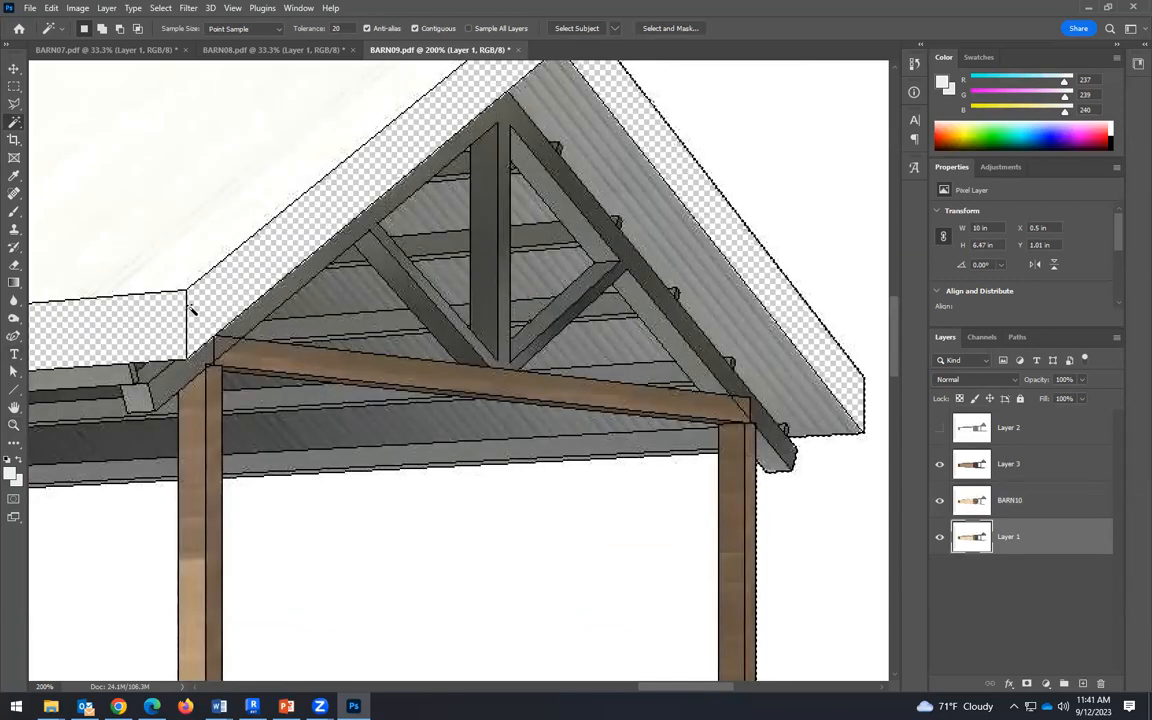
left_click(14, 425)
left_click(730, 295, "alt")
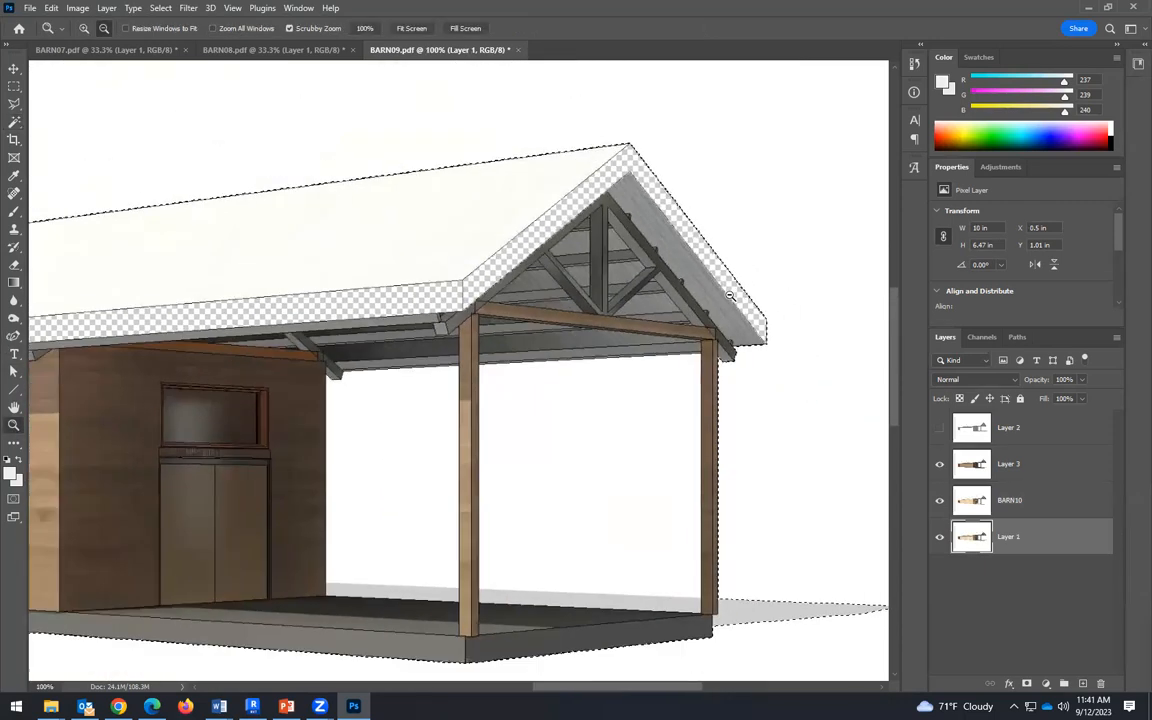
left_click(730, 297, "alt")
left_click(728, 300, "alt")
left_click(724, 306, "alt")
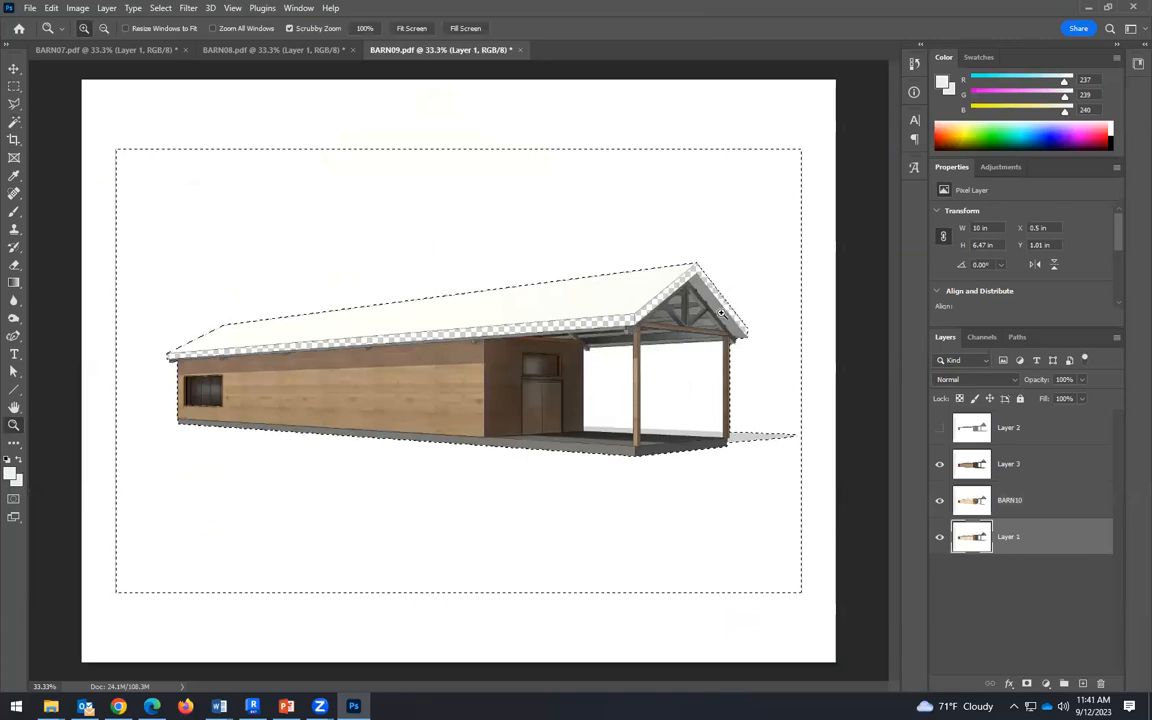
key("ctrl+d")
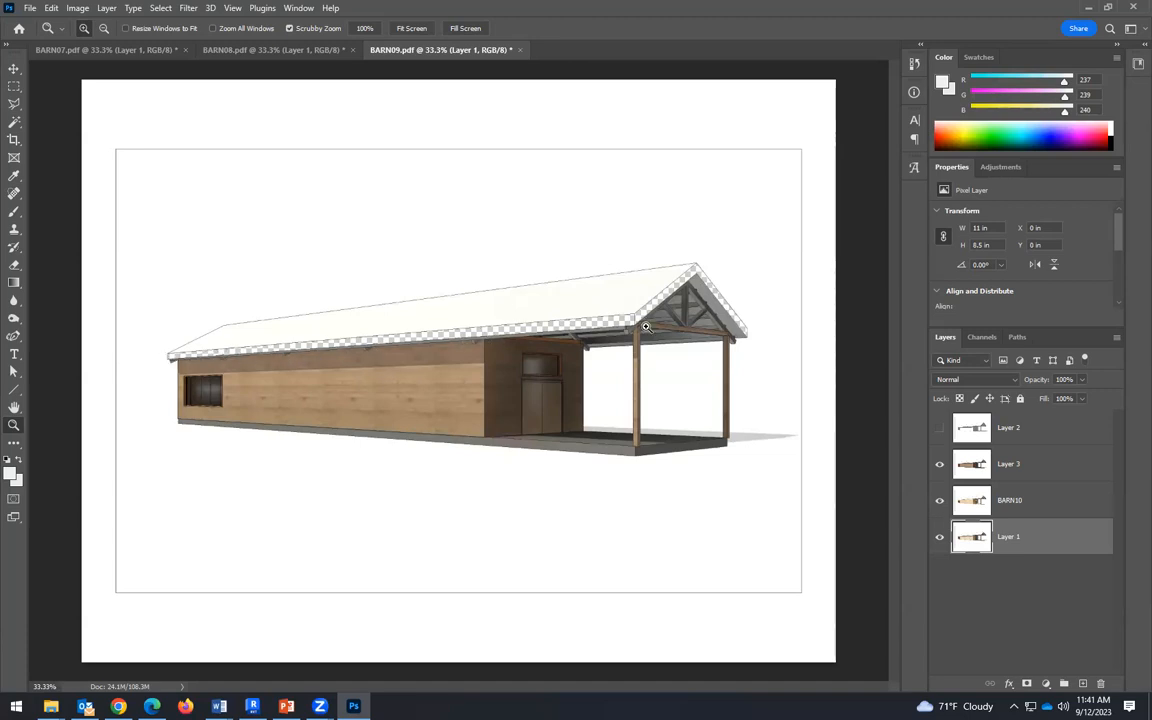
Step: Select the long eave fascia with the Magic Wand on Layer 2, make Layer 3 active and hide Layer 2
left_click(939, 428)
left_click(1008, 428)
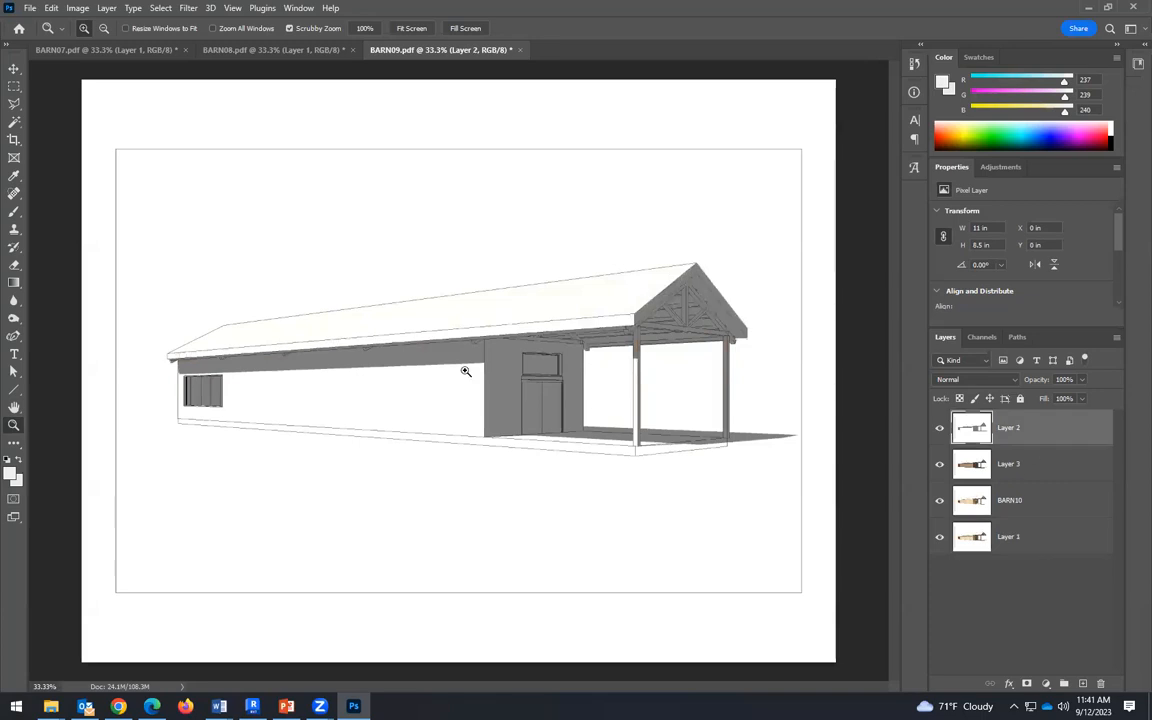
left_click(14, 121)
left_click(341, 343)
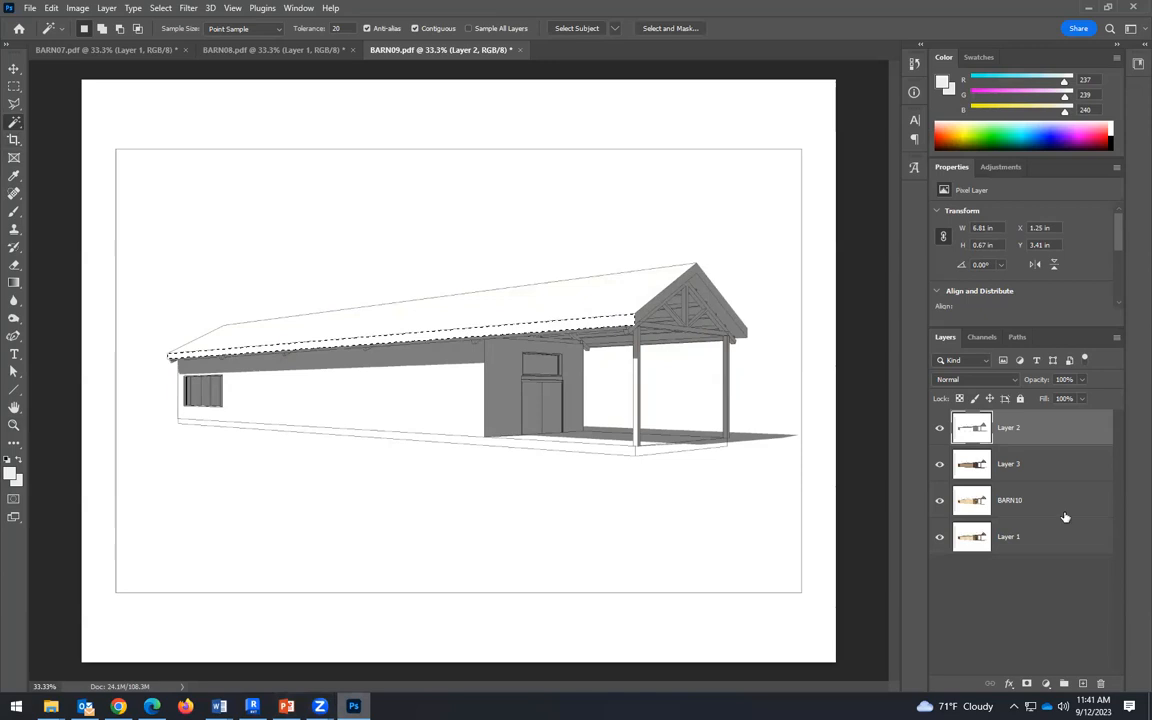
left_click(968, 466)
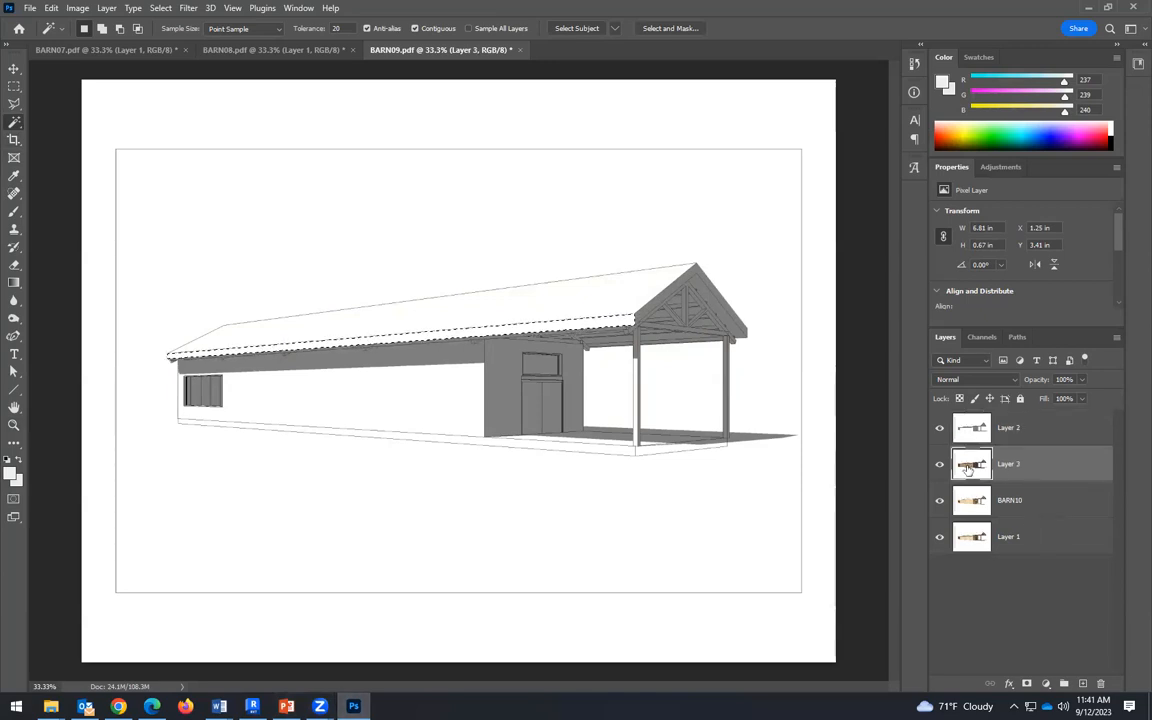
left_click(939, 427)
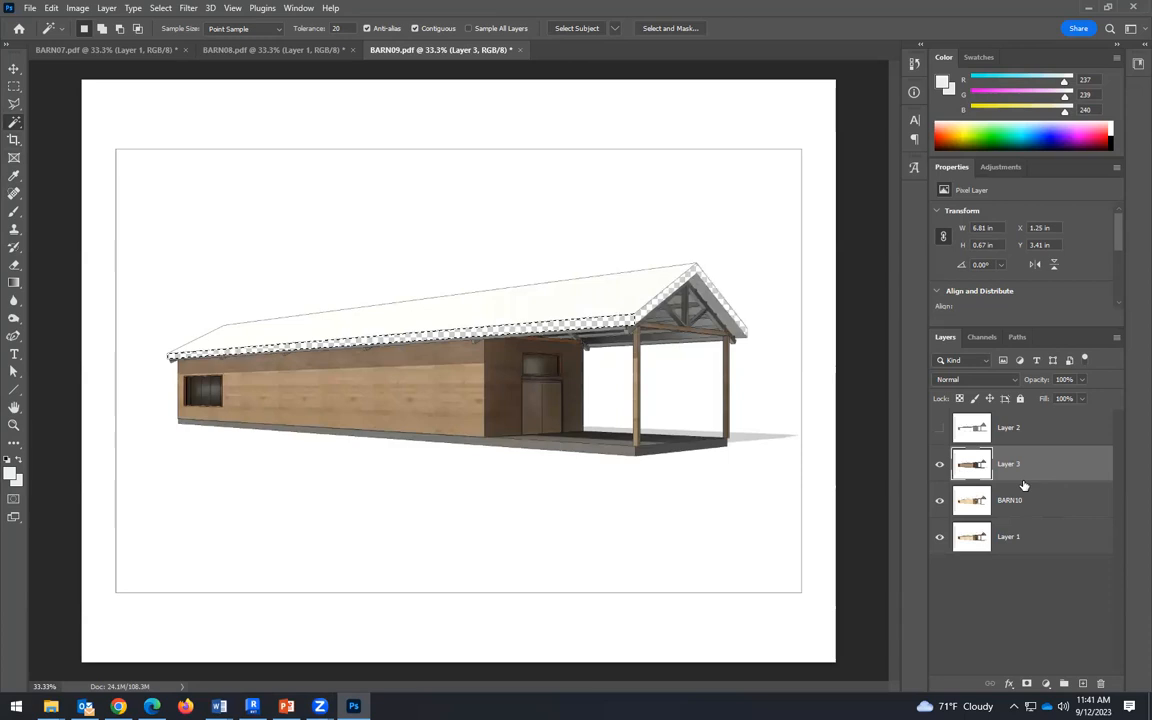
Step: Sample the wood tone of the barn's long wall, b59777, as the foreground color
left_click(11, 474)
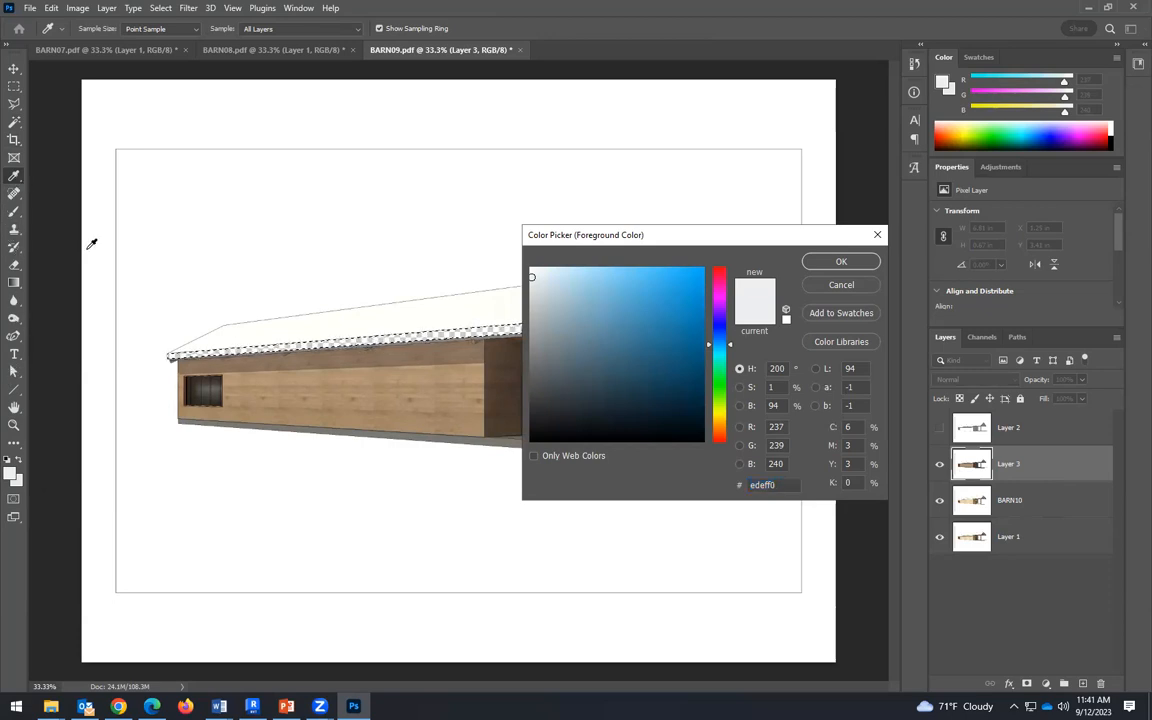
left_click(317, 375)
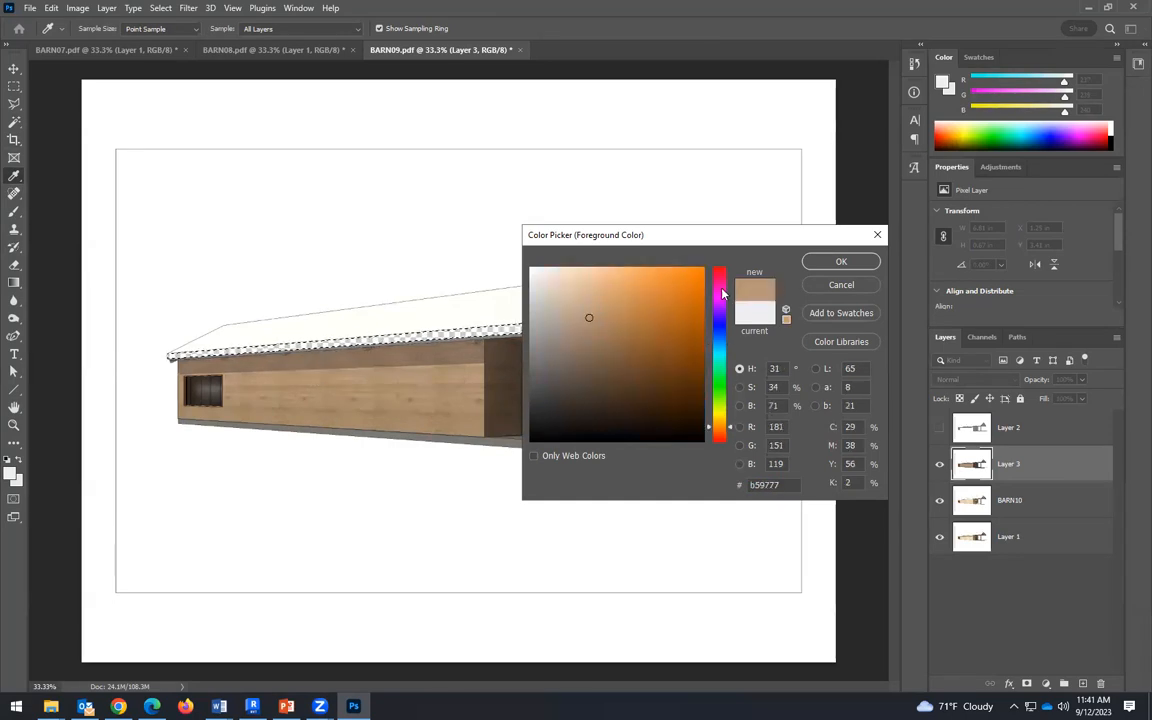
left_click(862, 263)
key("w")
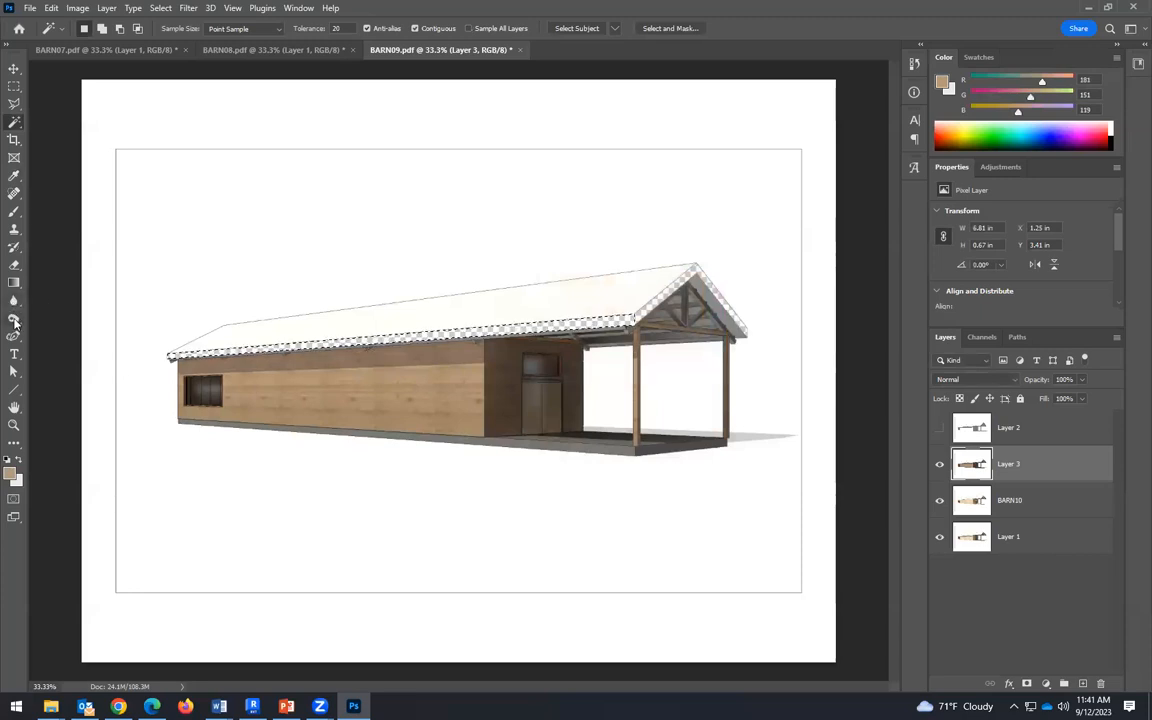
Step: Fill the selected eave fascia on Layer 3 with the foreground color using the Paint Bucket
left_click(14, 282)
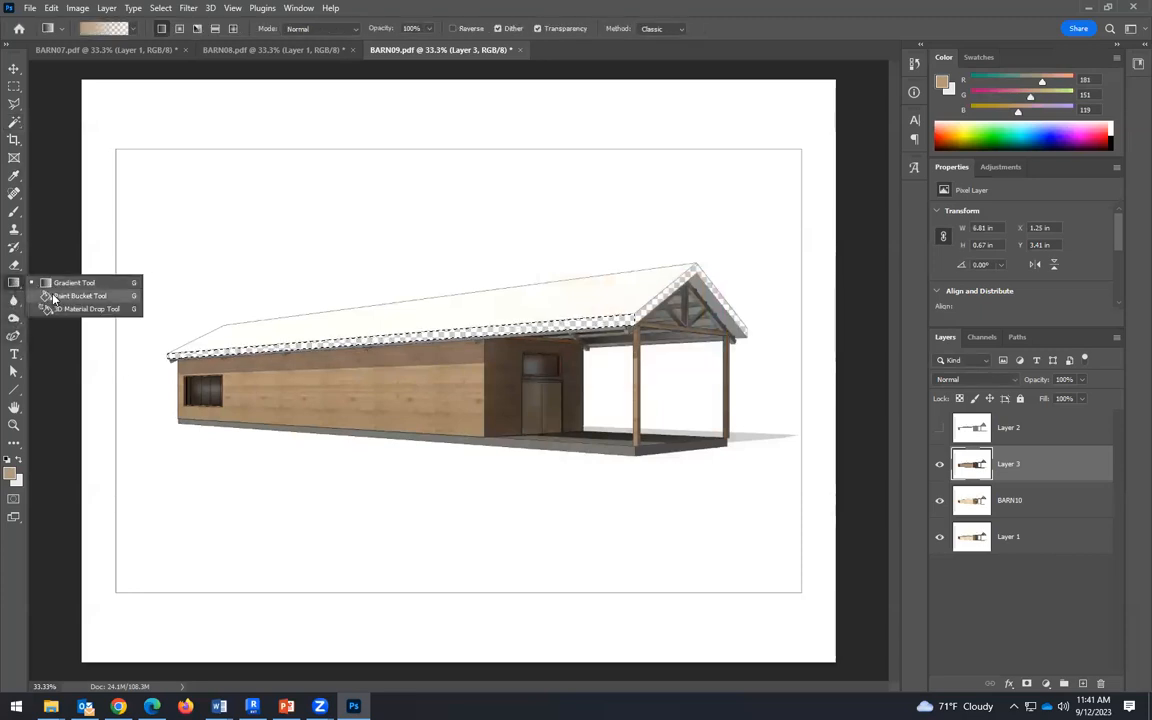
left_click(53, 296)
left_click(492, 350)
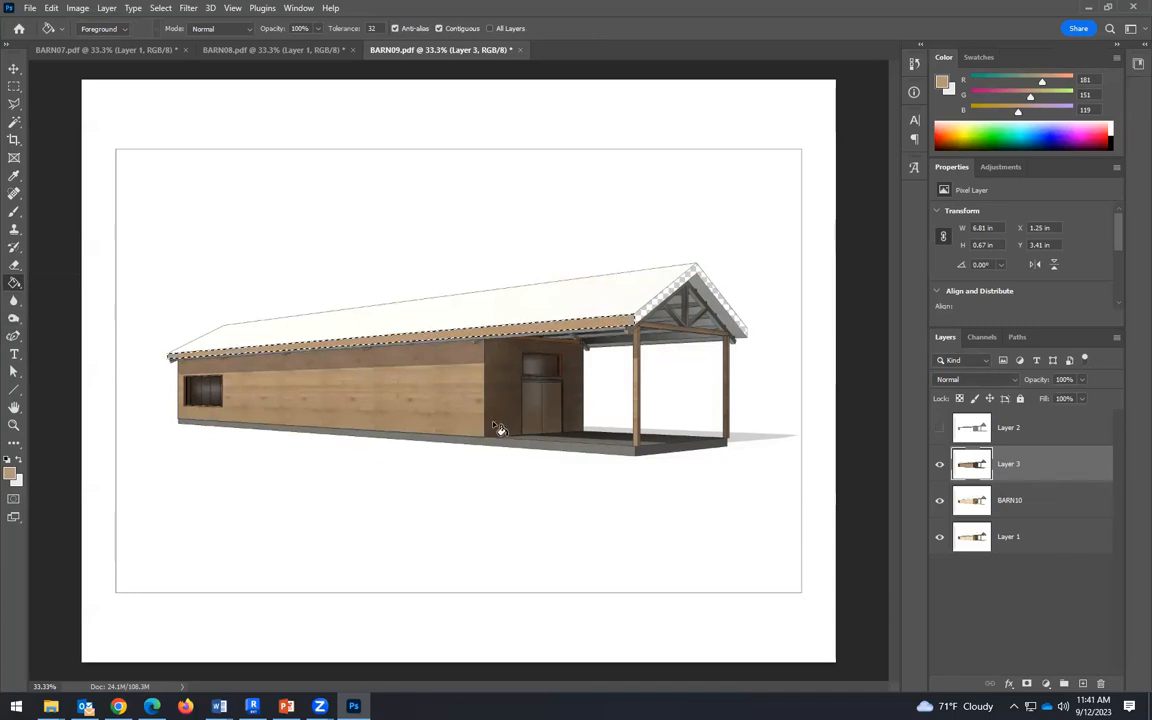
Step: Select the empty gable-end fascia on Layer 3 with the Magic Wand and fill it with the same wood color
left_click(15, 122)
left_click(660, 322)
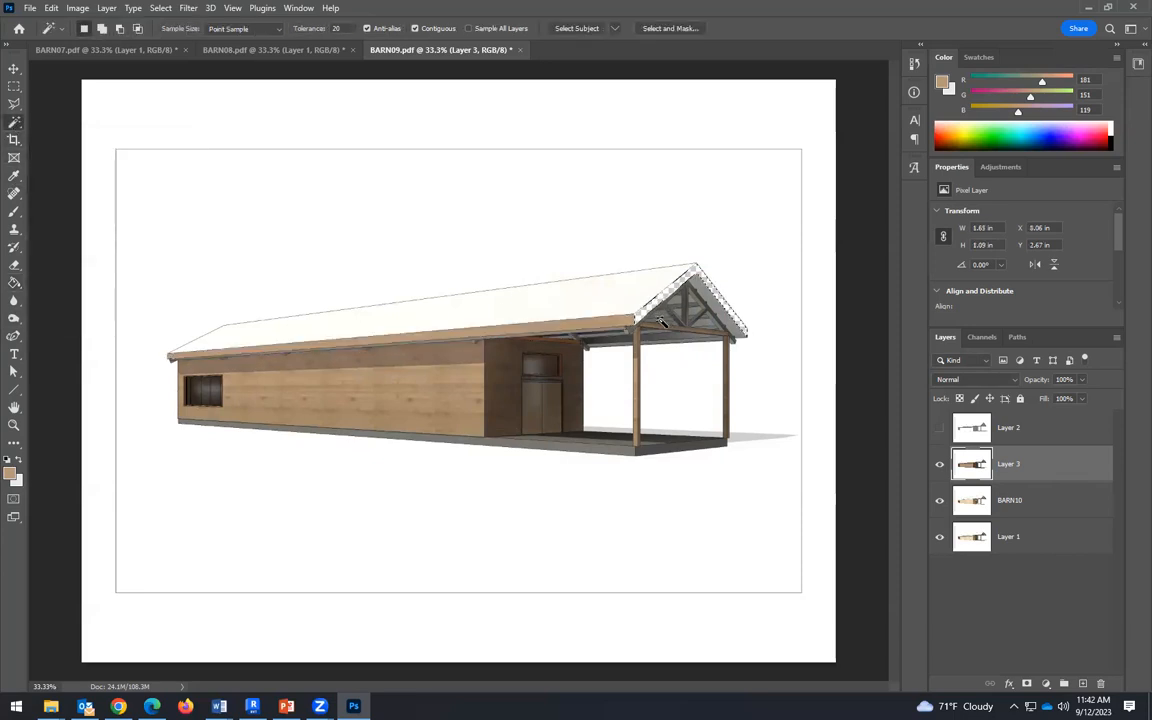
left_click(15, 284)
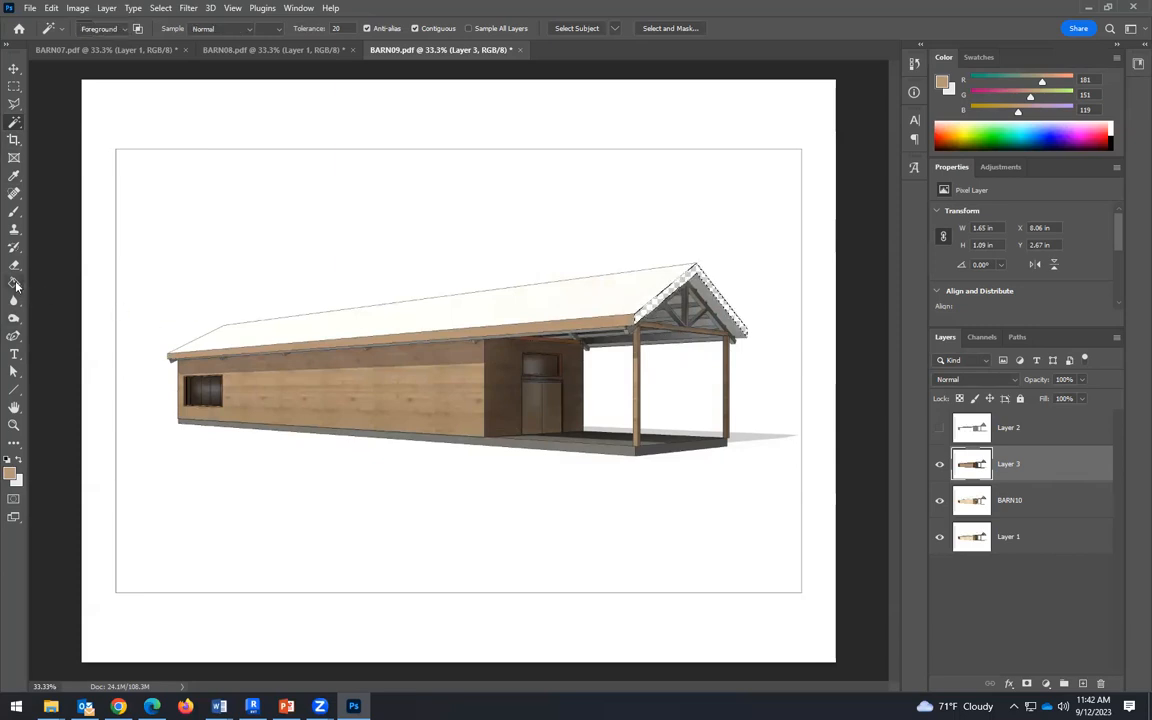
left_click(652, 309)
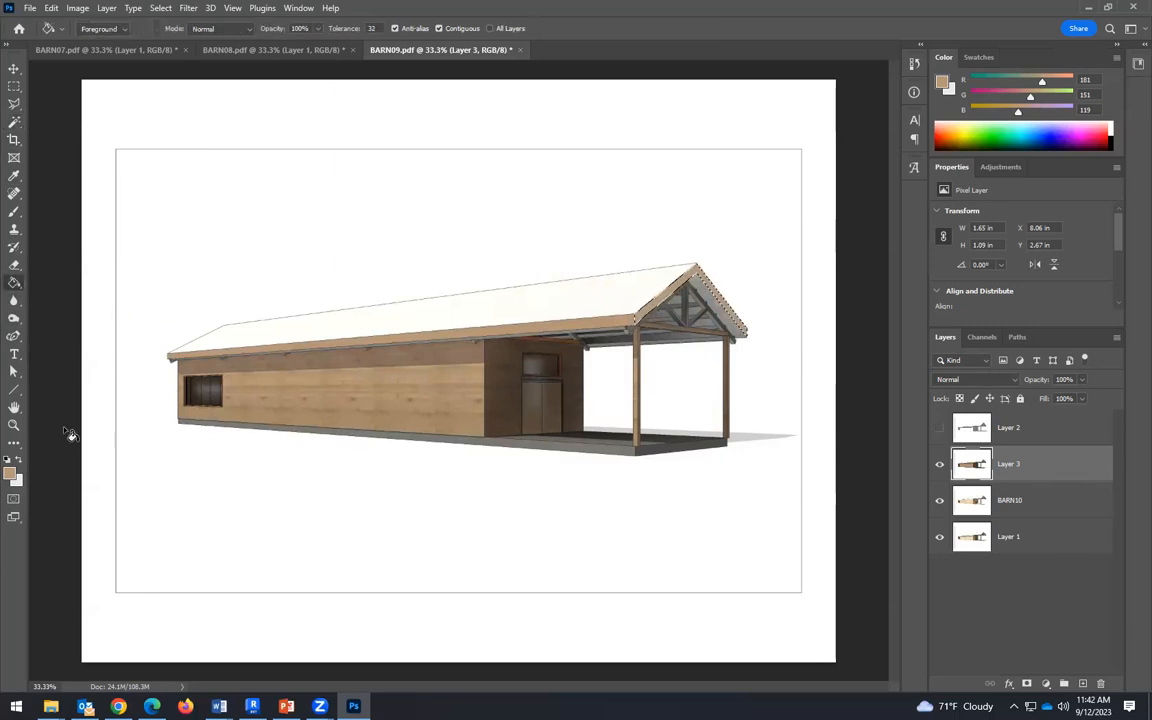
Step: Examine the filled fascia up close along the gable end and the long eave
left_click(14, 425)
left_click(695, 320)
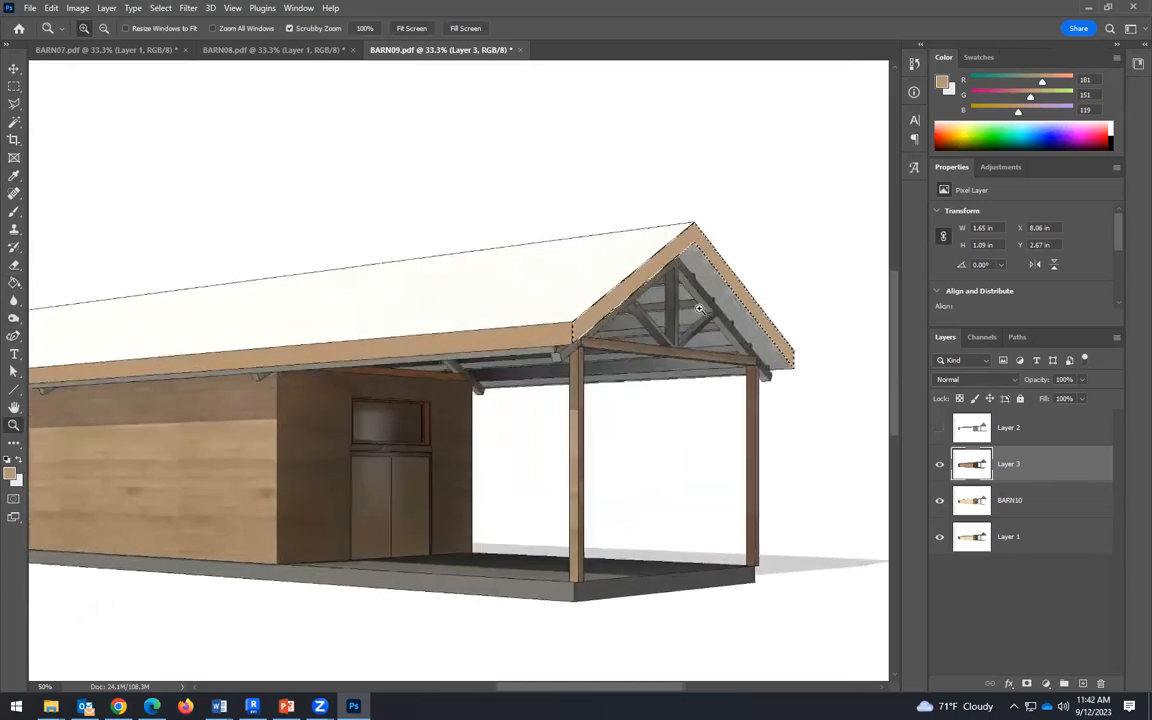
left_click(699, 309)
scroll(476, 670, "down", 1)
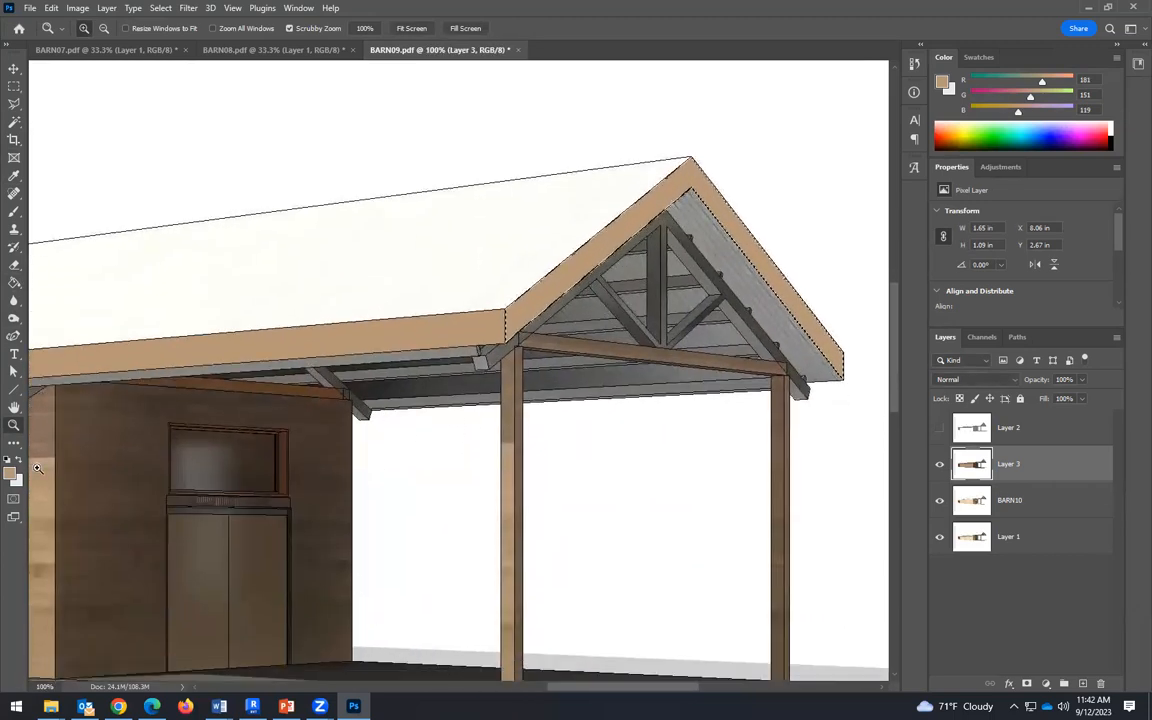
scroll(37, 468, "left", 5)
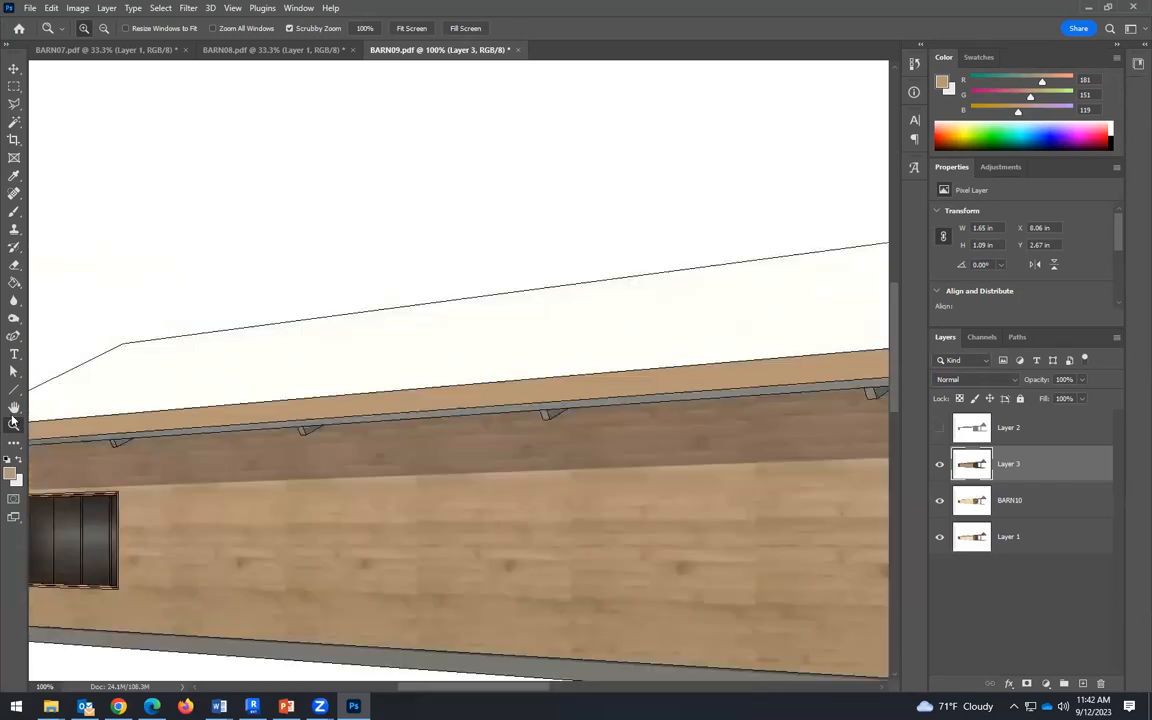
left_click(363, 388, "alt")
left_click(366, 384, "alt")
scroll(565, 570, "up", 2)
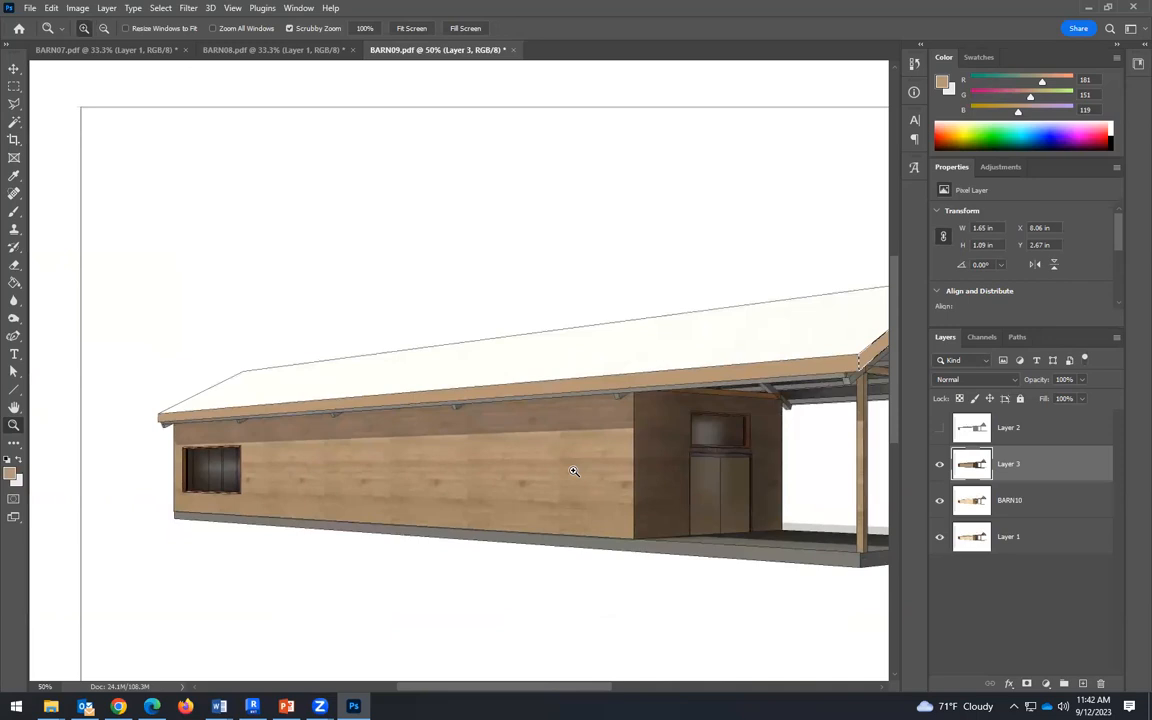
scroll(669, 670, "right", 5)
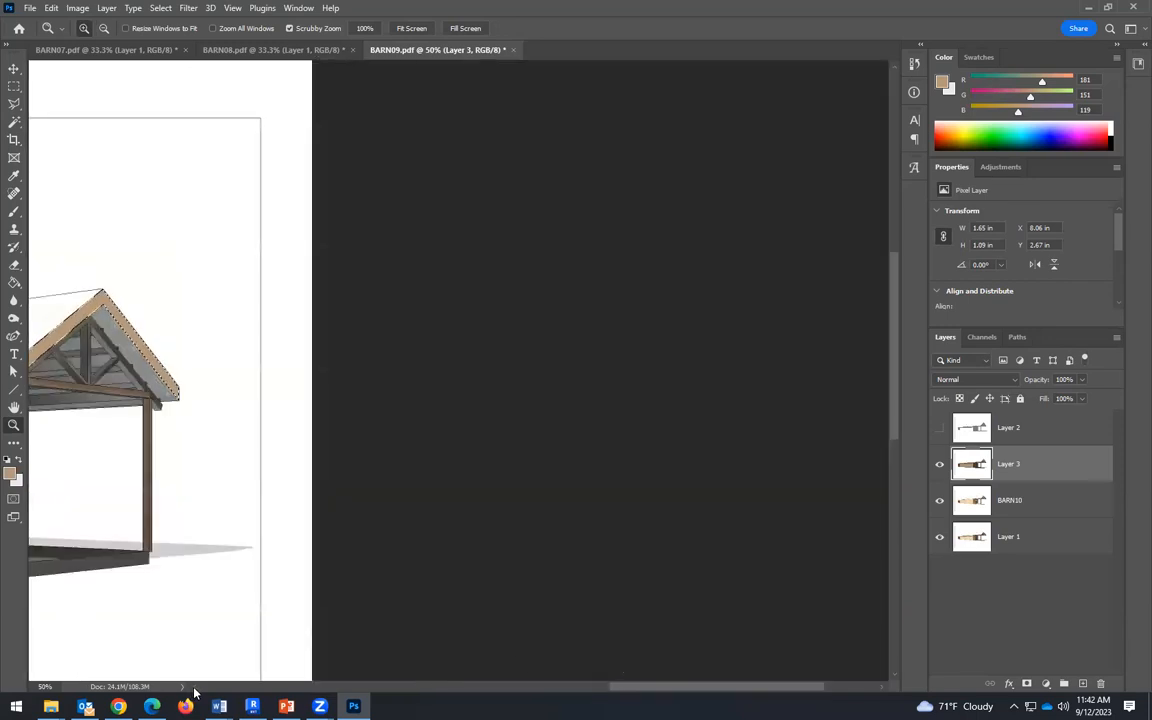
scroll(190, 690, "left", 4)
scroll(195, 692, "left", 7)
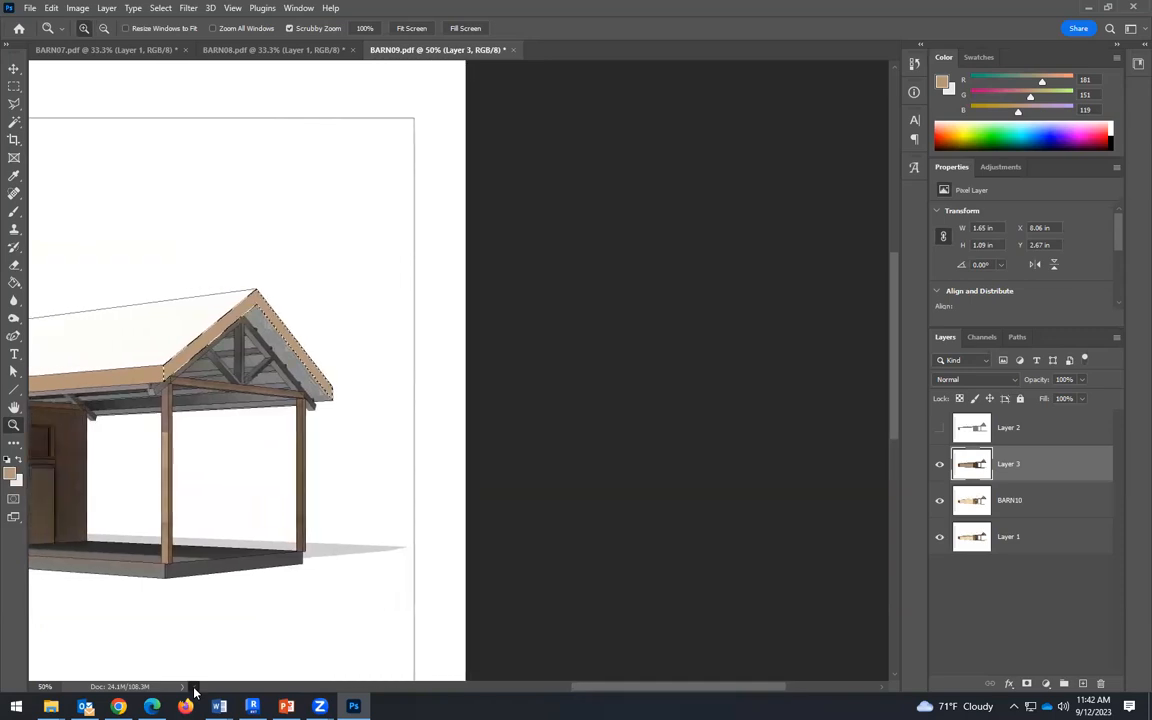
scroll(195, 690, "left", 3)
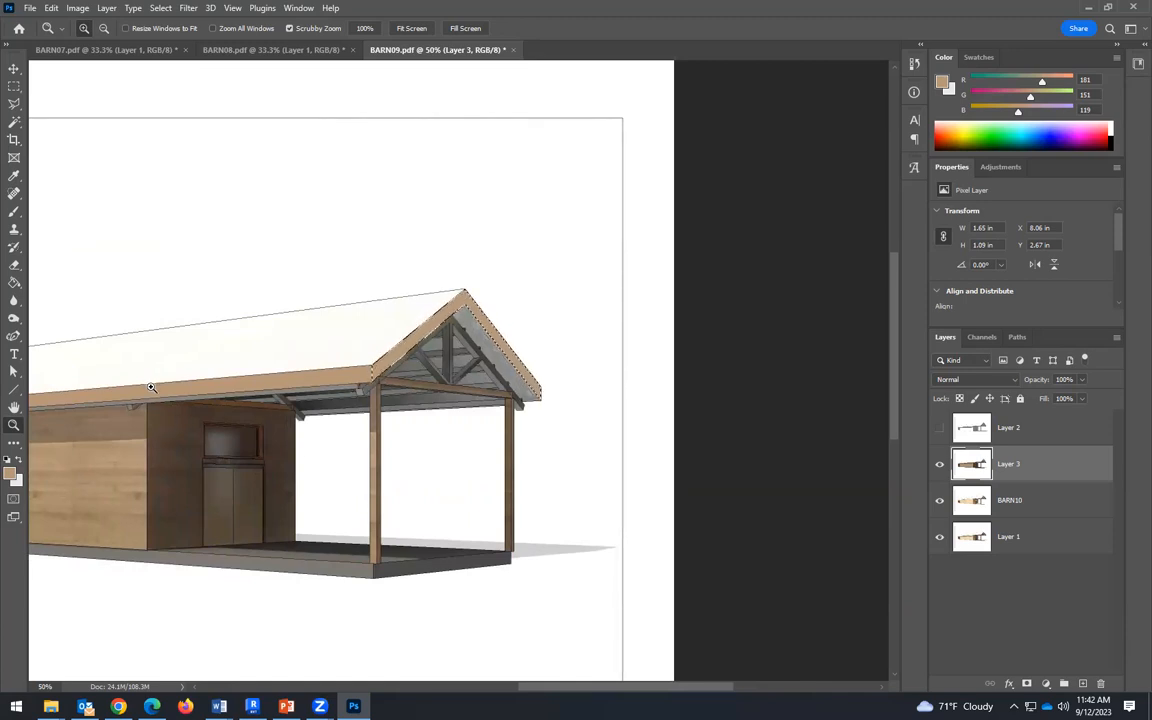
Step: Darken the selected gable-end fascia with a Brightness/Contrast adjustment at brightness -72, and clear the selection
left_click(78, 8)
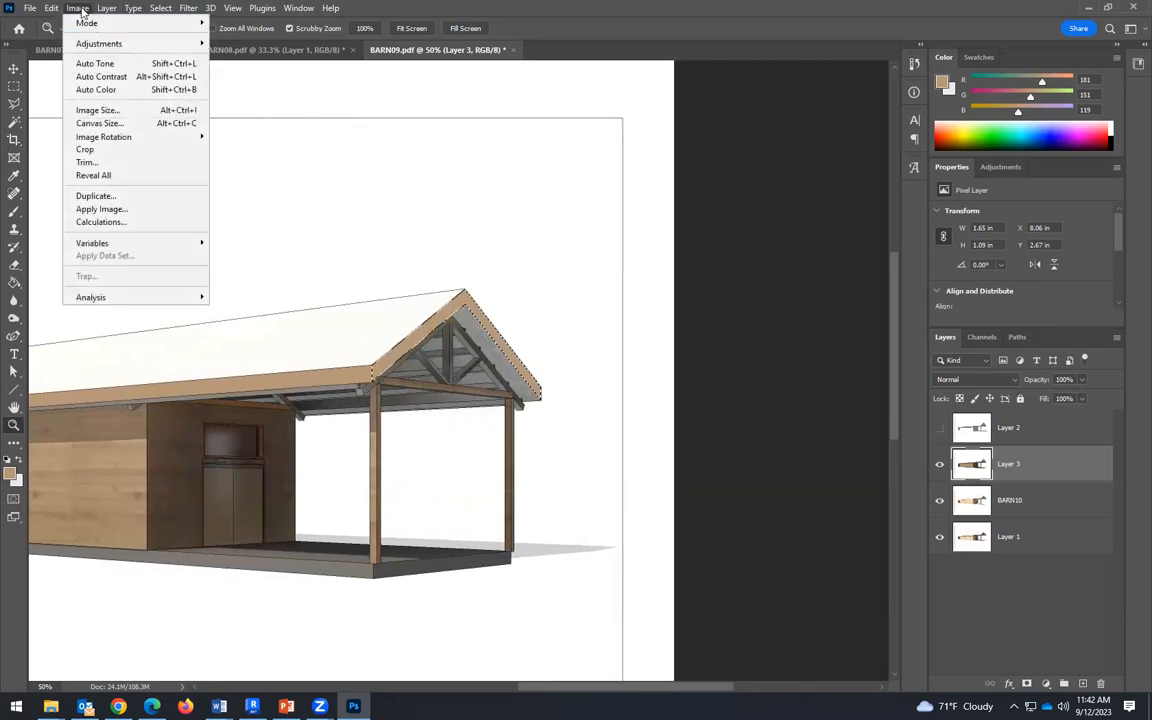
mouse_move(100, 43)
left_click(240, 42)
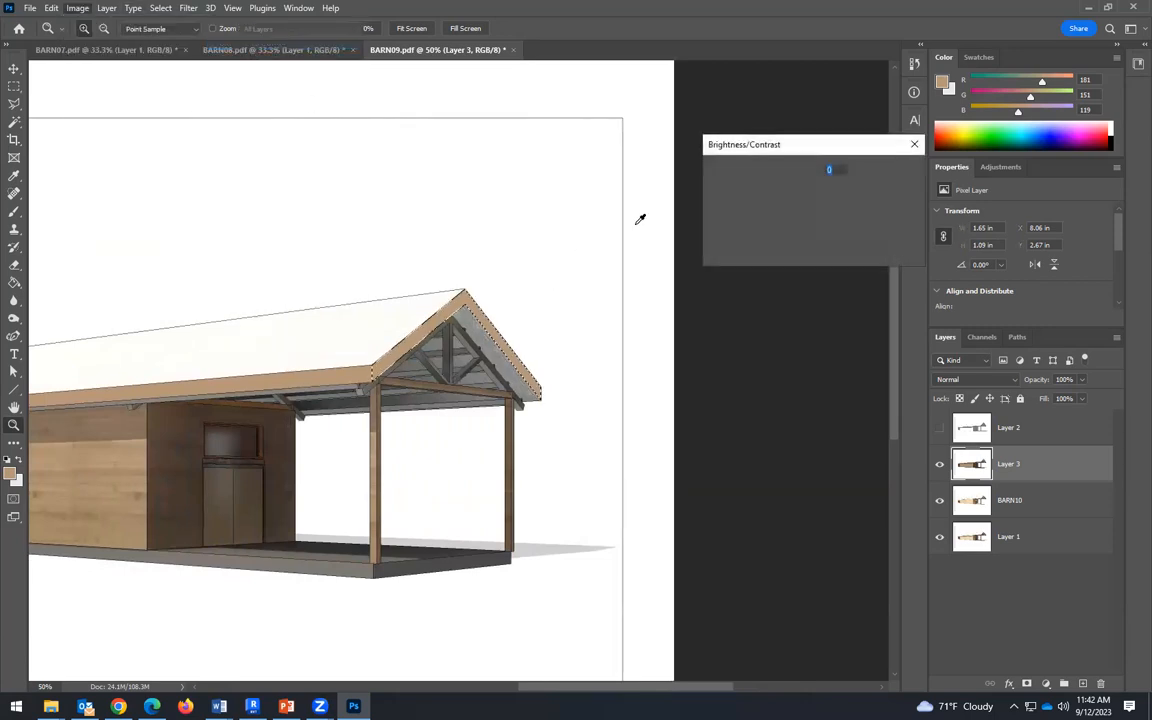
left_click_drag(781, 187, 745, 187)
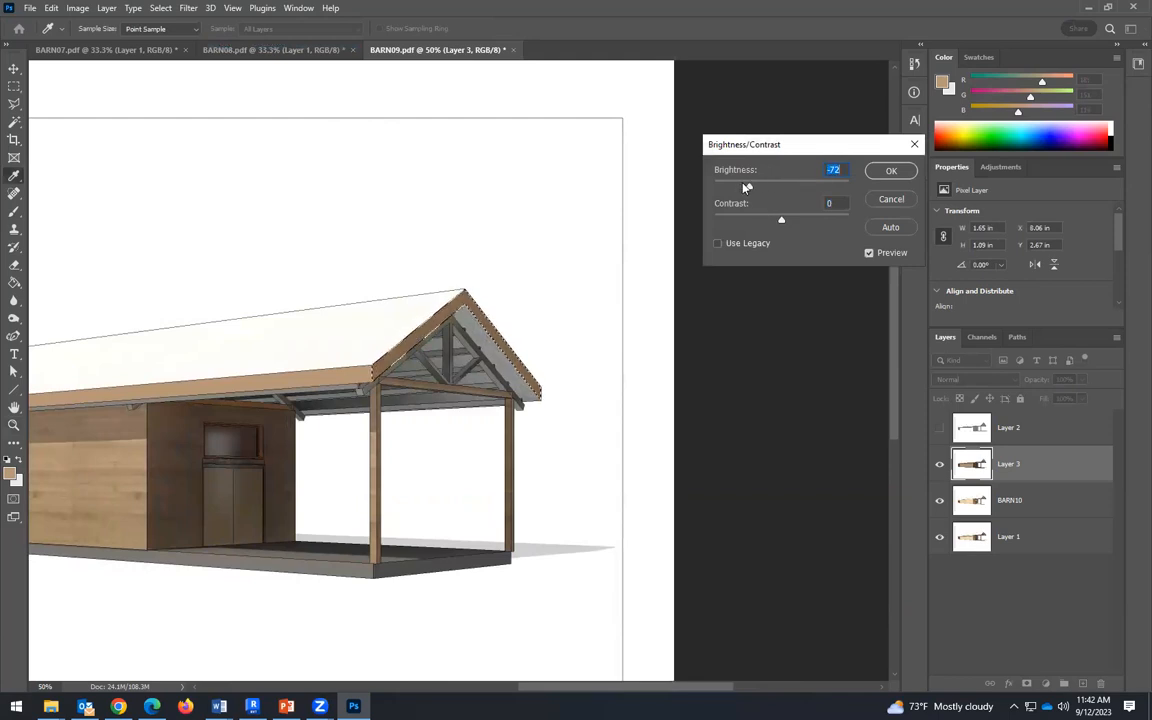
left_click(889, 171)
key("z")
key("ctrl+d")
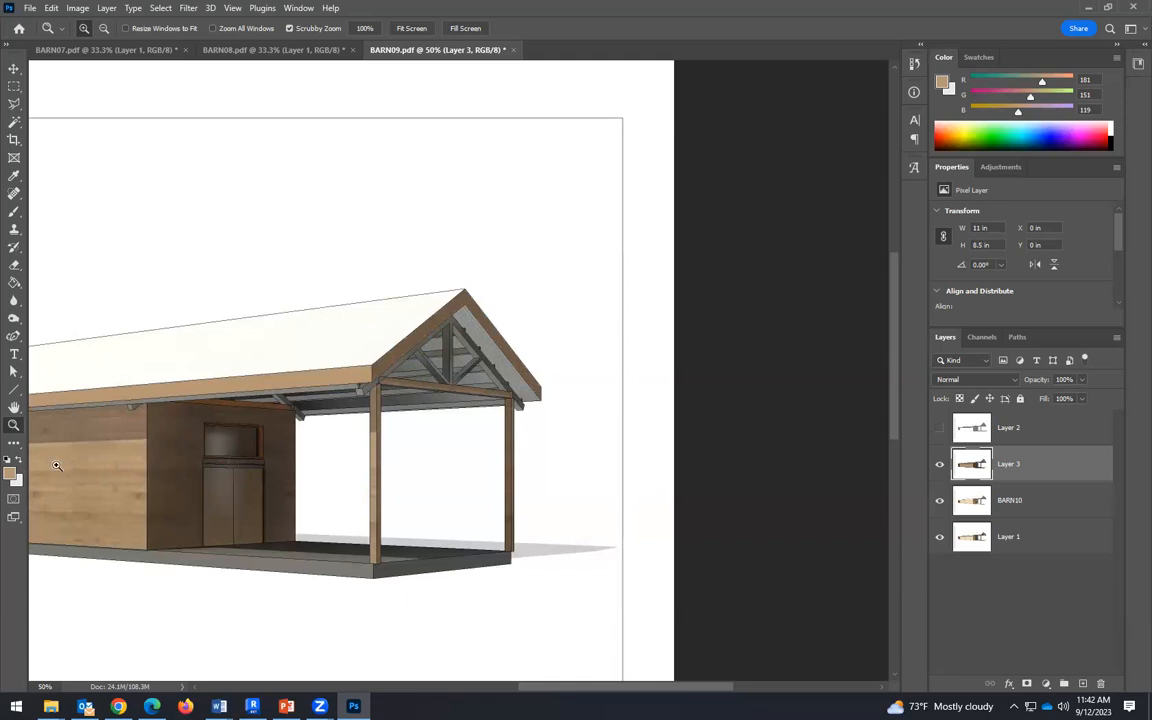
Step: Compare the stacked barn renderings by hiding Layer 3 and BARN10 in turn, and show both layers again
left_click(393, 405, "alt")
left_click(437, 394, "alt")
left_click(507, 342)
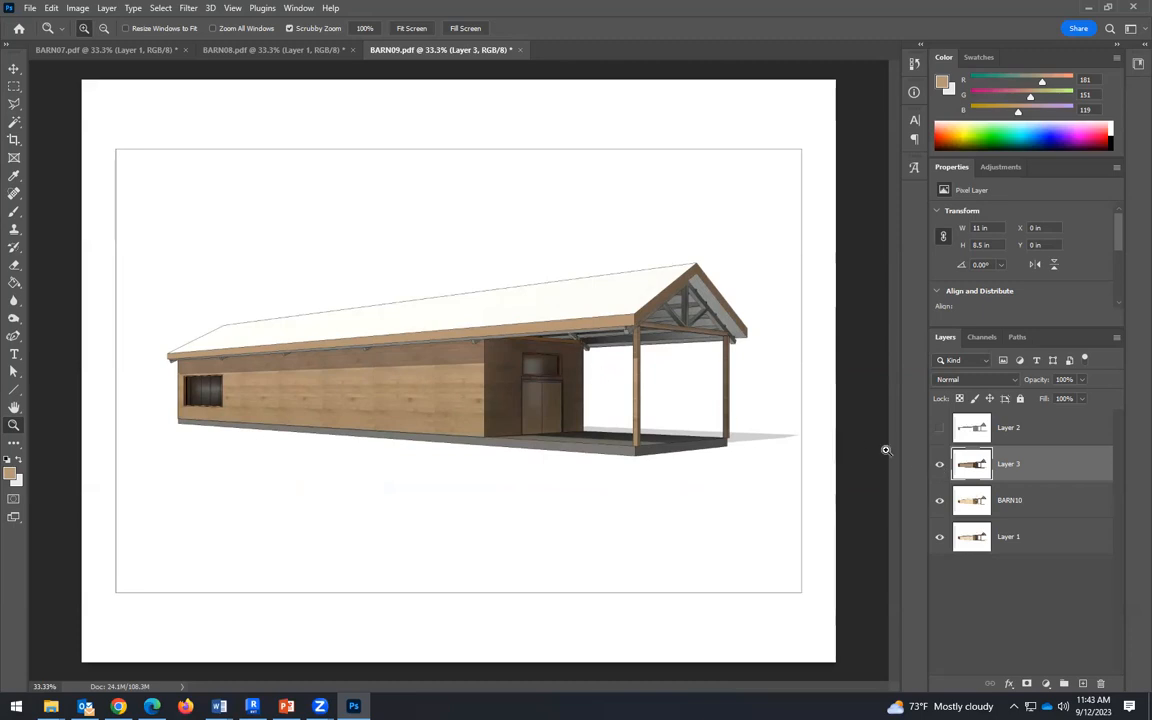
left_click(939, 465)
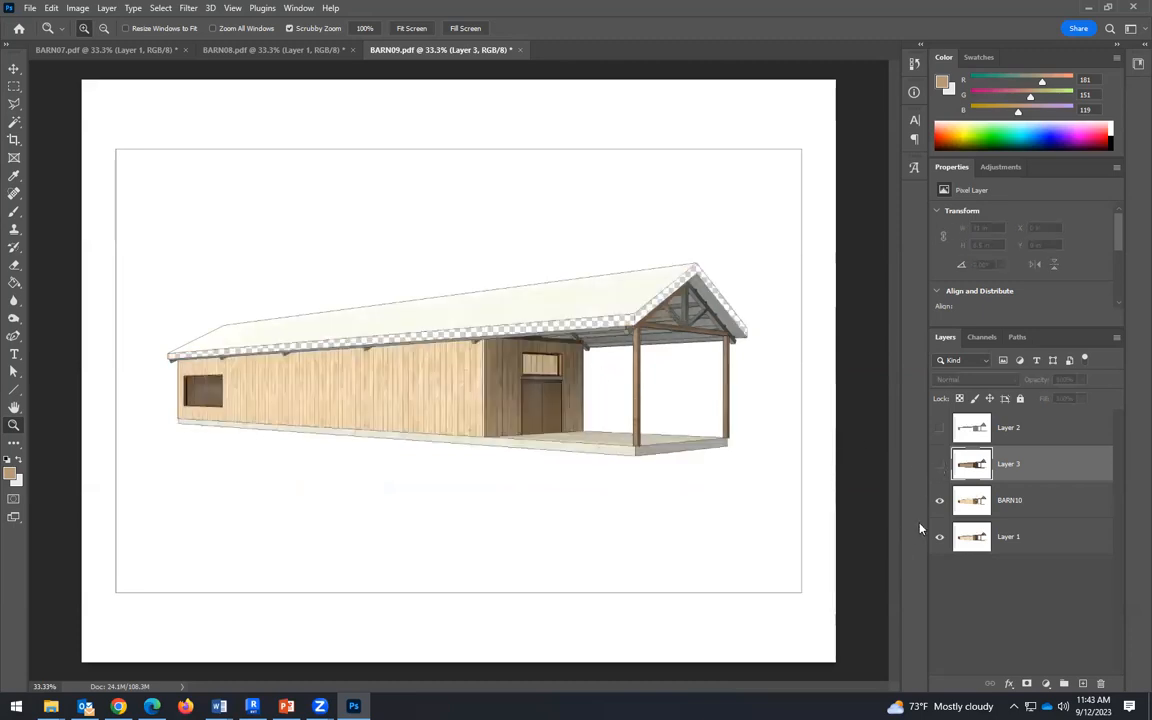
left_click(940, 504)
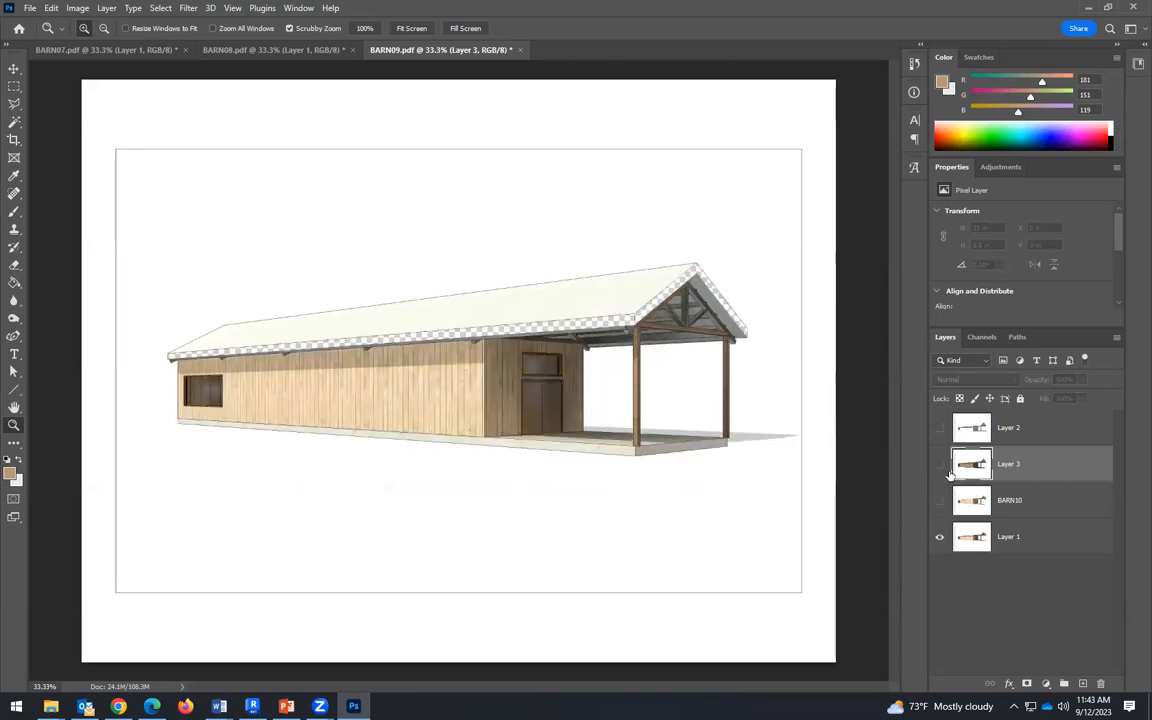
left_click(940, 466)
Step: Show all the hidden layers, select Layer 2 and set the Eraser brush size to 385 px
left_click(939, 431)
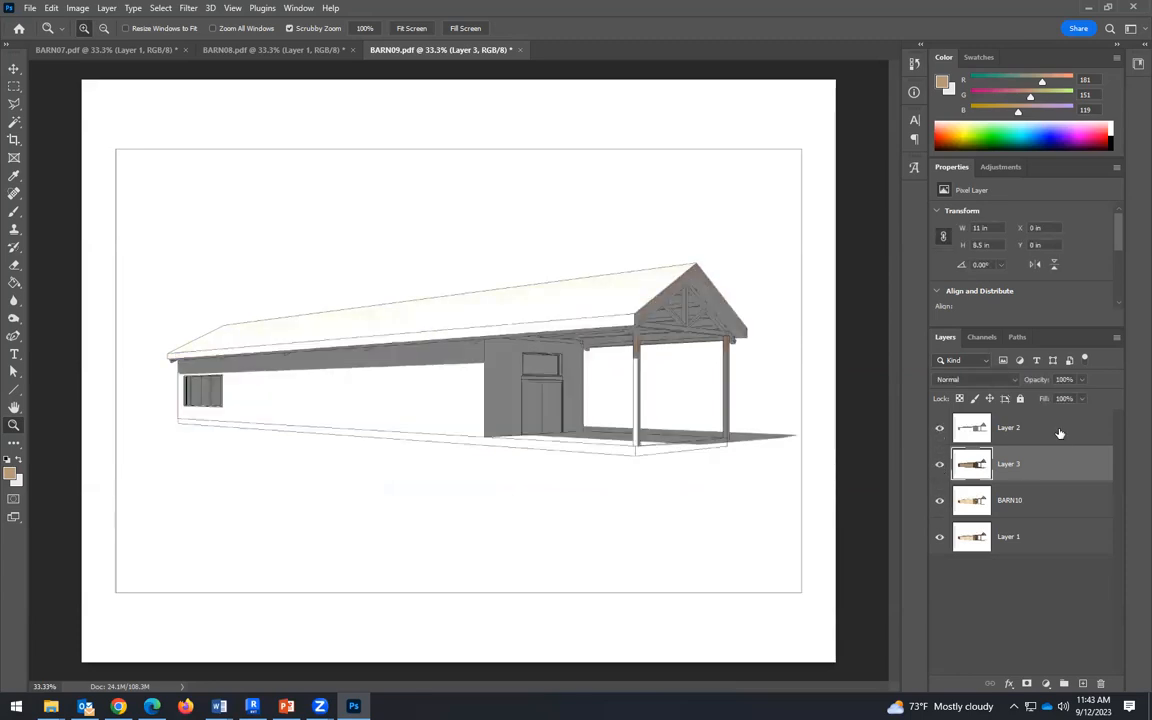
left_click(1060, 433)
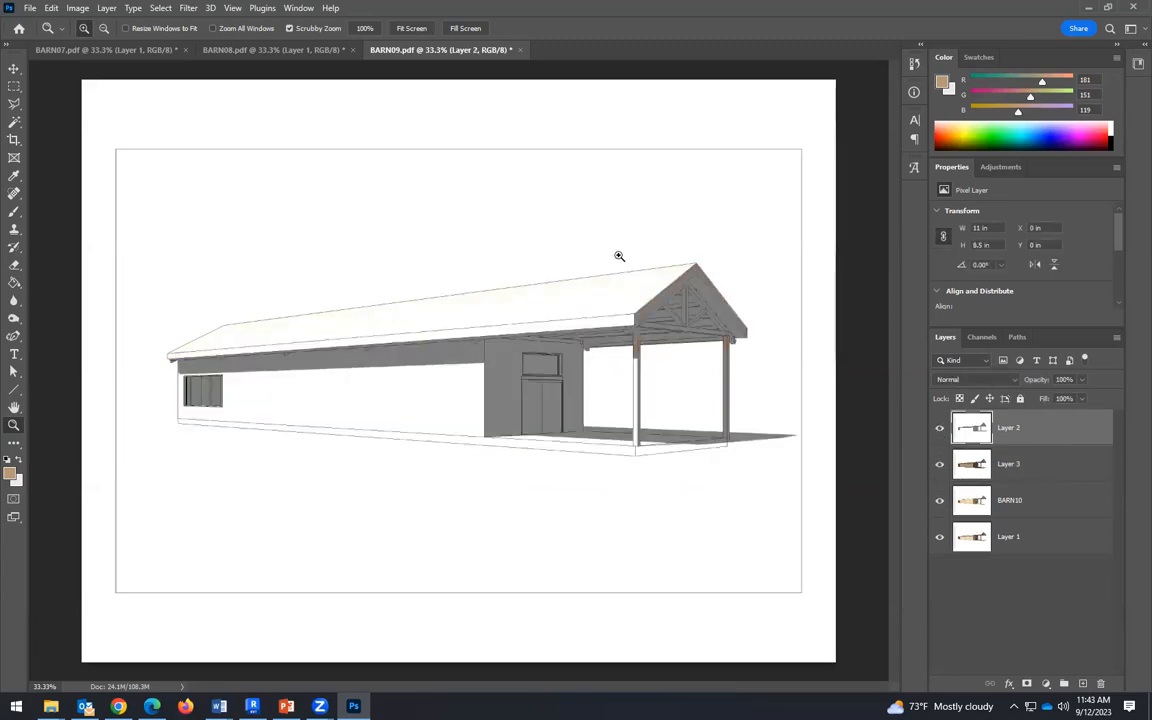
left_click(14, 265)
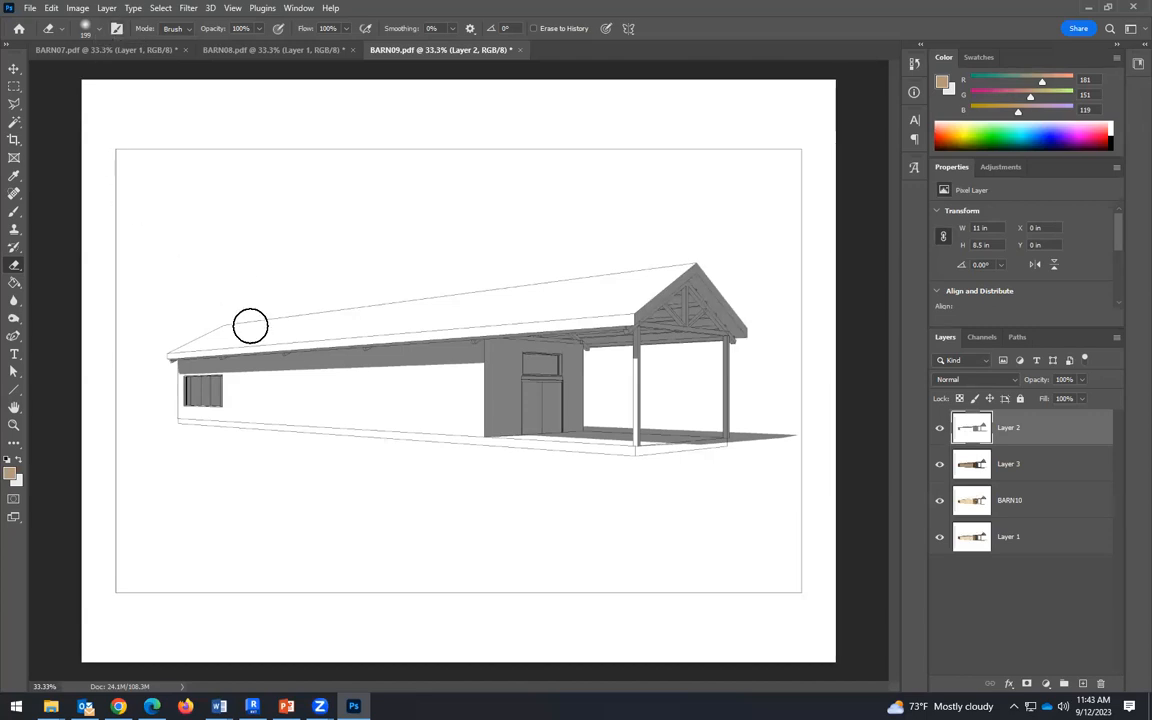
left_click(100, 31)
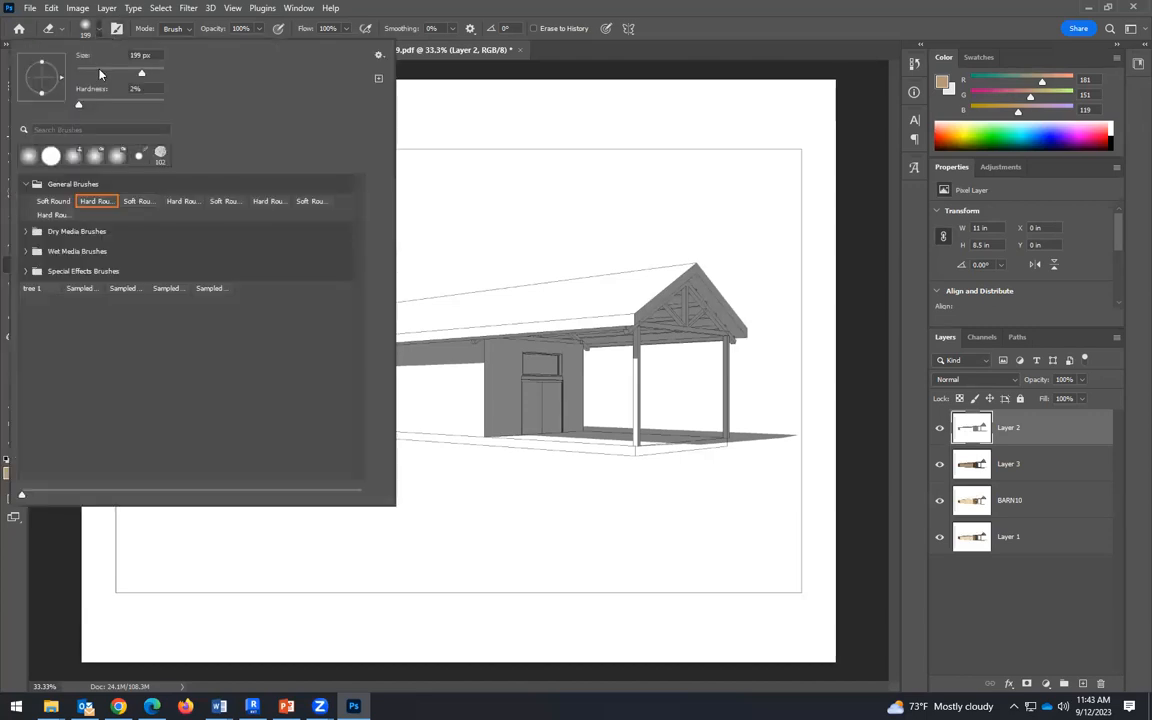
mouse_move(143, 73)
left_mouse_down()
mouse_move(87, 73)
mouse_move(128, 64)
mouse_move(122, 72)
mouse_move(152, 74)
left_mouse_up()
mouse_move(122, 75)
left_mouse_down()
mouse_move(86, 74)
mouse_move(150, 74)
left_mouse_up()
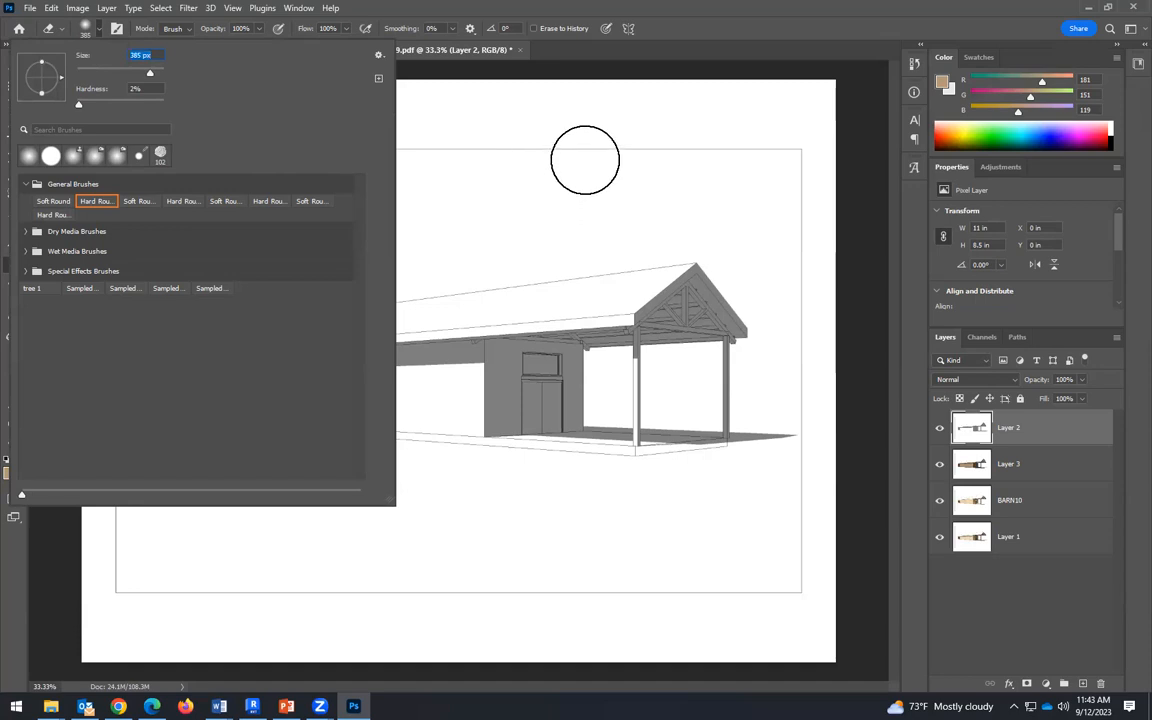
left_click(521, 14)
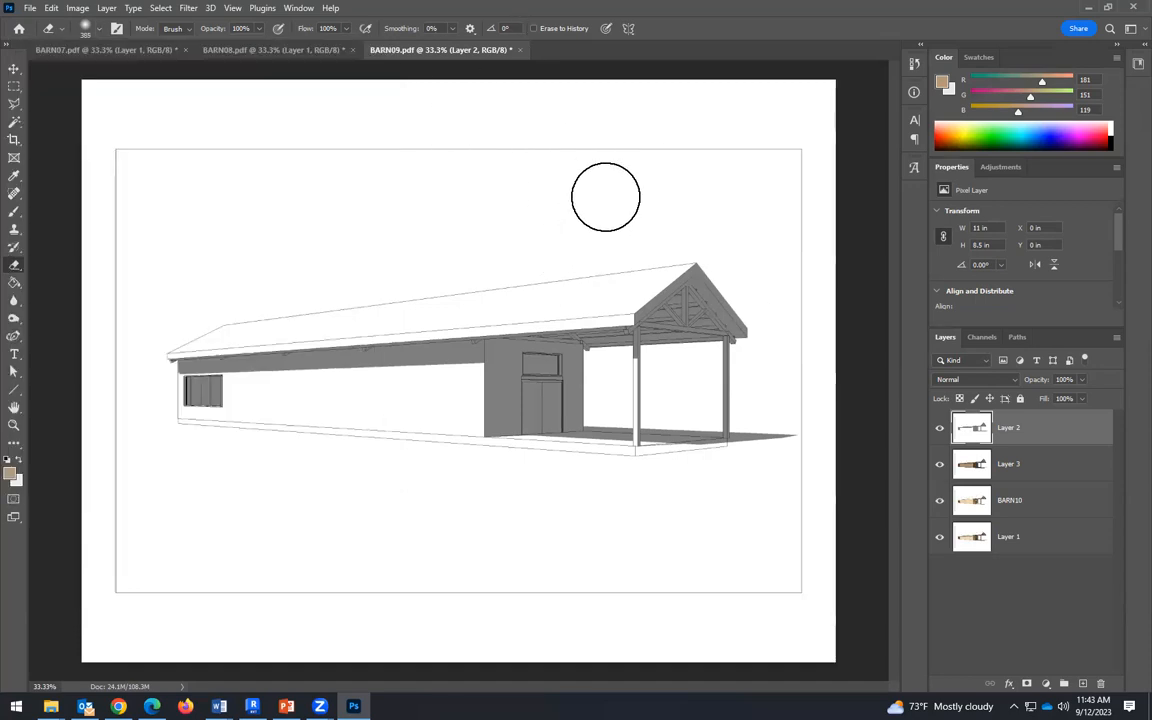
Step: Try erasing Layer 2 over the barn's long wall, base and porch floor to reveal the wood rendering, and undo the strokes
left_click_drag(270, 391, 200, 390)
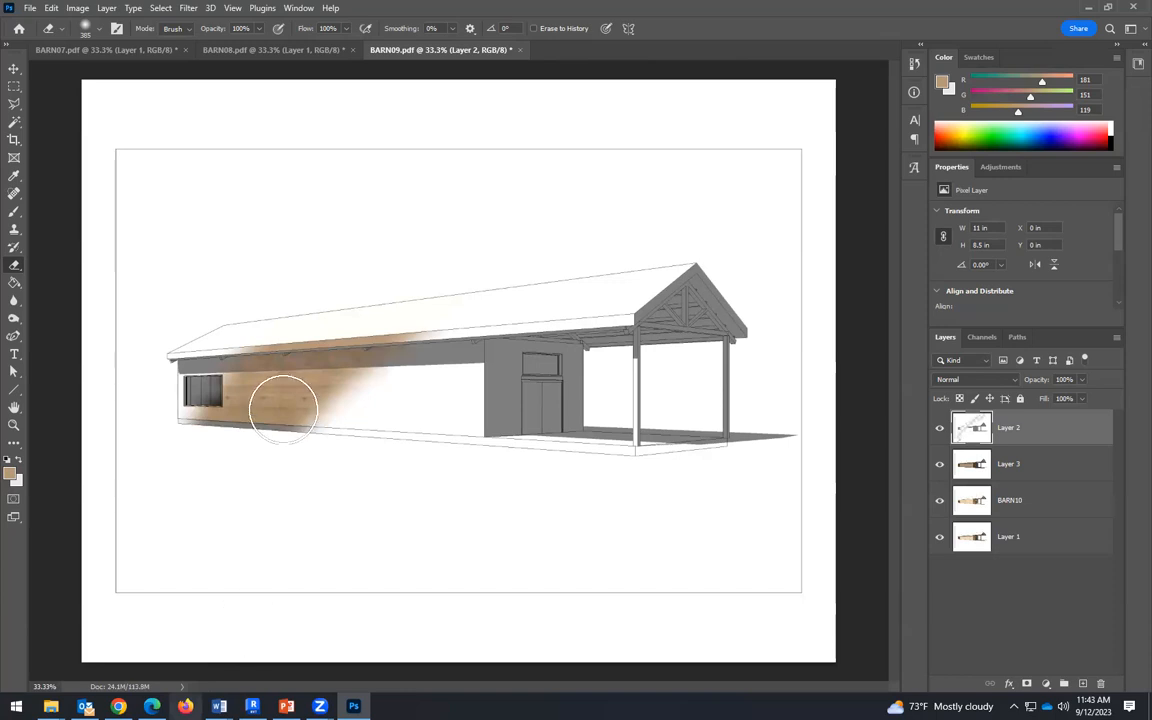
mouse_move(198, 391)
left_mouse_down()
mouse_move(158, 373)
mouse_move(206, 339)
left_mouse_up()
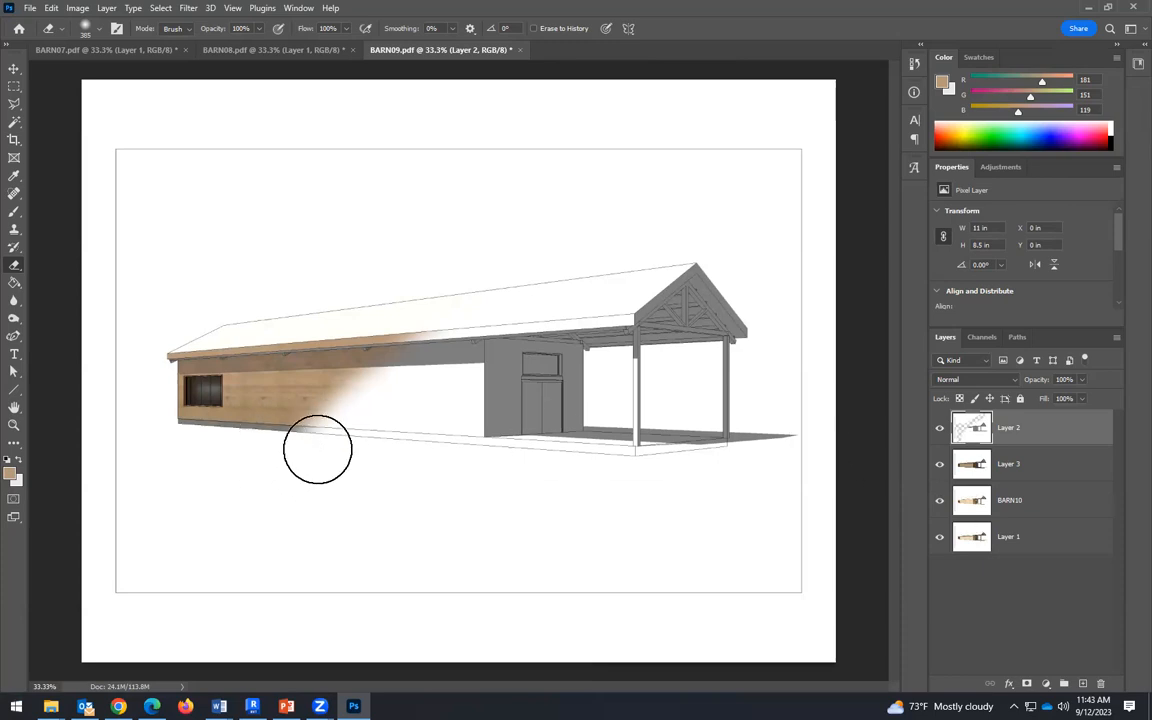
left_click_drag(316, 450, 716, 410)
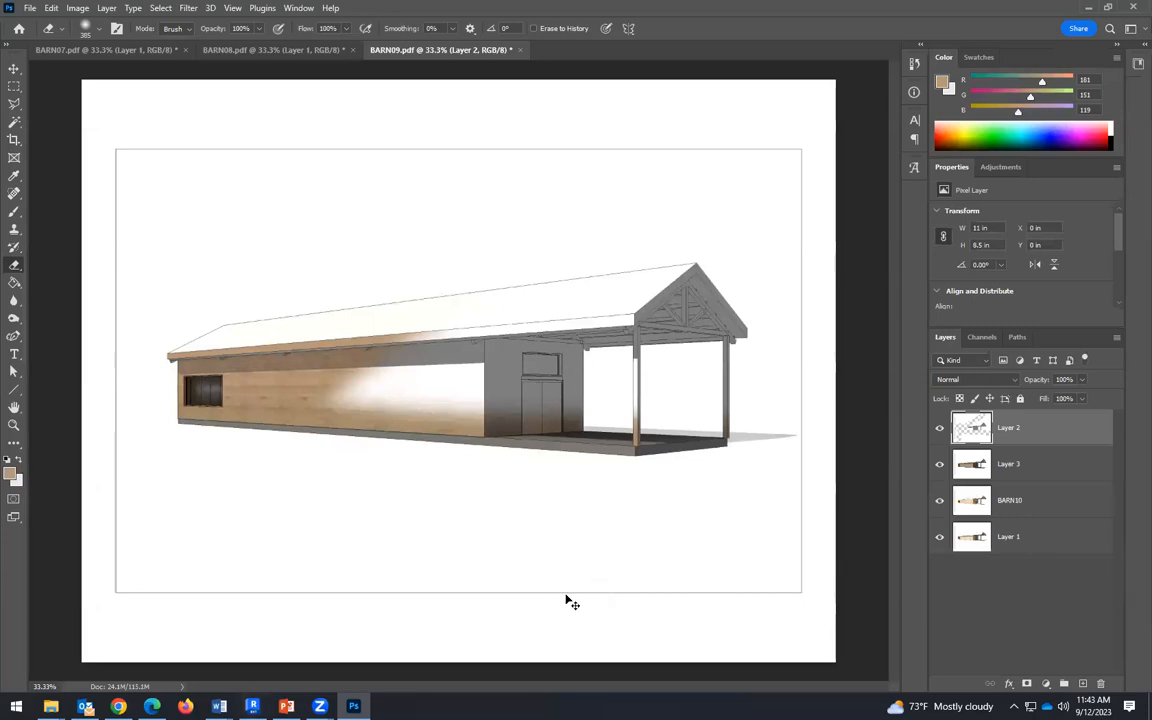
key("ctrl+z")
key("ctrl+z")
key("ctrl+z")
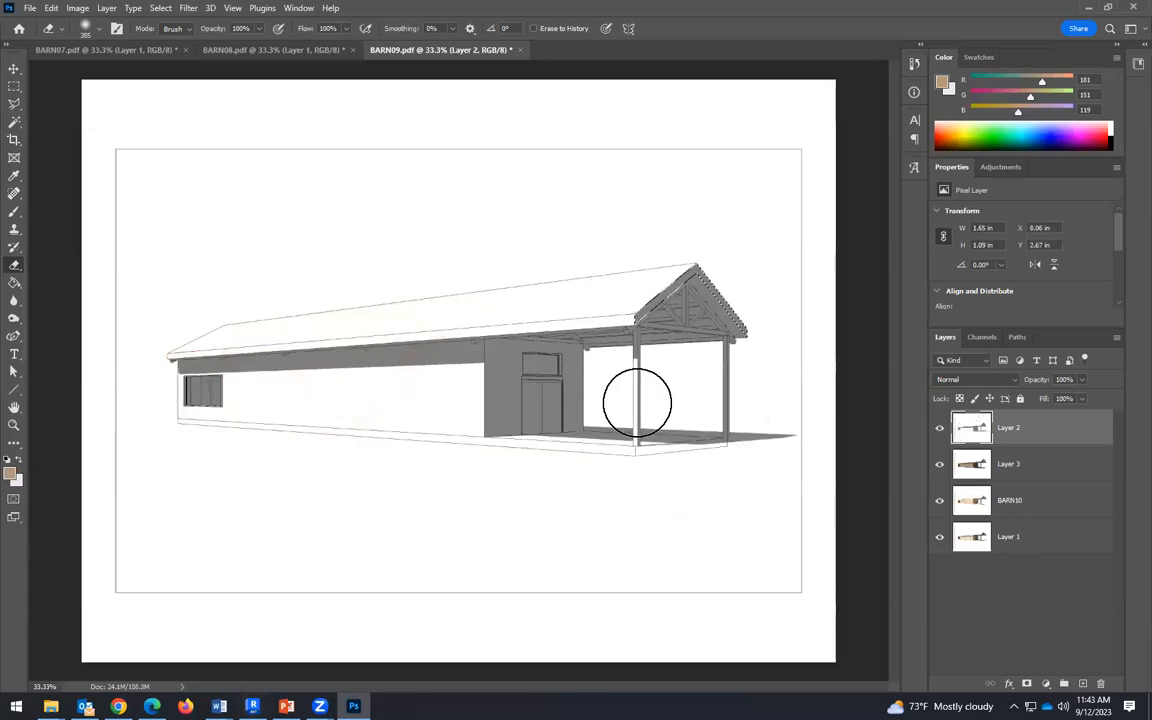
Step: Hide the Layer 2 shadow drawing and view the whole page at 25%
left_click(939, 428)
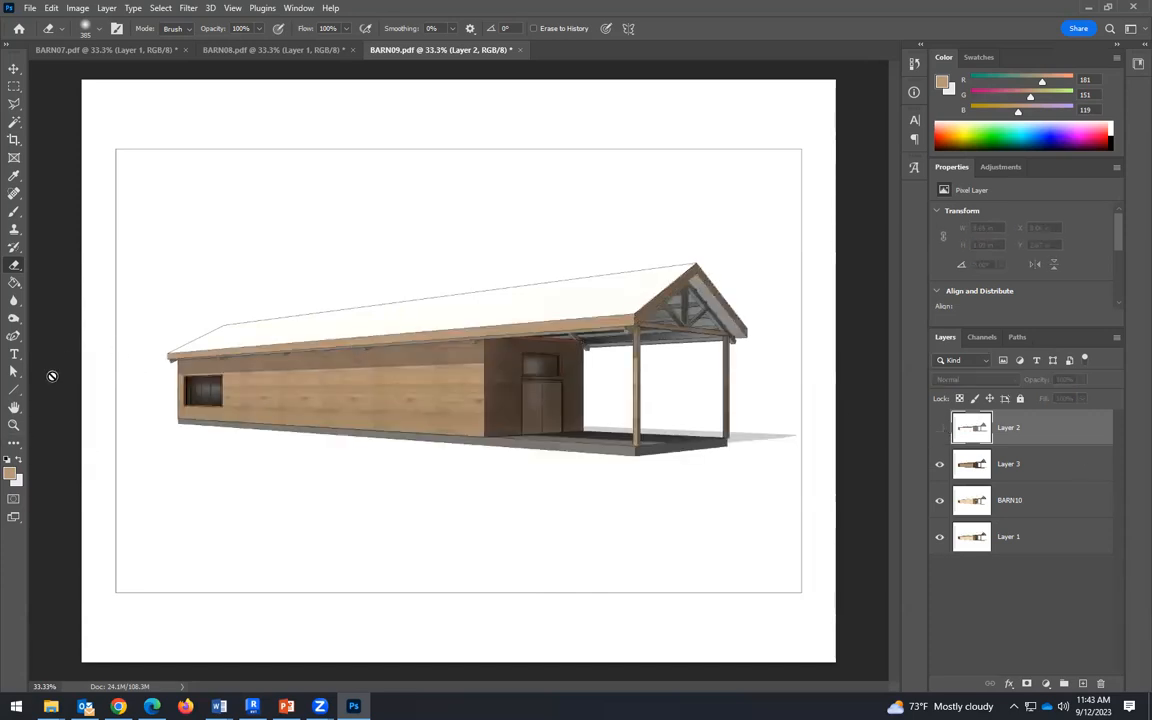
left_click(14, 425)
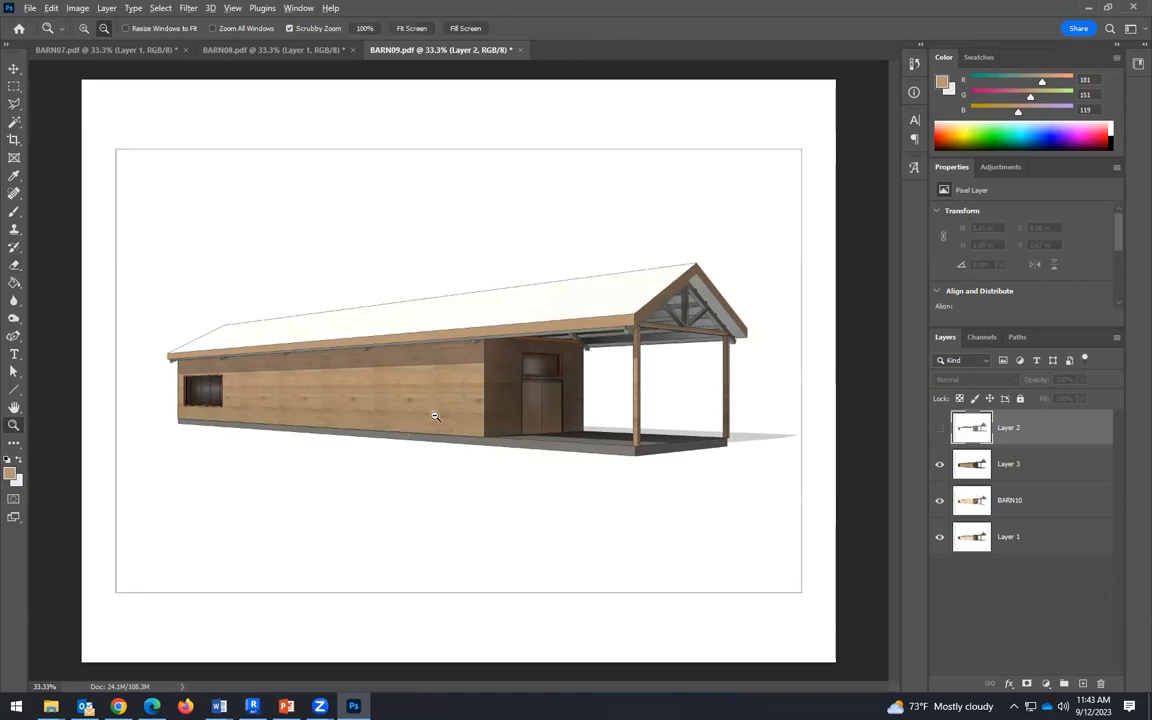
left_click(328, 360, "alt")
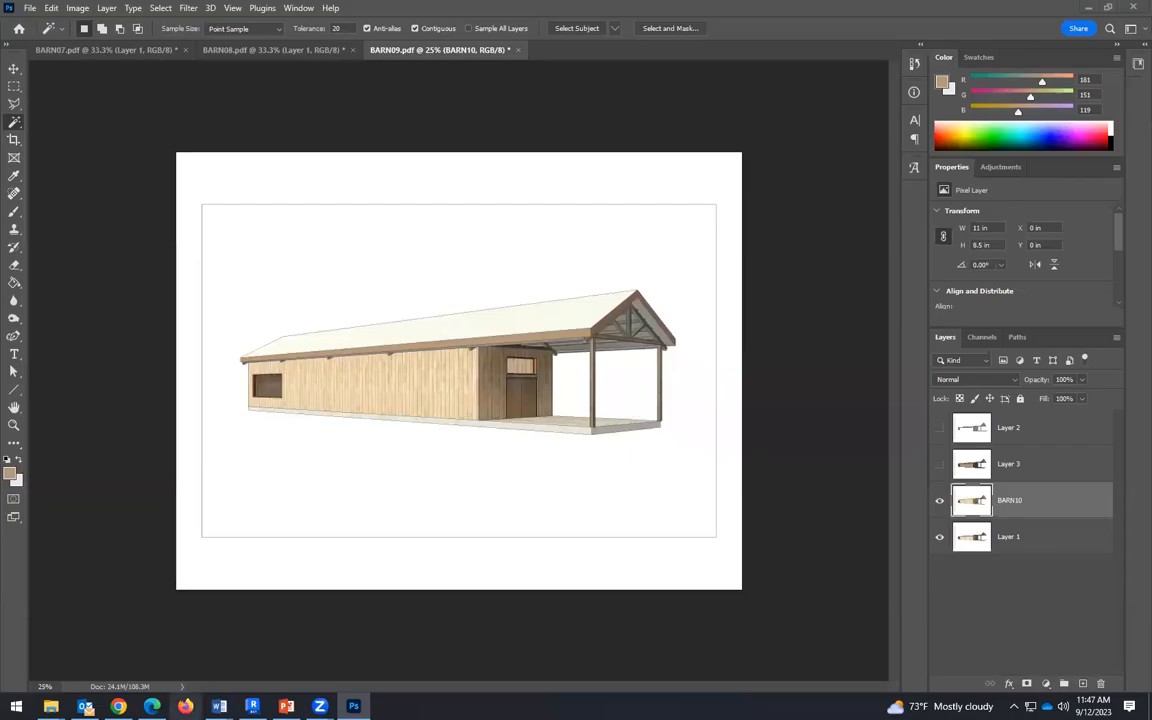
Step: Switch to PowerPoint and examine the snowy A-frame house rendering on slide 2 as a reference, comparing it with the barn in Photoshop
left_click(286, 706)
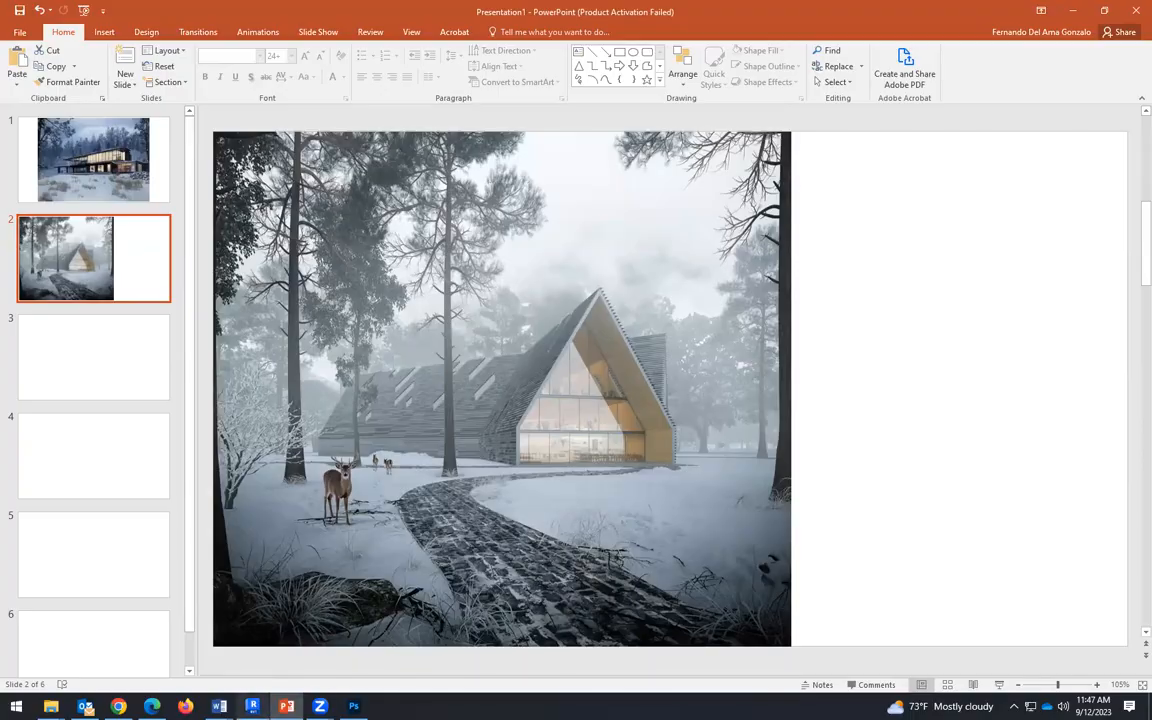
left_click(353, 706)
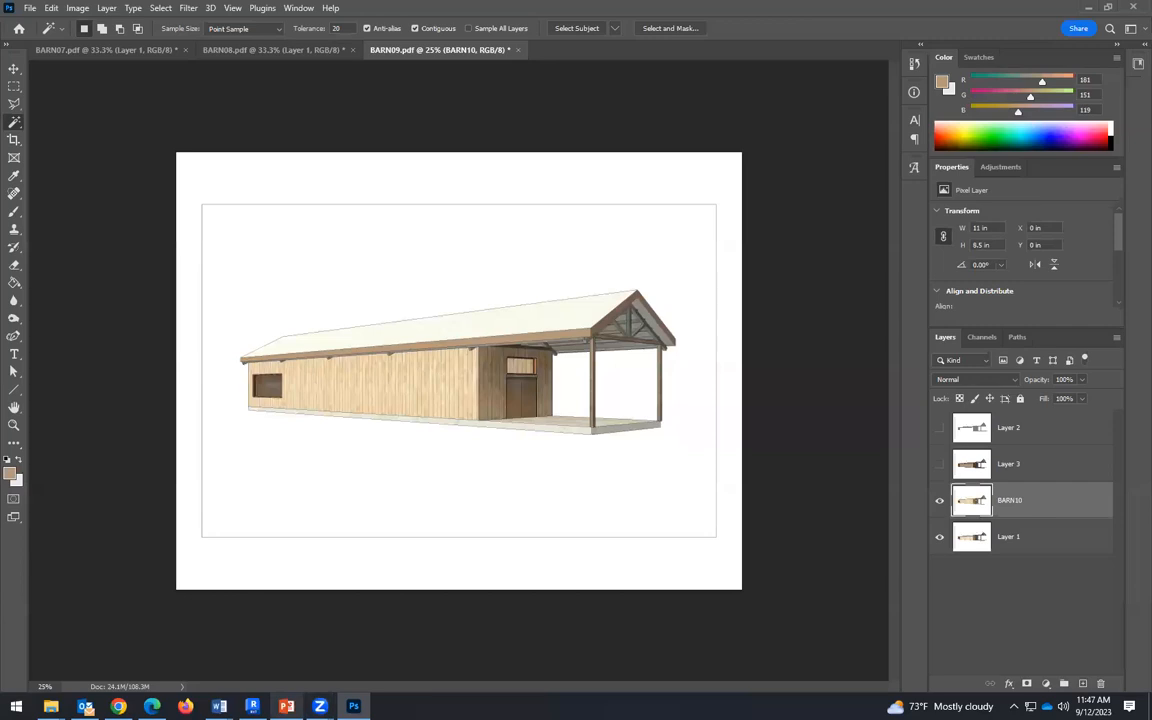
mouse_move(286, 706)
left_click(498, 600)
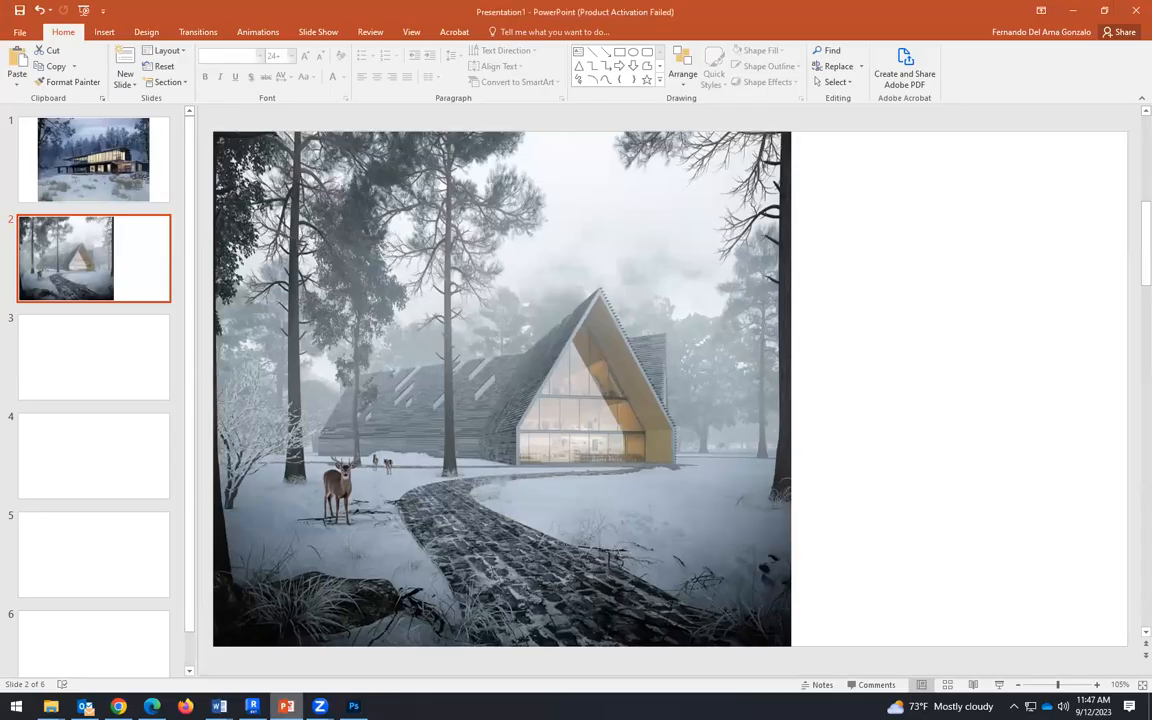
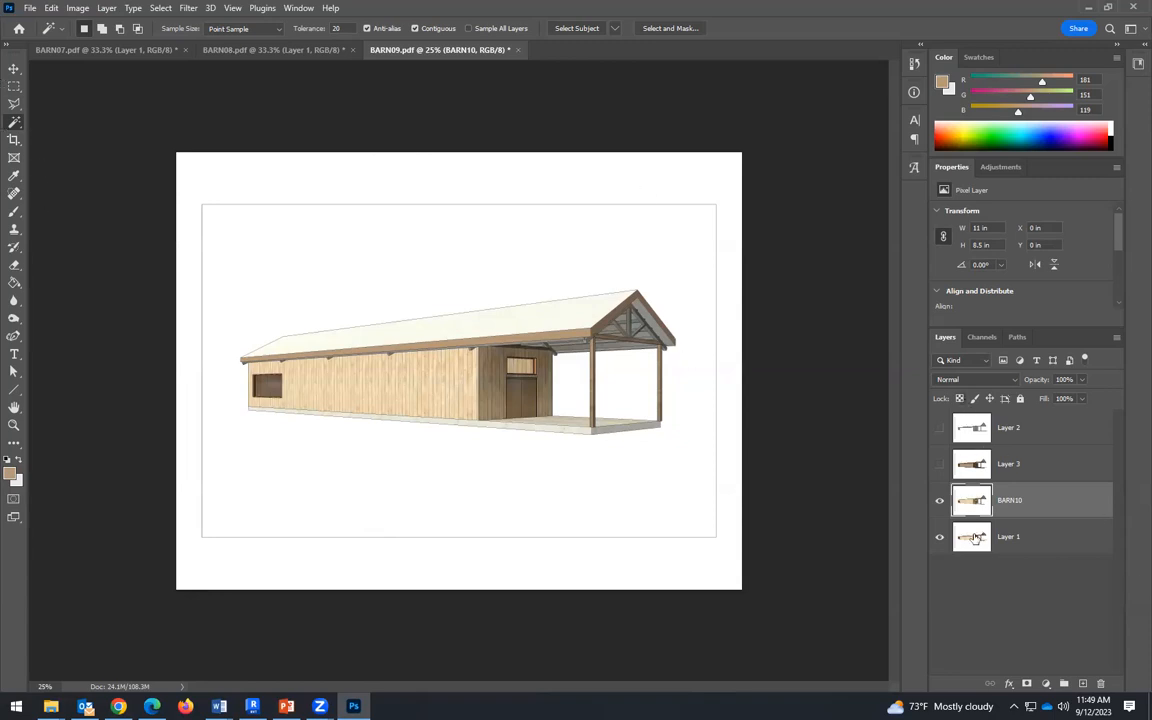
Step: Crop the barn page on all four sides to inside the thin border frame, about 9.93 by 6.42 in
left_click(14, 141)
left_click_drag(177, 369, 193, 372)
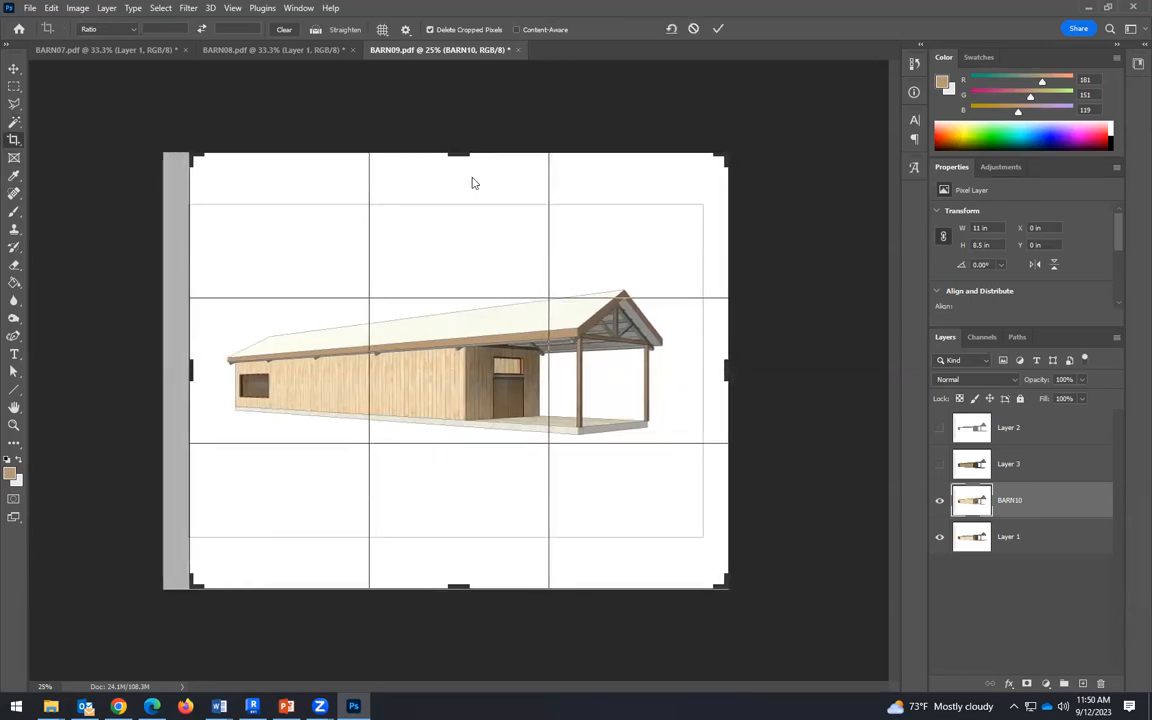
left_click_drag(458, 154, 458, 183)
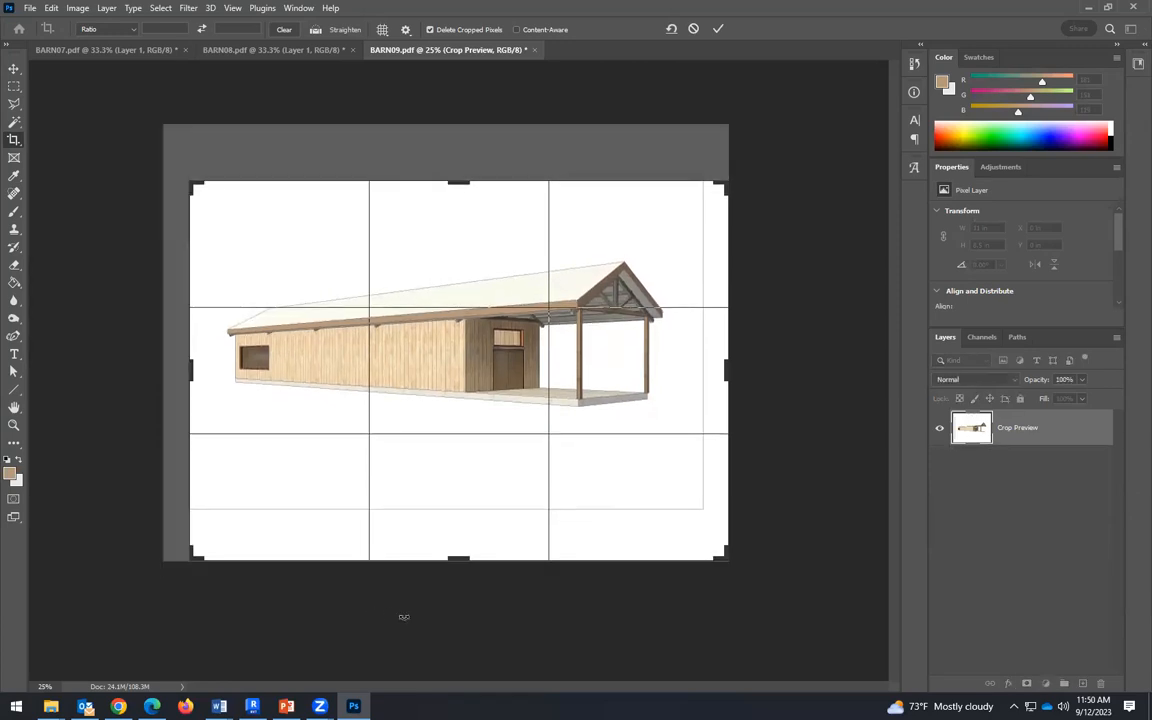
left_click_drag(458, 562, 459, 532)
left_click_drag(731, 365, 714, 364)
left_click(13, 70)
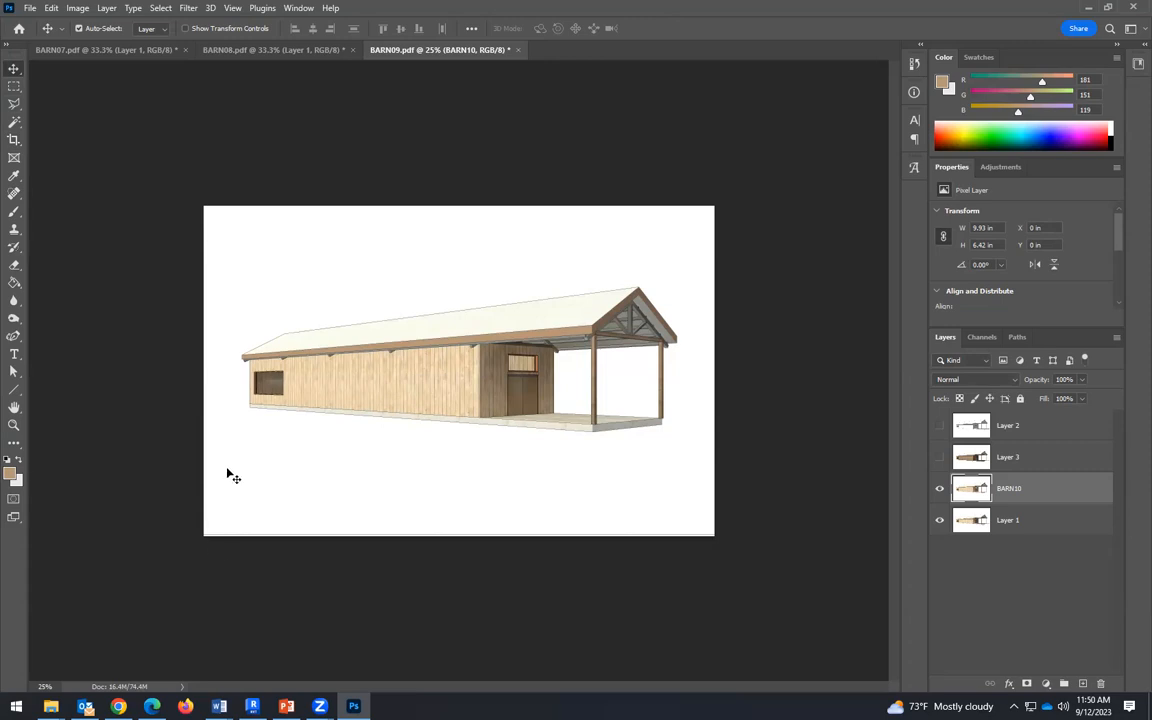
Step: Switch to Chrome and browse the image results for "sky with clouds"
mouse_move(118, 706)
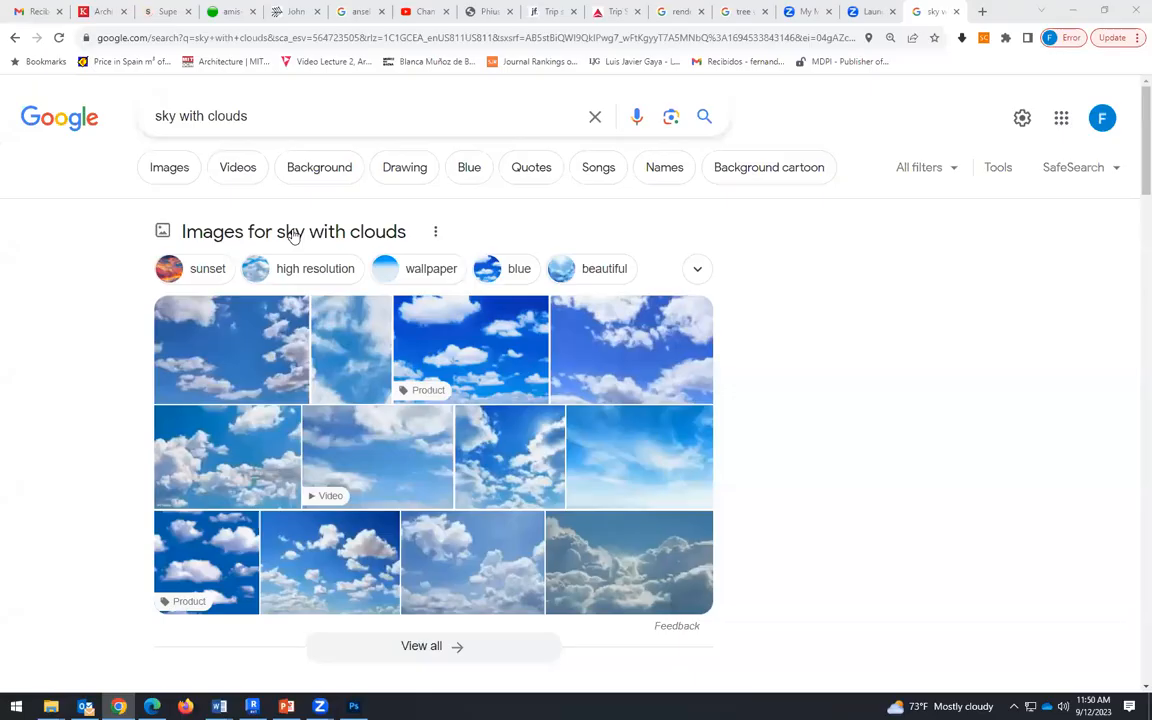
key("alt+Tab")
left_click(167, 168)
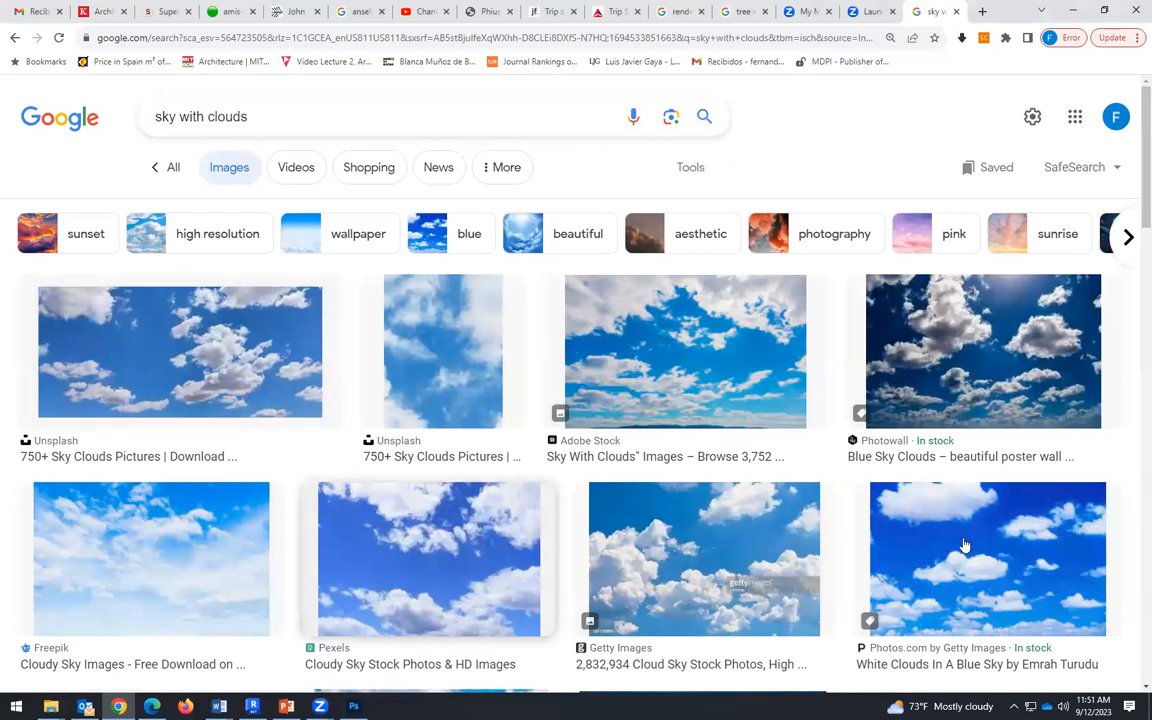
scroll(537, 550, "down", 4)
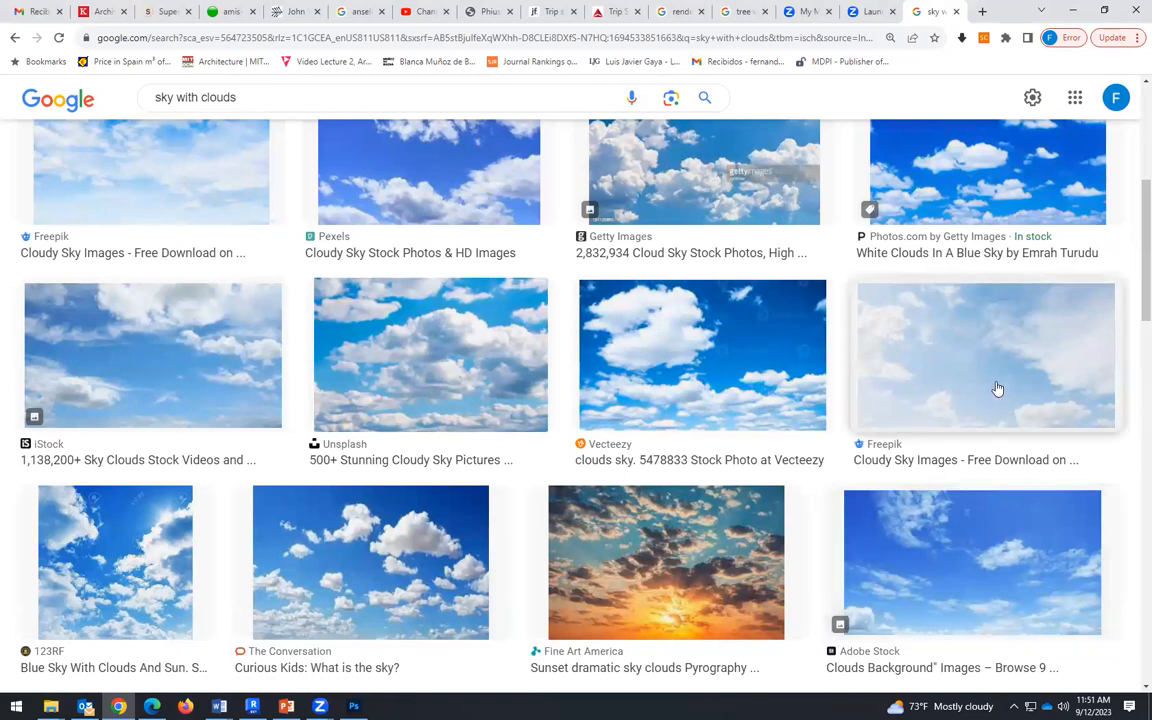
Step: Preview several of the cloud photos and copy the iStock blue sky image
left_click(891, 385)
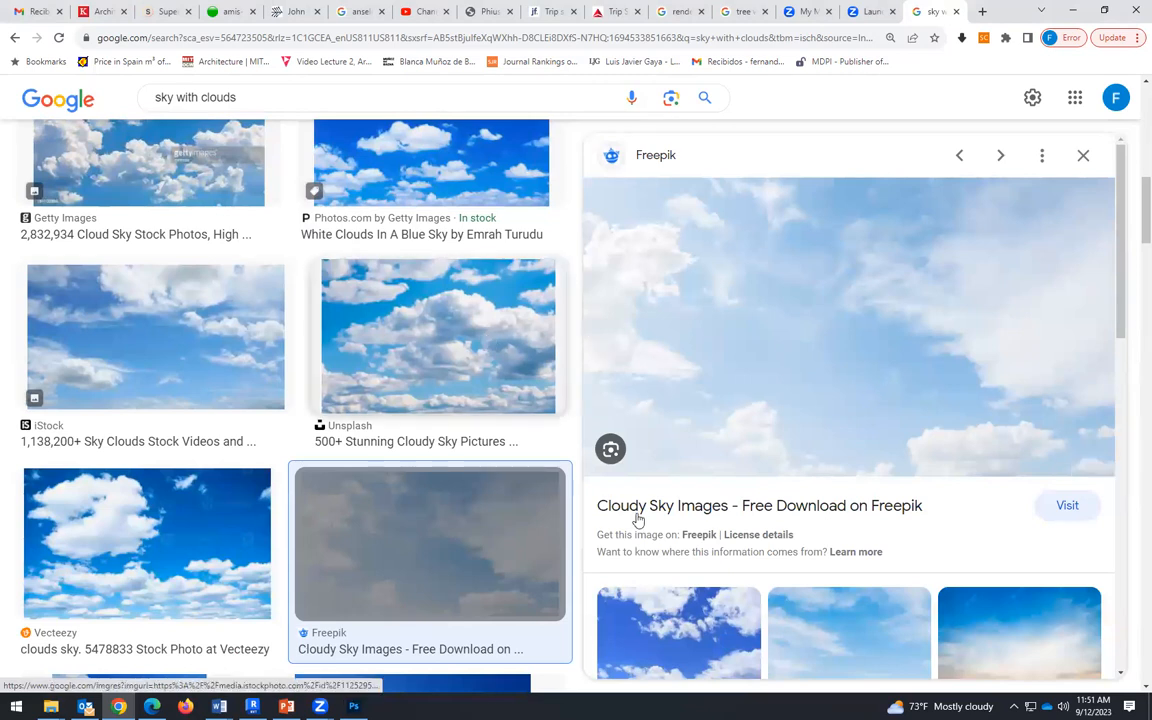
left_click(461, 355)
left_click(261, 341)
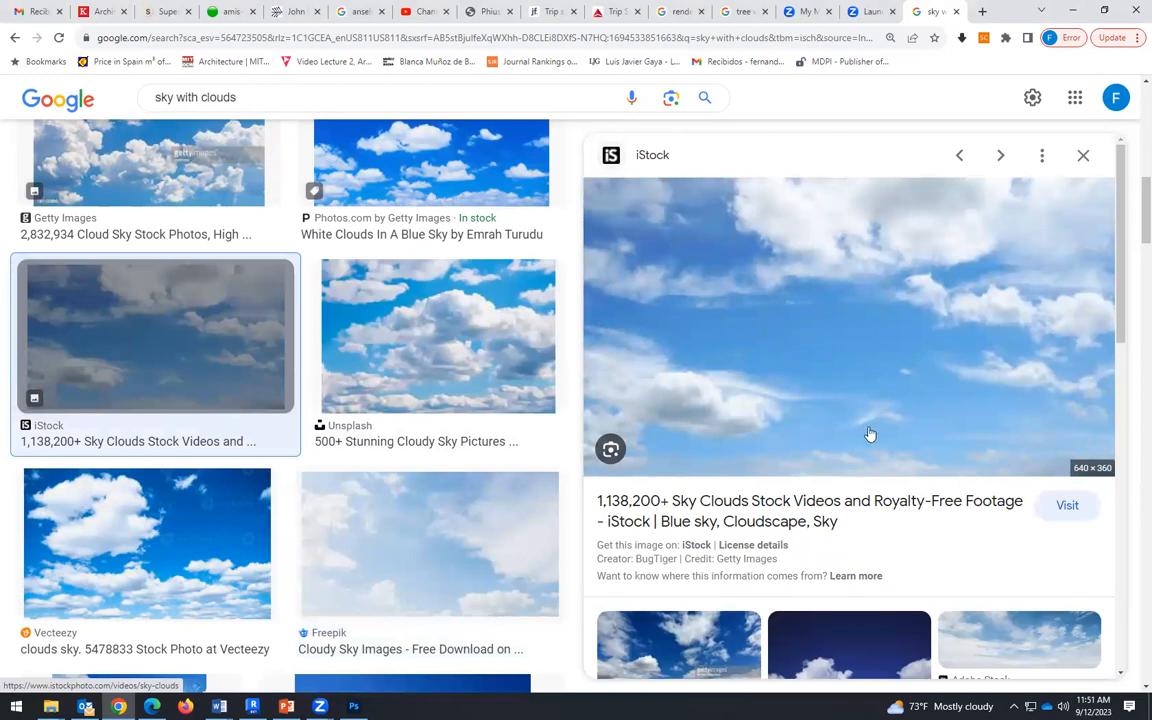
right_click(812, 347)
left_click(868, 505)
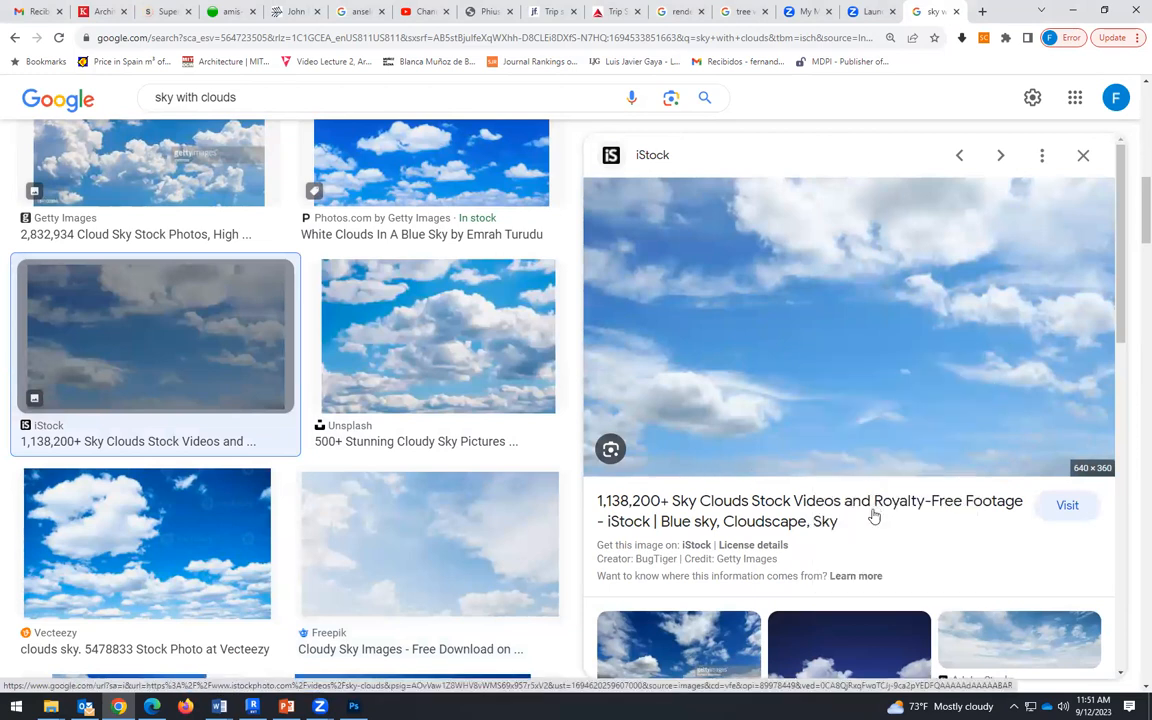
Step: Switch back to Photoshop, paste the sky image above BARN10 and move it to the upper-left corner of the canvas
left_click(353, 706)
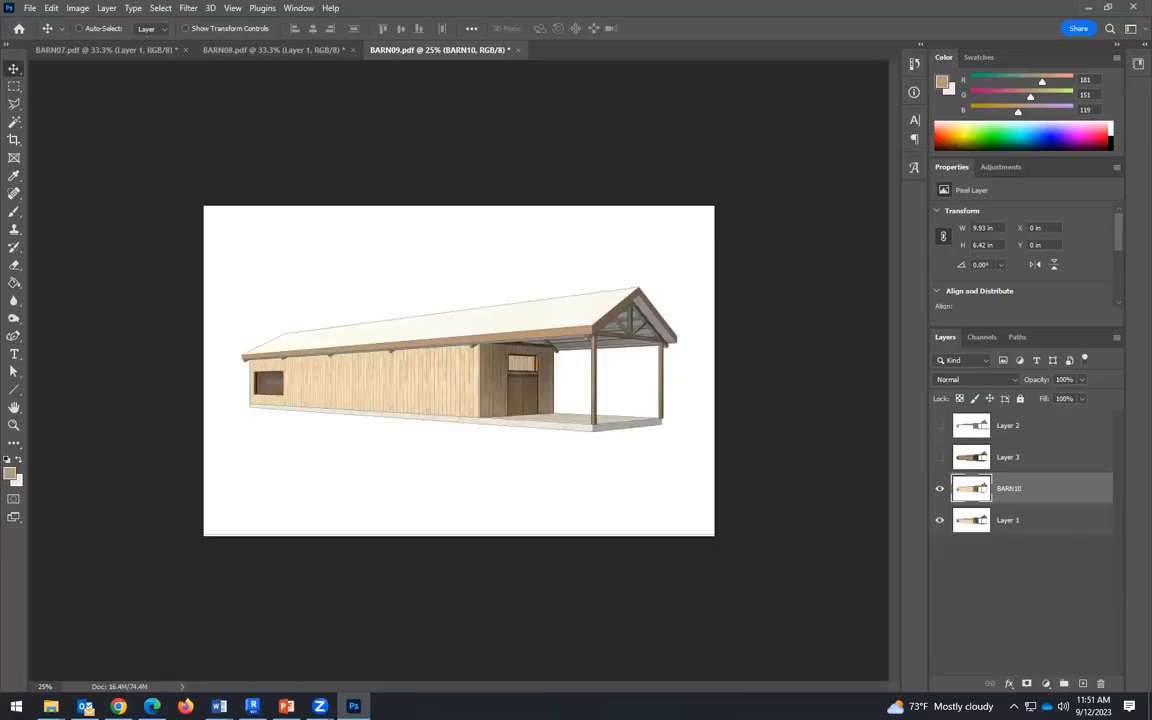
key("ctrl+v")
left_click_drag(470, 380, 268, 249)
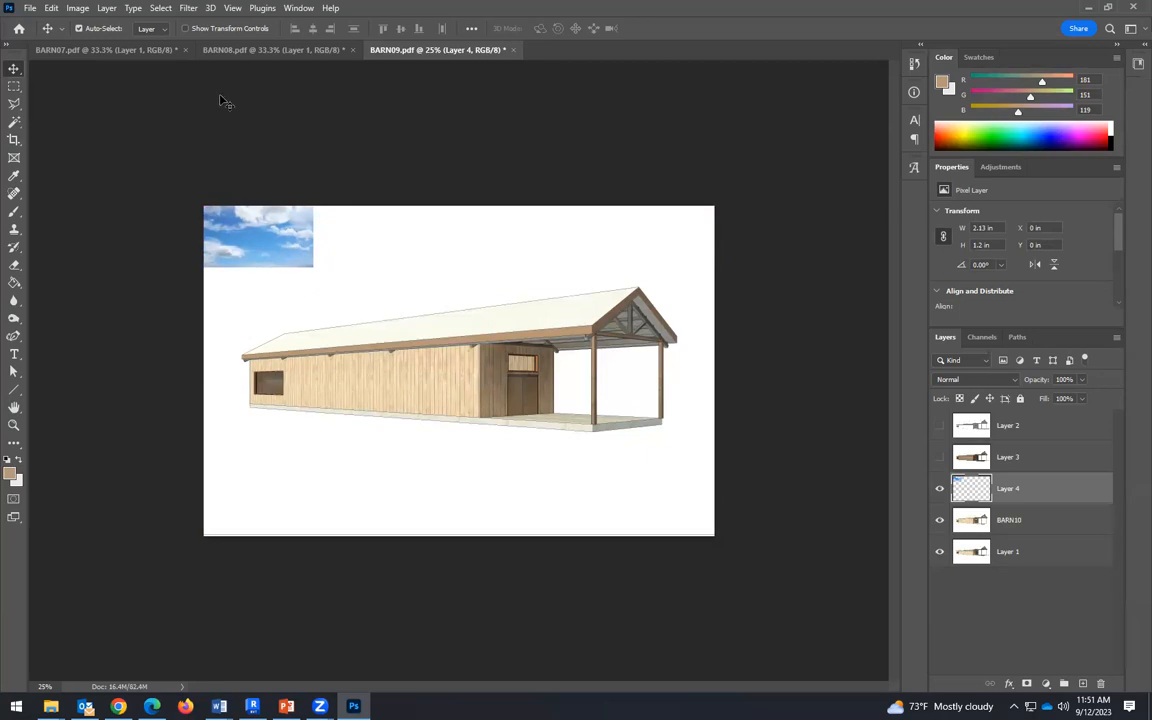
Step: Scale the sky image to about 10.15 by 4.79 in so it spans the canvas width down to the barn's base
left_click(56, 9)
left_click(48, 8)
left_click(50, 8)
mouse_move(150, 321)
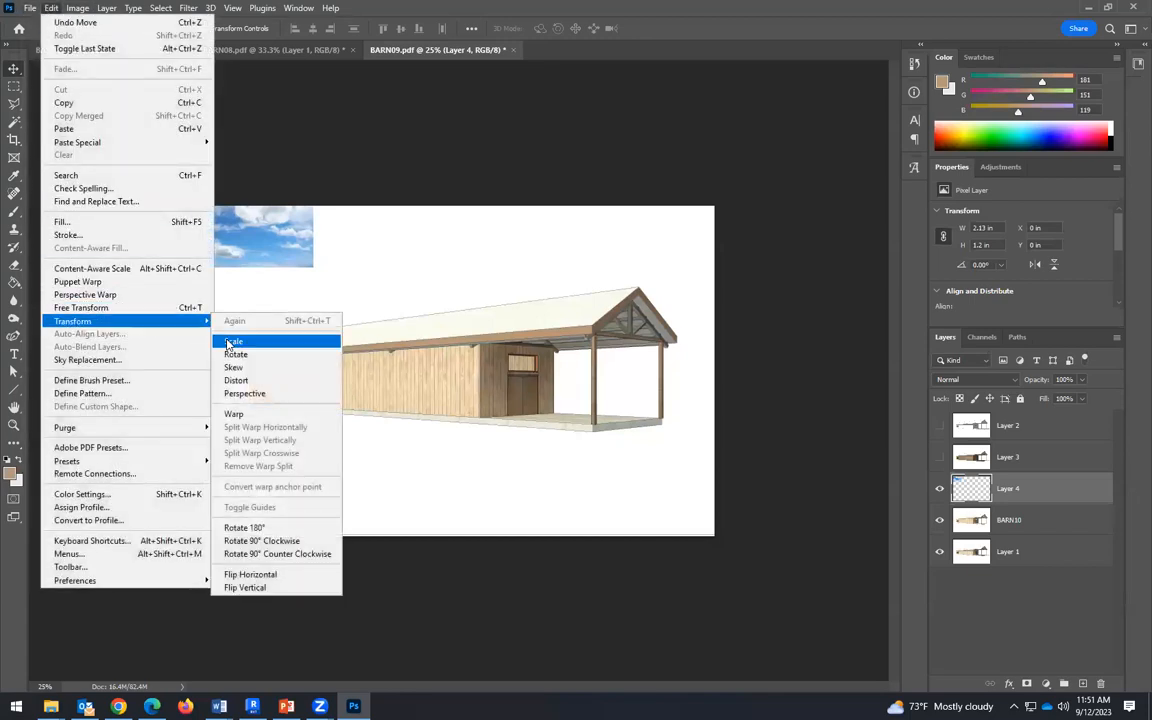
left_click(230, 342)
left_click_drag(312, 266, 733, 467)
left_click_drag(464, 498, 479, 408)
left_click_drag(464, 206, 464, 180)
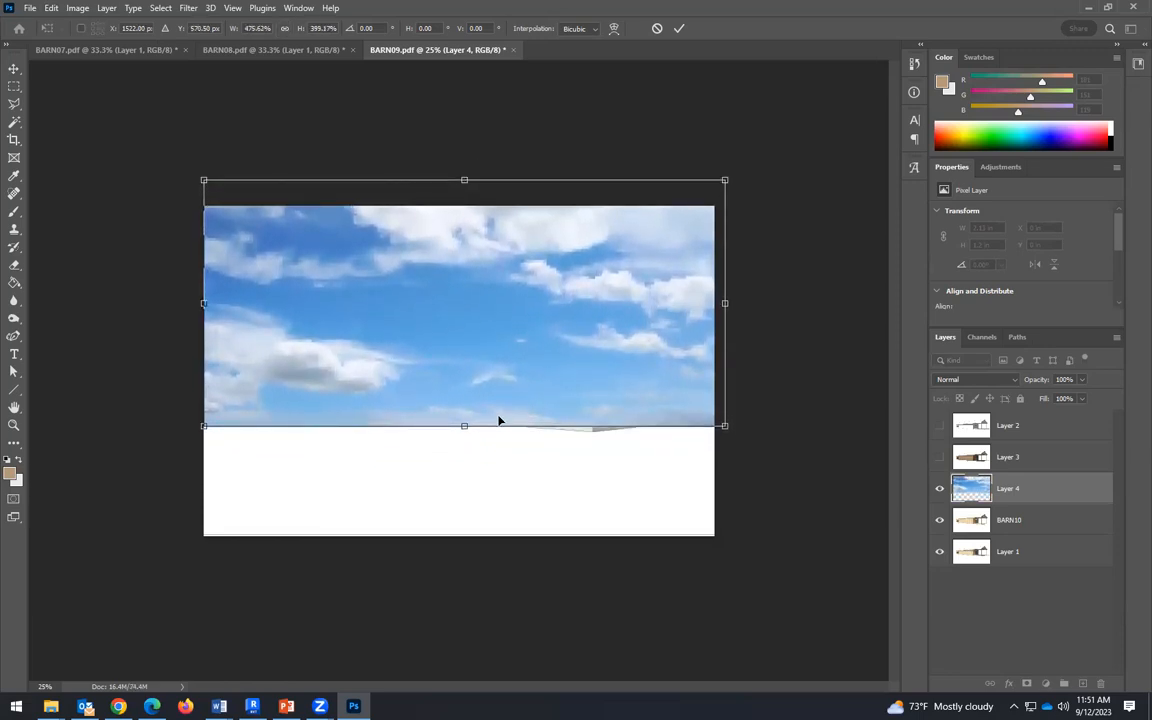
left_click(17, 70)
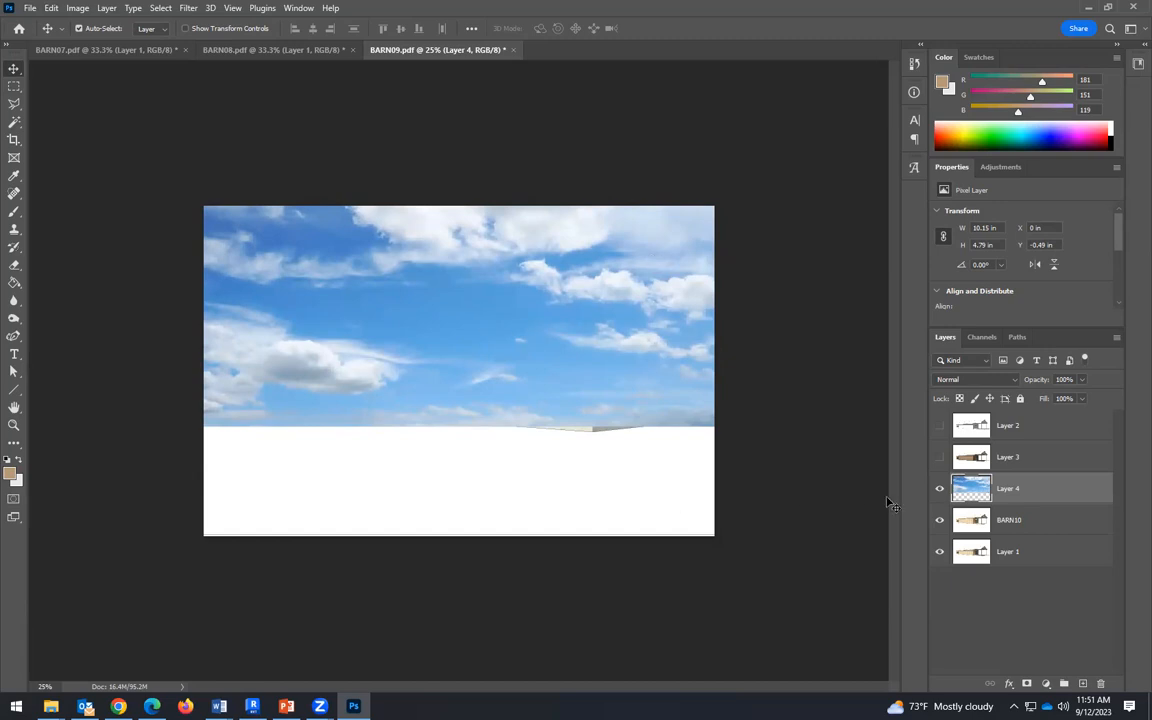
Step: Toggle the Layer 2 shadow drawing for comparison, and leave Layer 2 and the Layer 4 sky hidden
left_click(940, 427)
left_click(940, 427)
left_click(940, 427)
left_click(940, 427)
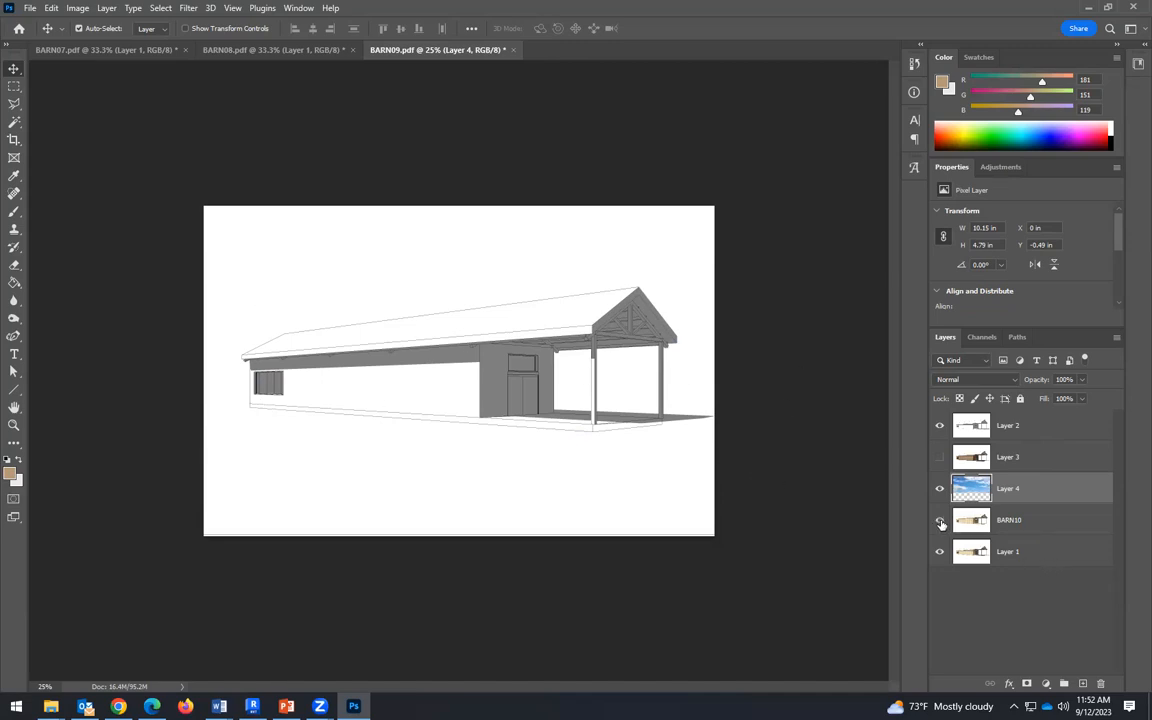
left_click(941, 427)
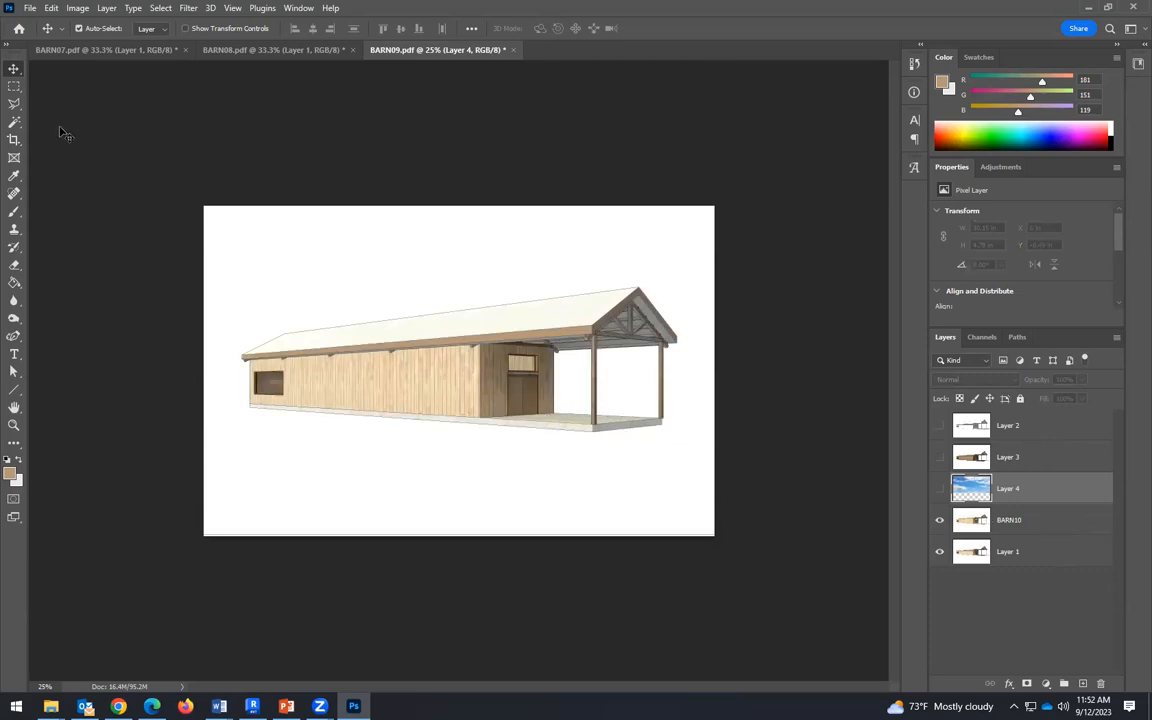
Step: Select the white background around the barn on the BARN10 layer with the Magic Wand, adding the opening between the porch posts
left_click(15, 122)
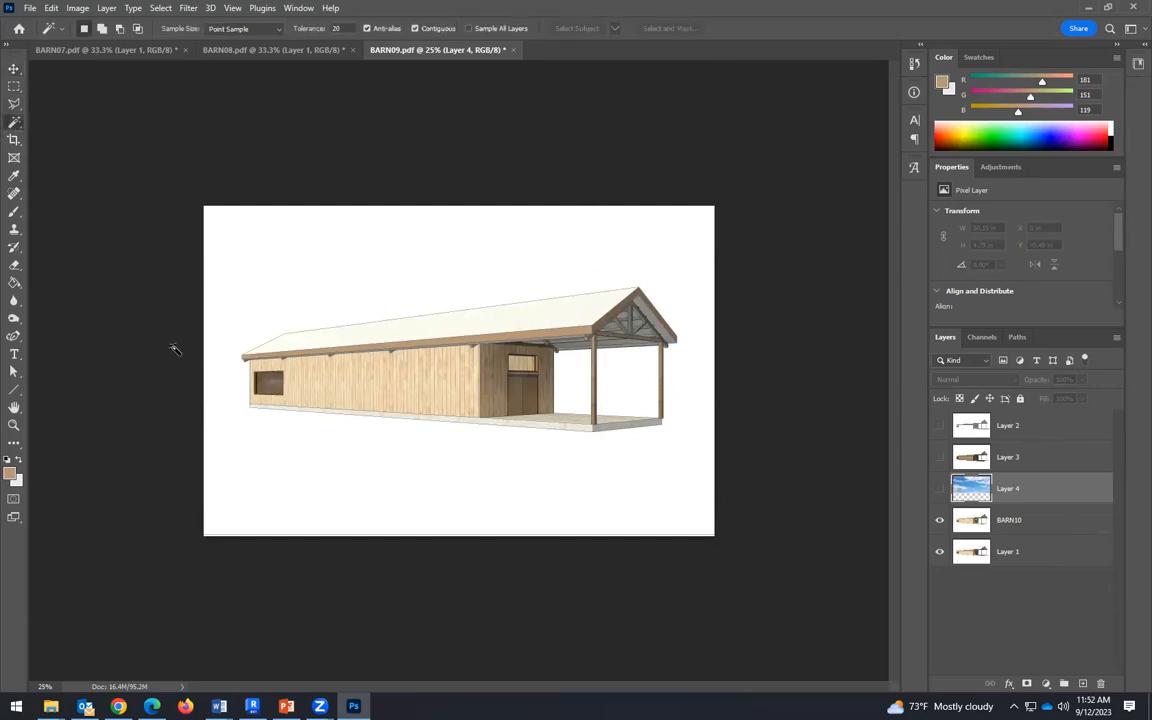
left_click(700, 408)
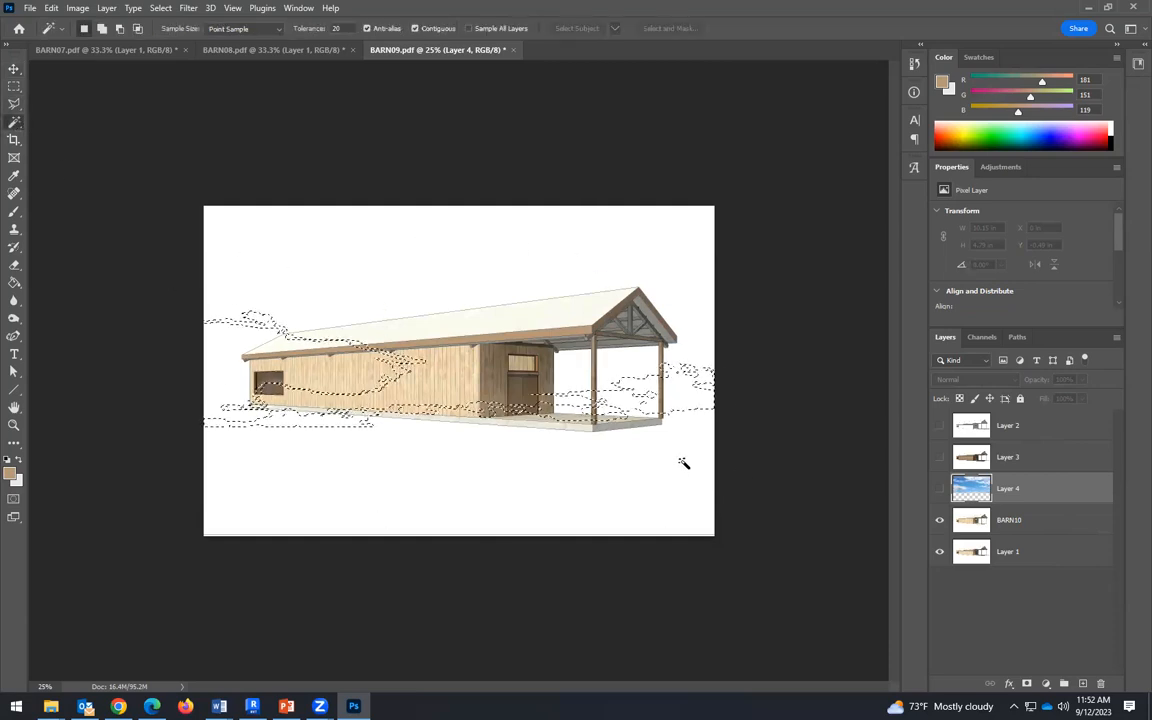
left_click(667, 479)
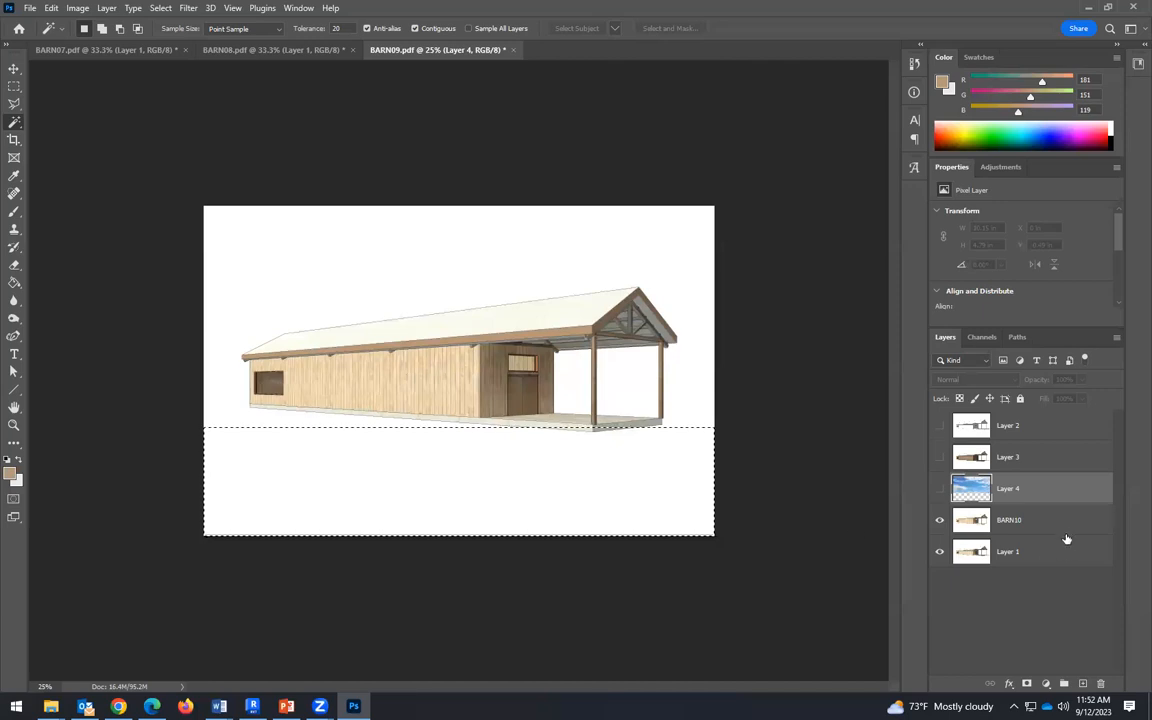
left_click(1025, 520)
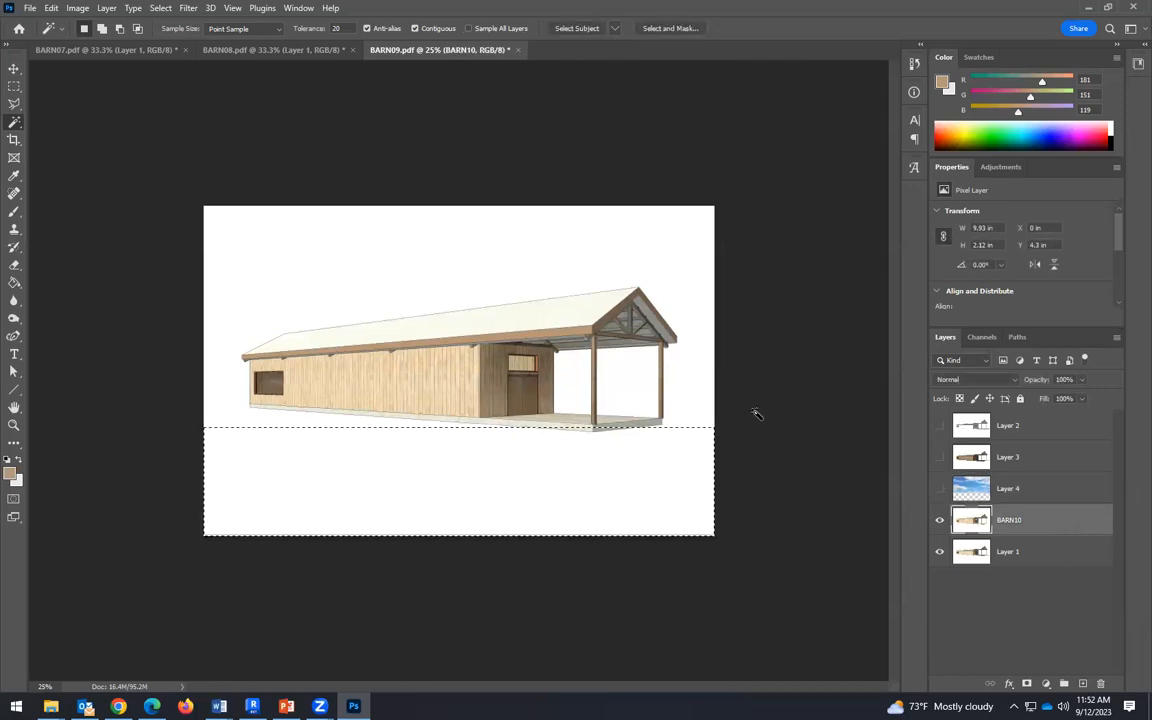
left_click(703, 489)
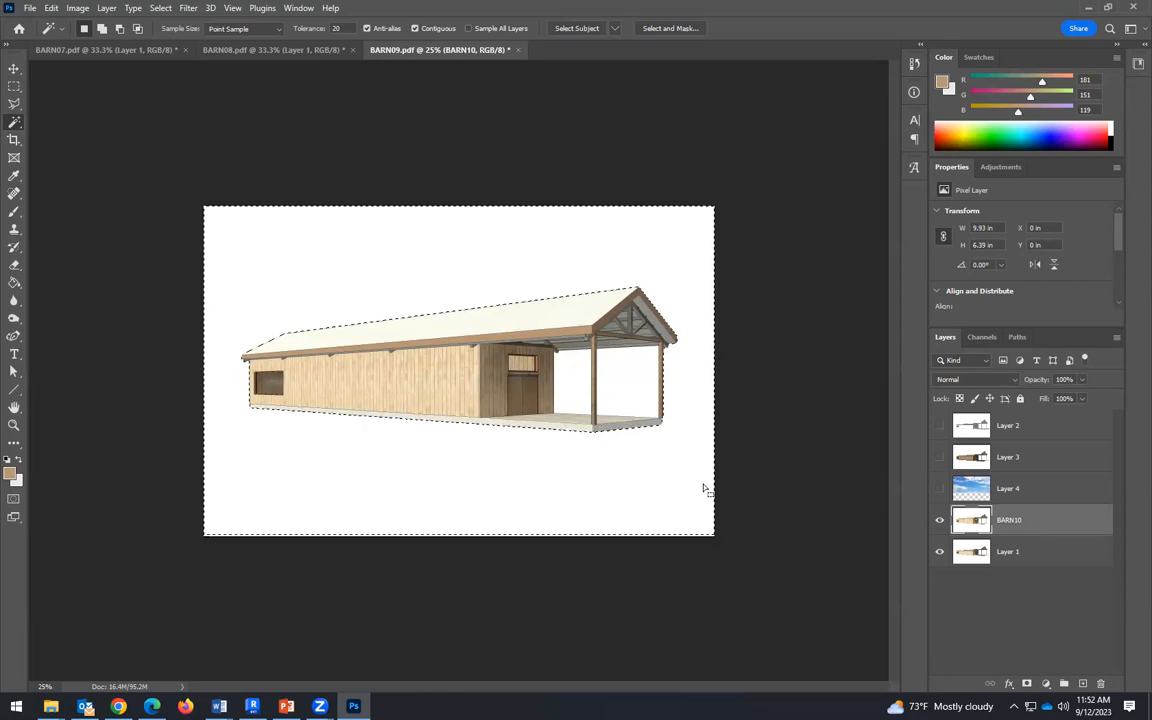
key("shift")
left_click(625, 390, "shift")
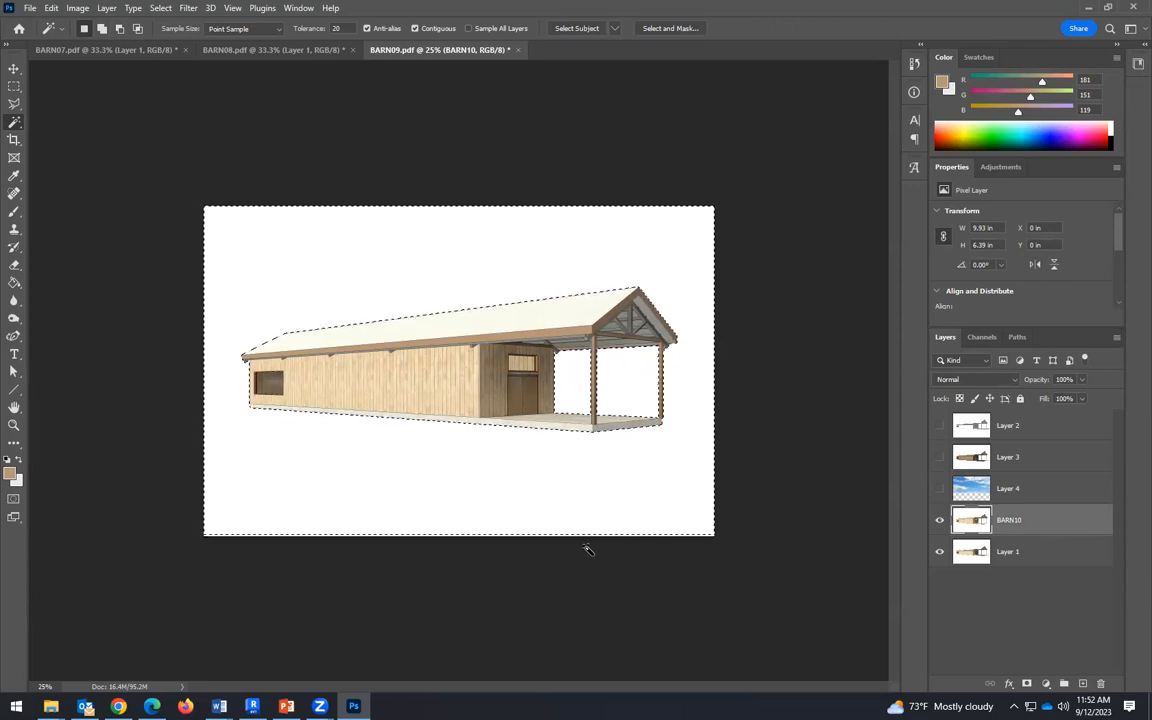
Step: Show and activate the Layer 4 sky, try deleting the selected background area from it, and undo the deletion
left_click(1040, 488)
left_click(940, 488)
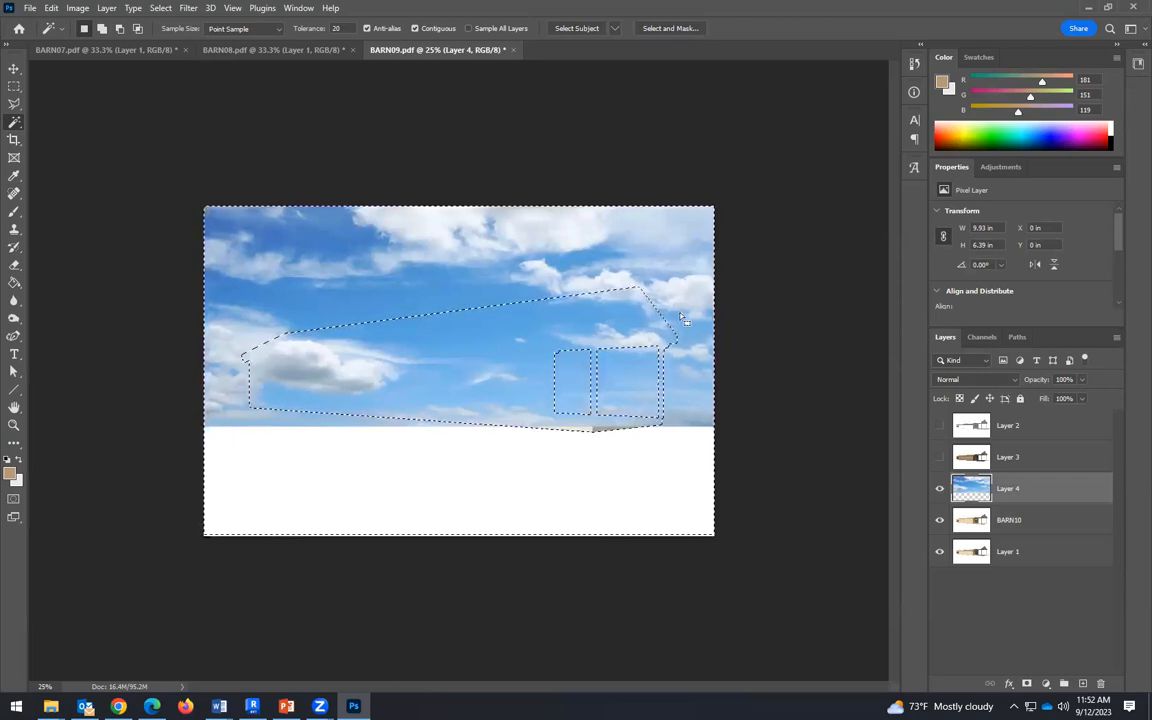
key("Delete")
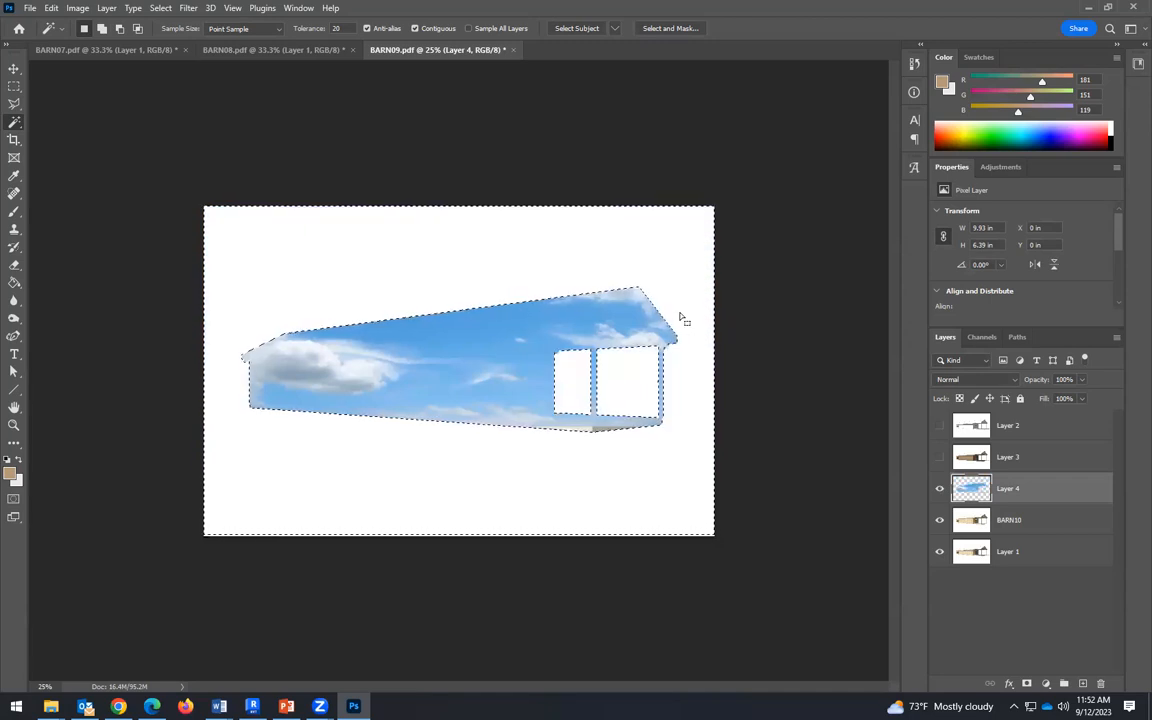
key("ctrl+z")
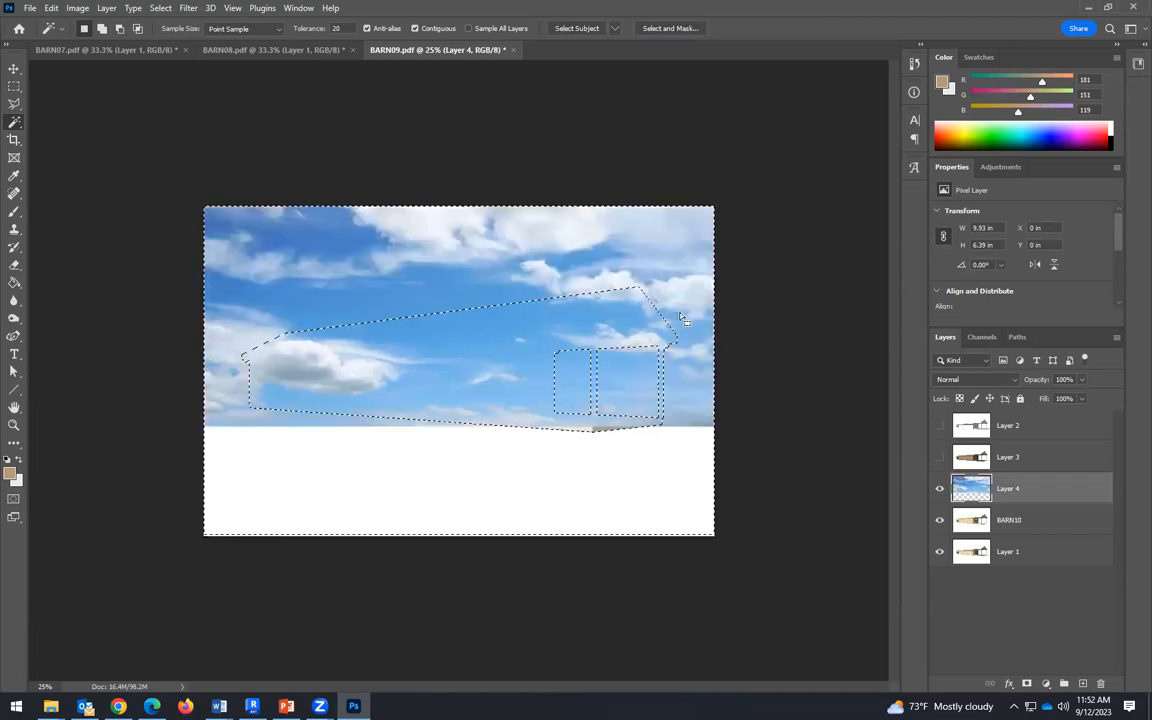
Step: Invert the selection, delete the barn silhouette from the Layer 4 sky, and deselect
left_click(162, 8)
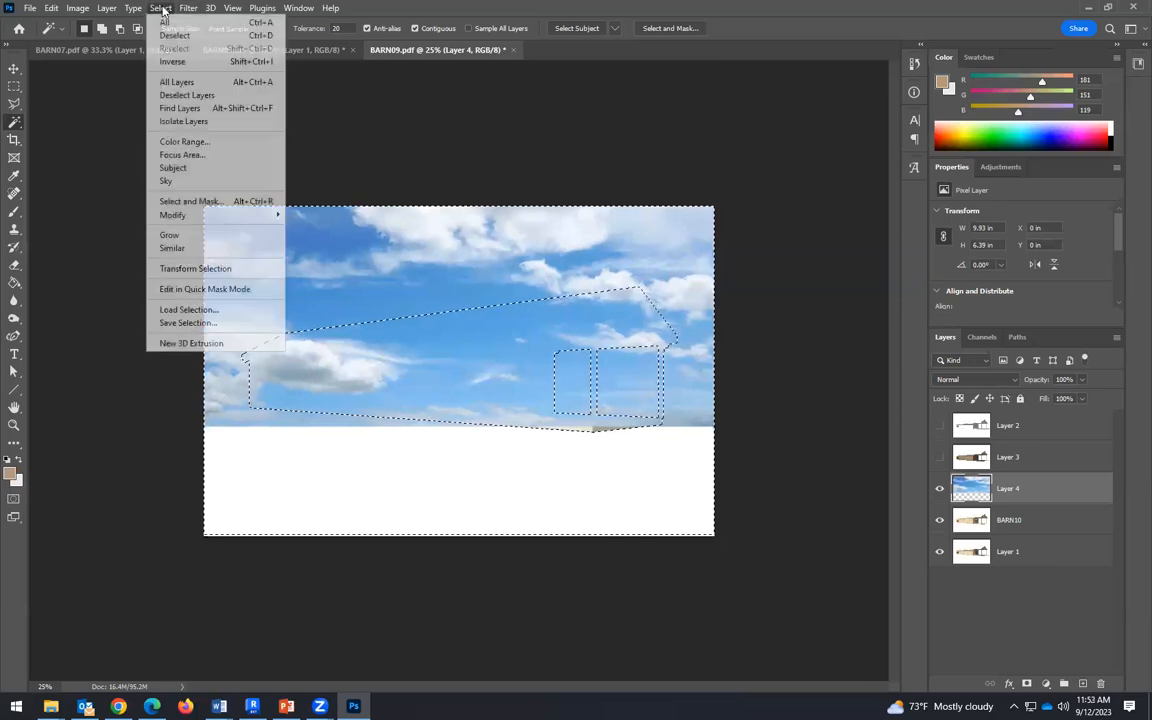
left_click(173, 62)
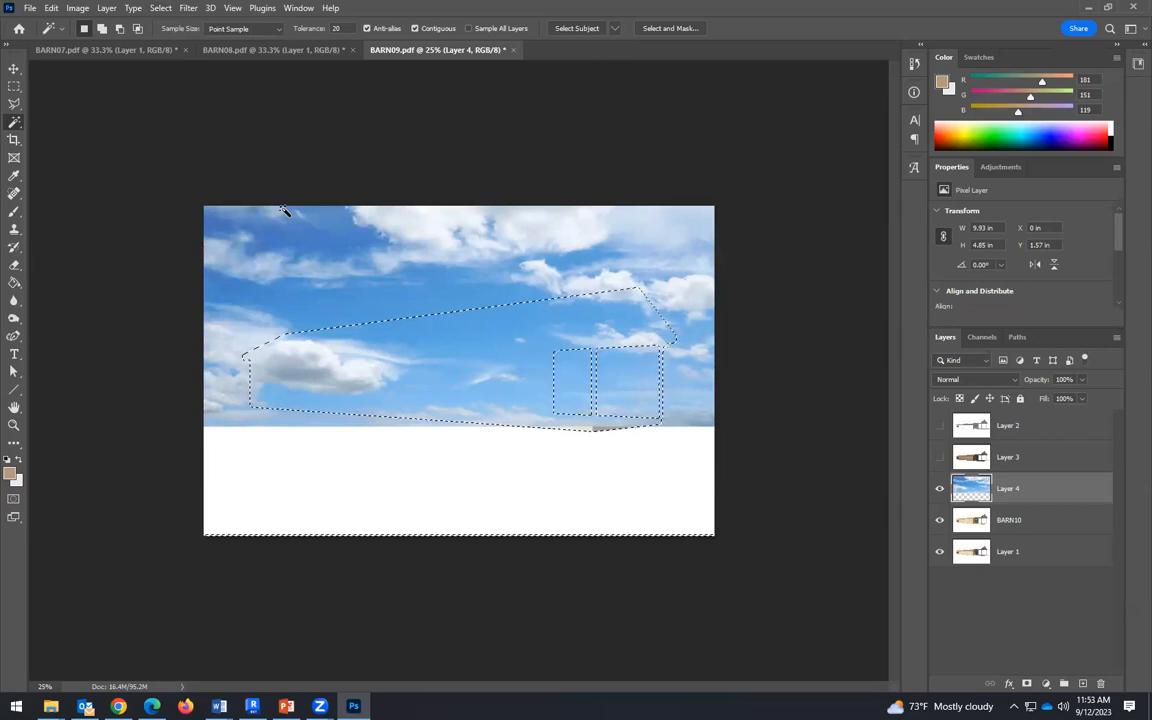
key("Delete")
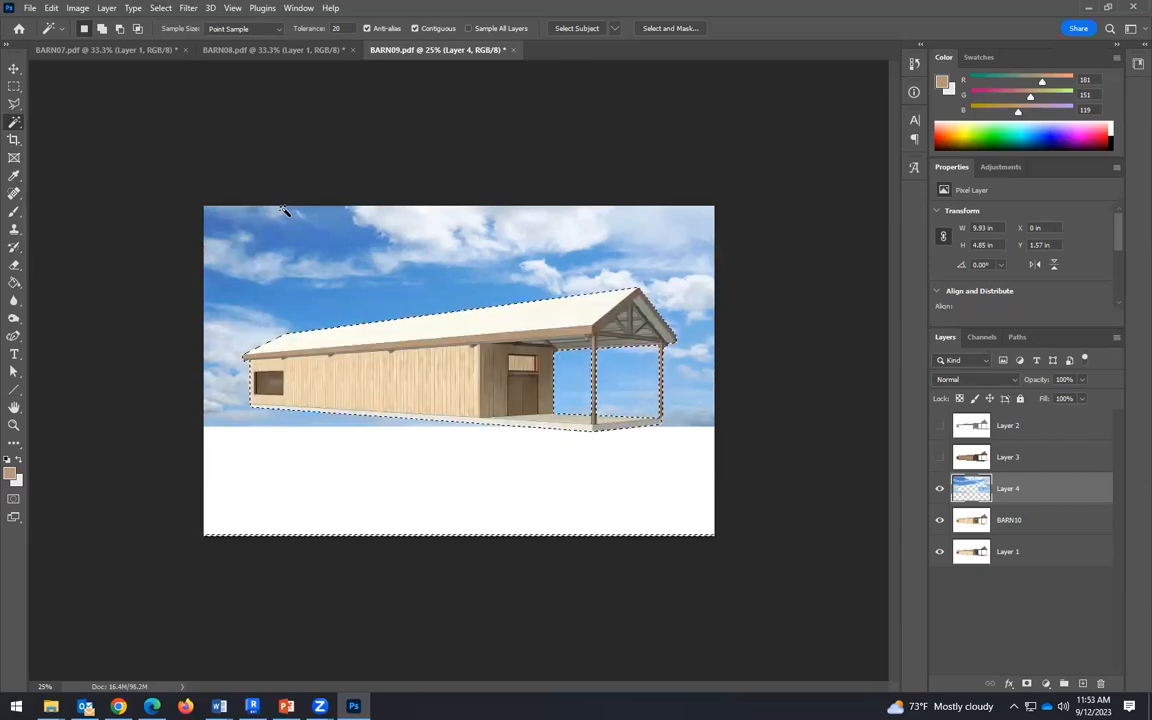
left_click(14, 86)
left_click(250, 265)
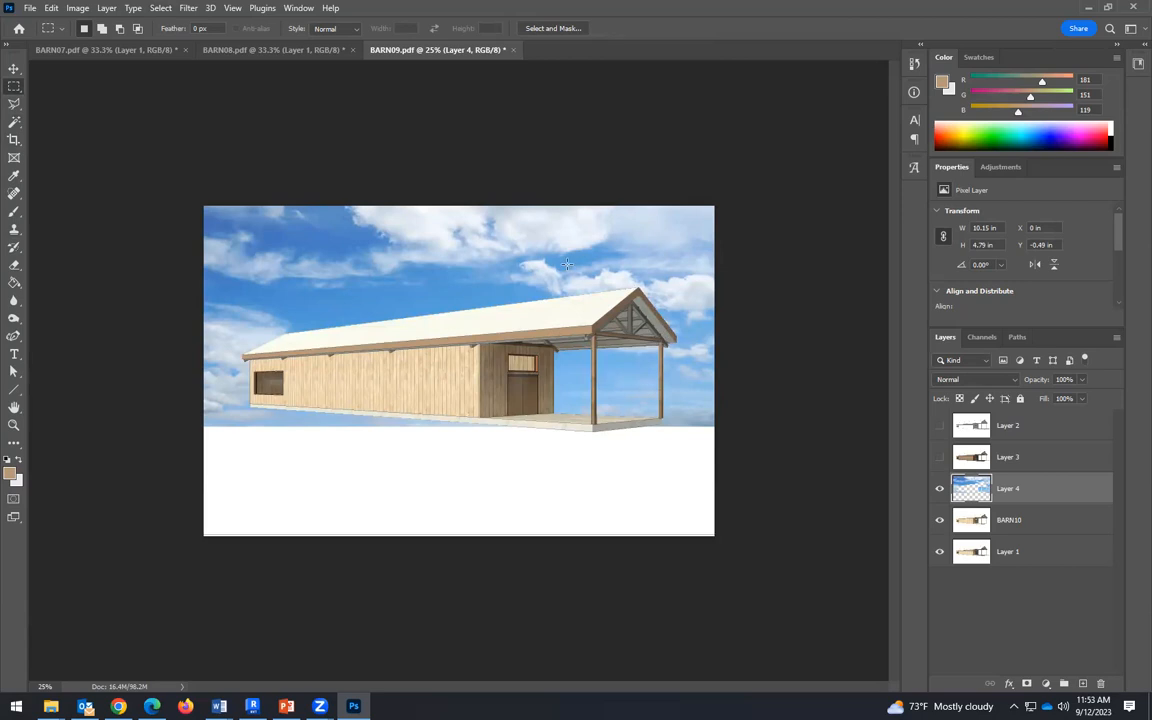
Step: Compare the barn with and without the sky, view the skies on slides 1 and 2 in PowerPoint, and return to Photoshop
left_click(940, 490)
left_click(940, 490)
left_click(287, 706)
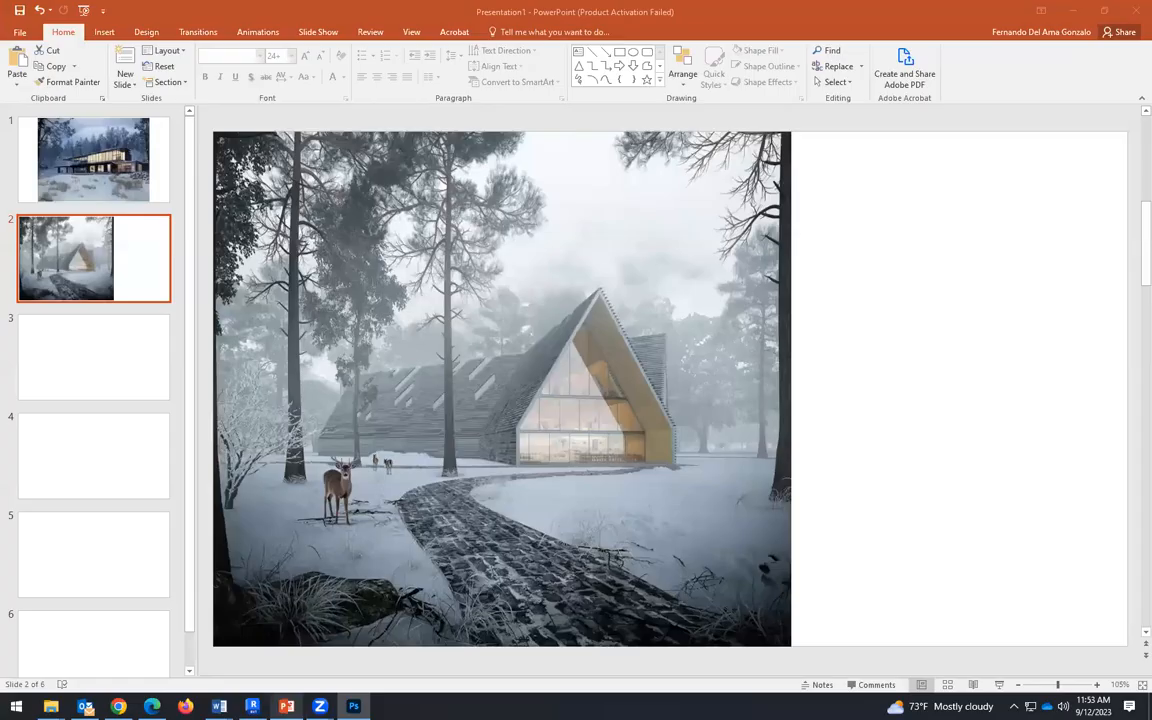
left_click(105, 158)
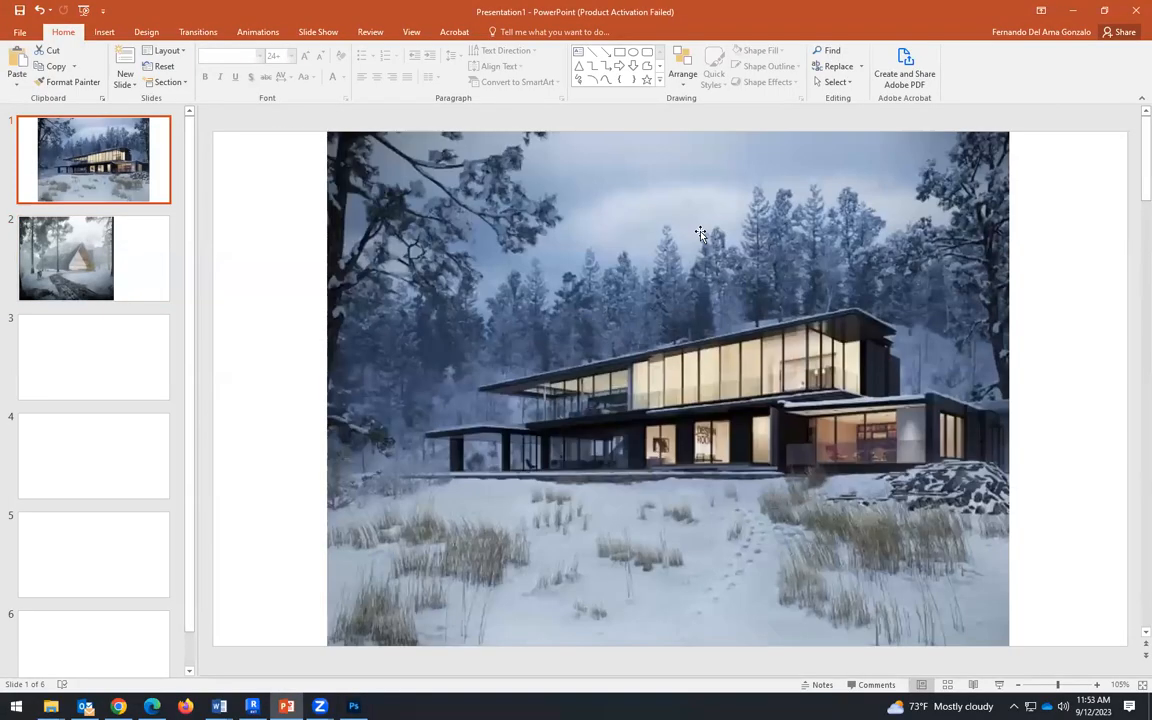
left_click(124, 245)
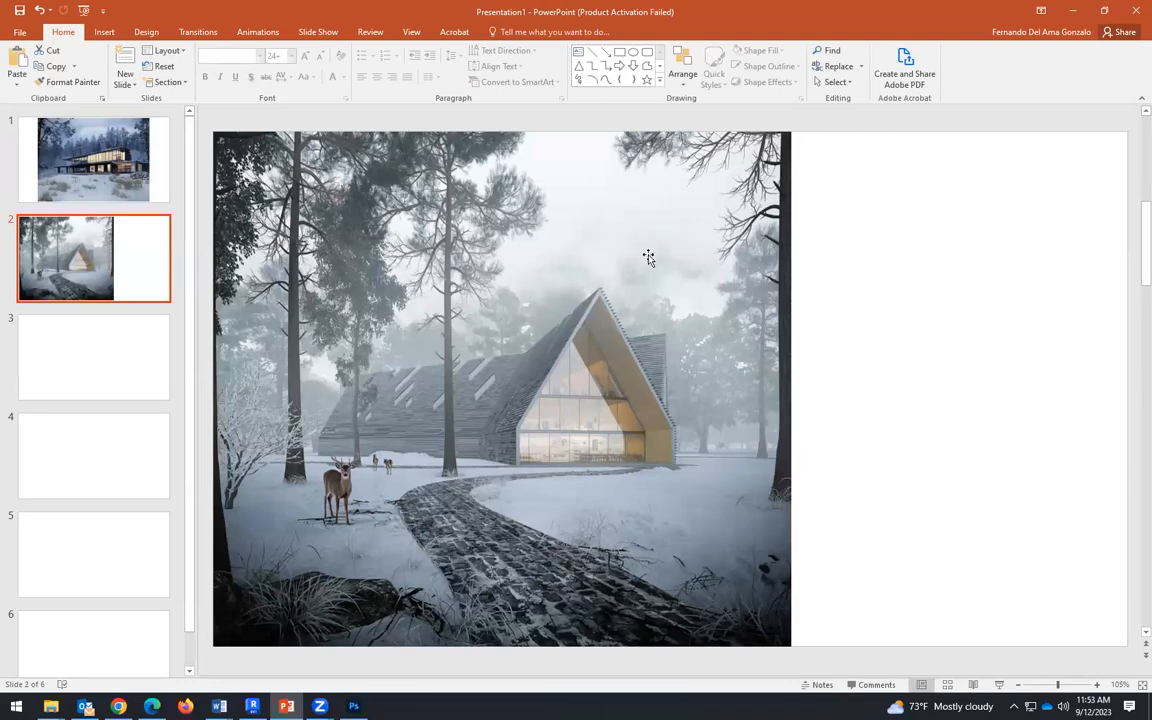
key("alt+Tab")
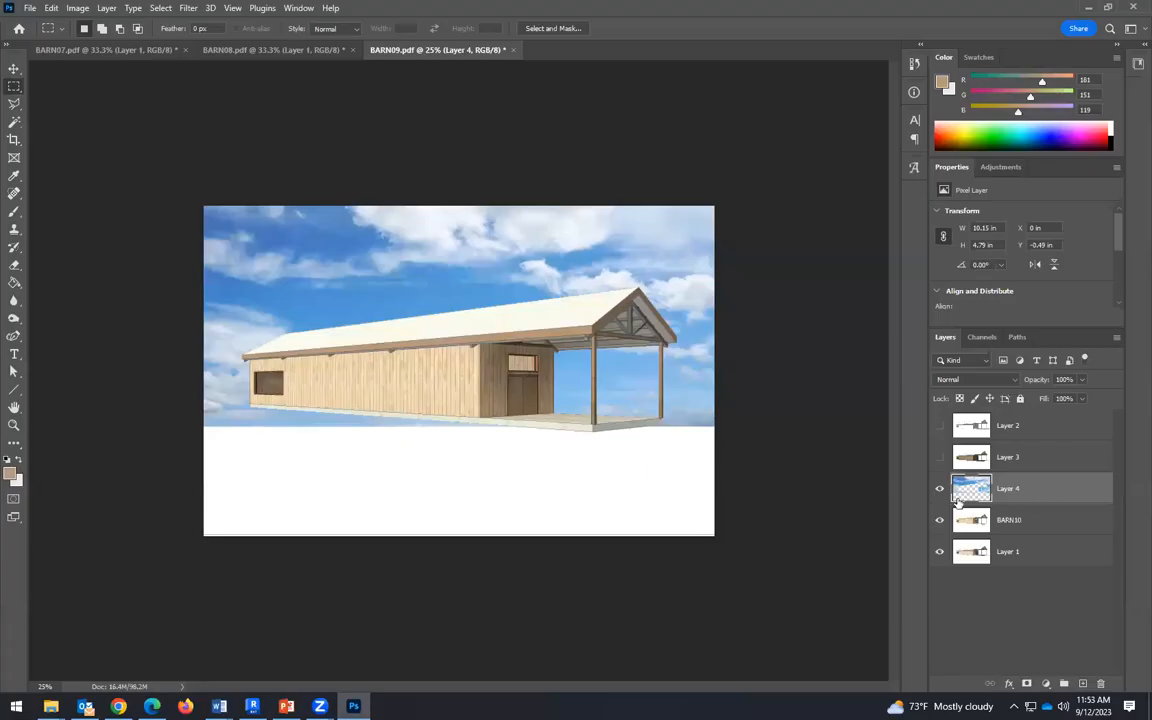
Step: Apply Hue/Saturation to the Layer 4 sky, lowering the saturation to about -65 and raising the lightness for a pale gray sky
left_click(78, 8)
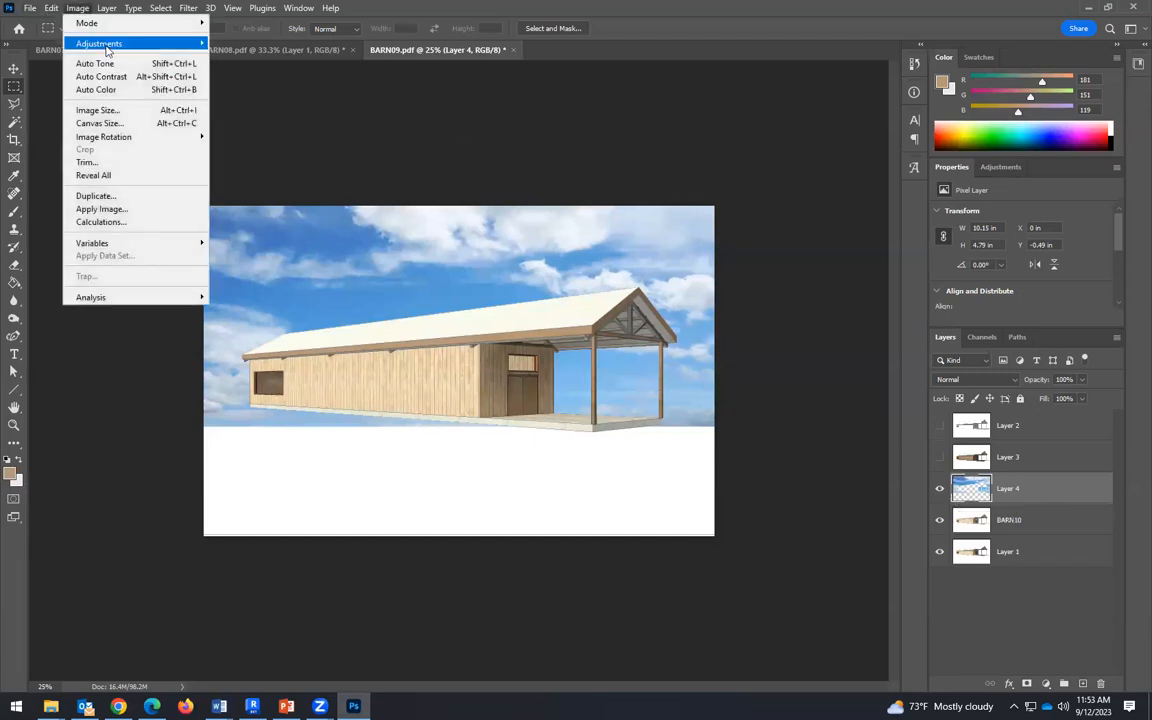
mouse_move(108, 46)
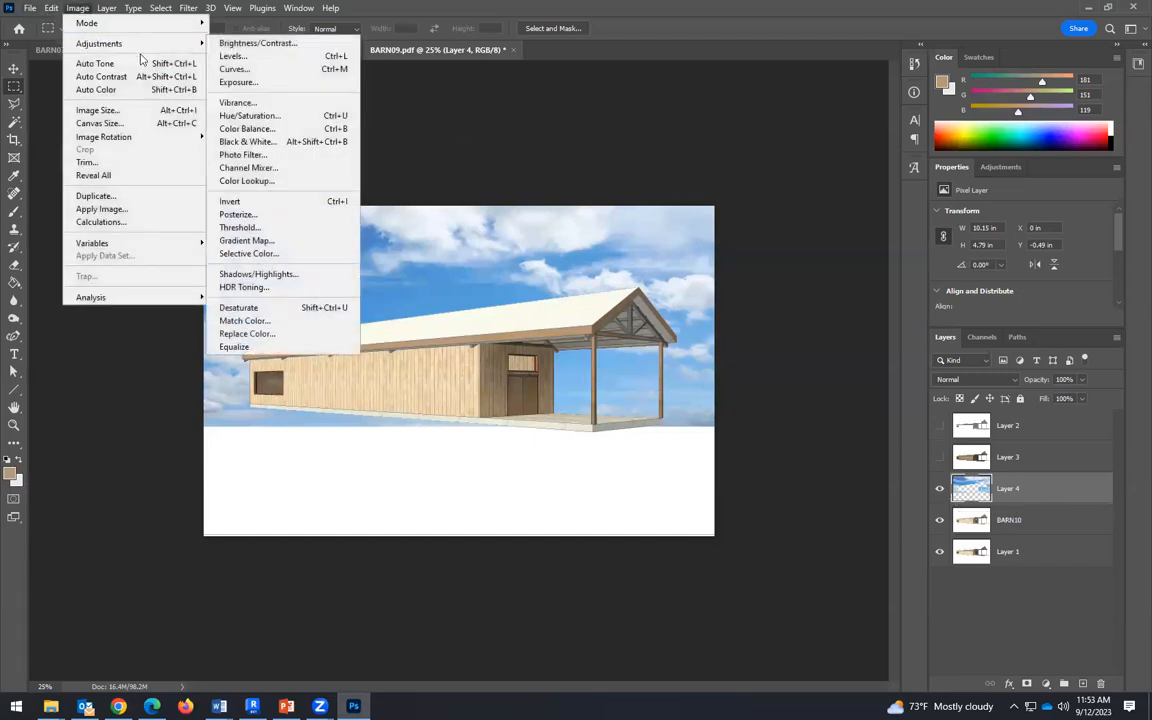
left_click(252, 116)
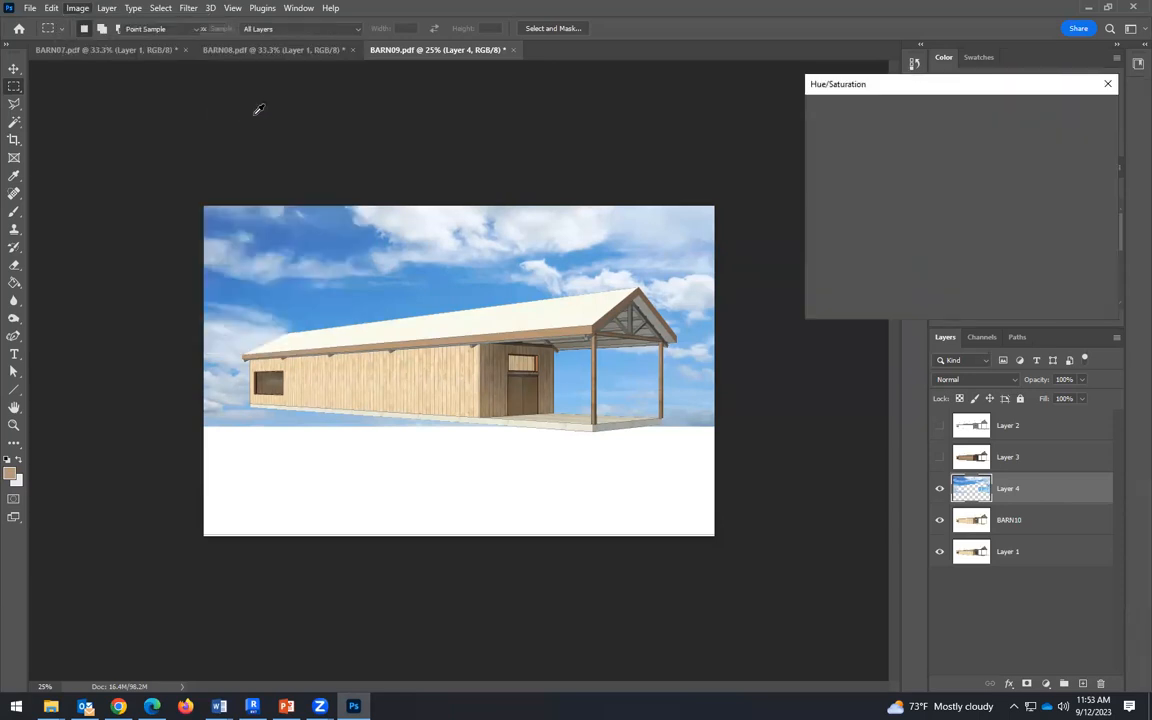
left_click_drag(928, 214, 883, 216)
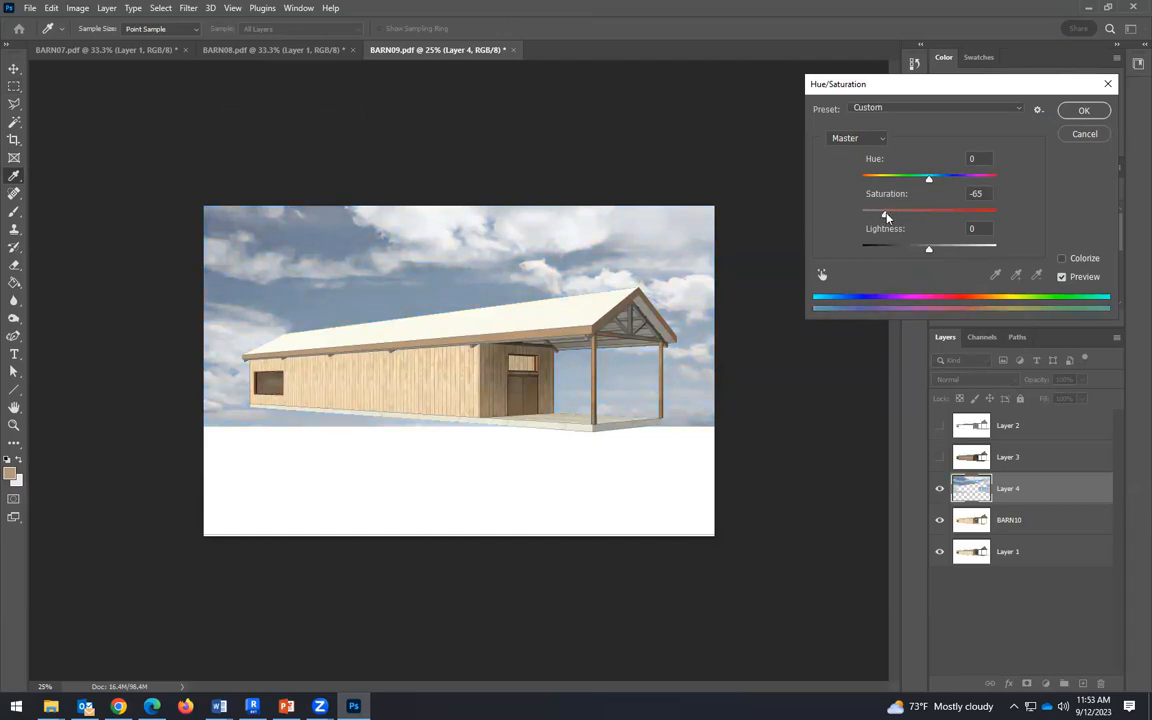
left_click_drag(929, 249, 963, 250)
key("Return")
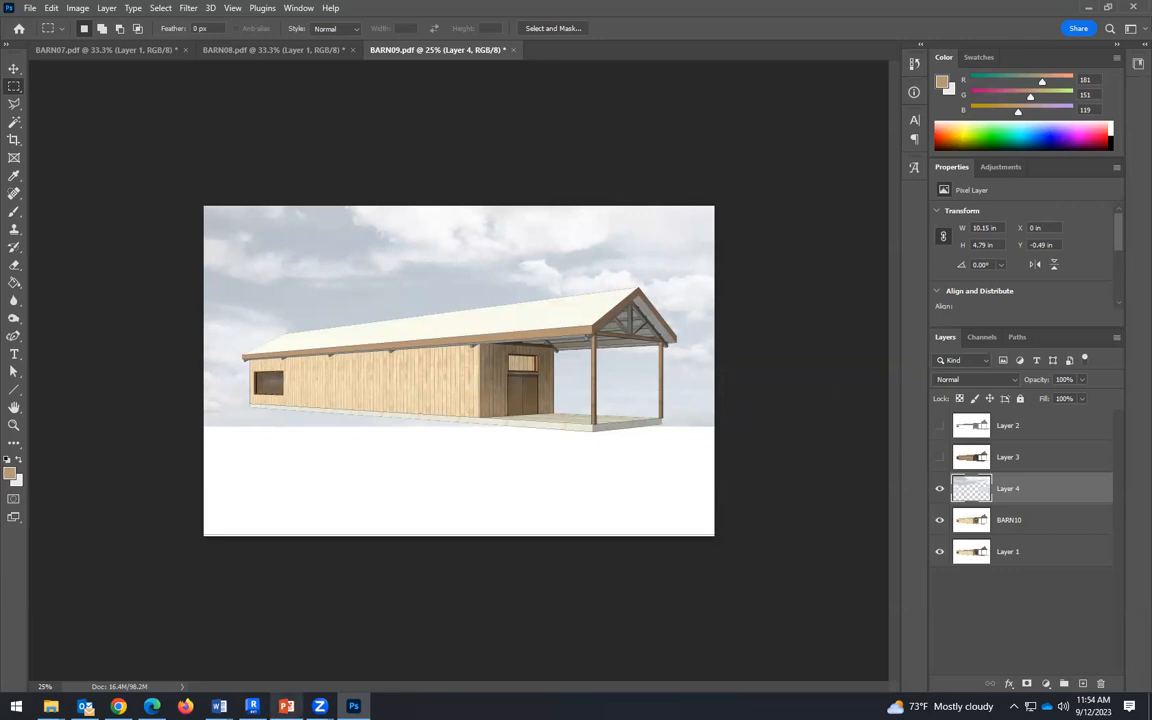
Step: Switch to PowerPoint to examine the misty horizon in the slide 2 reference, and return to Photoshop
mouse_move(286, 706)
left_click(286, 677)
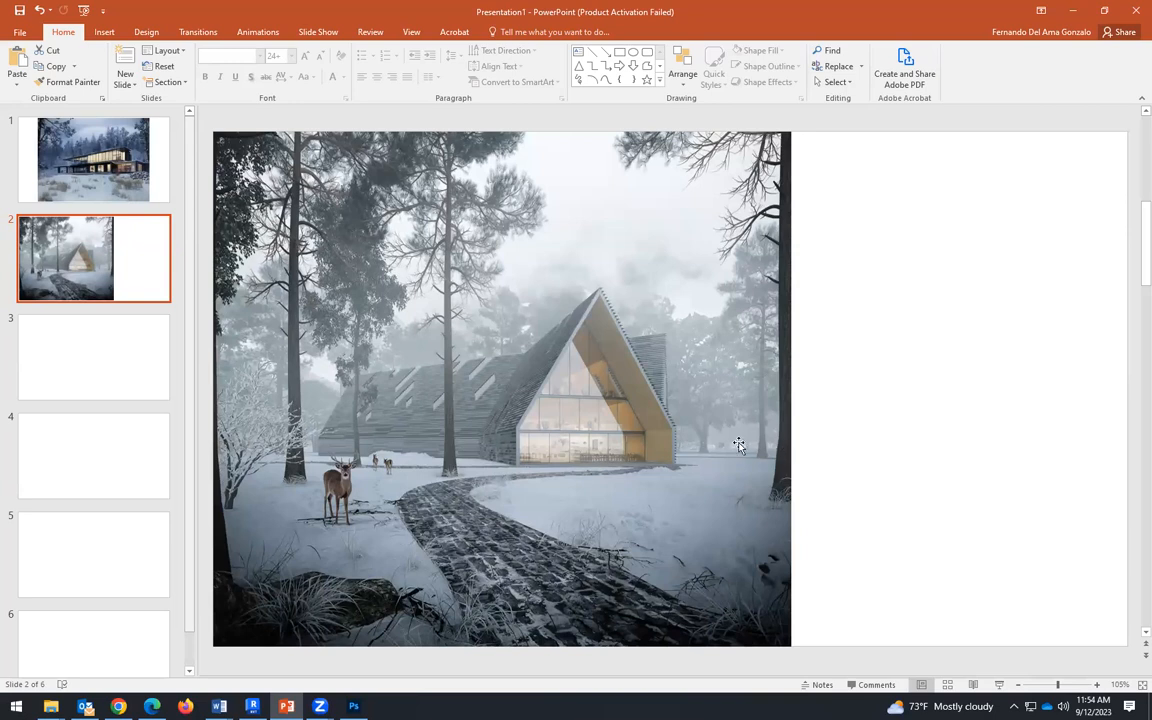
left_click(1073, 12)
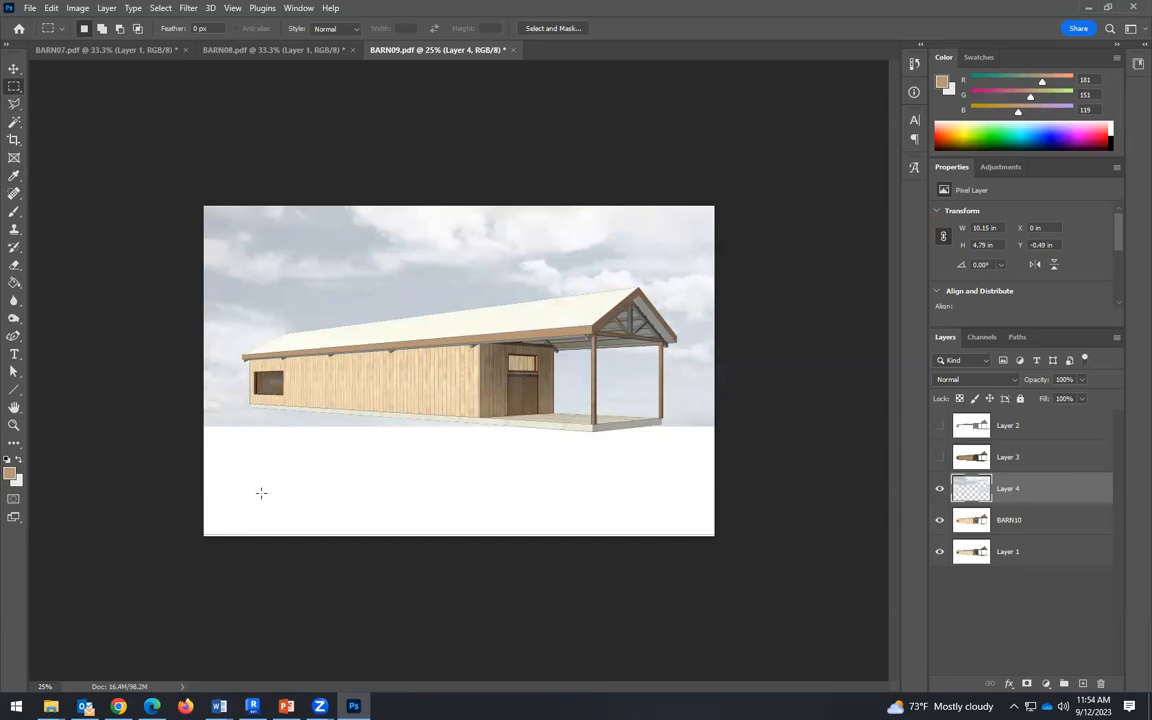
Step: Delete the bottom strip of the Layer 4 sky below a horizon at about 3.59 in with a rectangular selection, and deselect
left_click_drag(141, 504, 728, 390)
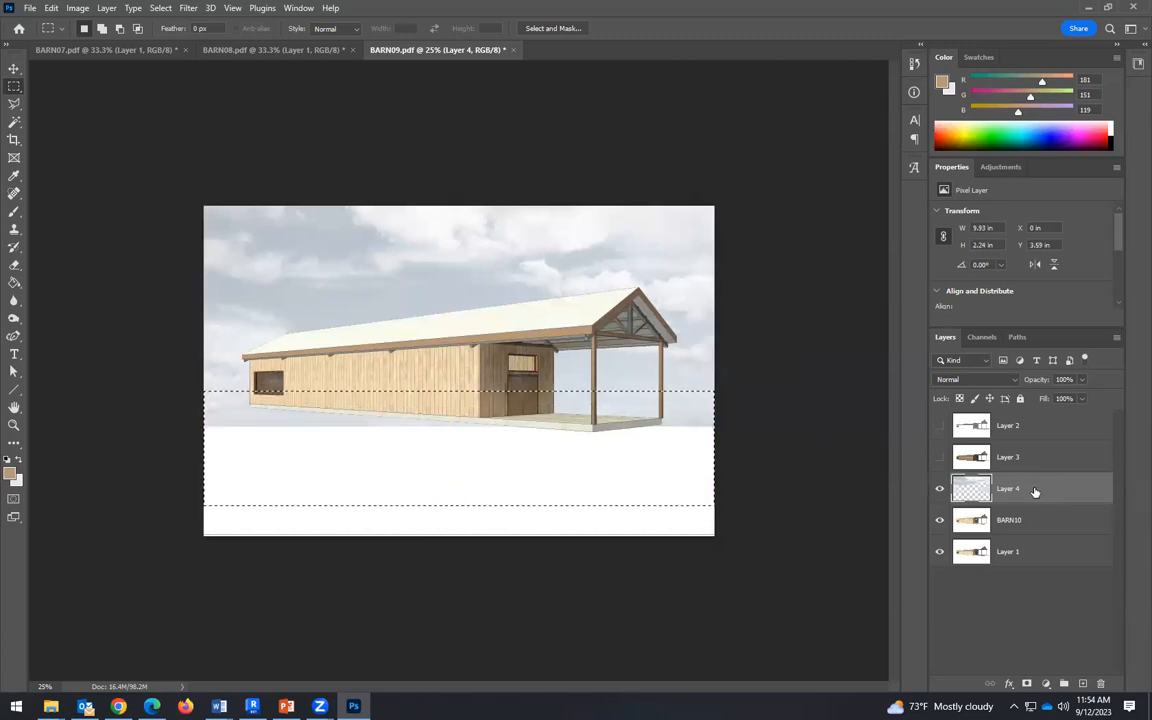
key("ctrl+BackSpace")
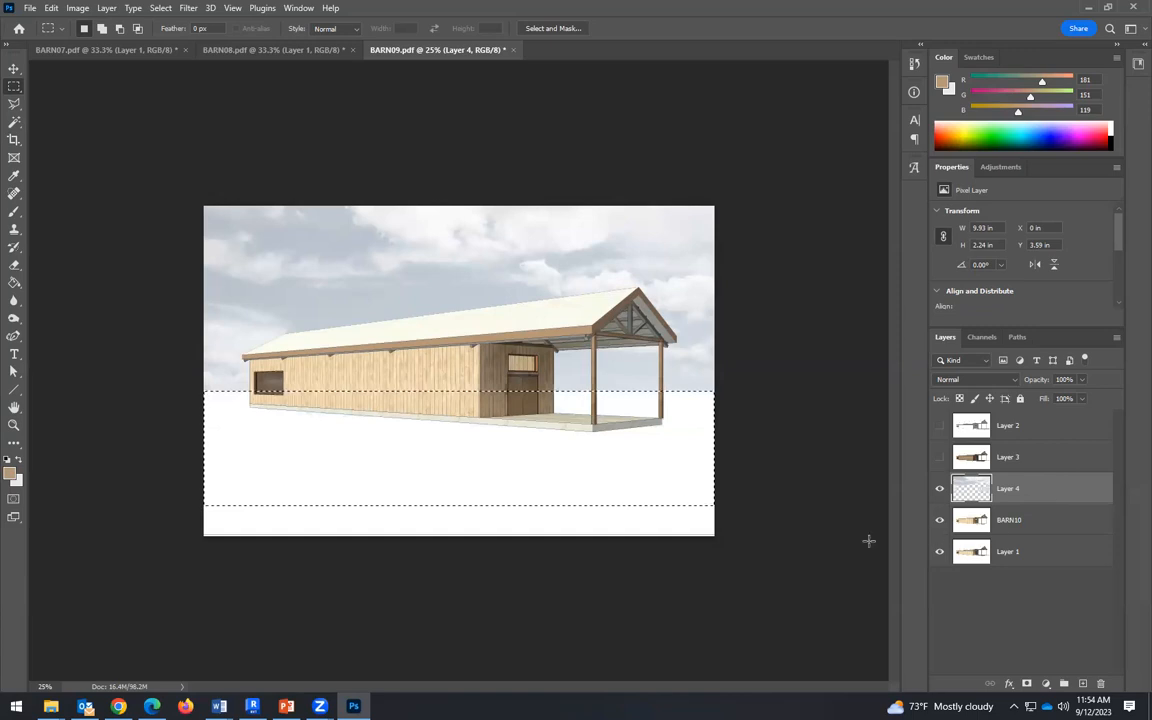
key("ctrl+d")
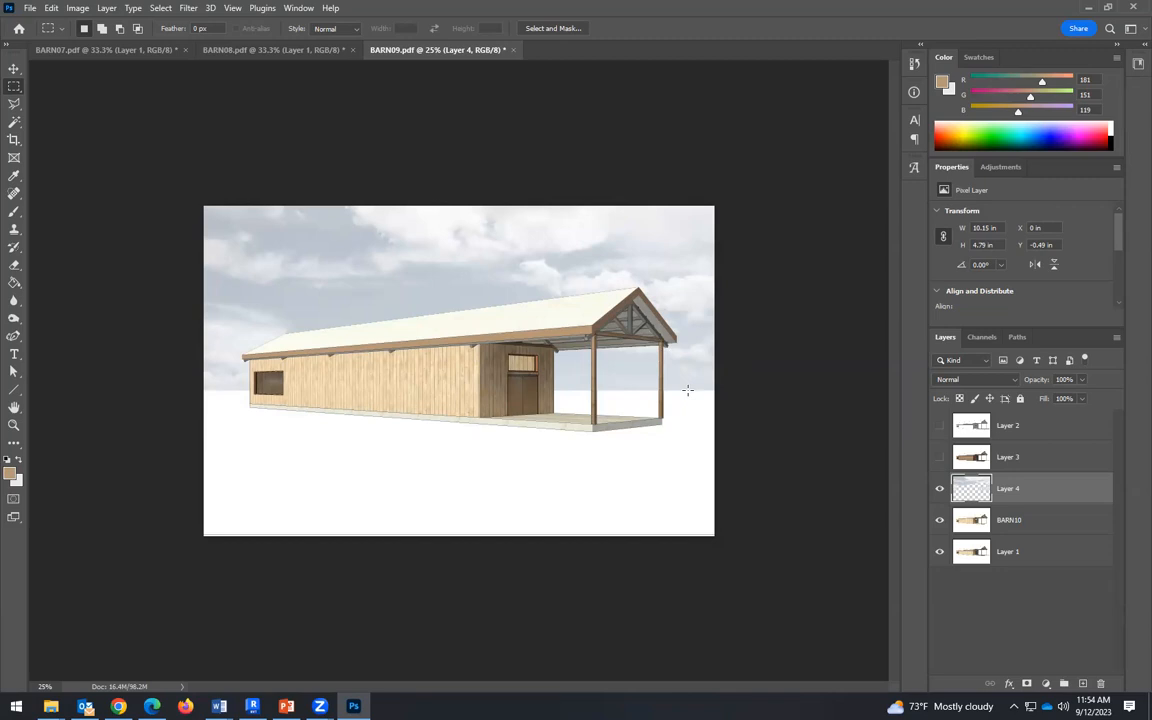
Step: Set the foreground color to white, ffffff, and recheck it in the color picker
left_click(13, 474)
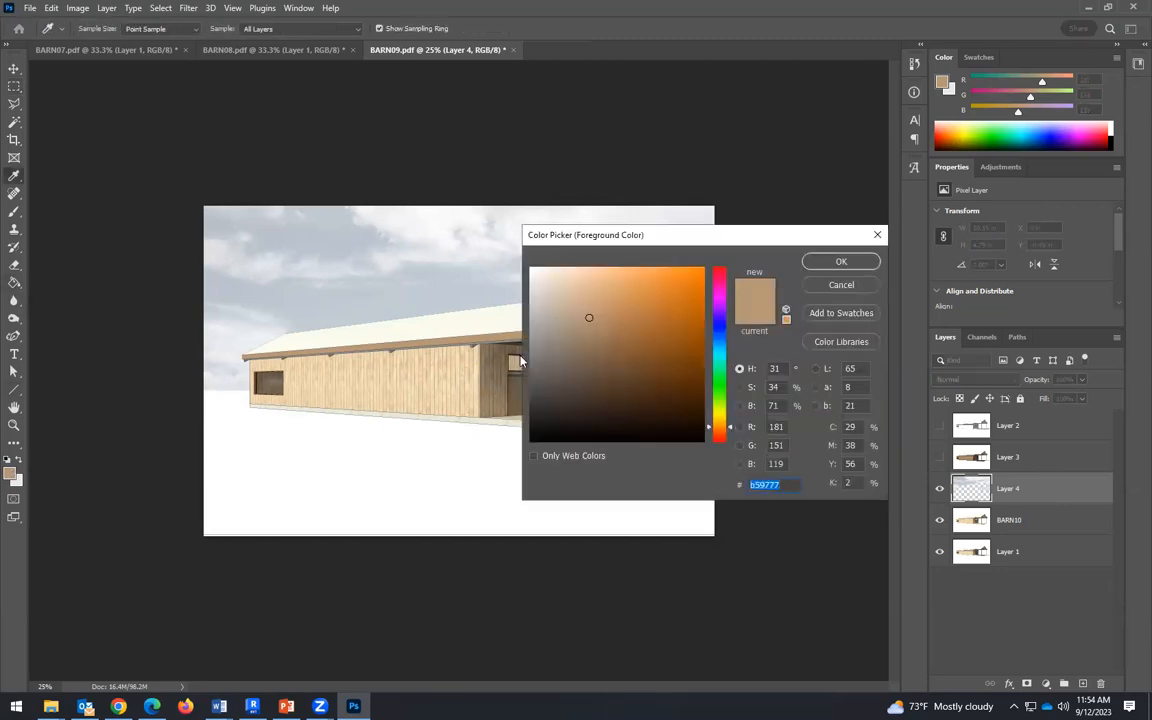
type("ffffff")
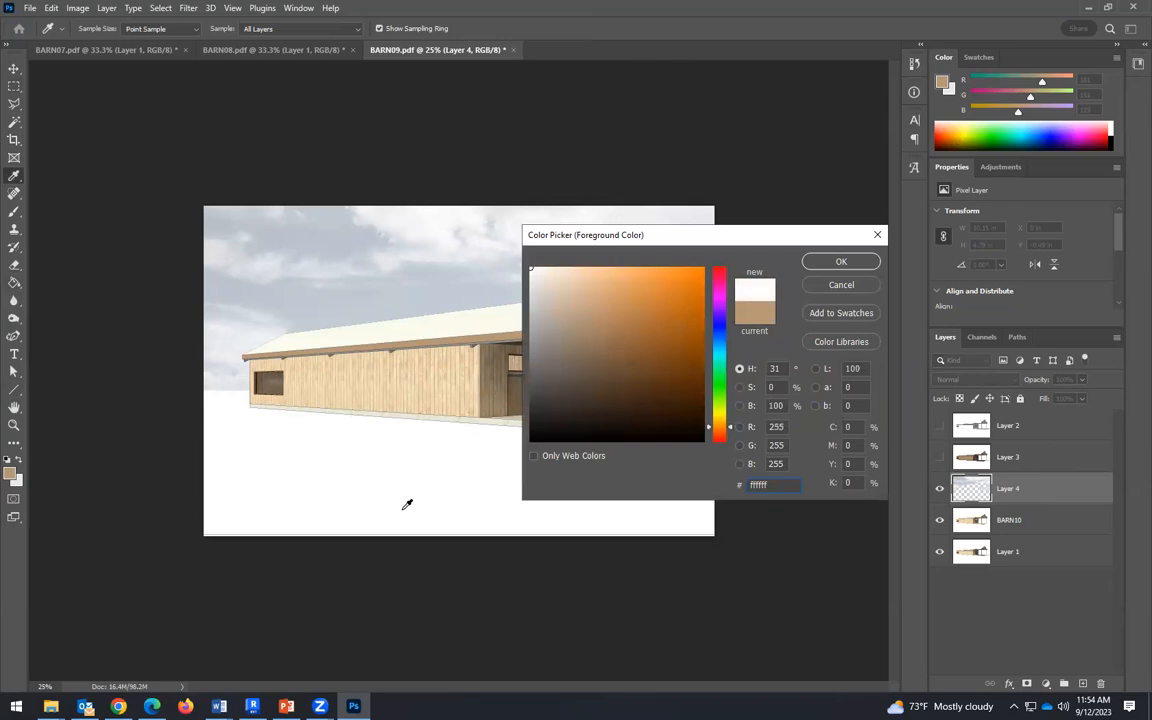
left_click(838, 262)
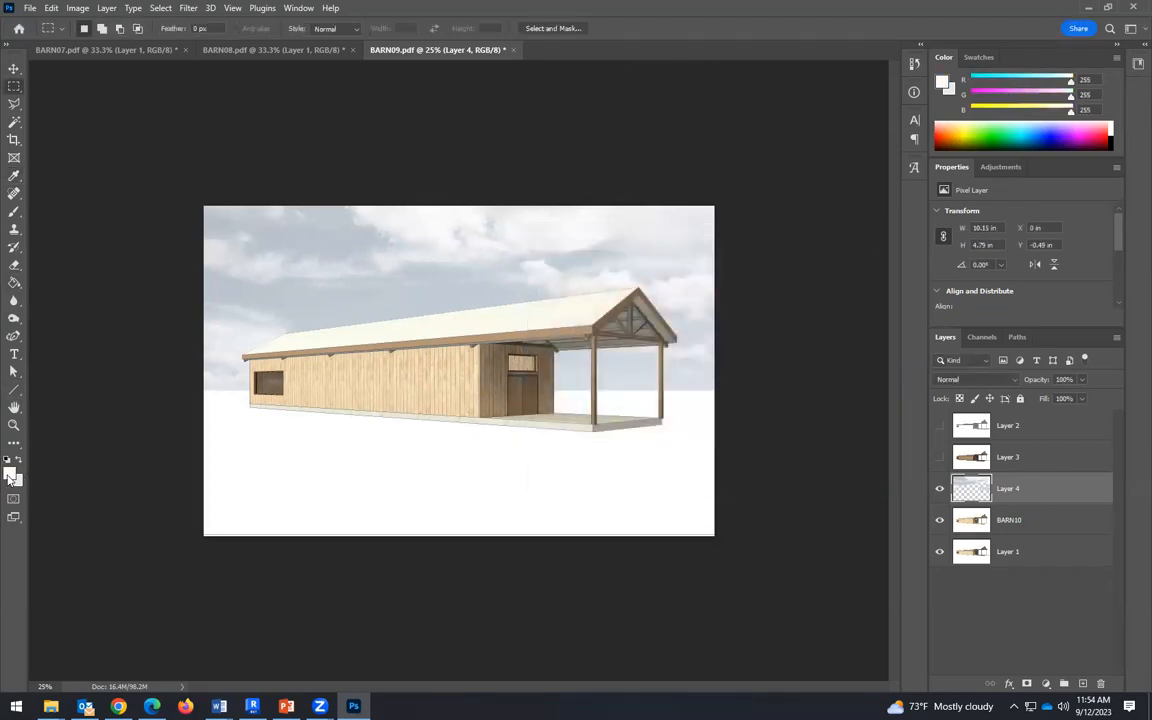
left_click(13, 474)
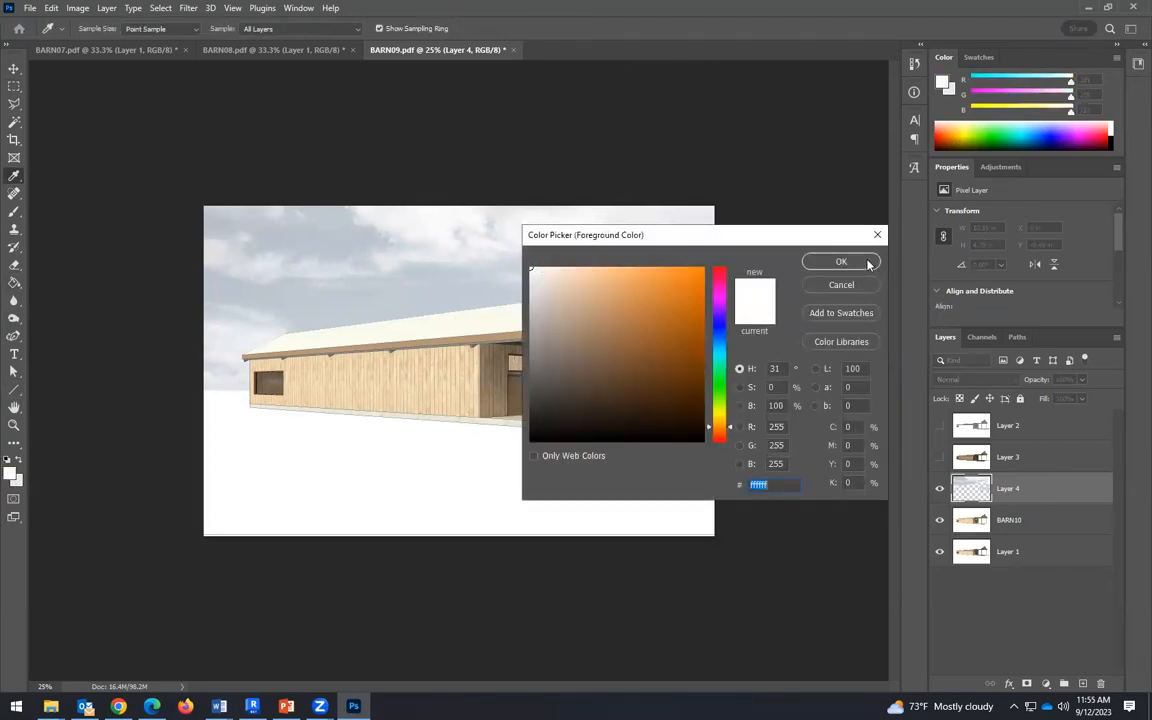
left_click(866, 262)
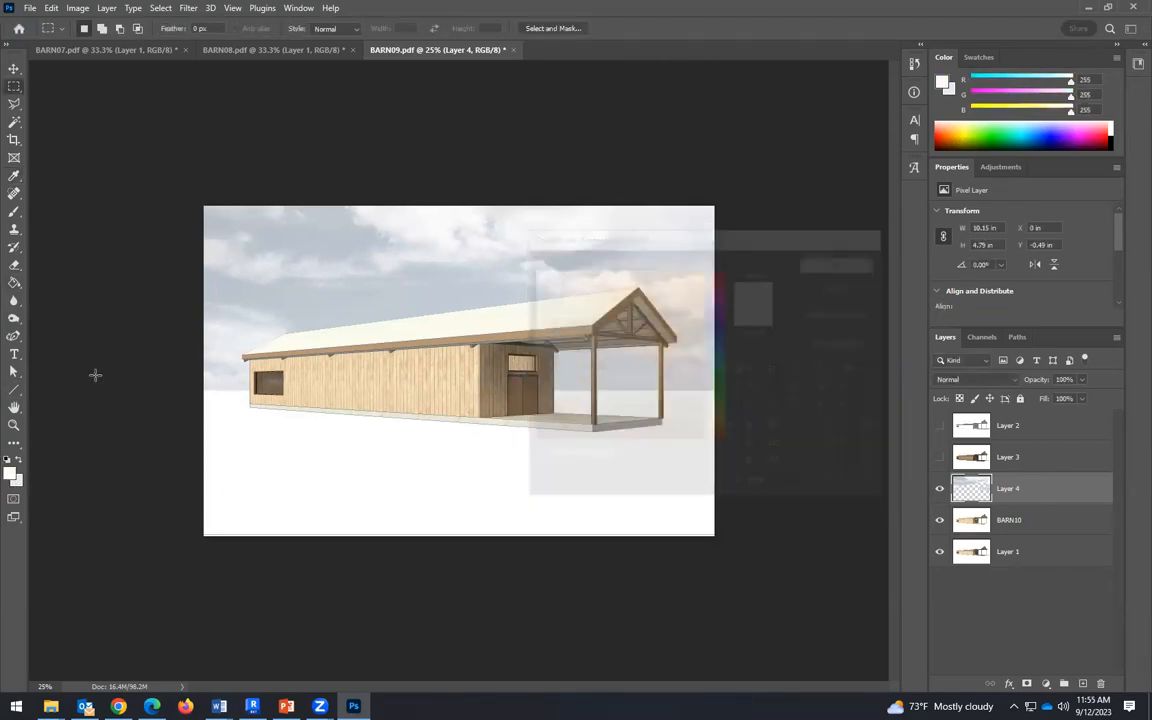
Step: Activate the Gradient tool and open the Basics group of gradient presets
left_click(14, 283)
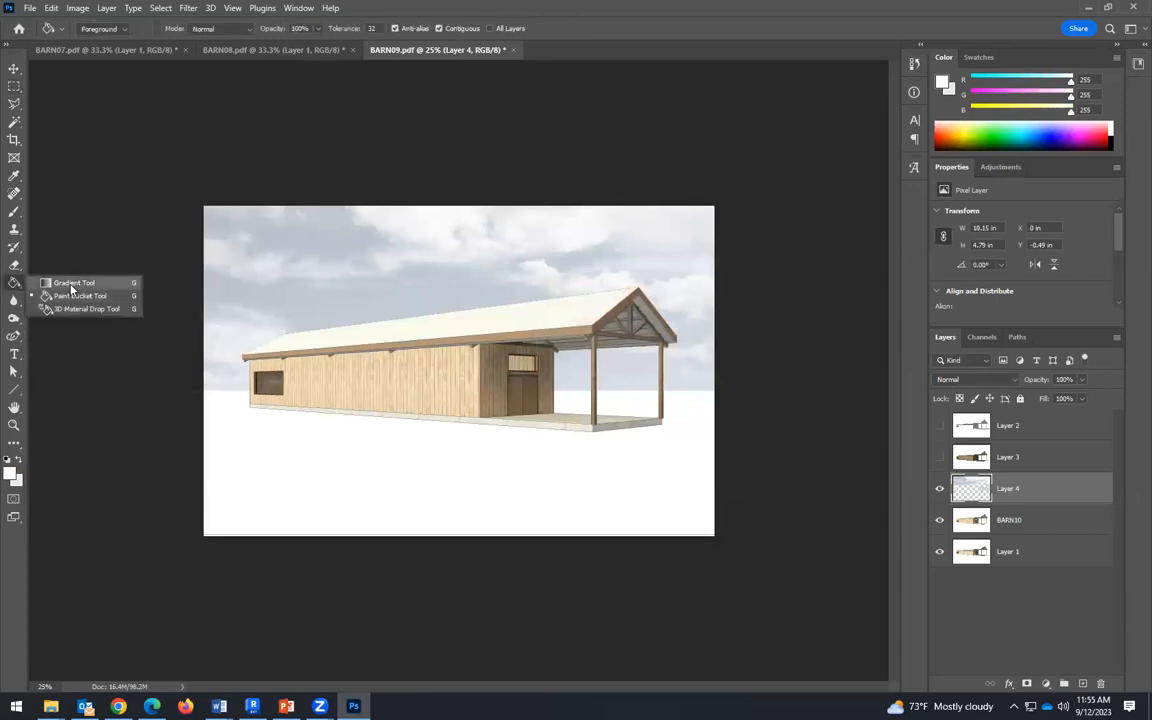
left_click(71, 284)
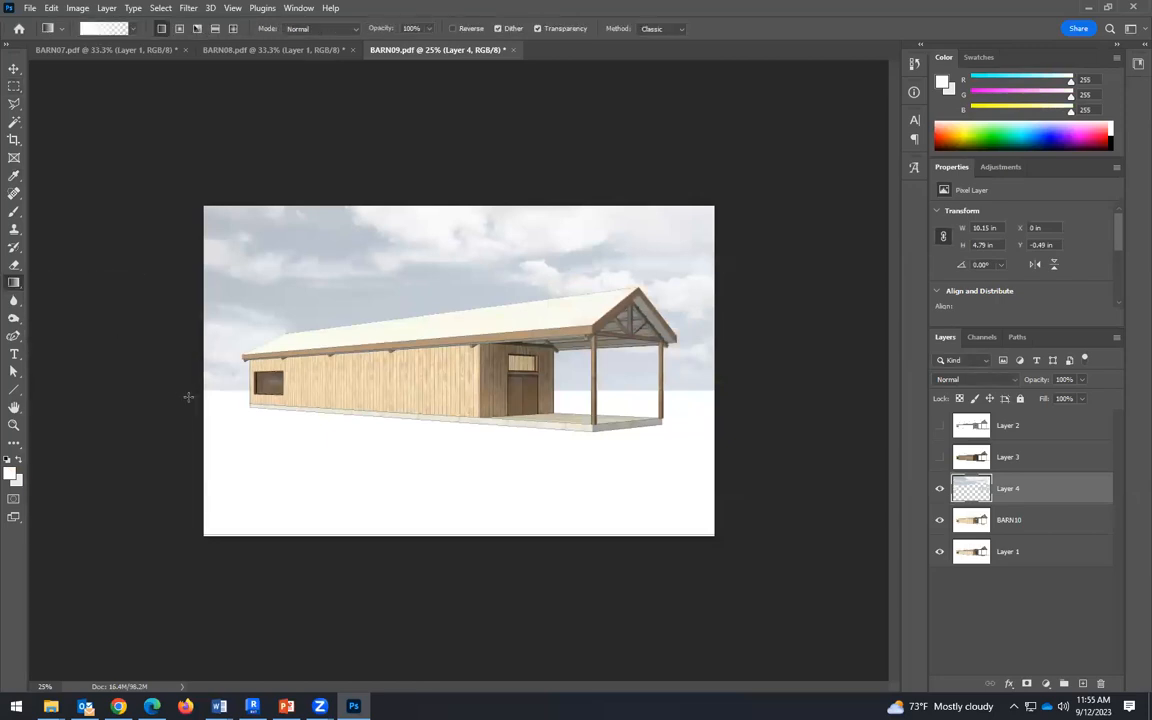
left_click(132, 28)
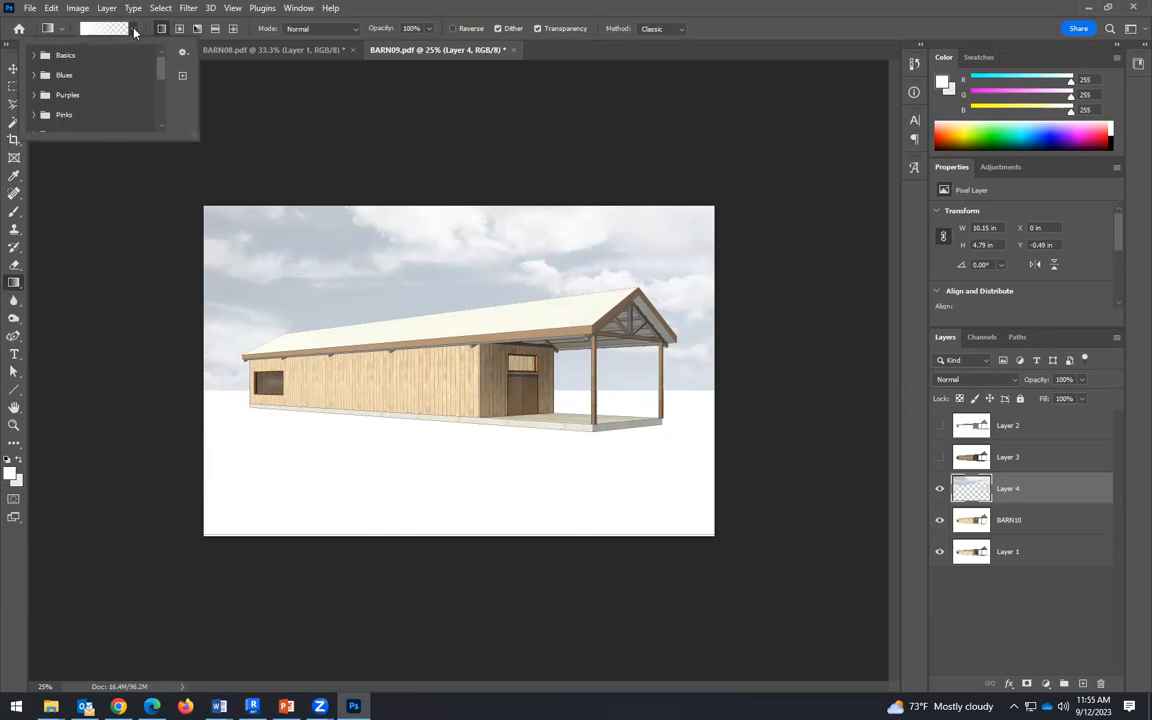
left_click(134, 31)
left_click(134, 31)
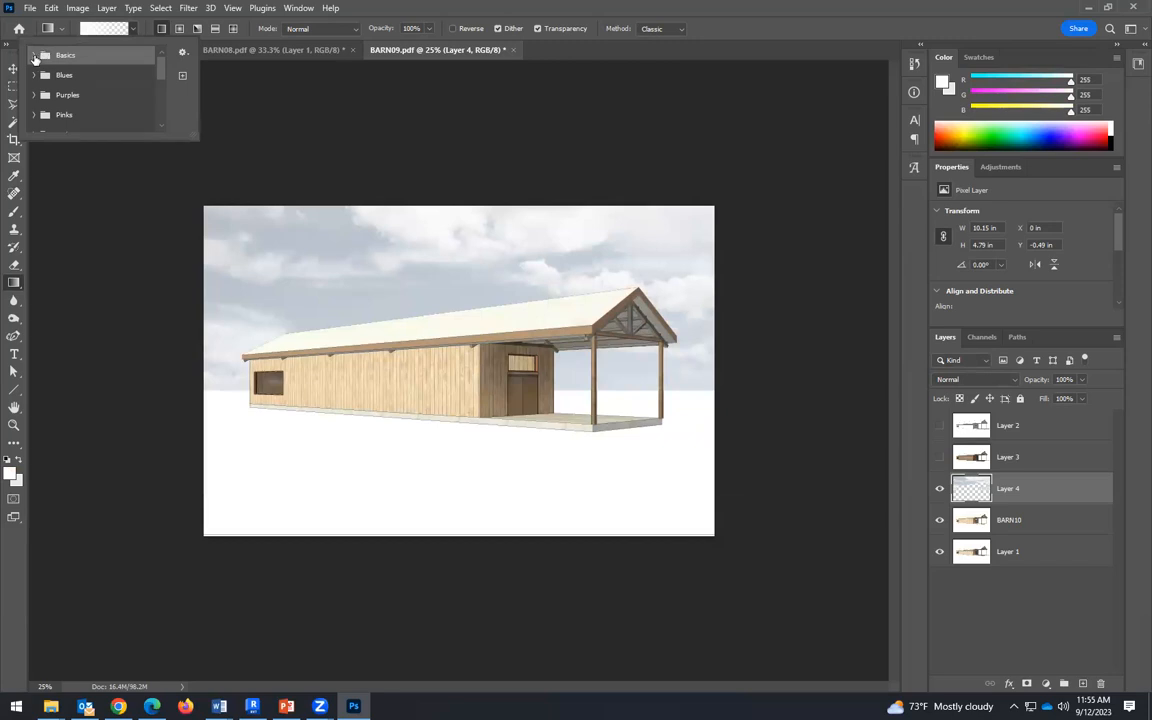
left_click(34, 55)
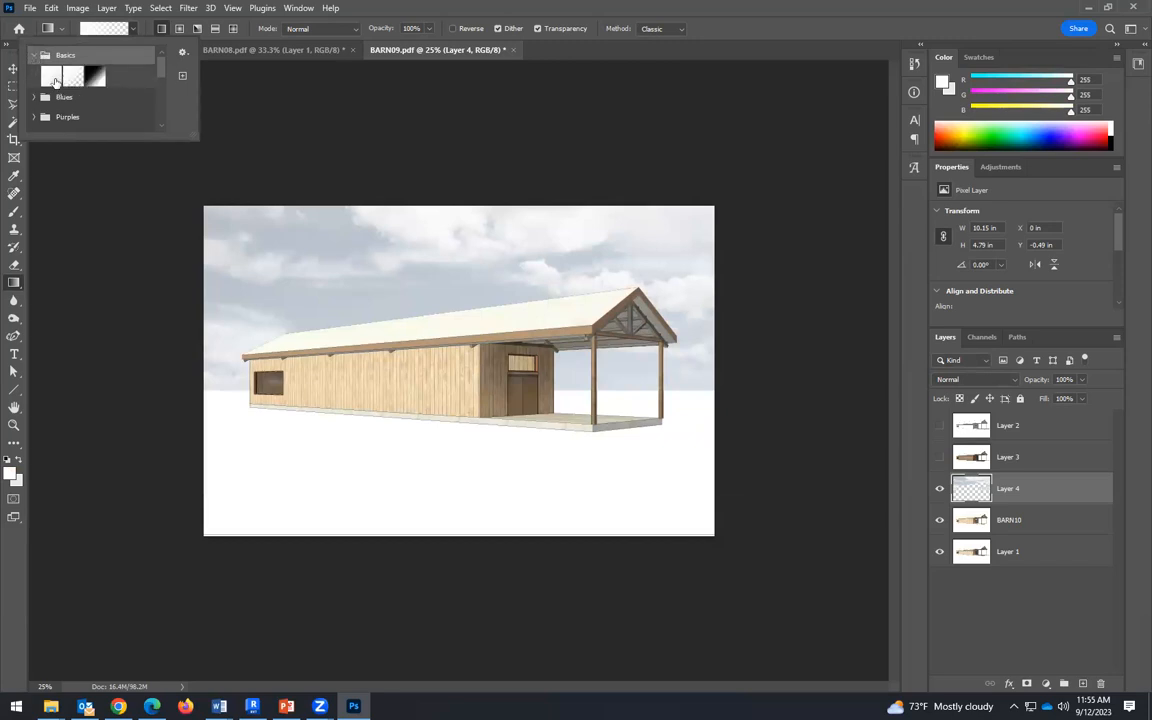
Step: Set the background color to red and compare the Basics gradient presets again
left_click(19, 483)
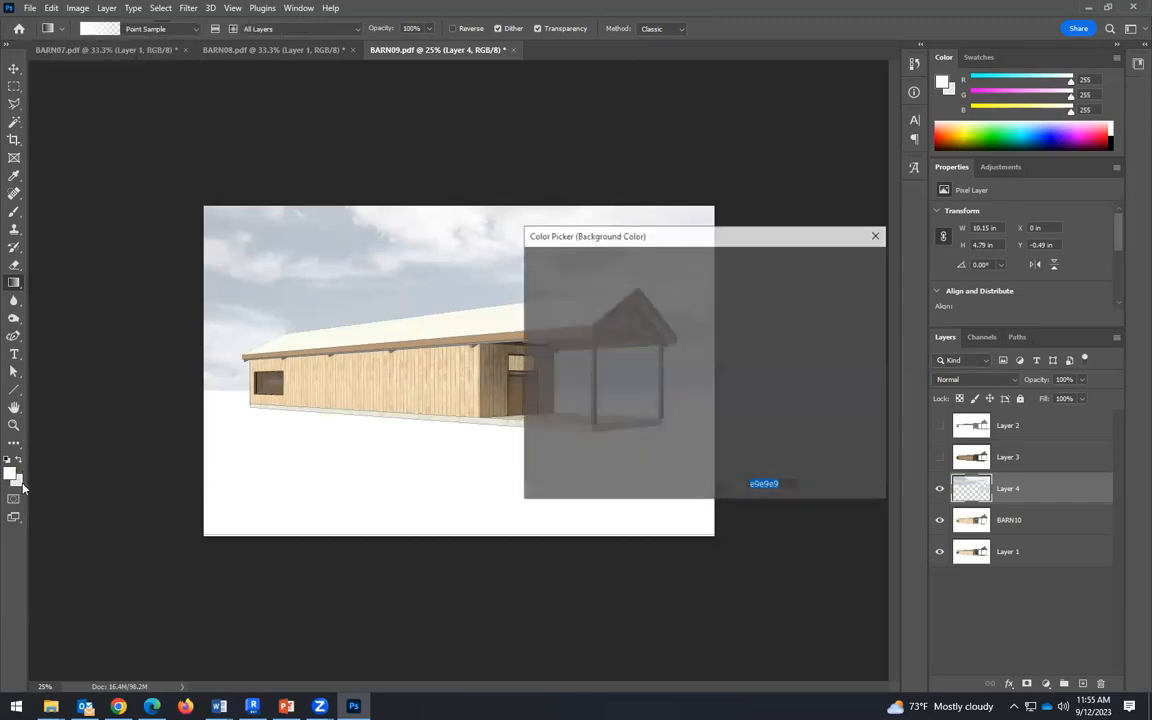
left_click(690, 270)
left_click(855, 262)
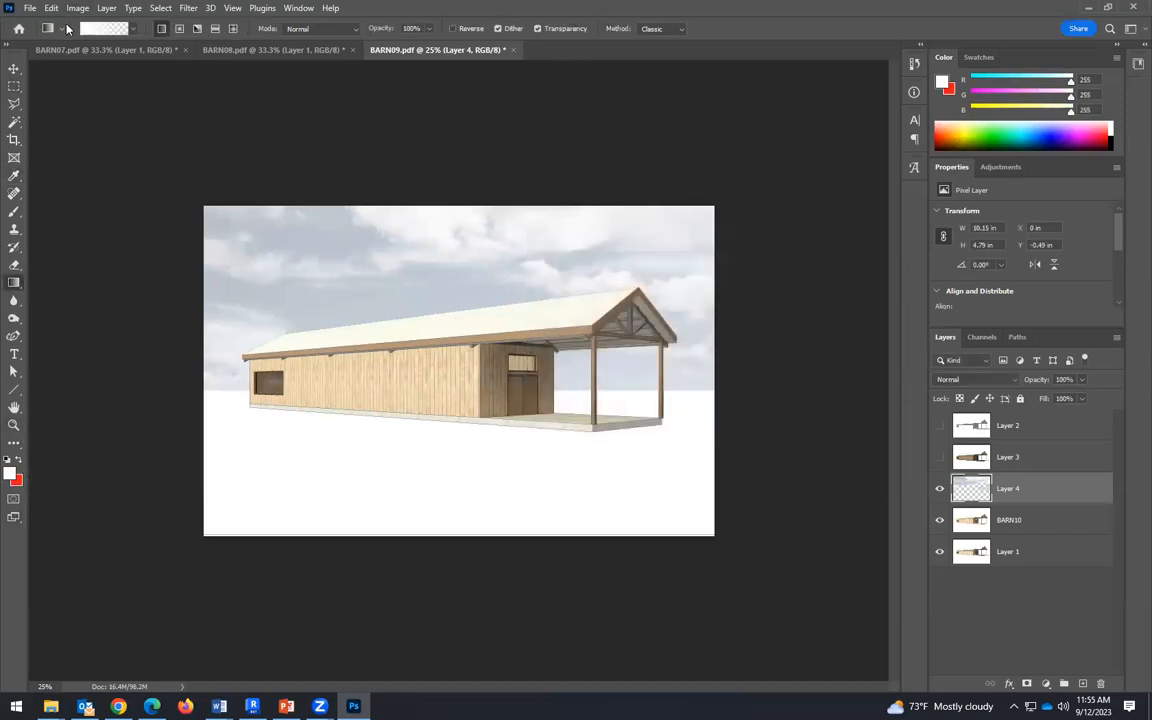
left_click(134, 30)
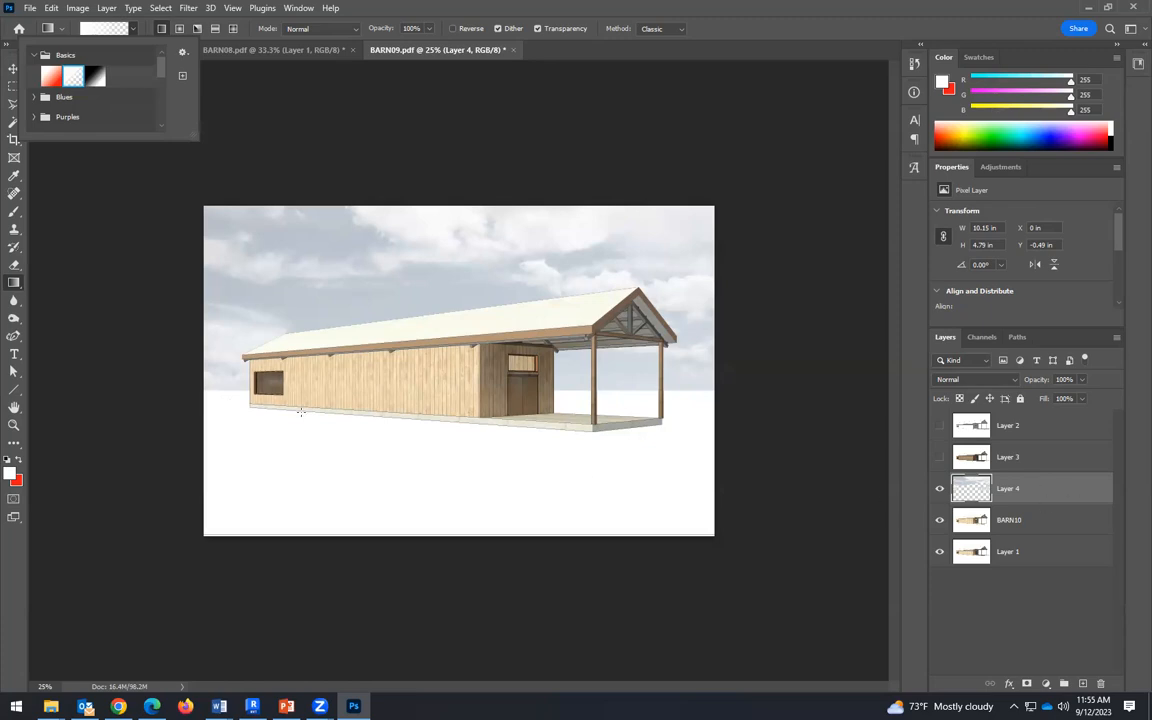
Step: Try a short white-to-transparent gradient upward across the horizon on Layer 4 without a selection, and undo it
left_click(230, 399)
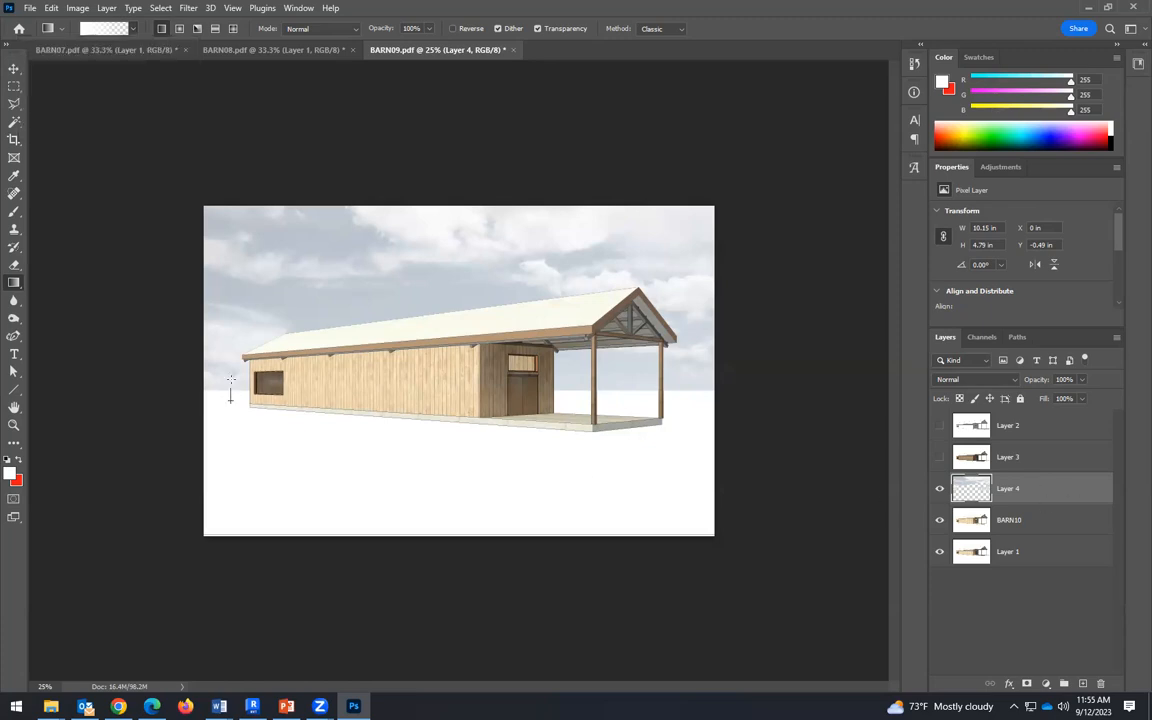
left_click_drag(230, 399, 230, 372)
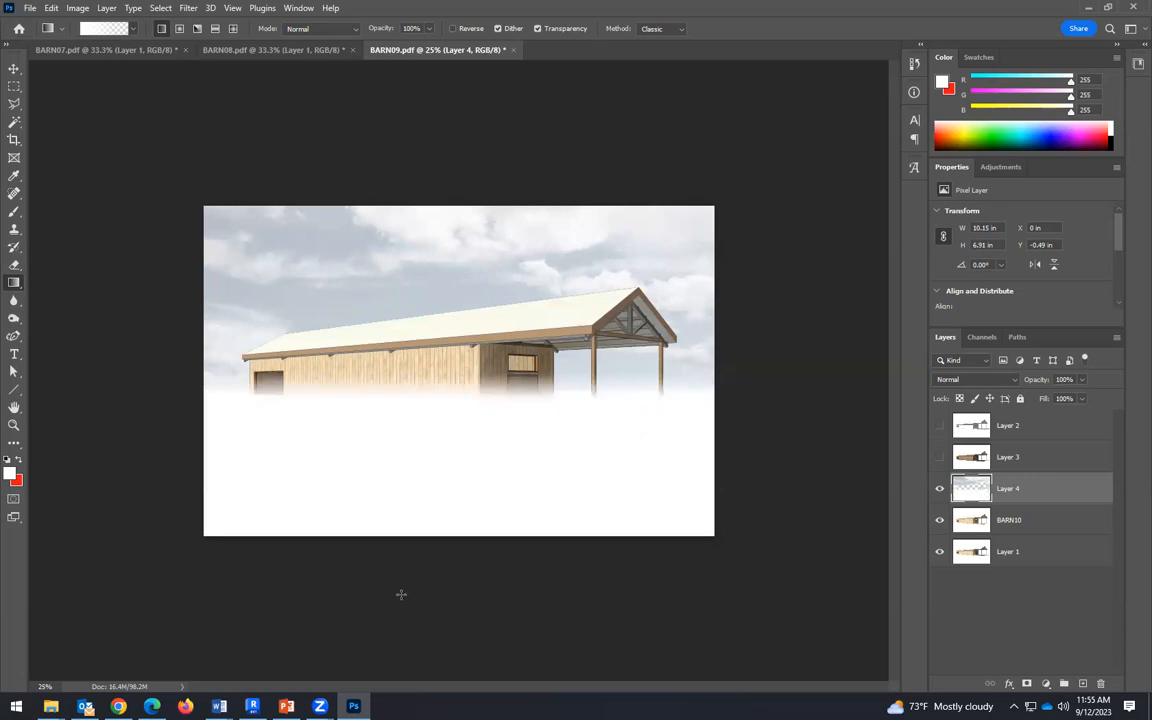
key("ctrl+z")
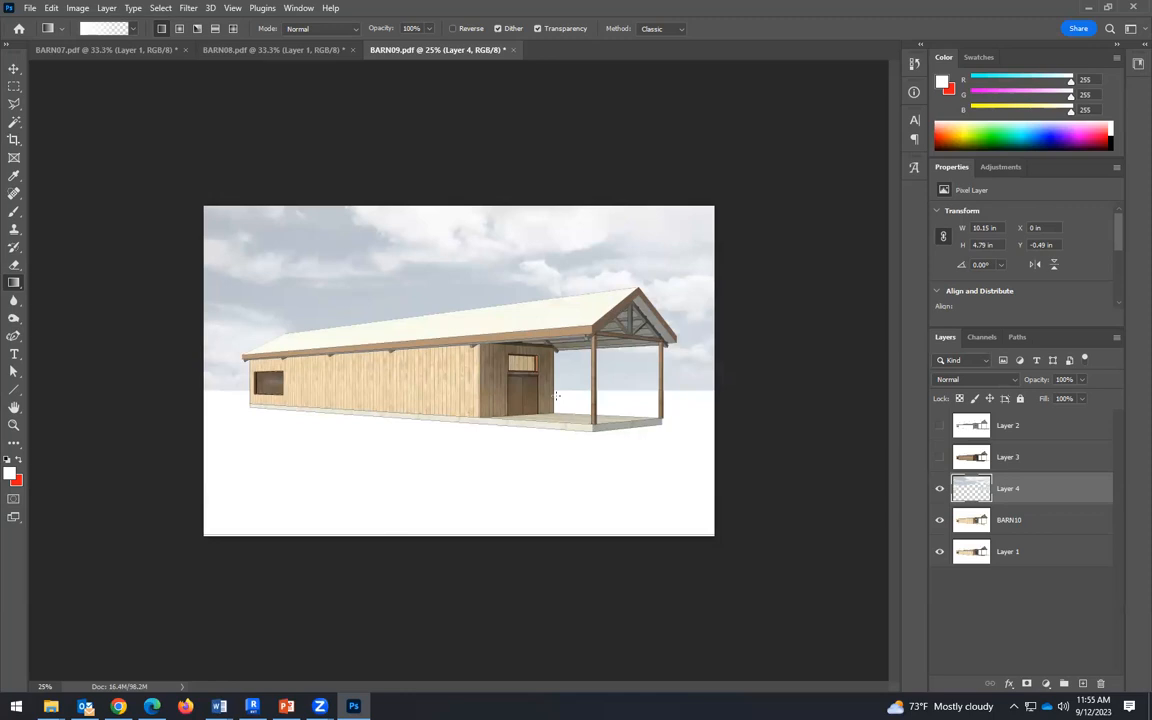
Step: Select the white area around the barn and between the porch posts on the BARN10 layer with the Magic Wand
left_click(940, 521)
left_click(941, 522)
left_click(1040, 522)
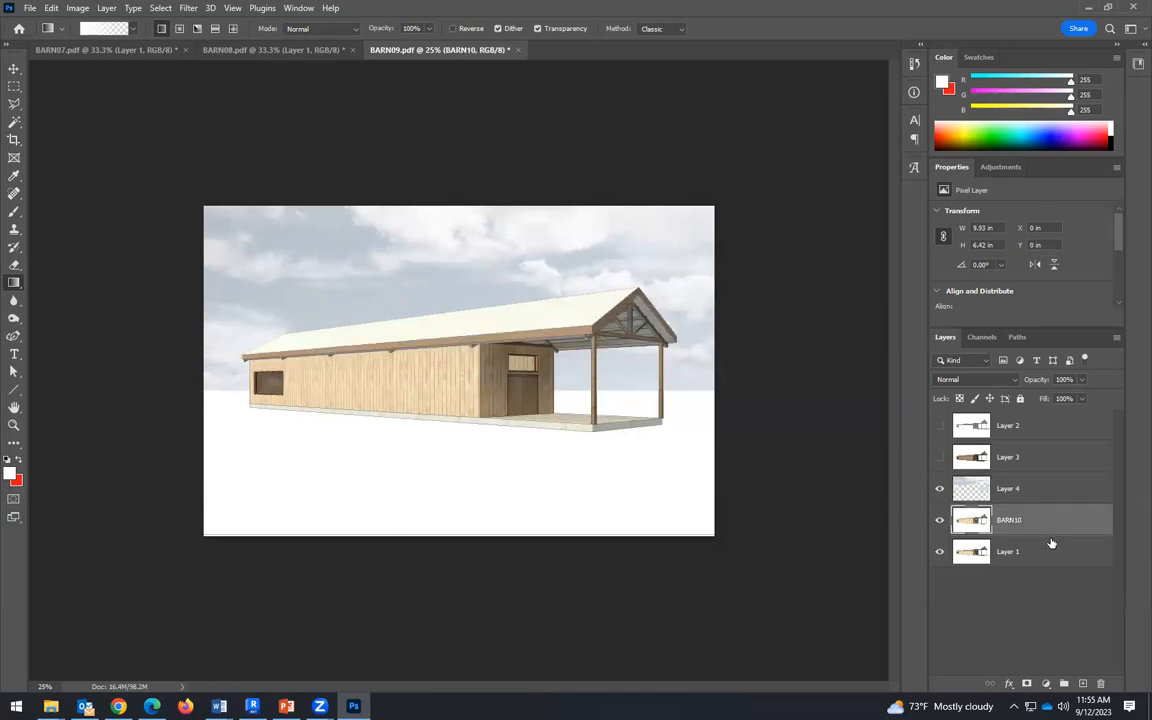
left_click(14, 122)
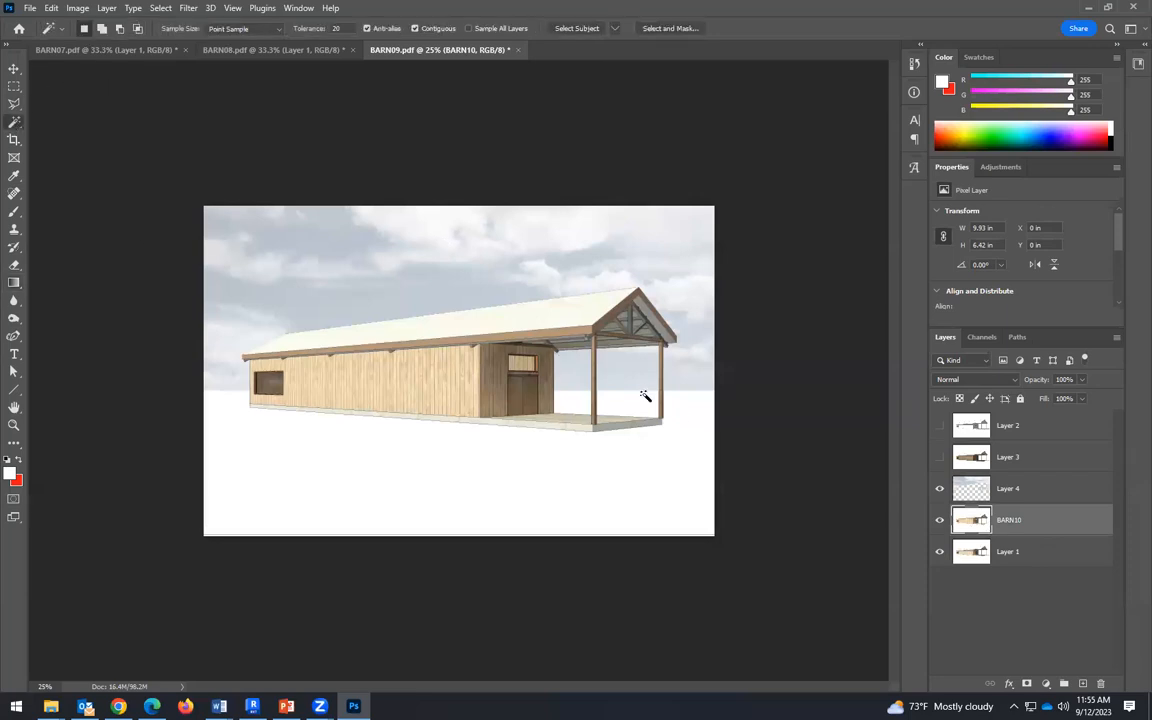
left_click(661, 452)
left_click(625, 404, "shift")
left_click(571, 393, "shift")
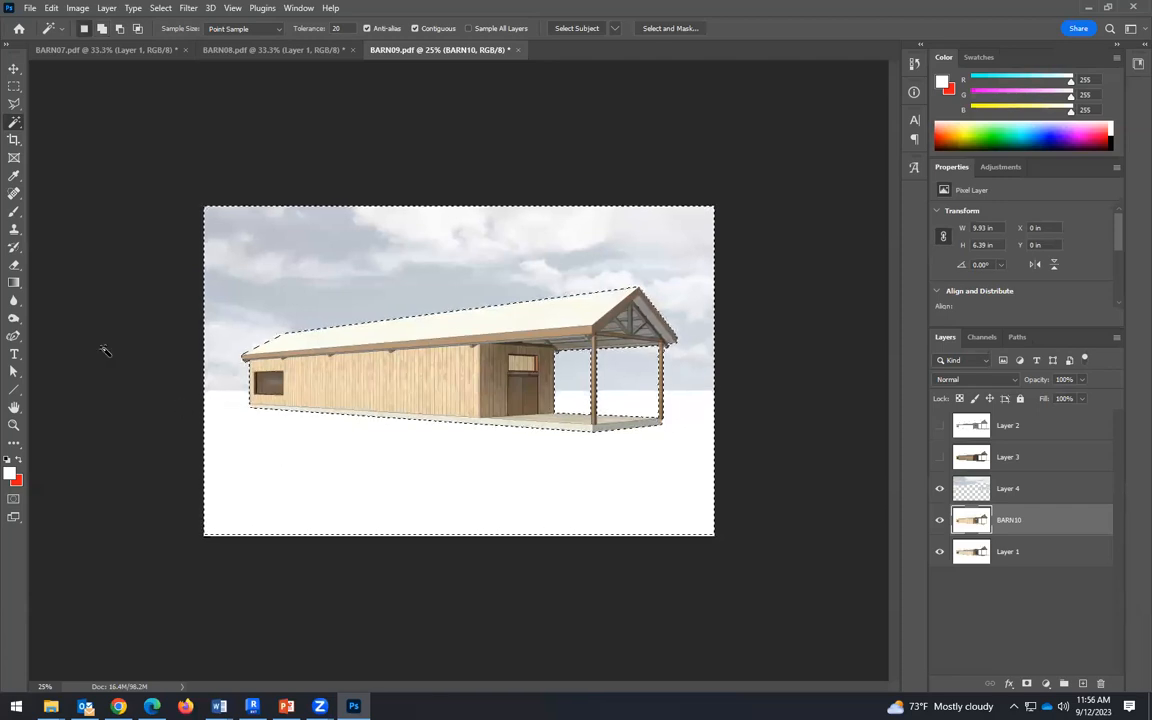
Step: Fade the Layer 4 sky with a white-to-transparent gradient drawn upward from the horizon inside the selection, and deselect
left_click(15, 284)
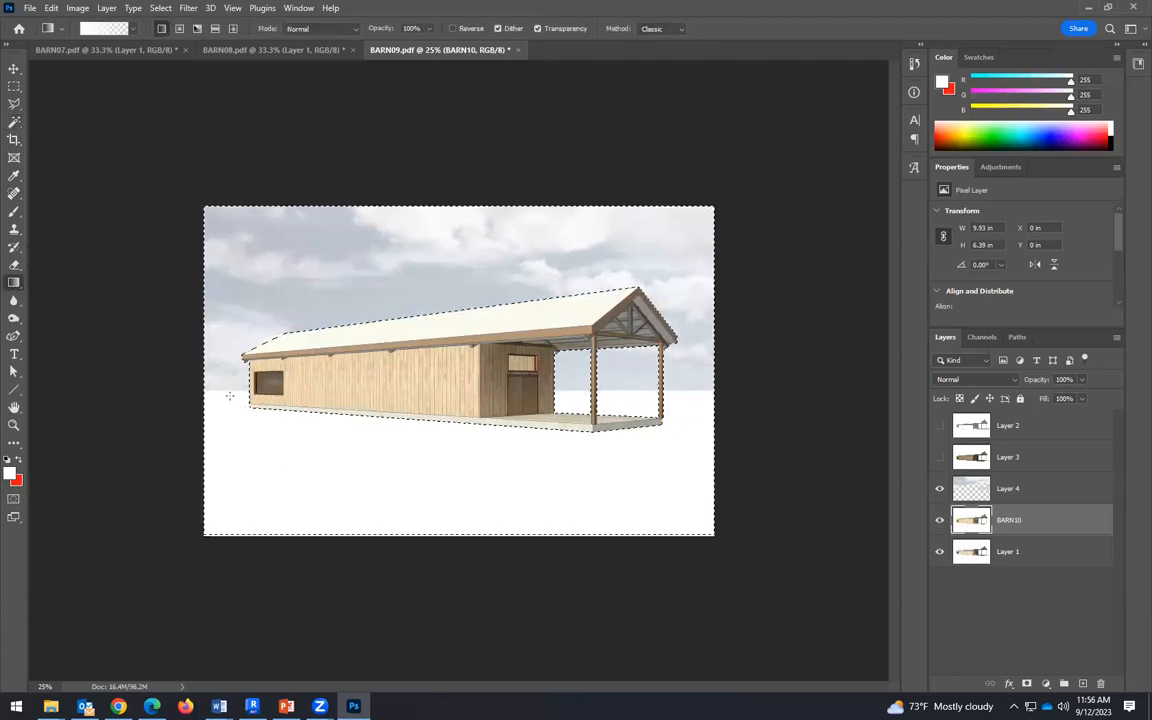
left_click_drag(229, 394, 230, 334)
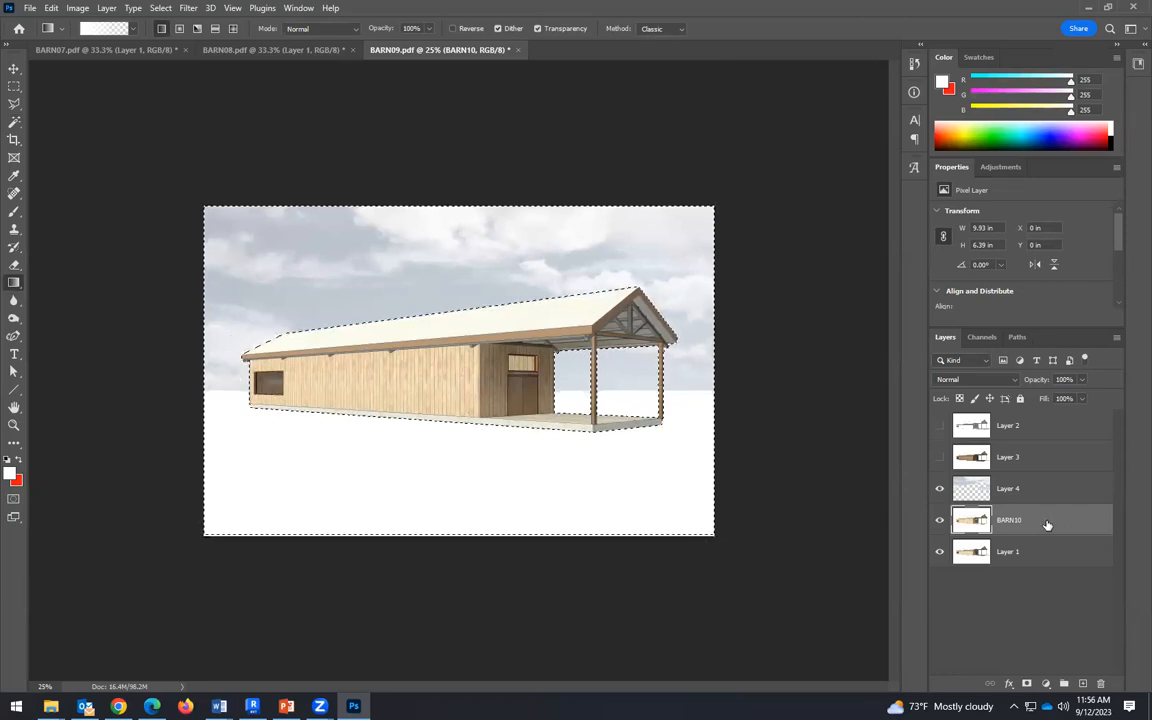
left_click(1080, 482)
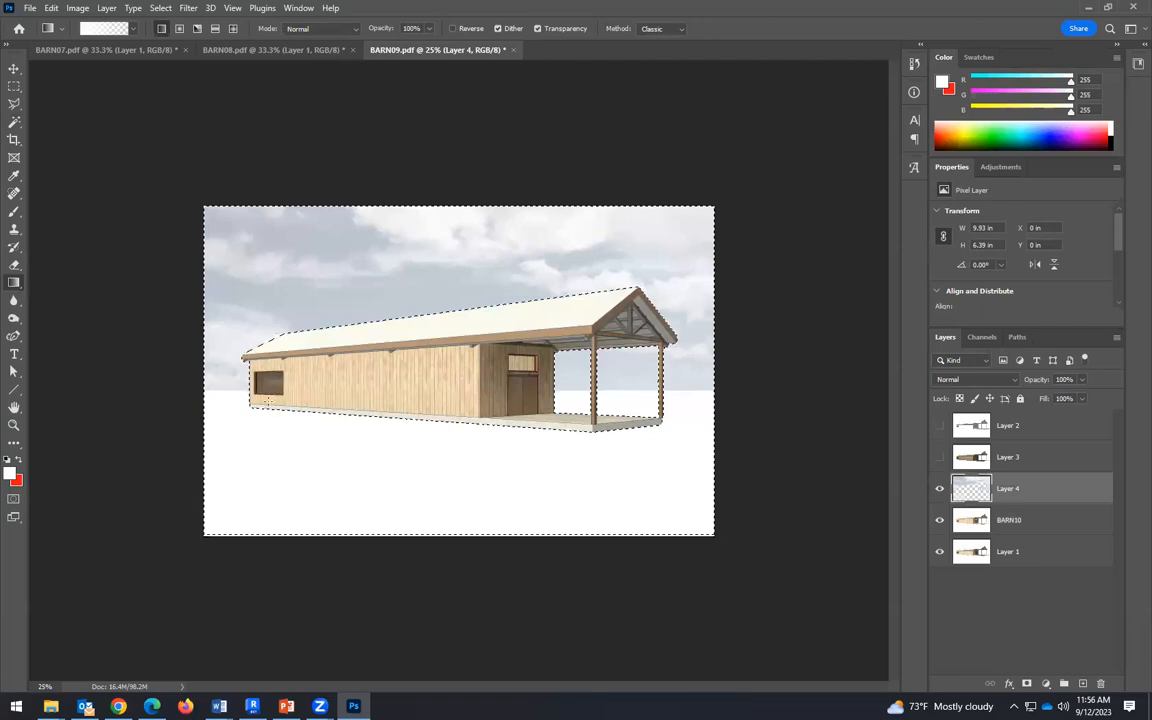
left_click_drag(227, 395, 227, 351)
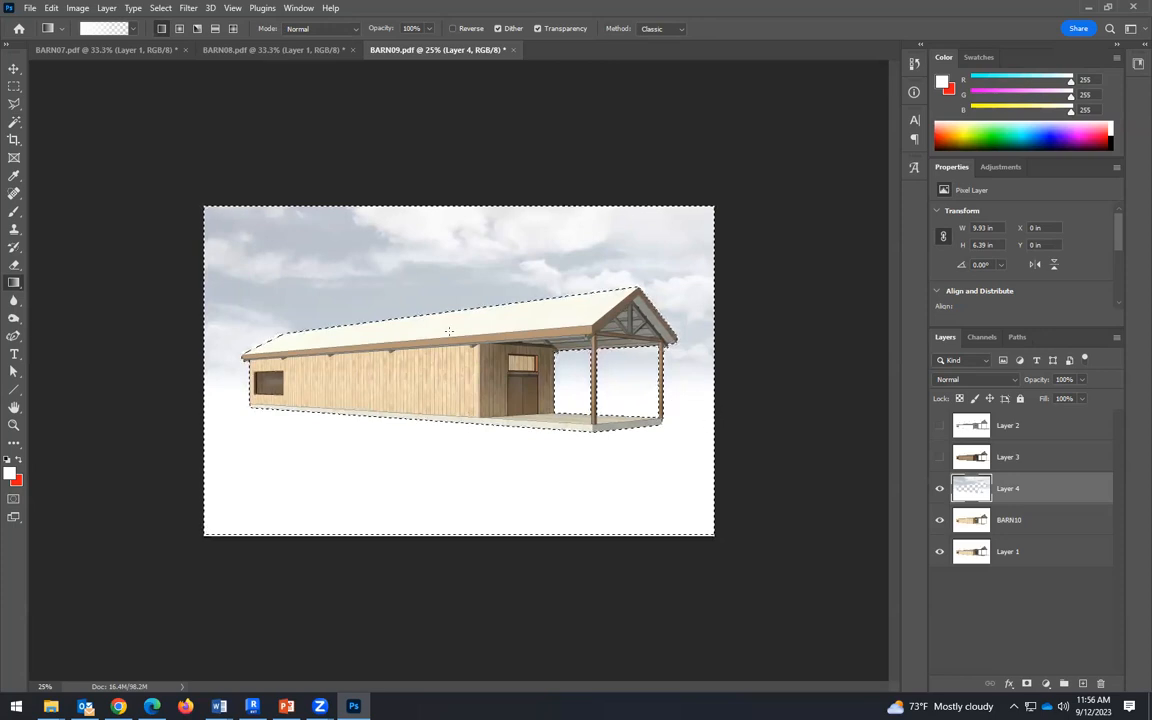
key("v")
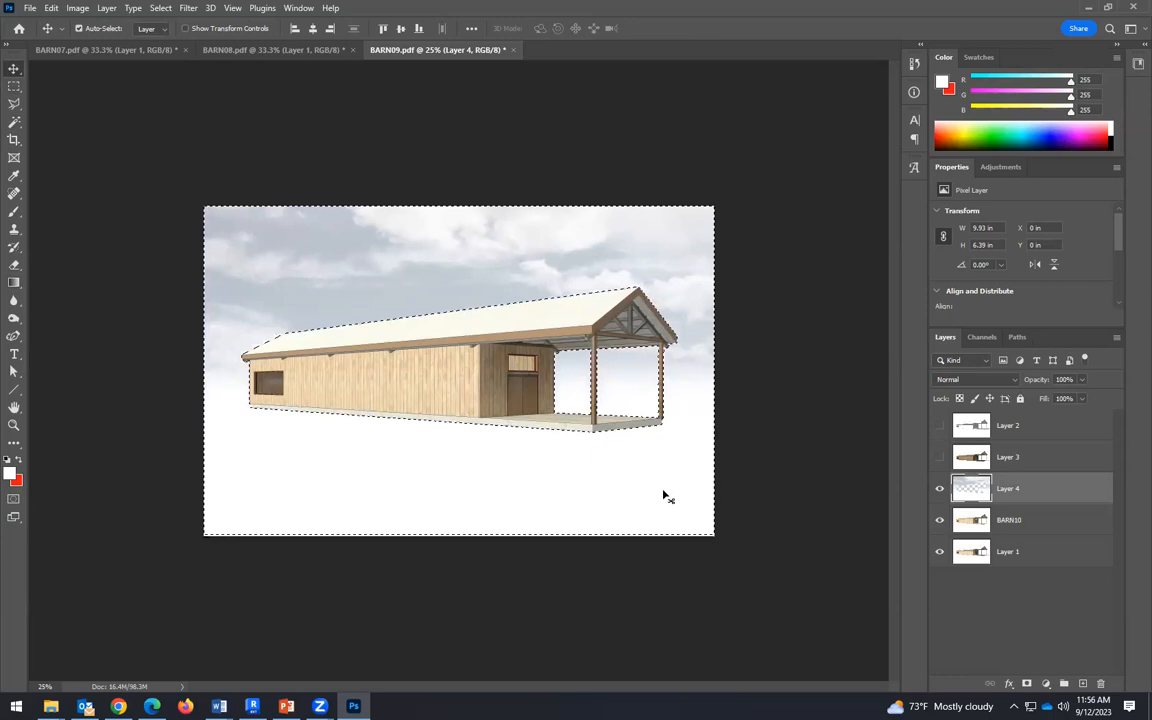
key("ctrl+d")
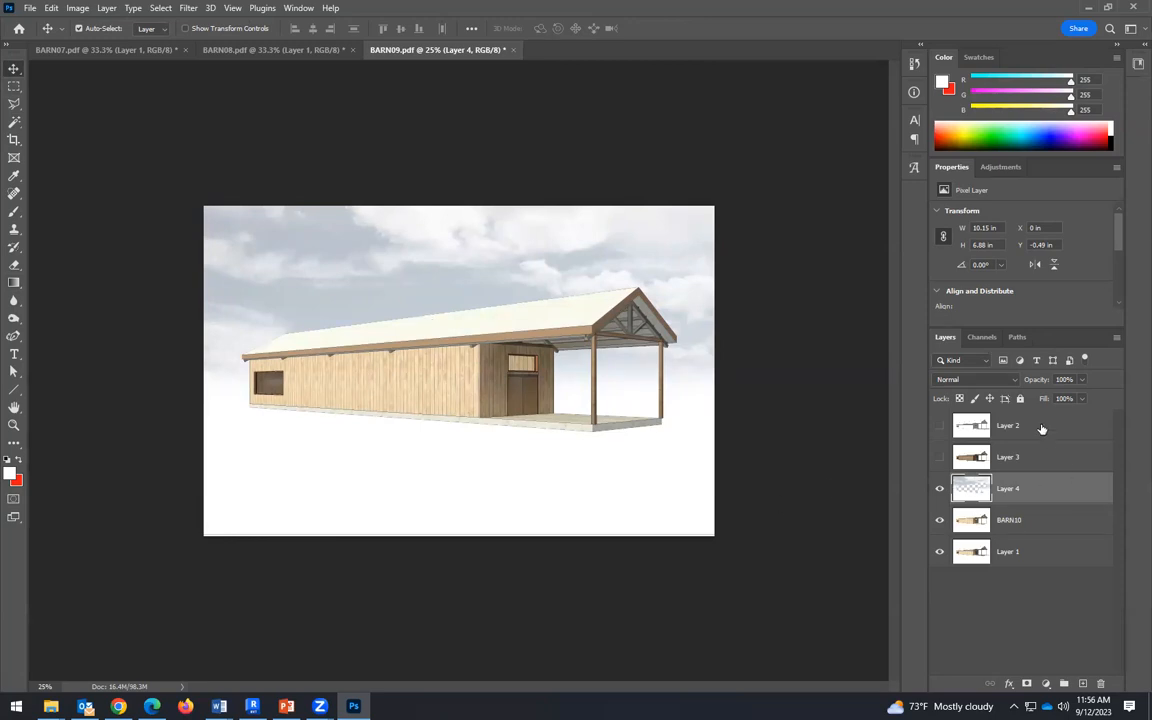
Step: Toggle the visibility of Layer 2 to compare the image with and without it
left_click(939, 426)
left_click(939, 426)
left_click(939, 426)
left_click(939, 426)
left_click(939, 426)
left_click(939, 426)
left_click(939, 426)
left_click(939, 426)
Step: Apply Hue/Saturation to the BARN10 layer with saturation -40 and lightness +15
left_click(1040, 530)
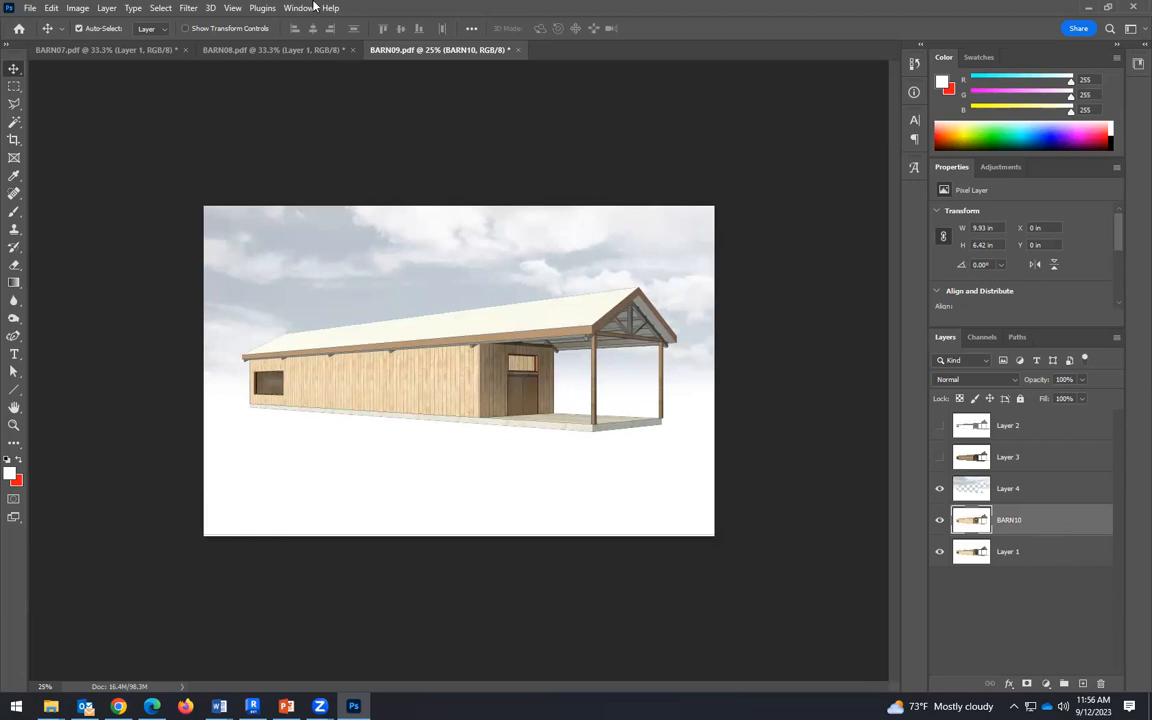
left_click(77, 7)
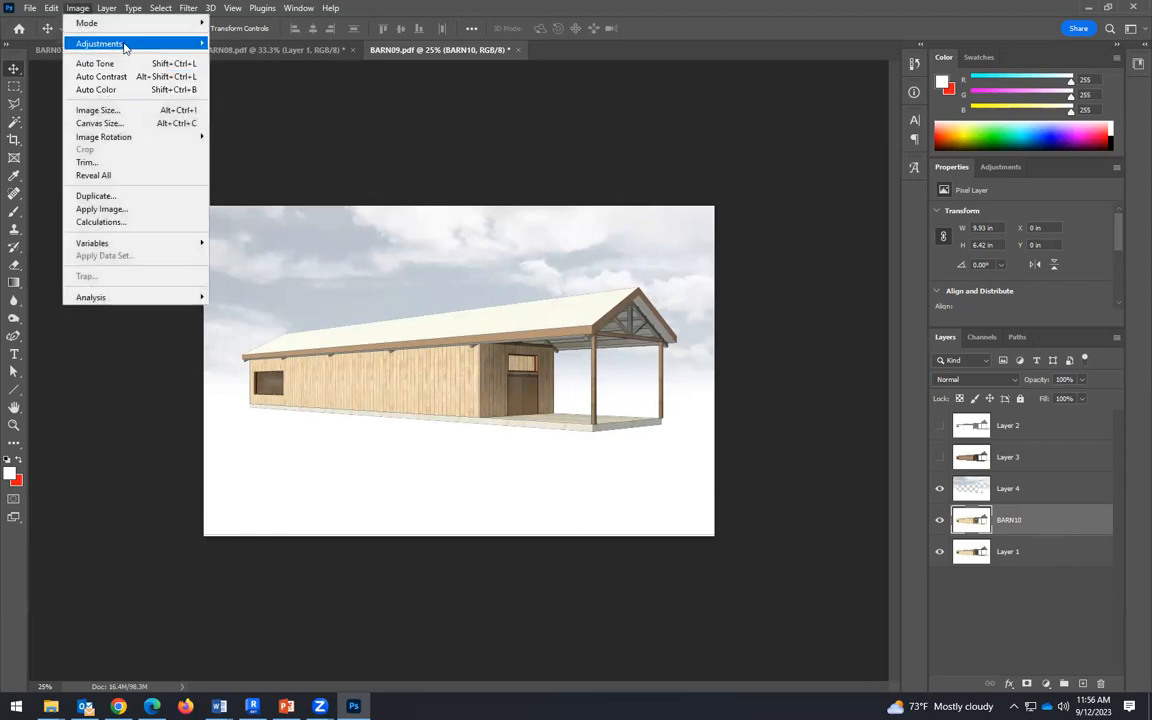
mouse_move(125, 46)
left_click(262, 116)
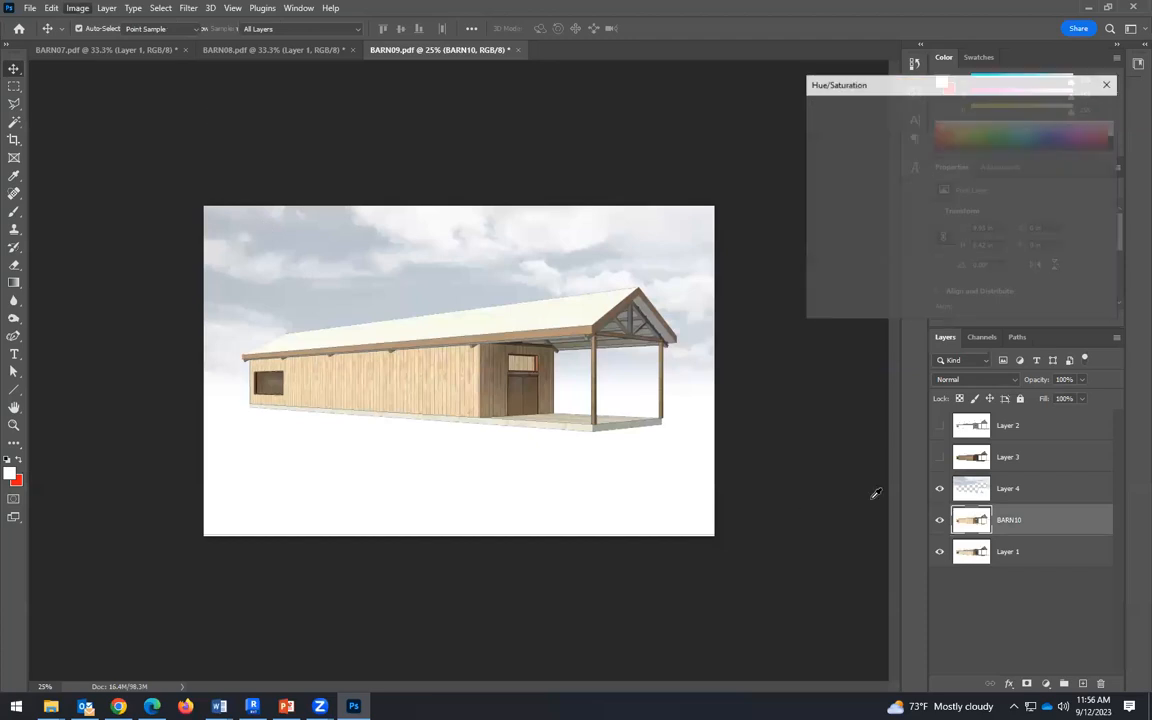
left_click_drag(928, 213, 941, 253)
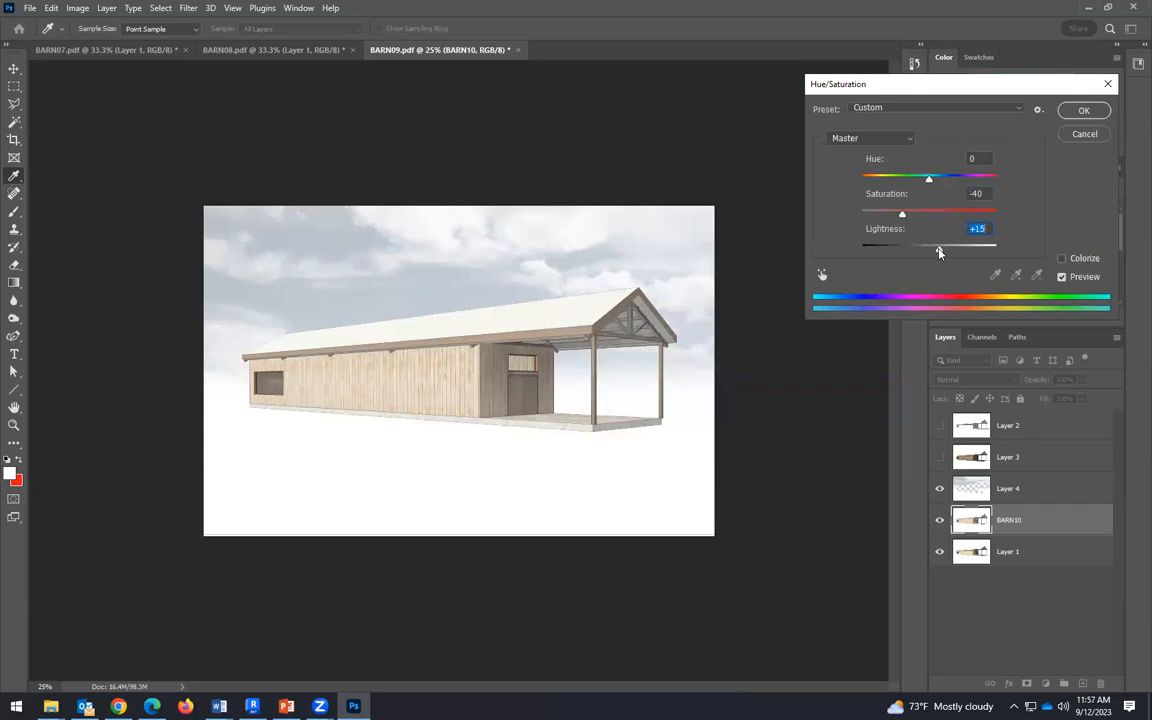
left_click(1080, 112)
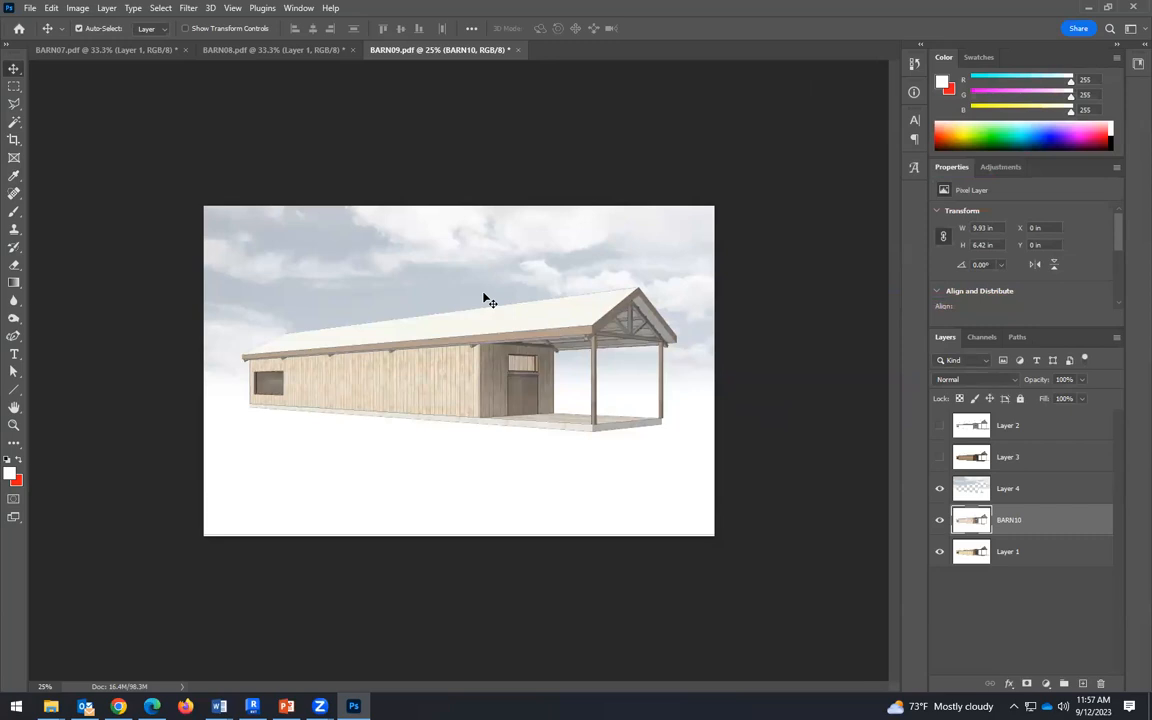
Step: Undo the BARN10 Hue/Saturation change and the deselection to compare the barn's color, and redo both
key("ctrl+z")
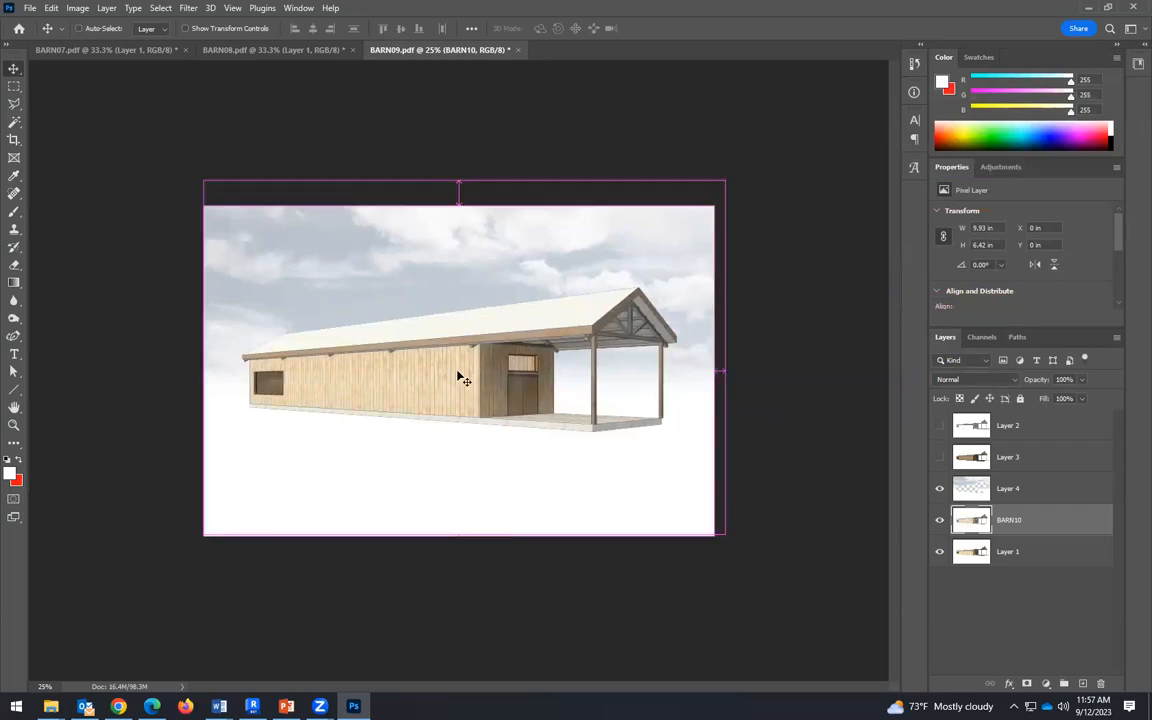
key("ctrl+z")
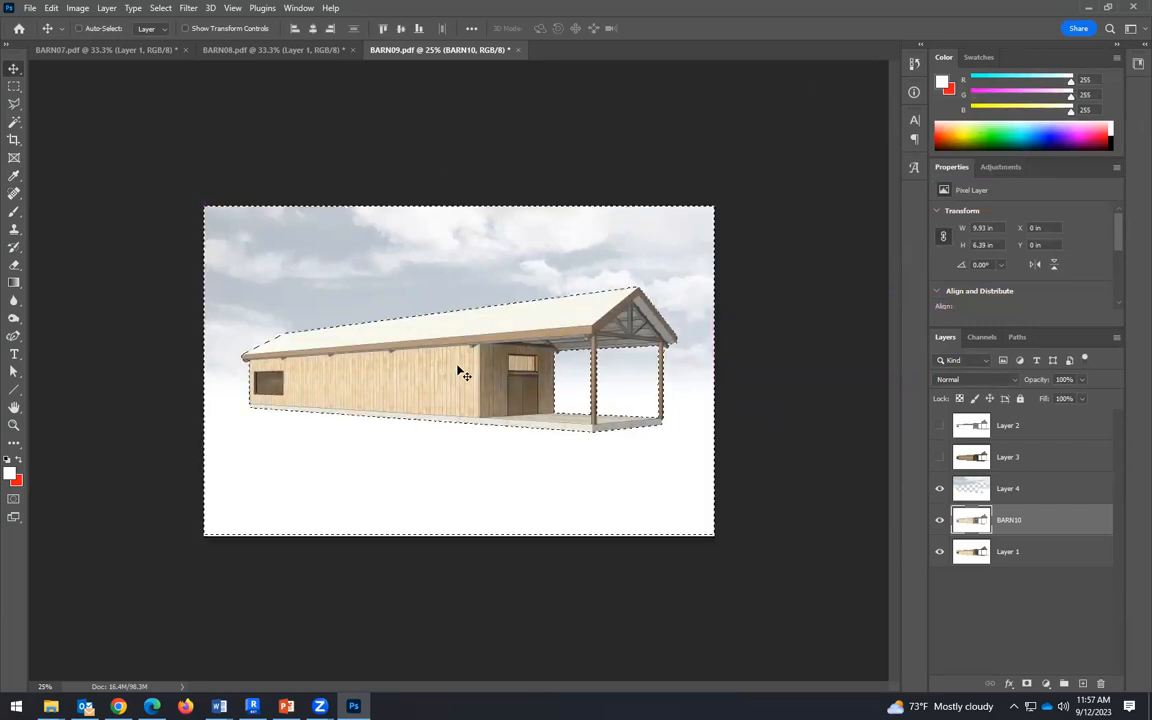
key("ctrl+z")
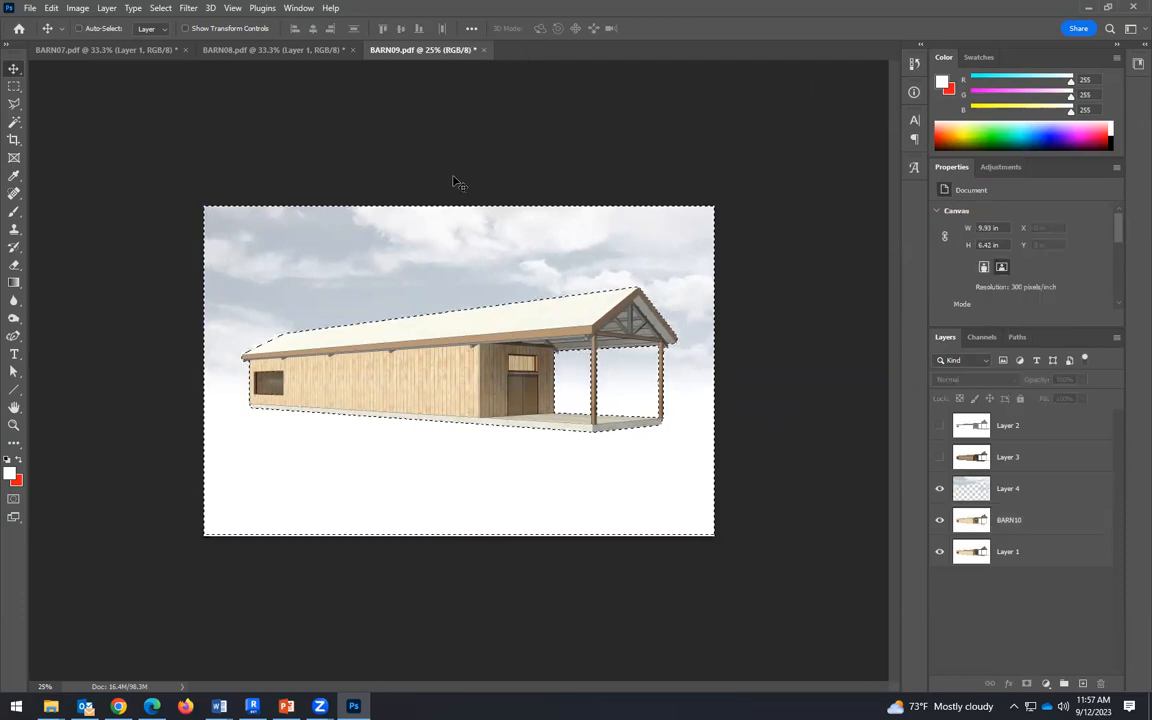
left_click(51, 8)
left_click(76, 36)
left_click(51, 8)
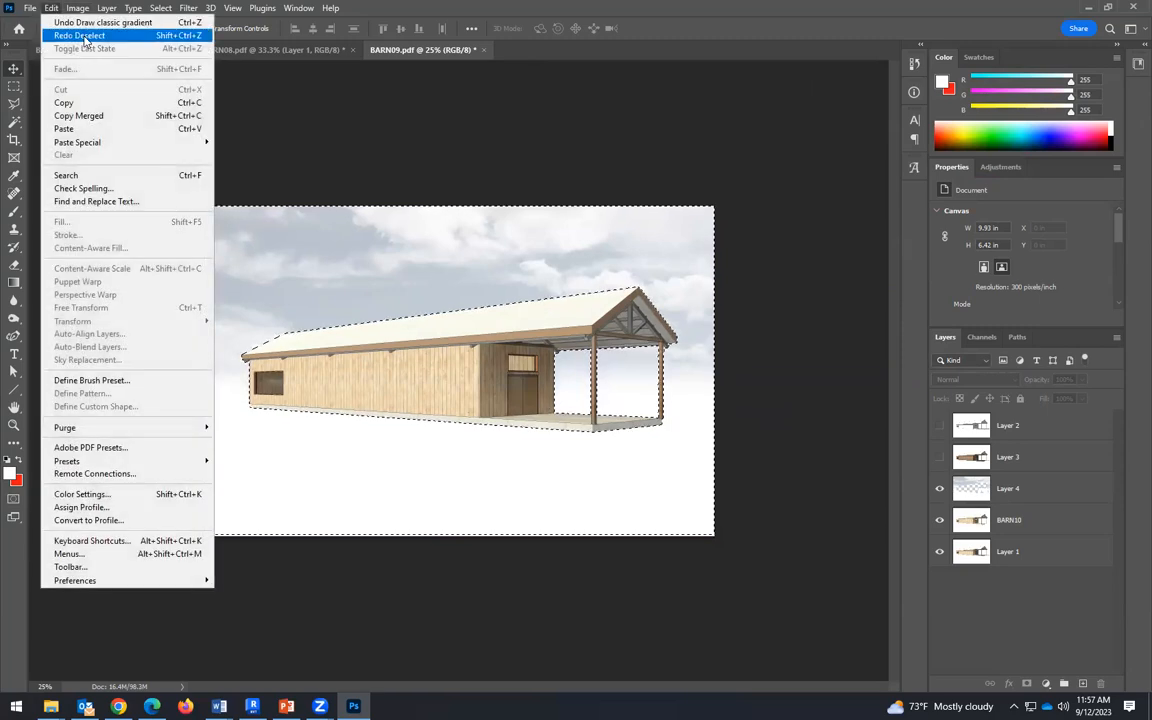
left_click(79, 35)
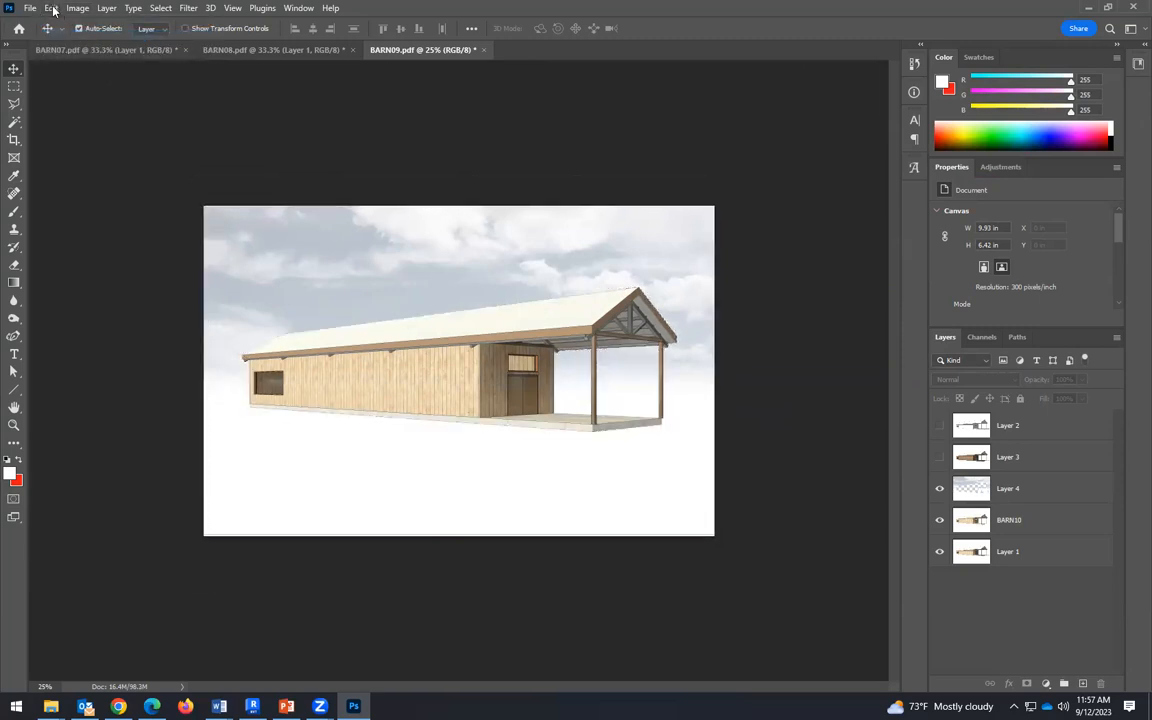
left_click(51, 8)
left_click(80, 37)
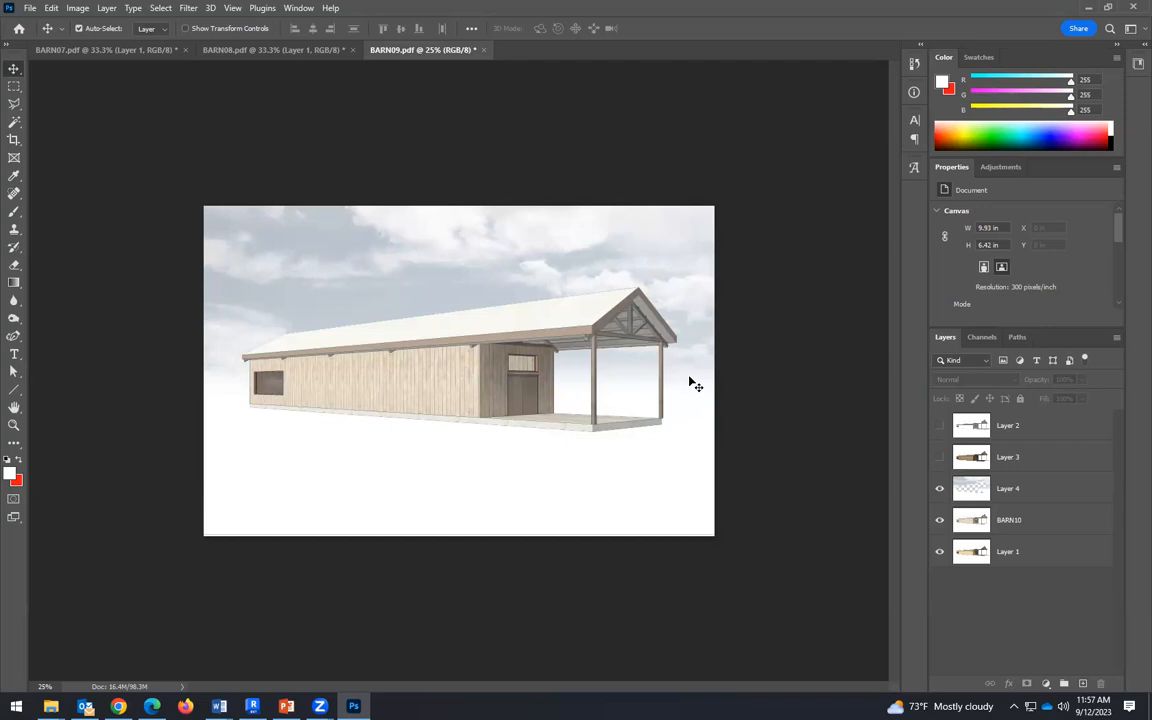
Step: Hide the BARN10 and Layer 4 layers and make Layer 1 the active layer, comparing it with and without the sky
left_click(939, 521)
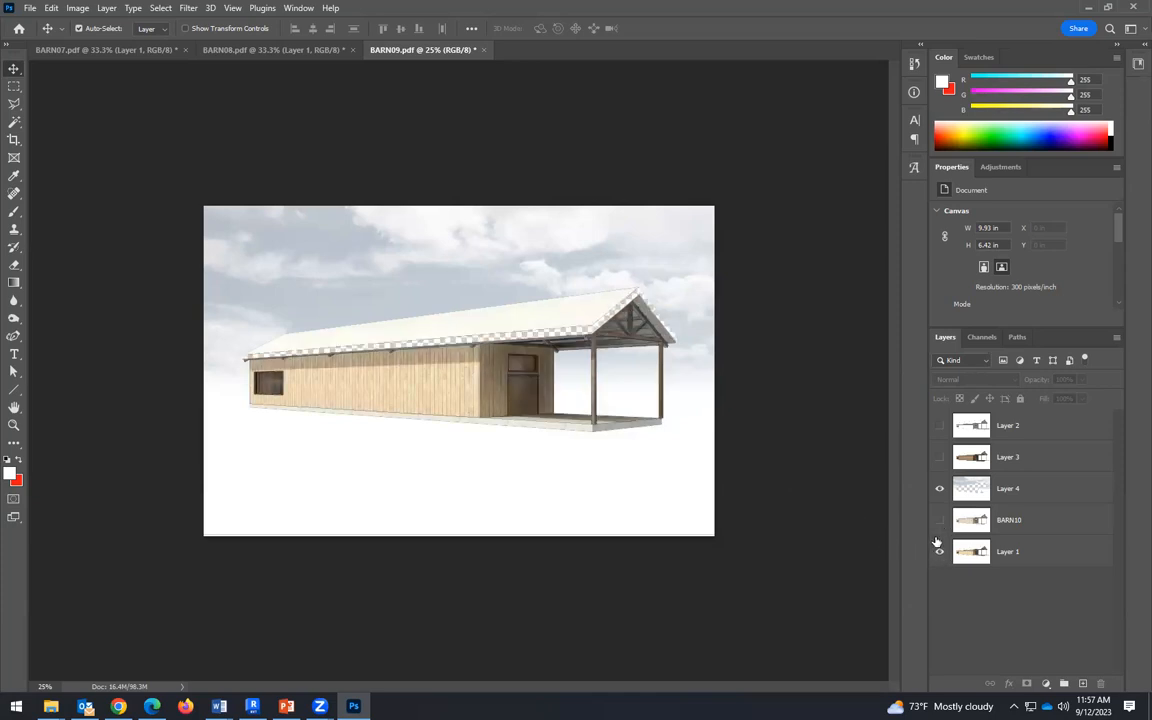
left_click(1012, 551)
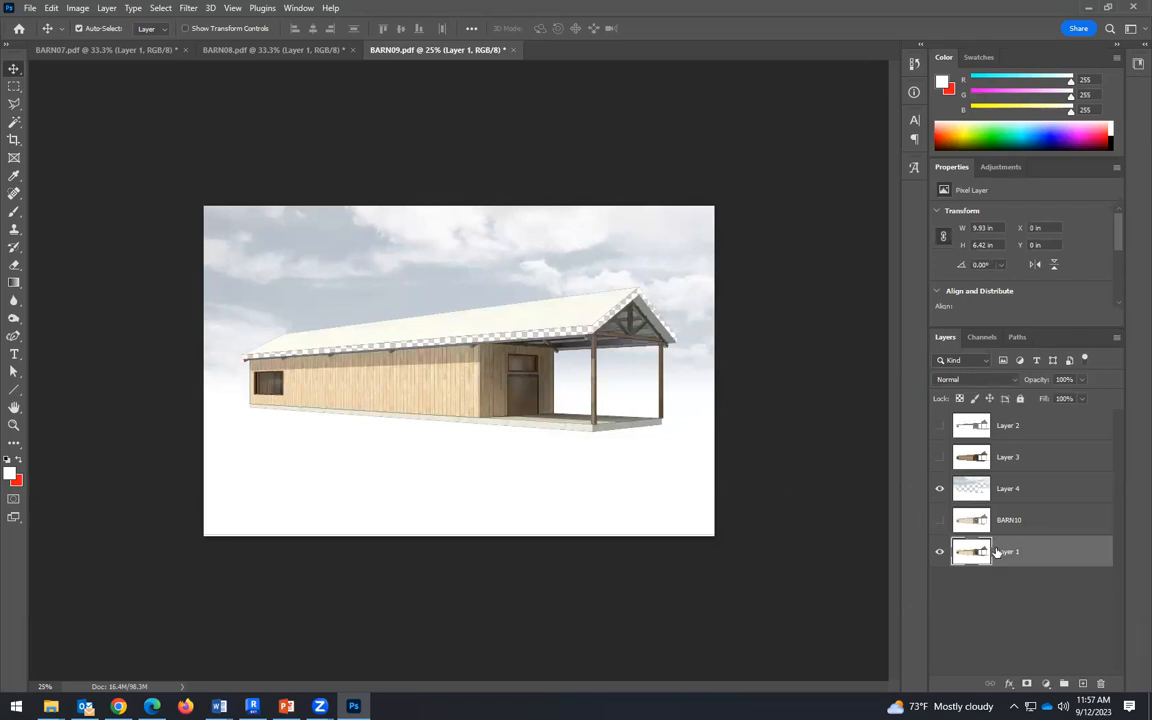
left_click(938, 490)
left_click(938, 490)
left_click(938, 490)
left_click(938, 491)
left_click(938, 492)
left_click(938, 492)
left_click(938, 492)
left_click(938, 492)
left_click(938, 492)
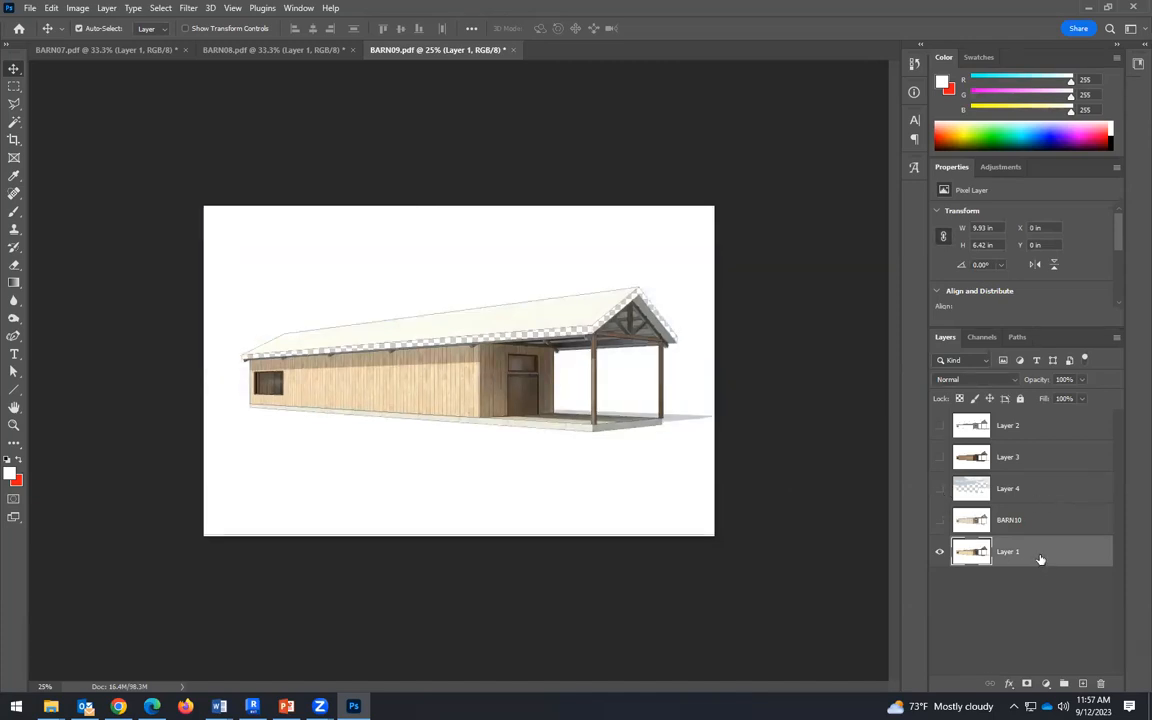
Step: Select the barn's ground shadow and porch floor areas from Layer 1 with the Magic Wand, delete them from the visible Layer 4, and deselect
left_click(14, 121)
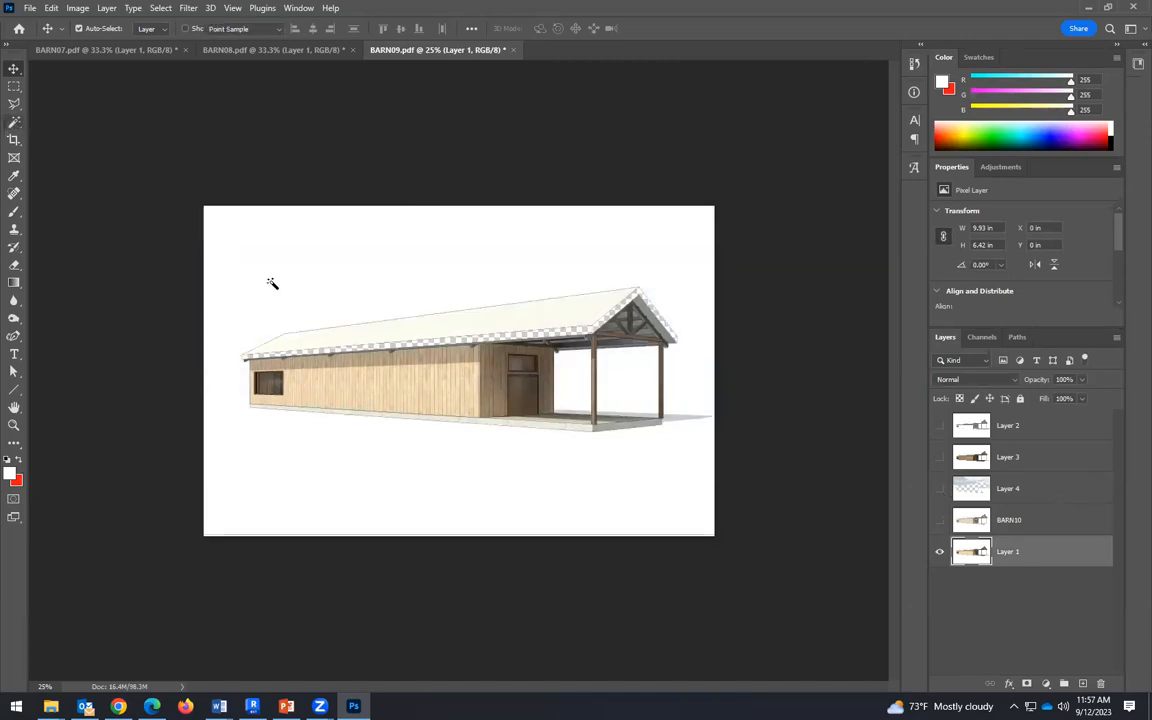
left_click(676, 419)
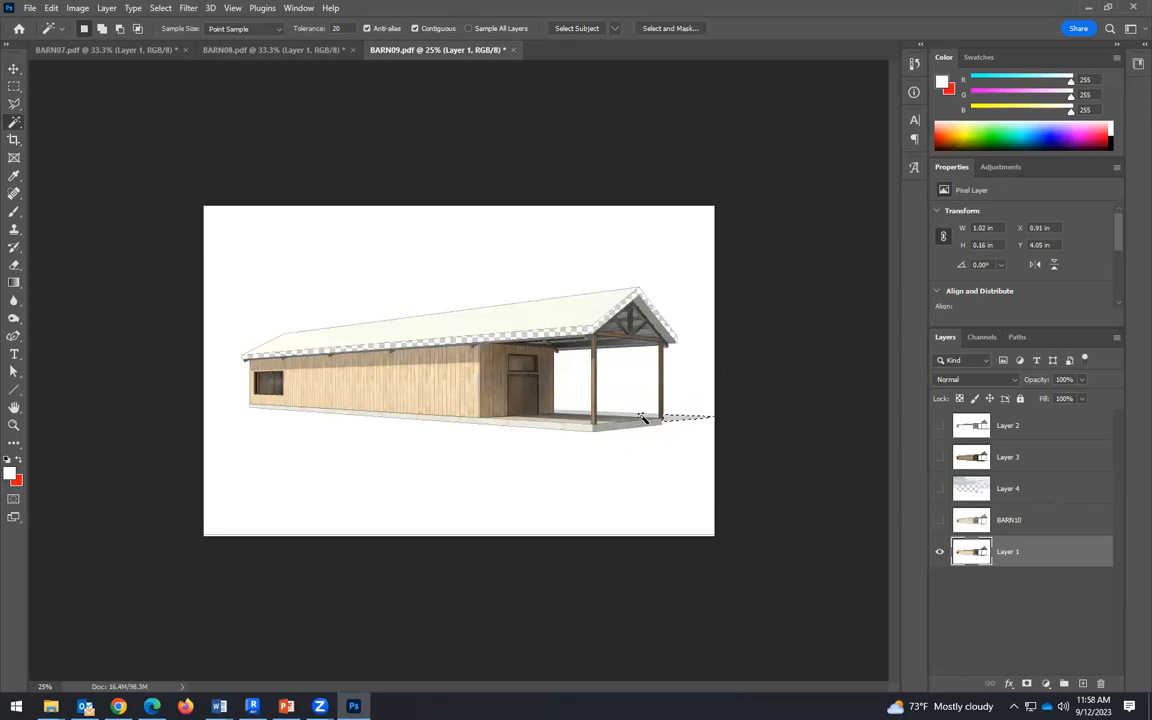
left_click(610, 418, "shift")
left_click(572, 419, "shift")
left_click(939, 489)
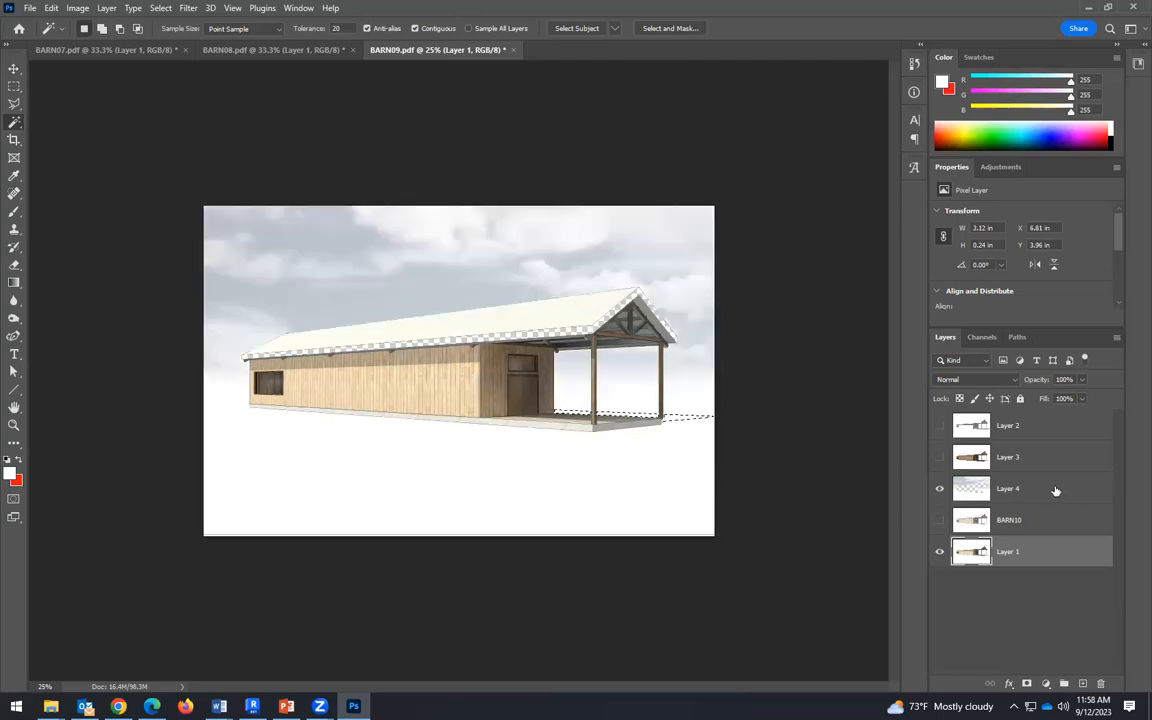
left_click(1052, 488)
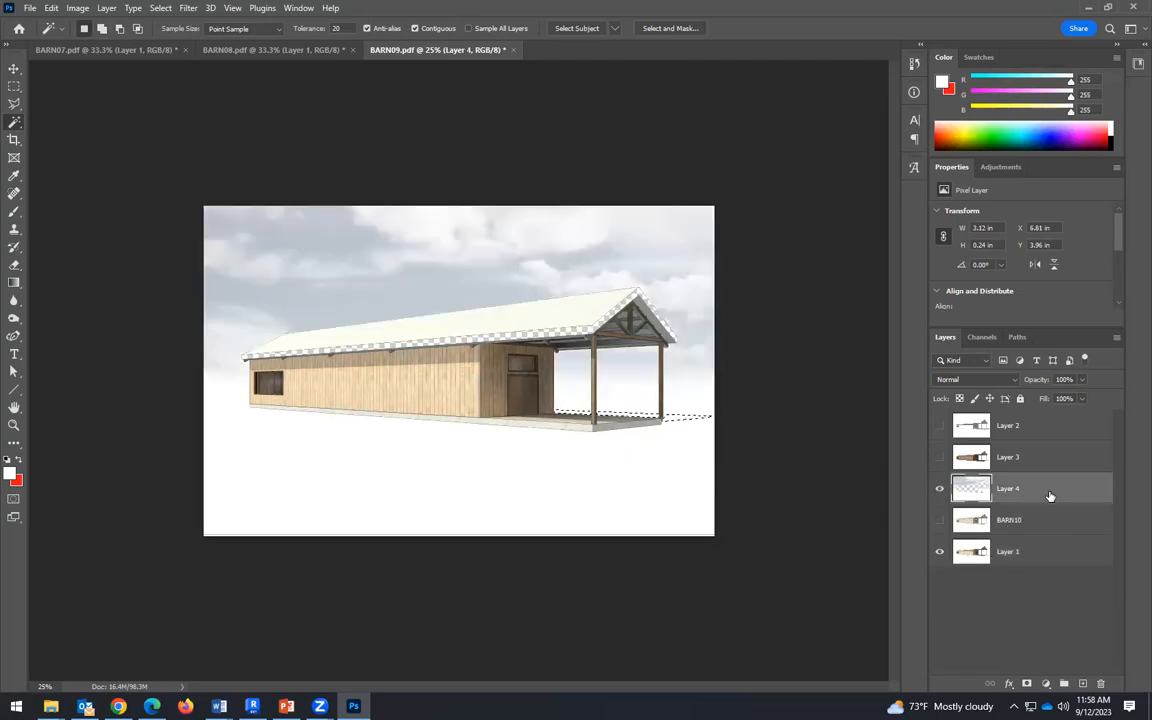
key("Delete")
key("ctrl+d")
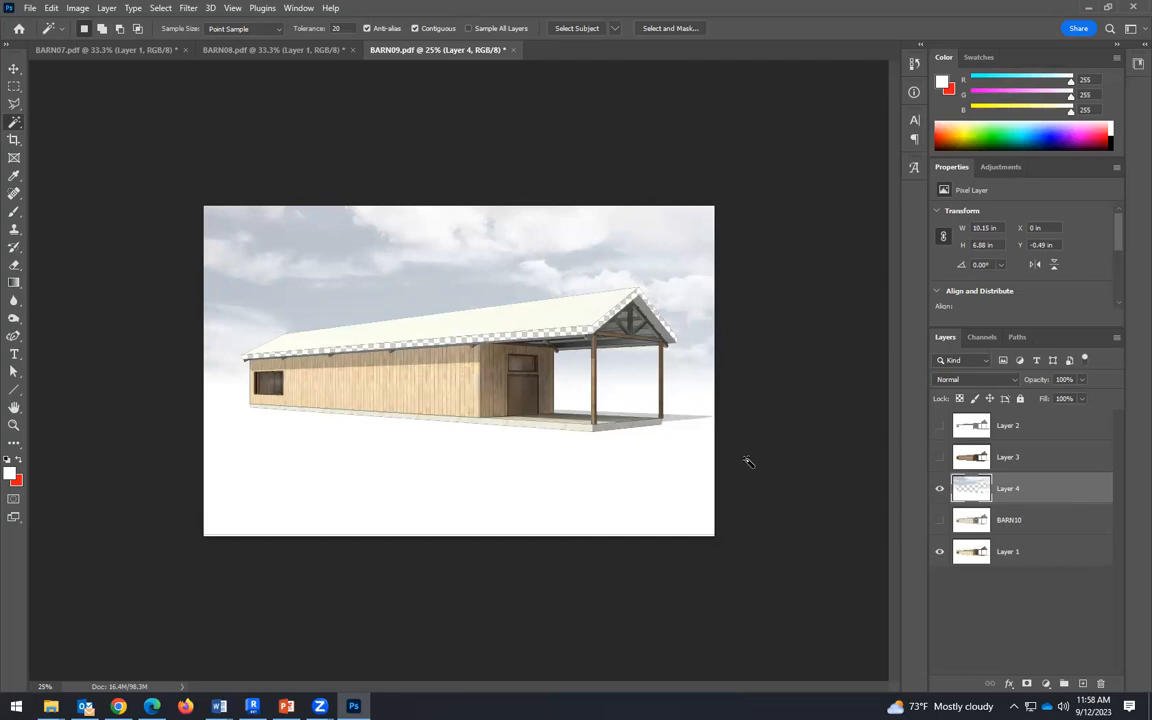
Step: Show the BARN10 layer, make it active, and toggle its visibility repeatedly to compare it with Layer 1
left_click(941, 528)
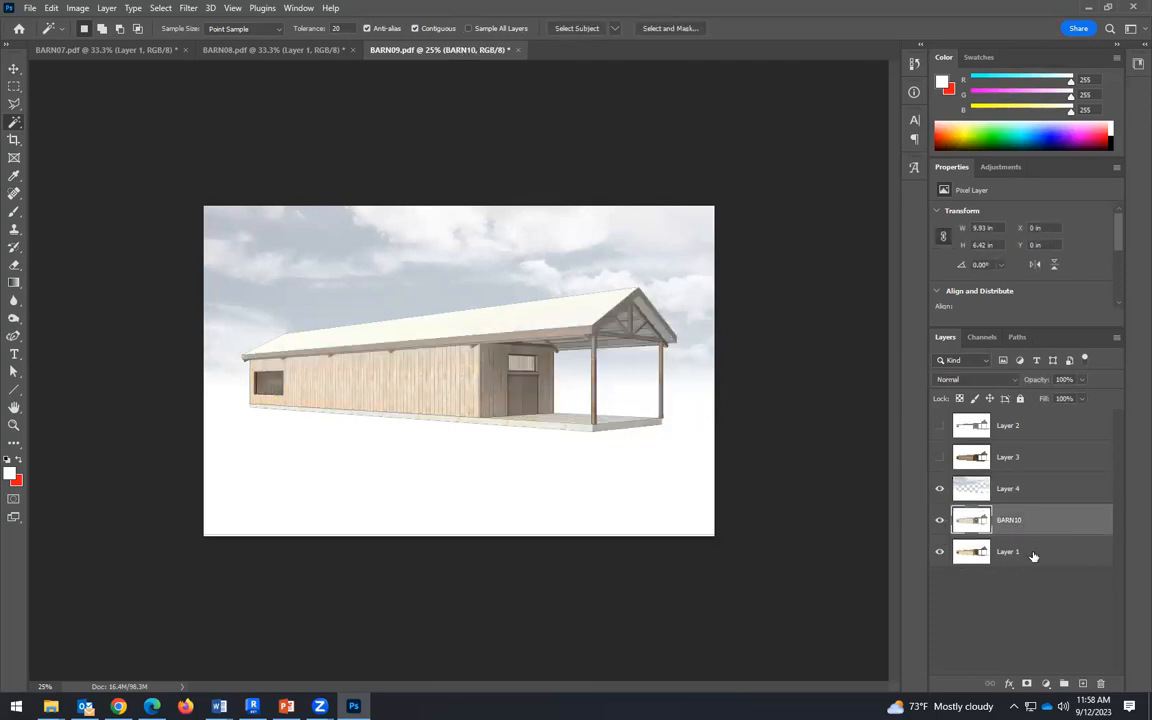
left_click(938, 524)
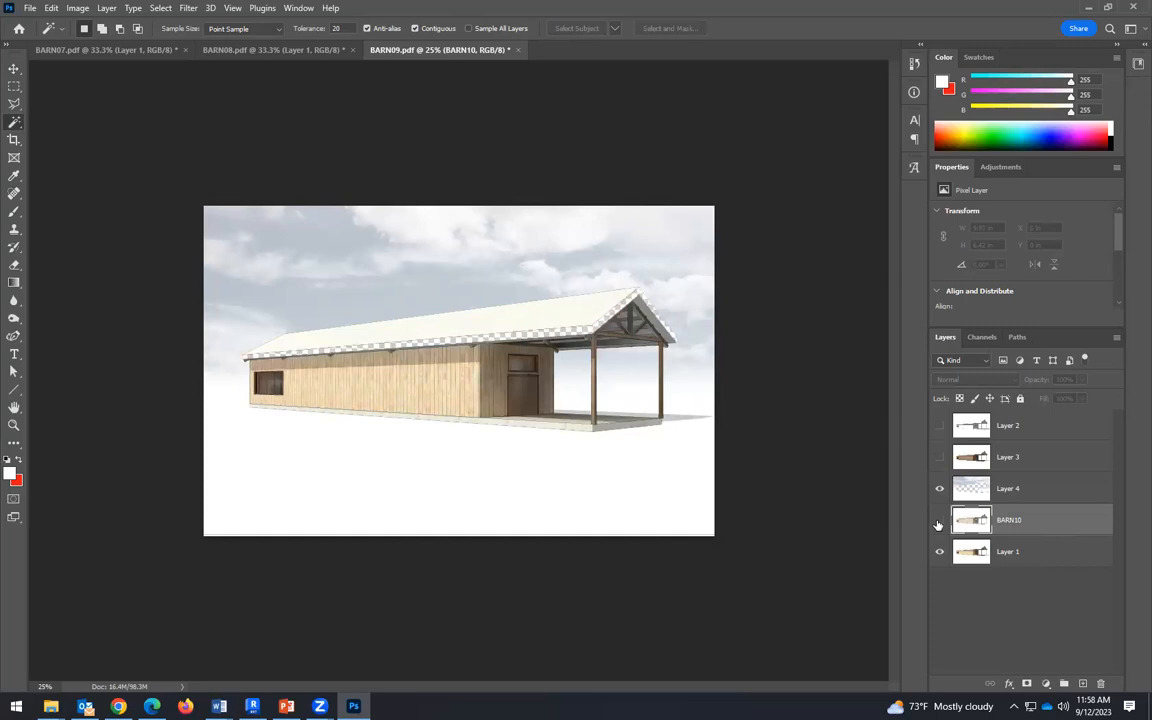
left_click(938, 524)
left_click(938, 524)
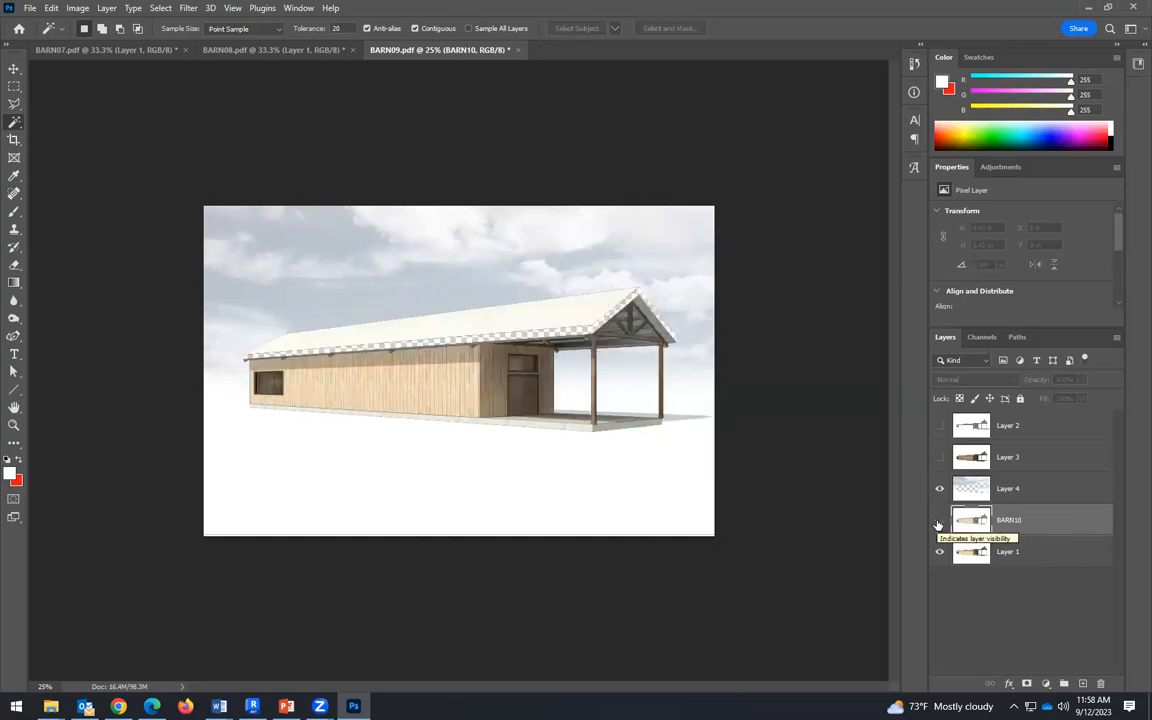
left_click(938, 524)
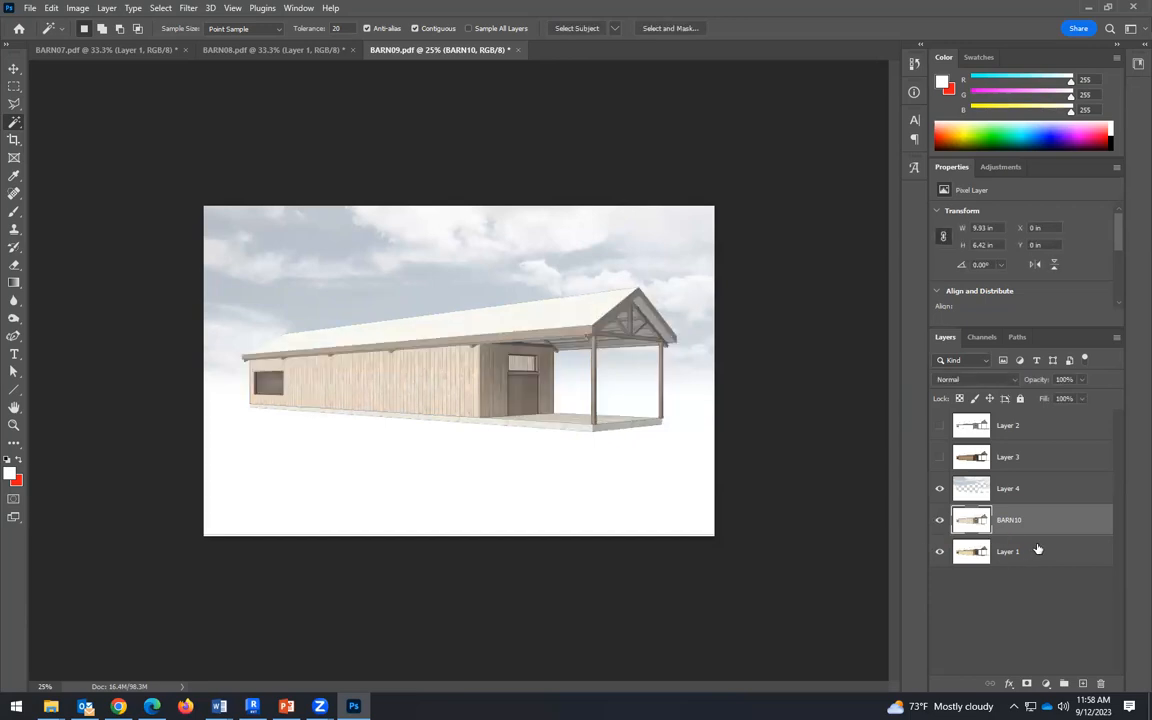
left_click(939, 522)
left_click(939, 522)
left_click(939, 522)
left_click(939, 522)
left_click(939, 522)
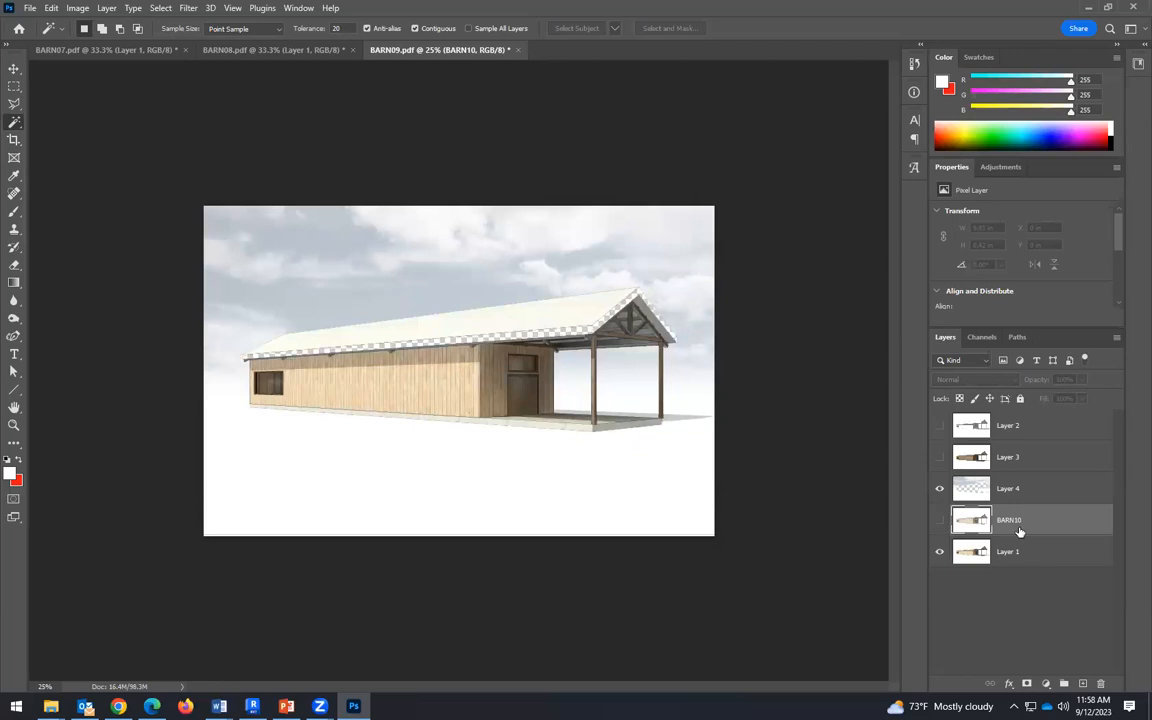
left_click(939, 522)
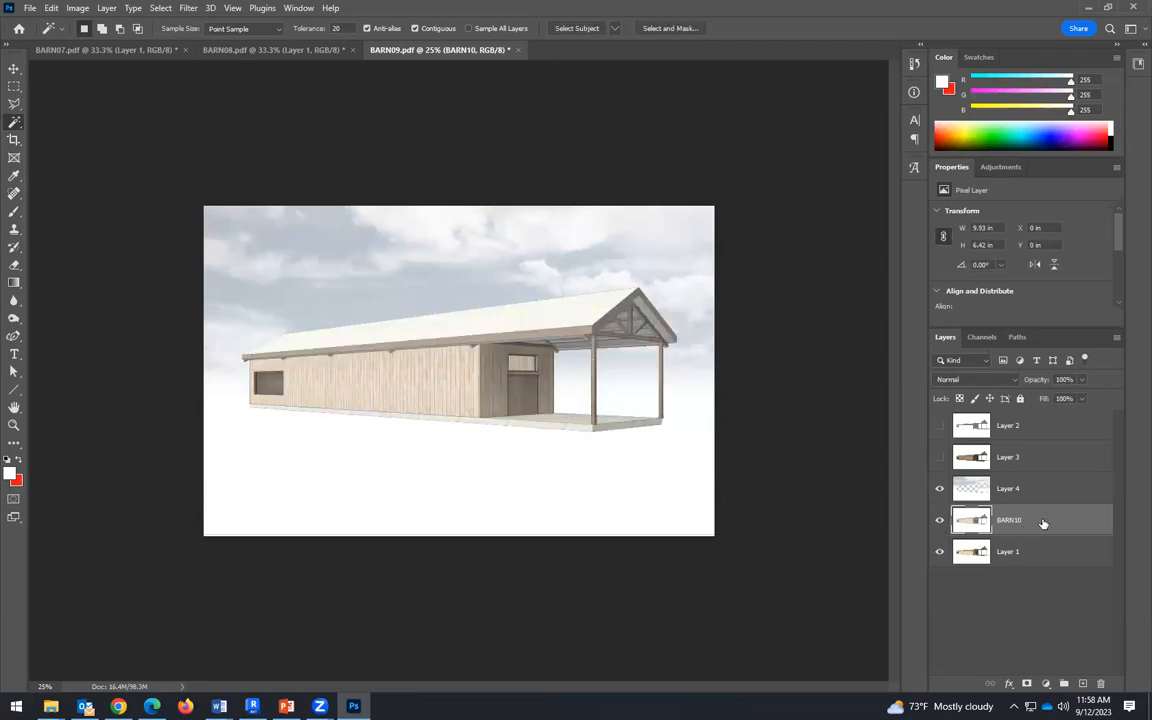
left_click(939, 522)
left_click(939, 522)
Step: Try erasing the lower barn and porch on BARN10 with the Eraser at 100% opacity, and undo the stroke
left_click(15, 266)
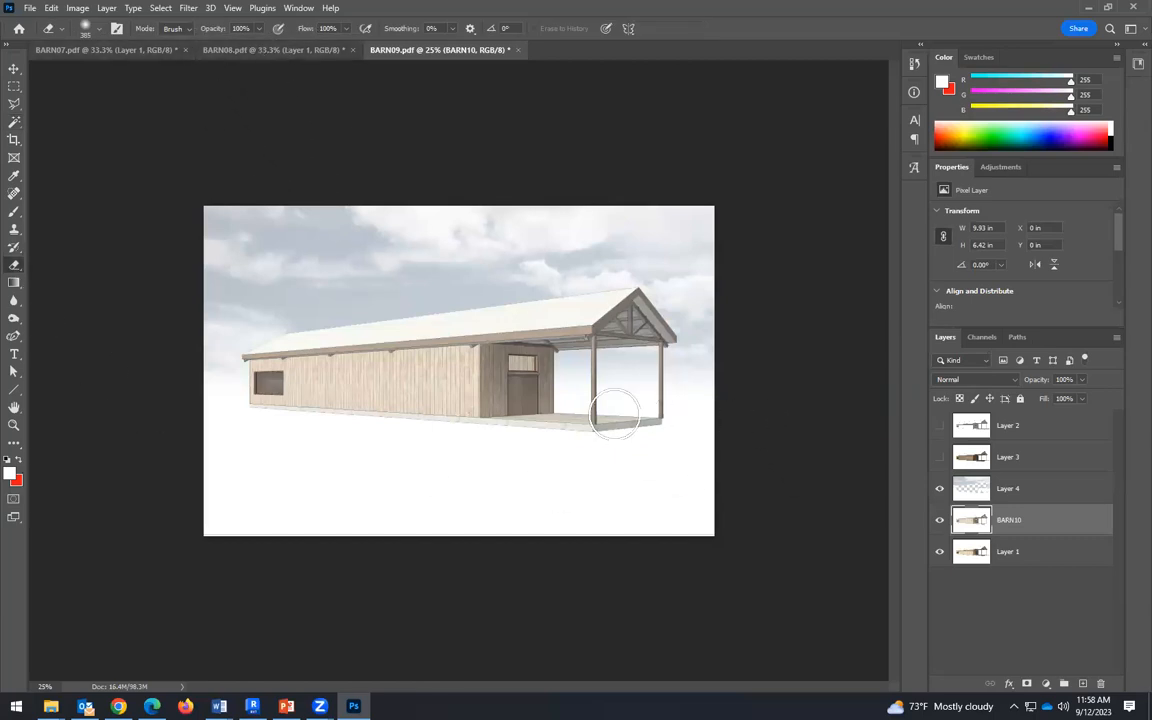
left_click_drag(614, 409, 223, 410)
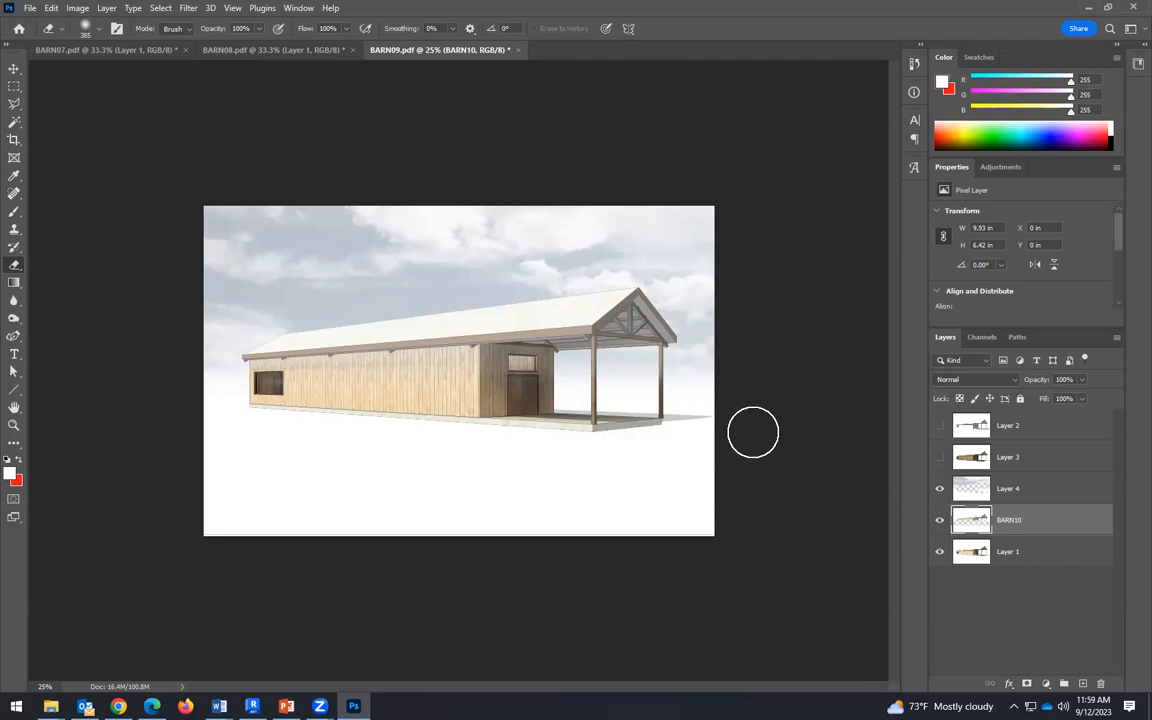
key("ctrl+z")
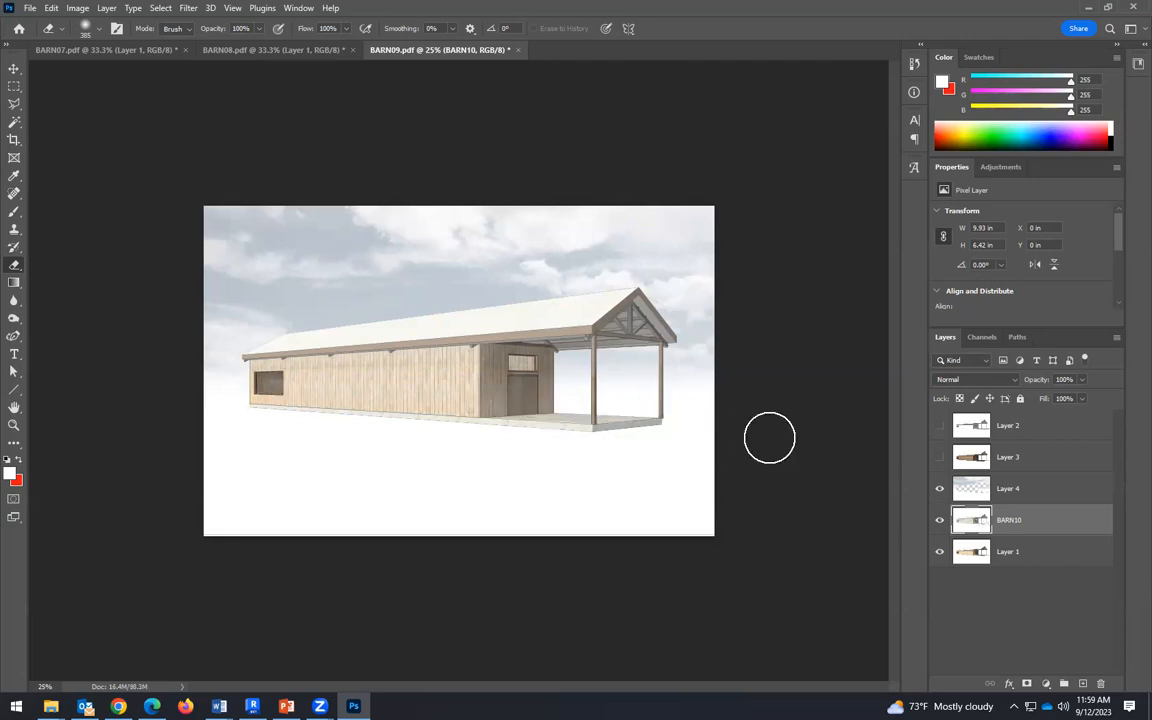
Step: Set the Eraser opacity to 25% and partly erase BARN10 over the porch, shadow and nearby wall so Layer 1 blends through
left_click(259, 28)
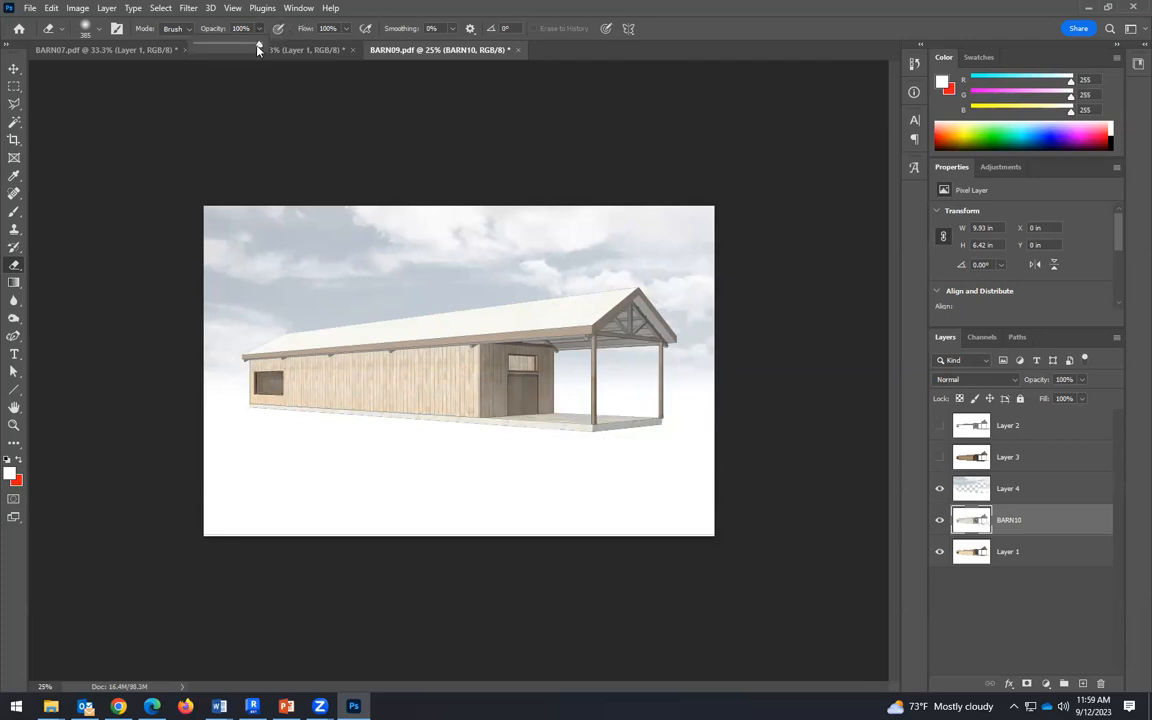
left_click_drag(214, 47, 211, 46)
left_click(758, 428)
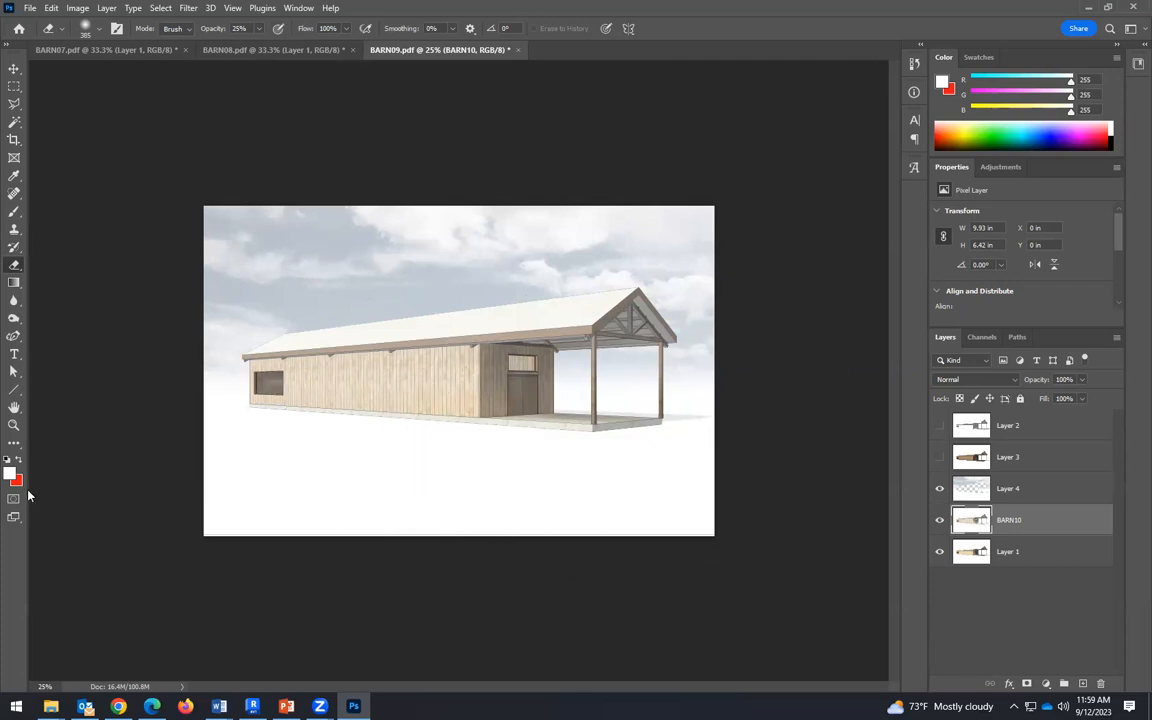
Step: Toggle the visibility of Layer 1 and BARN10 to examine the partly erased areas and the color blend
left_click(940, 553)
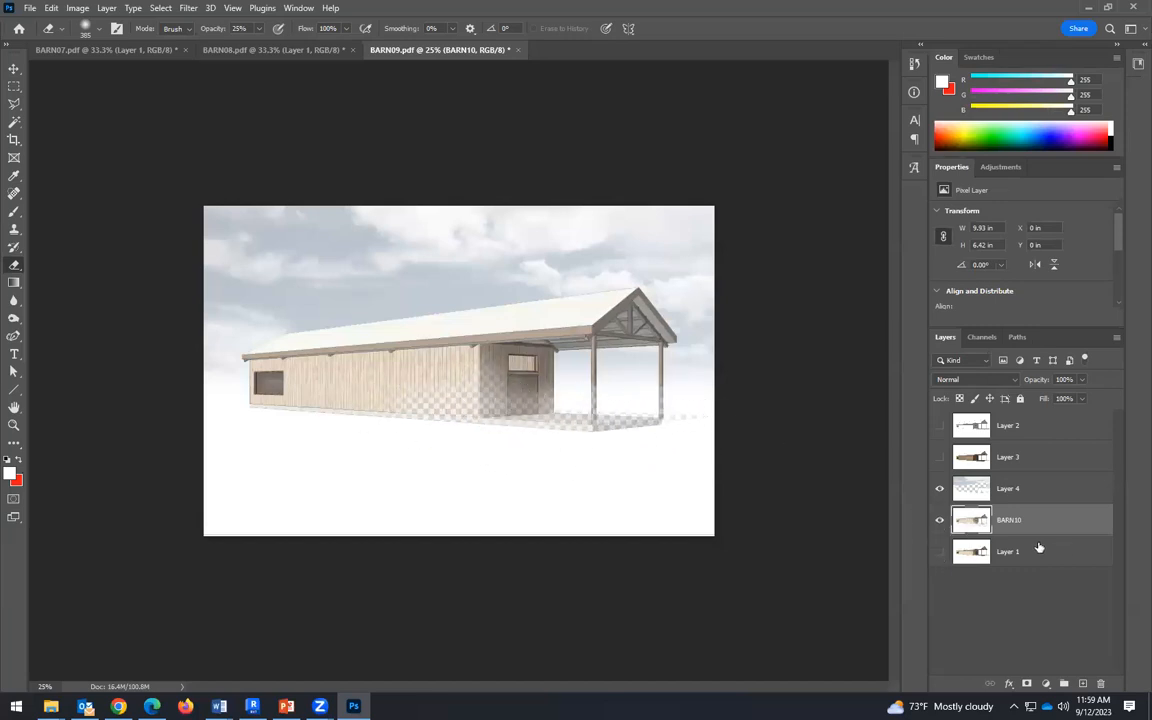
left_click(940, 552)
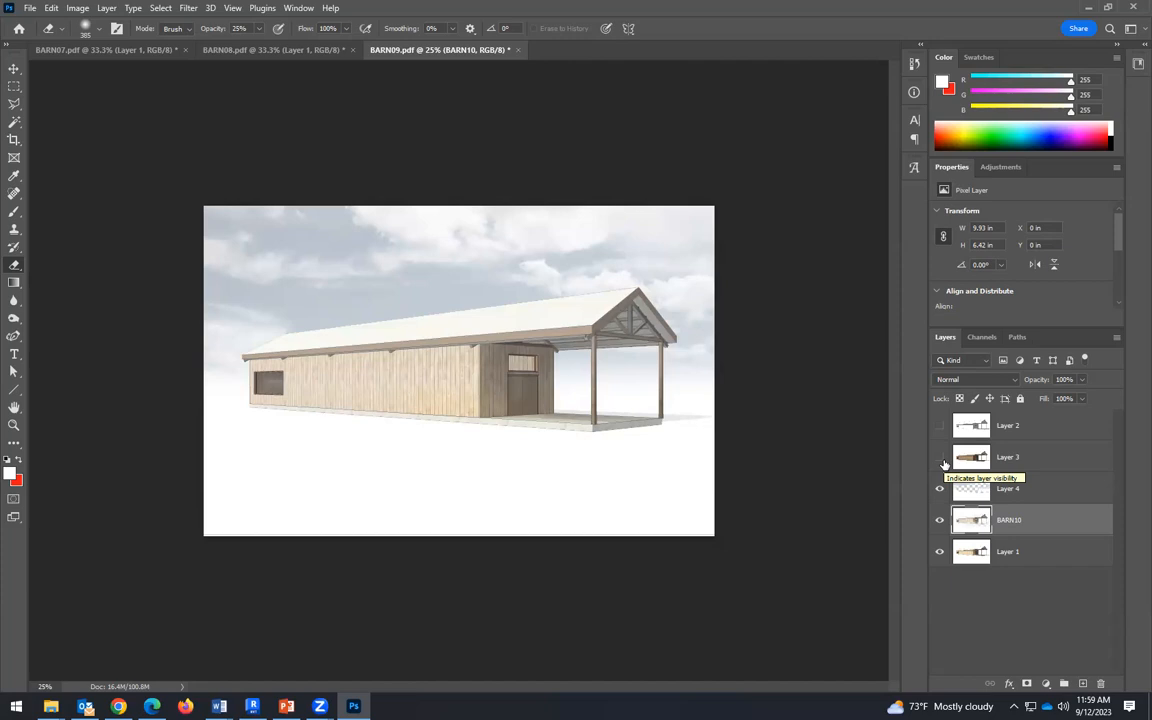
left_click(940, 521)
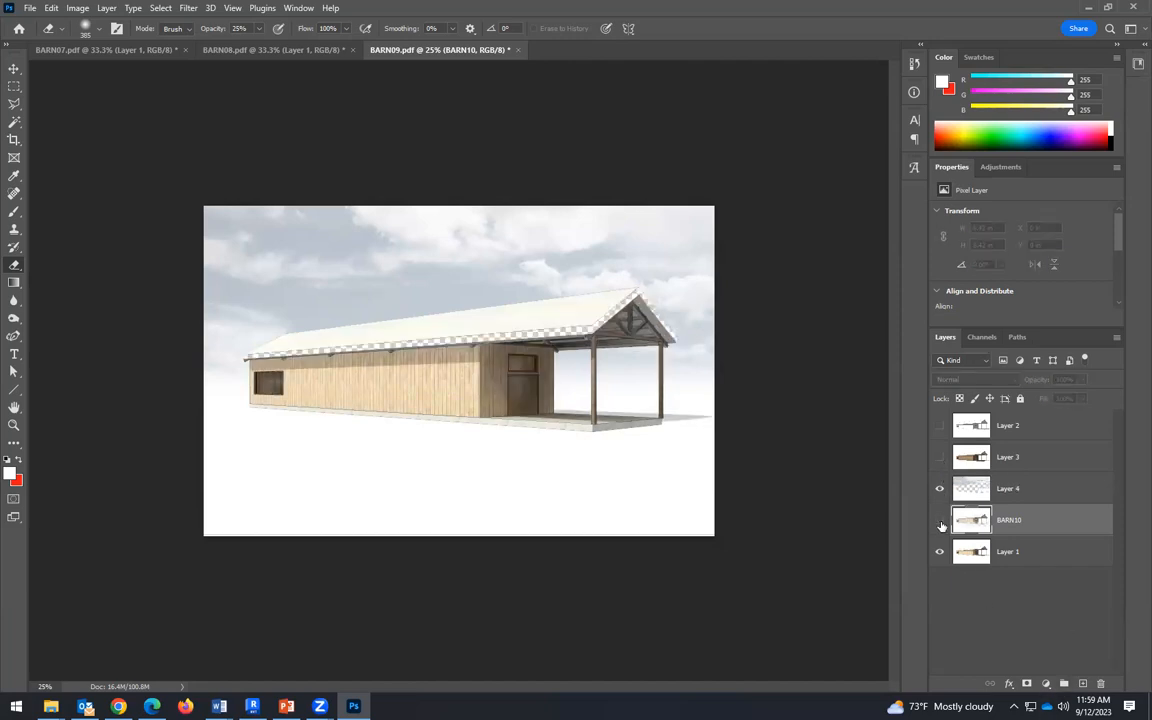
left_click(940, 521)
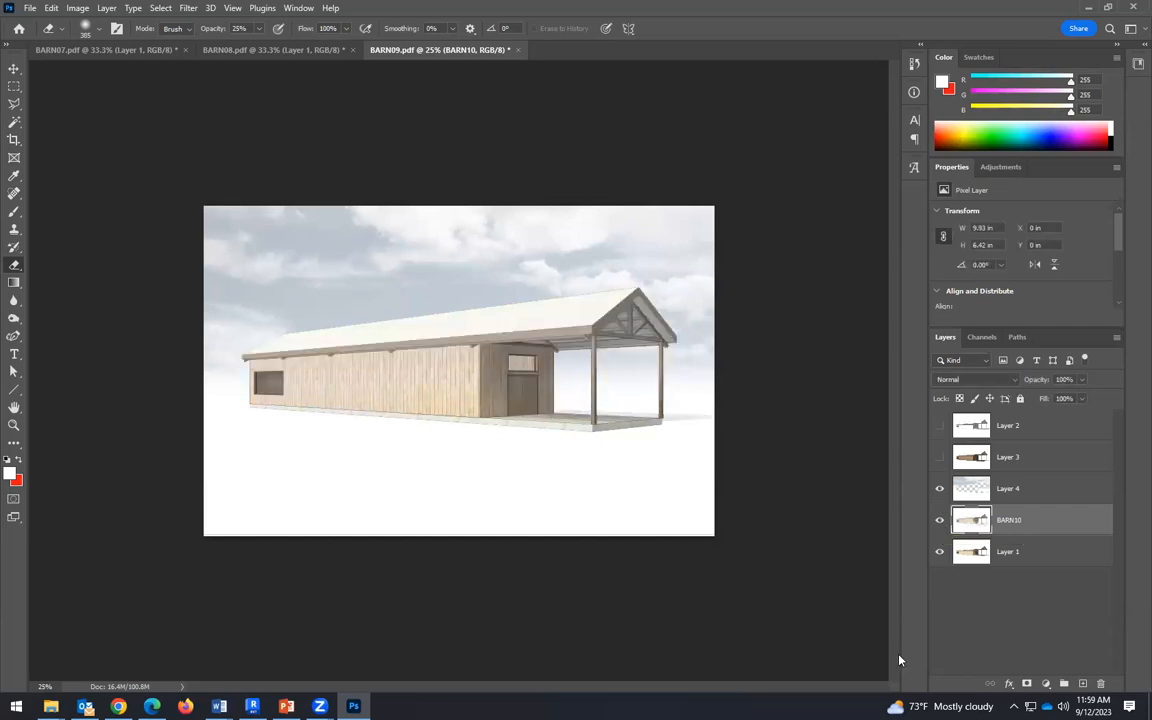
left_click(940, 521)
left_click(940, 521)
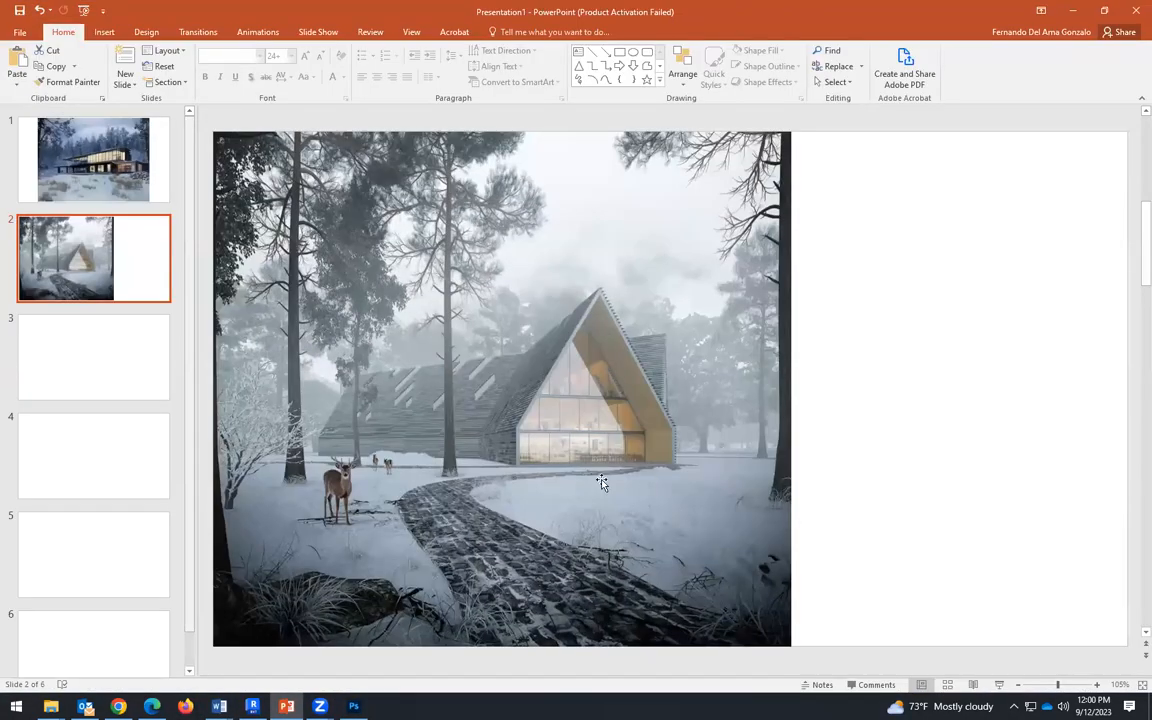
Step: Switch to PowerPoint, review the snowy reference renderings on slides 1 and 2, and return to Photoshop
left_click(94, 159)
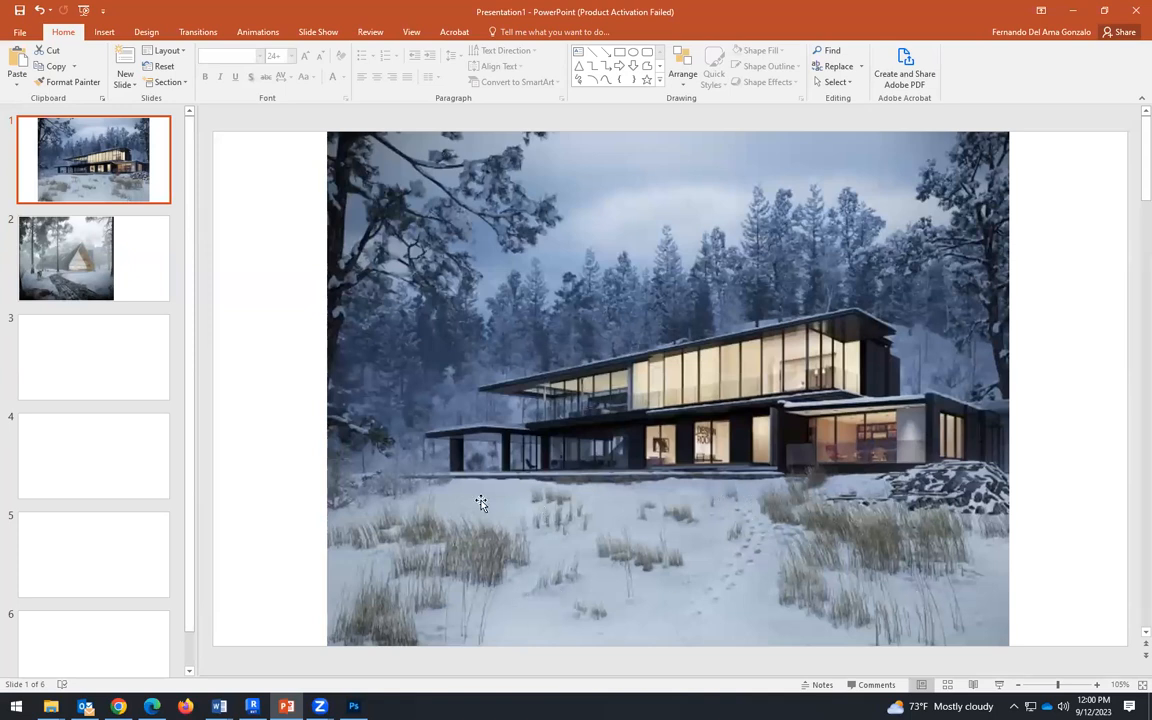
left_click(105, 255)
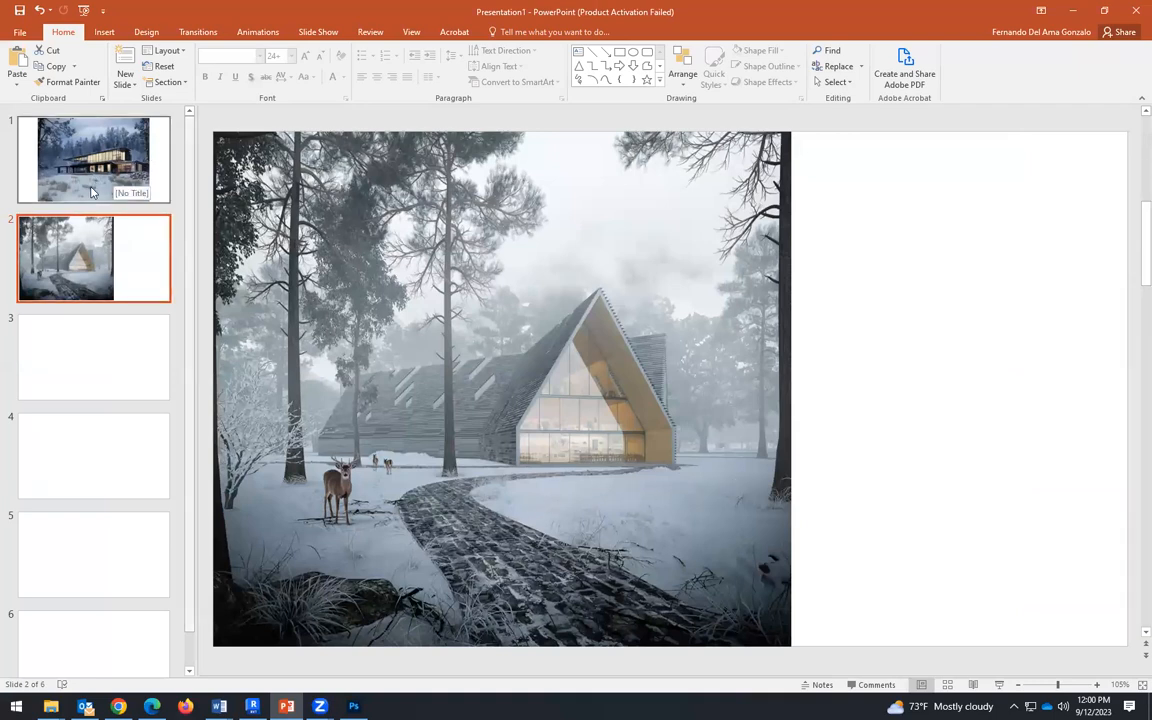
left_click(353, 706)
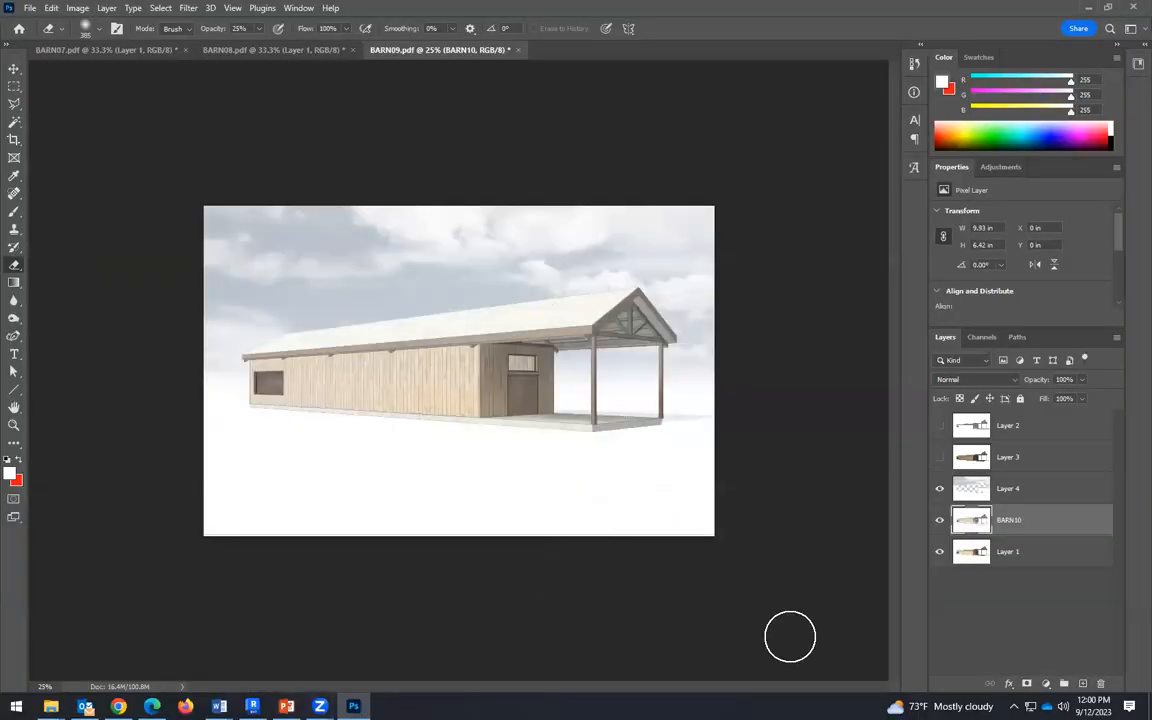
Step: Switch to the materials folder in File Explorer, preview the dirt texture, and open dirt.jpg in Photoshop
mouse_move(51, 706)
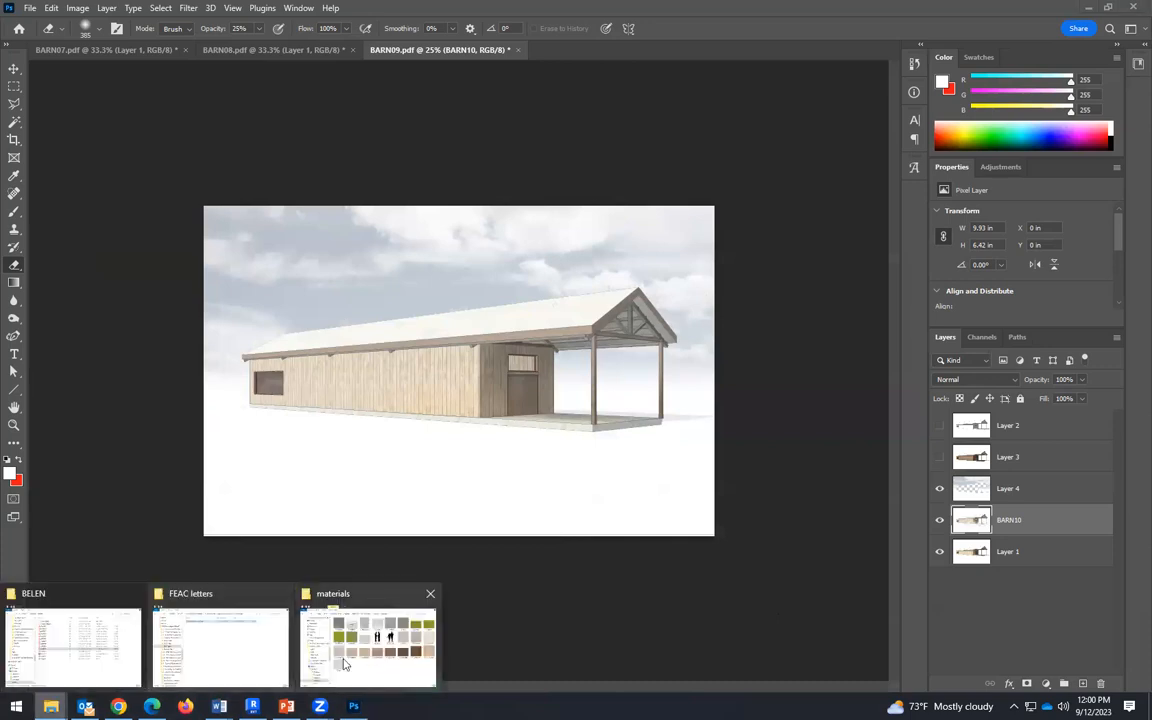
left_click(343, 664)
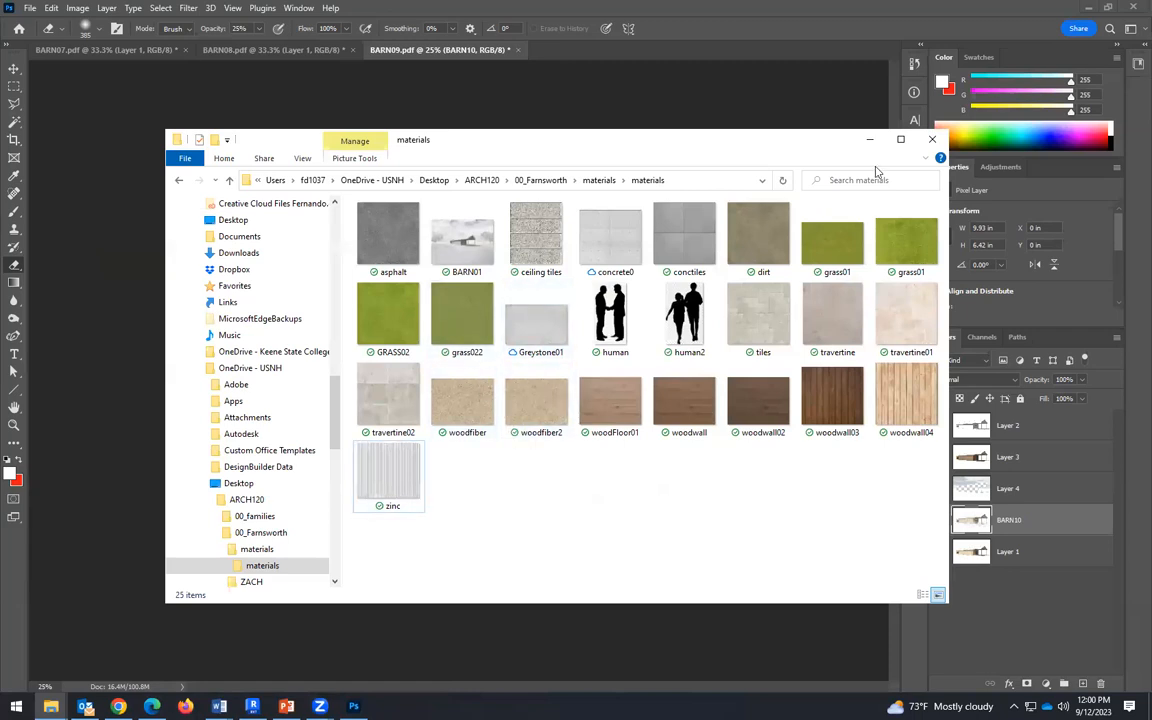
left_click(762, 230)
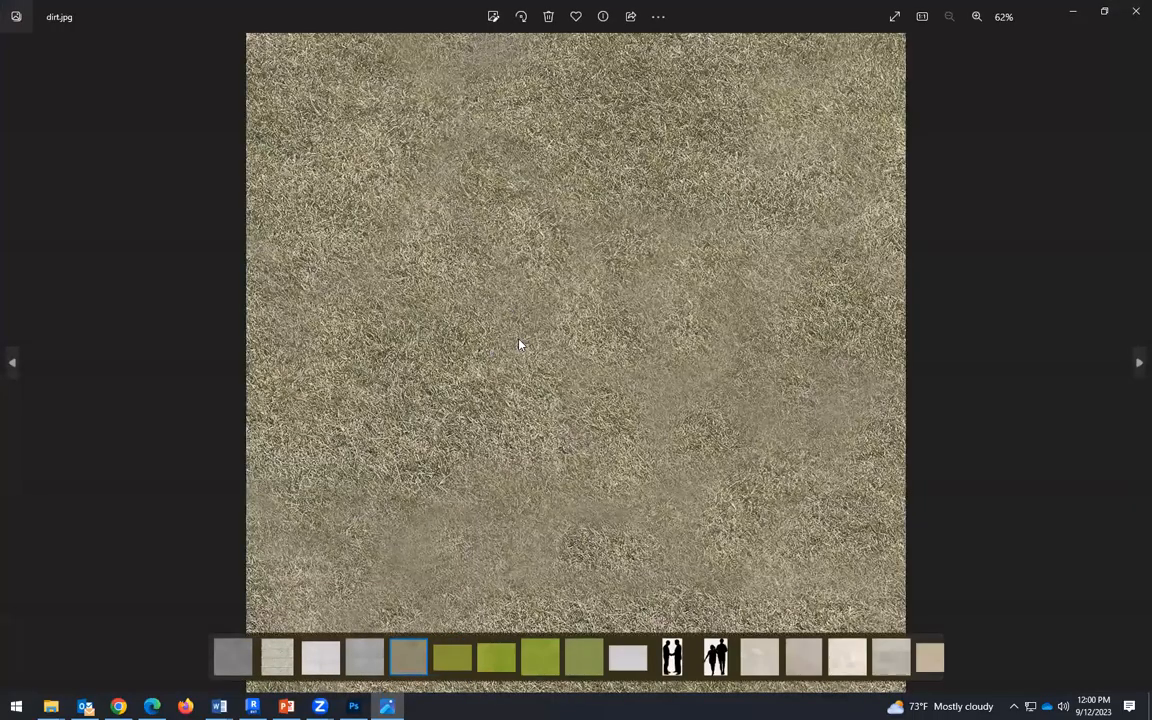
left_click(1136, 11)
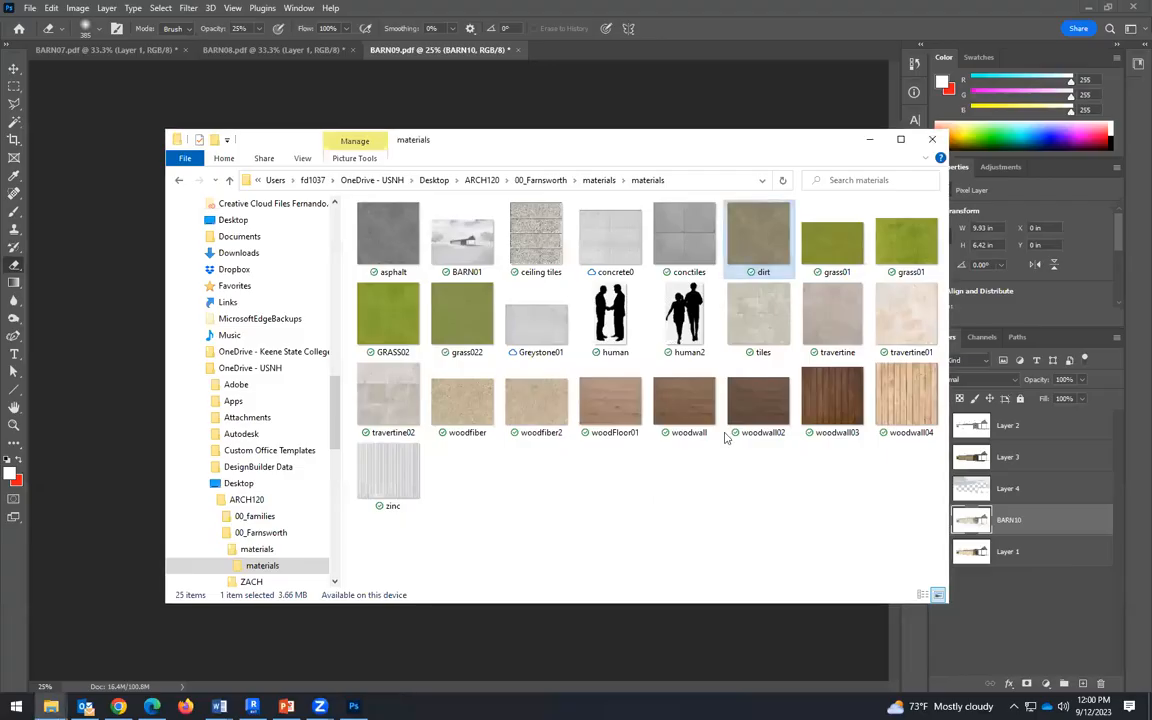
right_click(755, 234)
mouse_move(914, 467)
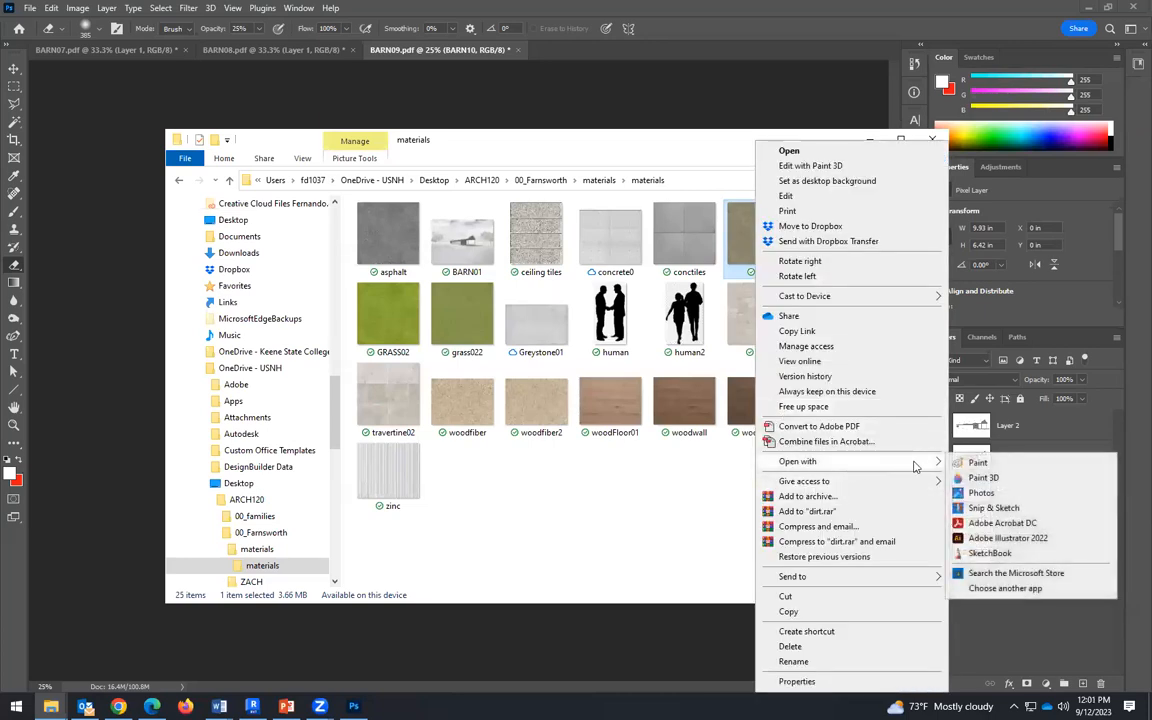
left_click(500, 628)
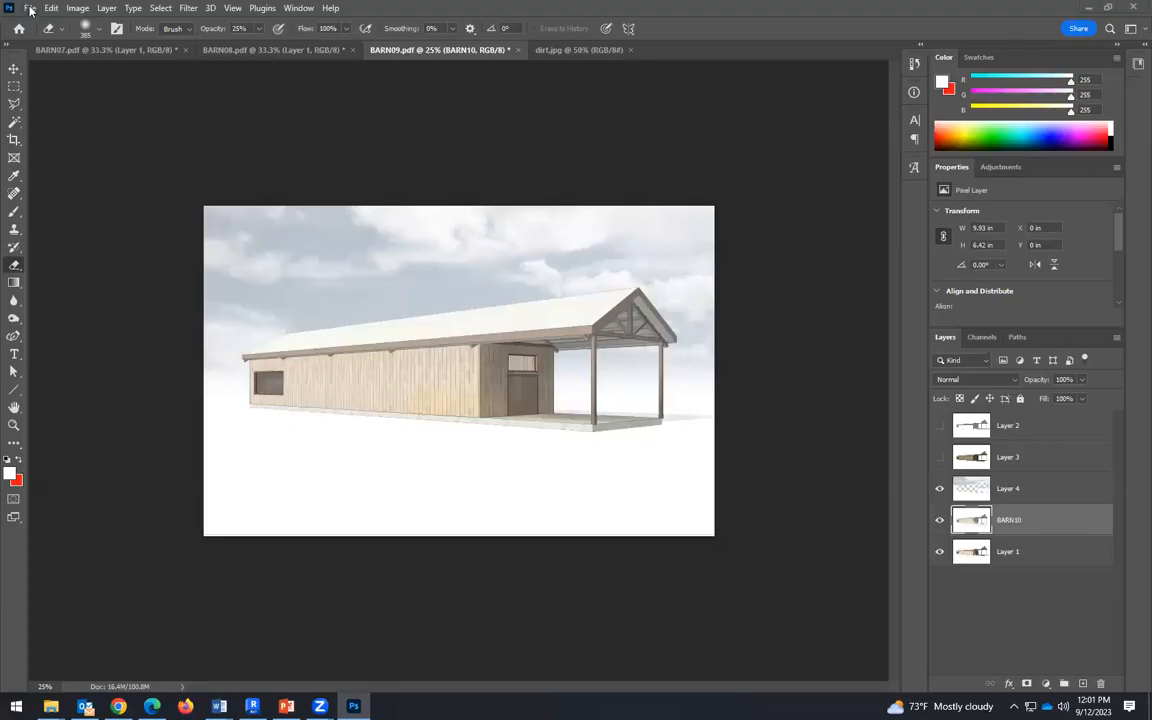
left_click(30, 8)
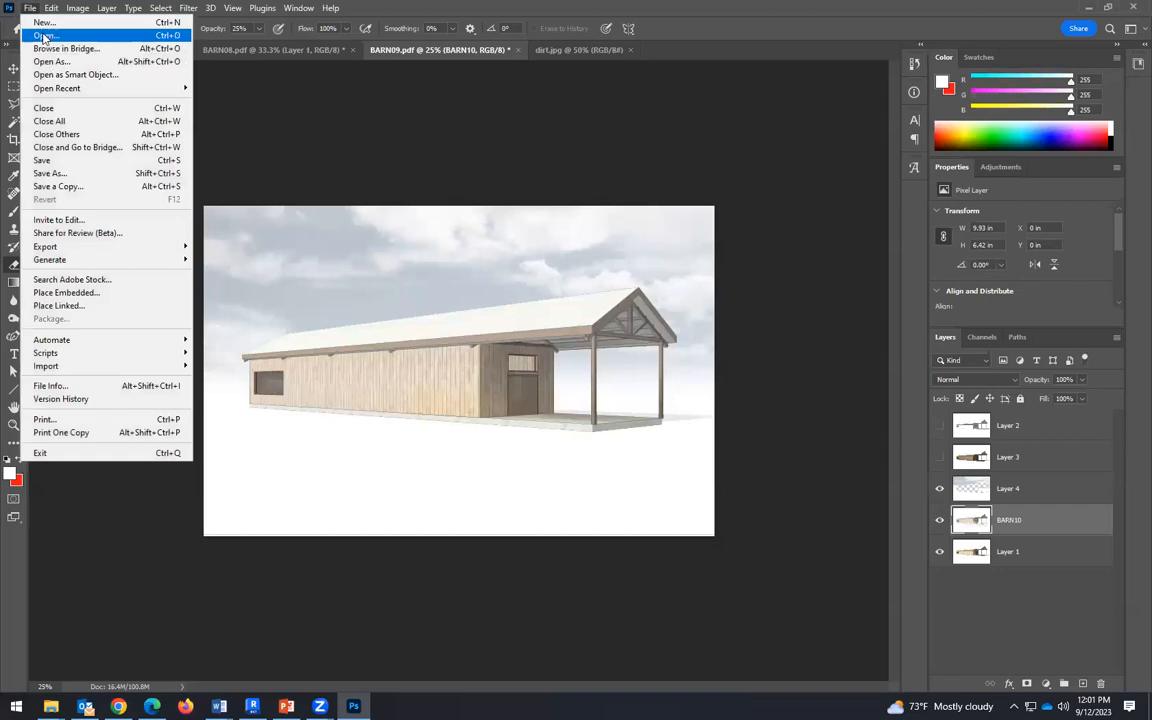
left_click(40, 35)
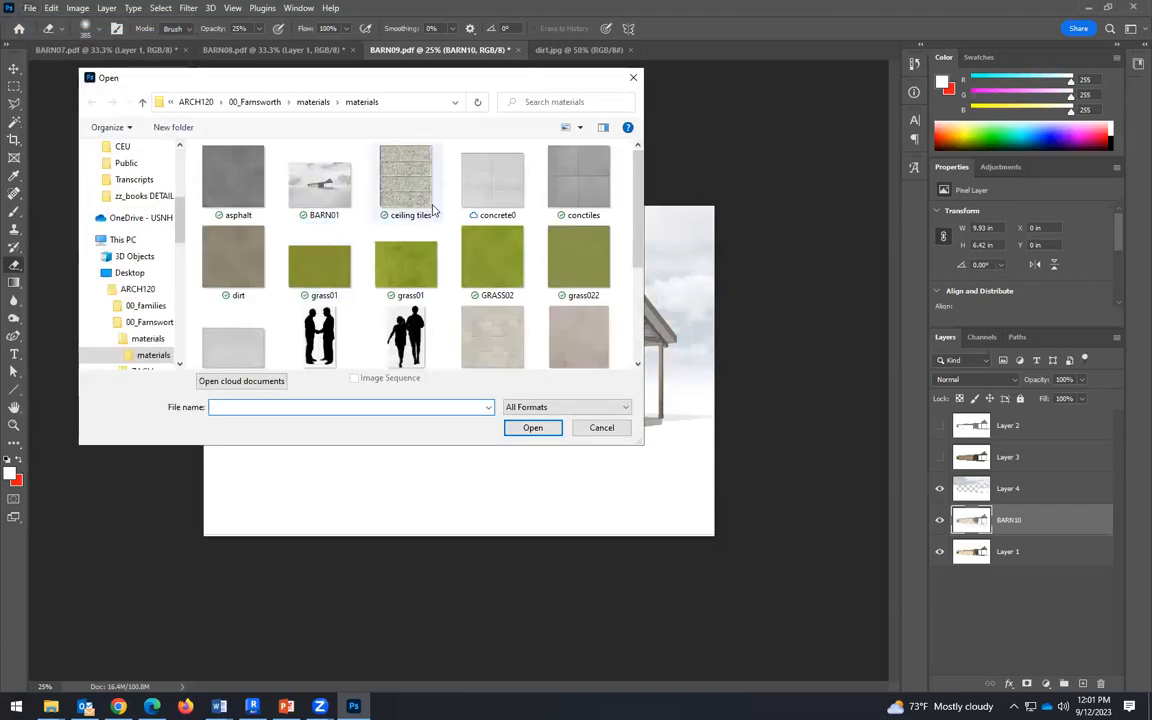
scroll(515, 307, "down", 1)
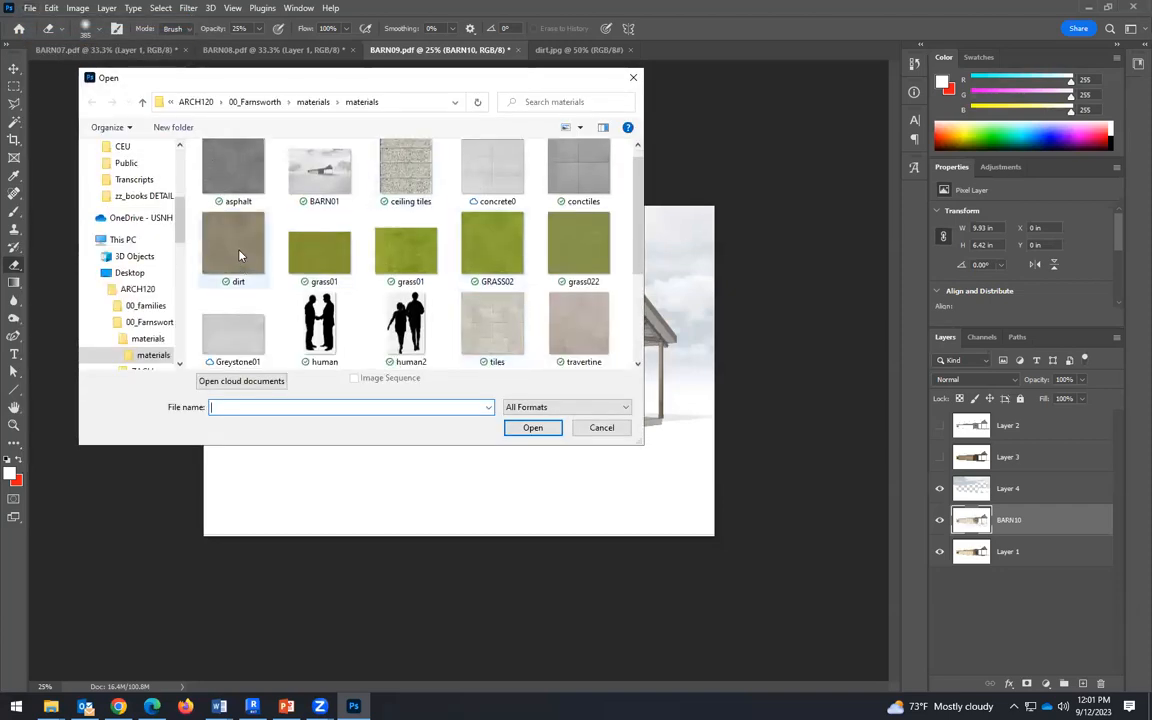
left_click(590, 428)
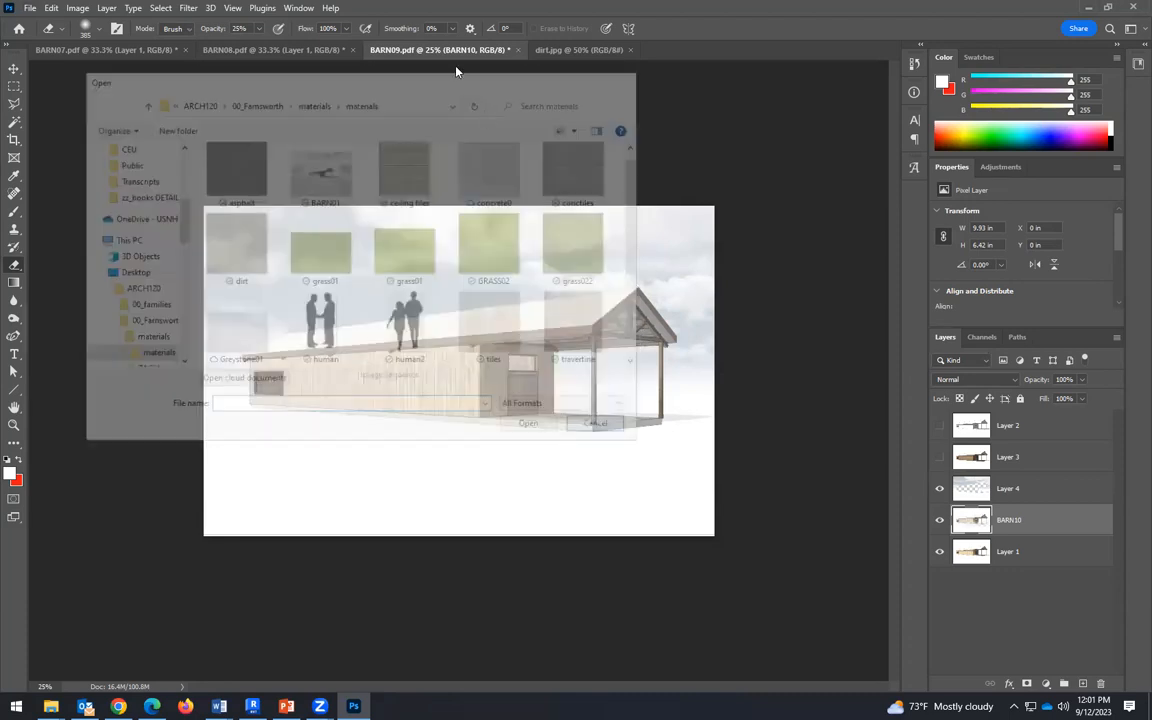
Step: Make the dirt.jpg document the active one
left_click(569, 50)
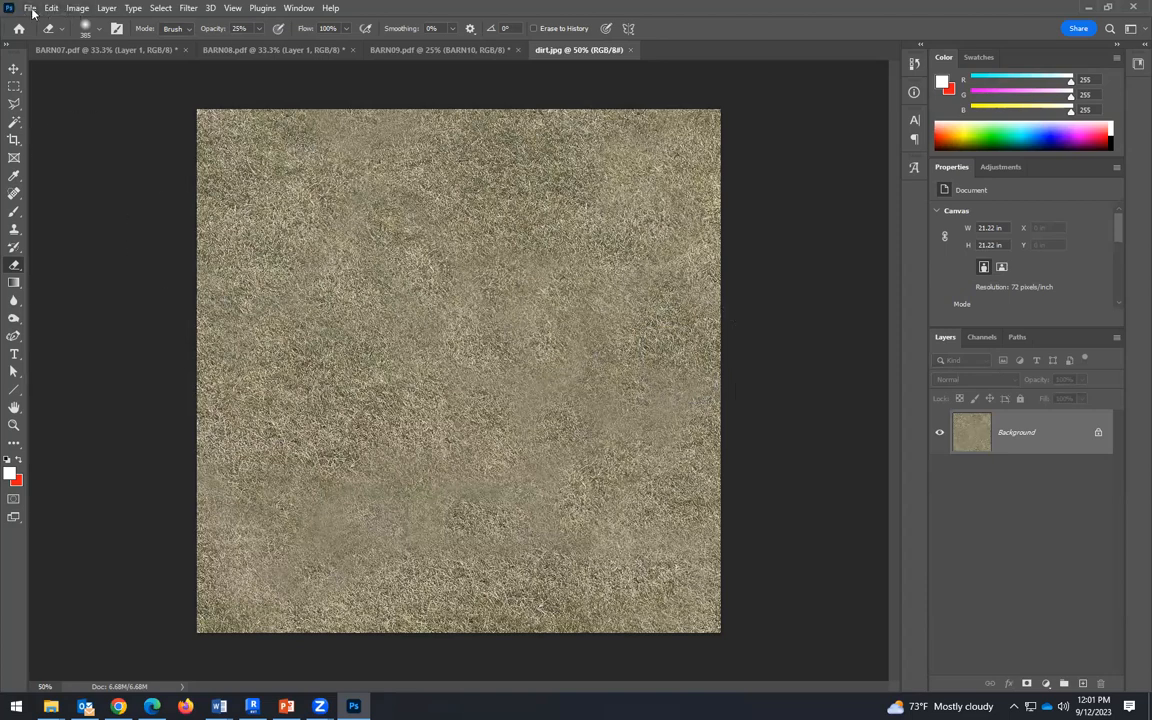
Step: Copy the entire dirt texture into the BARN09 document as a new layer and place it above Layer 4
left_click(16, 87)
left_click_drag(162, 80, 744, 628)
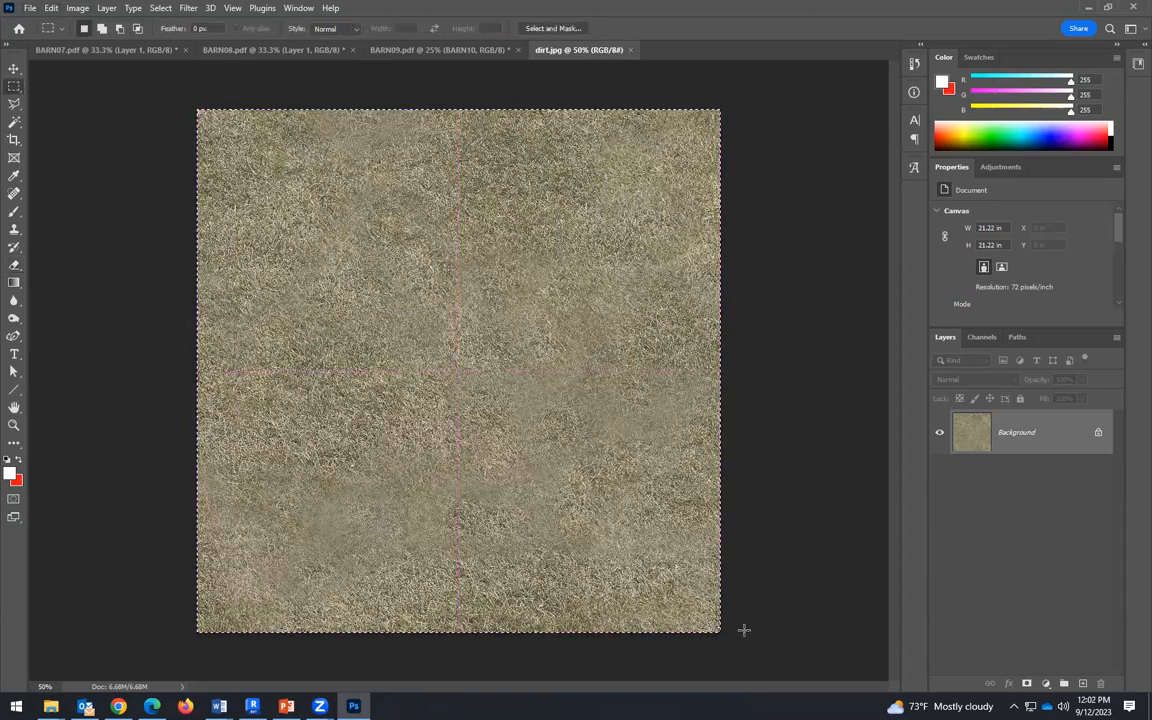
left_click(420, 52)
key("ctrl+v")
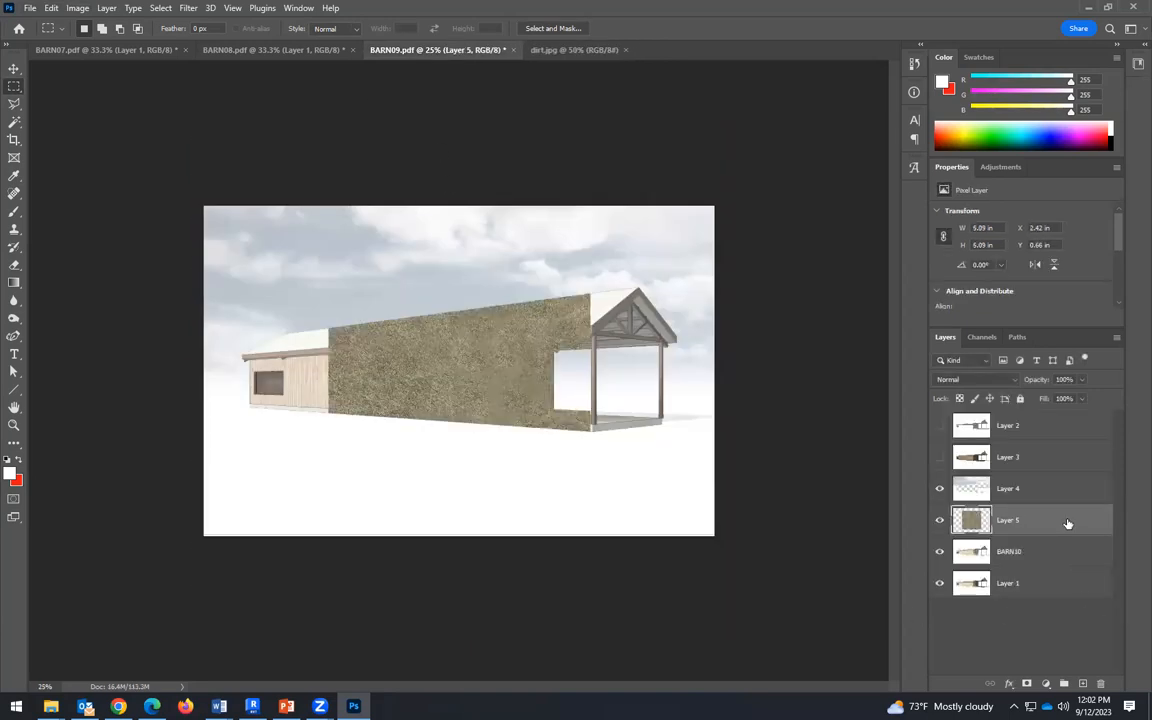
left_click_drag(1068, 524, 1067, 470)
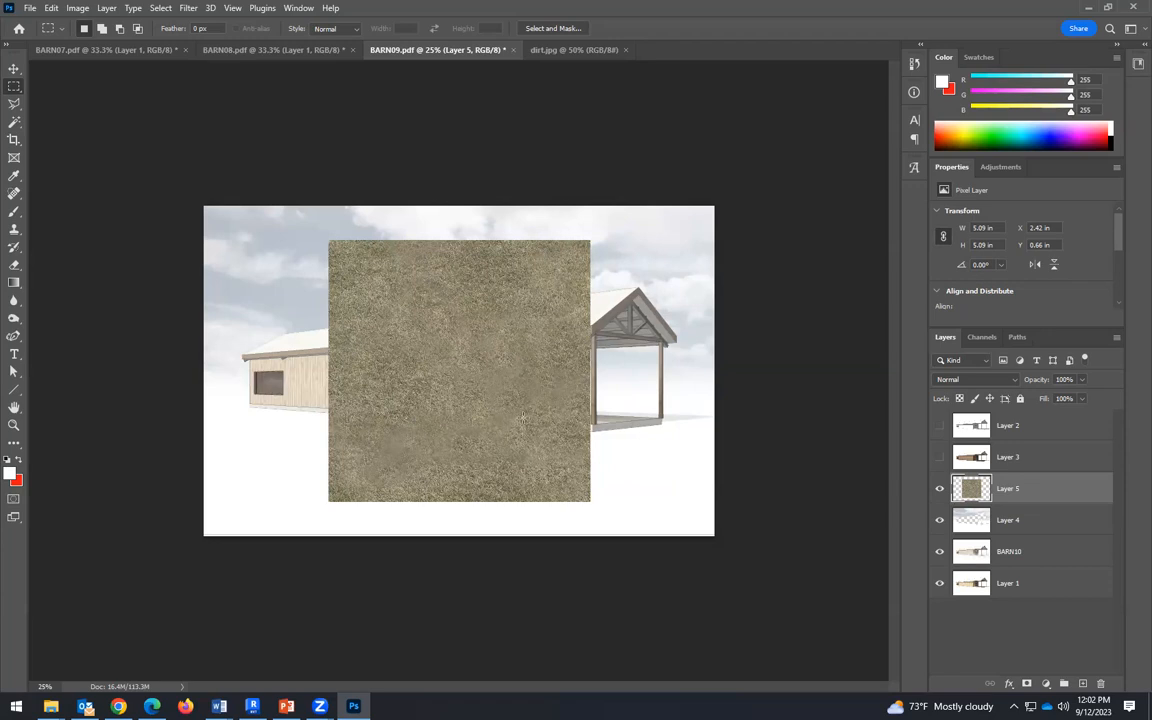
Step: Move the dirt texture to the lower-left part of the canvas, covering the ground from just below the barn's window
left_click(14, 67)
left_click_drag(460, 415, 340, 439)
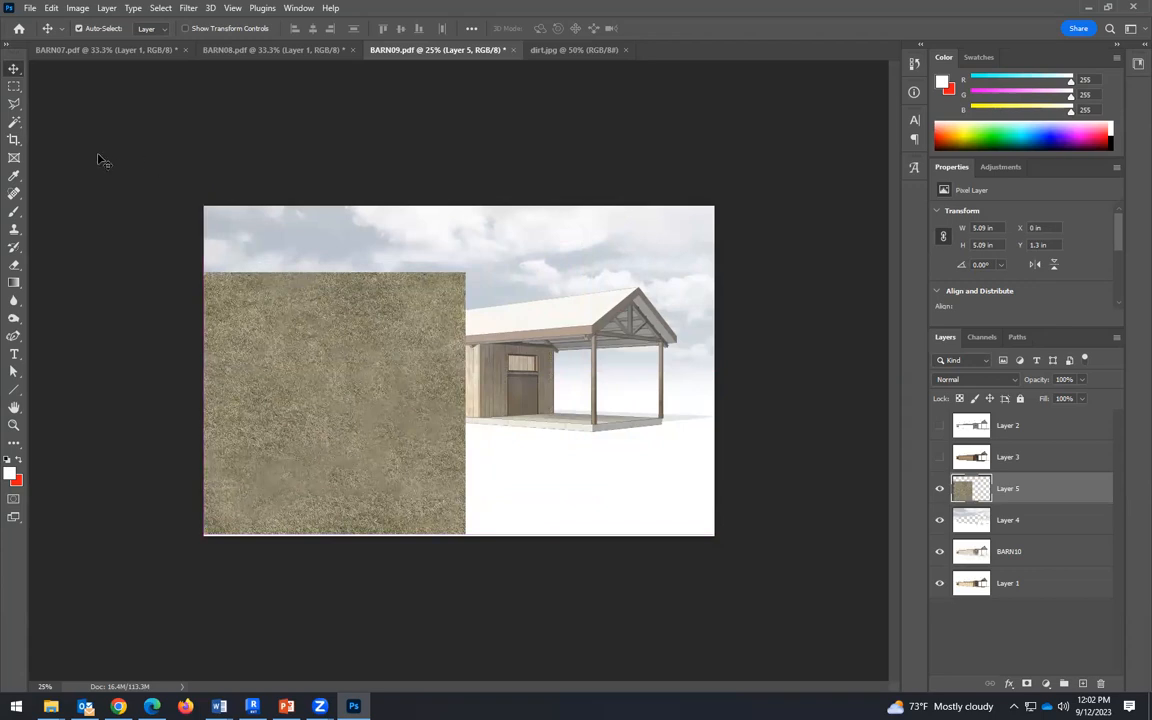
left_click_drag(345, 390, 339, 511)
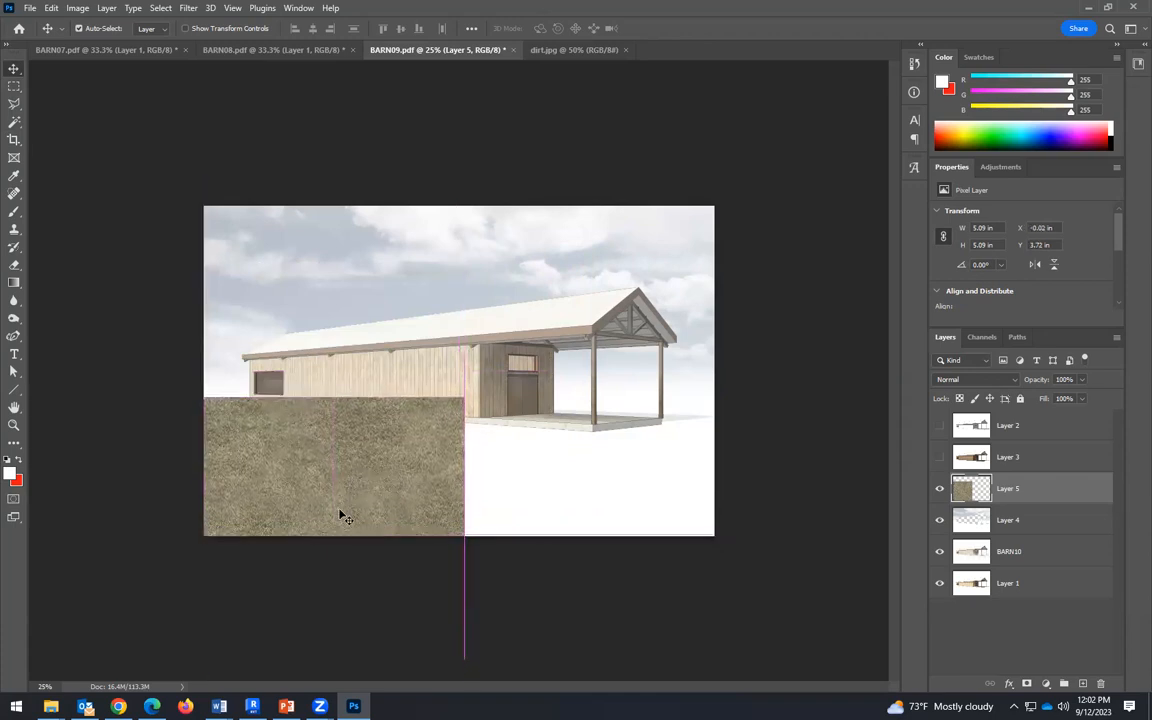
Step: Scale the dirt texture horizontally to about 203% so it spans the full canvas width, keeping its height
left_click(51, 8)
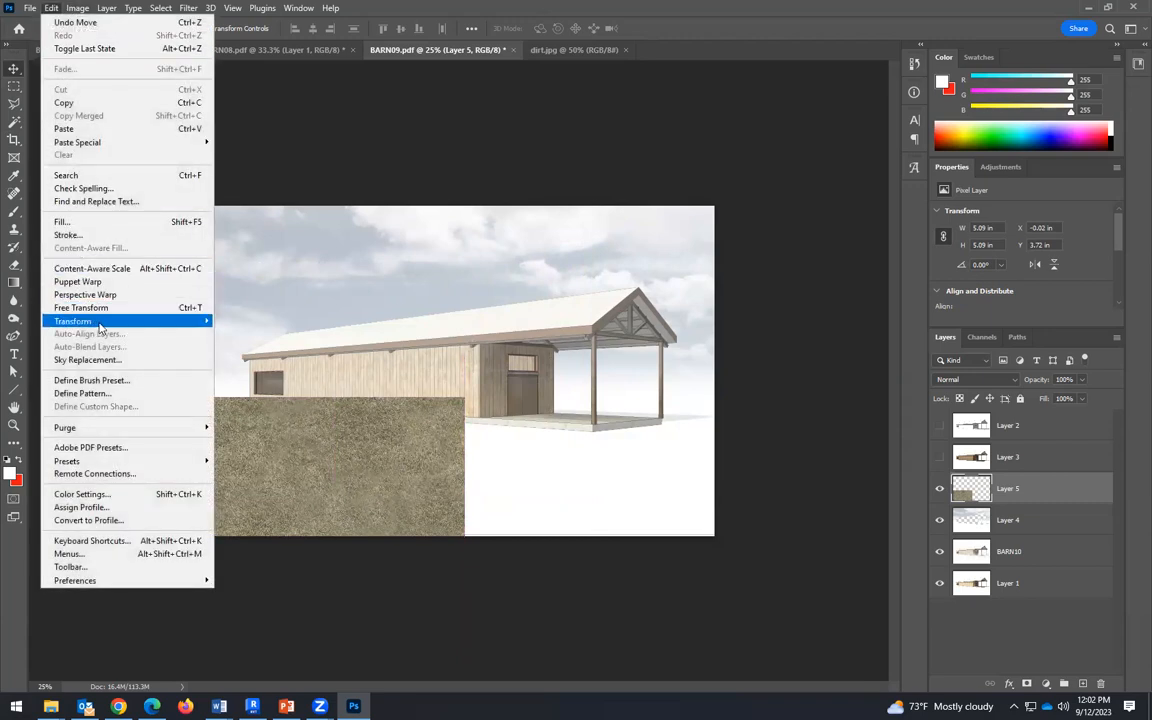
mouse_move(100, 325)
left_click(254, 339)
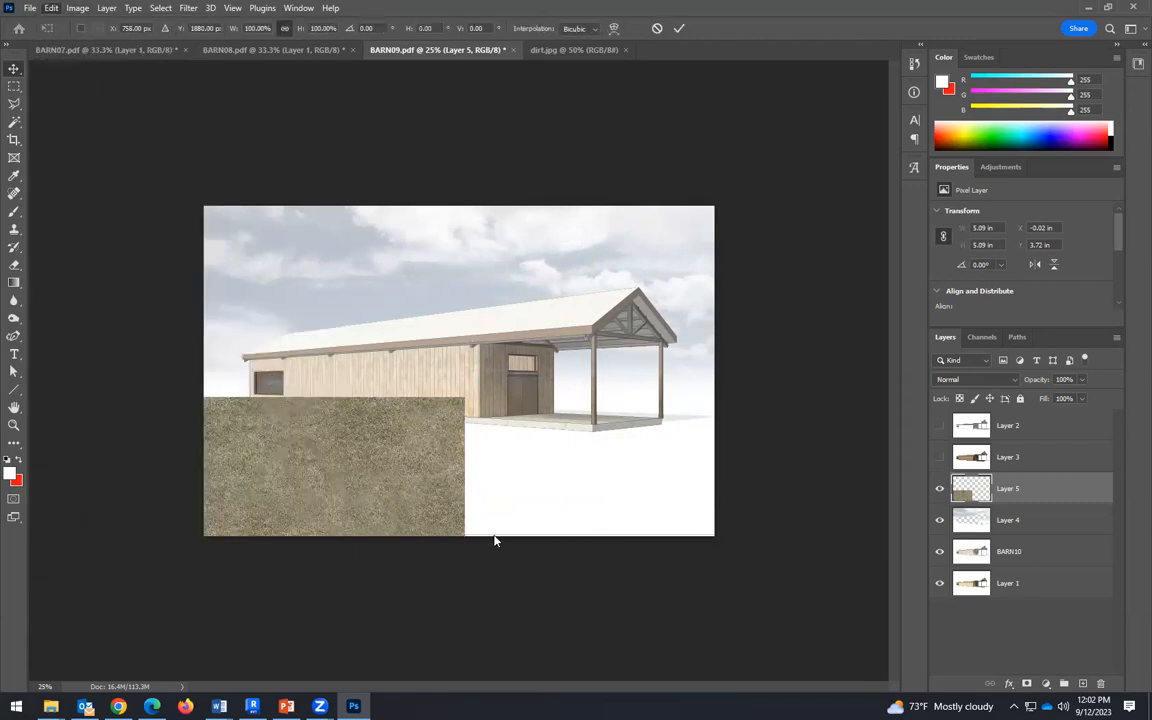
left_click_drag(463, 528, 734, 528)
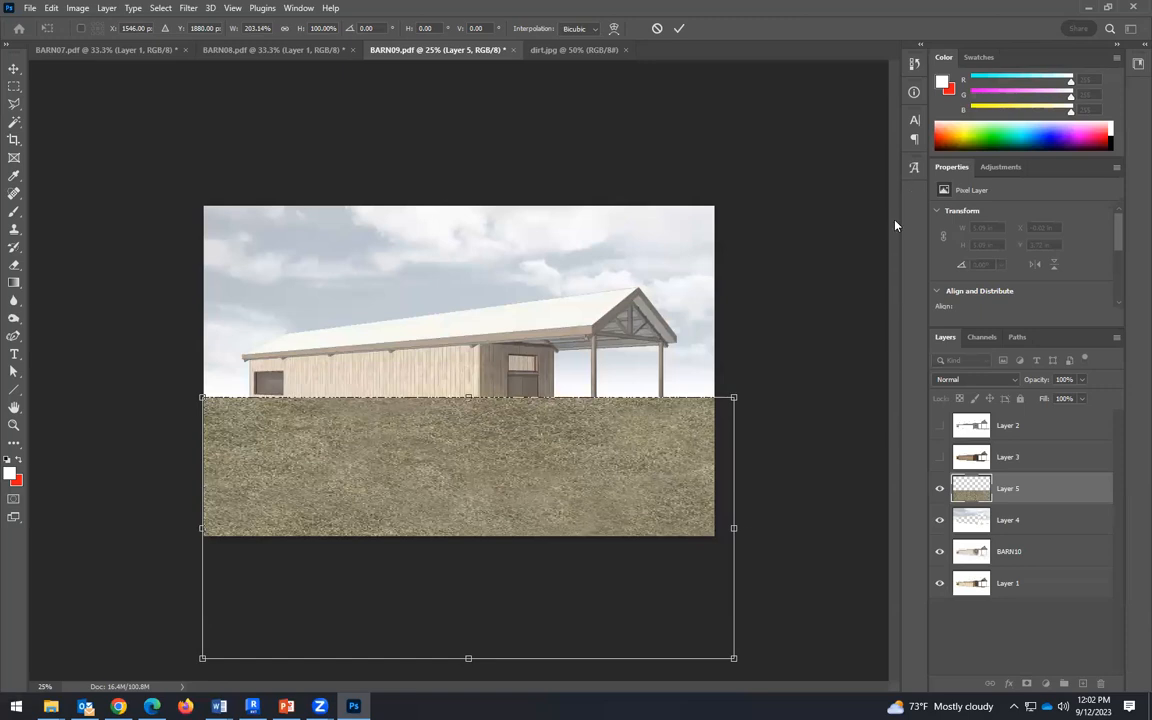
key("Return")
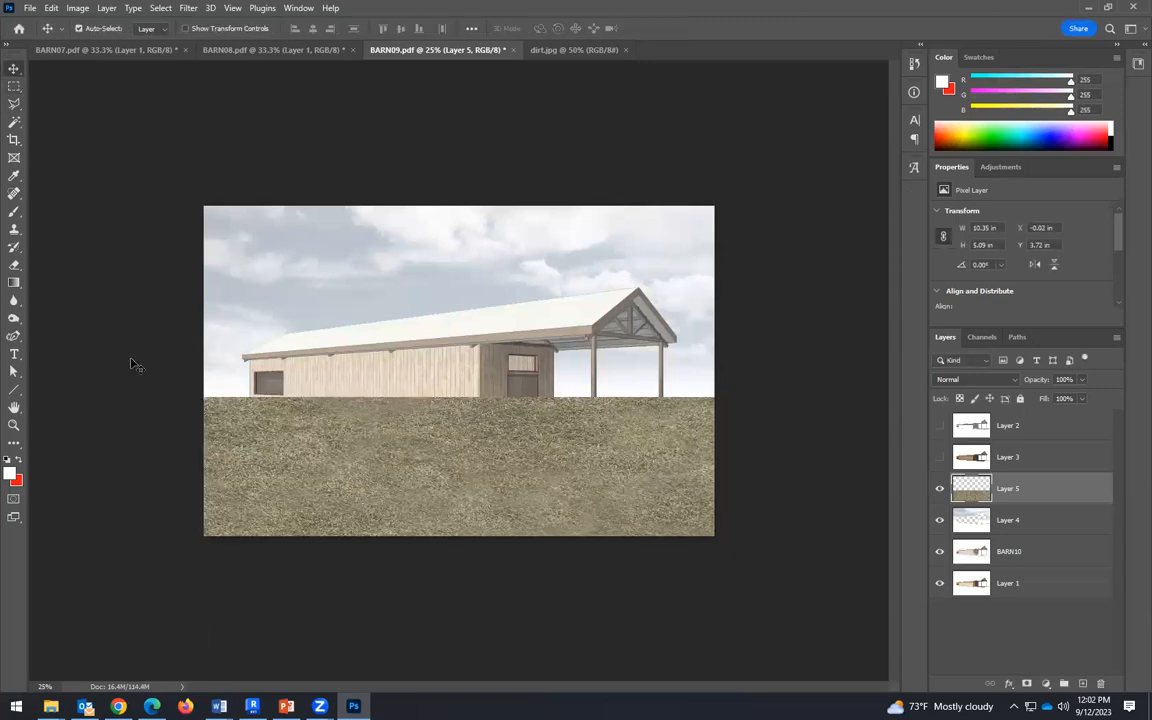
Step: Distort the dirt layer by pulling both lower corners far outward, giving the ground a receding perspective, and apply the transform
left_click(14, 354)
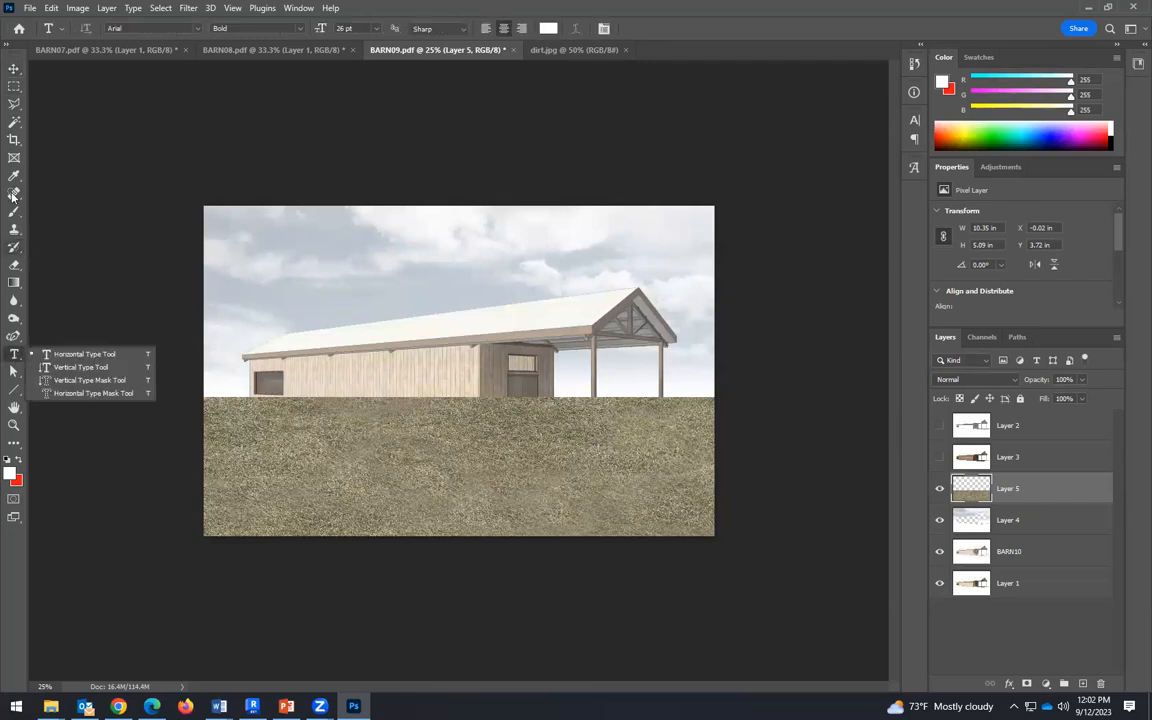
left_click(14, 425)
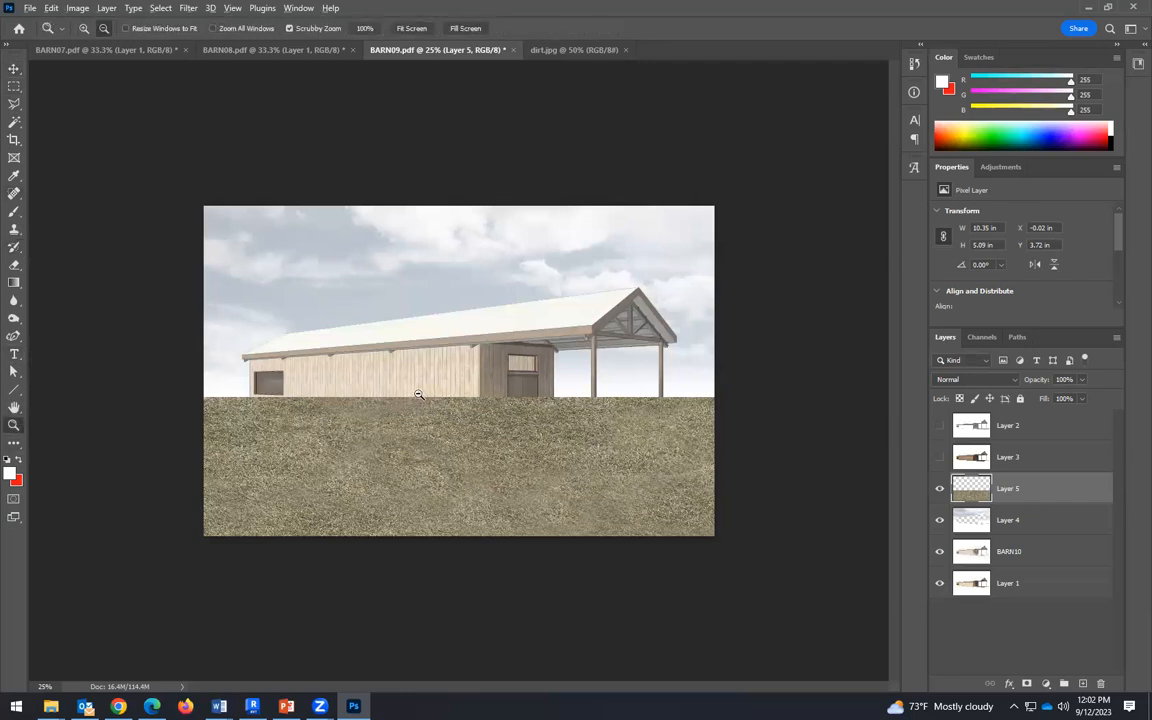
left_click(377, 357, "alt")
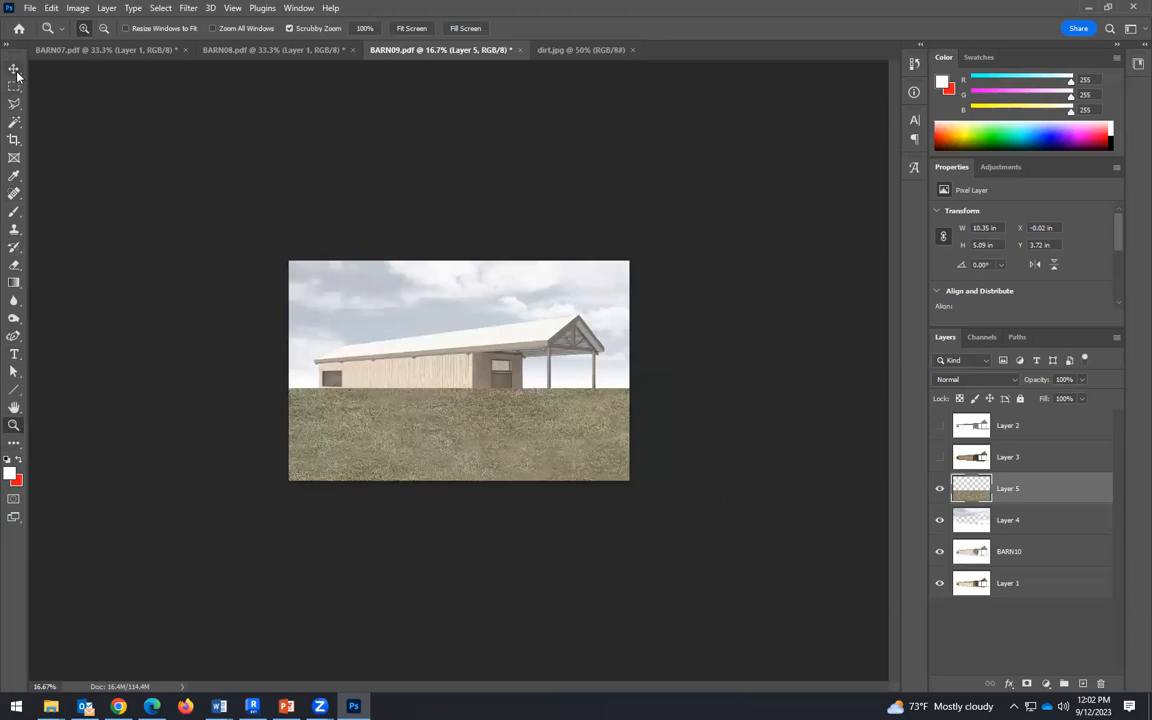
left_click(50, 9)
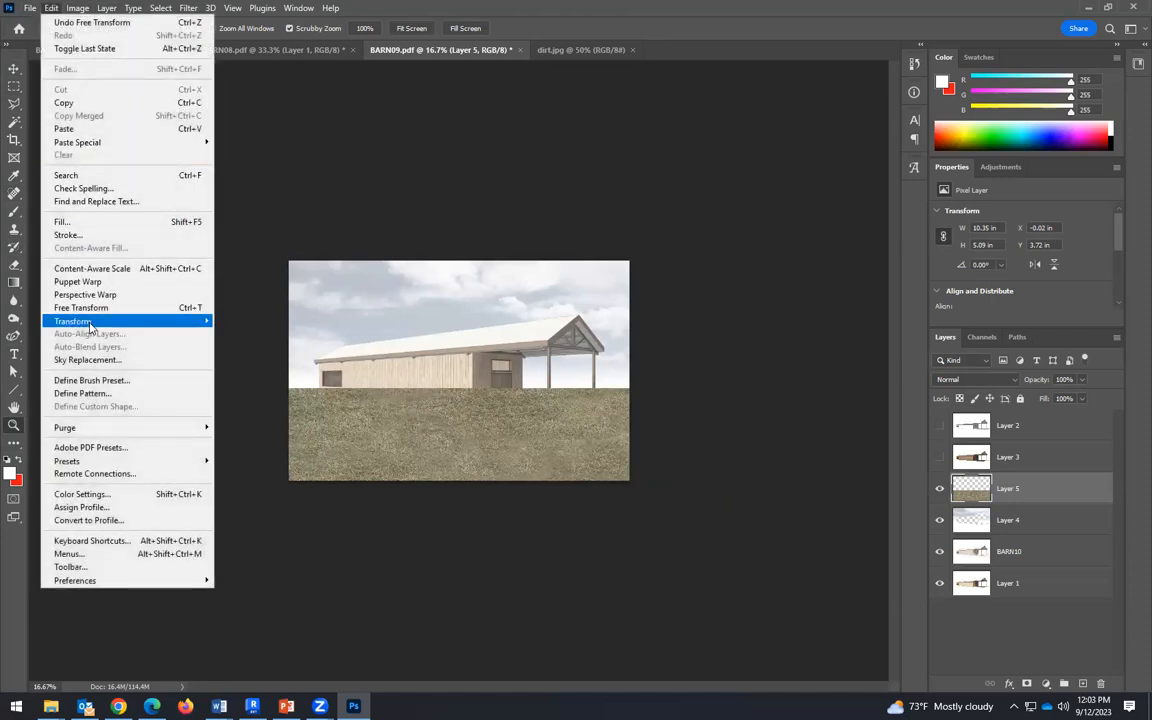
mouse_move(90, 325)
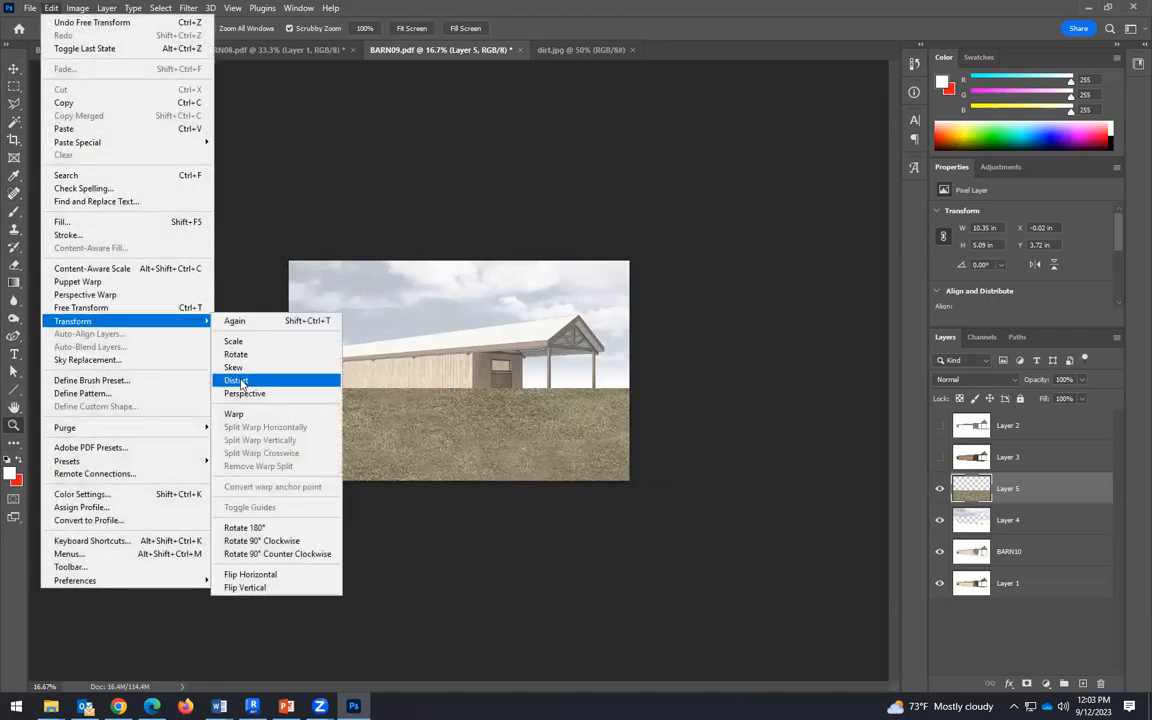
left_click(238, 381)
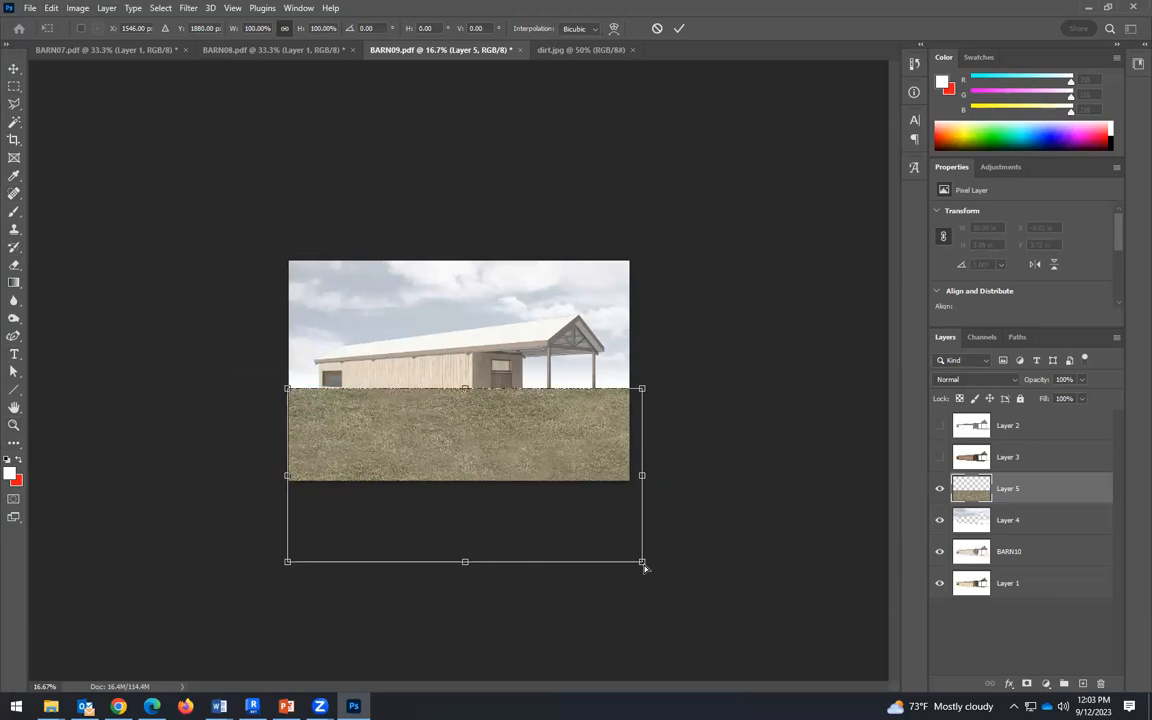
left_click_drag(645, 568, 832, 558)
left_click_drag(288, 565, 60, 577)
left_click_drag(823, 565, 869, 561)
left_click(14, 68)
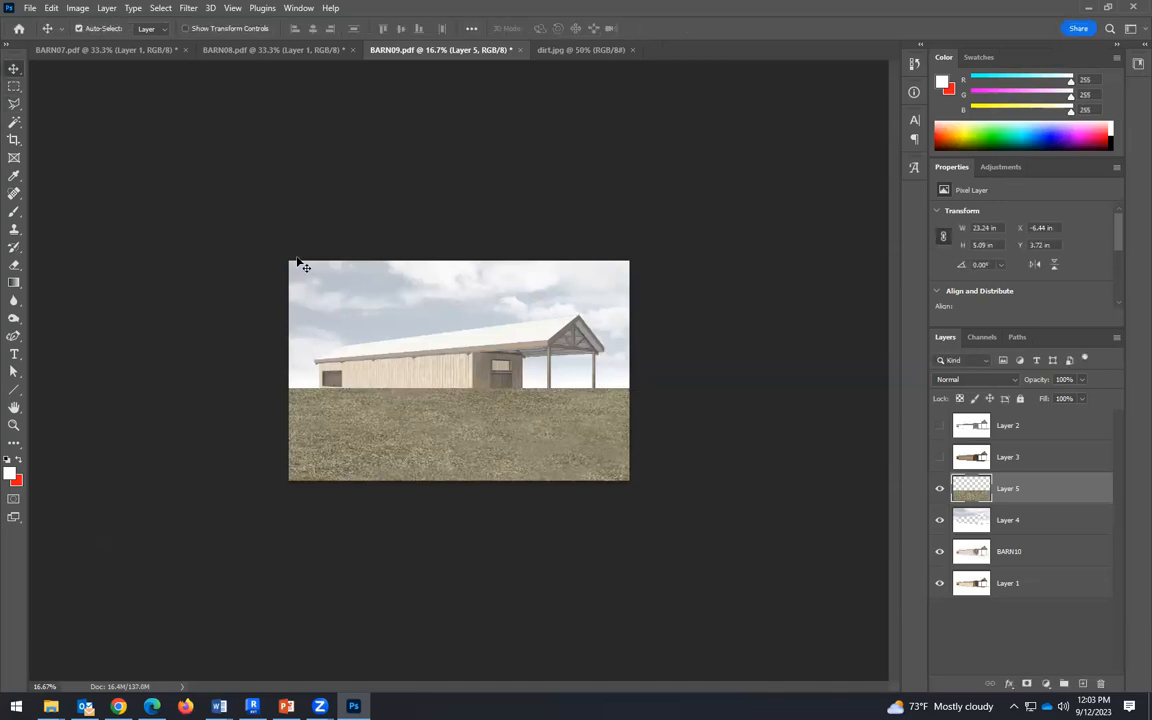
Step: On the BARN10 layer, select the white background around the barn and between its posts with Magic Wand, and invert the selection
left_click(14, 424)
left_click(509, 400)
left_click(510, 401)
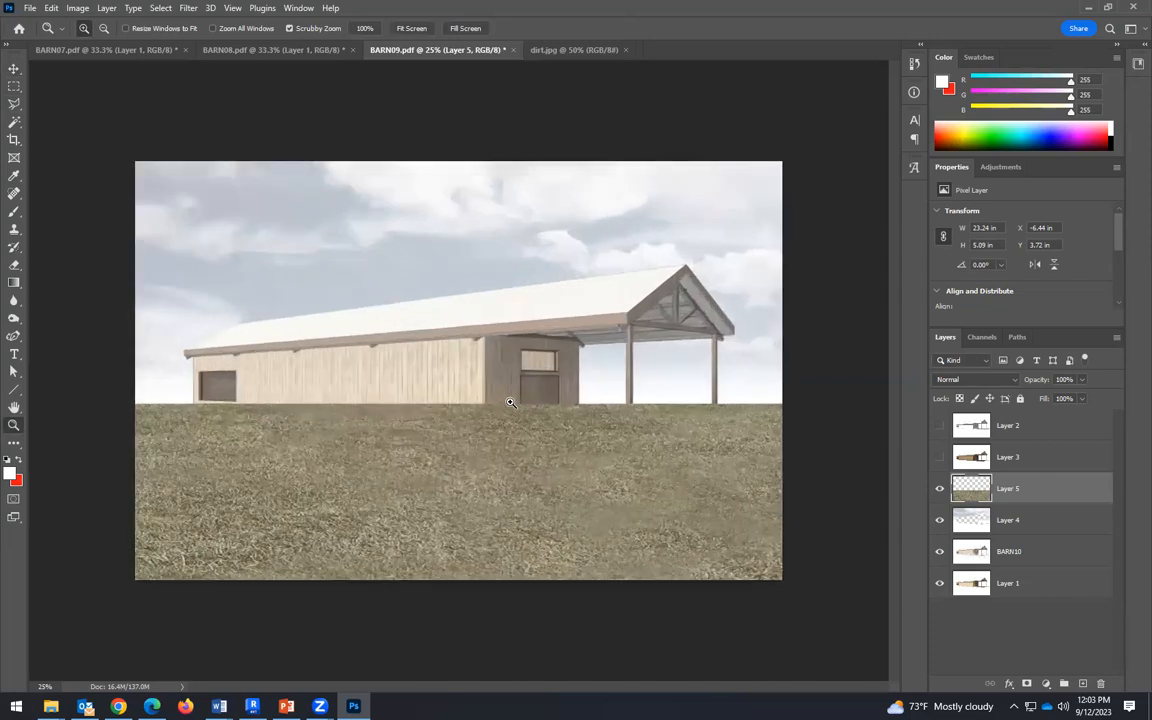
left_click(510, 401)
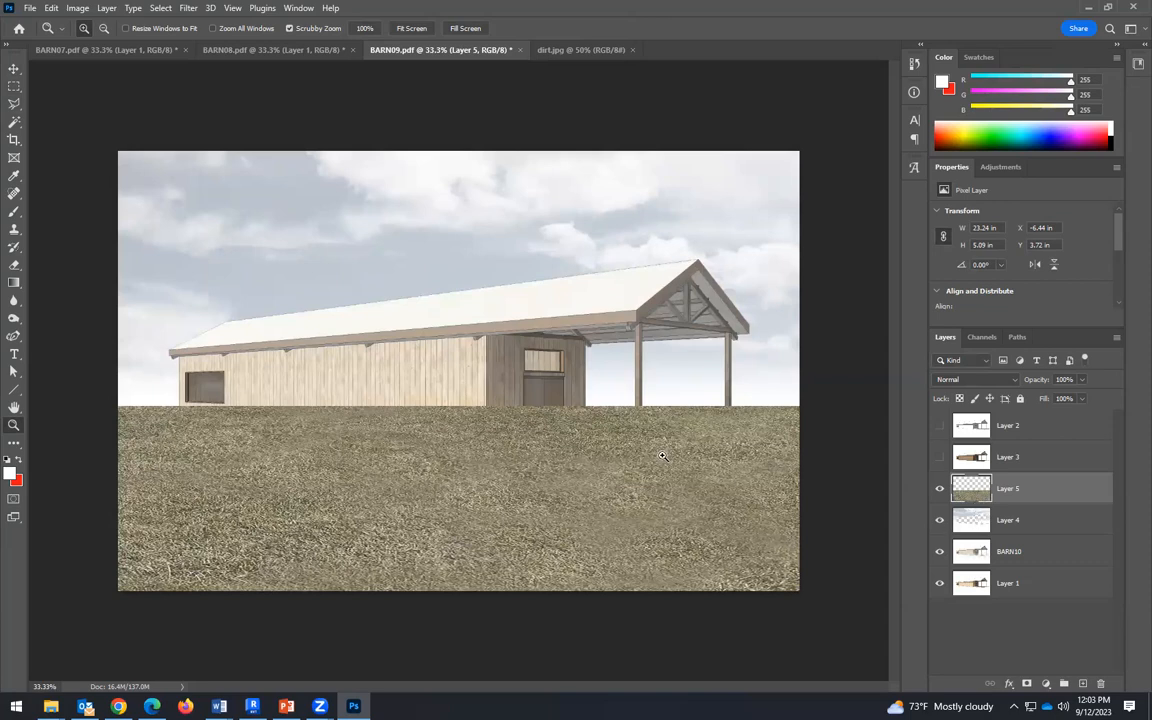
left_click(1050, 555)
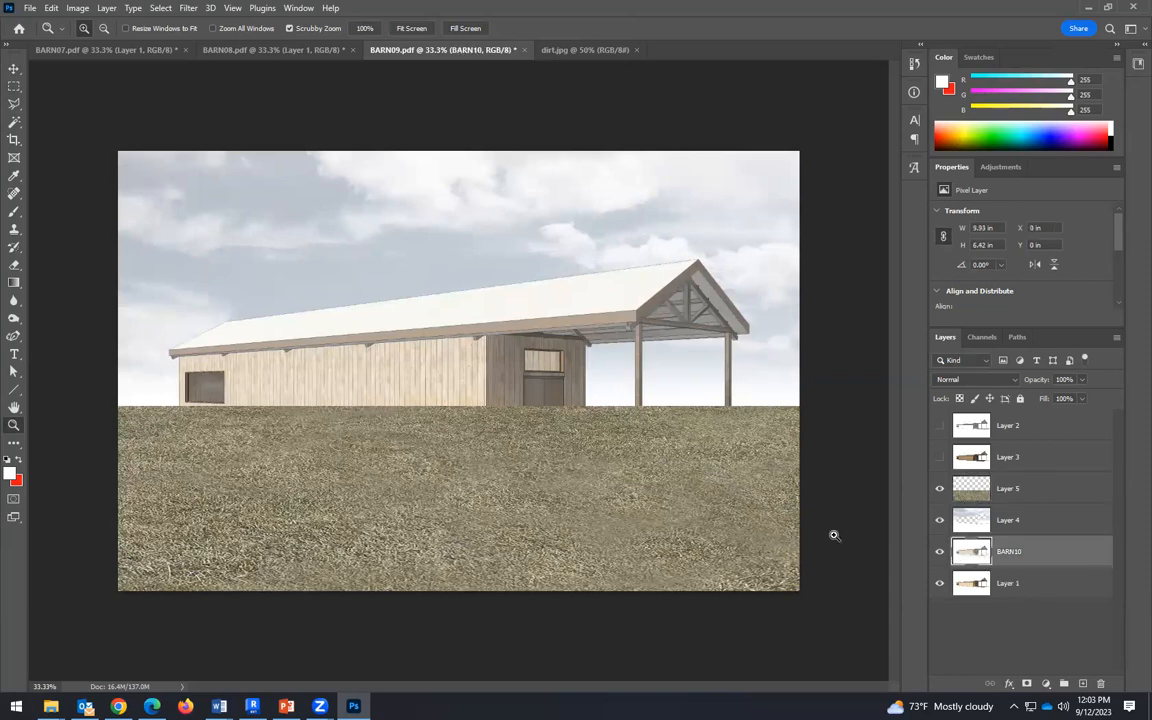
left_click(14, 121)
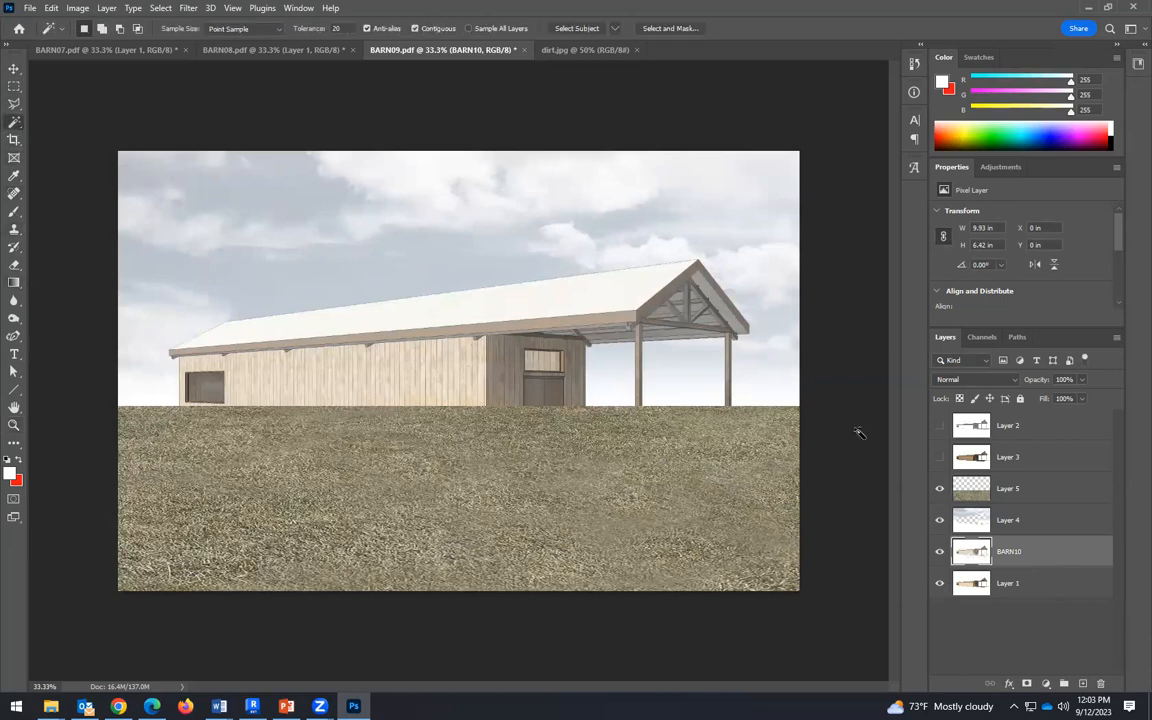
left_click(680, 380)
left_click(611, 390, "shift")
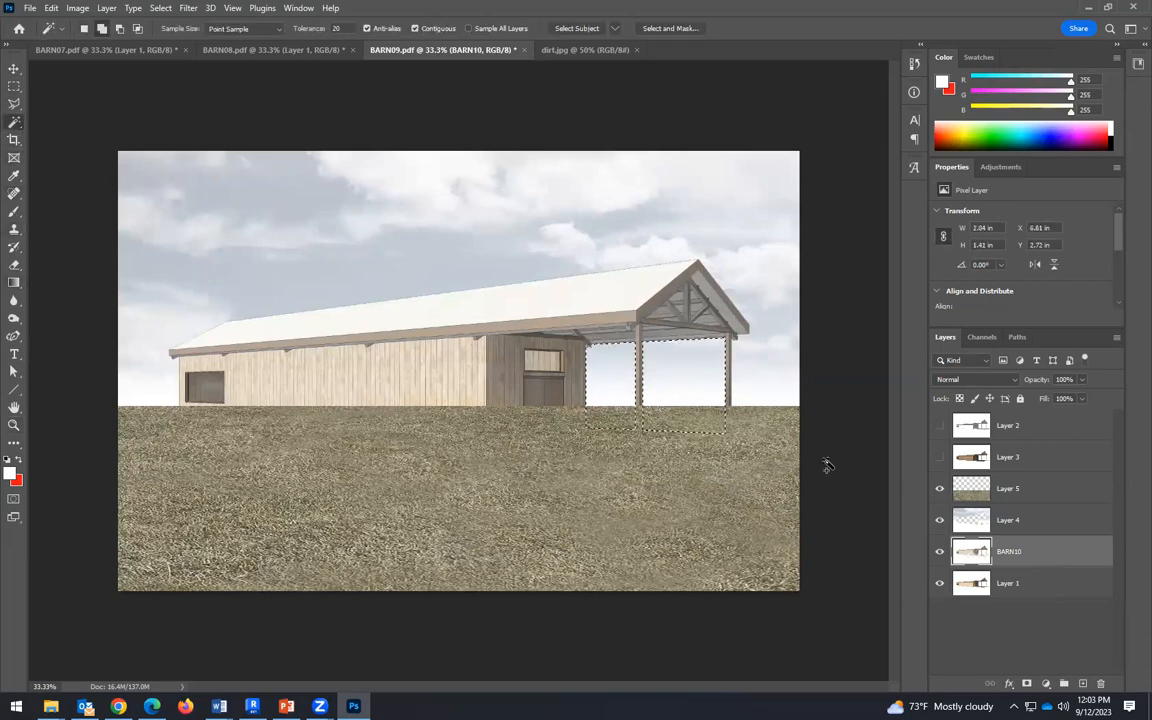
left_click(773, 380, "shift")
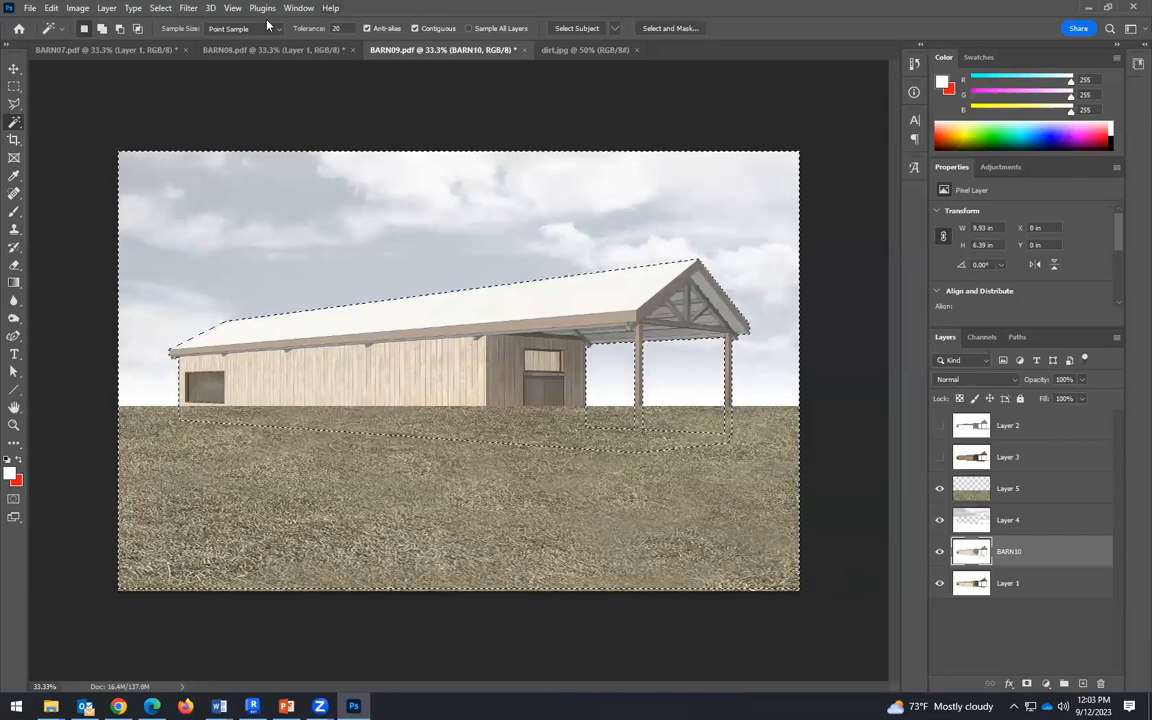
left_click(160, 8)
left_click(174, 61)
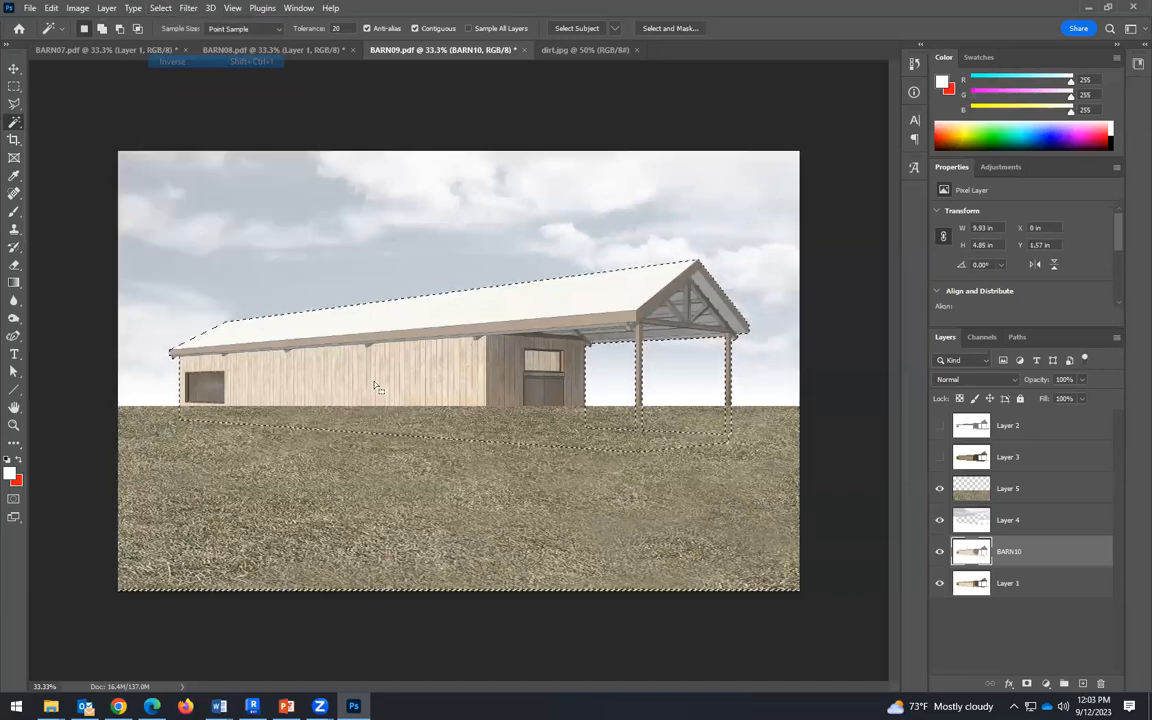
Step: Delete the barn-shaped area from the dirt texture on Layer 5 and clear the selection
key("Delete")
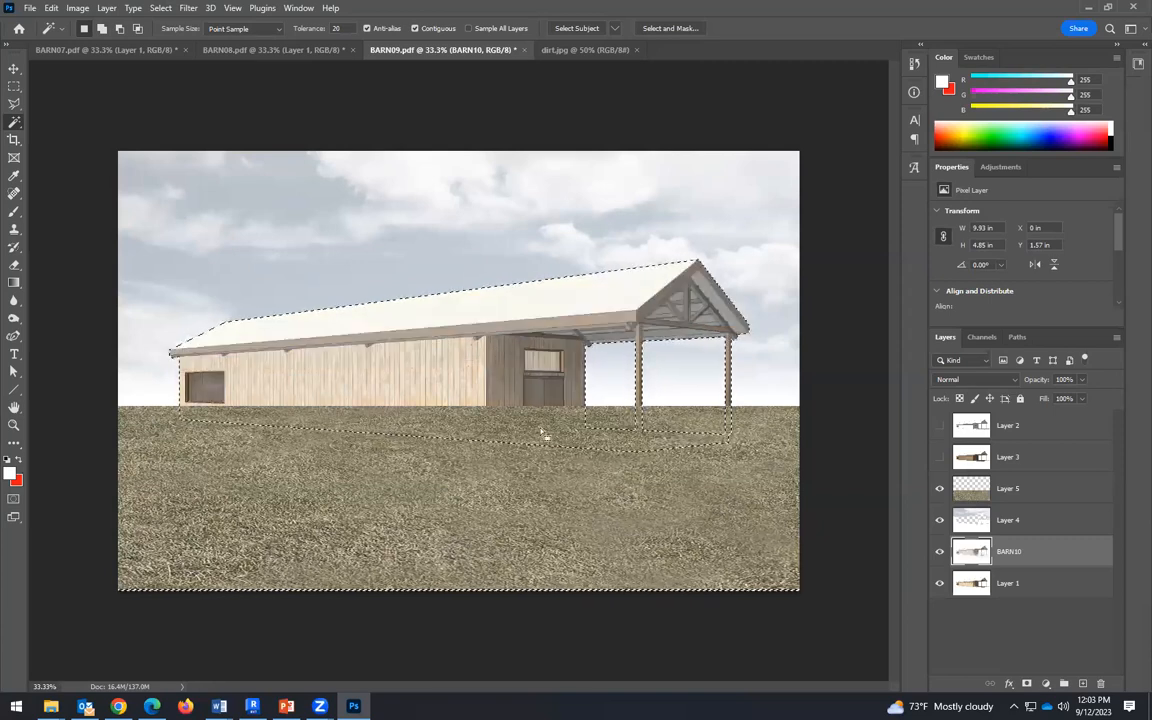
left_click(1088, 498)
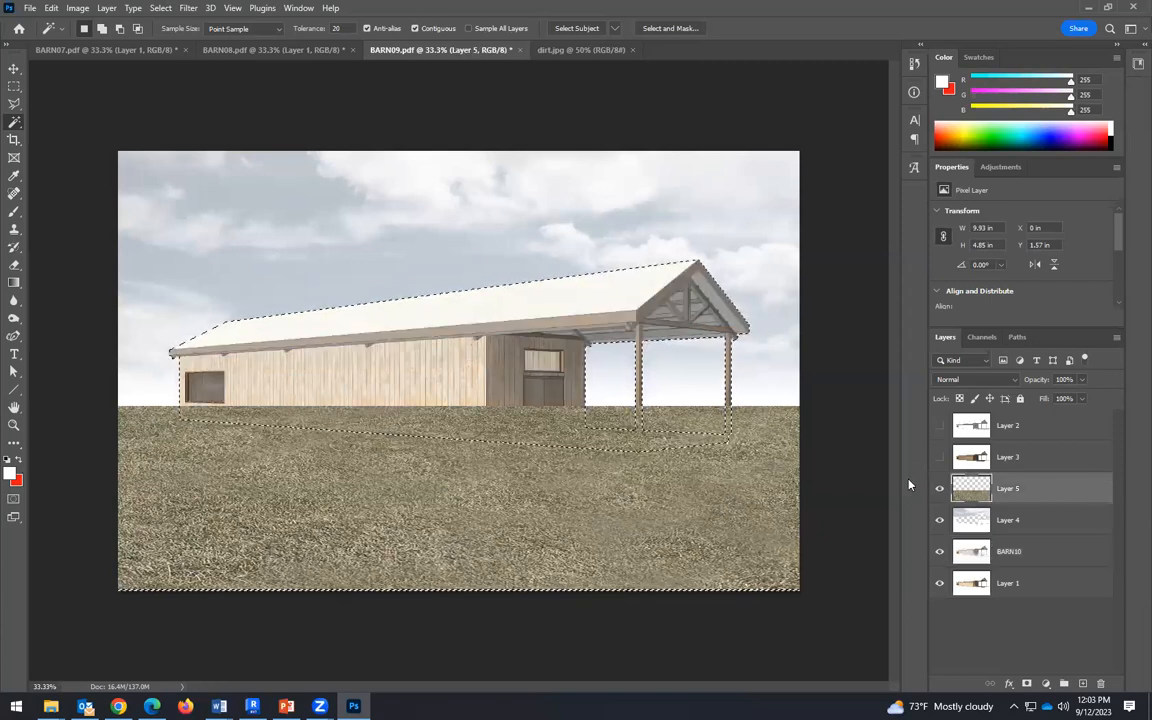
key("Delete")
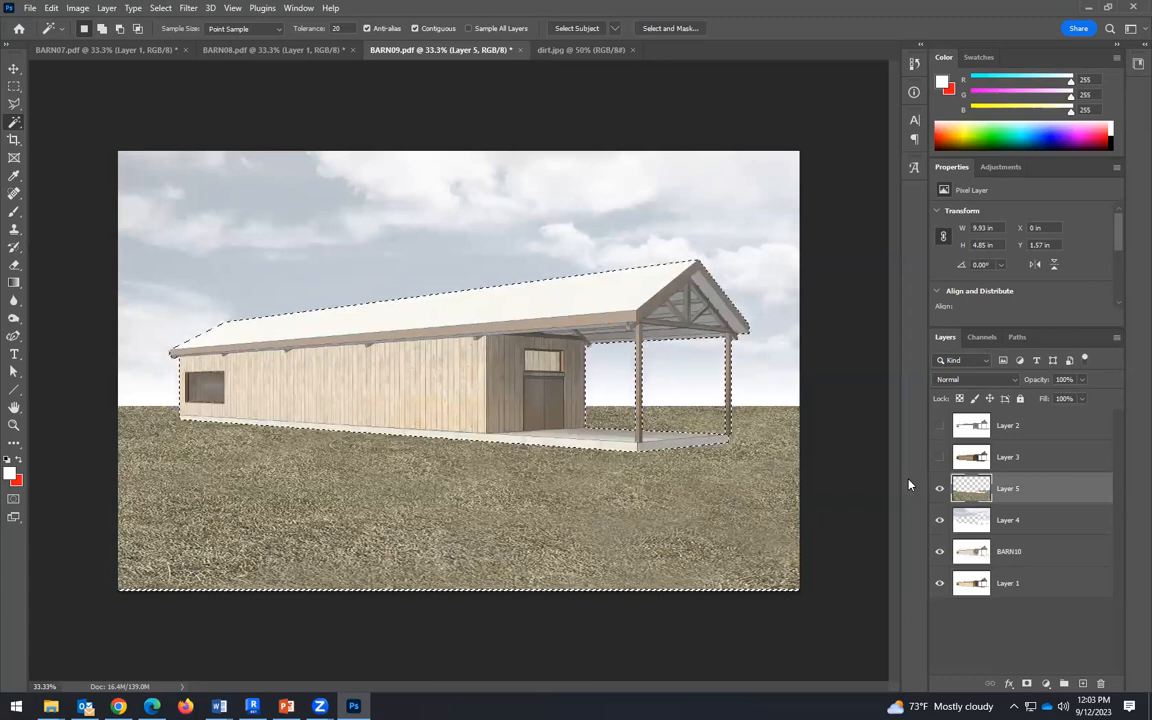
key("ctrl+d")
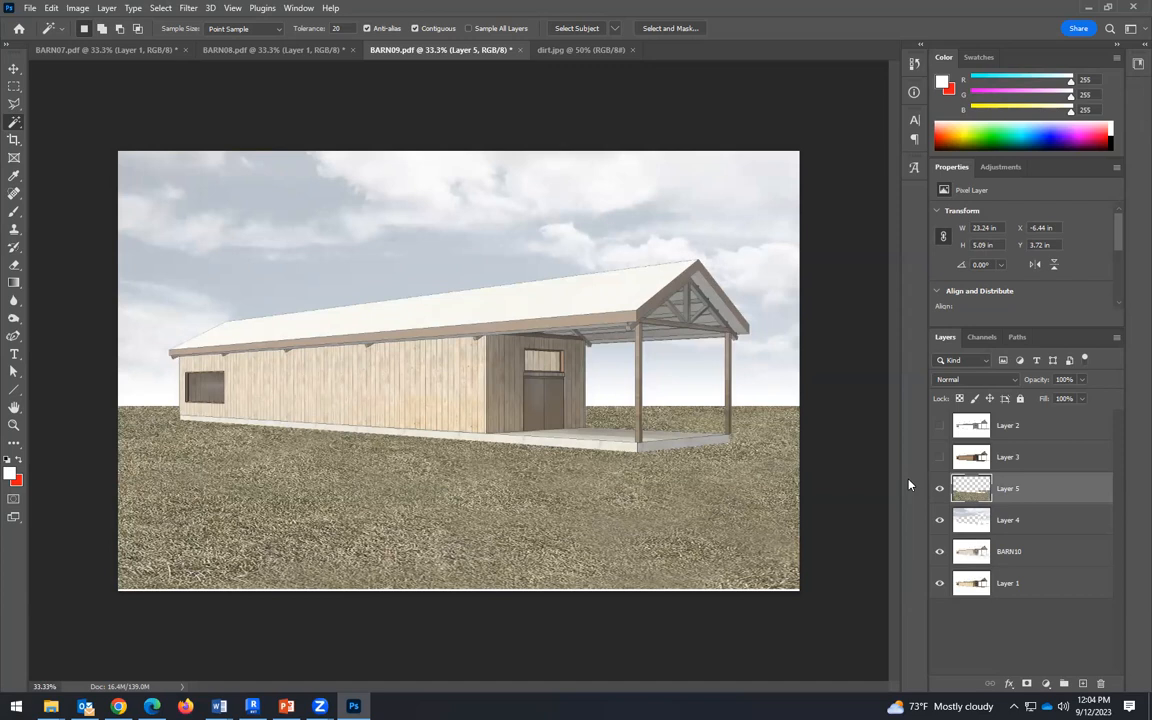
Step: Hide the dirt layer and select the ground shadow beside the barn's porch on Layer 1 with the Magic Wand
left_click(15, 425)
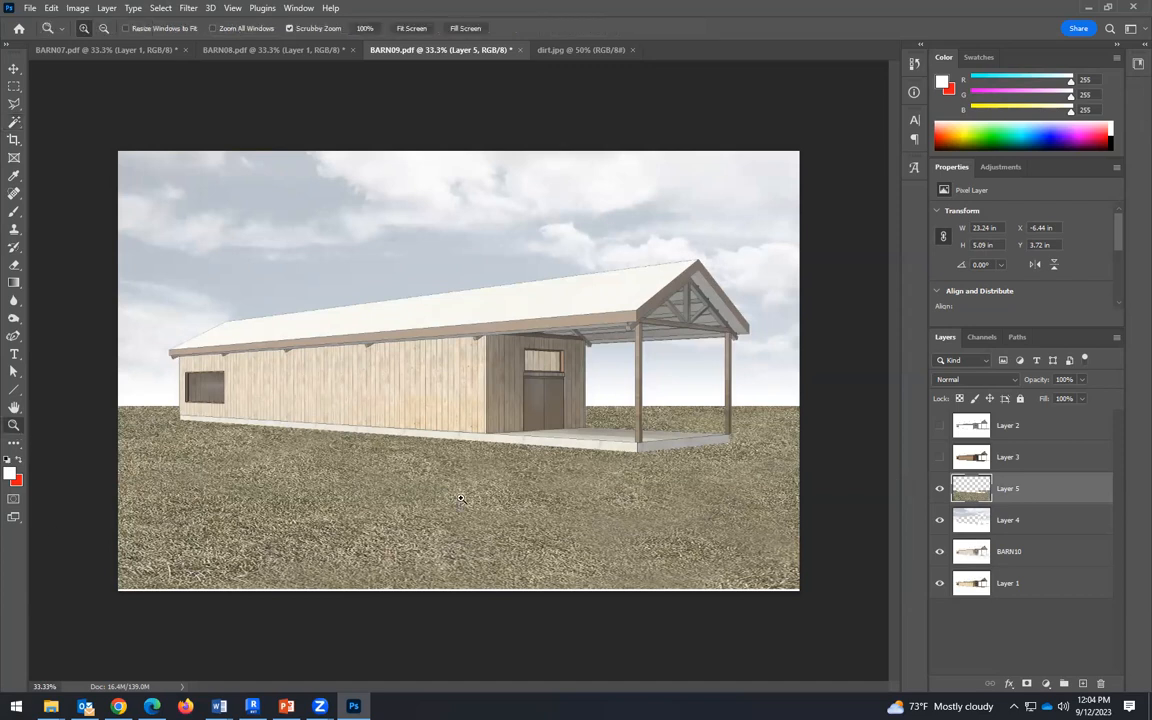
left_click(480, 403, "alt")
left_click(482, 405, "alt")
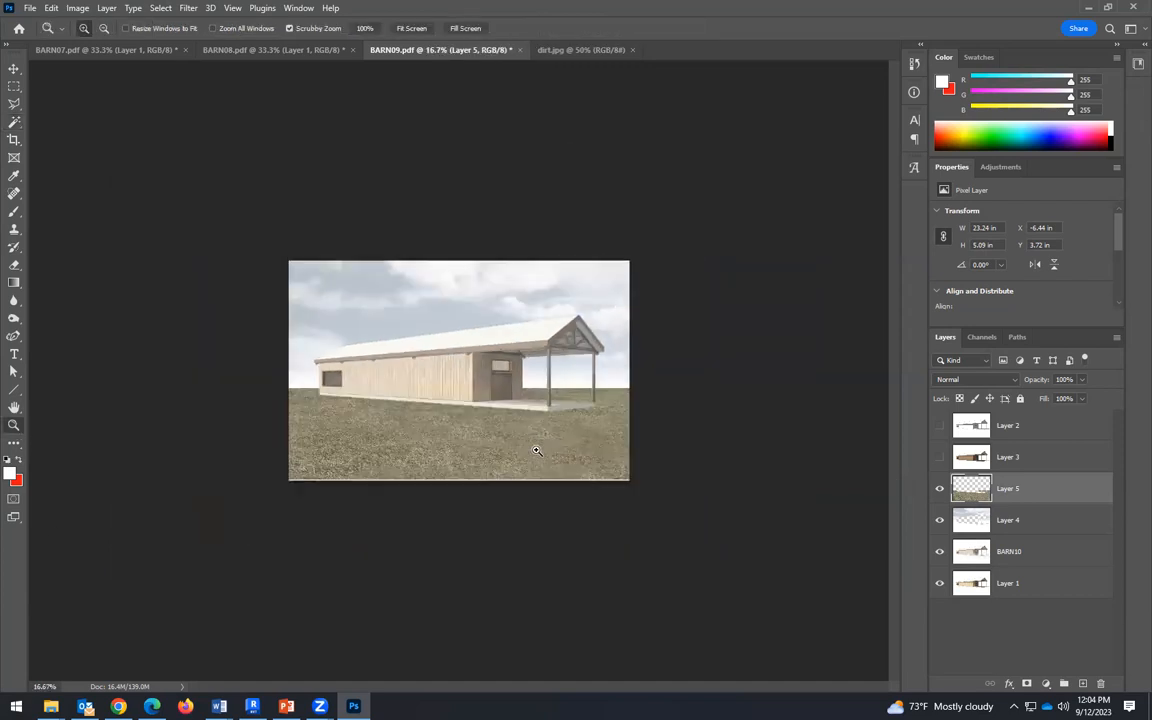
left_click(500, 383)
left_click(501, 384)
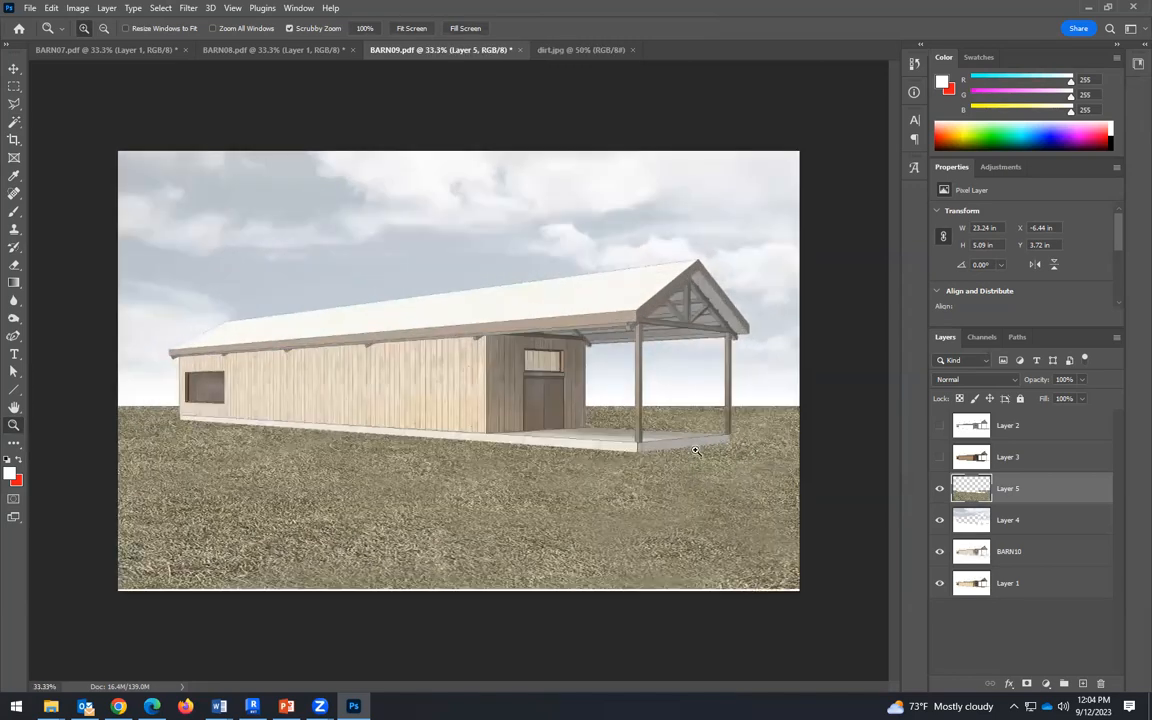
left_click(1035, 584)
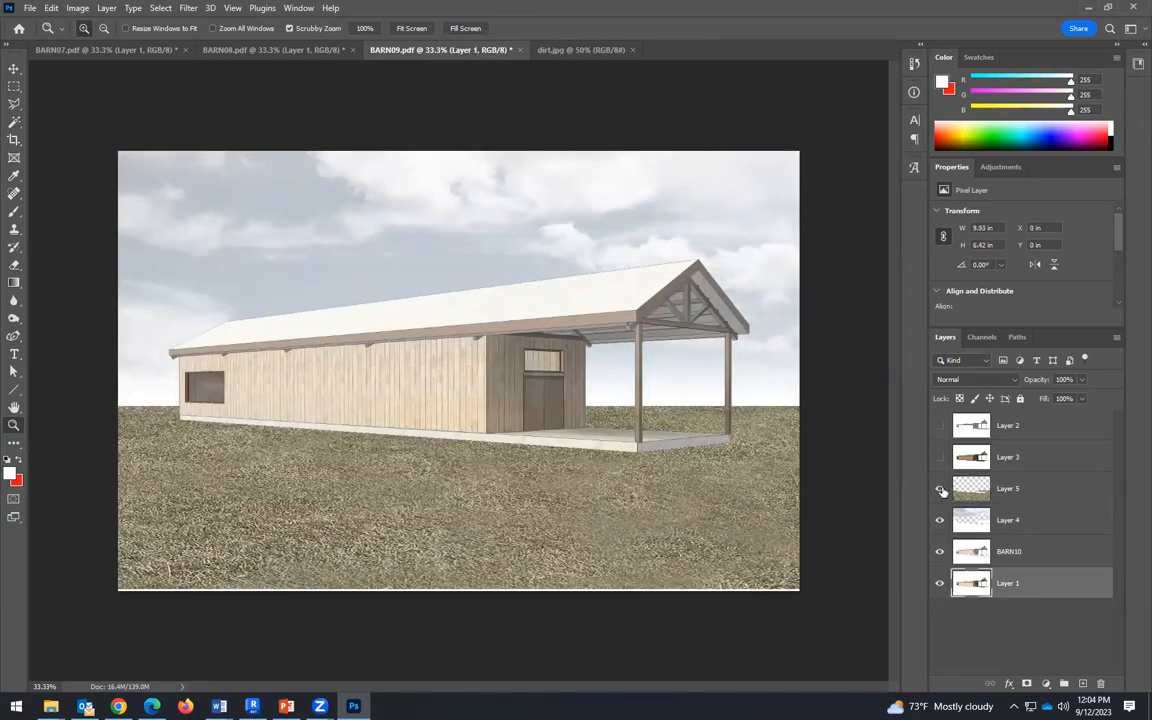
left_click(940, 489)
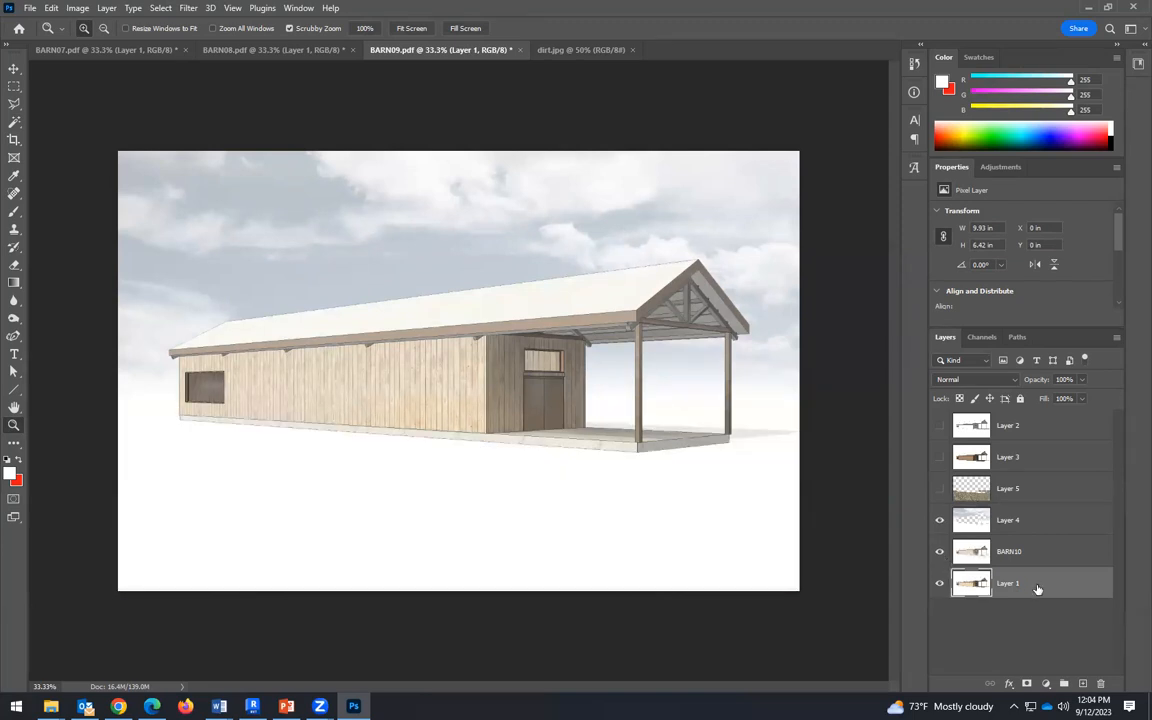
left_click(15, 121)
left_click(750, 432)
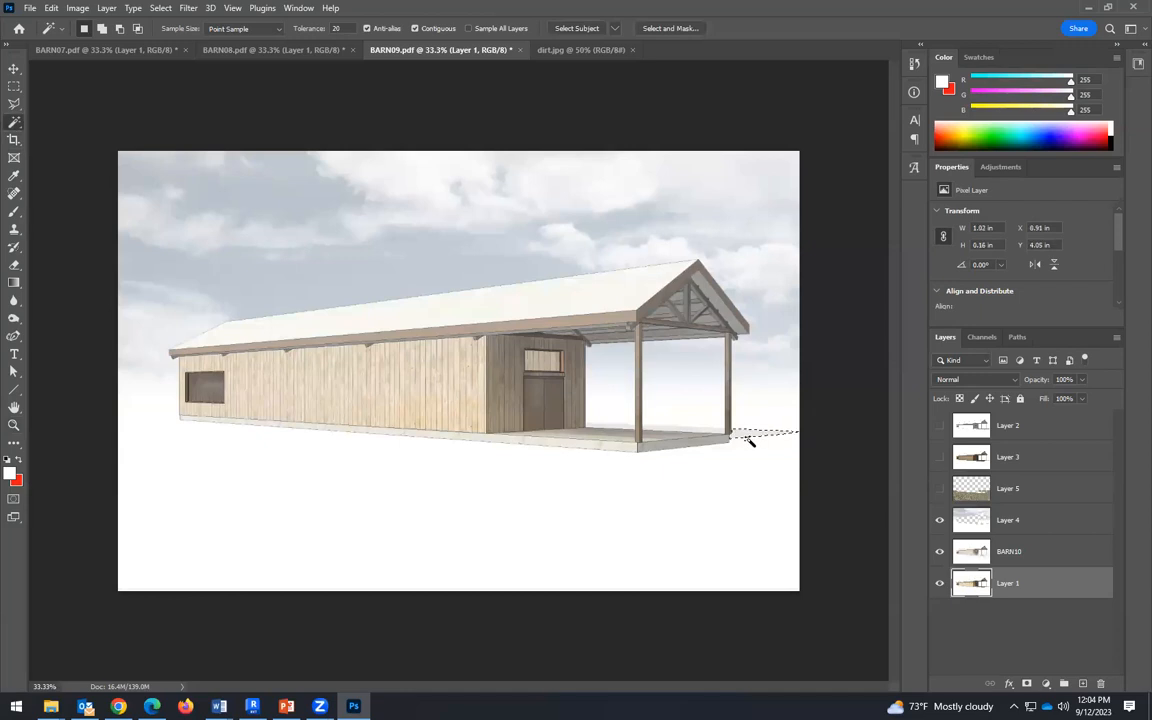